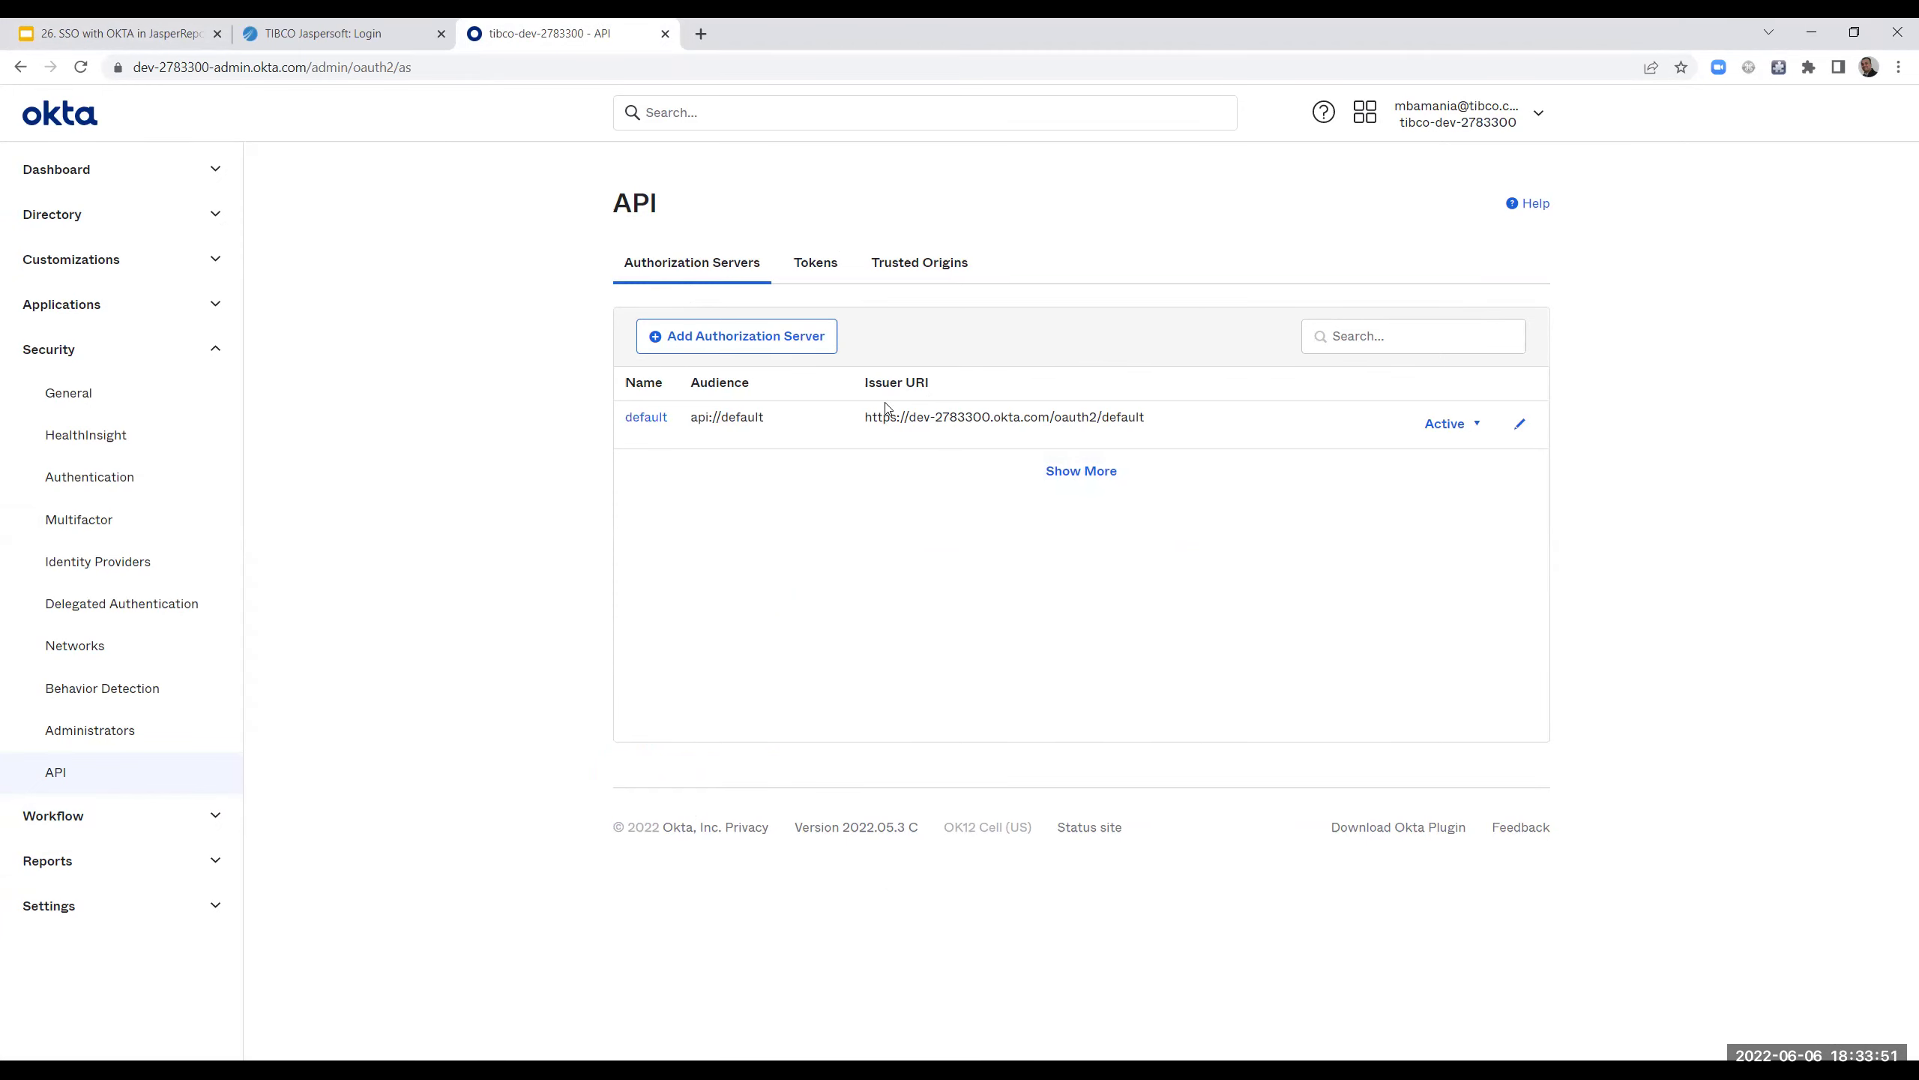
- Open the claims of the default authorization server and examine the user_id and groups claim values
{"action": "left_click", "coordinate": [645, 425]}
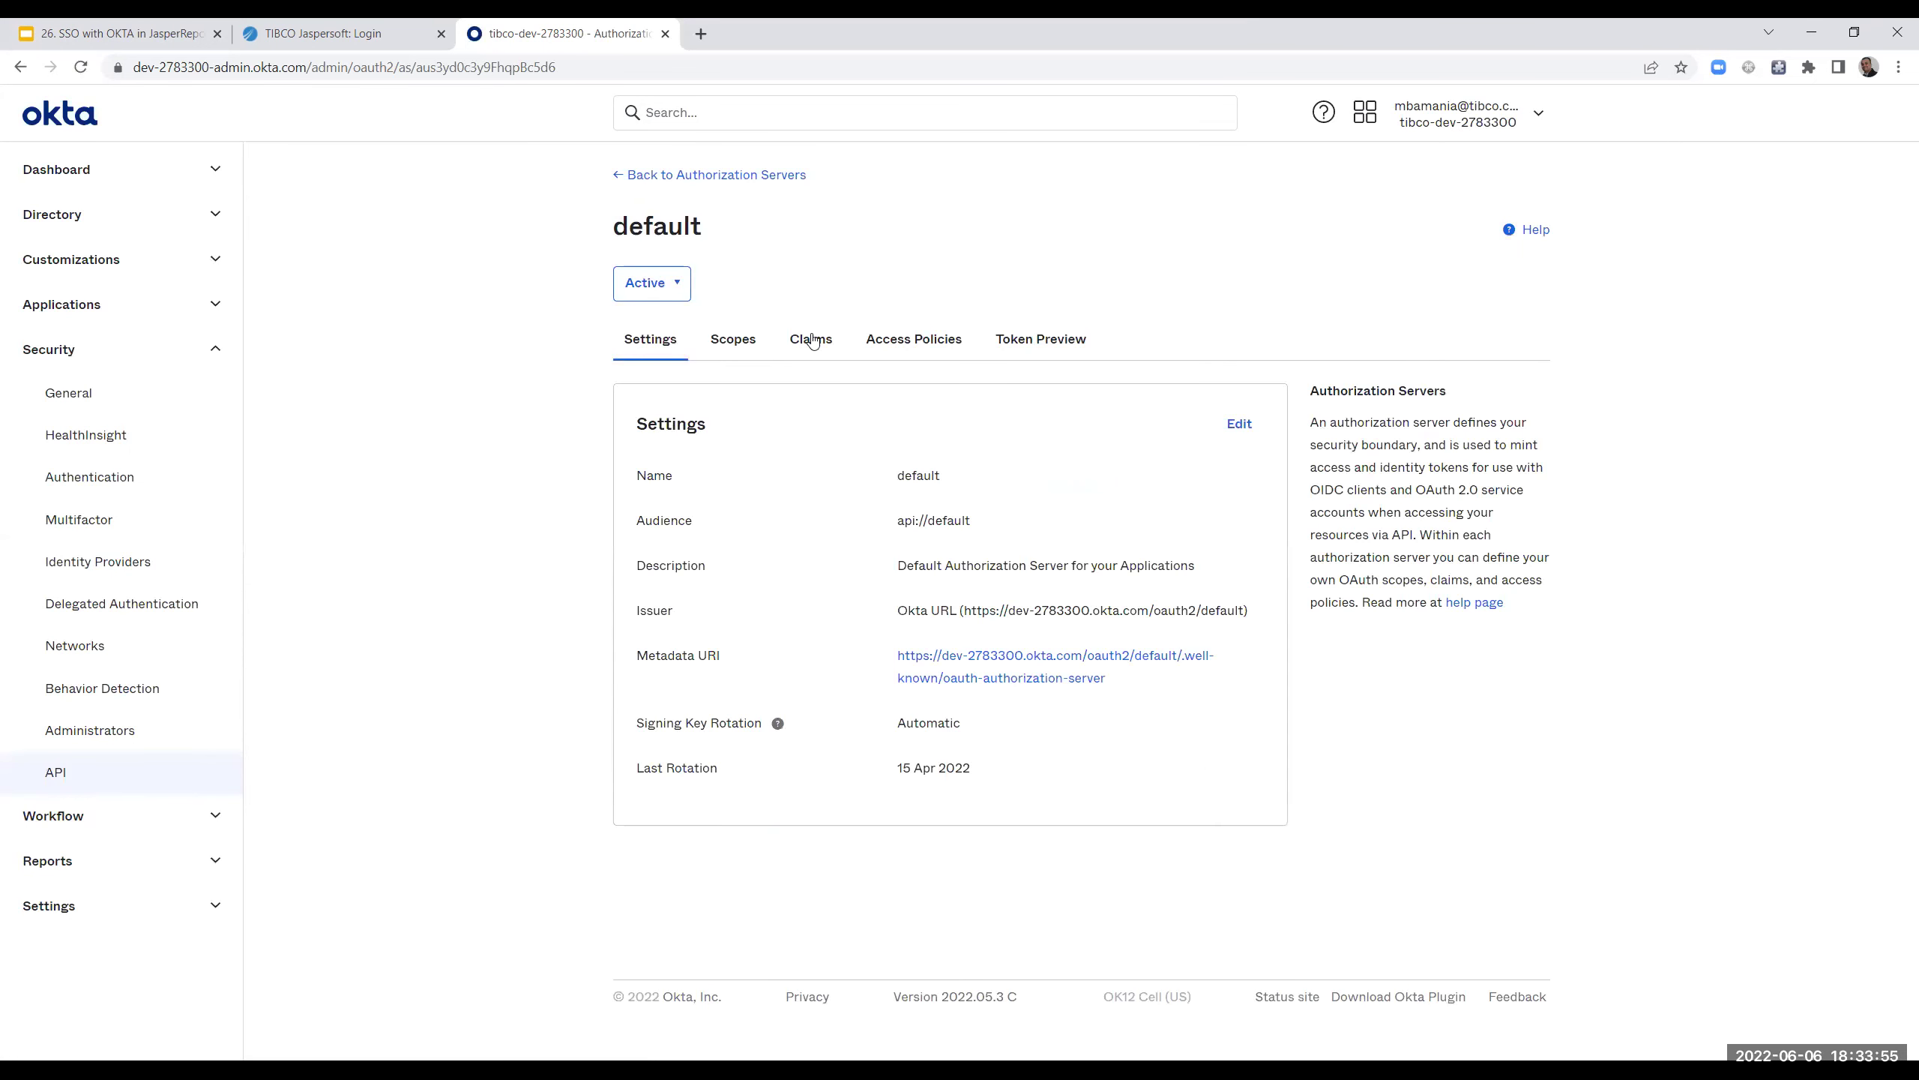
{"action": "left_click", "coordinate": [816, 344]}
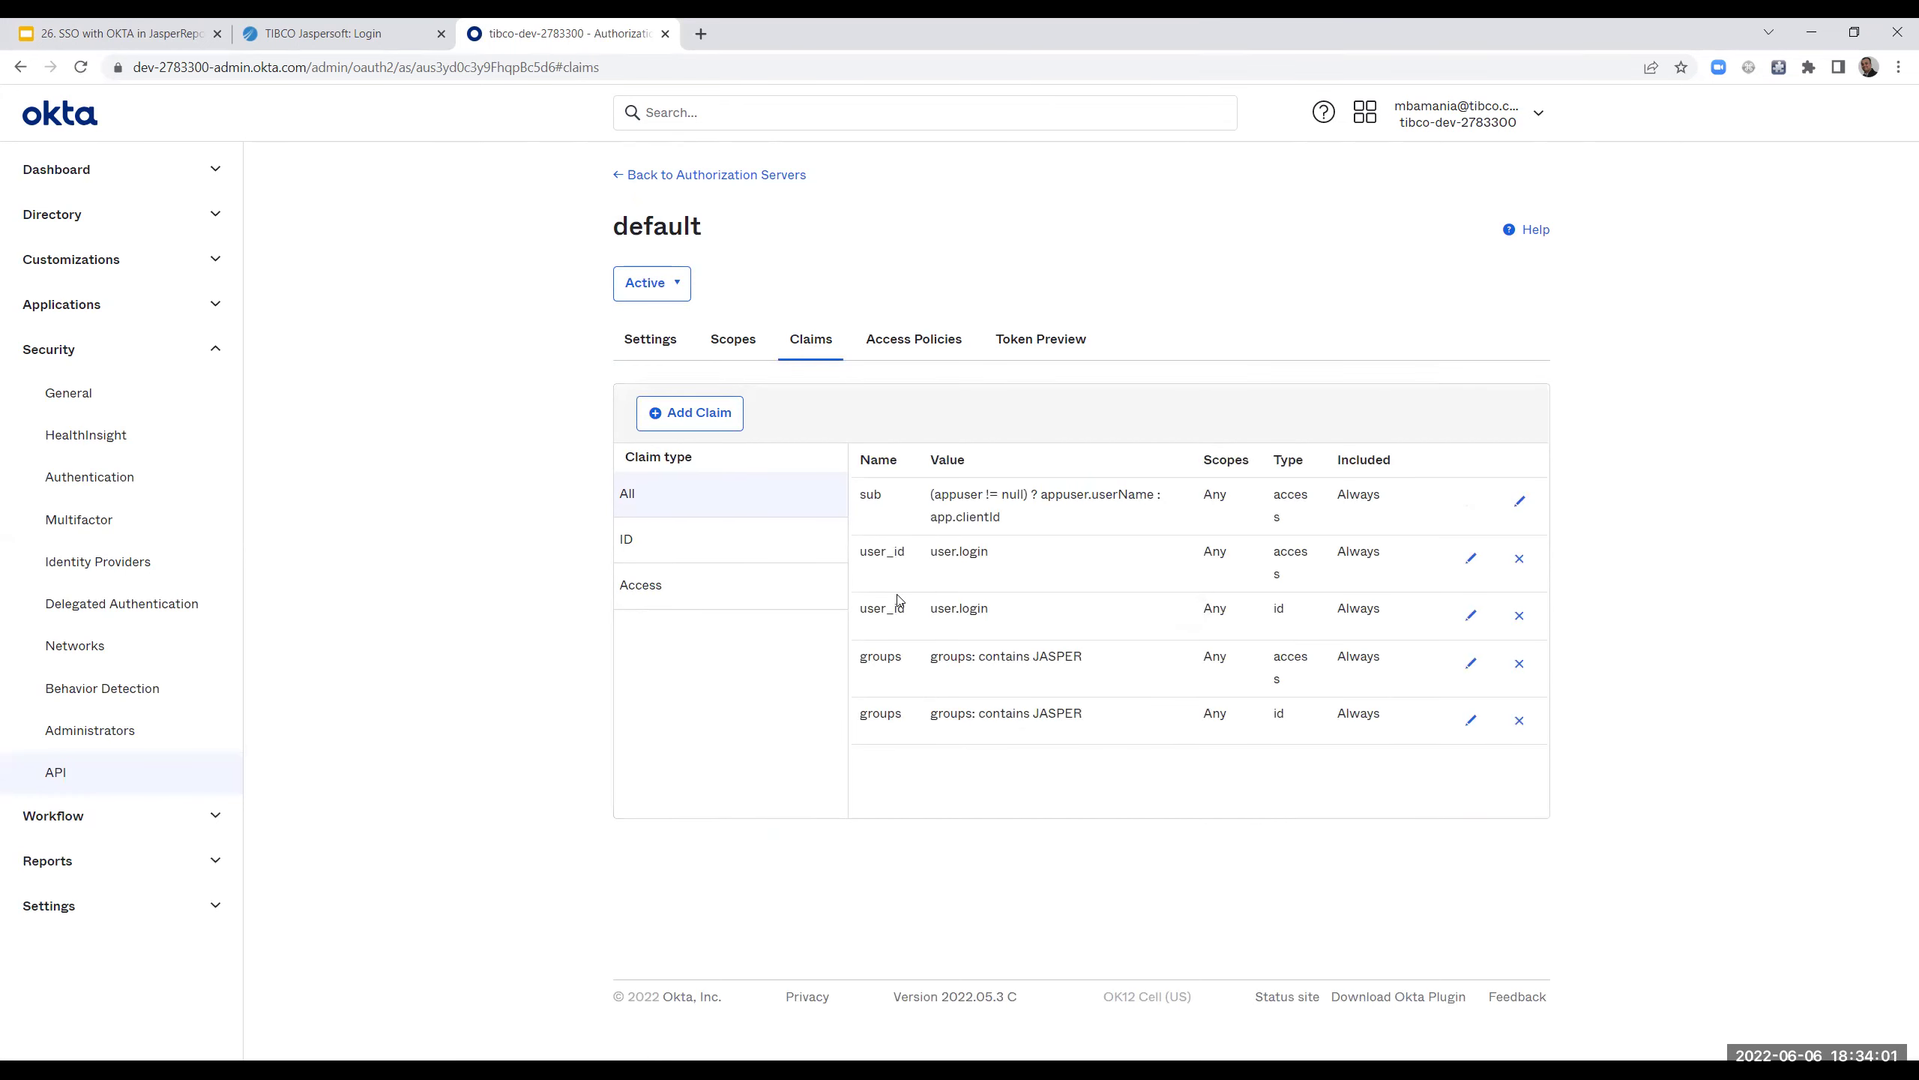
{"action": "double_click", "coordinate": [883, 548]}
{"action": "left_click_drag", "start_coordinate": [1083, 657], "coordinate": [929, 610]}
{"action": "left_click_drag", "start_coordinate": [1012, 557], "coordinate": [929, 557]}
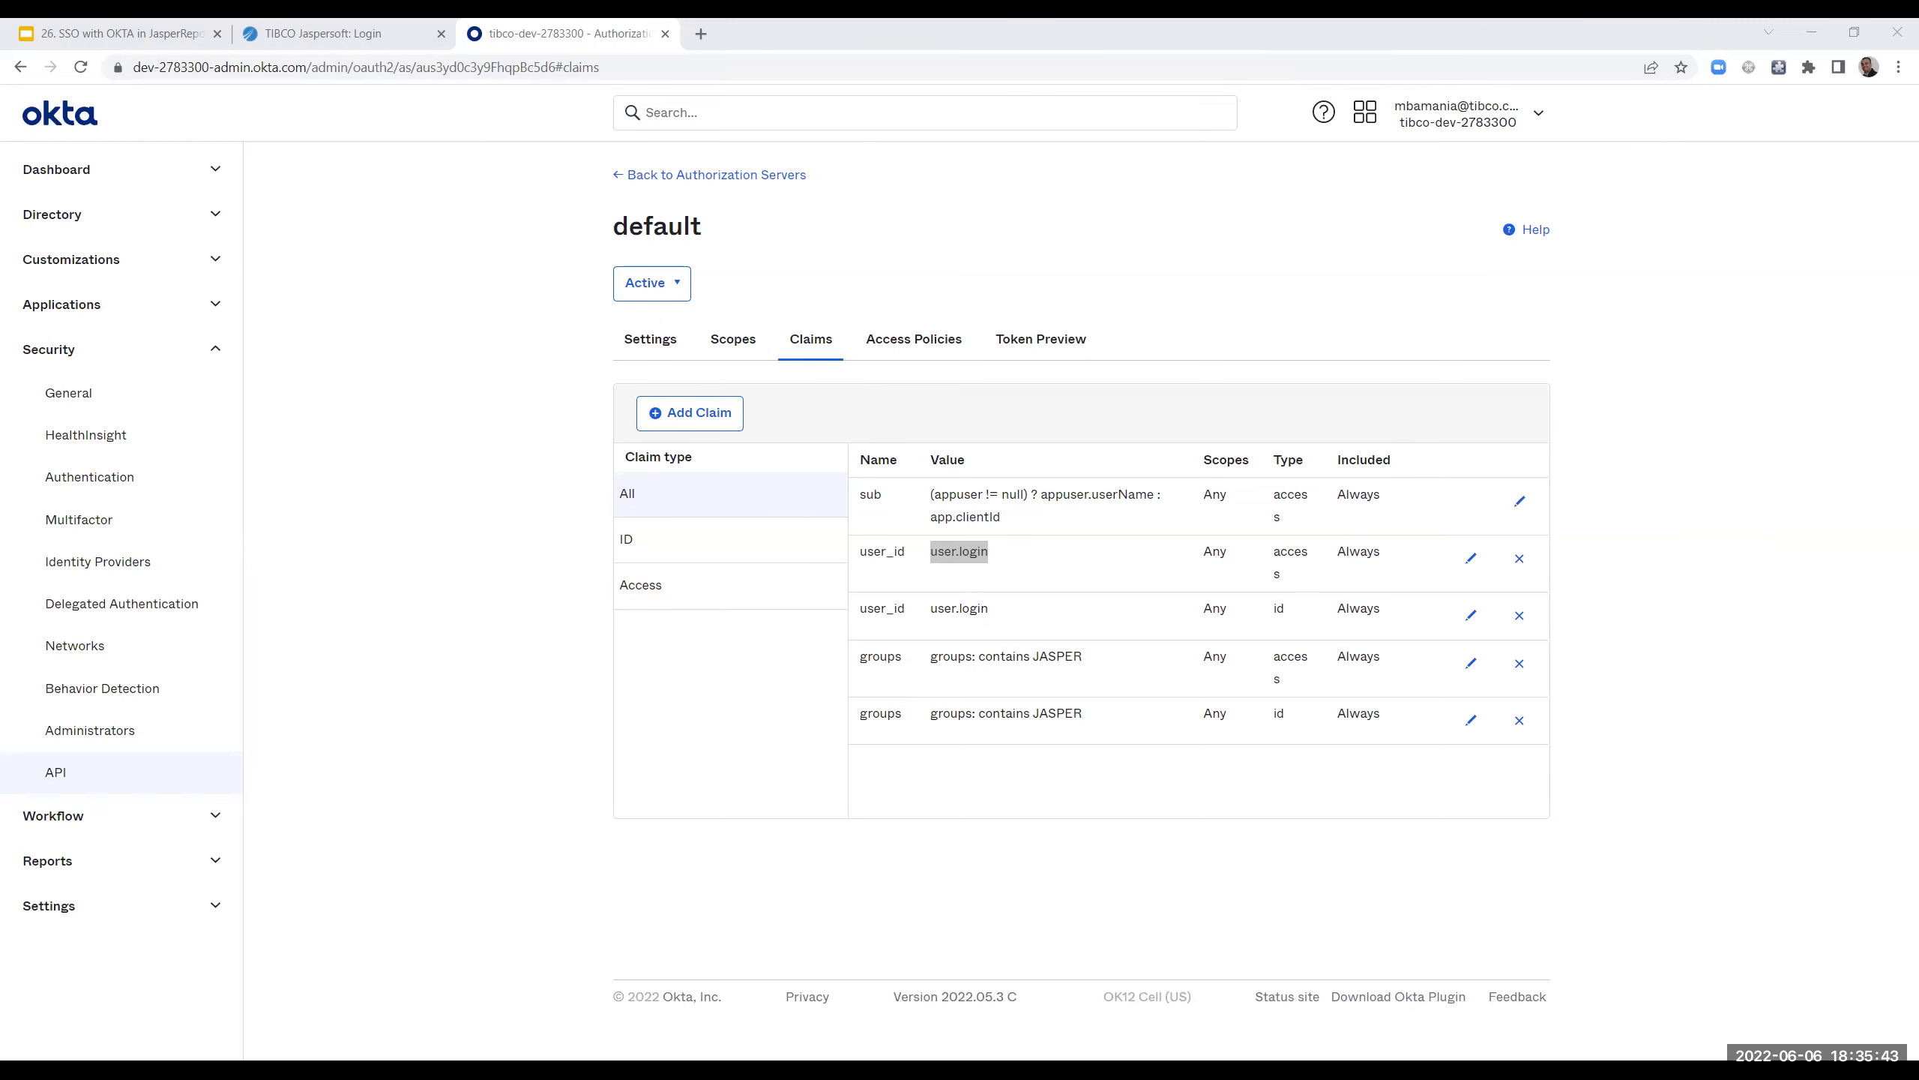
- Switch to Eclipse and examine where OIDCUserDetailsServiceImpl.java reads the user_id and groups claims from the JWT
{"action": "key", "text": "alt+Tab"}
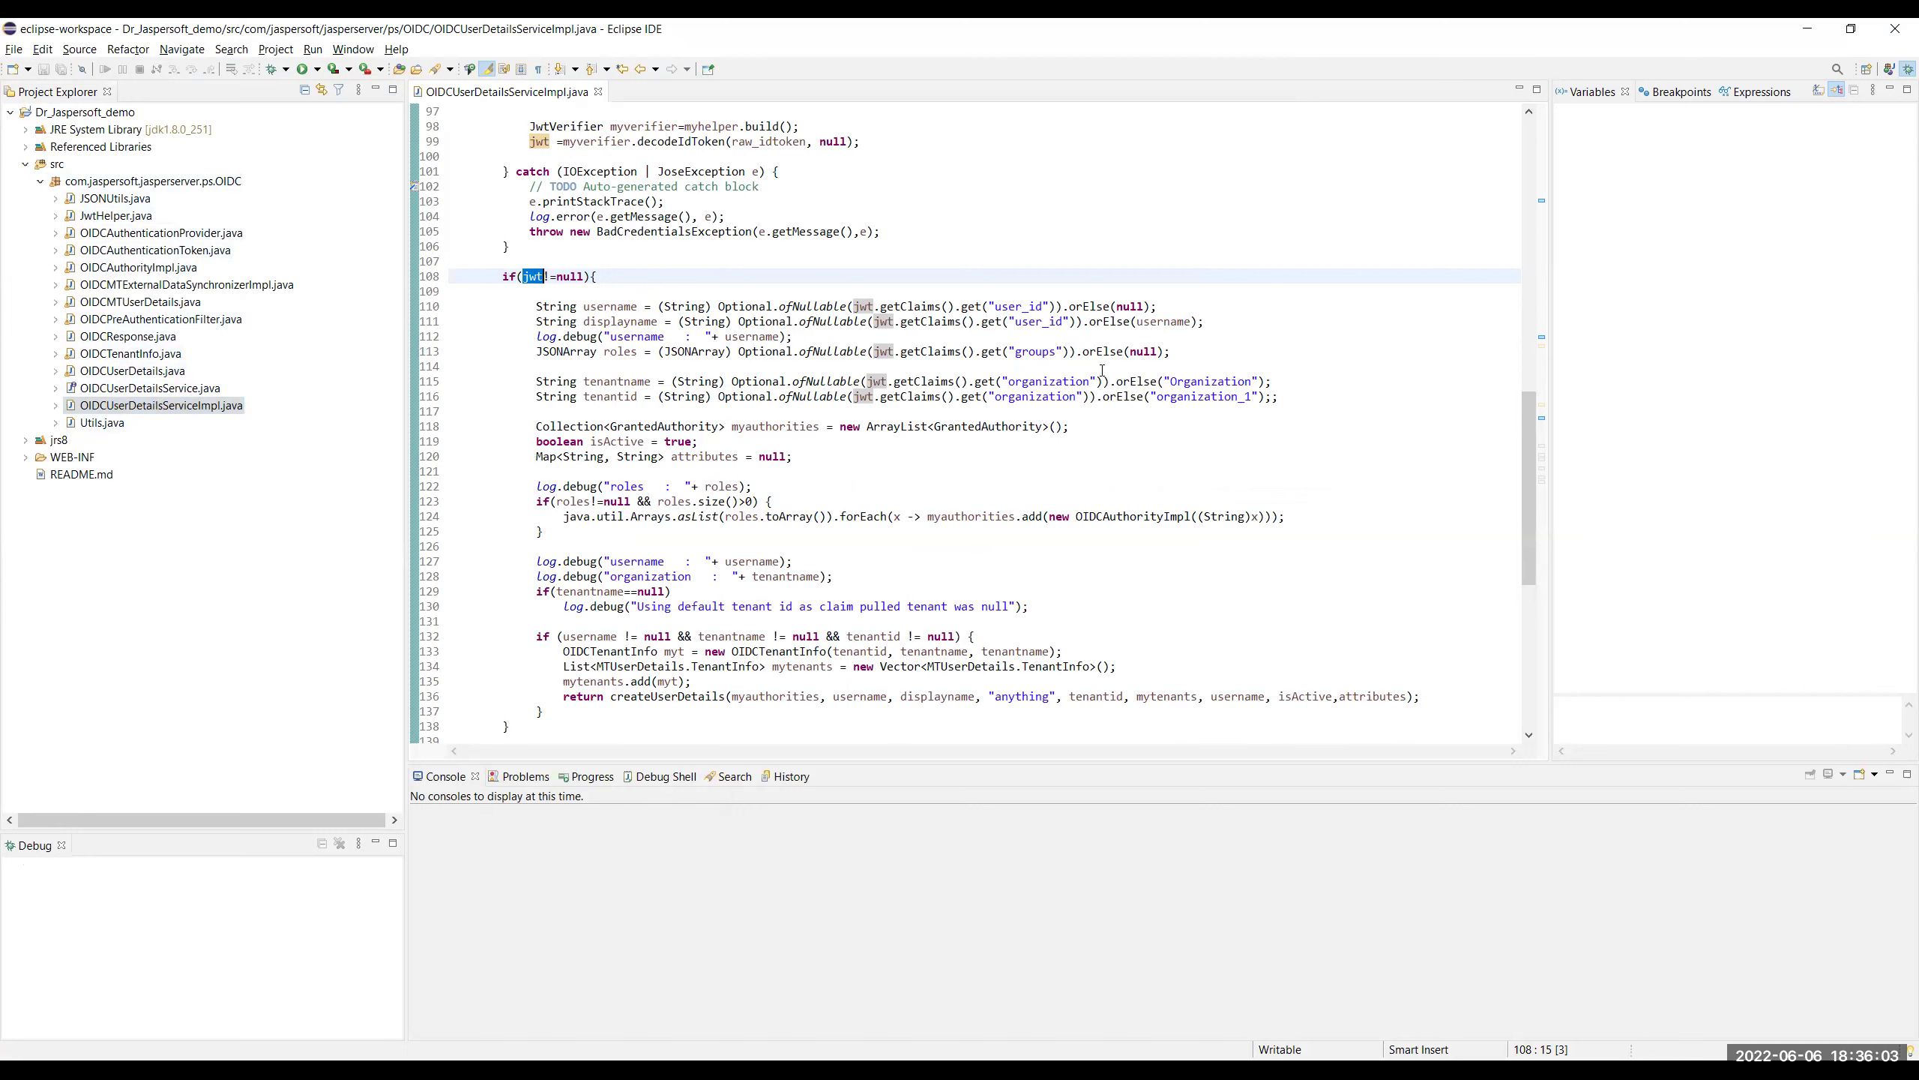
{"action": "double_click", "coordinate": [1051, 344]}
{"action": "double_click", "coordinate": [1038, 324]}
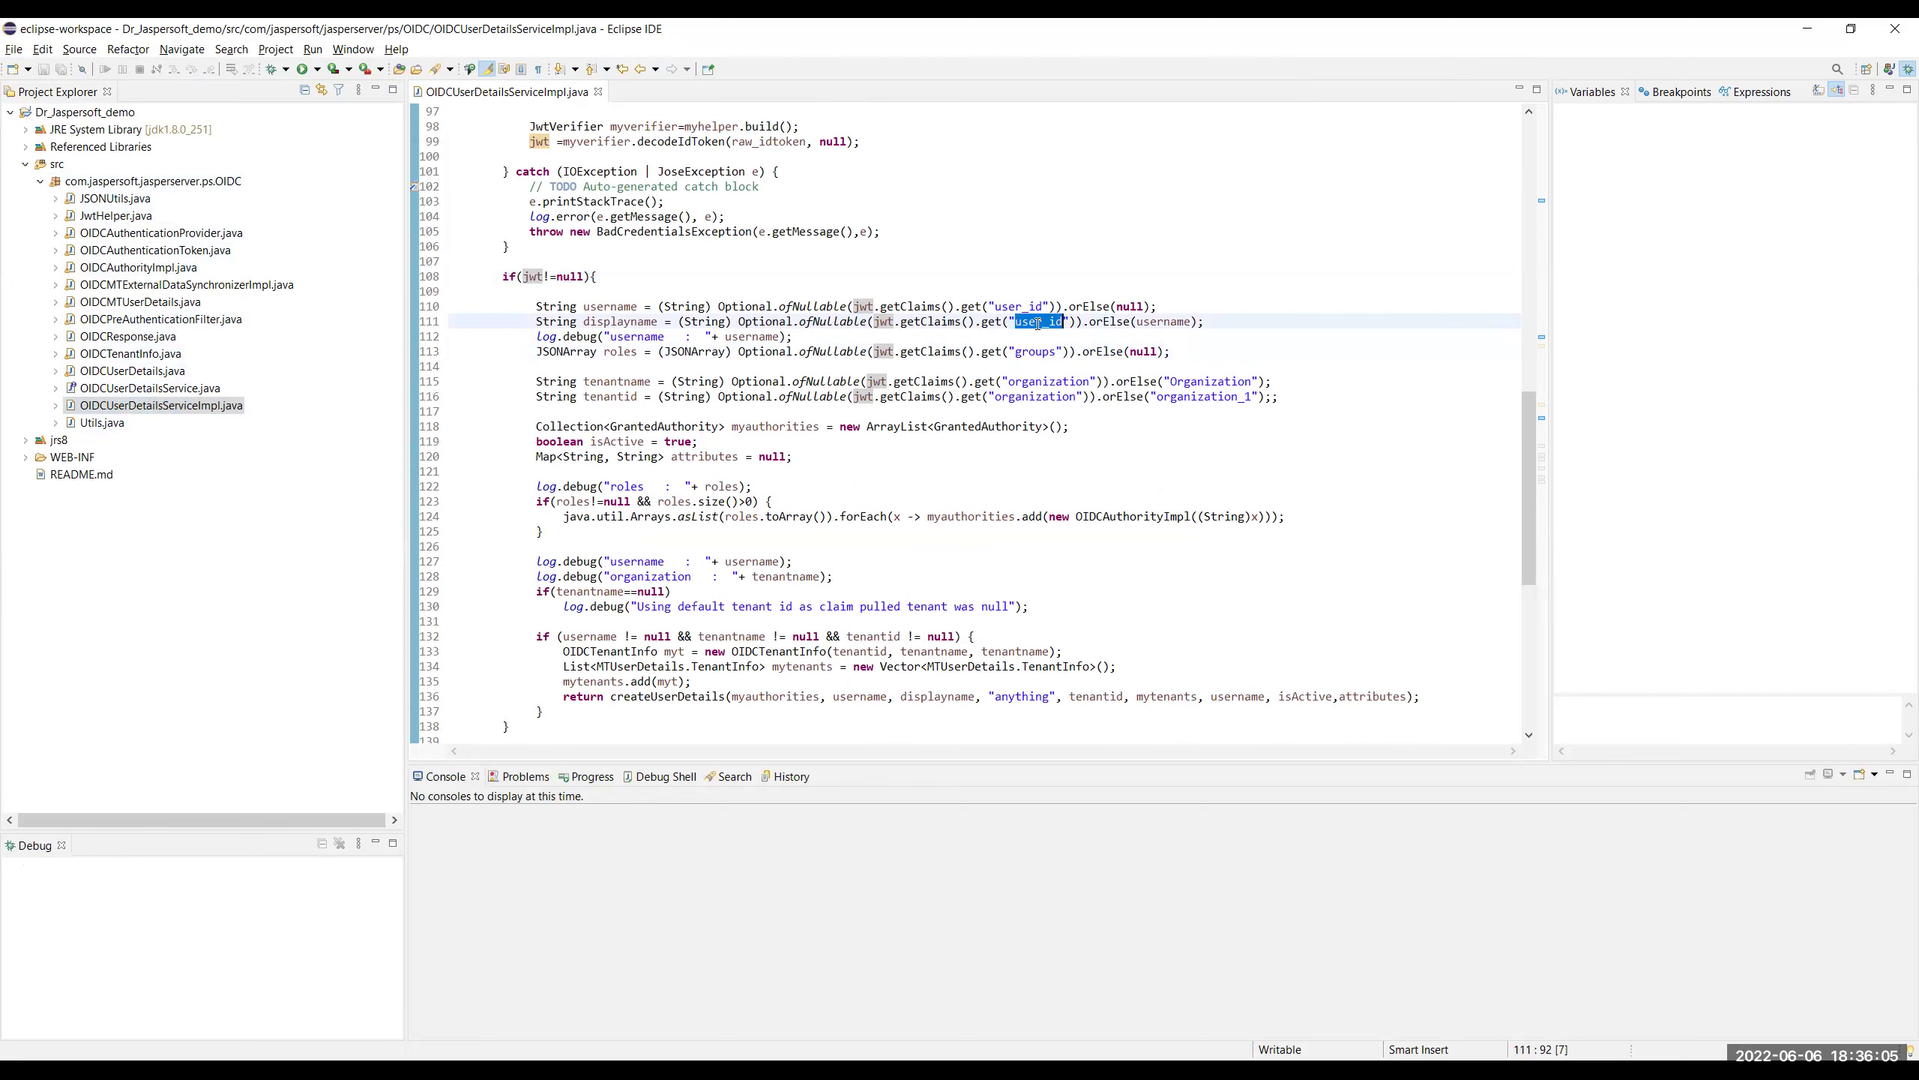
{"action": "mouse_move", "coordinate": [977, 388]}
{"action": "double_click", "coordinate": [1011, 306]}
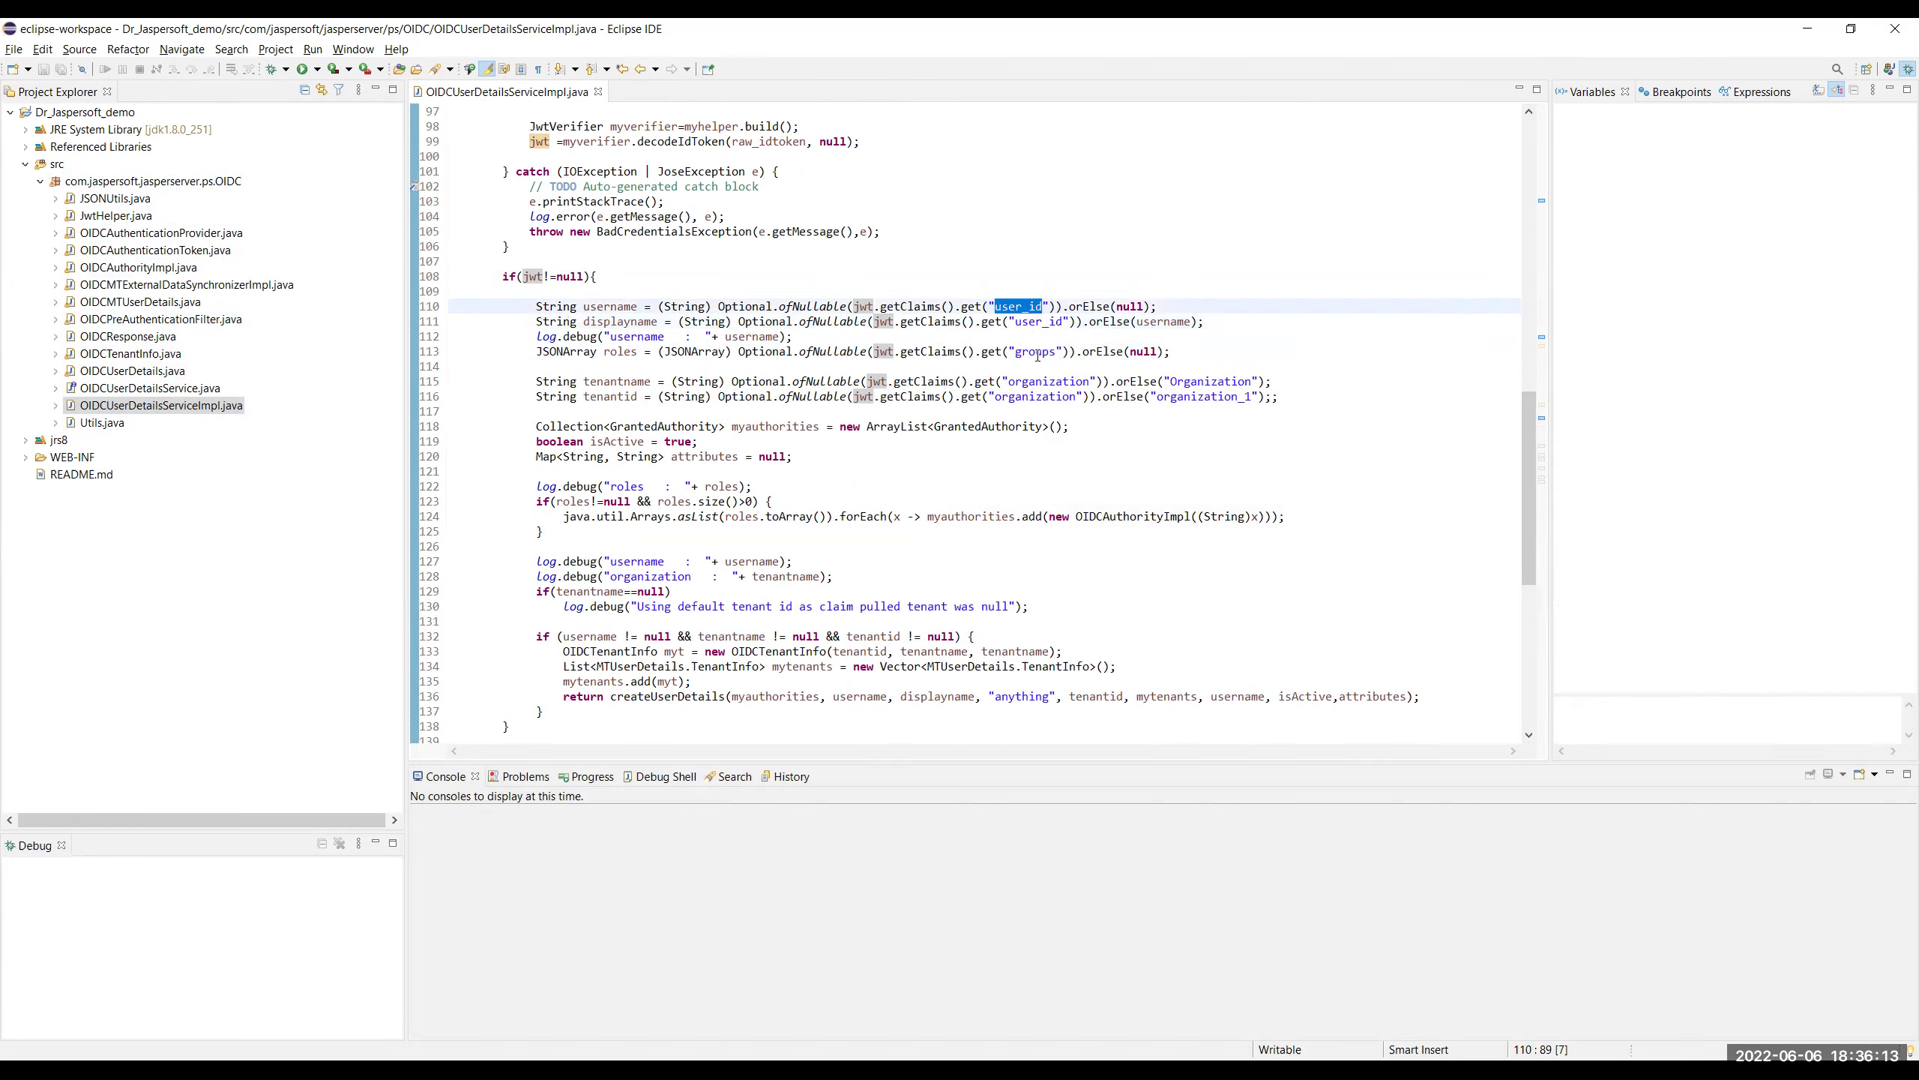
{"action": "double_click", "coordinate": [1031, 351]}
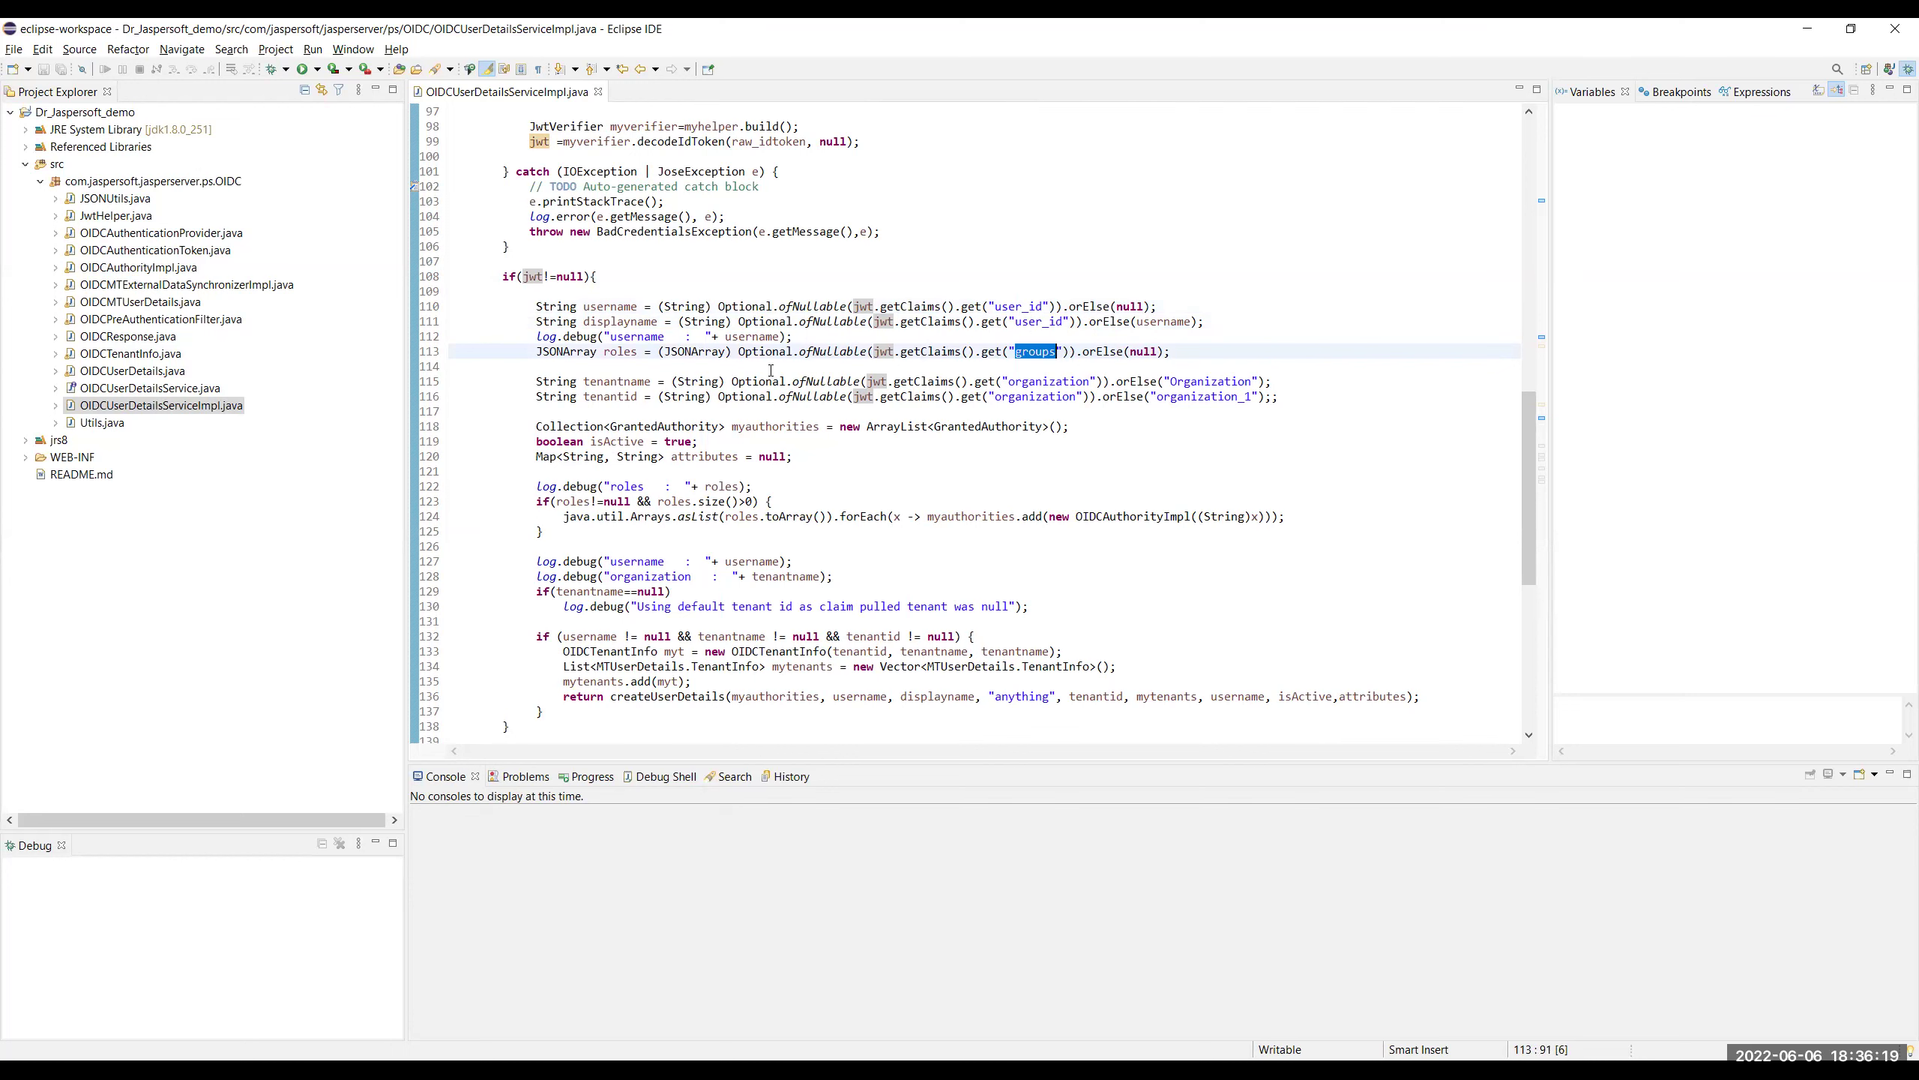
{"action": "left_click", "coordinate": [1029, 306]}
{"action": "double_click", "coordinate": [1029, 306]}
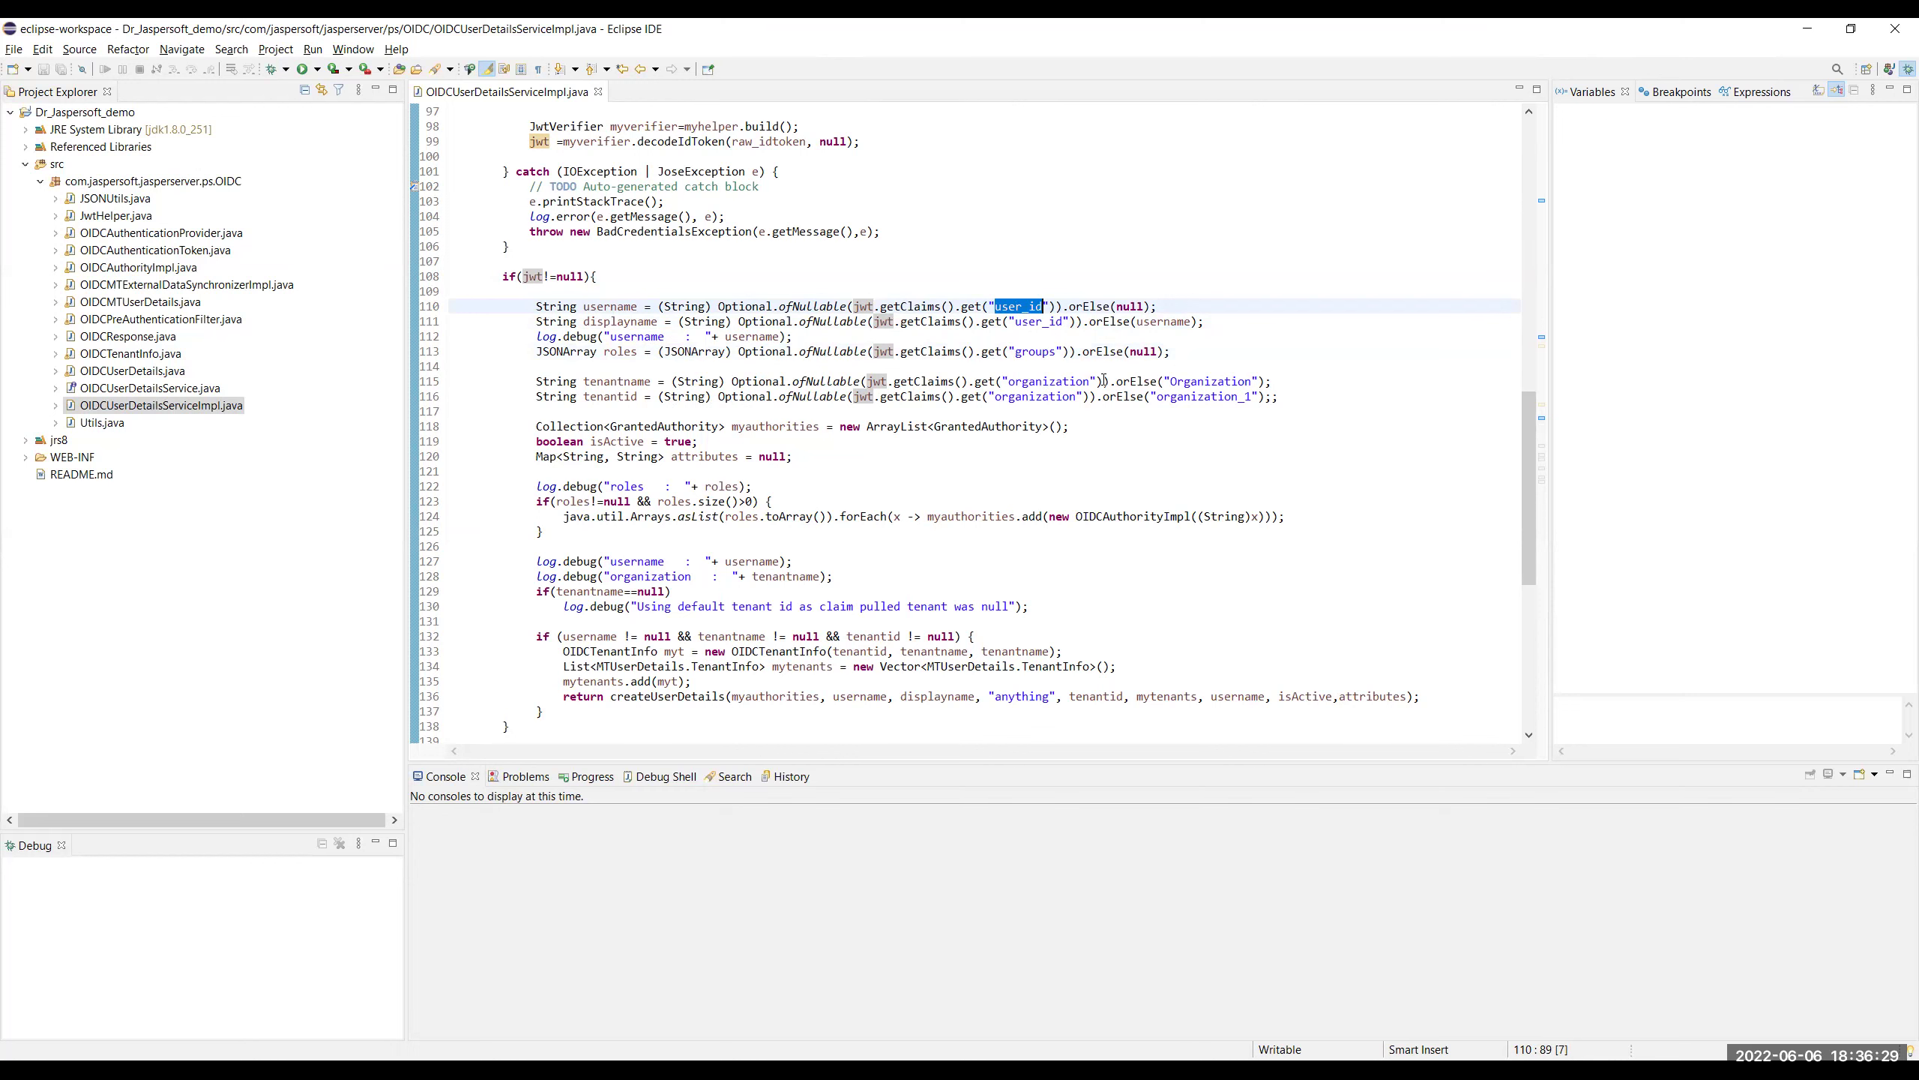
- Examine the tenantname and tenantid assignments and their organization defaults in OIDCUserDetailsServiceImpl.java
{"action": "left_click", "coordinate": [626, 386]}
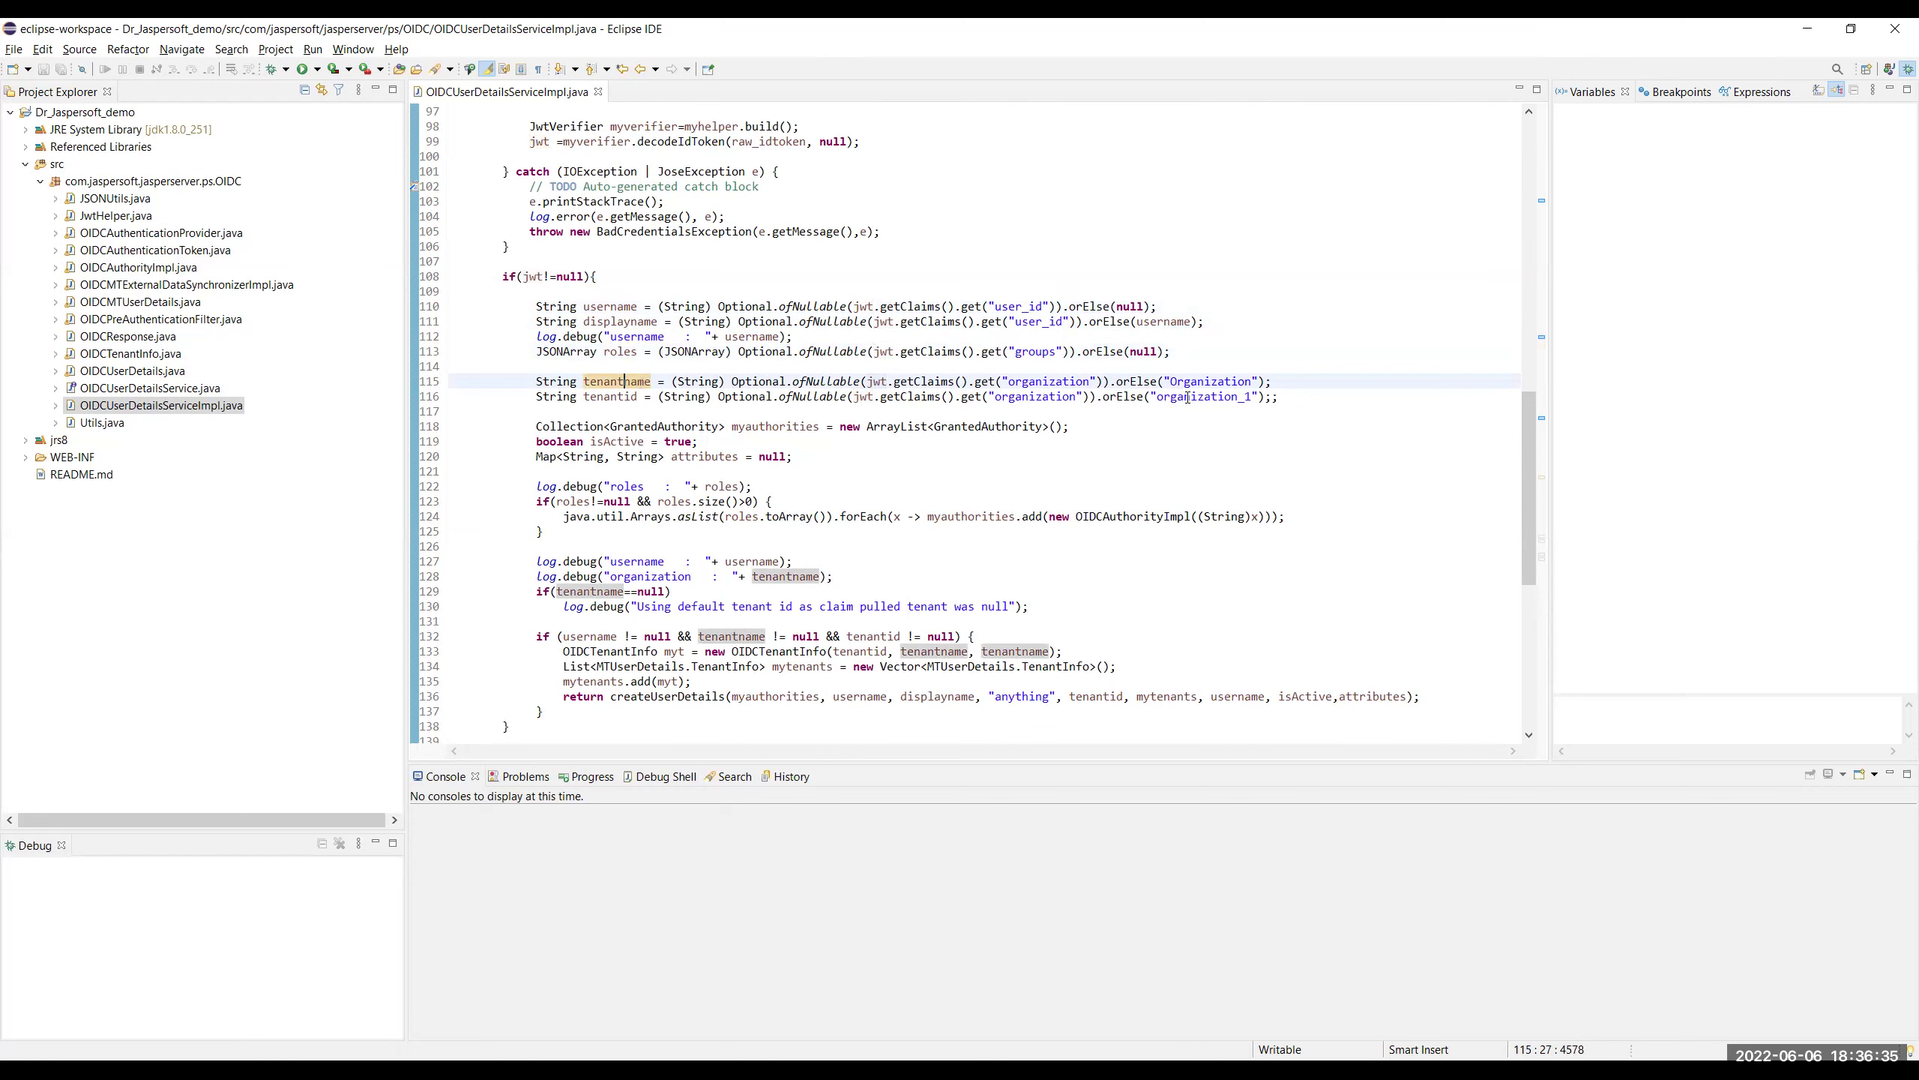
{"action": "left_click", "coordinate": [621, 398]}
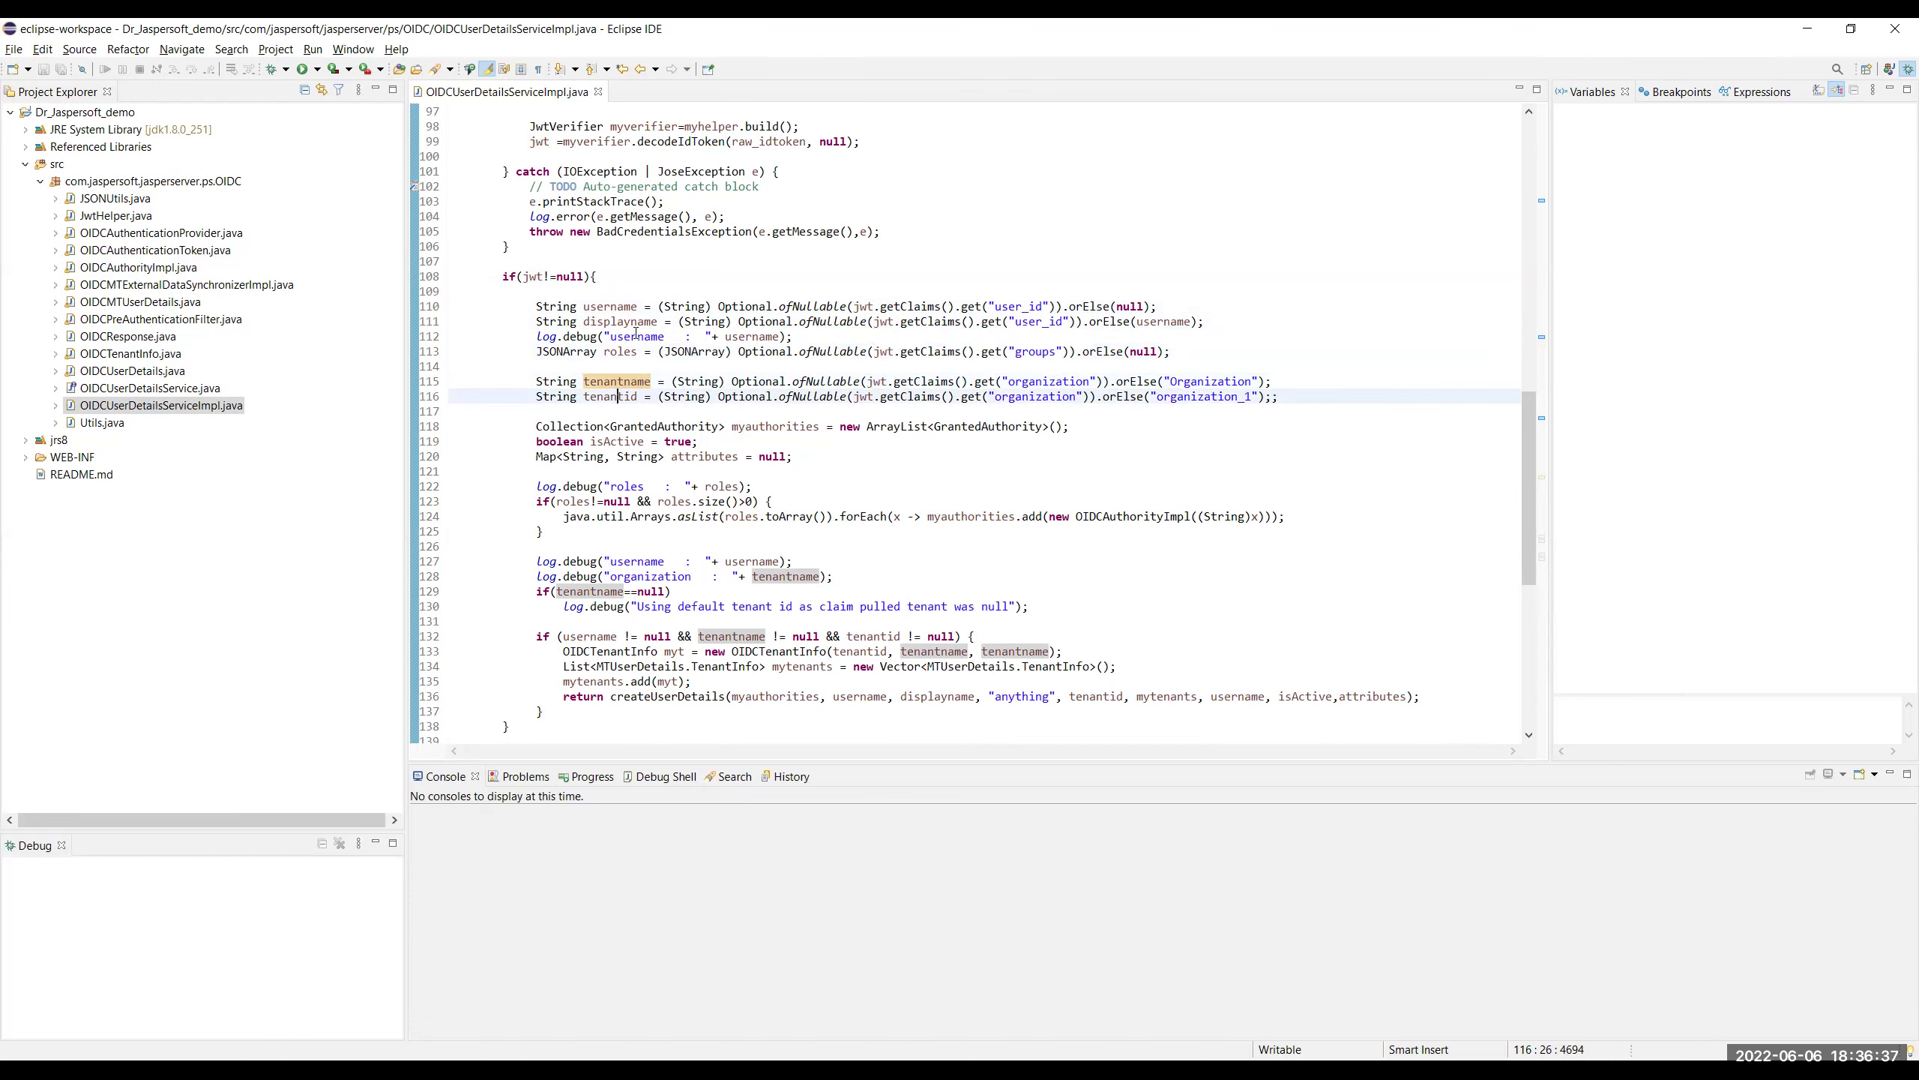
{"action": "left_click", "coordinate": [637, 335]}
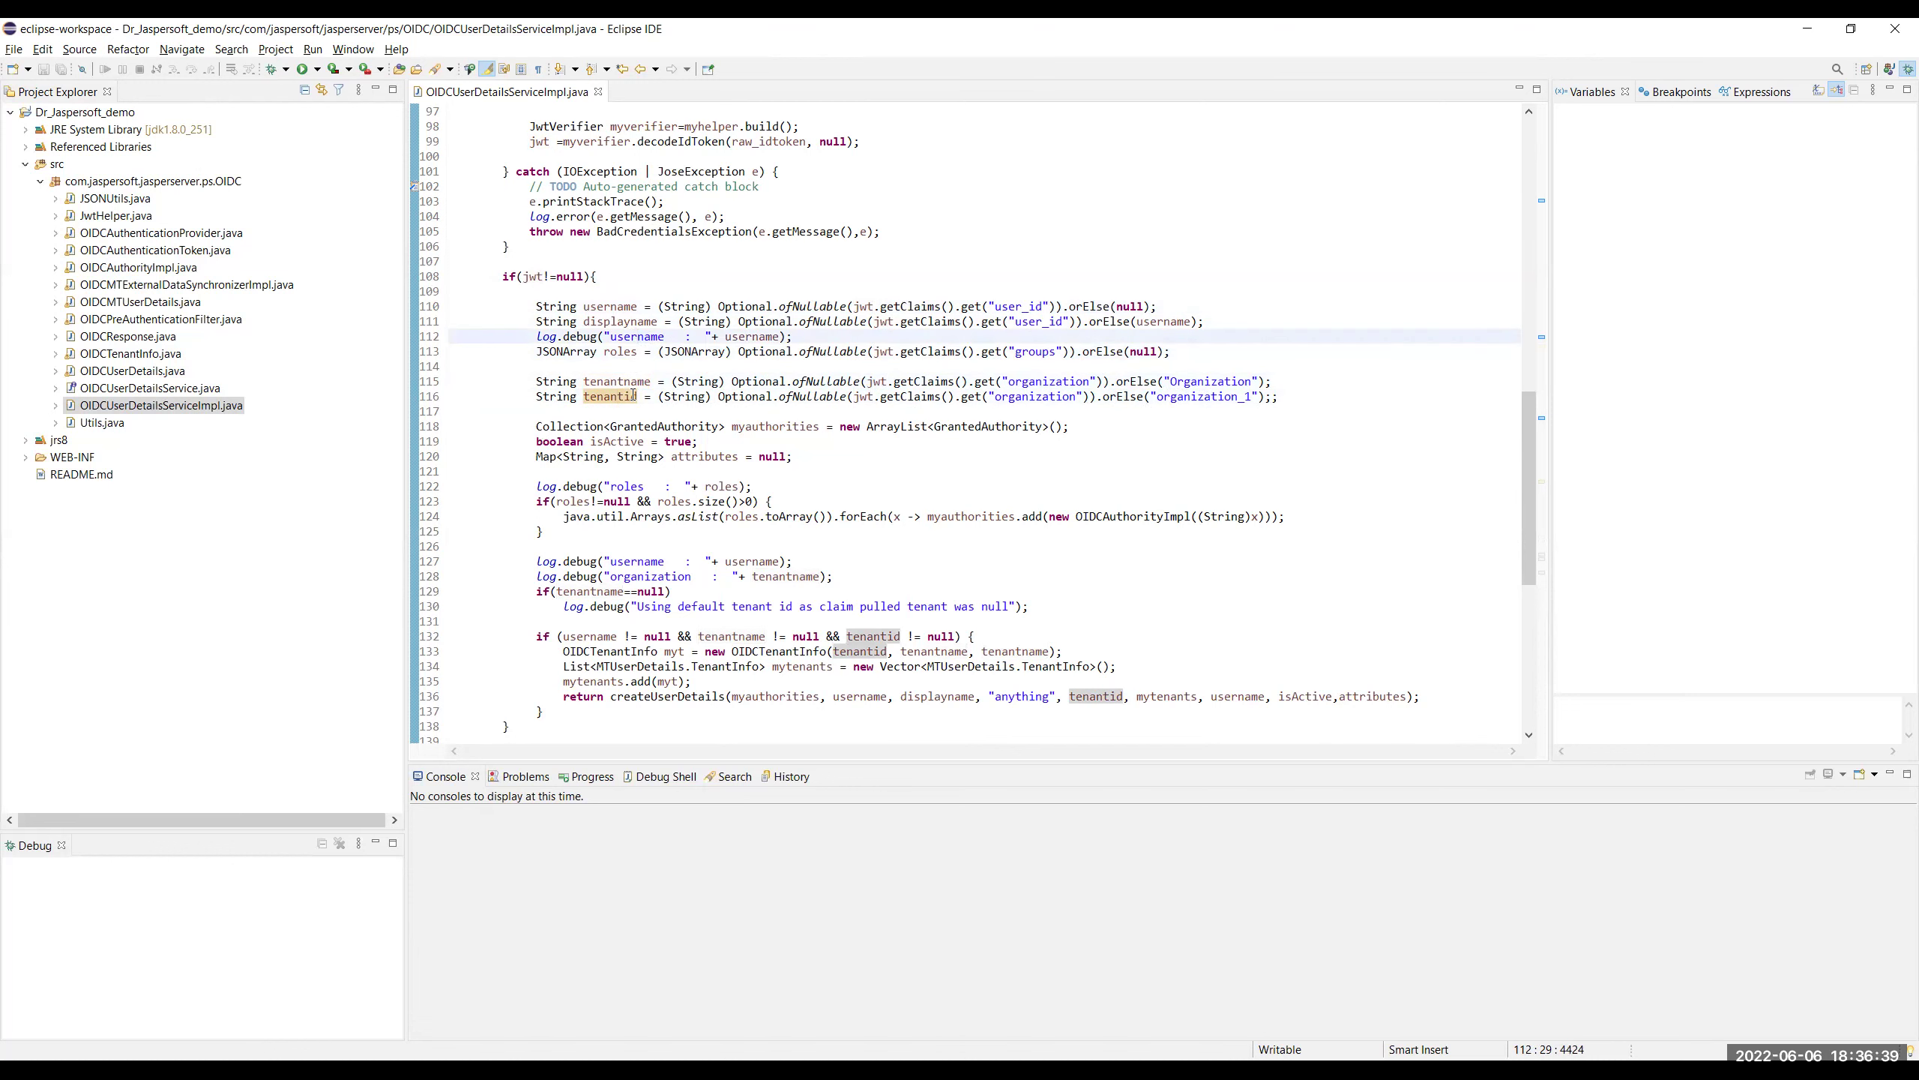
- Trace how the groups claim fills the roles array and is passed on to the user's granted authorities
{"action": "scroll", "coordinate": [737, 419], "scroll_direction": "down", "scroll_amount": 1}
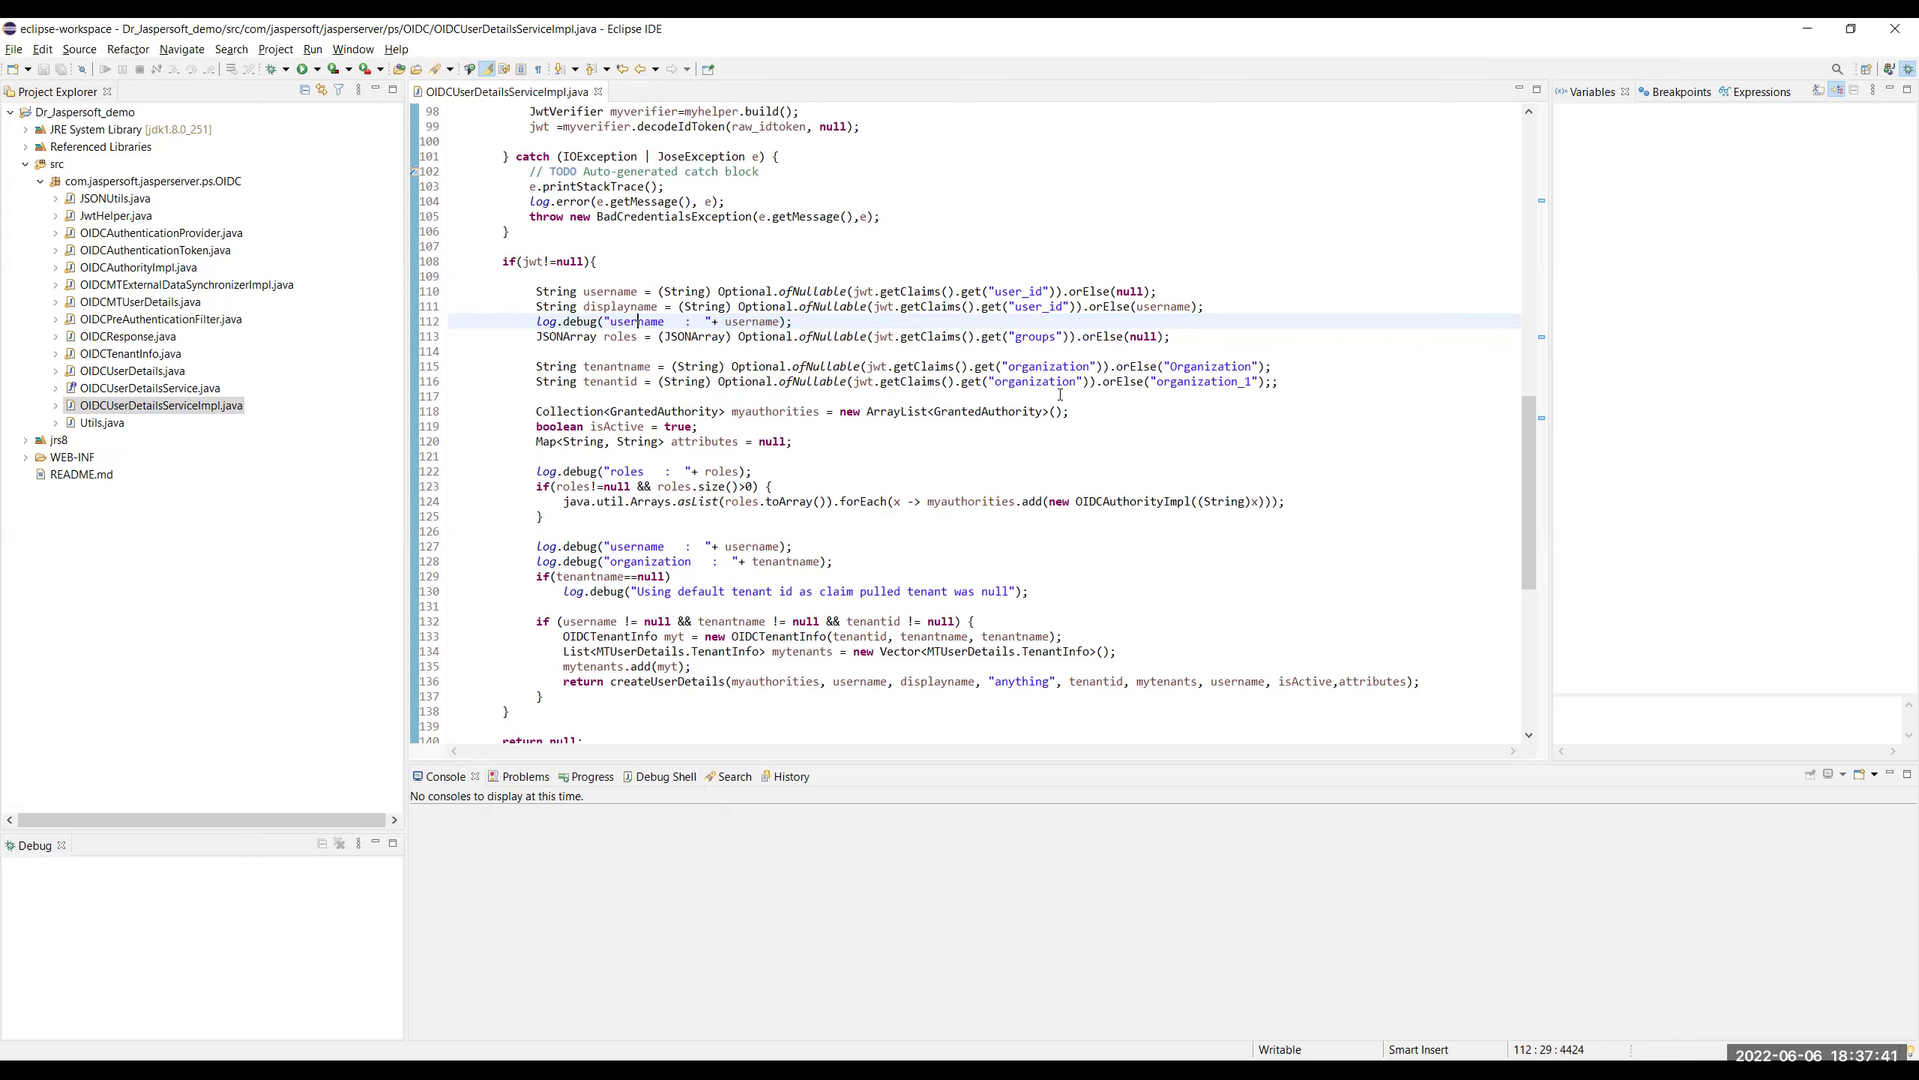
{"action": "left_click", "coordinate": [1029, 291]}
{"action": "left_click", "coordinate": [1031, 336]}
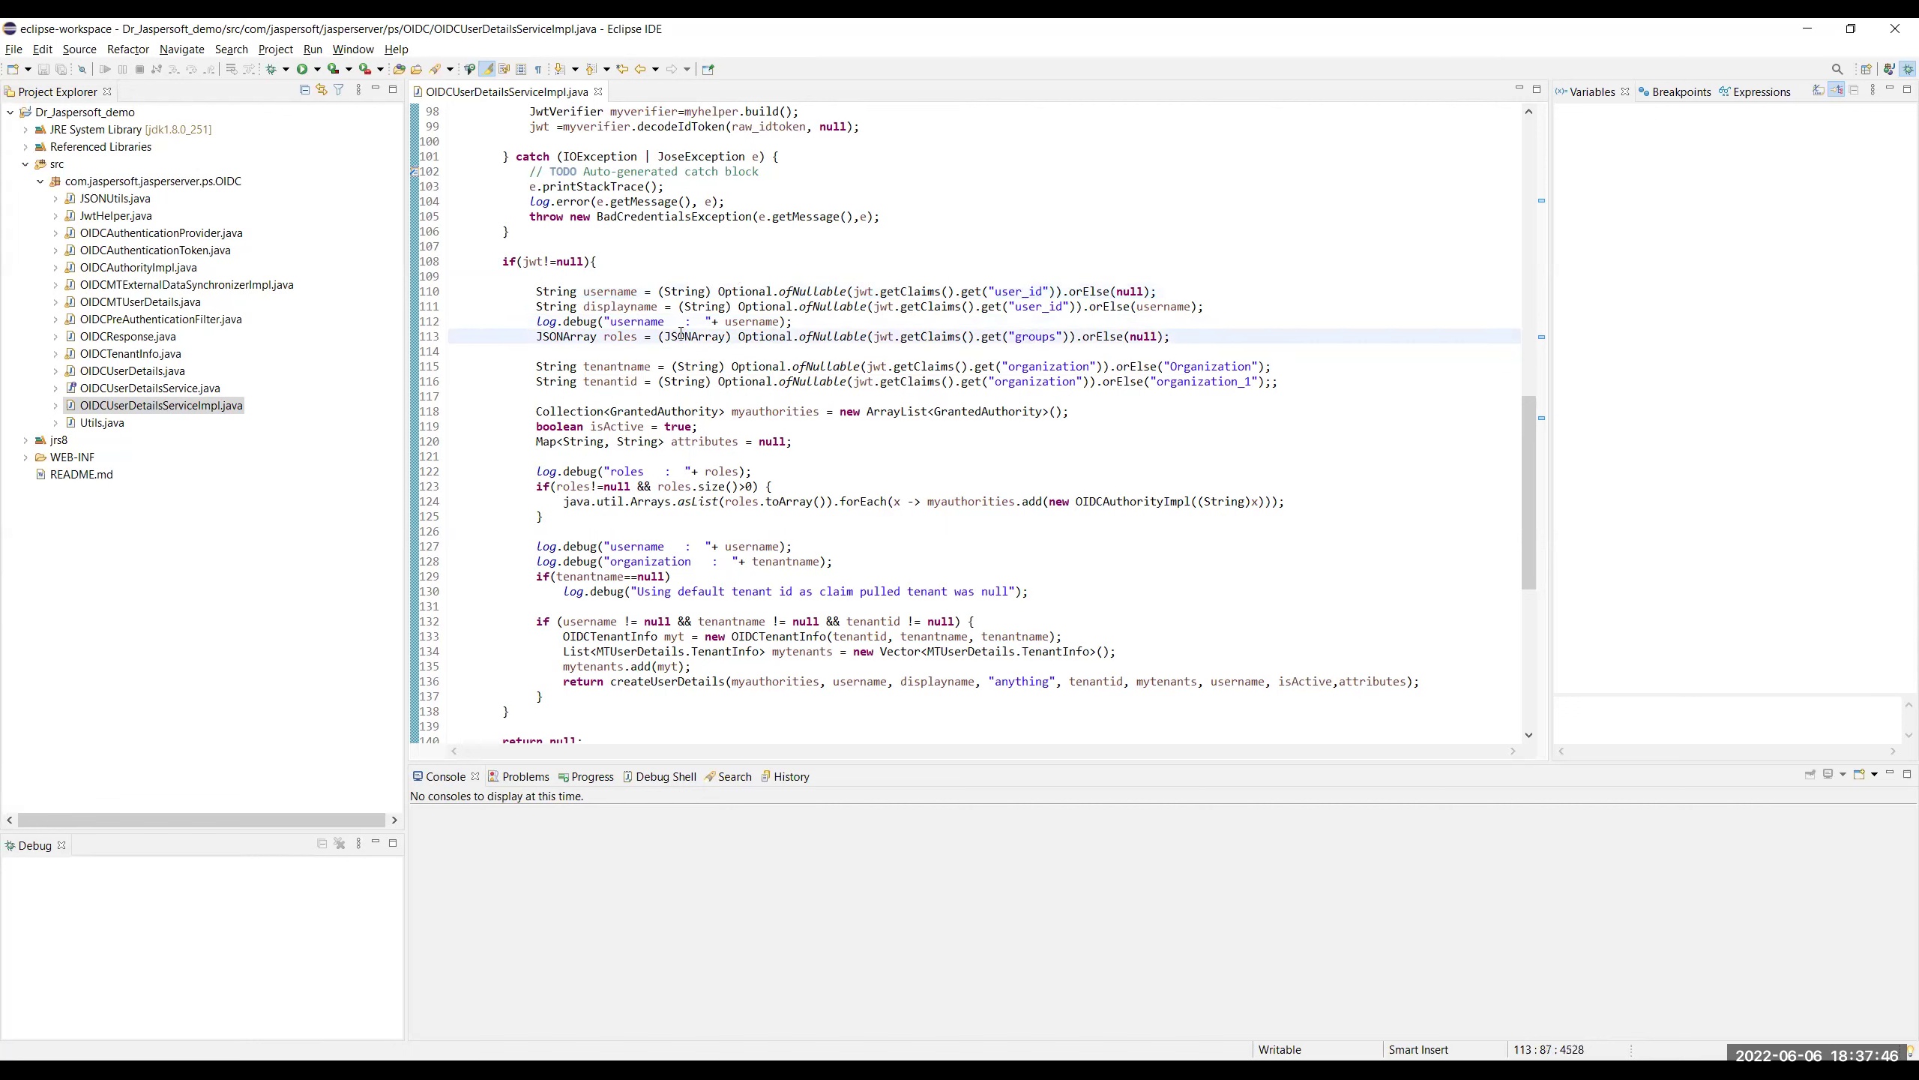
{"action": "left_click", "coordinate": [621, 339]}
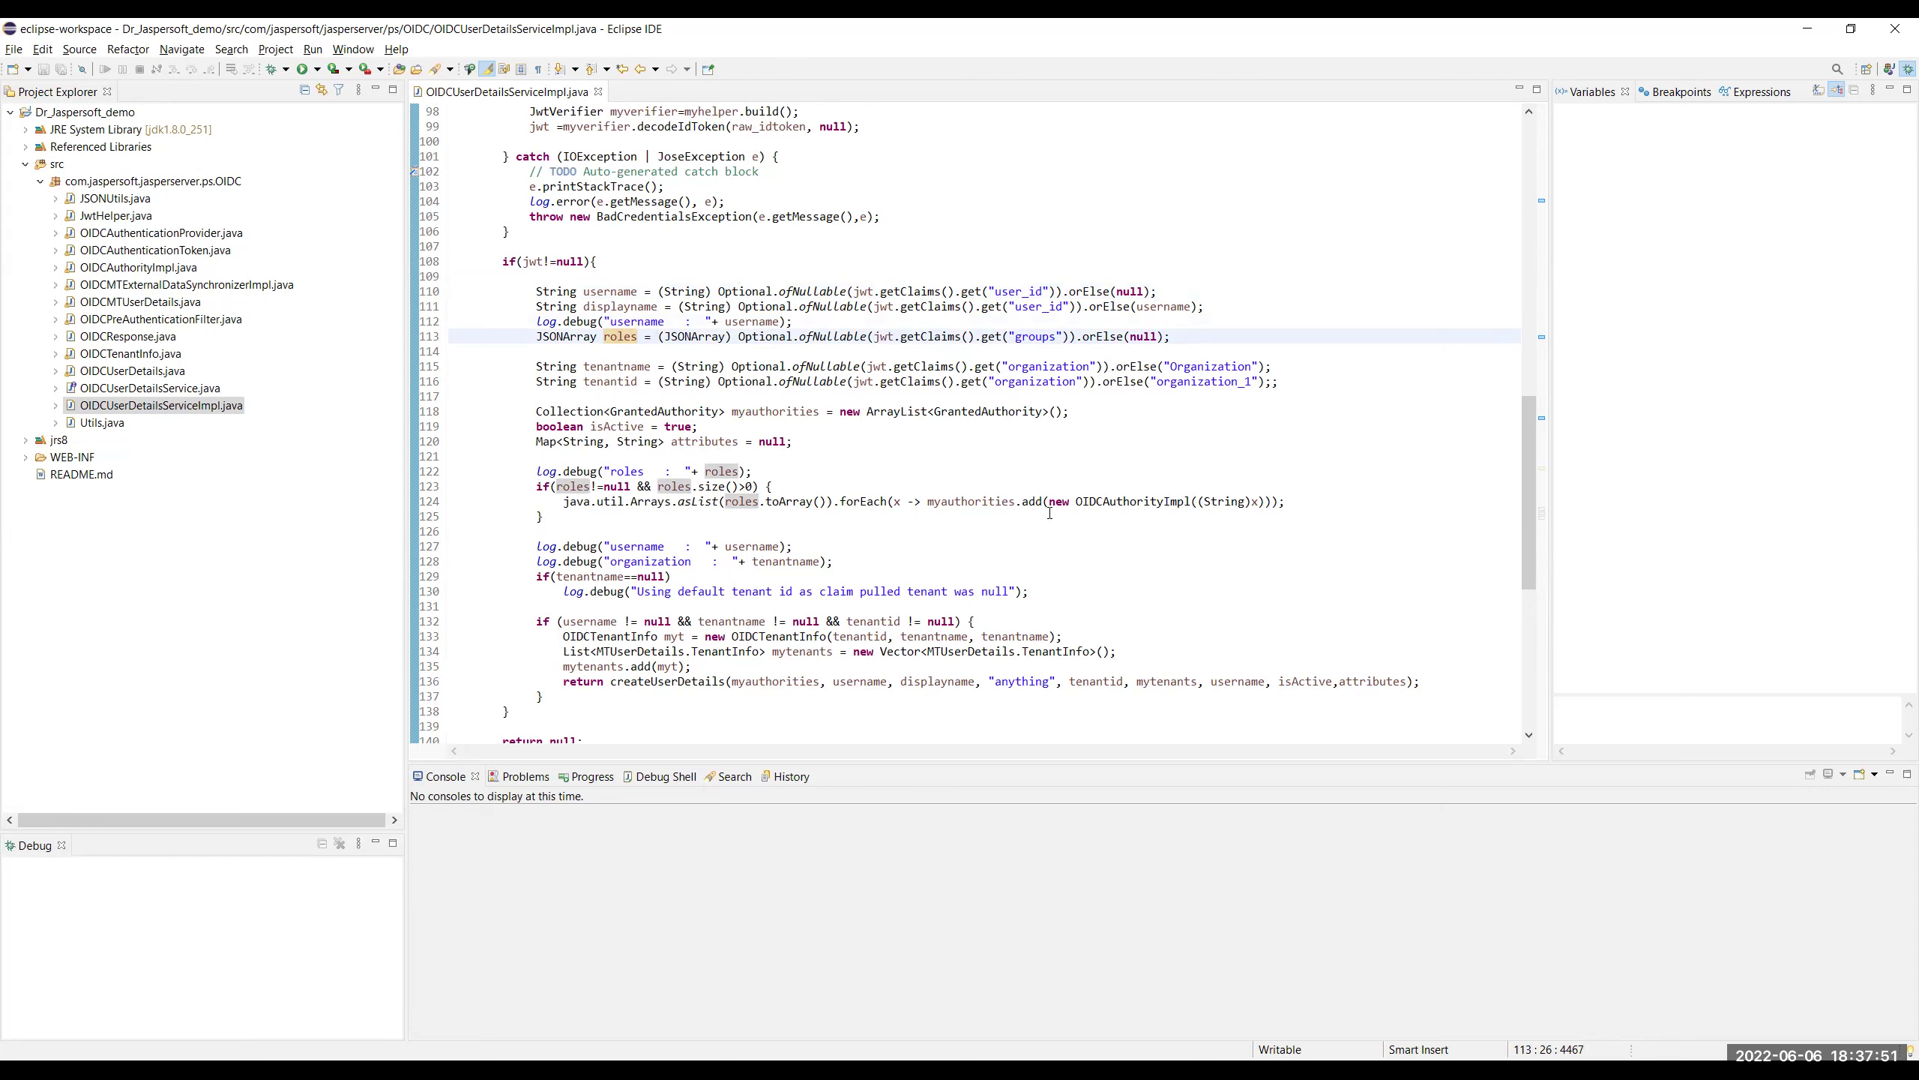
{"action": "scroll", "coordinate": [1049, 514], "scroll_direction": "down", "scroll_amount": 1}
{"action": "left_click", "coordinate": [1037, 321]}
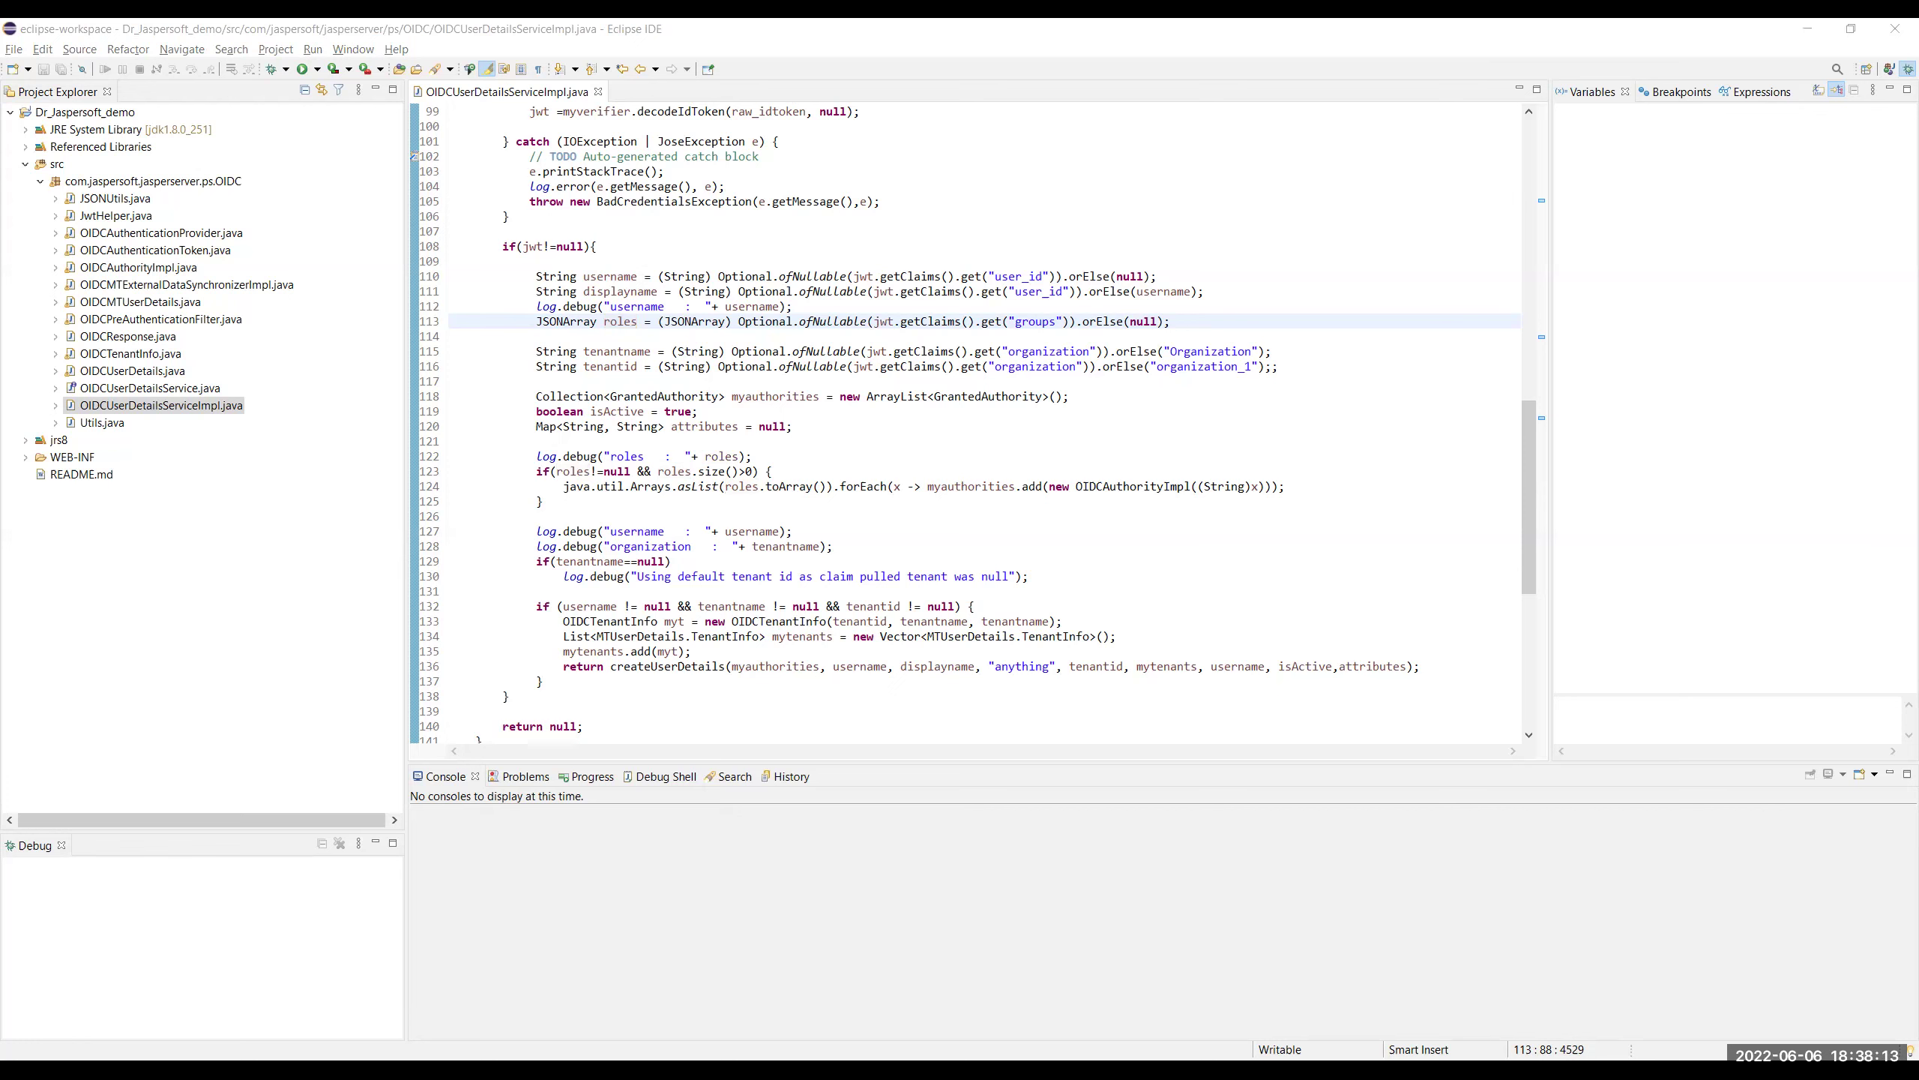
- Switch to the Okta admin console and review the Jasper admin and user groups in the directory
{"action": "mouse_move", "coordinate": [711, 294]}
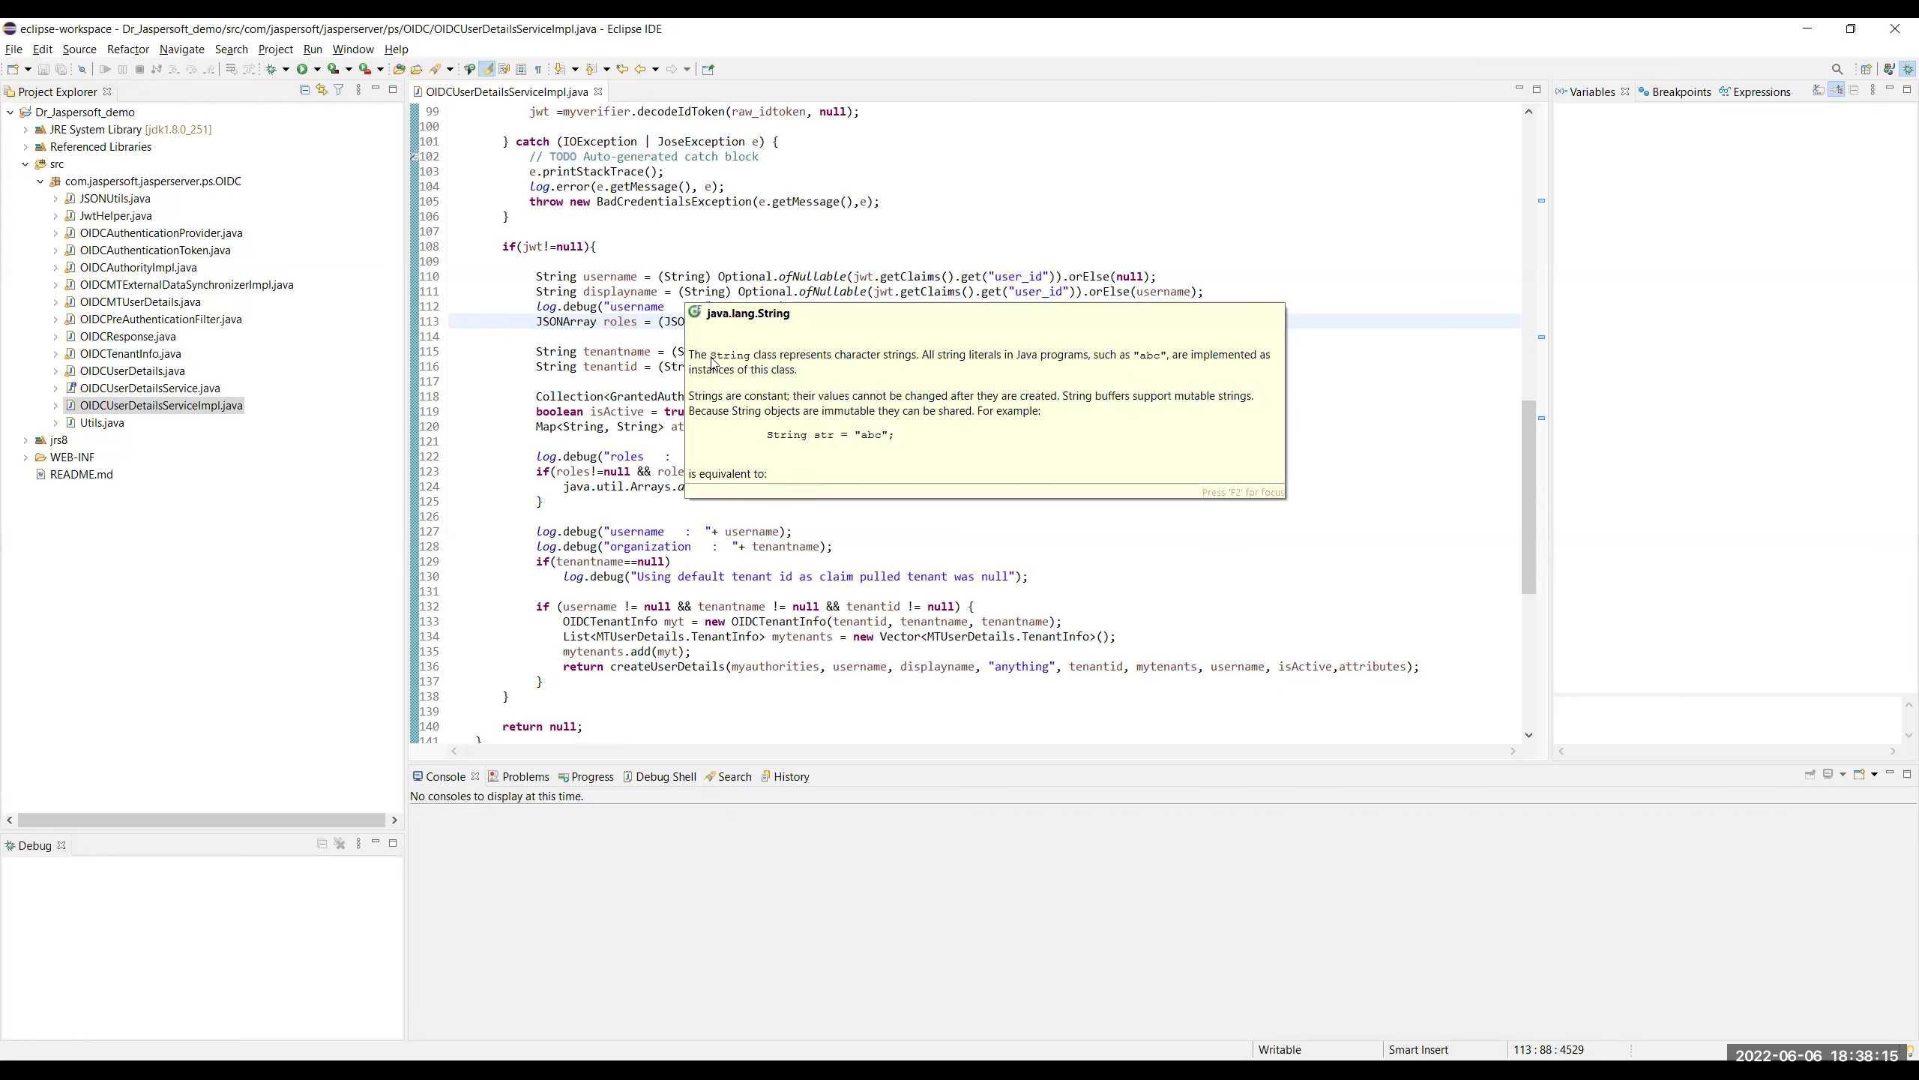
{"action": "mouse_move", "coordinate": [750, 637]}
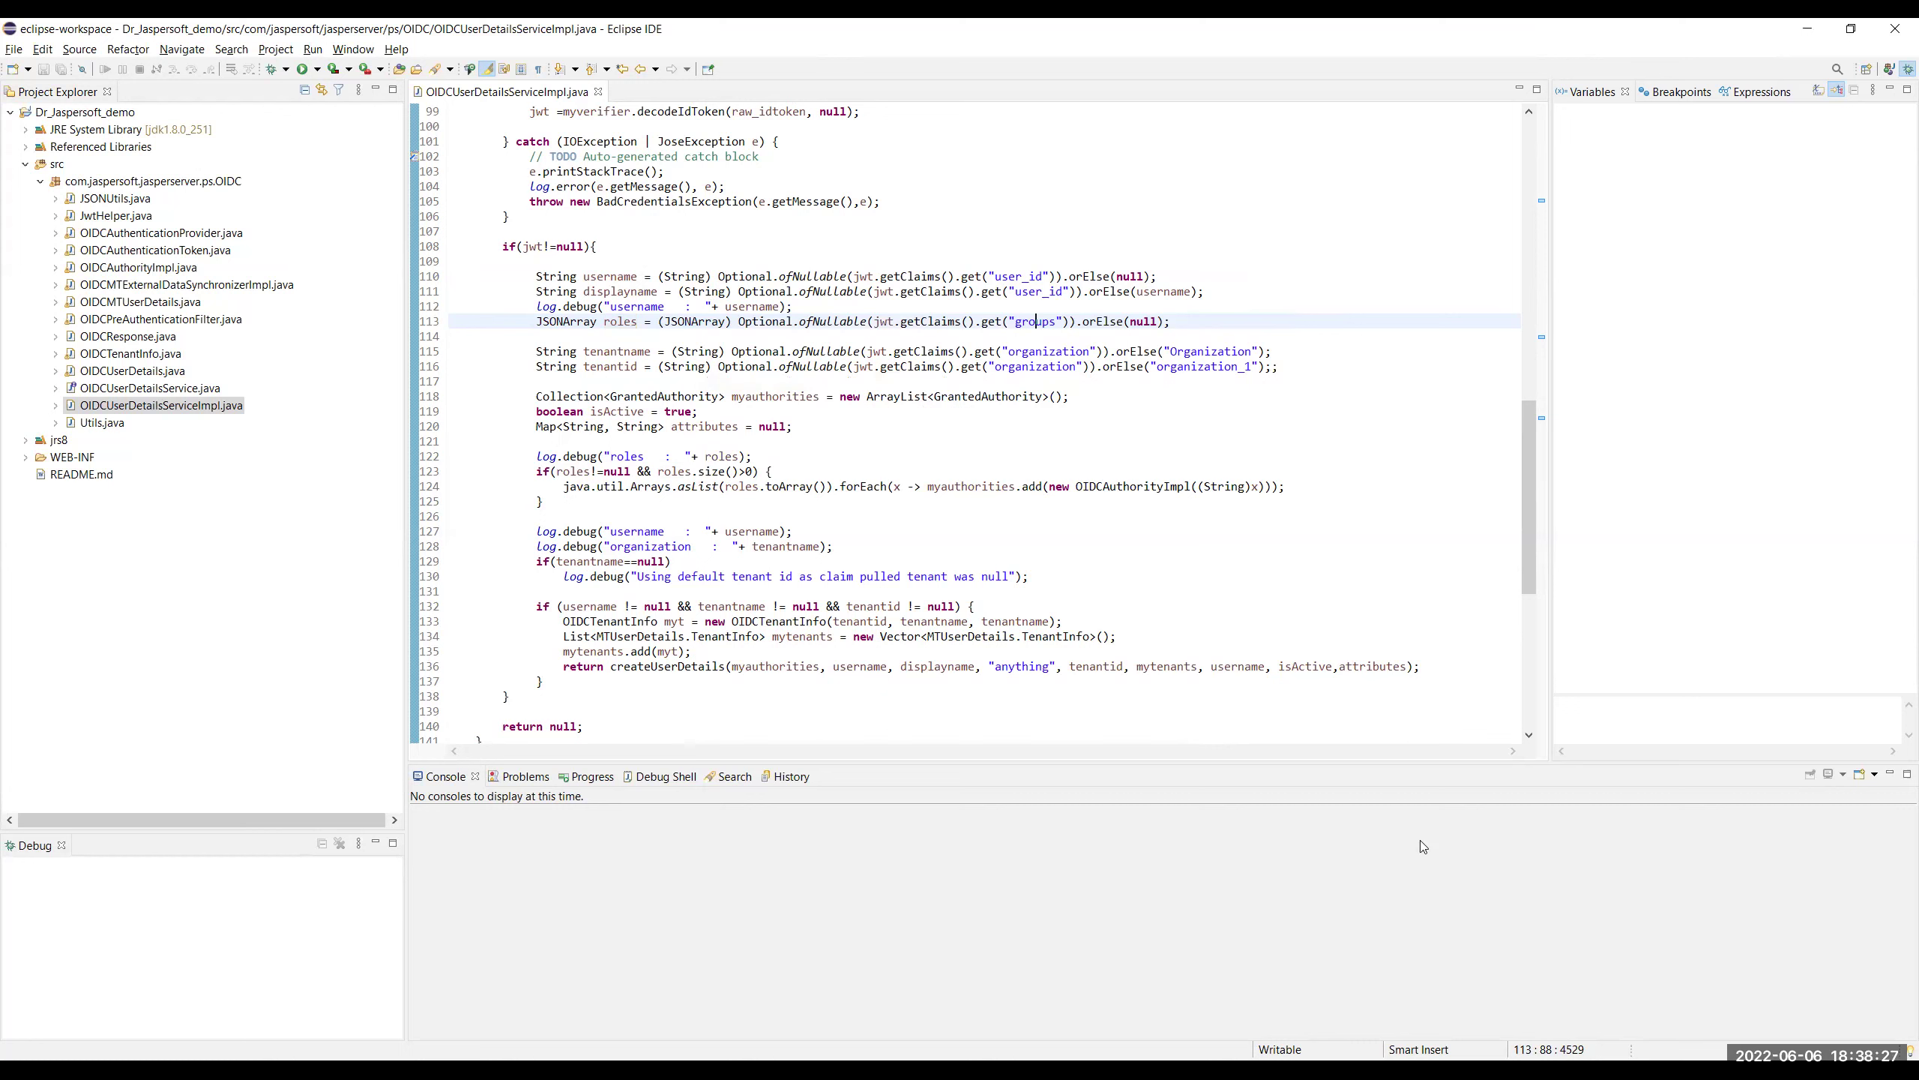
{"action": "key", "text": "alt+Tab"}
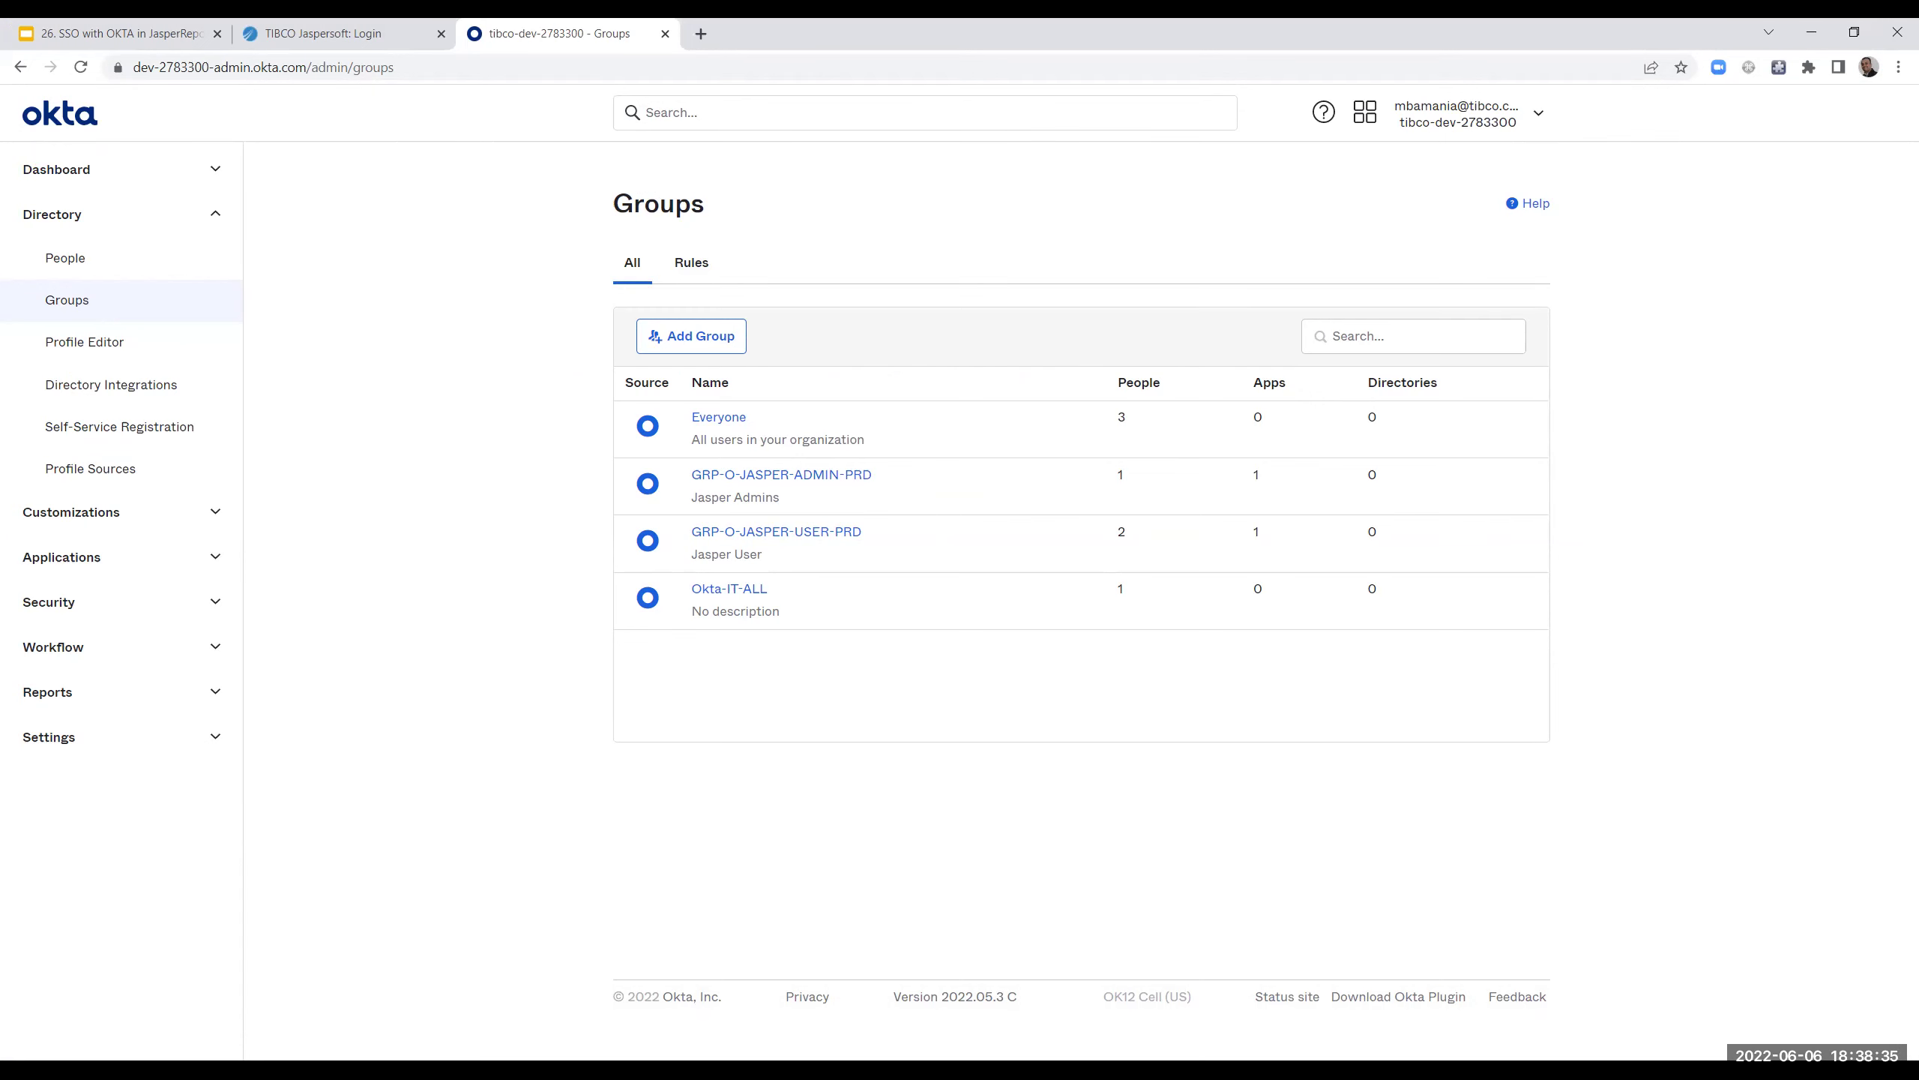
- Switch back to Eclipse and open applicationContext-externalAuth-oauth_oidc.xml from the project's WEB-INF folder
{"action": "key", "text": "alt+Tab"}
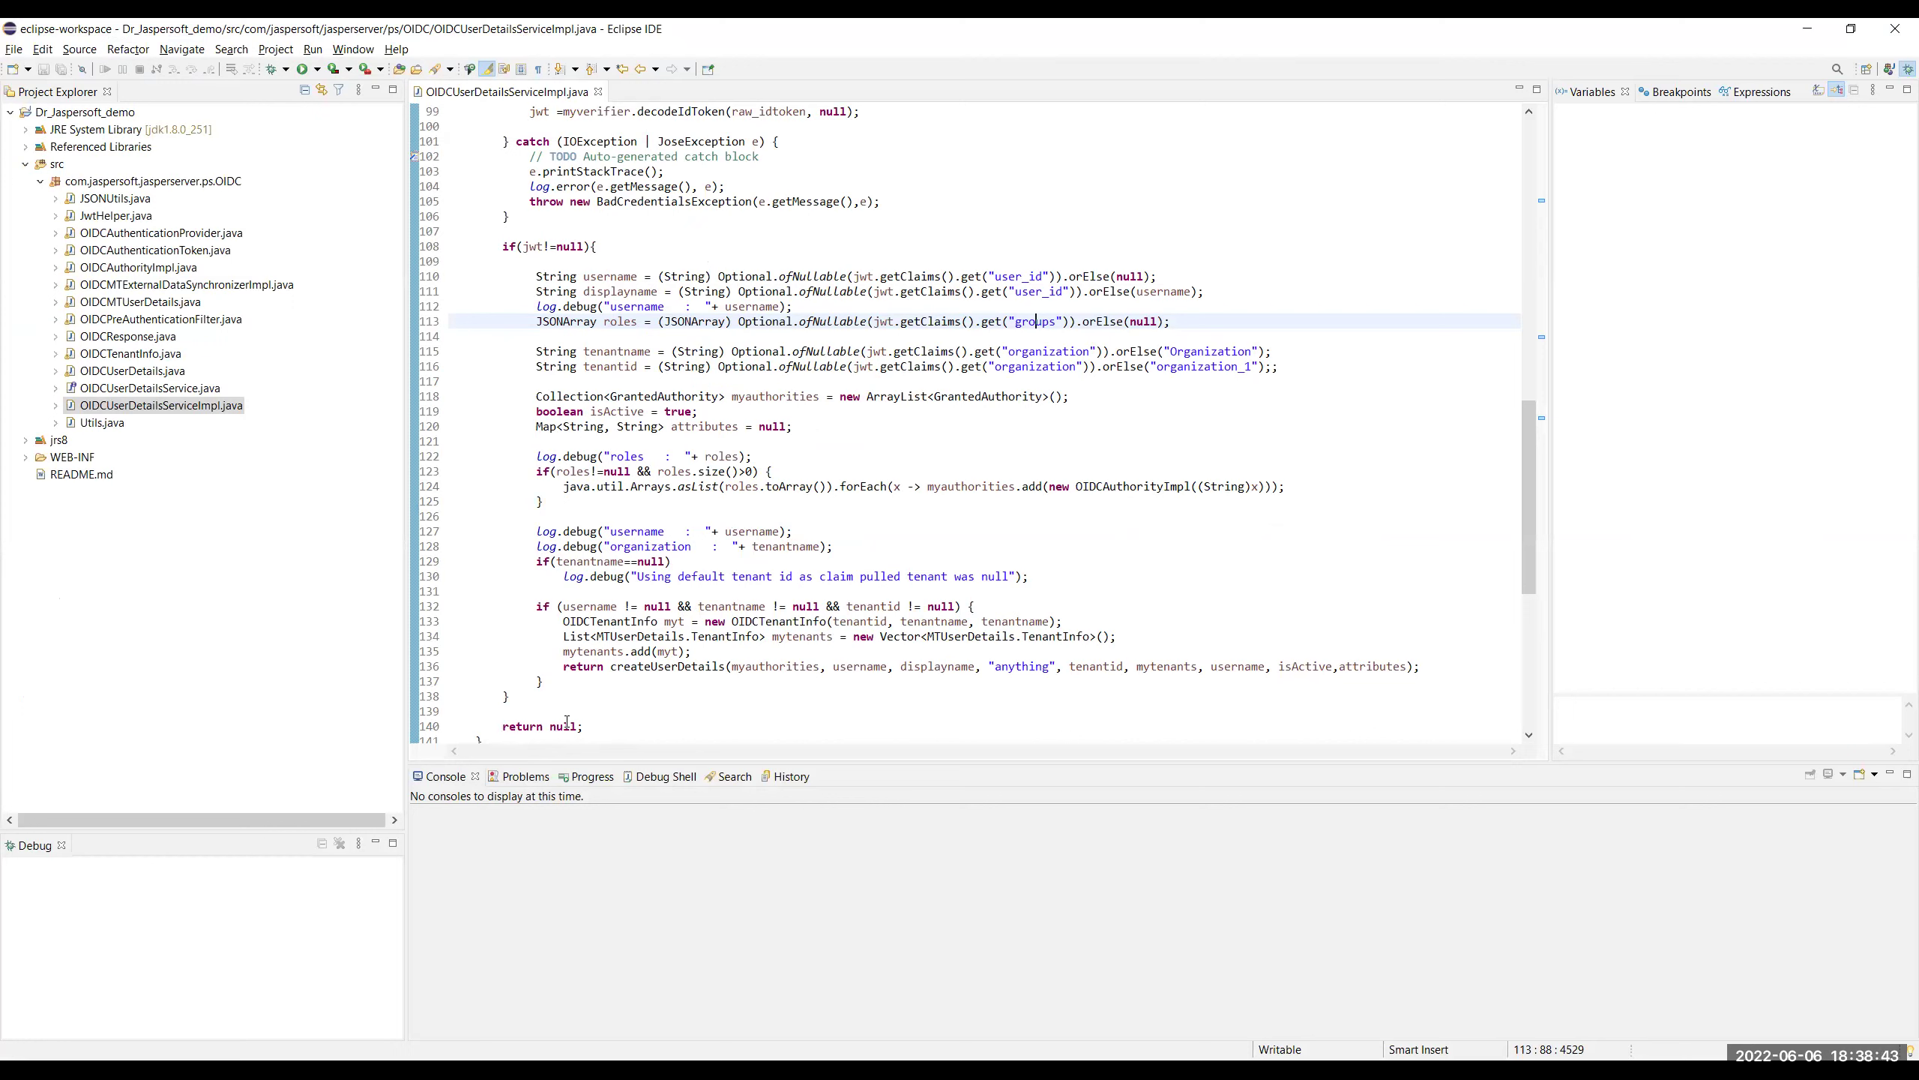
{"action": "left_click", "coordinate": [25, 457]}
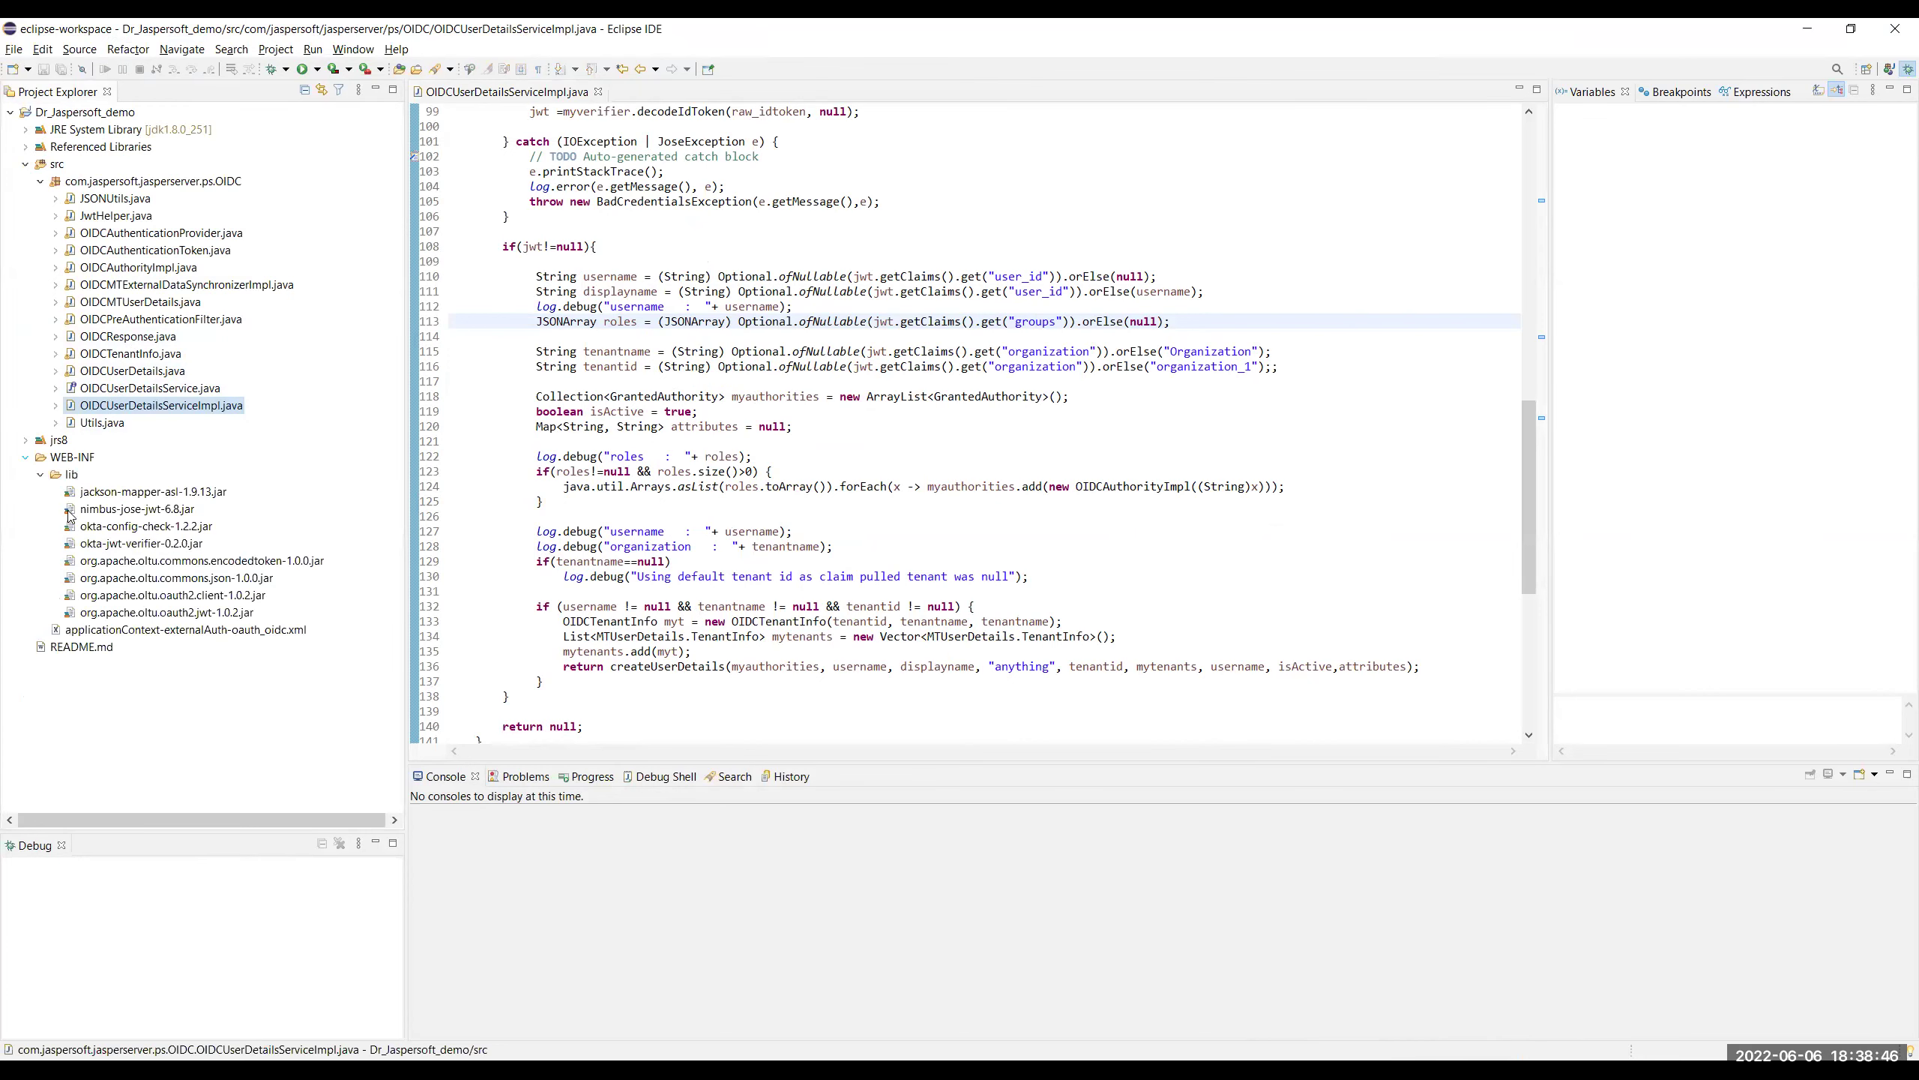
{"action": "left_click", "coordinate": [40, 475]}
{"action": "left_click", "coordinate": [103, 493]}
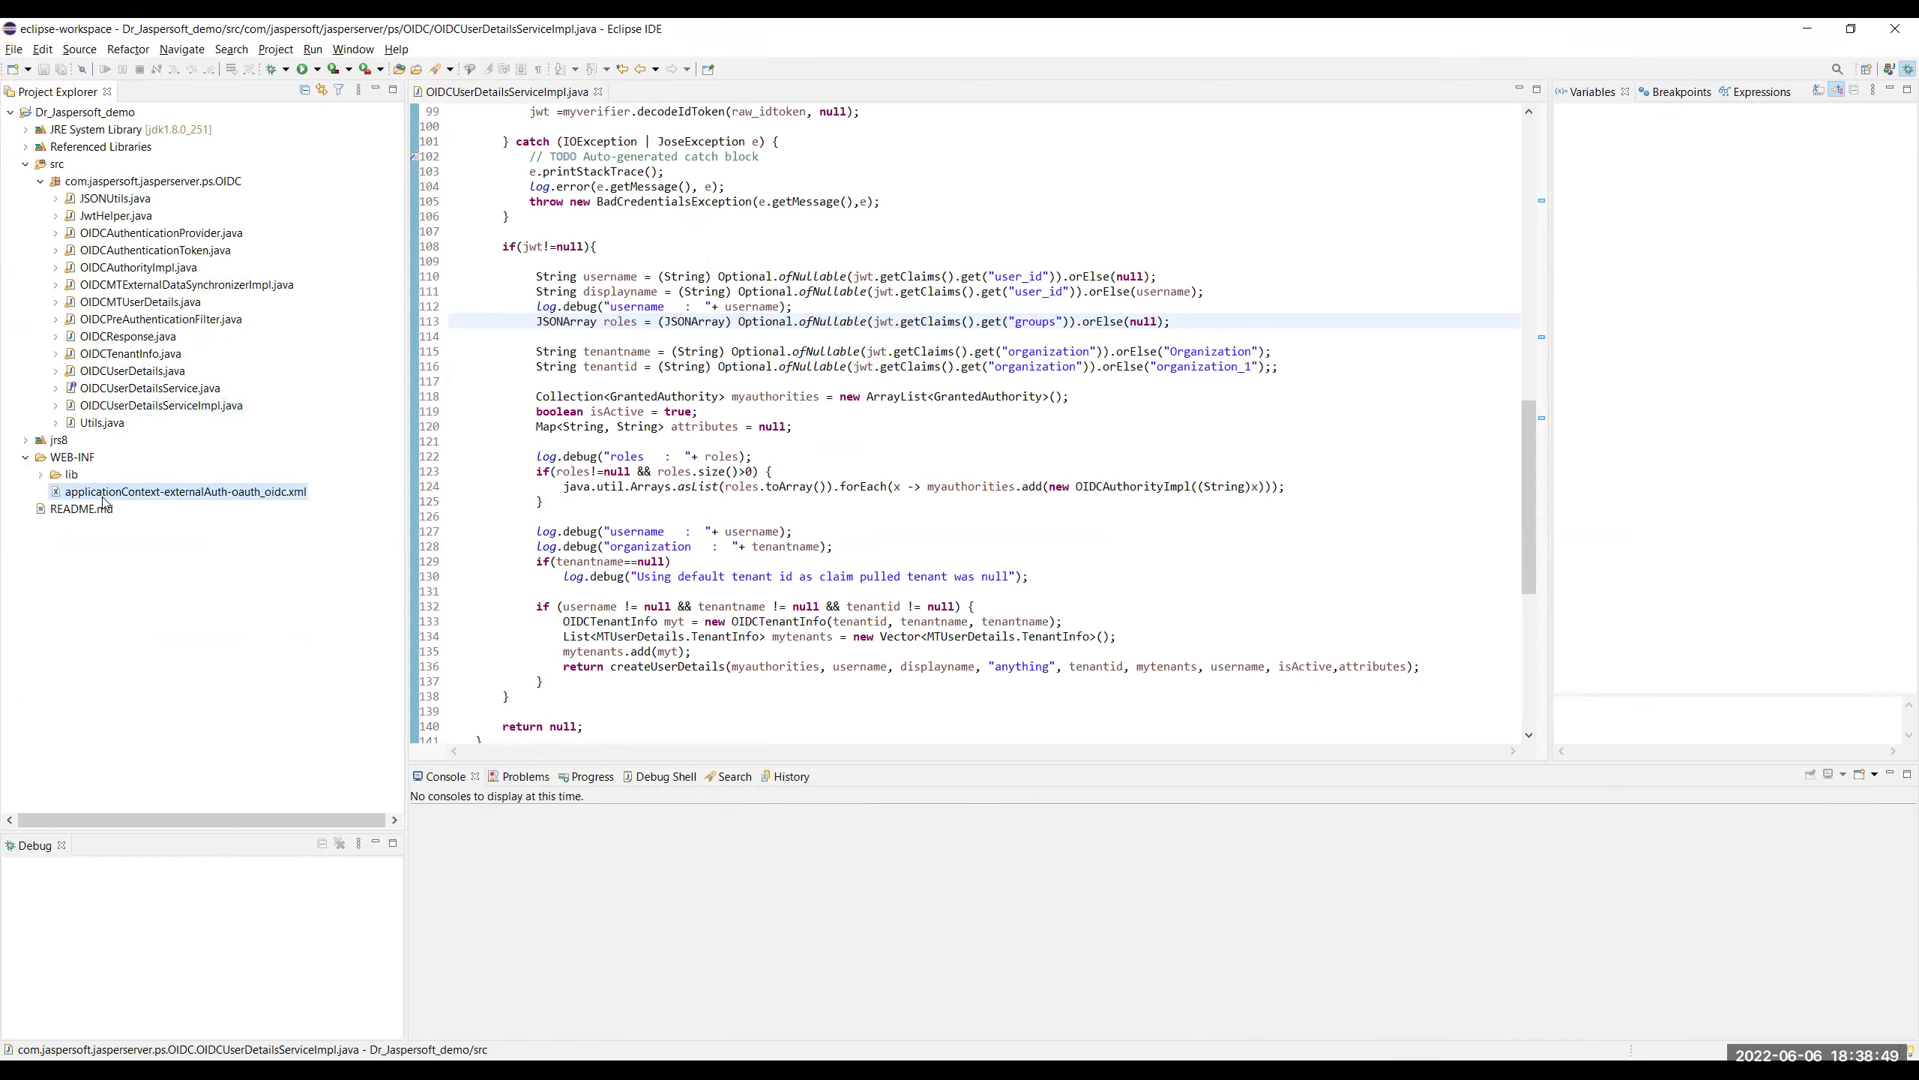
{"action": "double_click", "coordinate": [104, 493]}
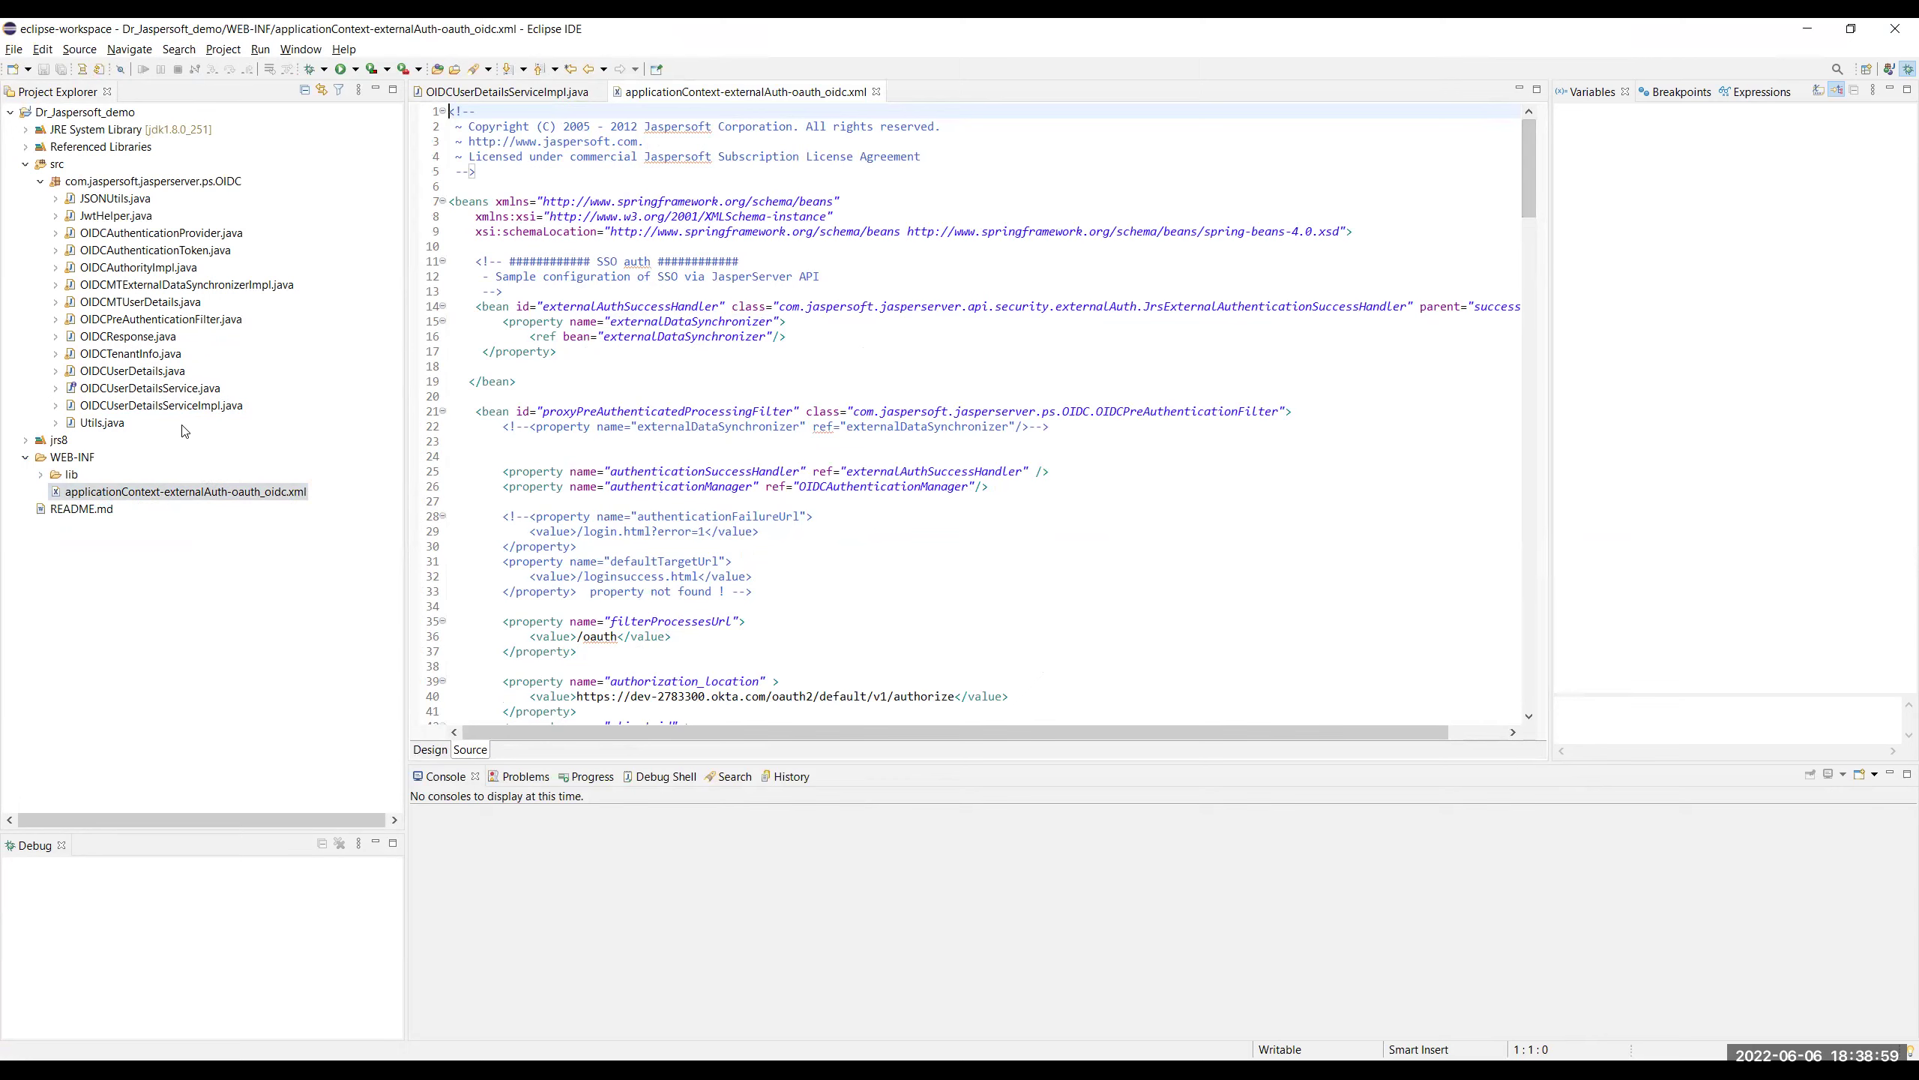
- Examine the organizationRoleMap property and how the GRP-O-JASPER-ADMIN-PRD and GRP-O-JASPER-USER-PRD groups map to JasperReports Server roles
{"action": "left_click_drag", "start_coordinate": [1523, 174], "coordinate": [1540, 434]}
{"action": "scroll", "coordinate": [1540, 434], "scroll_direction": "down", "scroll_amount": 20}
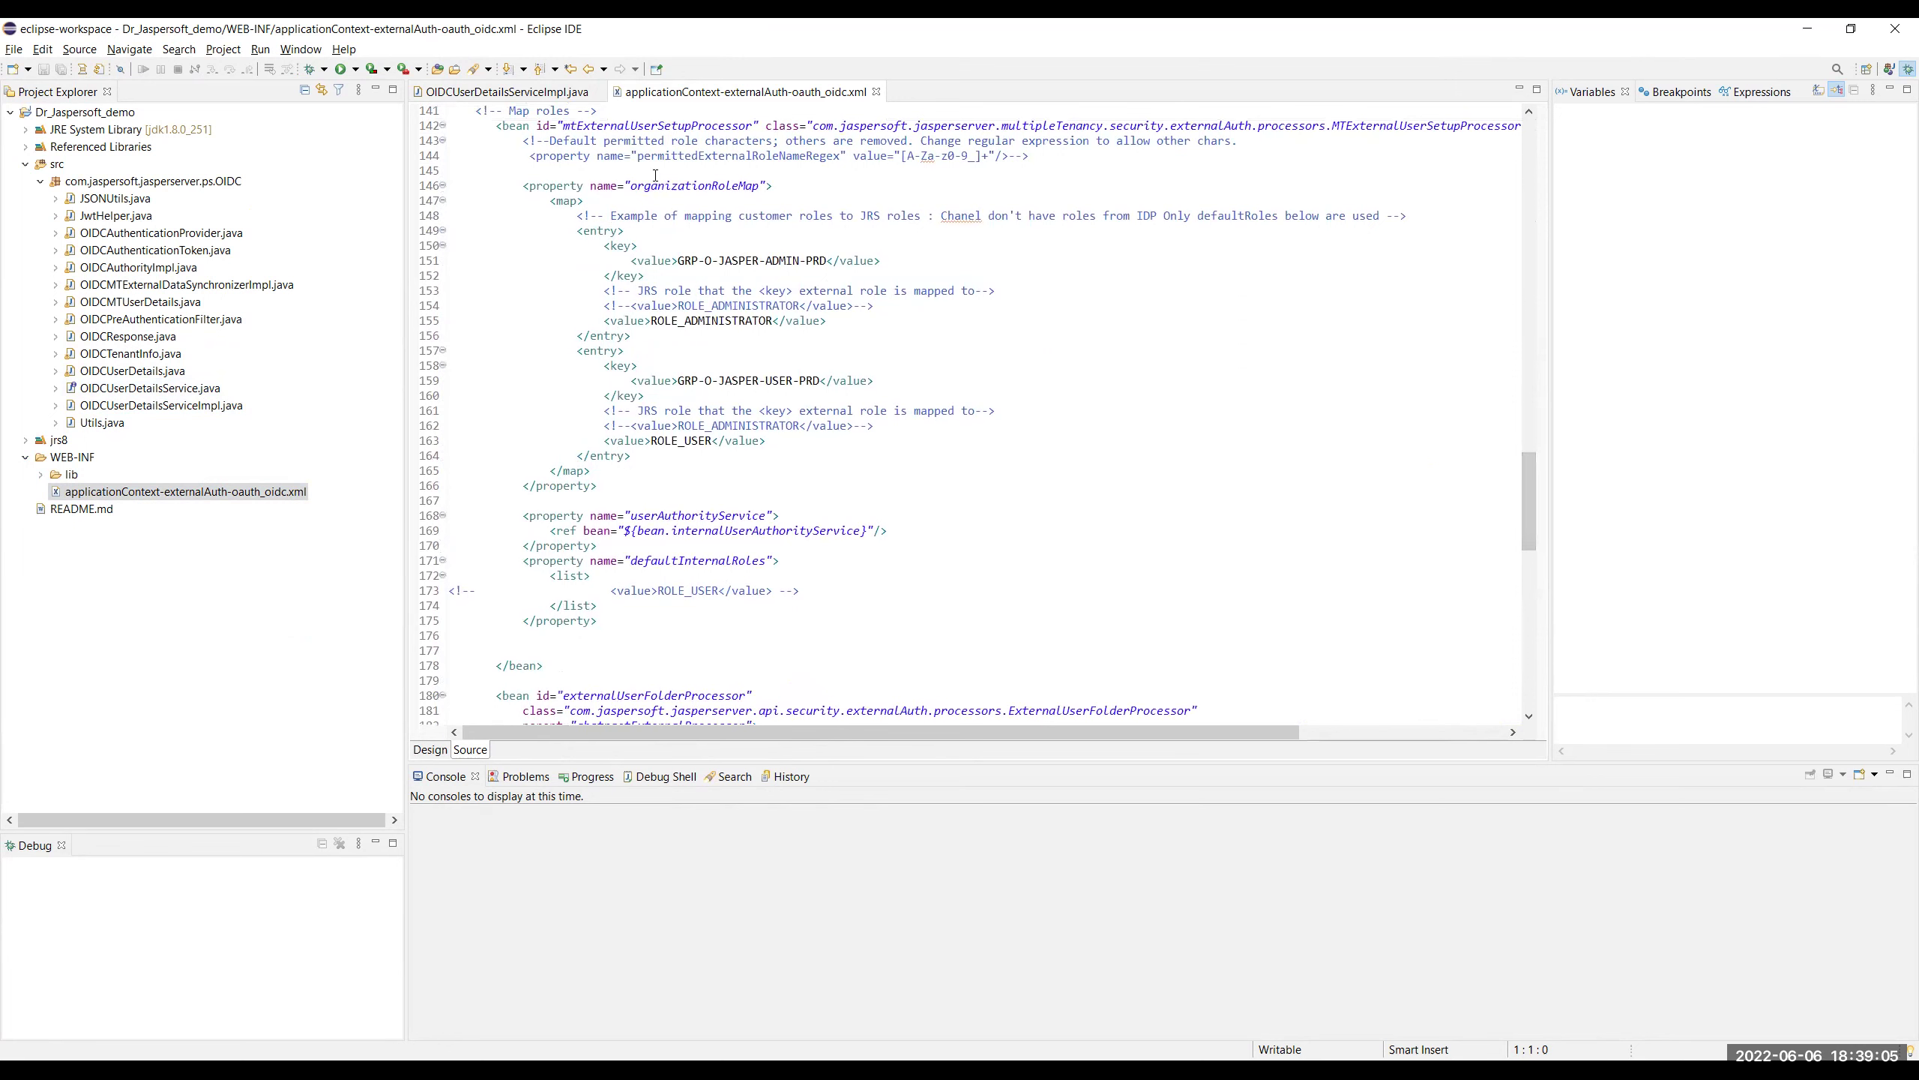
{"action": "scroll", "coordinate": [666, 189], "scroll_direction": "up", "scroll_amount": 1}
{"action": "double_click", "coordinate": [685, 215]}
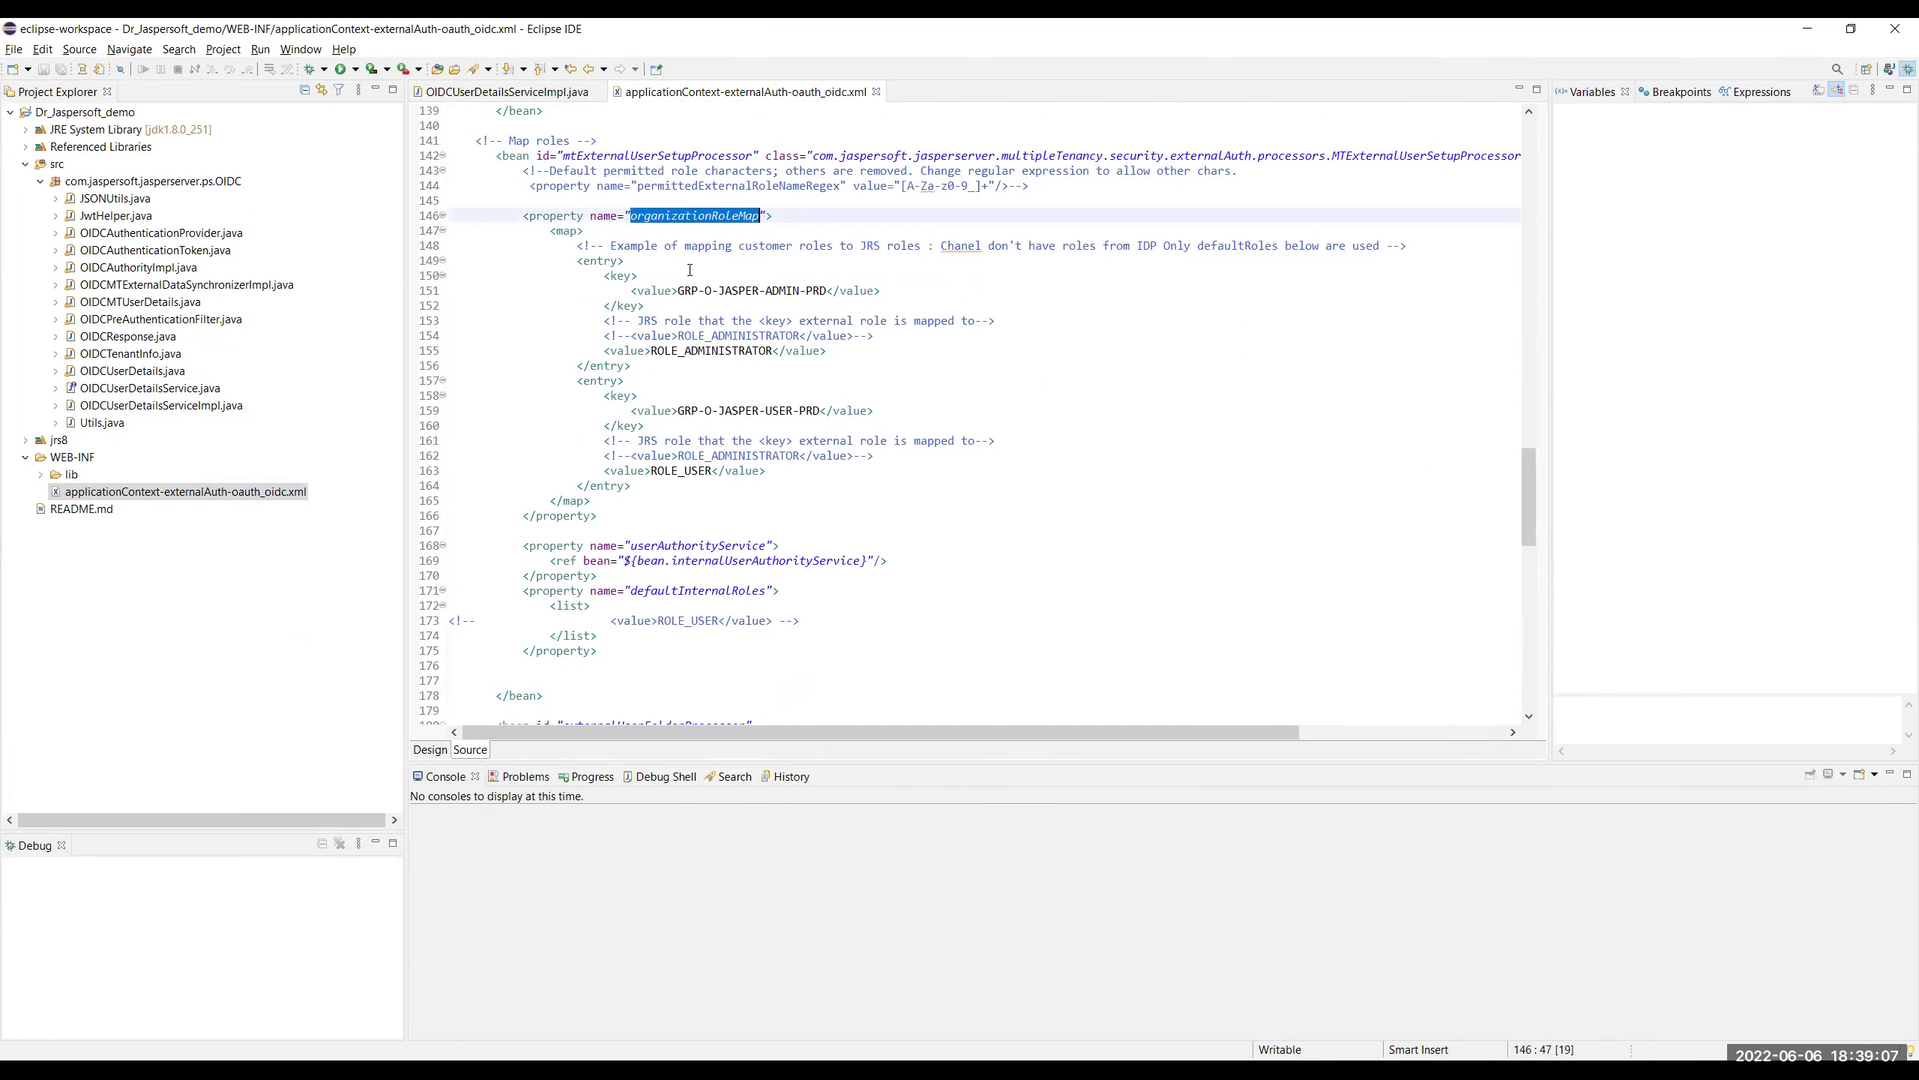
{"action": "left_click_drag", "start_coordinate": [678, 291], "coordinate": [826, 296]}
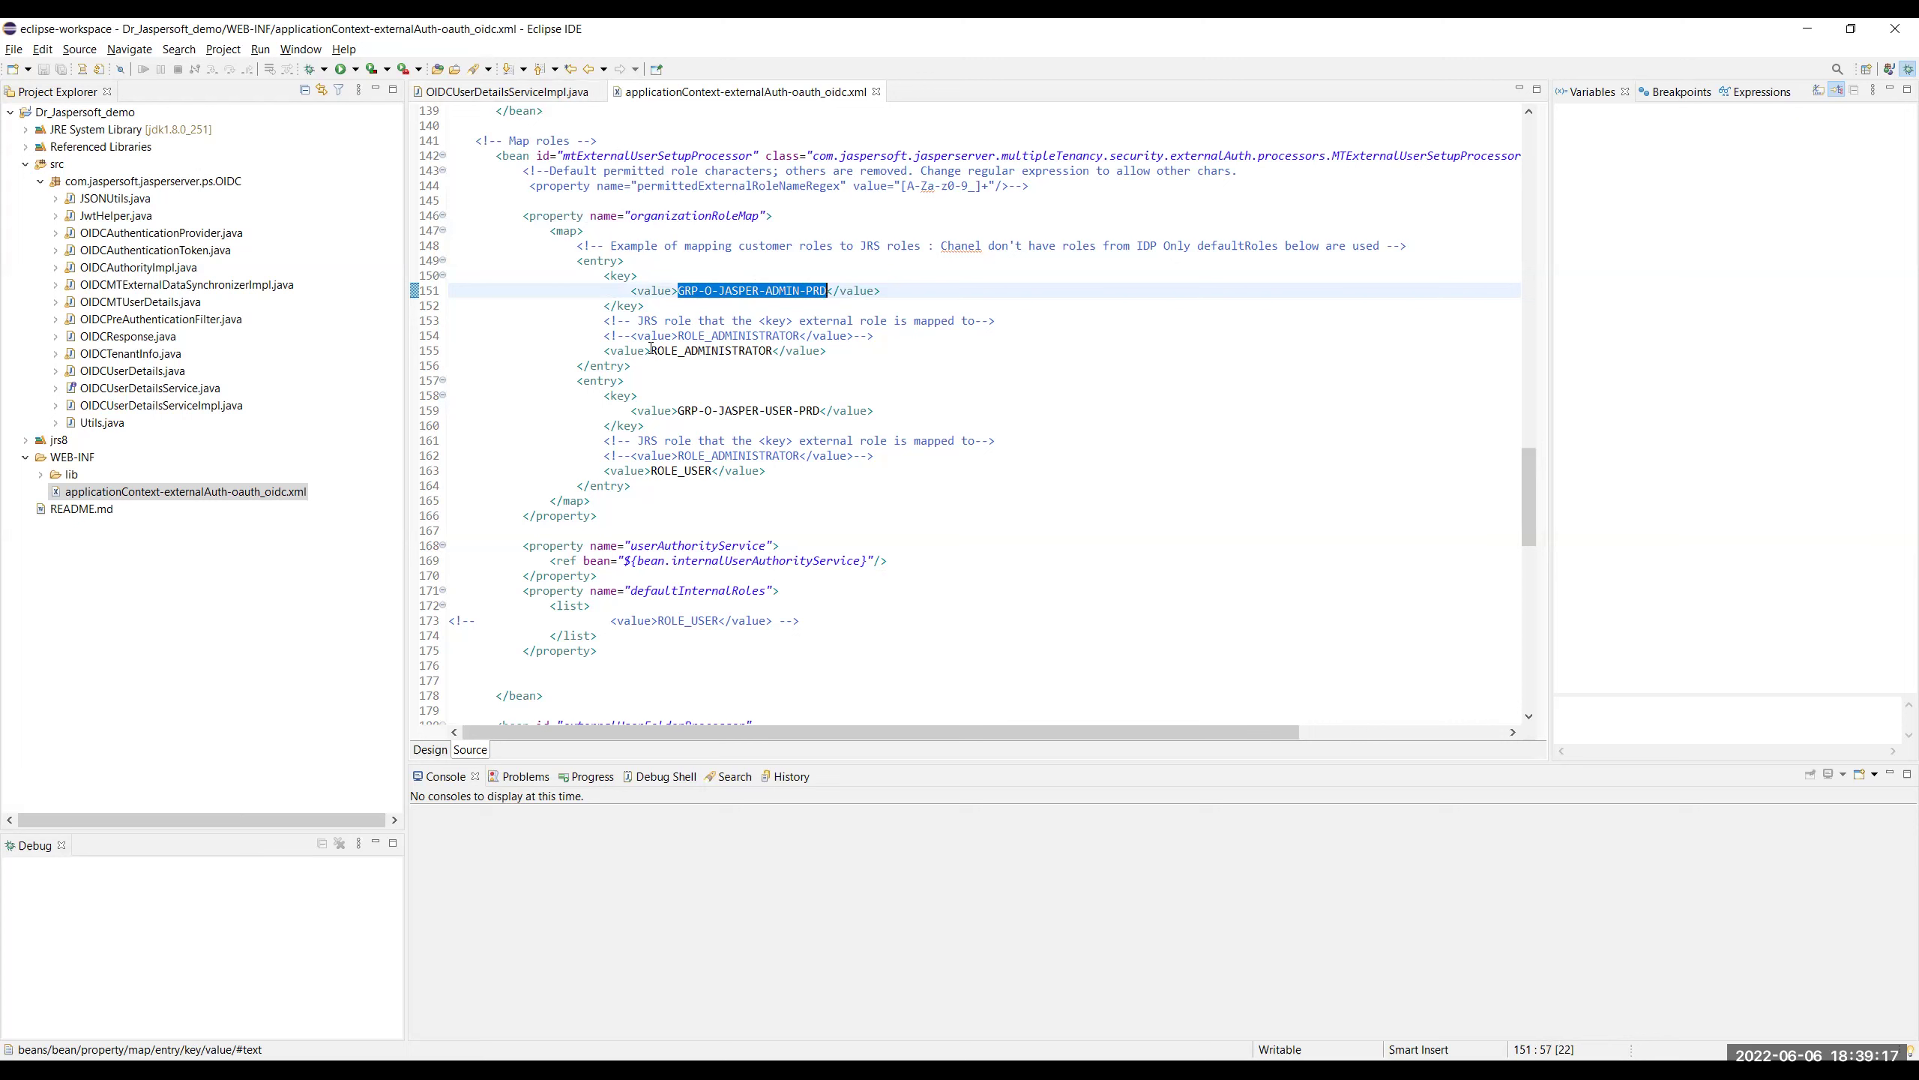
{"action": "left_click_drag", "start_coordinate": [651, 350], "coordinate": [774, 352]}
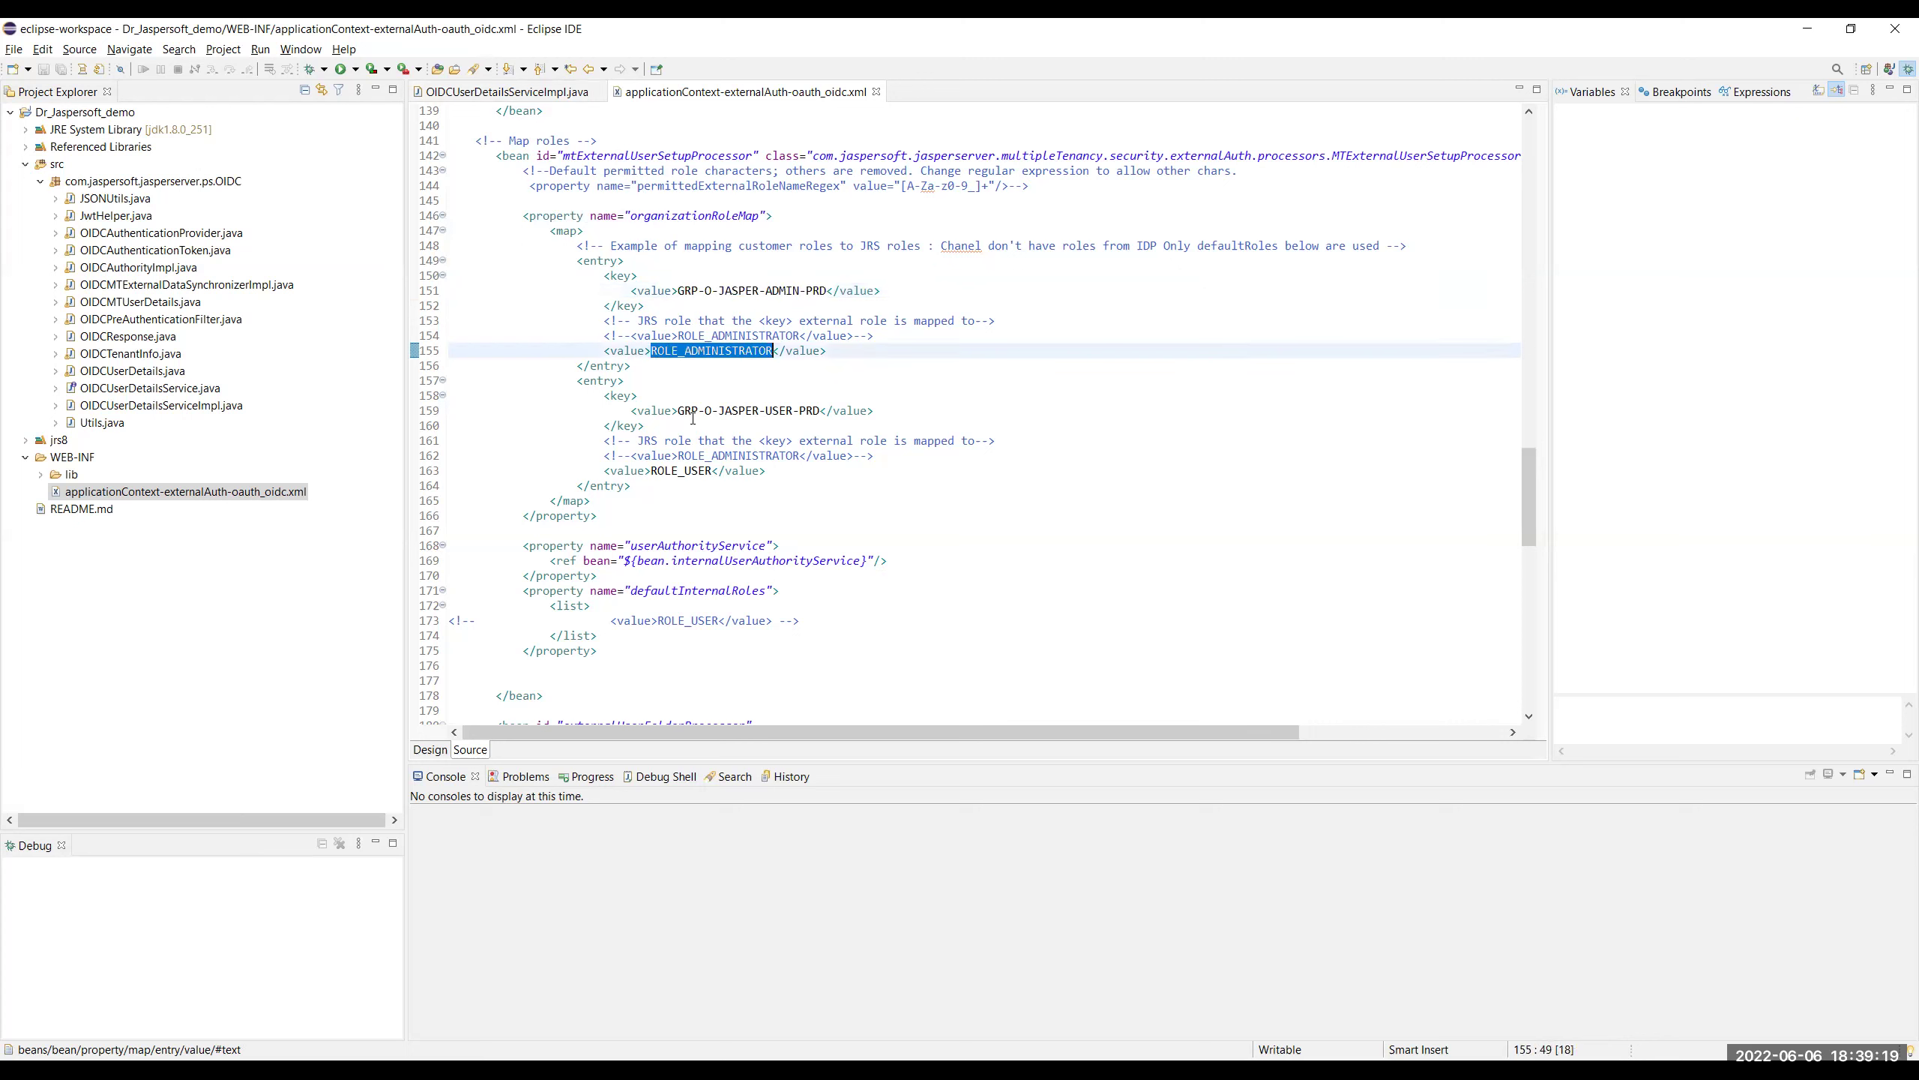
{"action": "left_click_drag", "start_coordinate": [684, 411], "coordinate": [815, 410]}
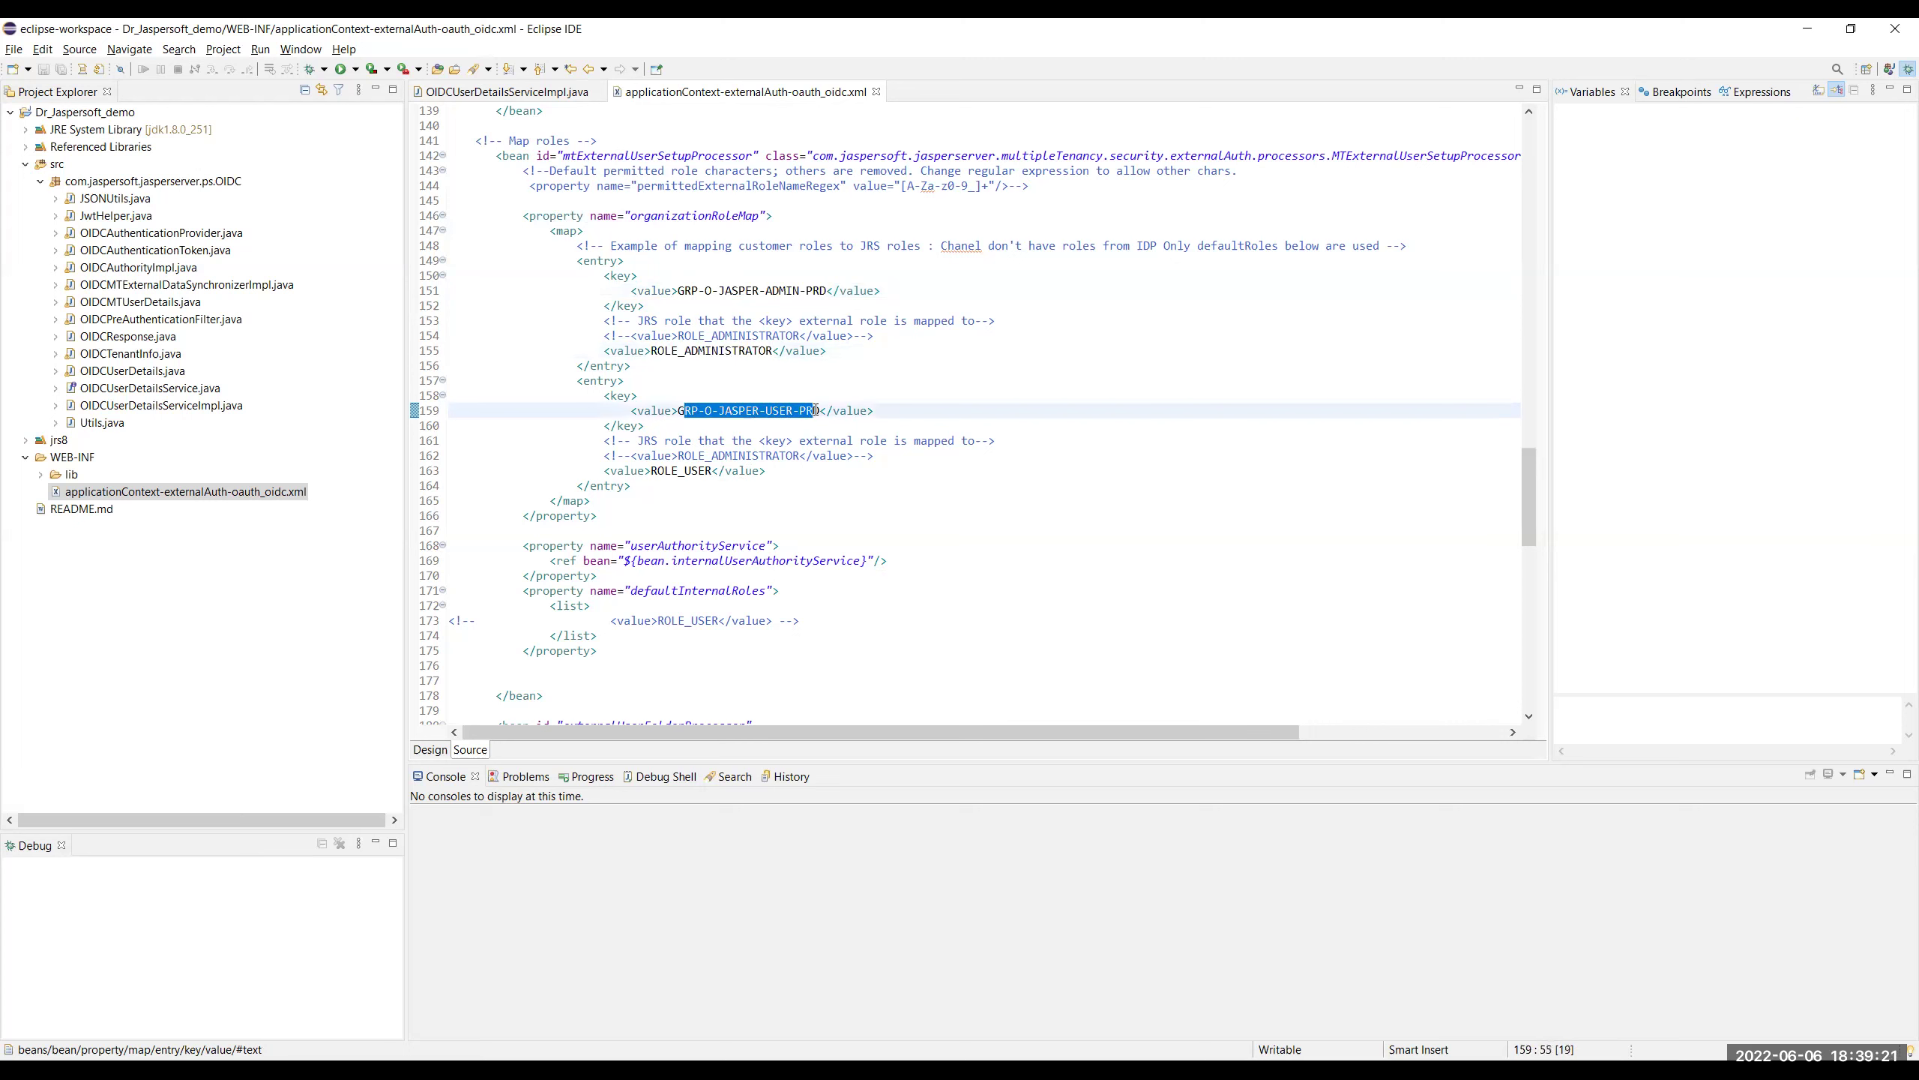
{"action": "left_click_drag", "start_coordinate": [652, 471], "coordinate": [710, 470]}
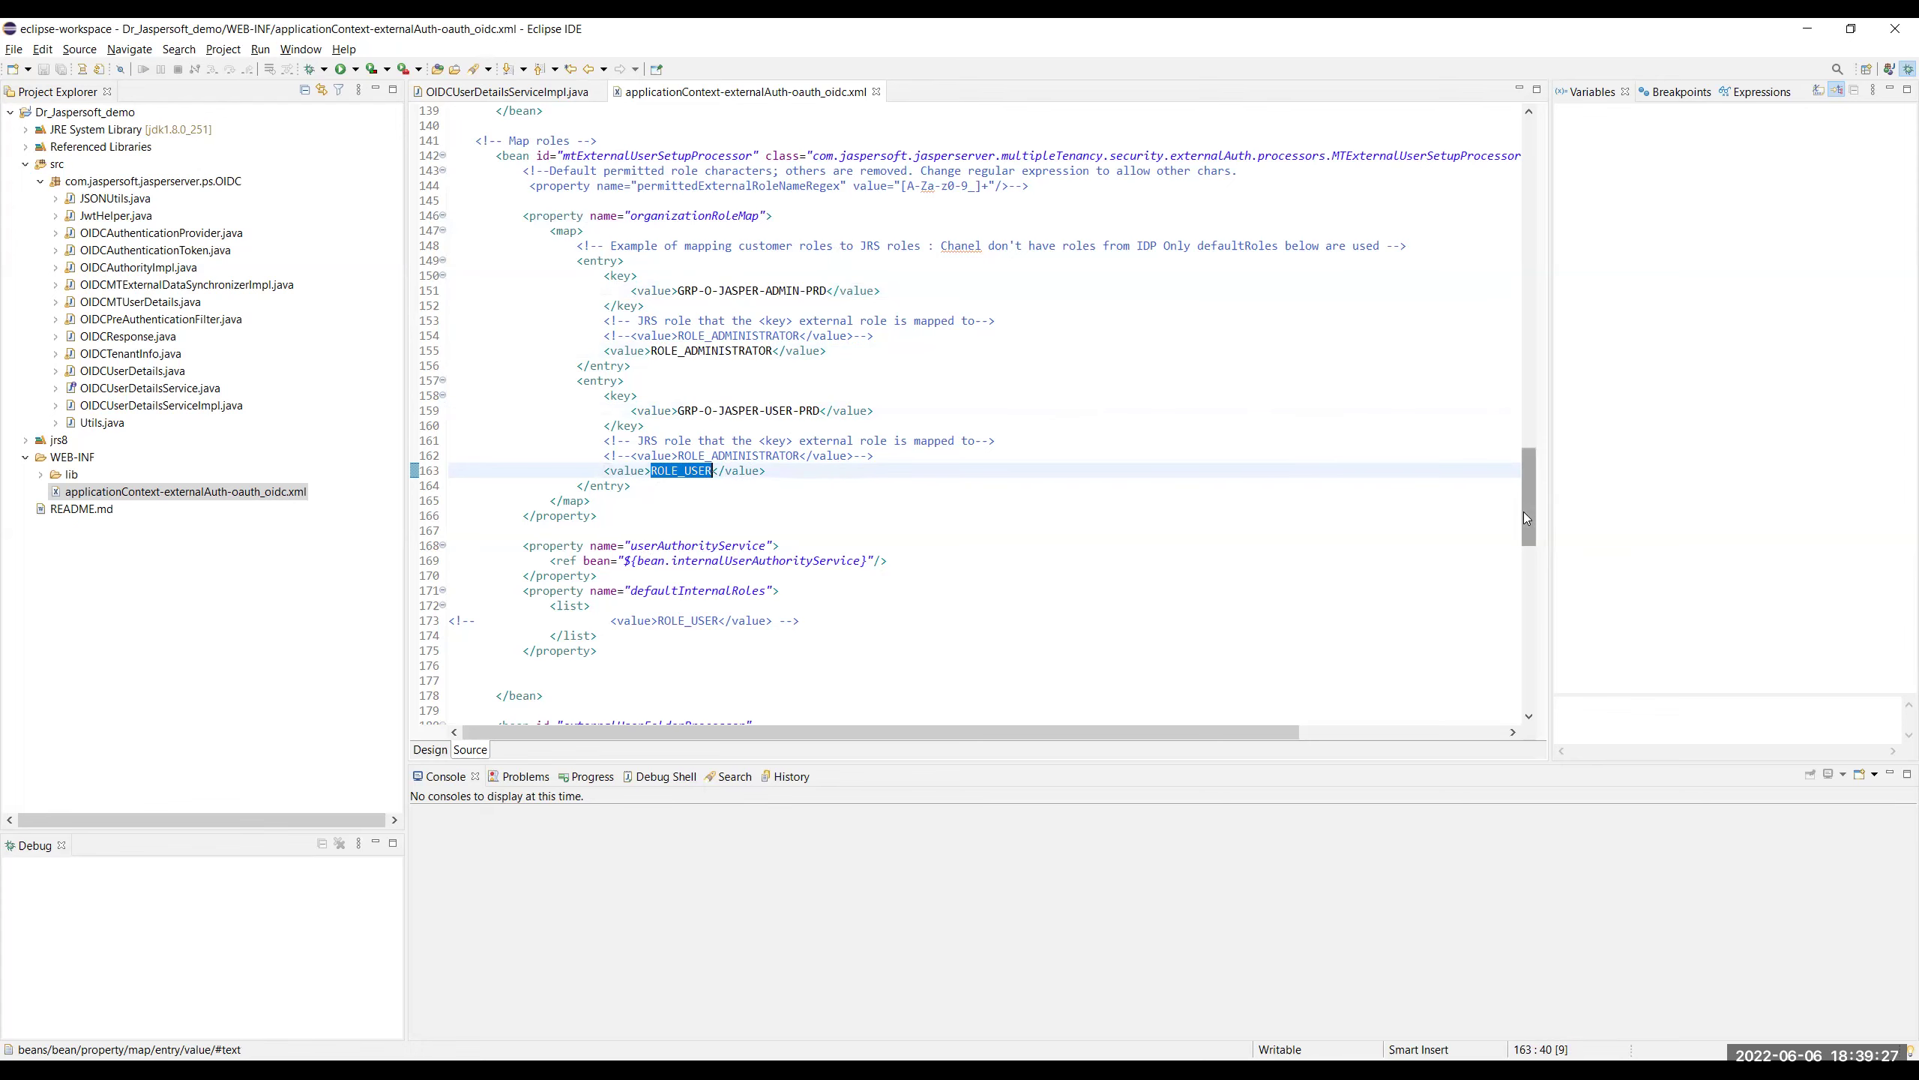
- Review the authorization_location, client_id and redirecturl properties of the proxyPreAuthenticatedProcessingFilter bean
{"action": "left_click_drag", "start_coordinate": [1527, 517], "coordinate": [1552, 352]}
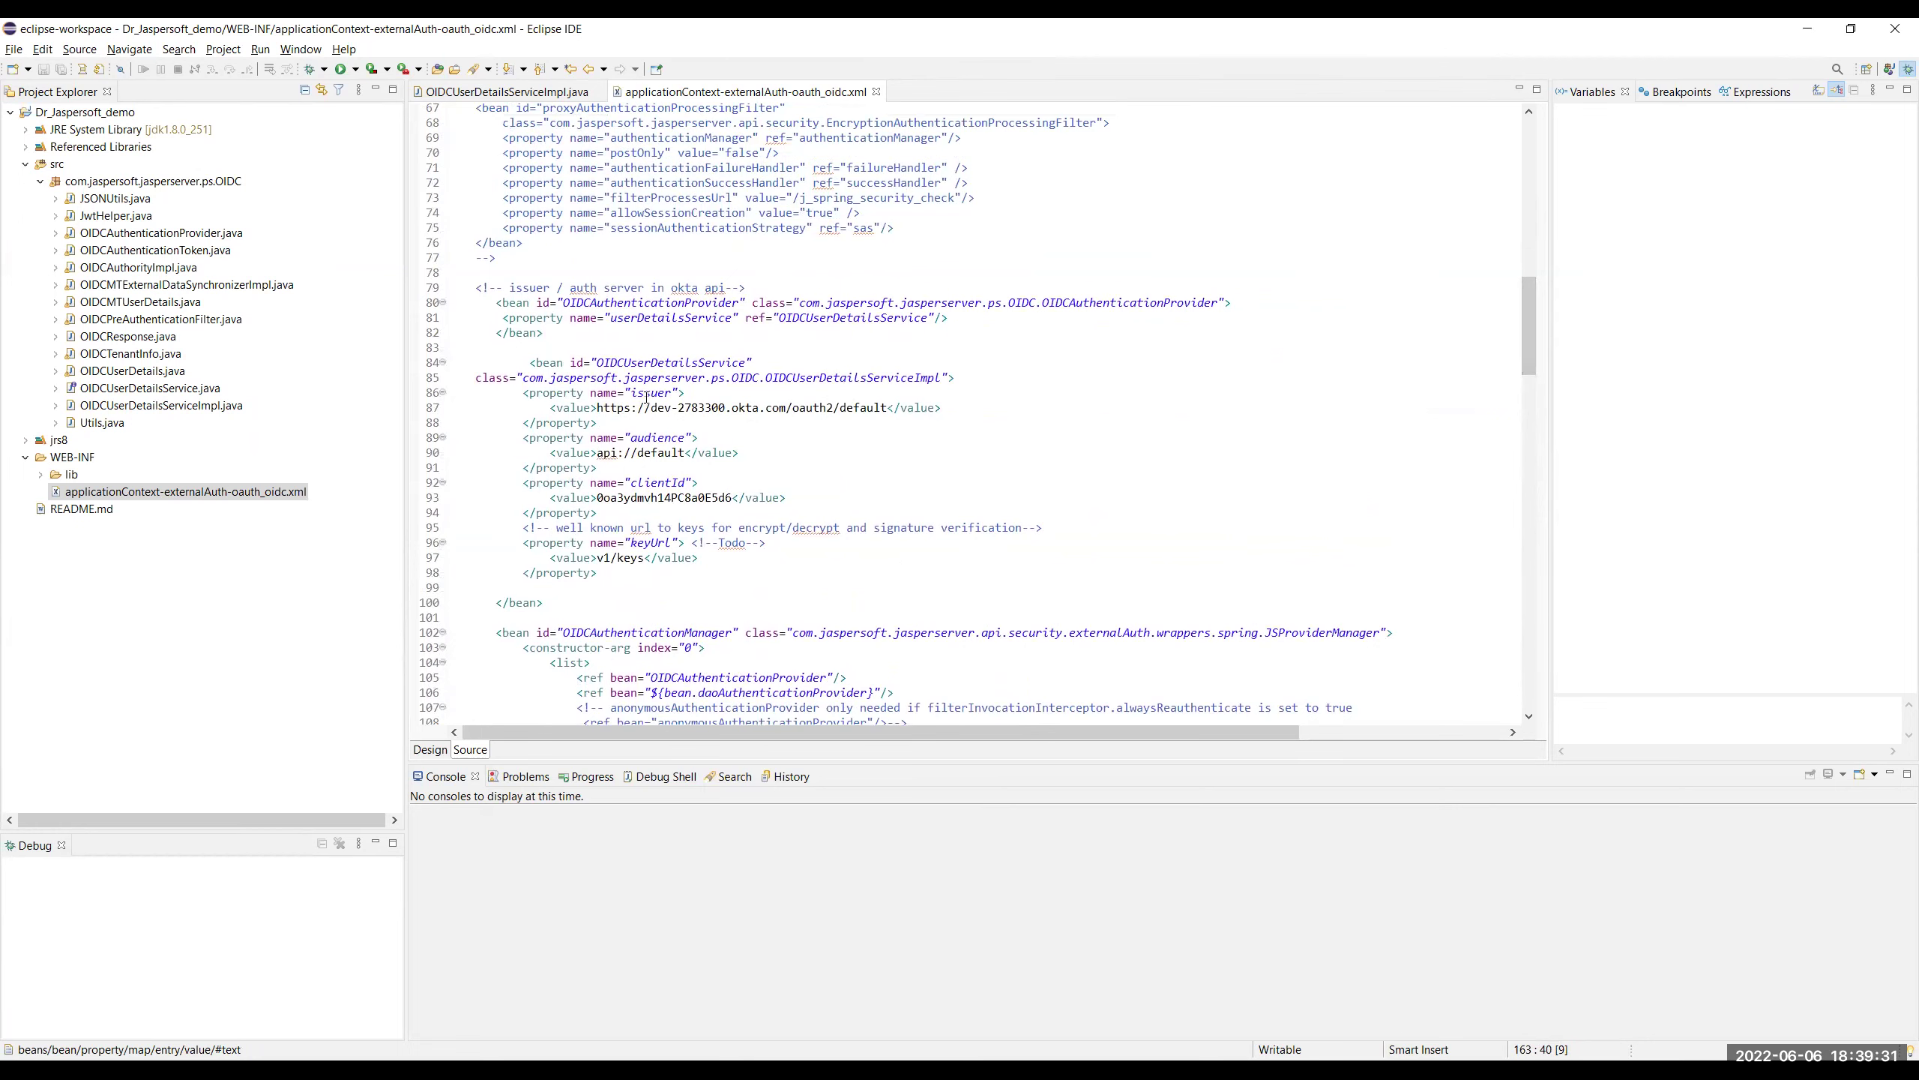
{"action": "scroll", "coordinate": [1520, 370], "scroll_direction": "up", "scroll_amount": 15}
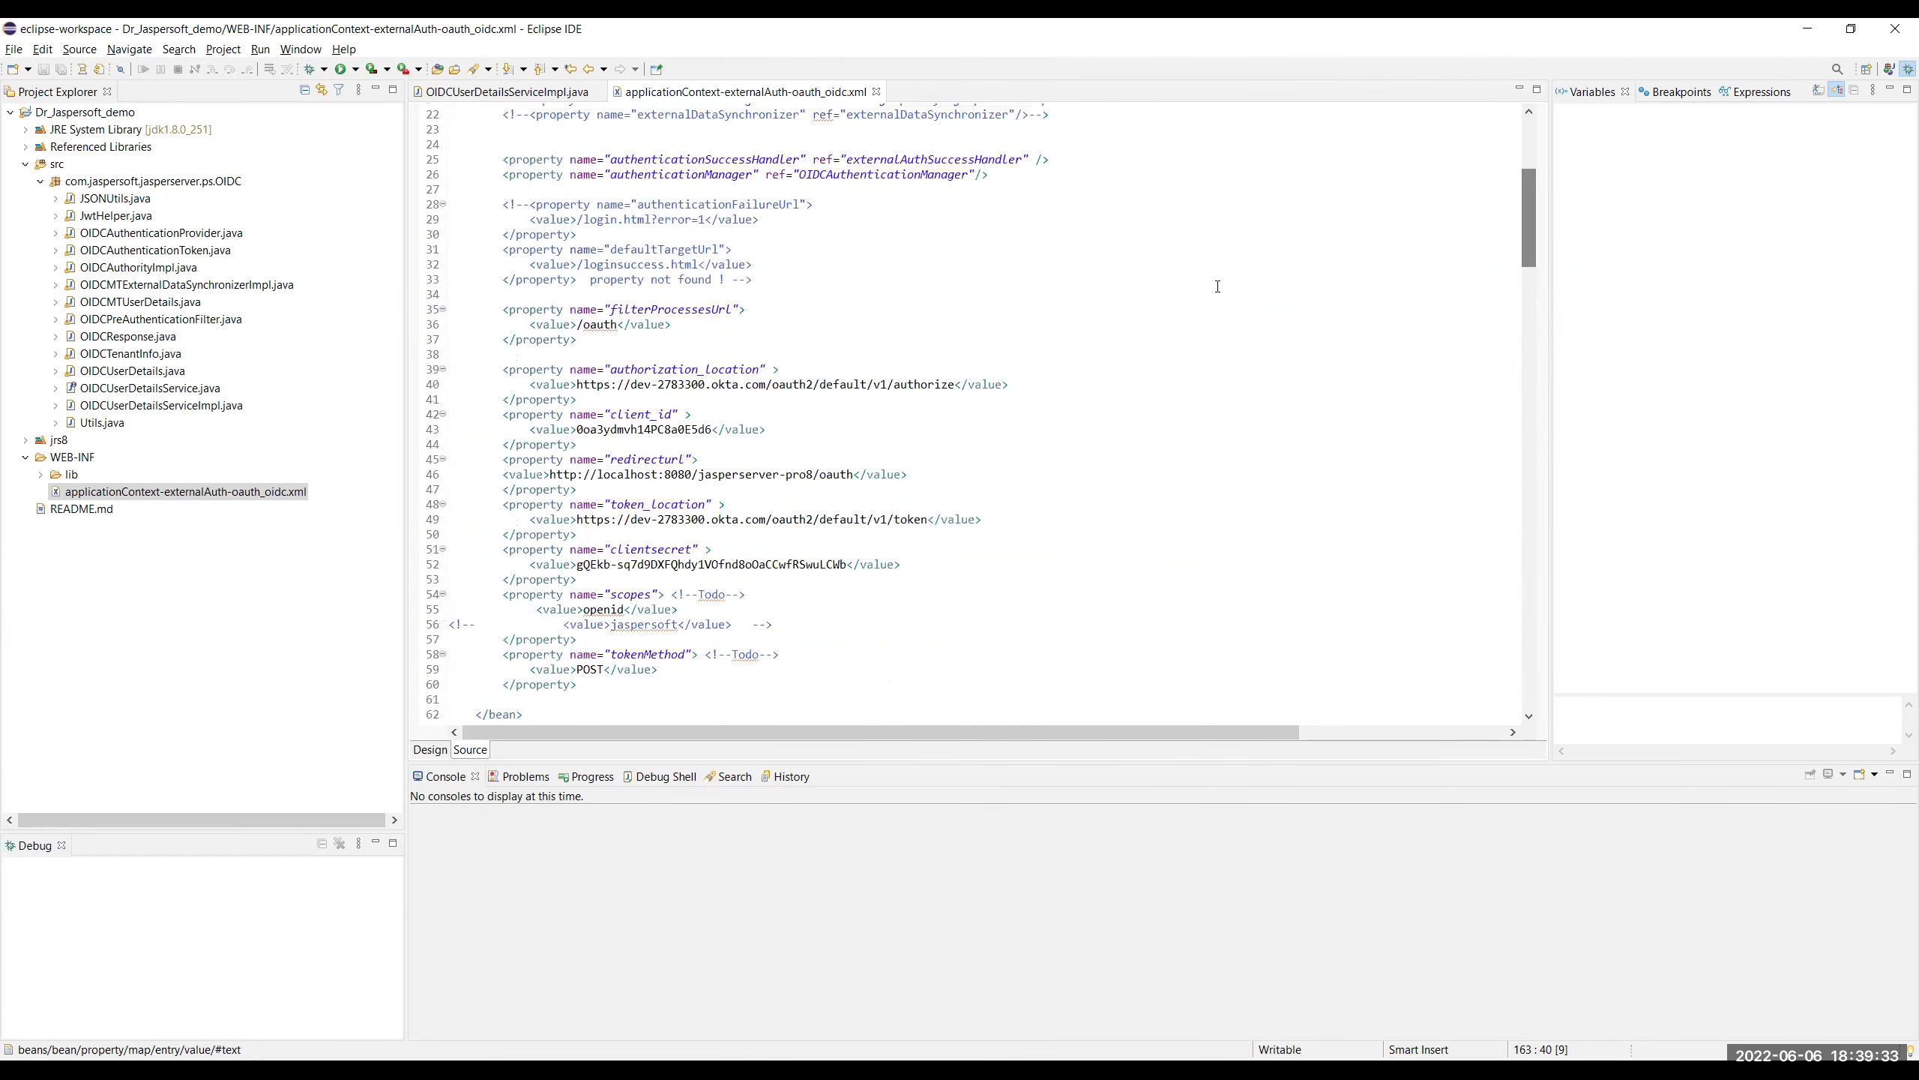
{"action": "double_click", "coordinate": [756, 368]}
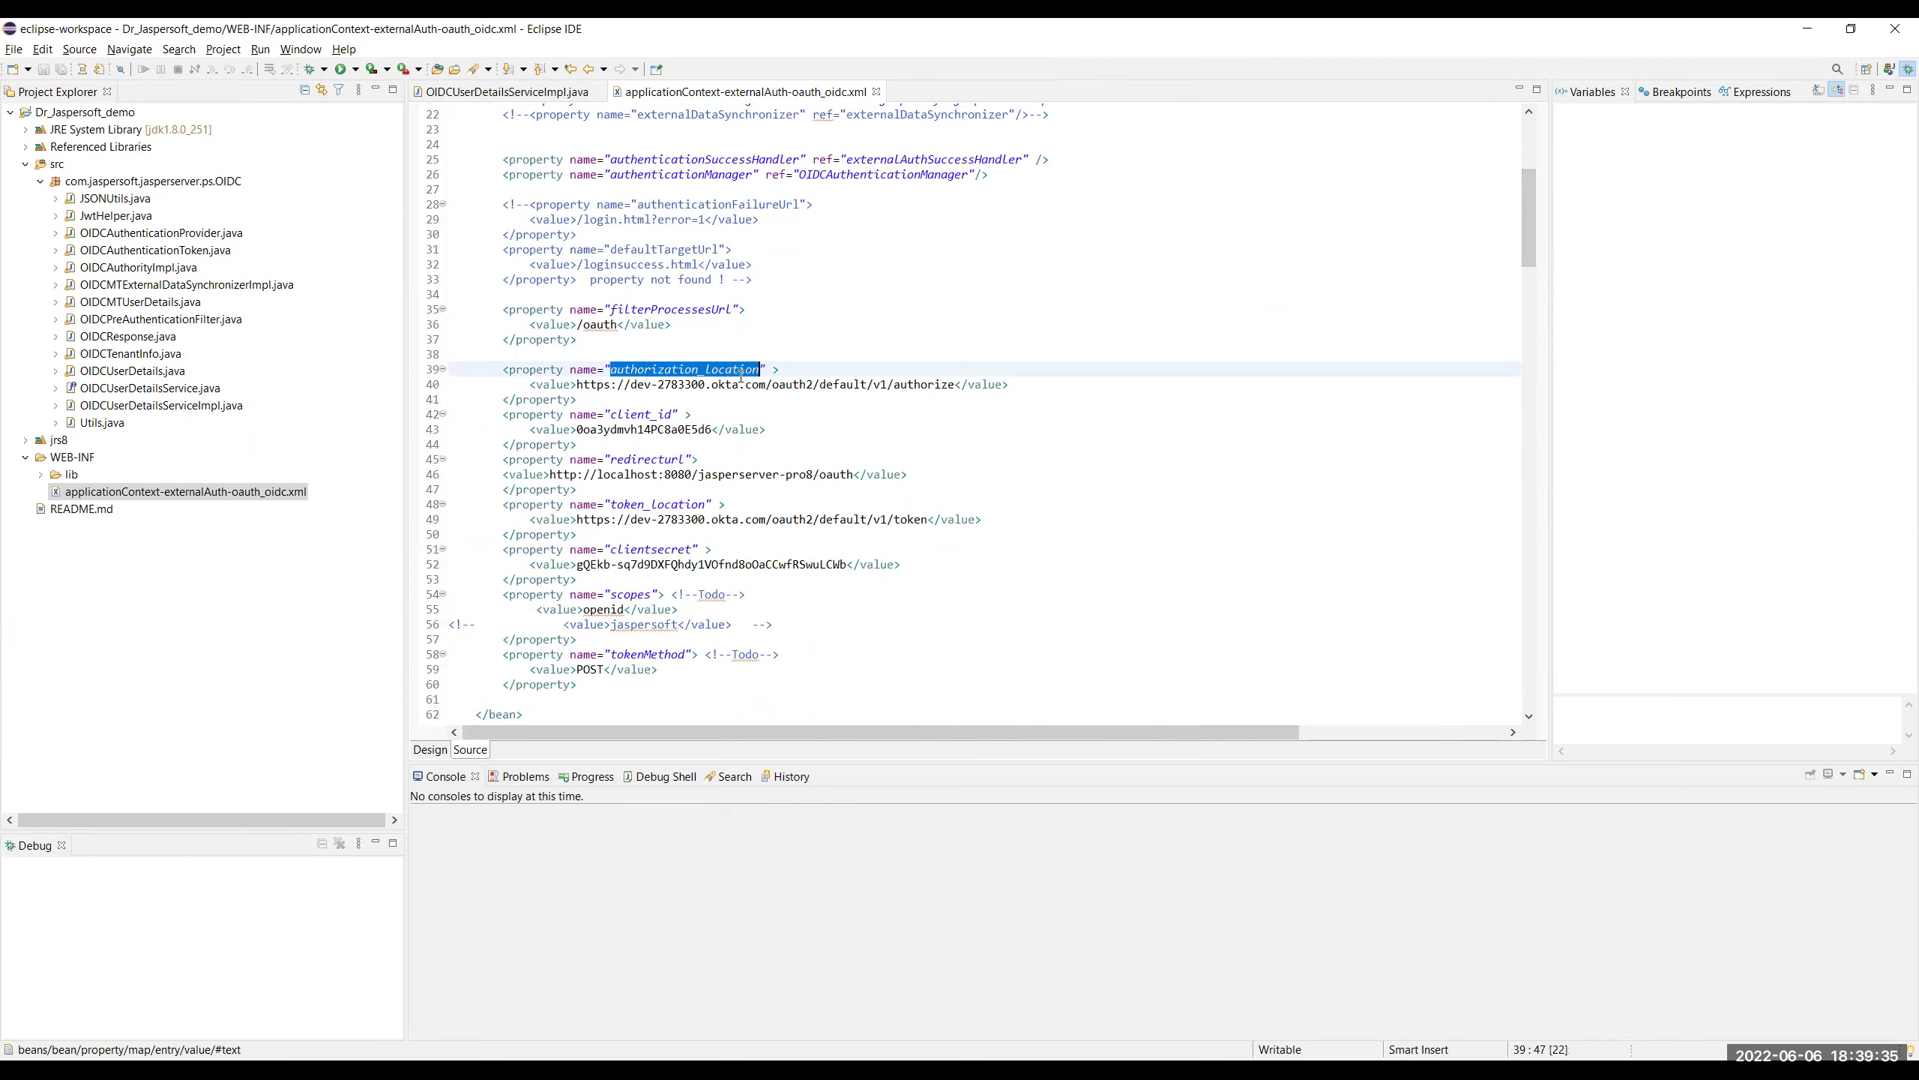
{"action": "left_click", "coordinate": [876, 384]}
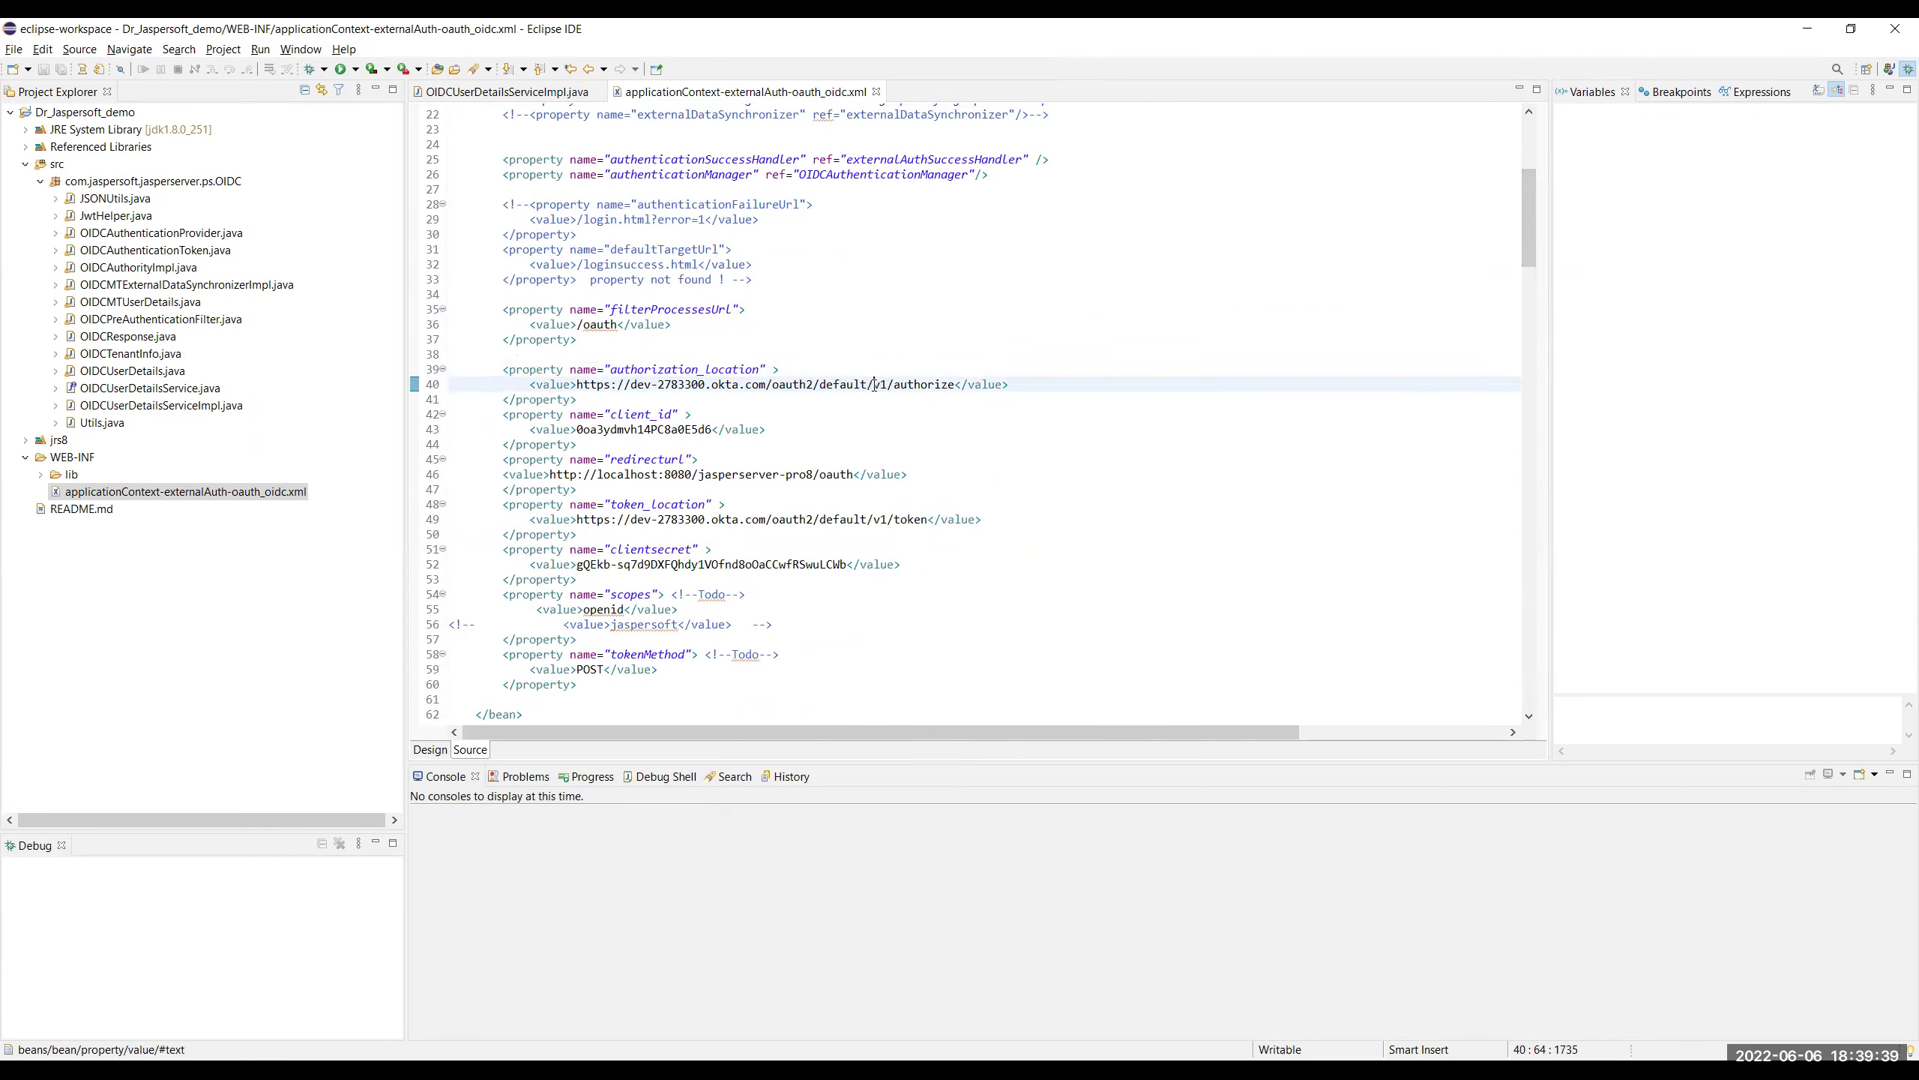
{"action": "left_click_drag", "start_coordinate": [956, 384], "coordinate": [621, 390]}
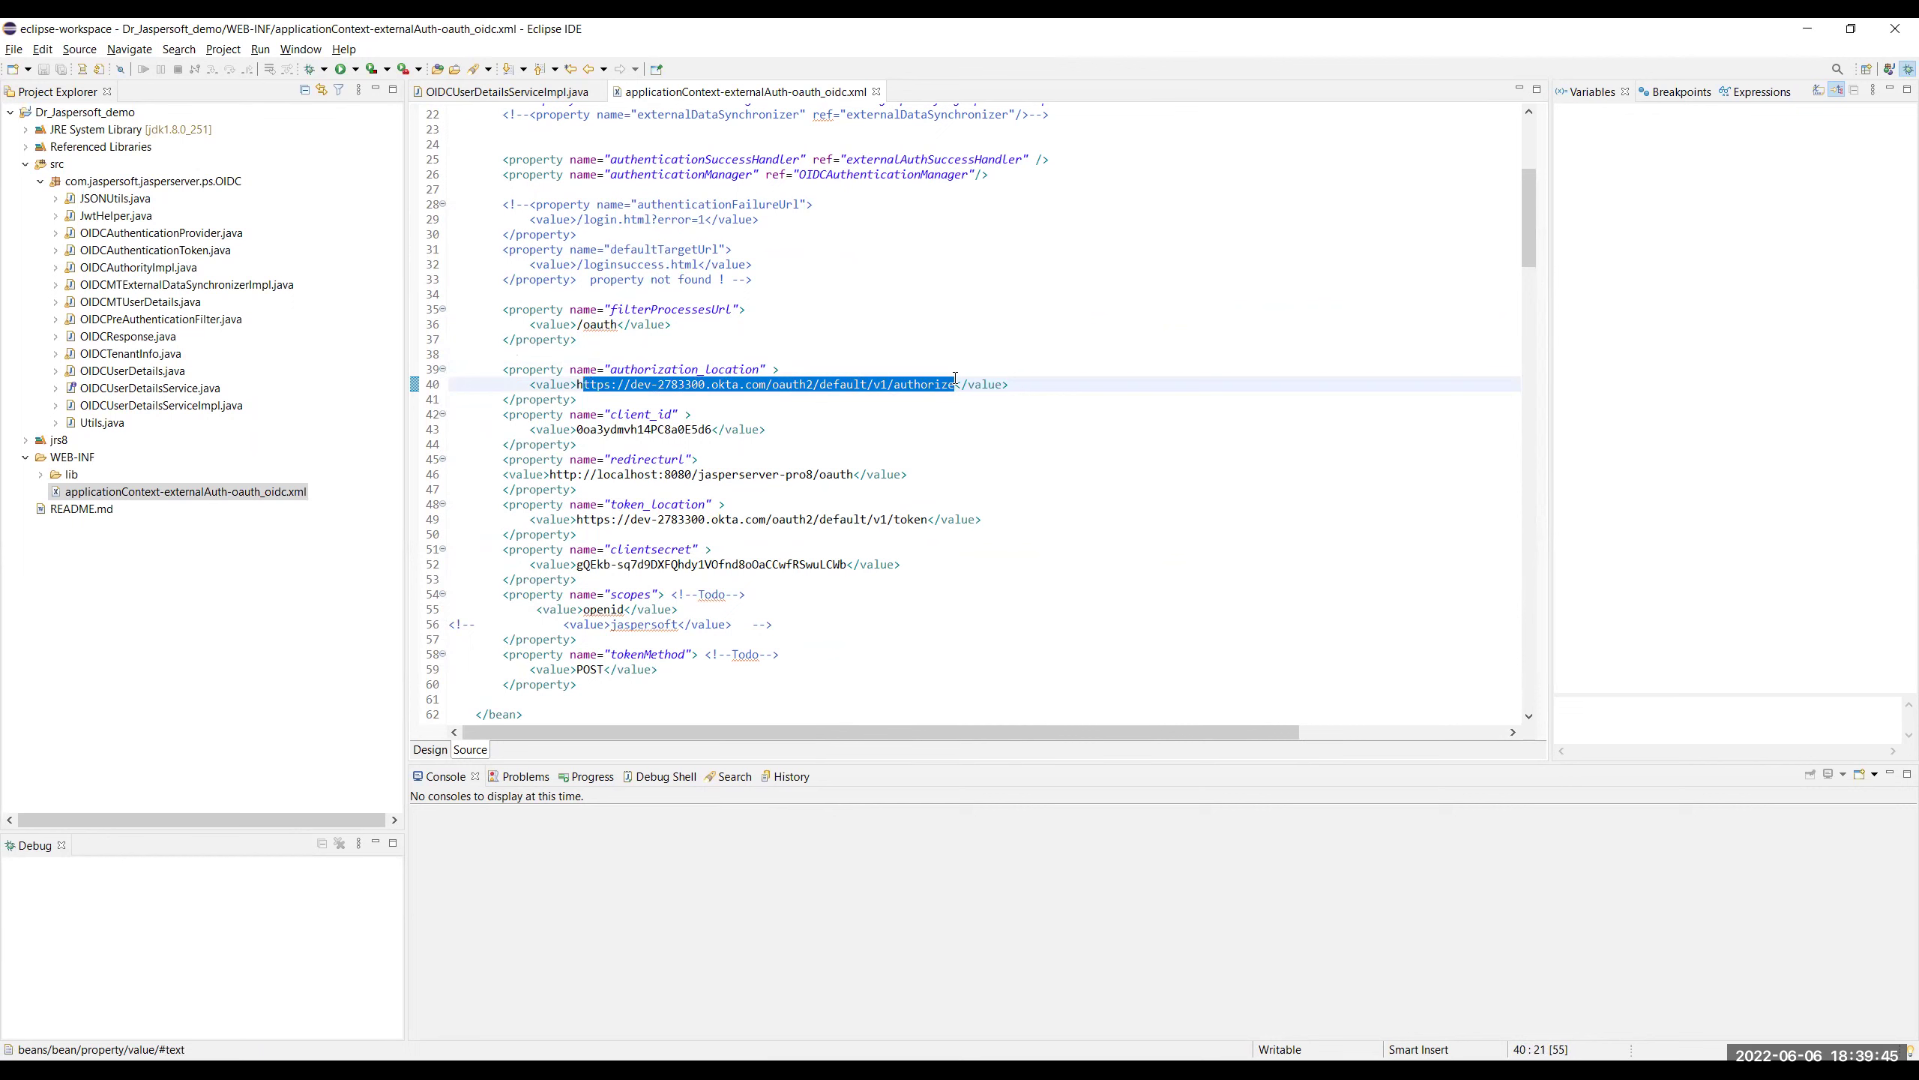
{"action": "double_click", "coordinate": [650, 429]}
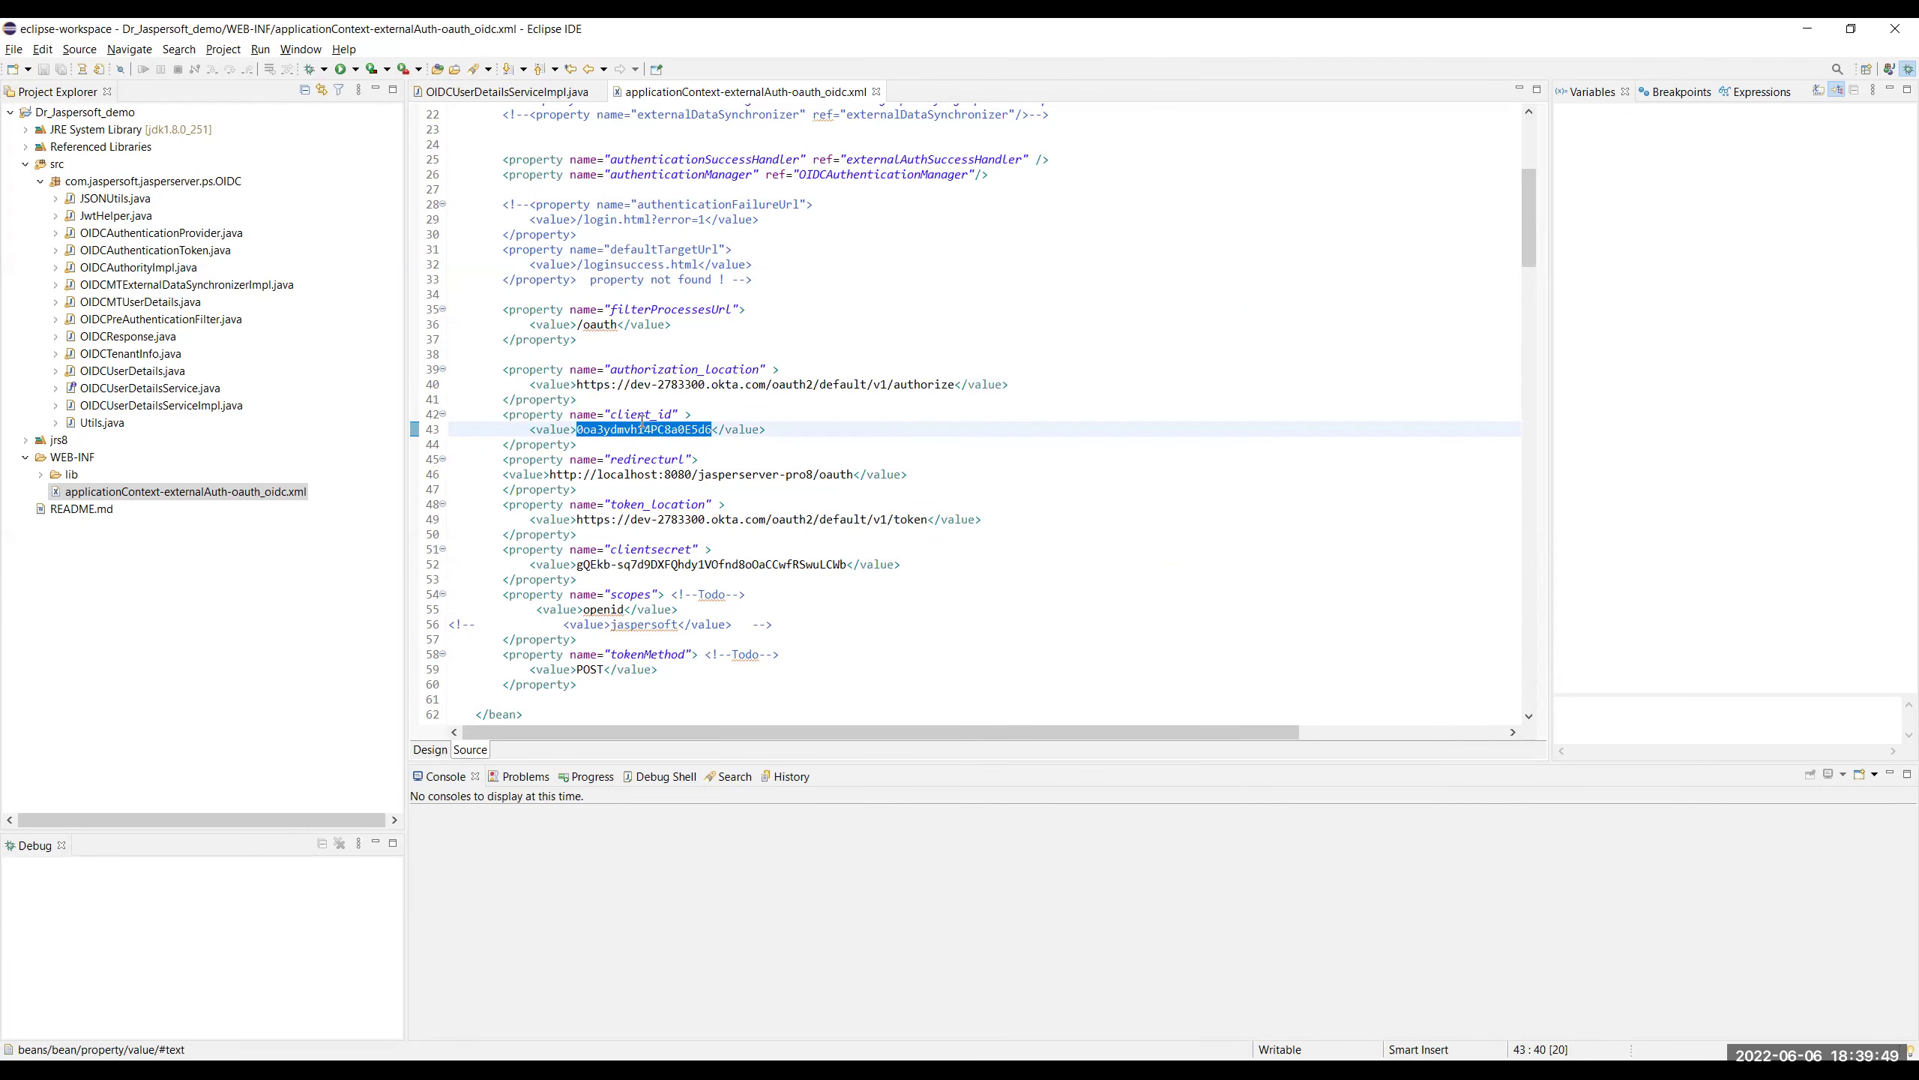
{"action": "double_click", "coordinate": [647, 459]}
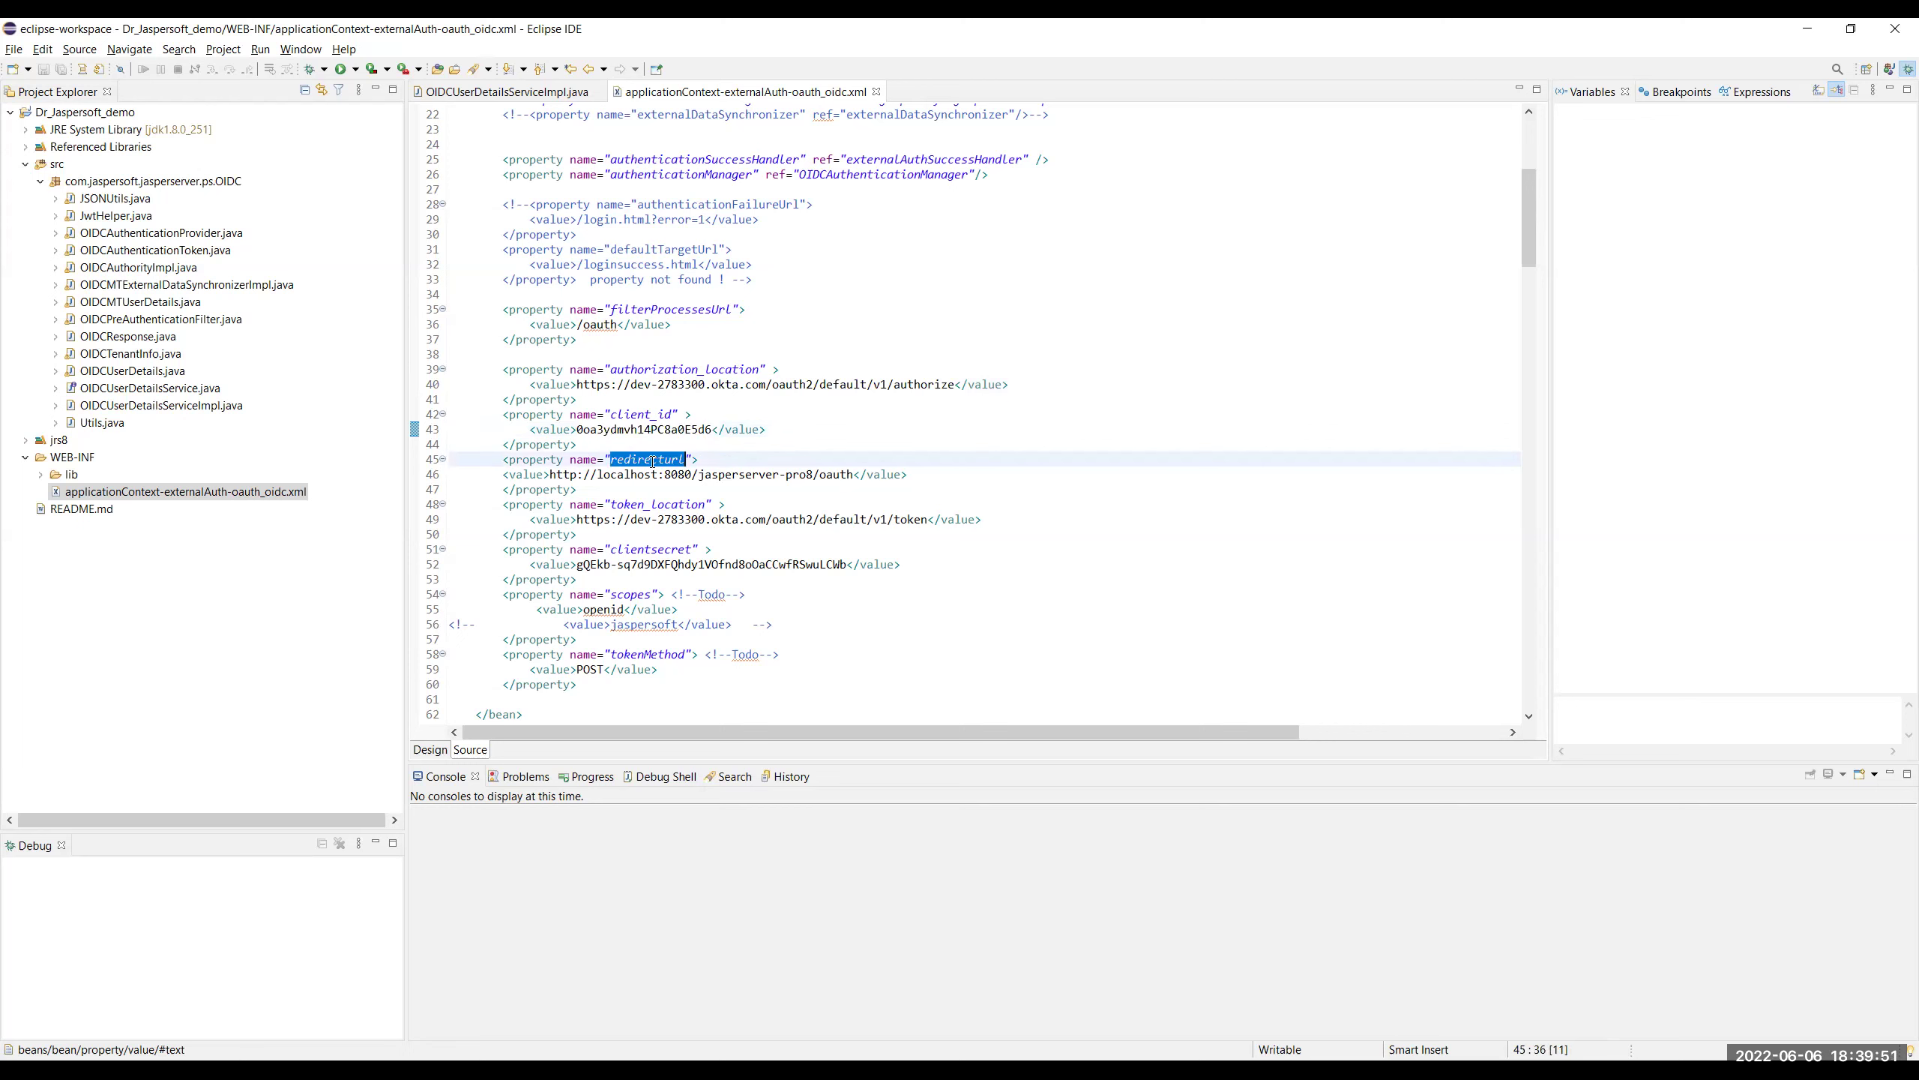
{"action": "left_click_drag", "start_coordinate": [853, 474], "coordinate": [551, 474]}
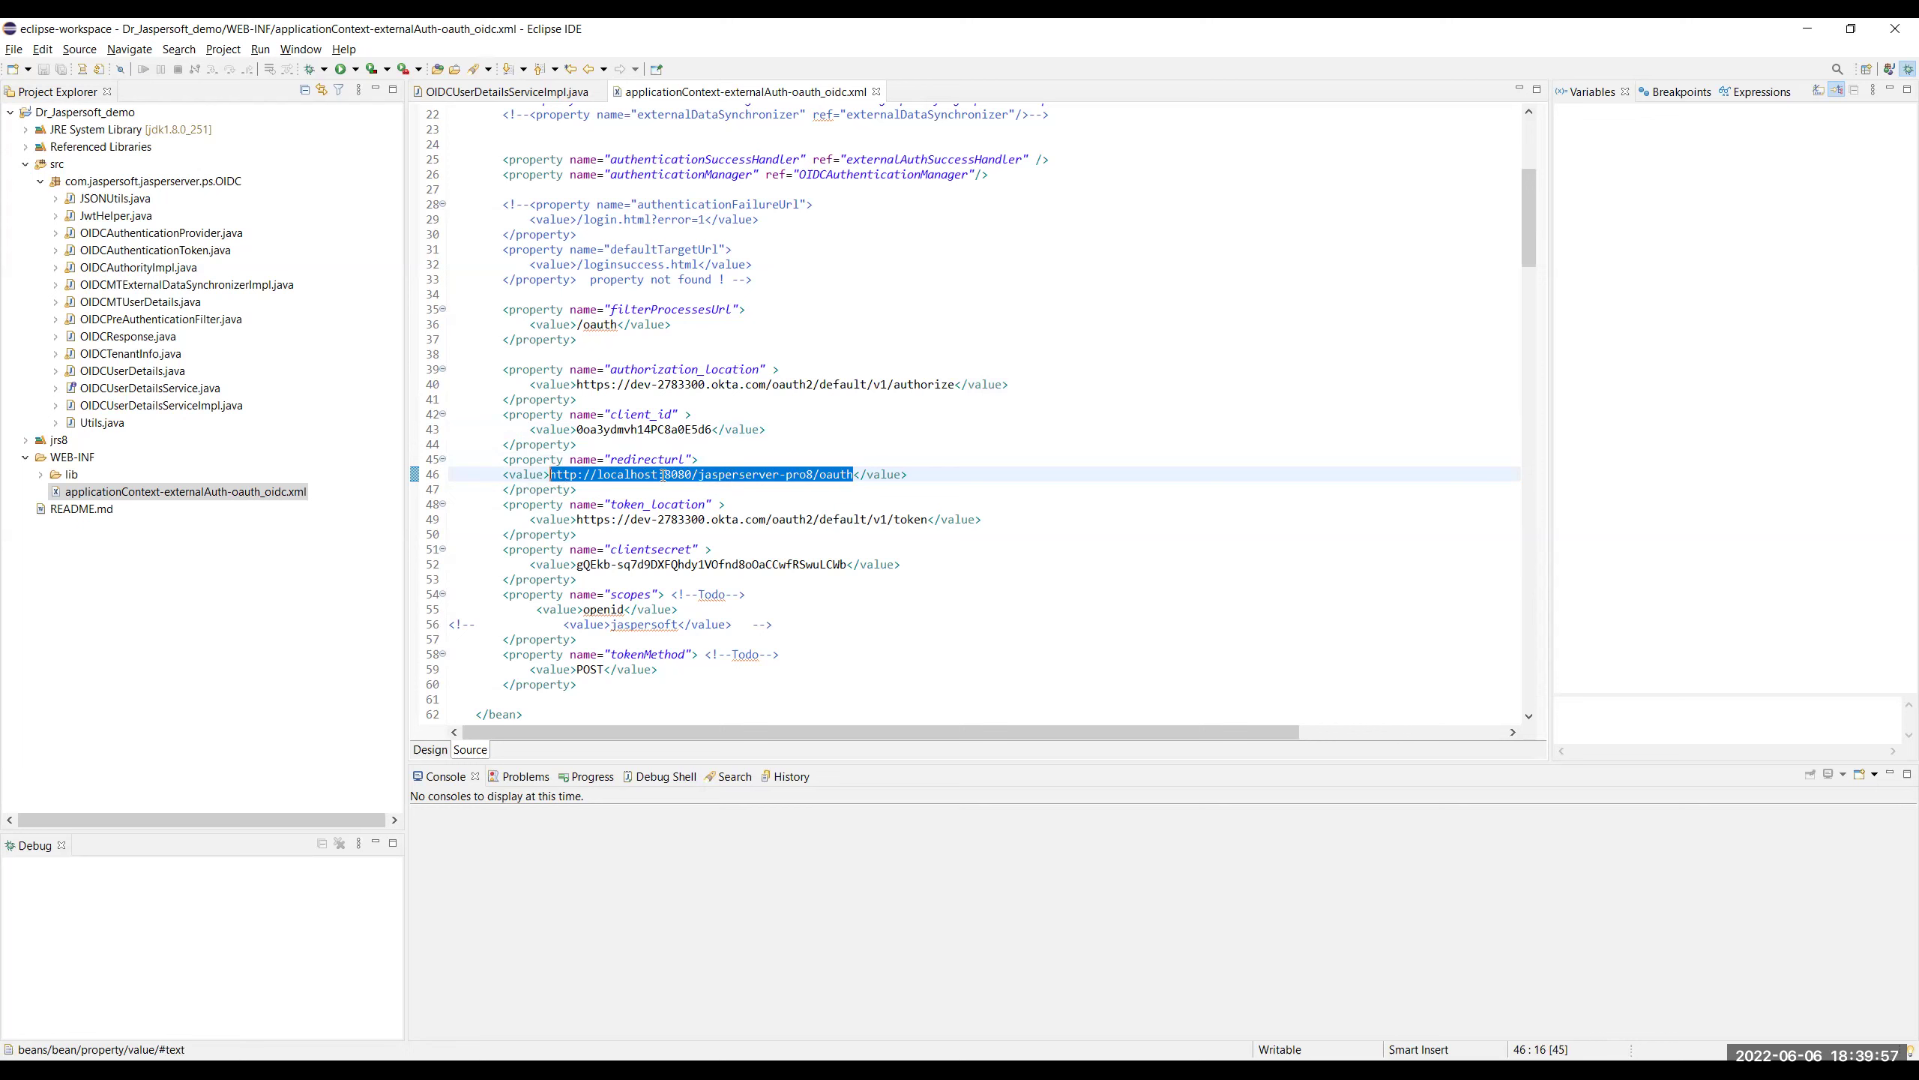
- Examine the token_location property and highlight its full Okta token endpoint URL
{"action": "double_click", "coordinate": [675, 506]}
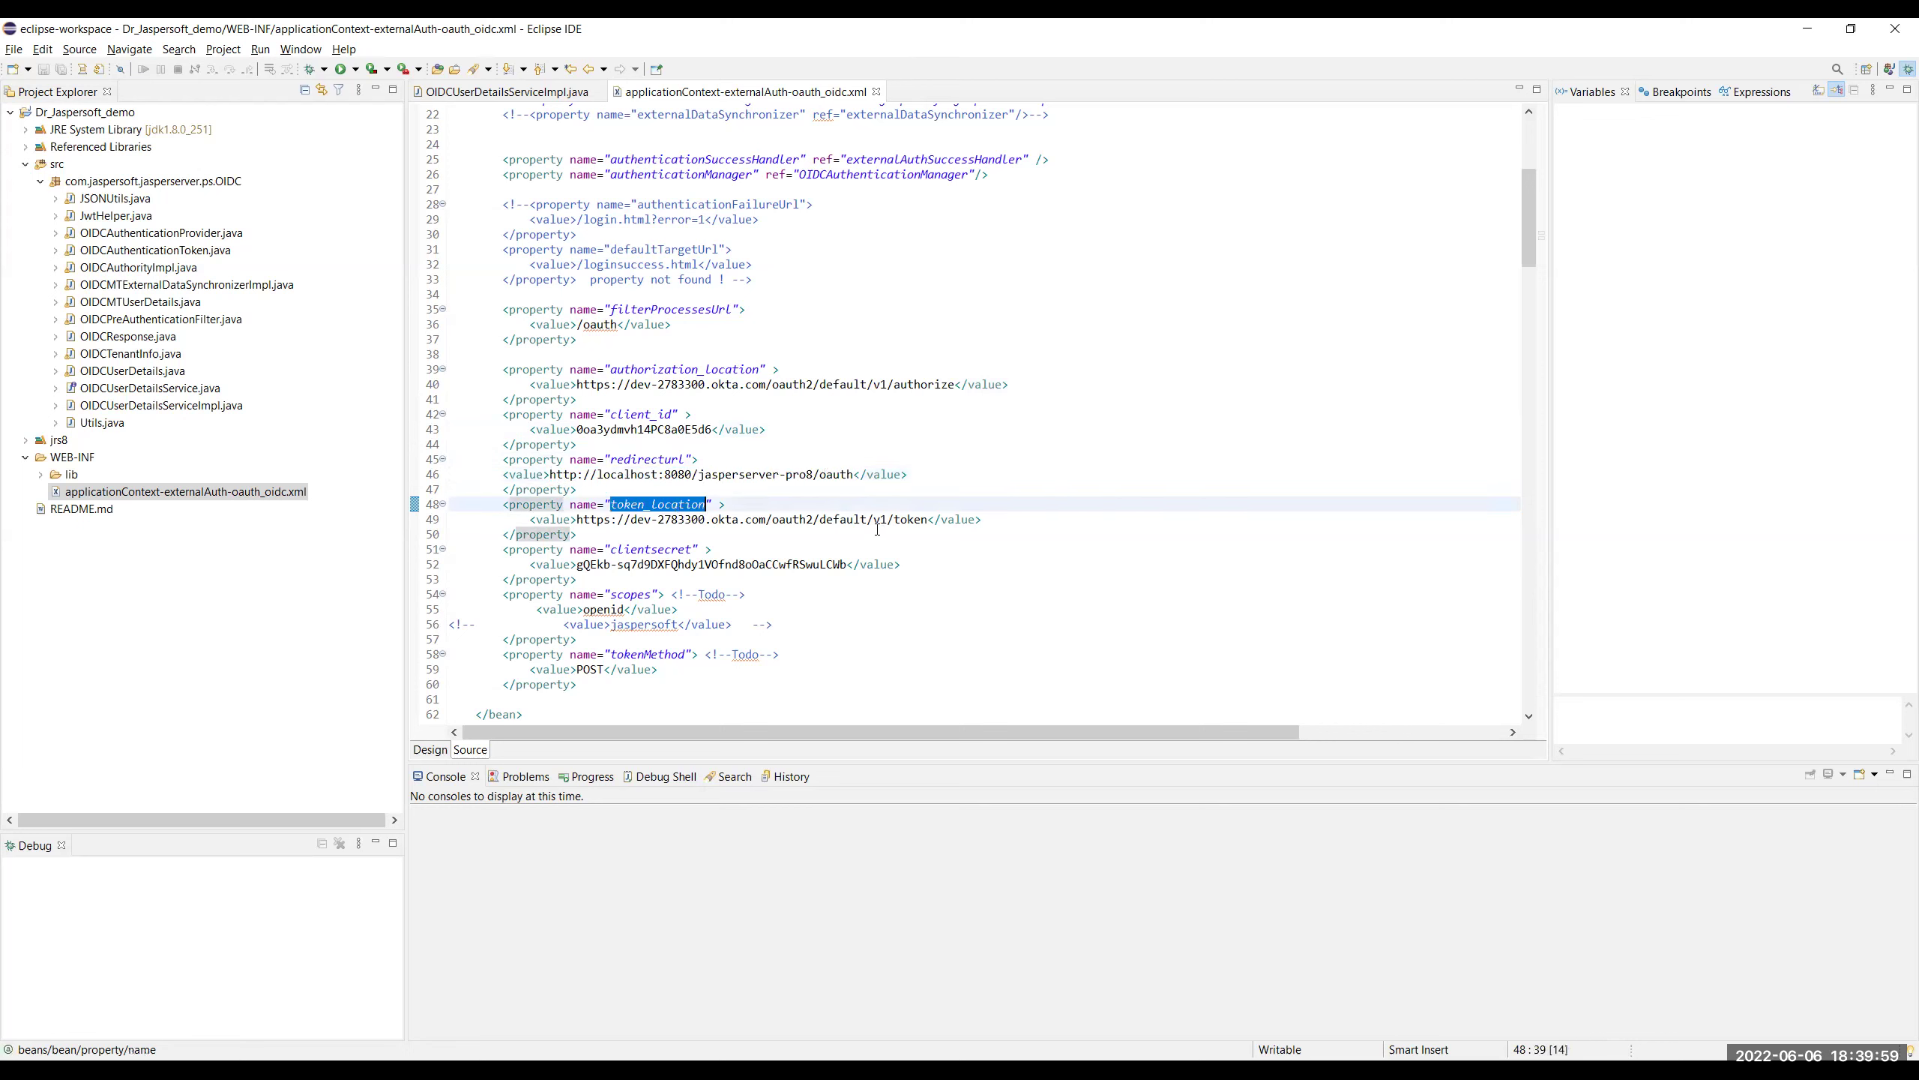
{"action": "left_click", "coordinate": [836, 519]}
{"action": "key", "text": "ctrl+Right"}
{"action": "key", "text": "ctrl+Right"}
{"action": "key", "text": "ctrl+Right"}
{"action": "key", "text": "ctrl+Right"}
{"action": "key", "text": "ctrl+Right"}
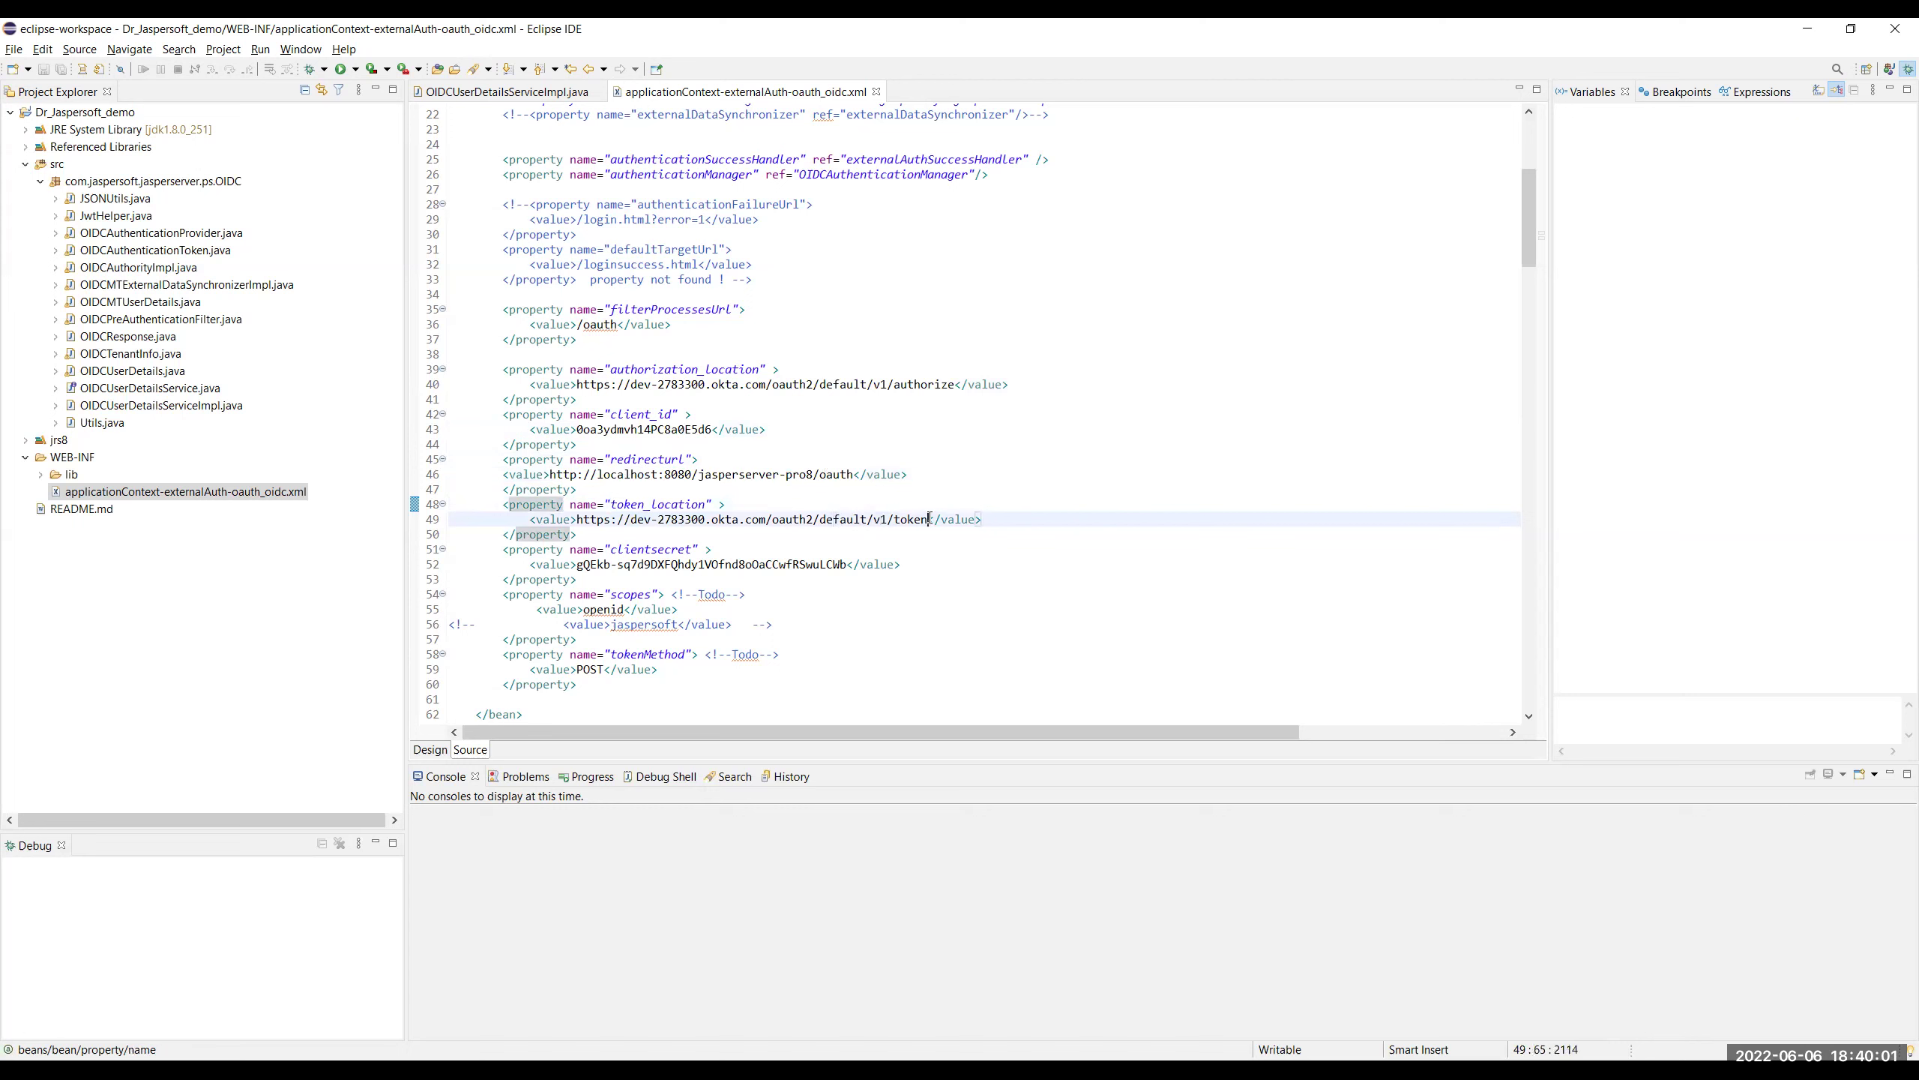
{"action": "left_click", "coordinate": [834, 520]}
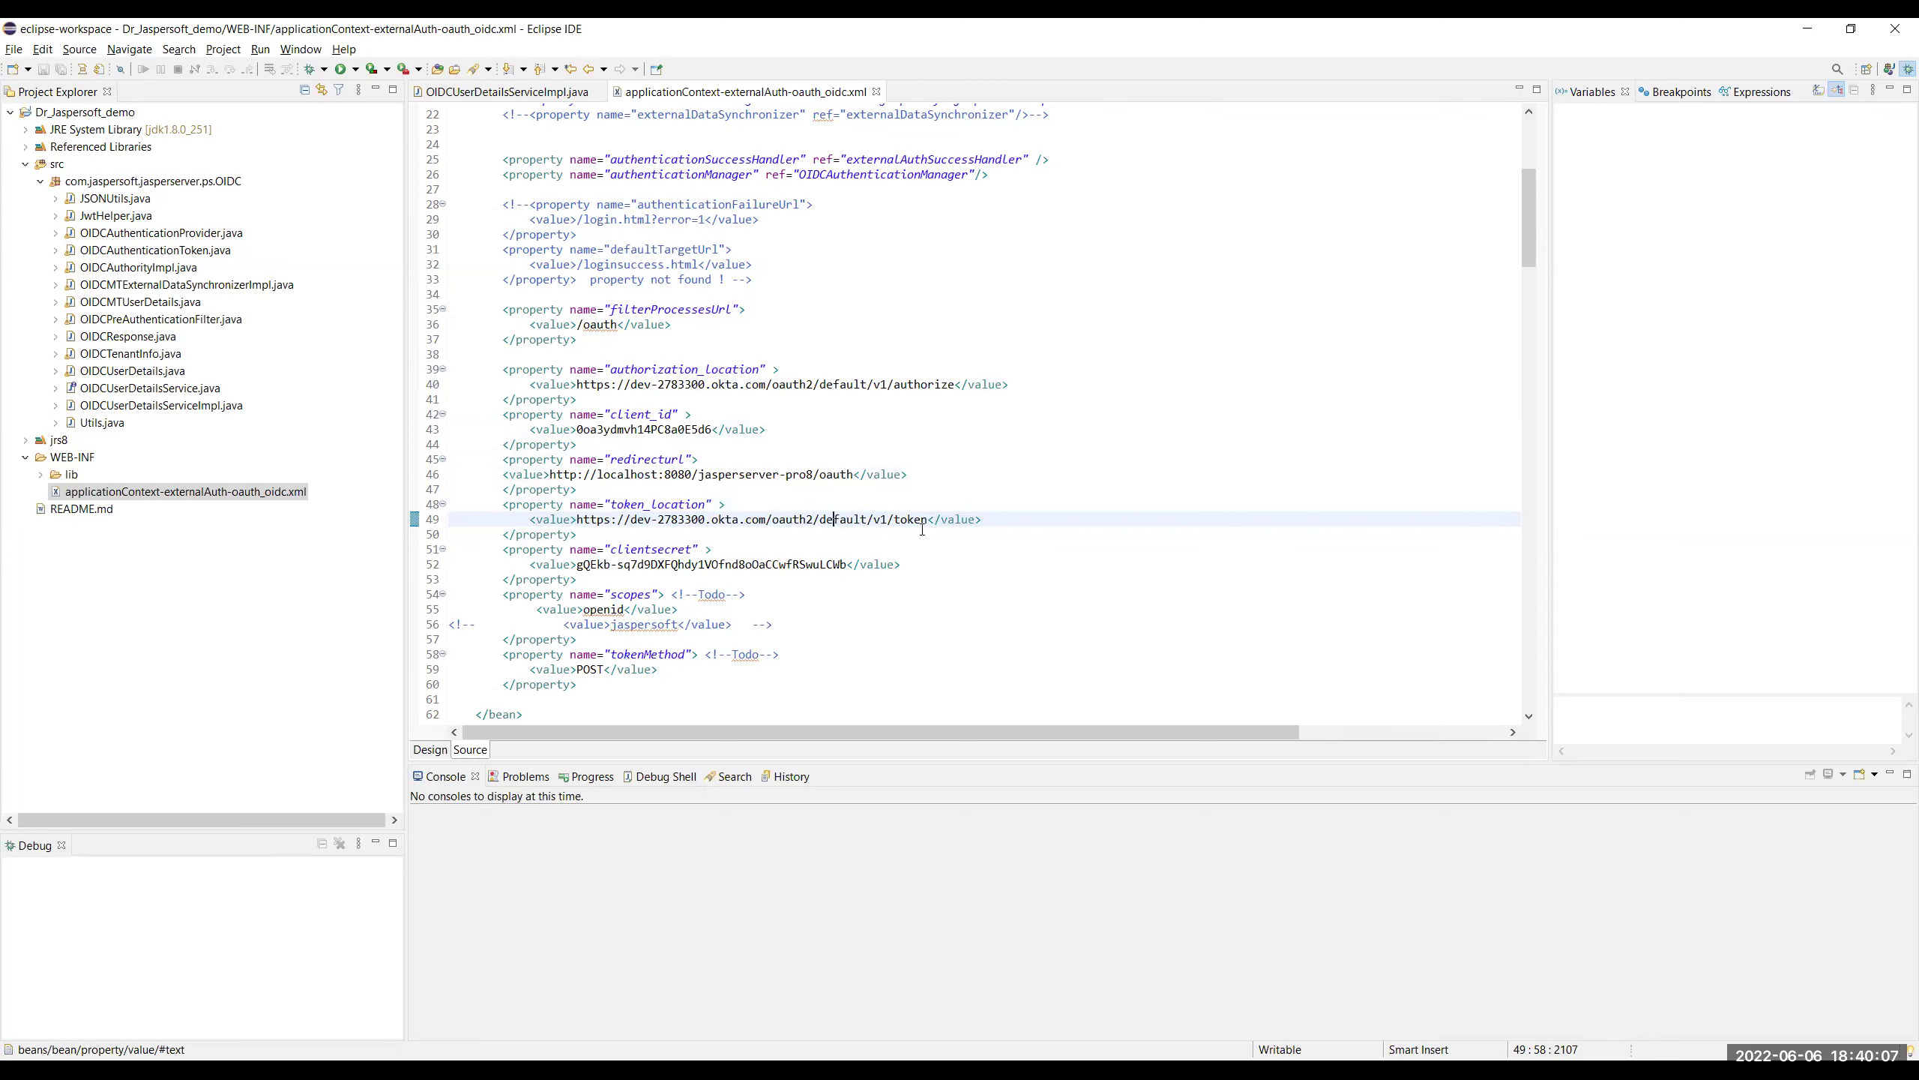
{"action": "left_click_drag", "start_coordinate": [926, 521], "coordinate": [579, 518]}
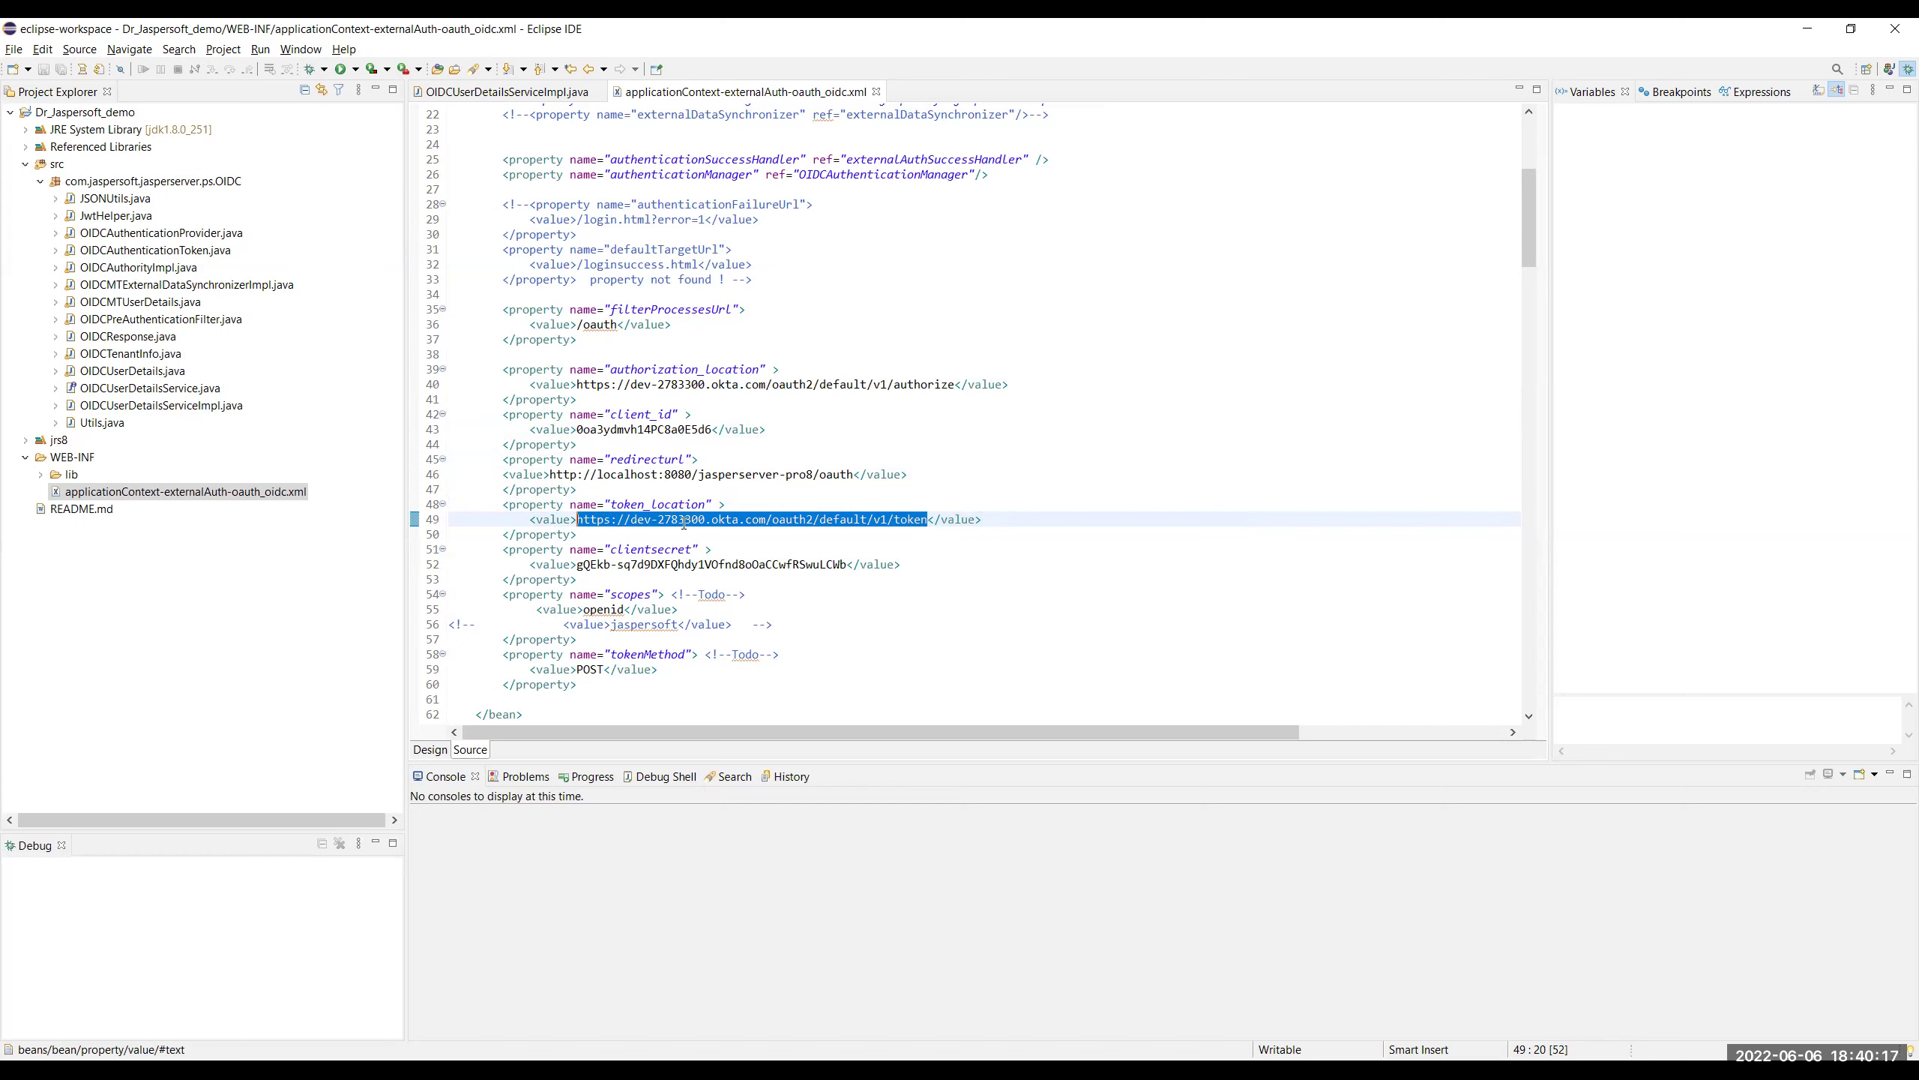
- Review the clientsecret property and the openid value of the scopes property
{"action": "scroll", "coordinate": [586, 543], "scroll_direction": "down", "scroll_amount": 1}
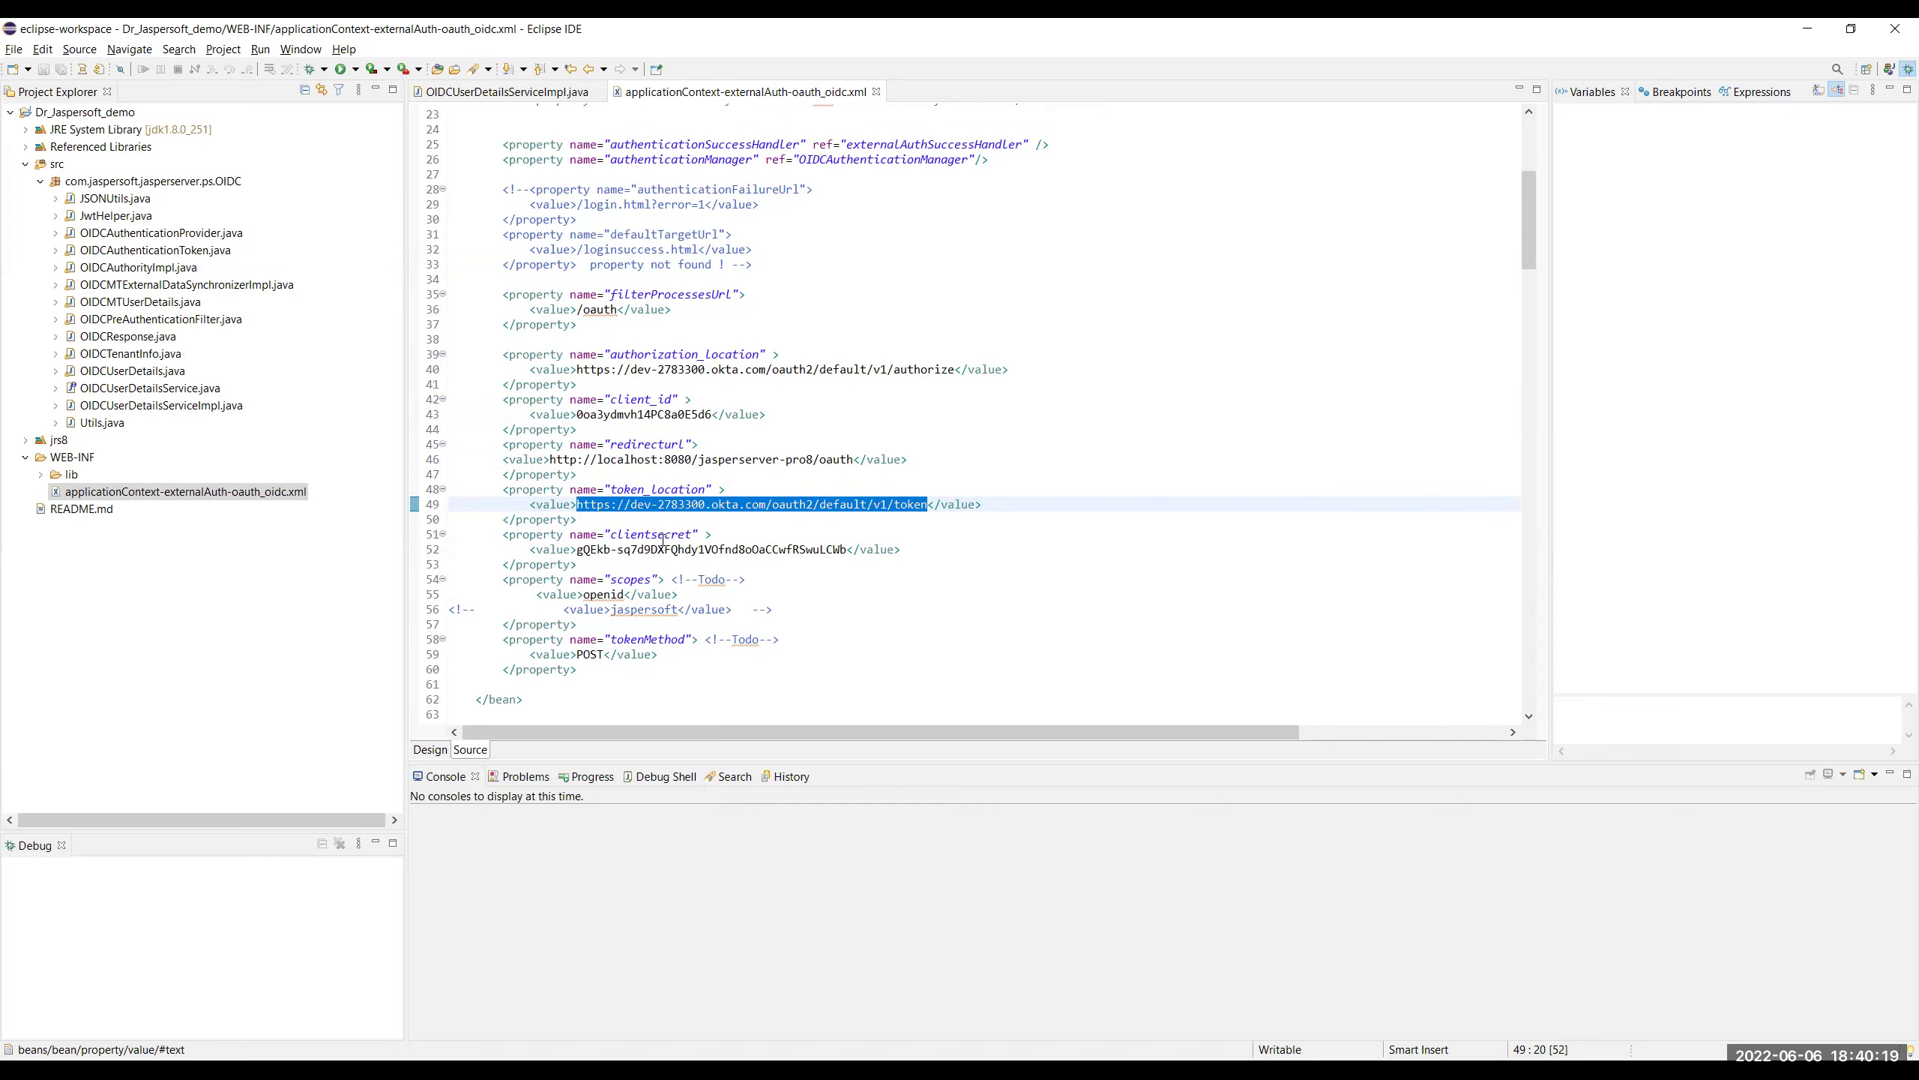
{"action": "key", "text": "Down"}
{"action": "key", "text": "Down"}
{"action": "key", "text": "Down"}
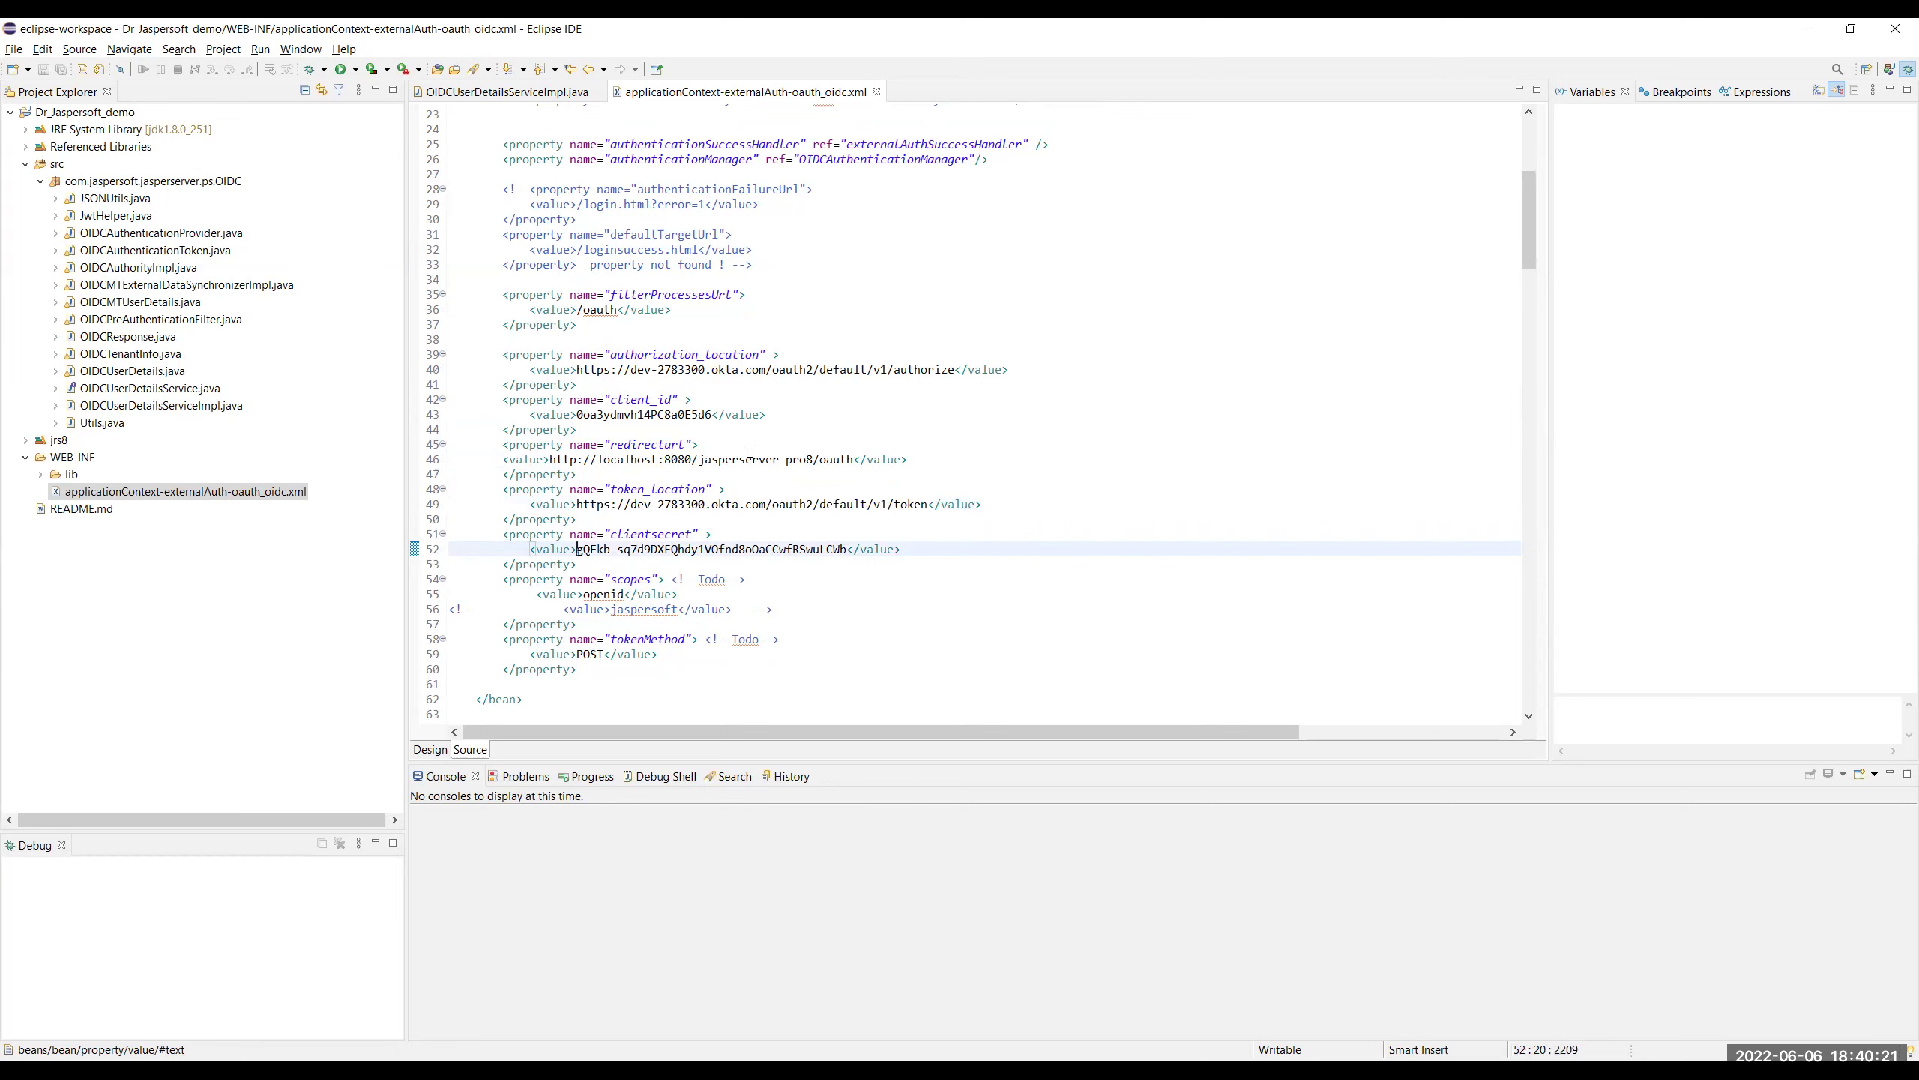
{"action": "scroll", "coordinate": [722, 557], "scroll_direction": "down", "scroll_amount": 2}
{"action": "left_click", "coordinate": [733, 520]}
{"action": "double_click", "coordinate": [611, 565]}
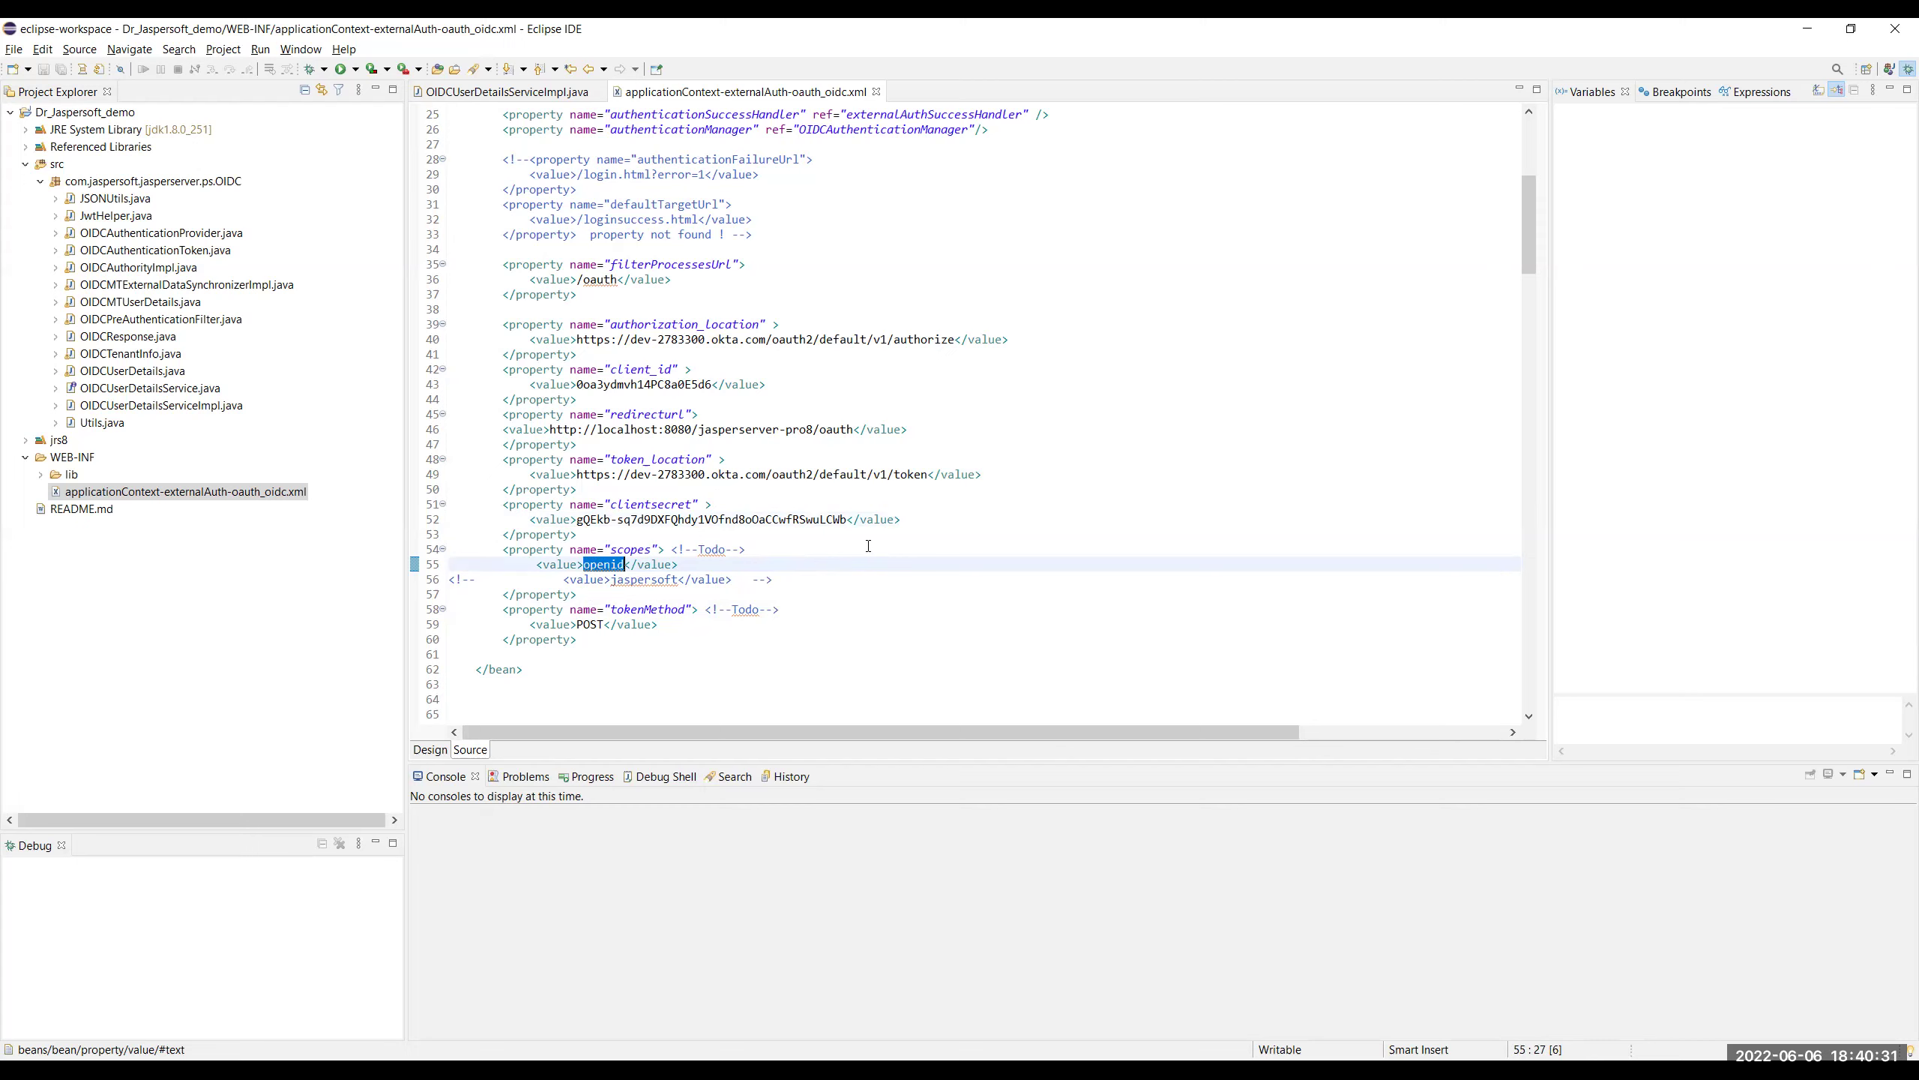
- Locate the issuer URL in the OIDCUserDetailsService bean
{"action": "scroll", "coordinate": [868, 546], "scroll_direction": "down", "scroll_amount": 10}
{"action": "scroll", "coordinate": [868, 546], "scroll_direction": "down", "scroll_amount": 3}
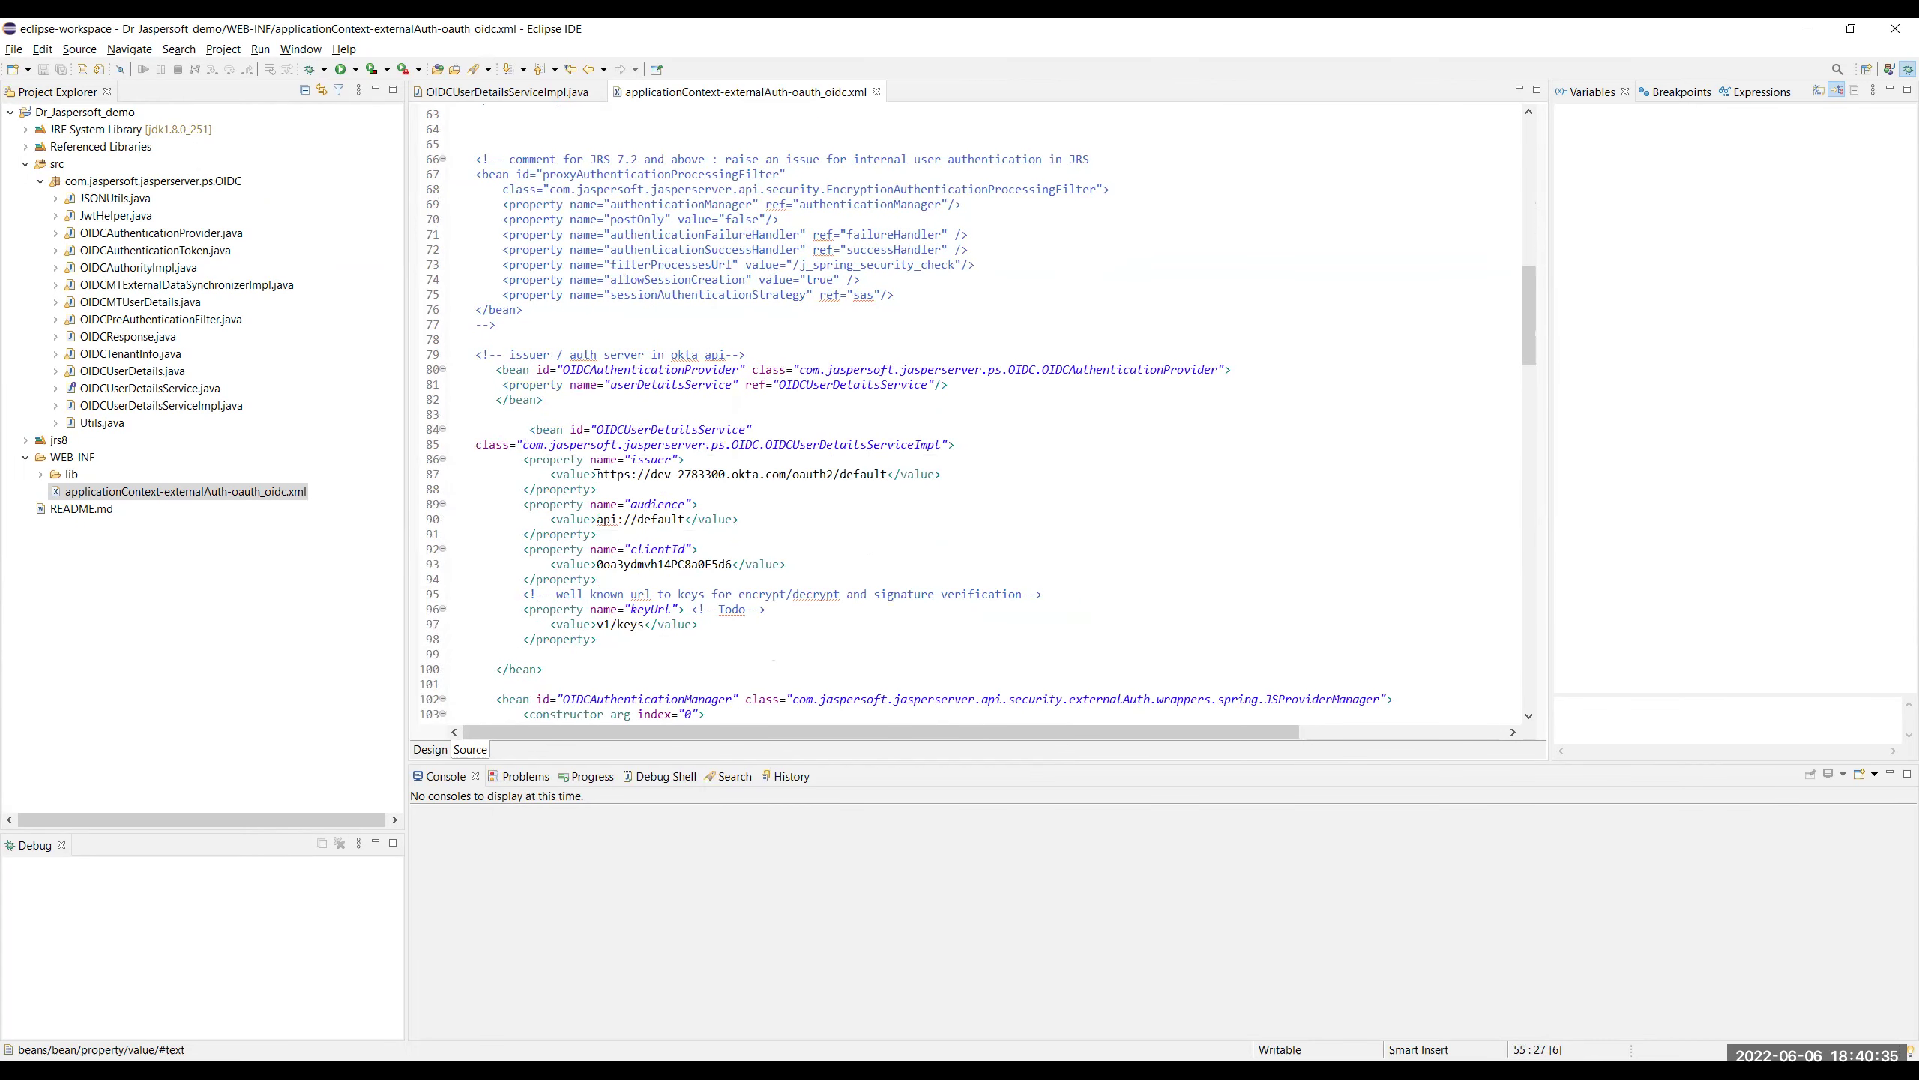
{"action": "left_click", "coordinate": [877, 474]}
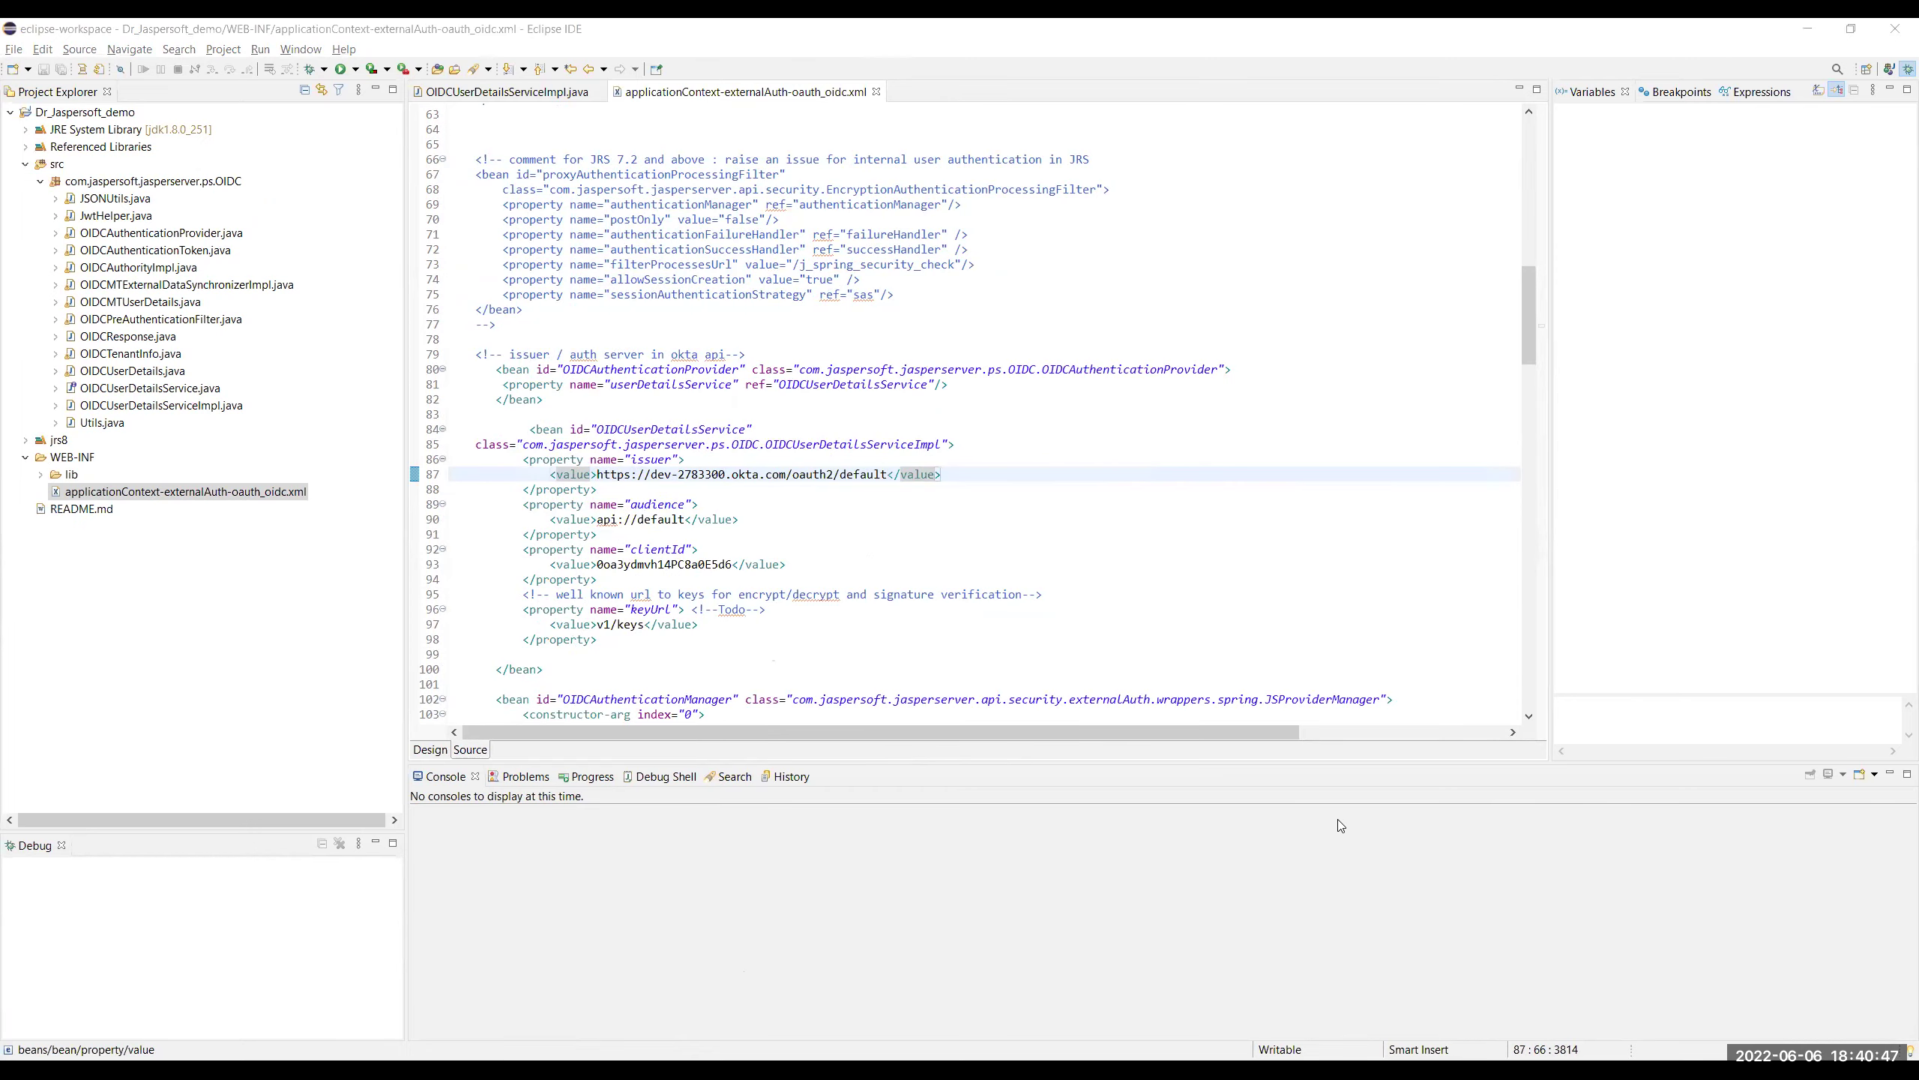
- Switch to the Okta admin console and find the default authorization server's Issuer URI in the API security settings
{"action": "key", "text": "alt+Tab"}
{"action": "left_click", "coordinate": [88, 605]}
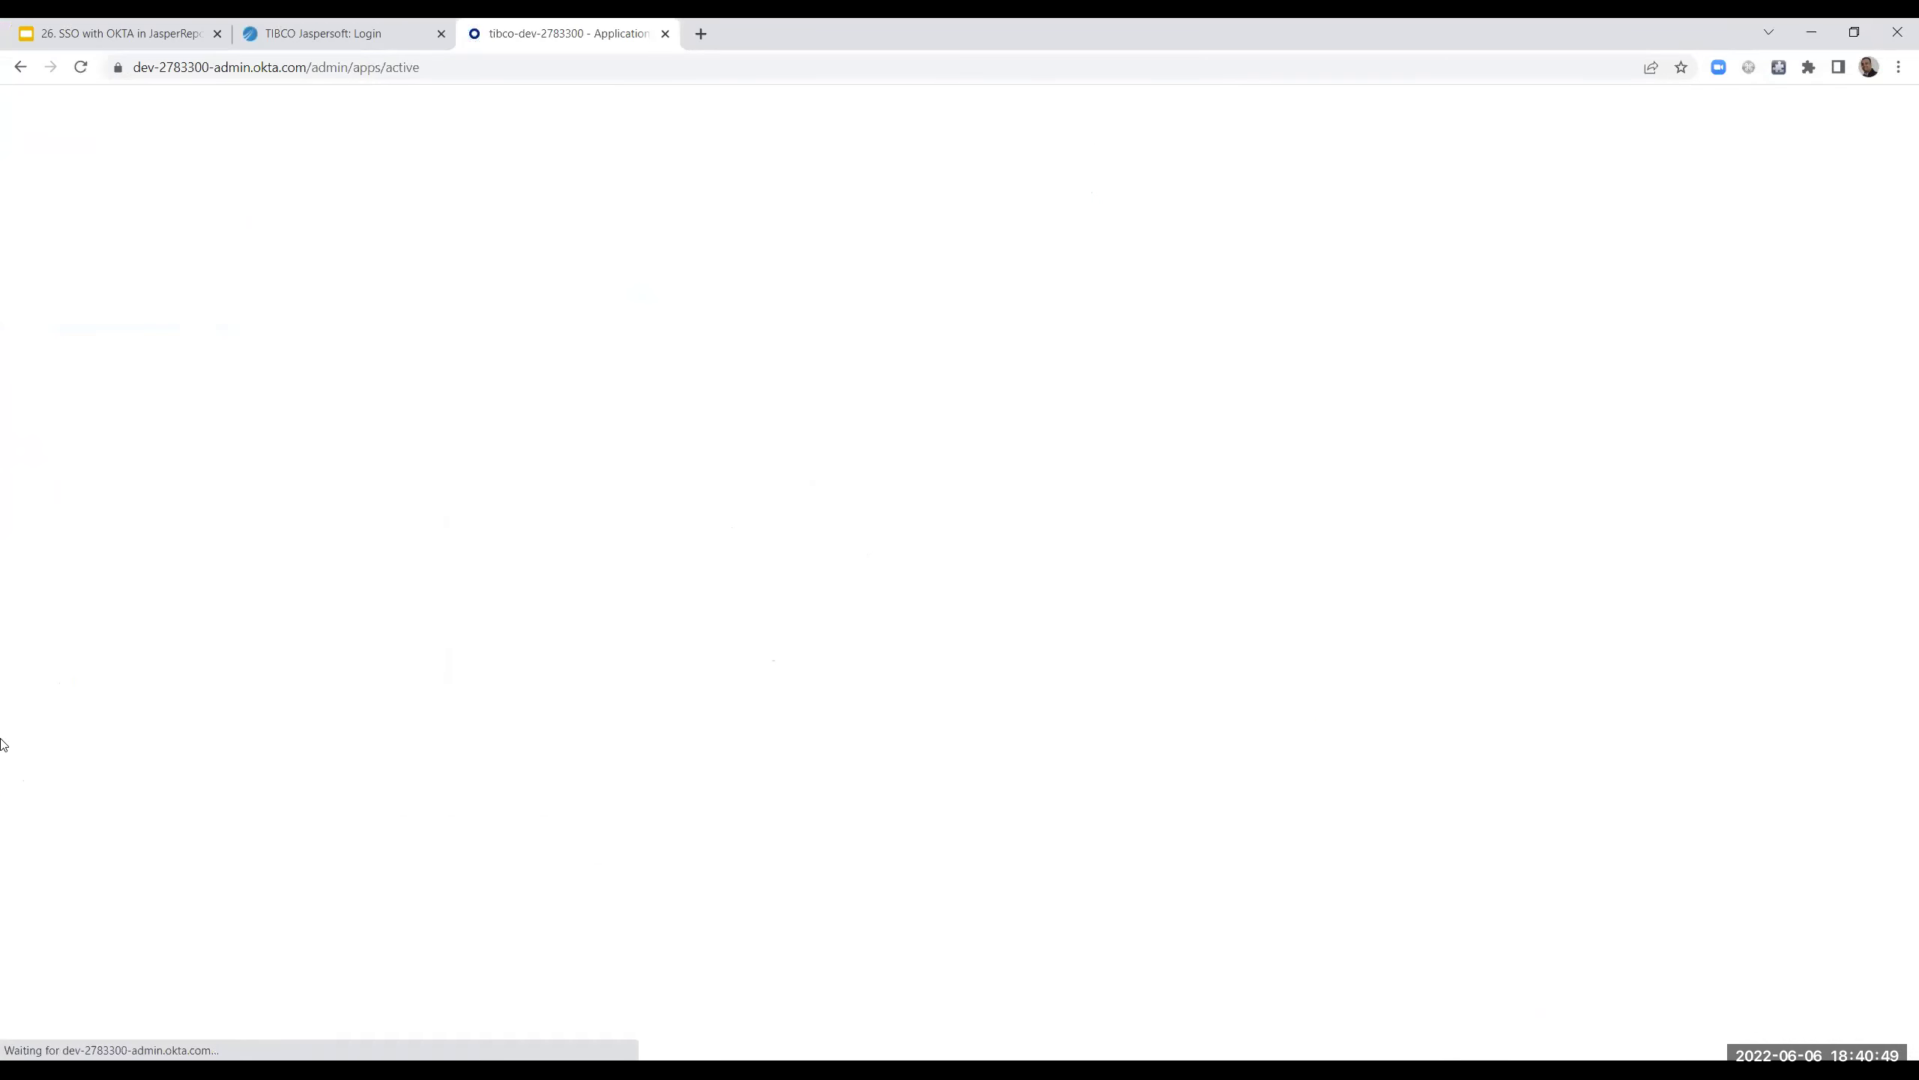
{"action": "left_click", "coordinate": [63, 496]}
{"action": "left_click", "coordinate": [65, 451]}
{"action": "left_click", "coordinate": [67, 888]}
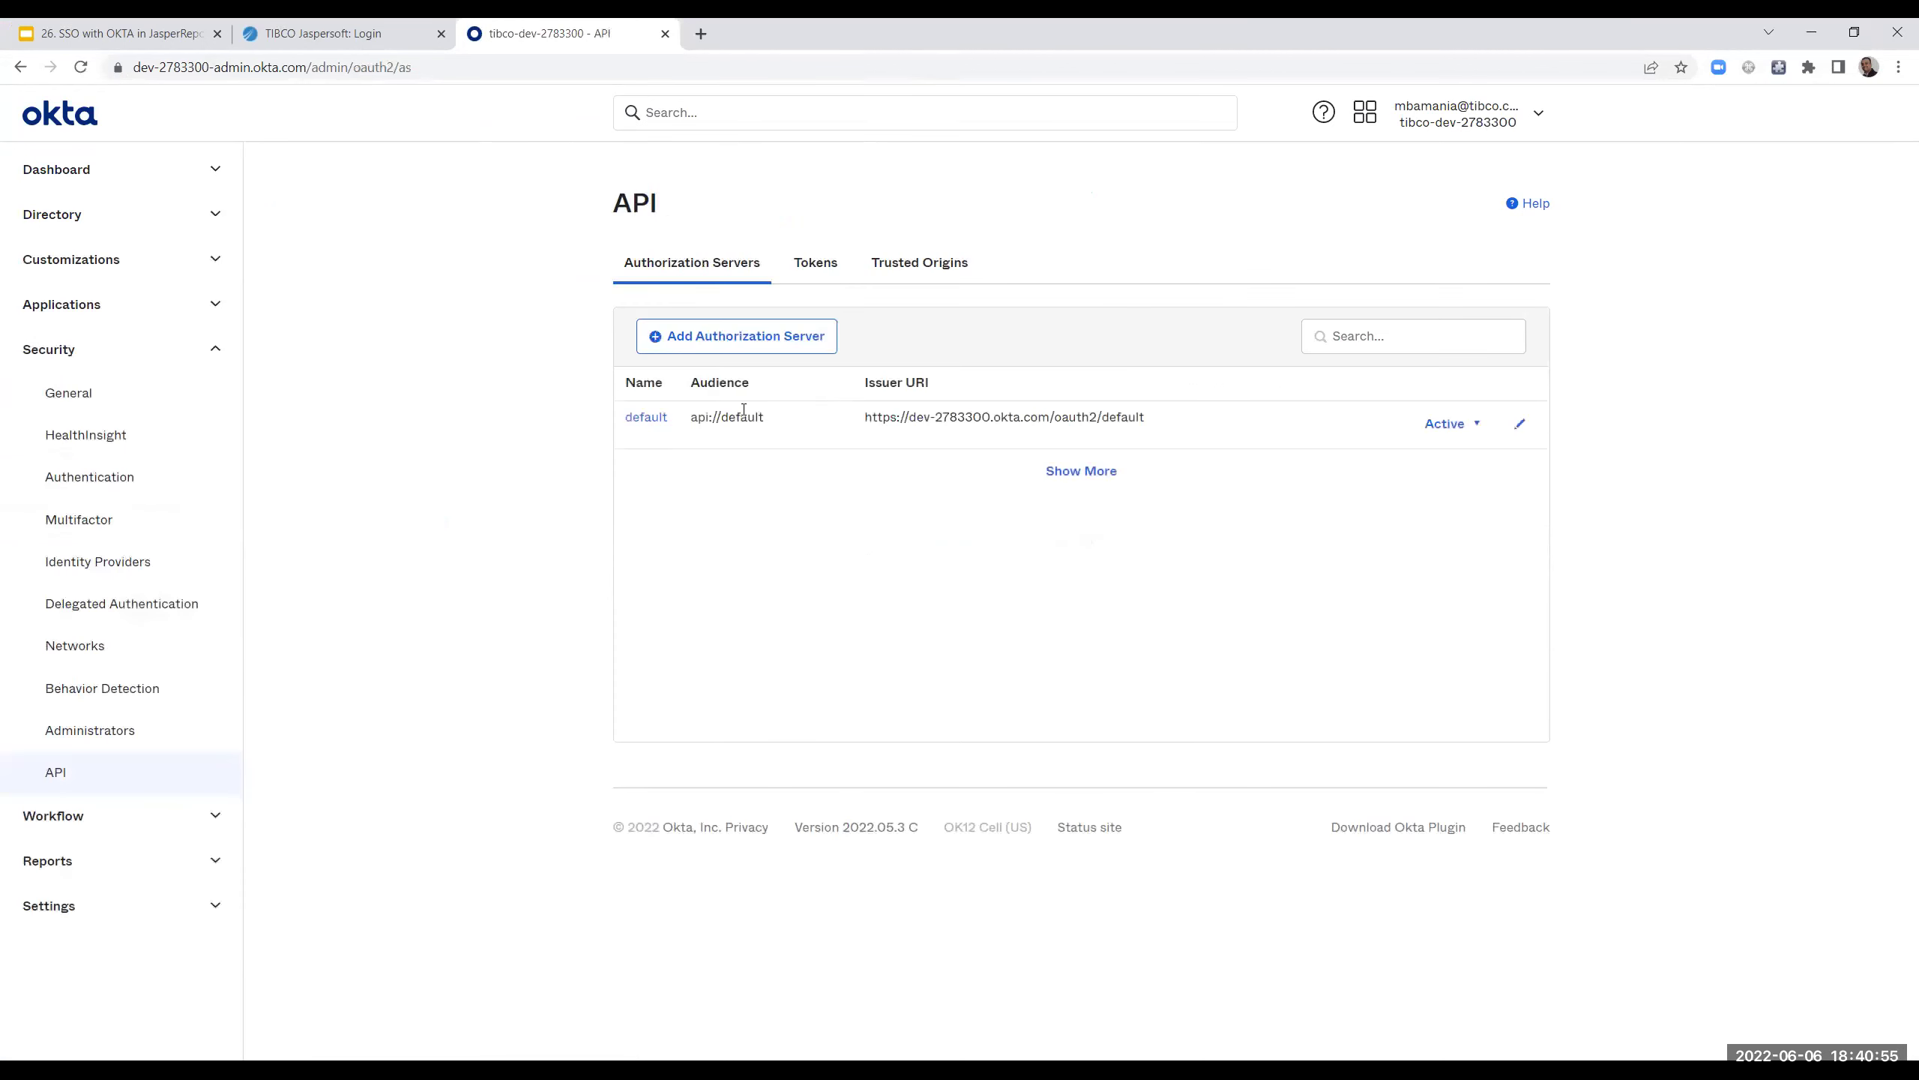
{"action": "left_click_drag", "start_coordinate": [850, 420], "coordinate": [1190, 418]}
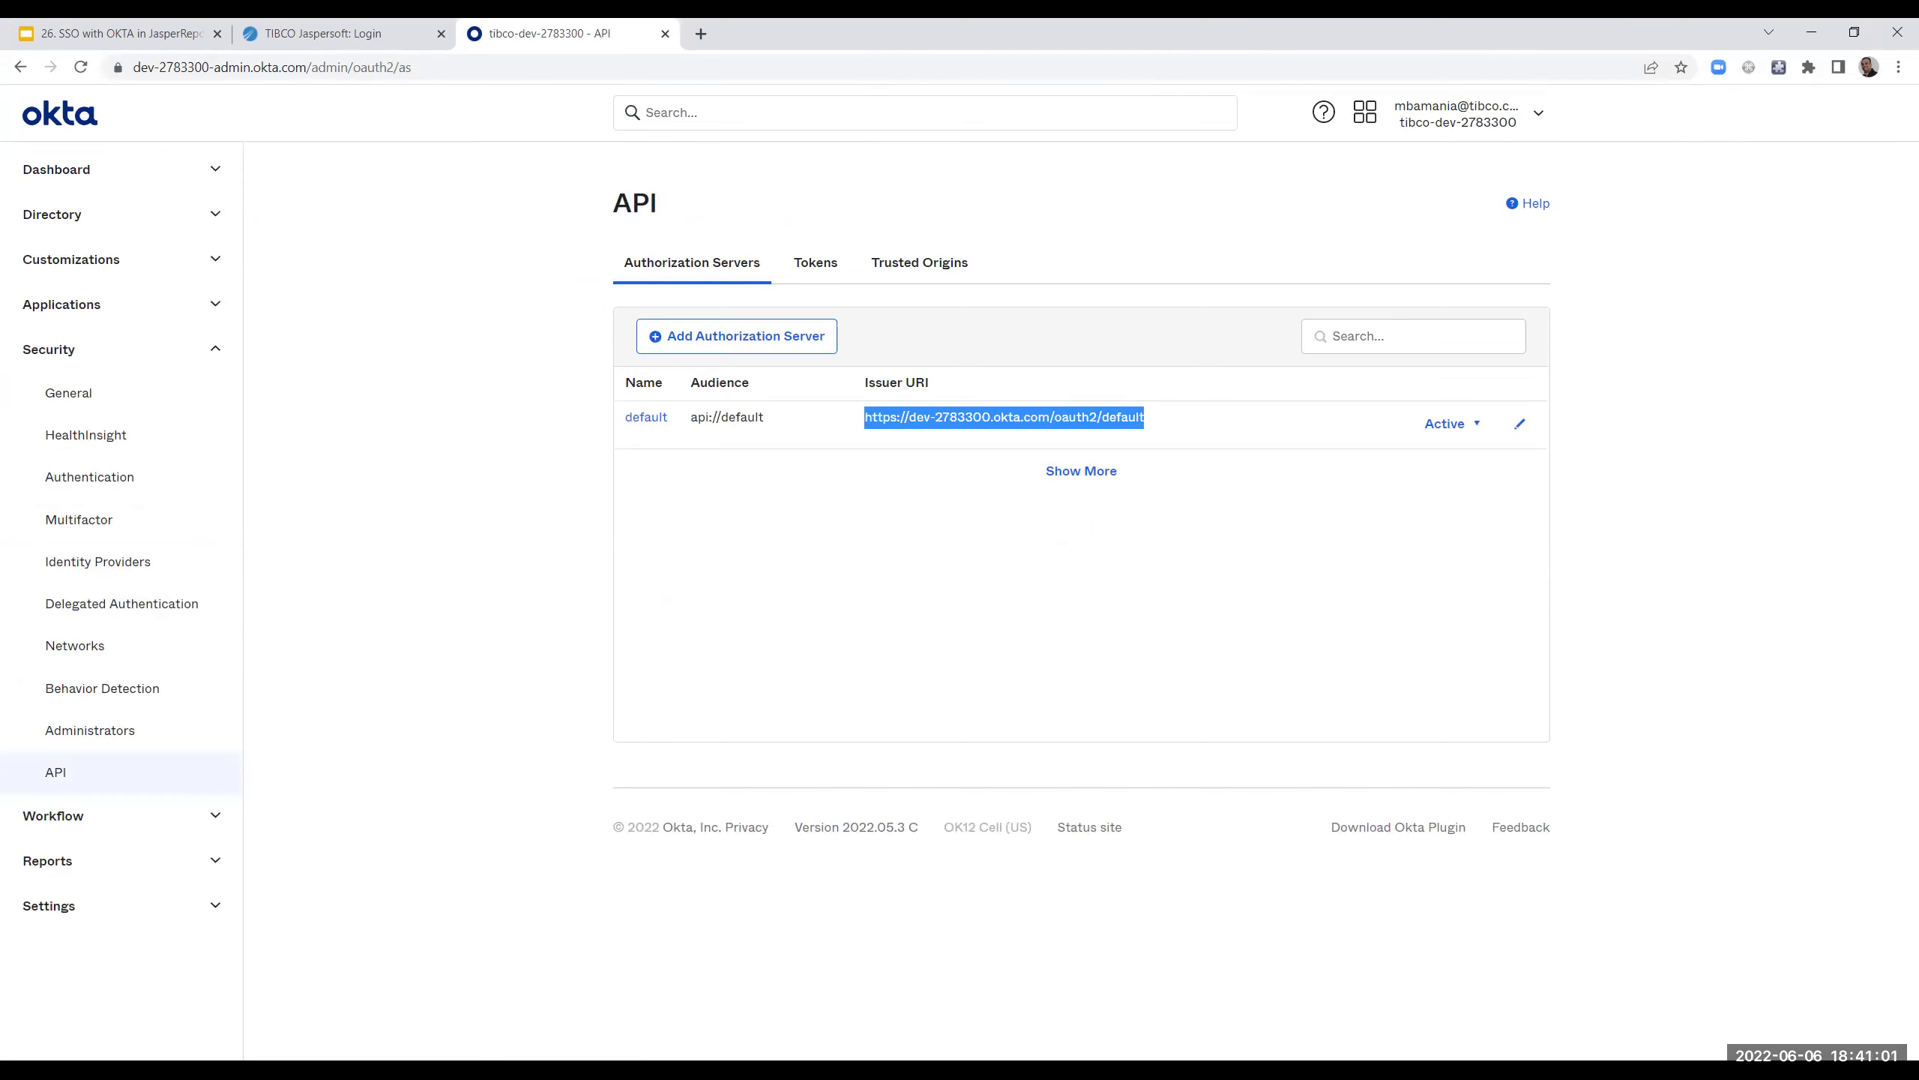
- Switch back to Eclipse and review the issuer, audience and keyUrl values of the OIDCUserDetailsService bean
{"action": "key", "text": "alt+Tab"}
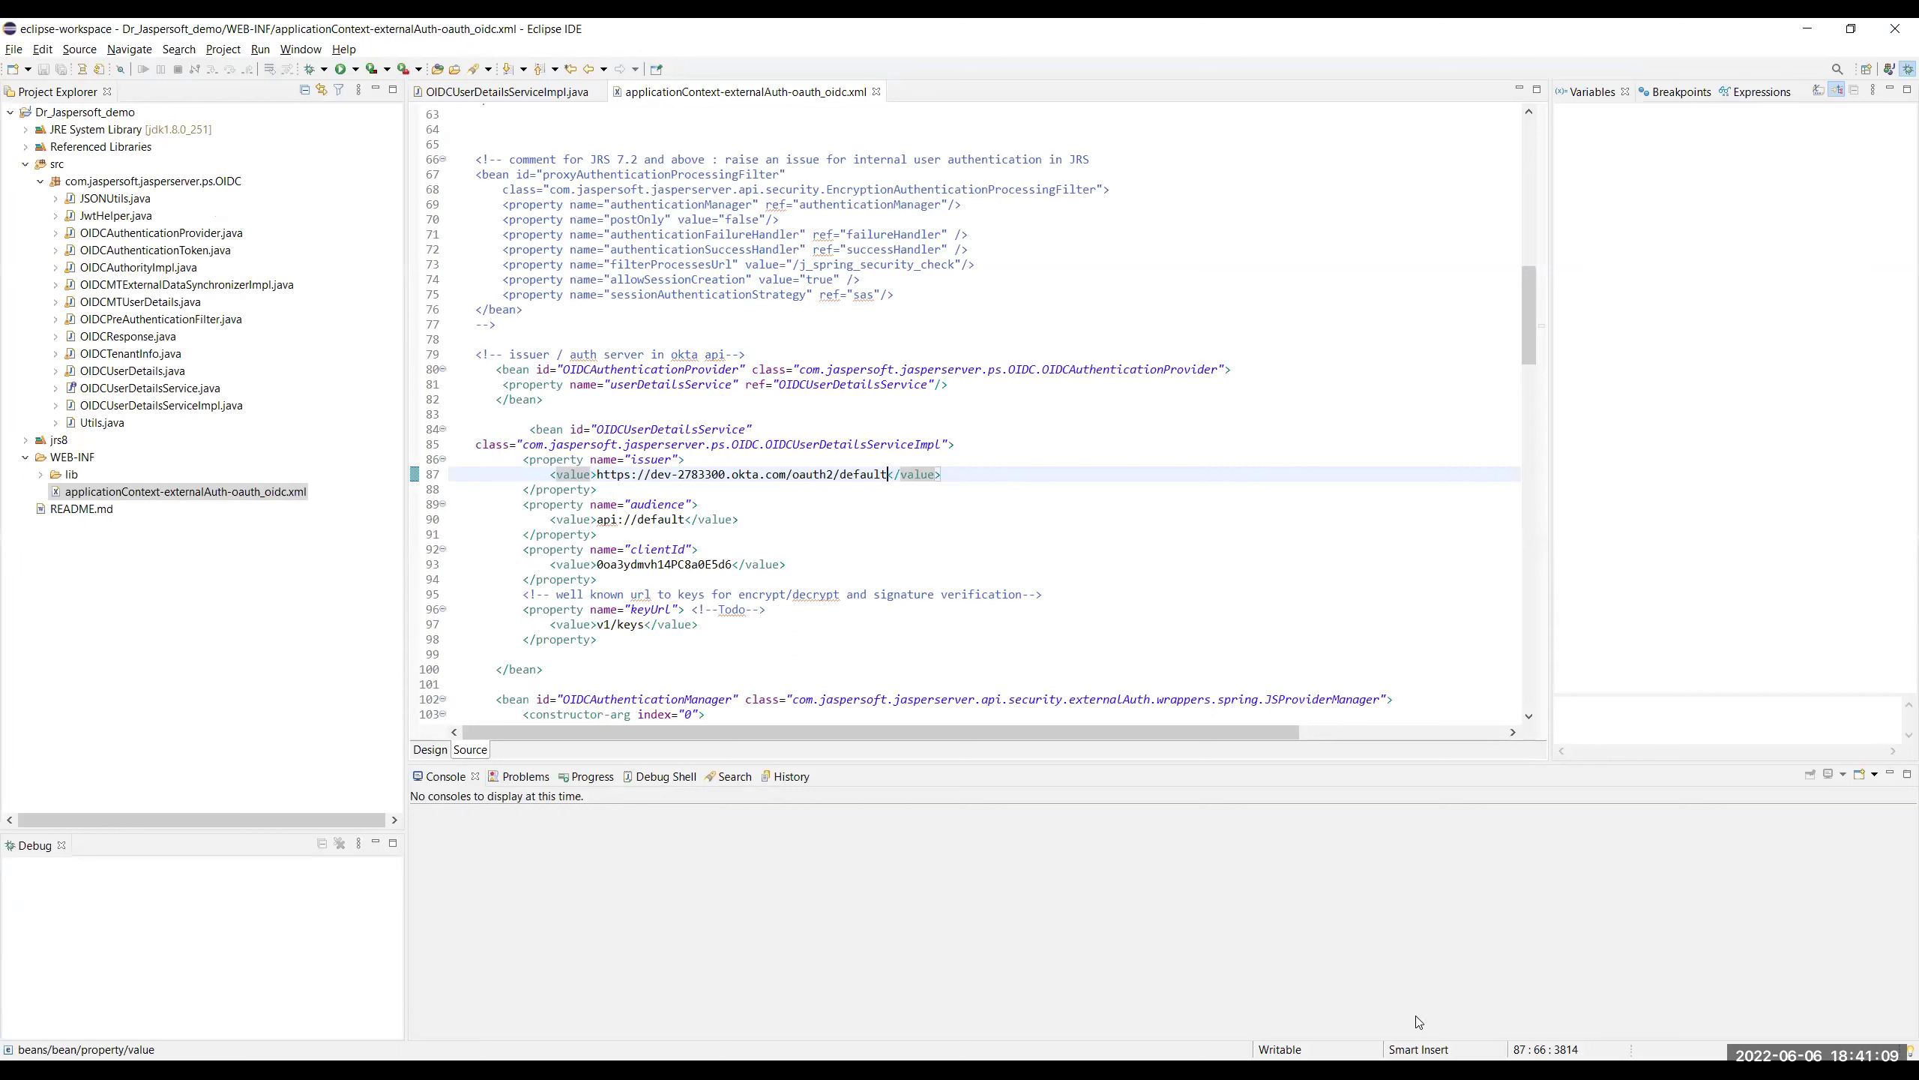
{"action": "left_click_drag", "start_coordinate": [888, 474], "coordinate": [594, 474]}
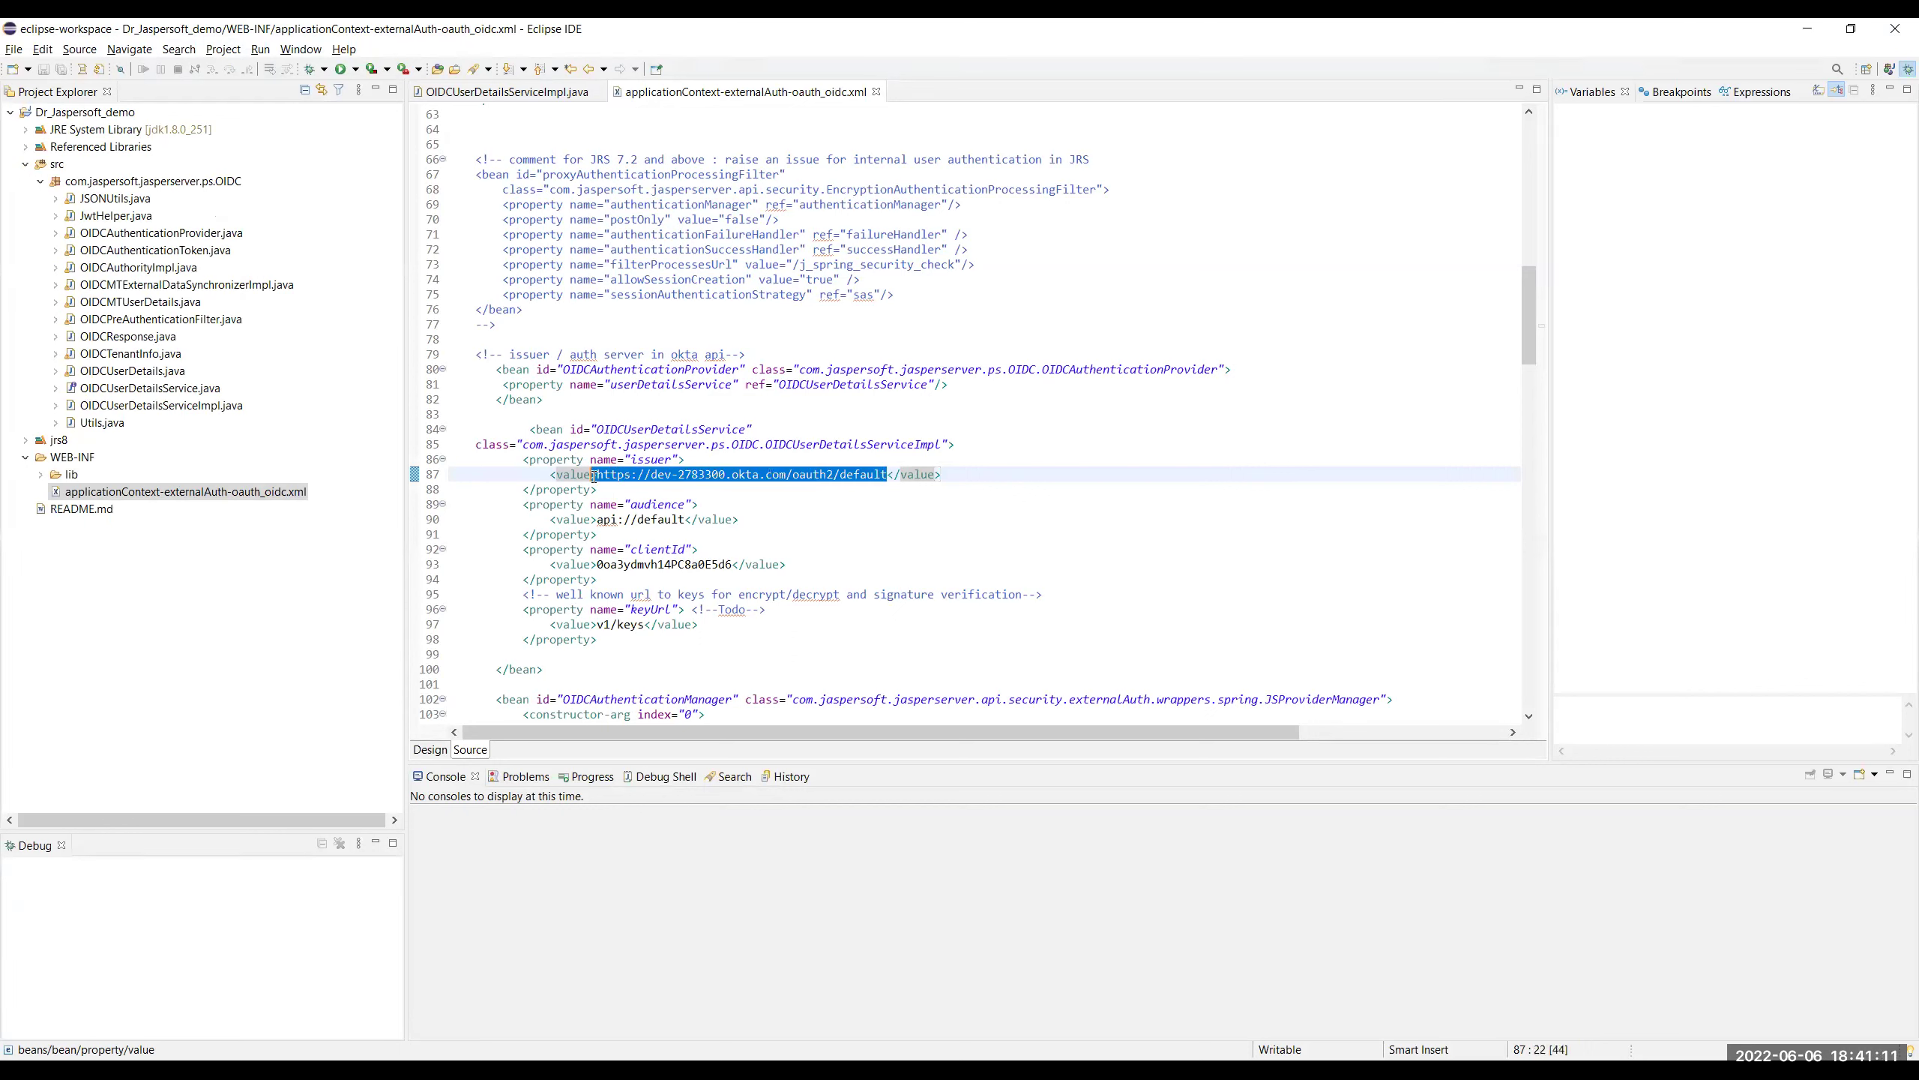
{"action": "double_click", "coordinate": [662, 564]}
{"action": "double_click", "coordinate": [683, 519]}
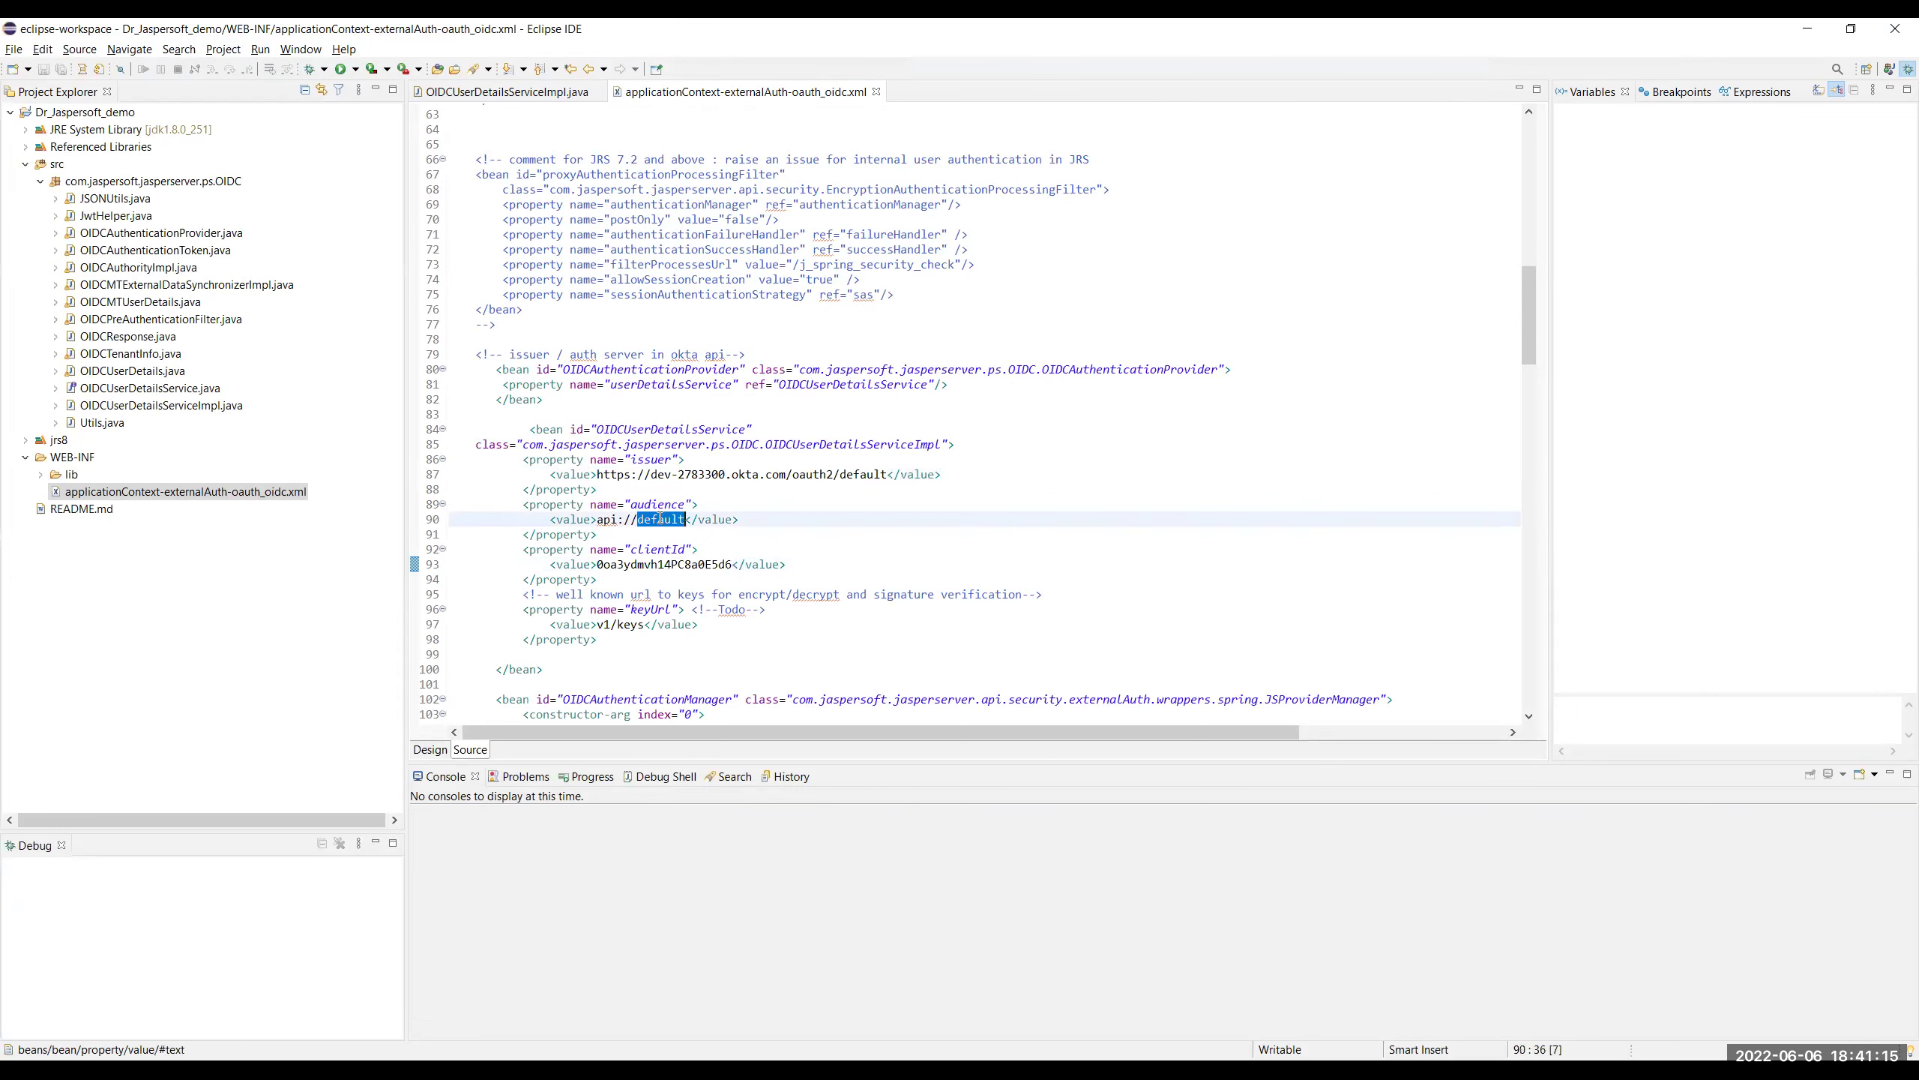
{"action": "scroll", "coordinate": [672, 519], "scroll_direction": "down", "scroll_amount": 2}
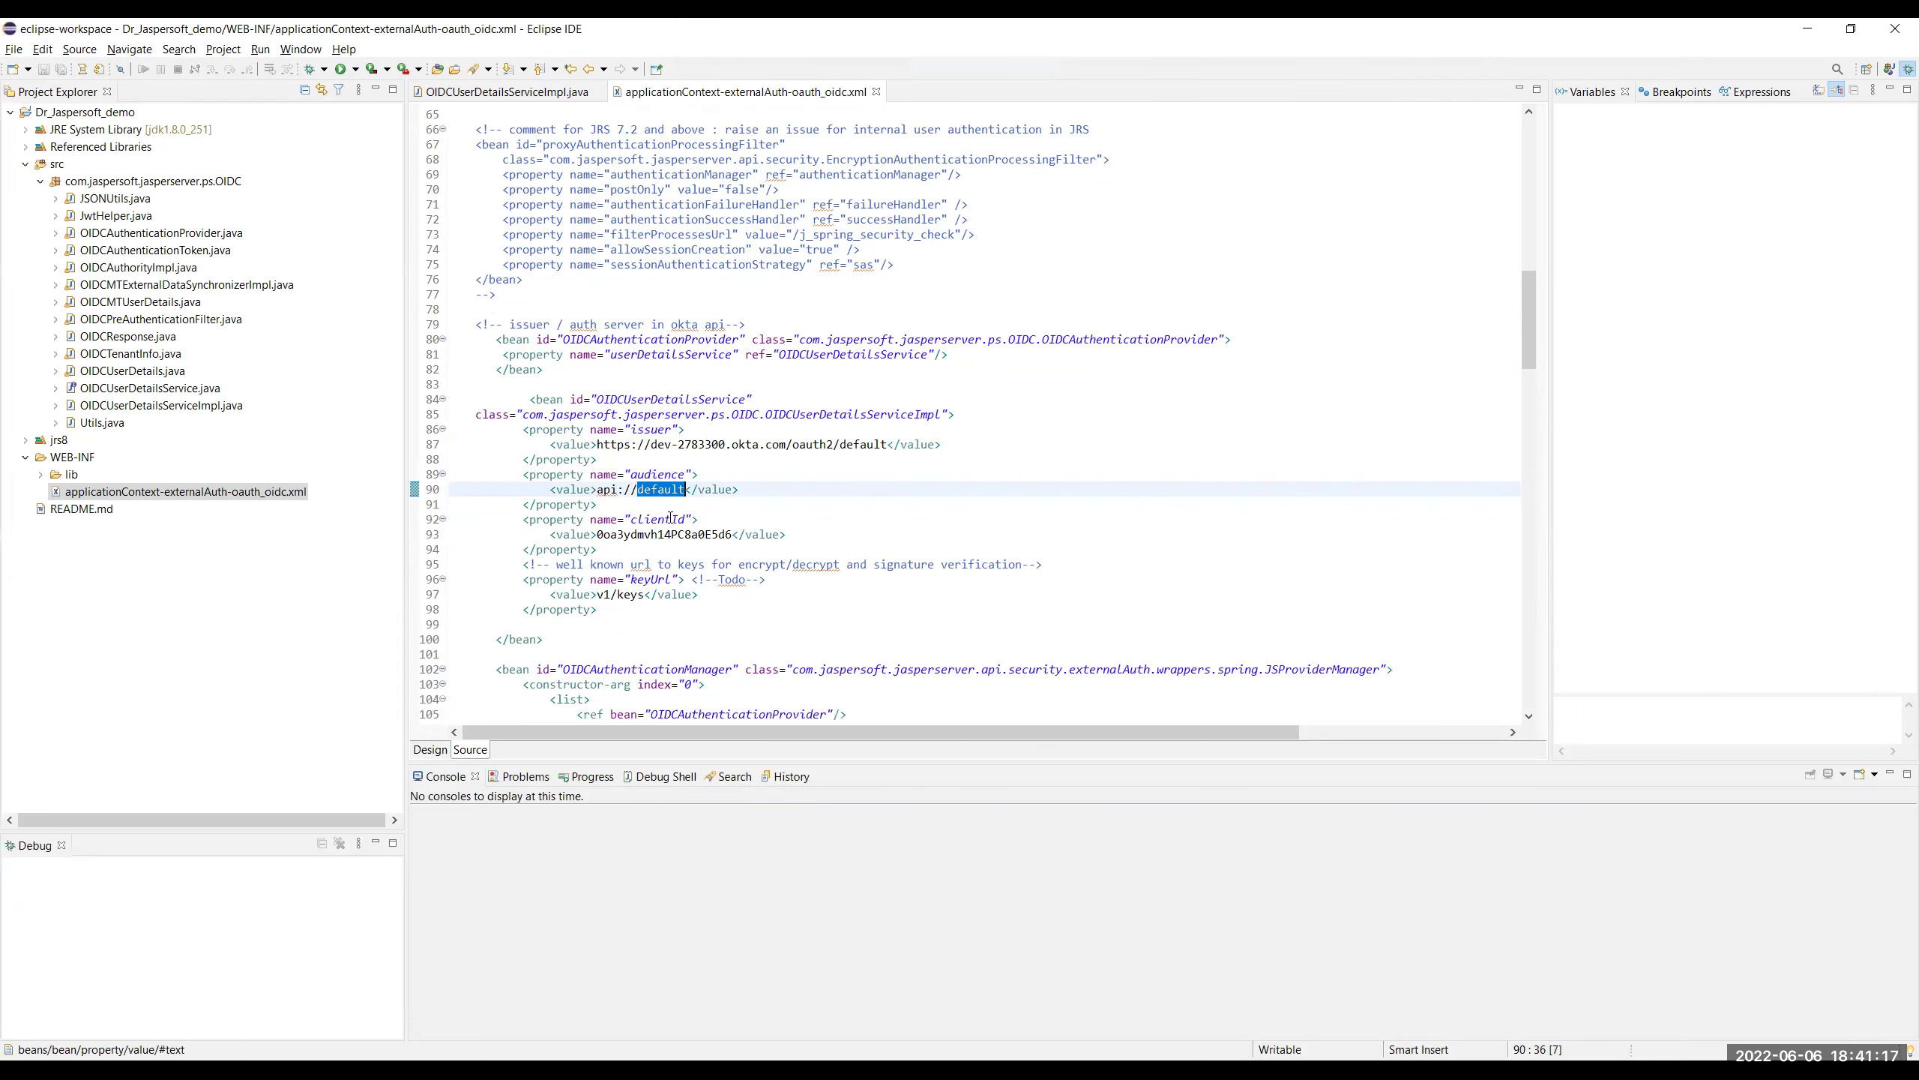
{"action": "left_click_drag", "start_coordinate": [599, 534], "coordinate": [644, 534]}
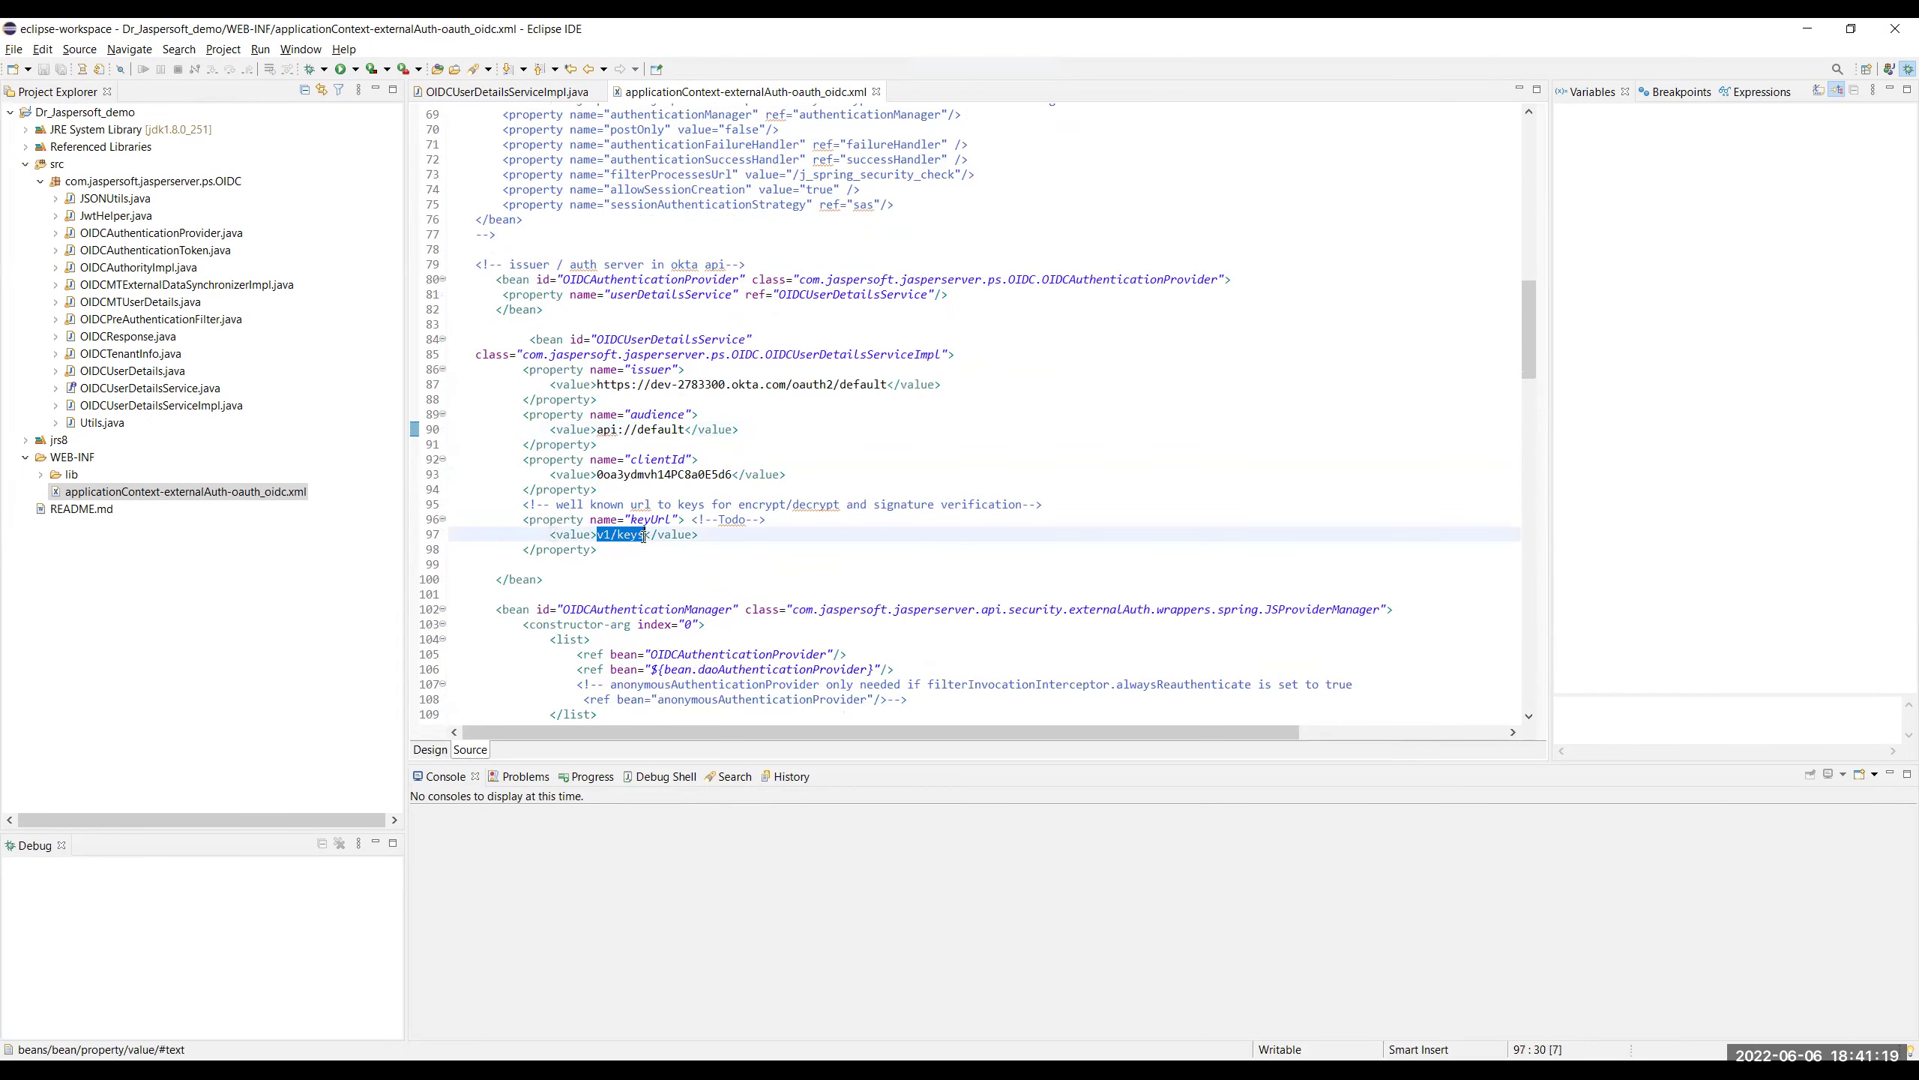
{"action": "scroll", "coordinate": [1307, 380], "scroll_direction": "down", "scroll_amount": 1}
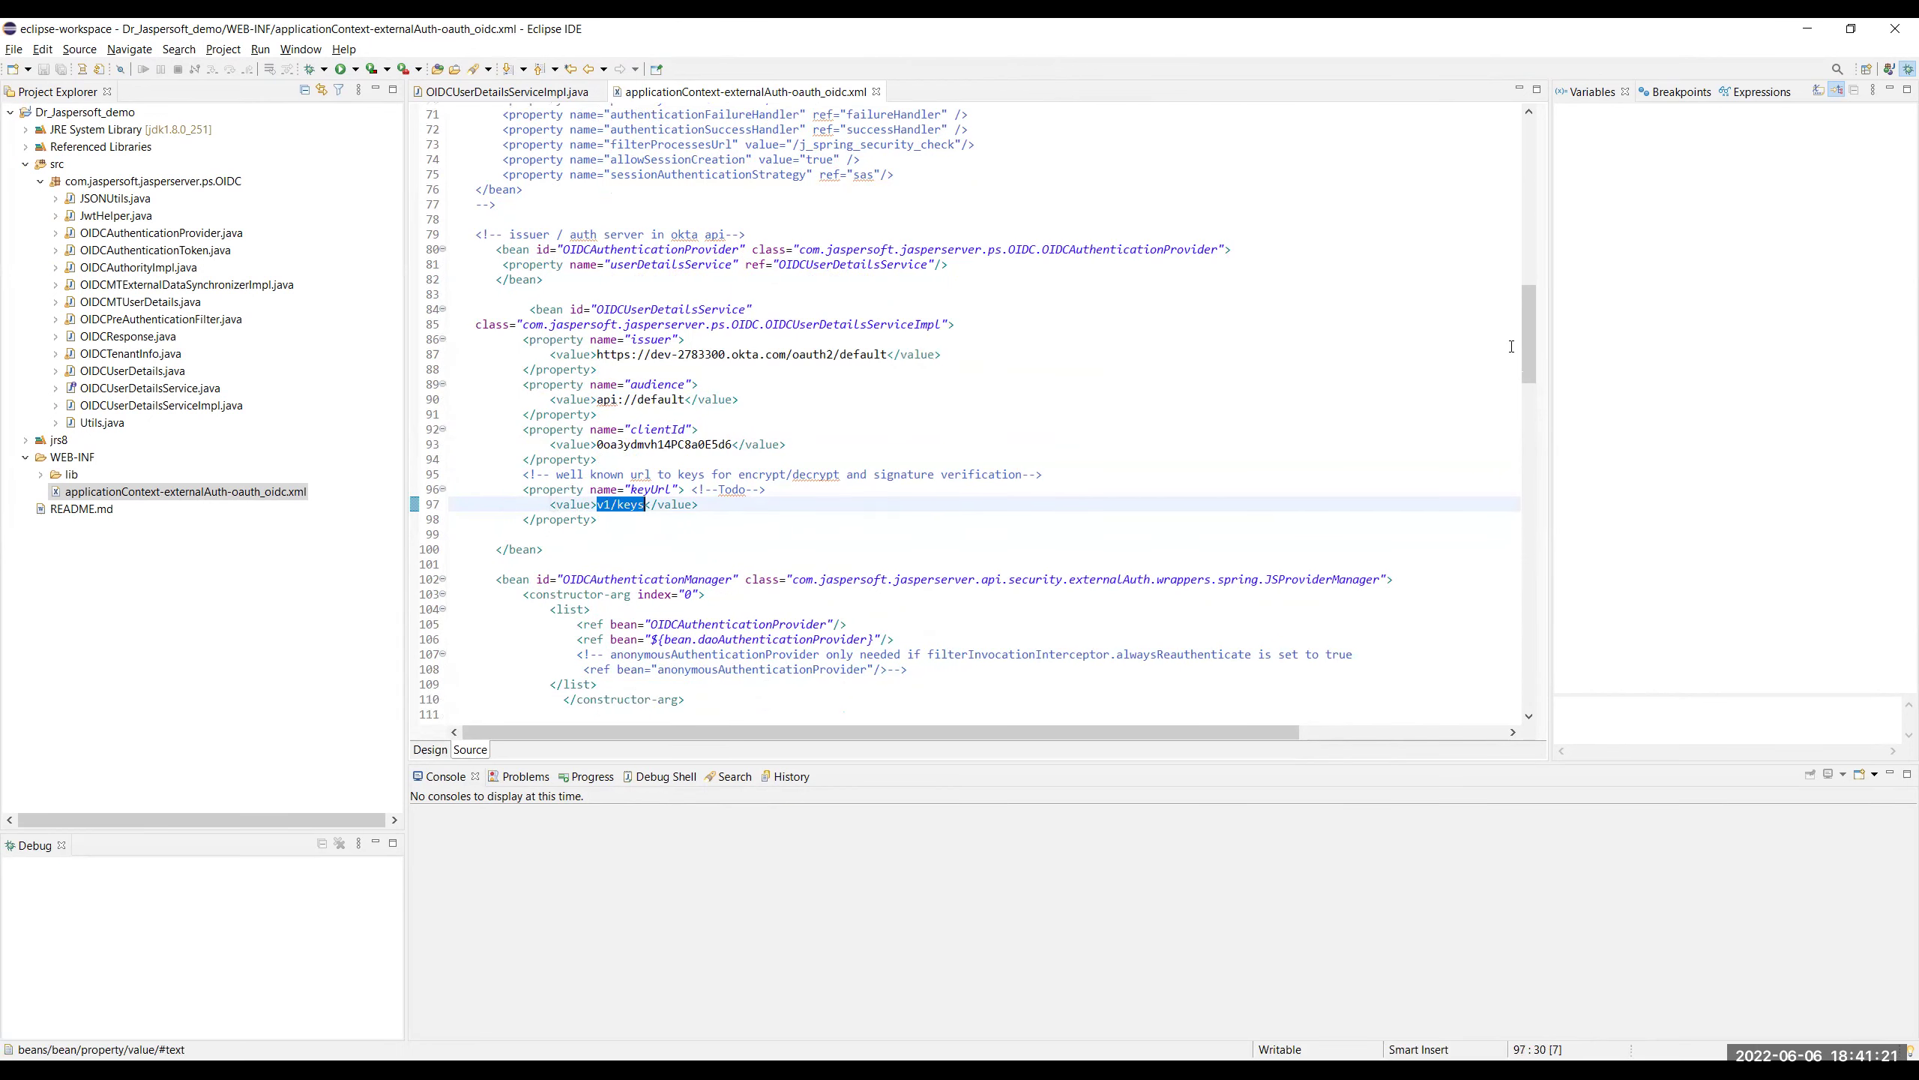
- Inspect the class attribute of the proxyPreAuthenticatedProcessingFilter bean near the start of the file
{"action": "mouse_move", "coordinate": [1523, 319]}
{"action": "left_mouse_down"}
{"action": "mouse_move", "coordinate": [1525, 370]}
{"action": "mouse_move", "coordinate": [1522, 341]}
{"action": "left_mouse_up"}
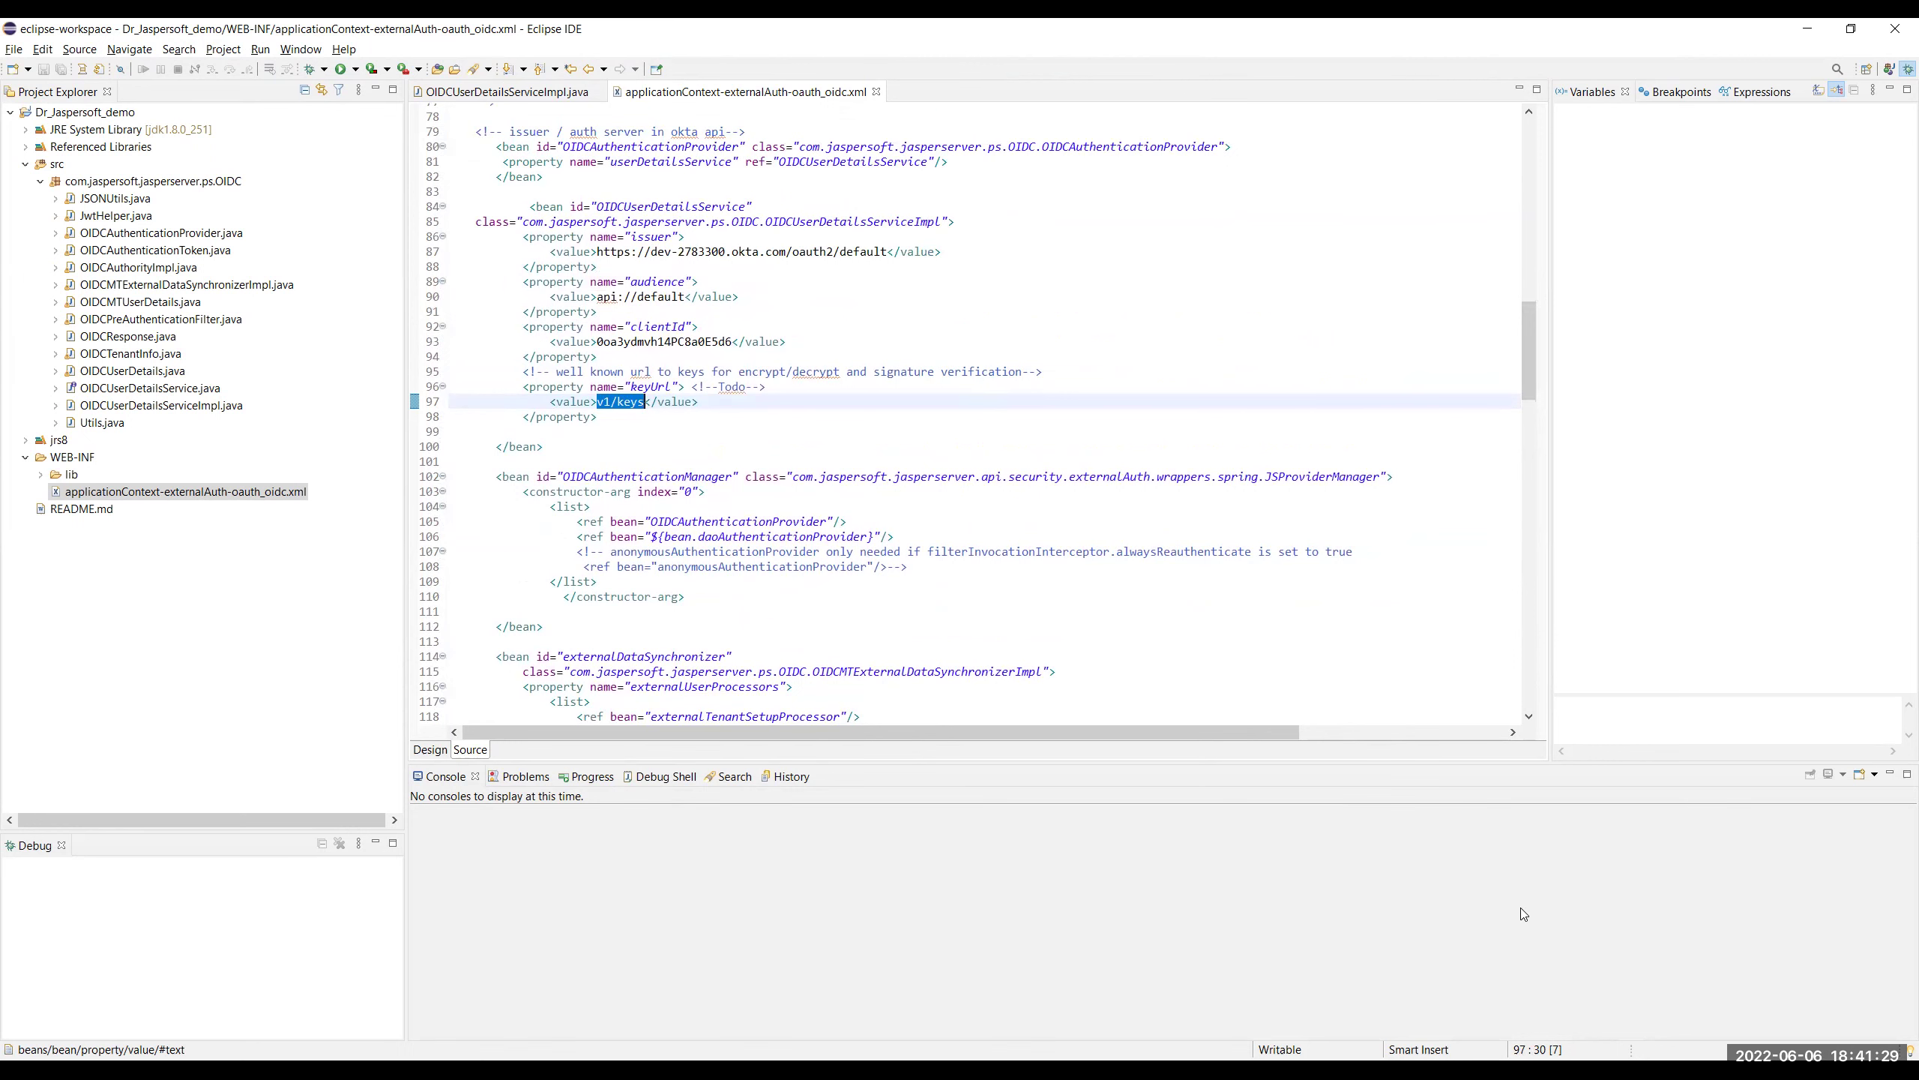
{"action": "left_click_drag", "start_coordinate": [1525, 346], "coordinate": [1530, 185]}
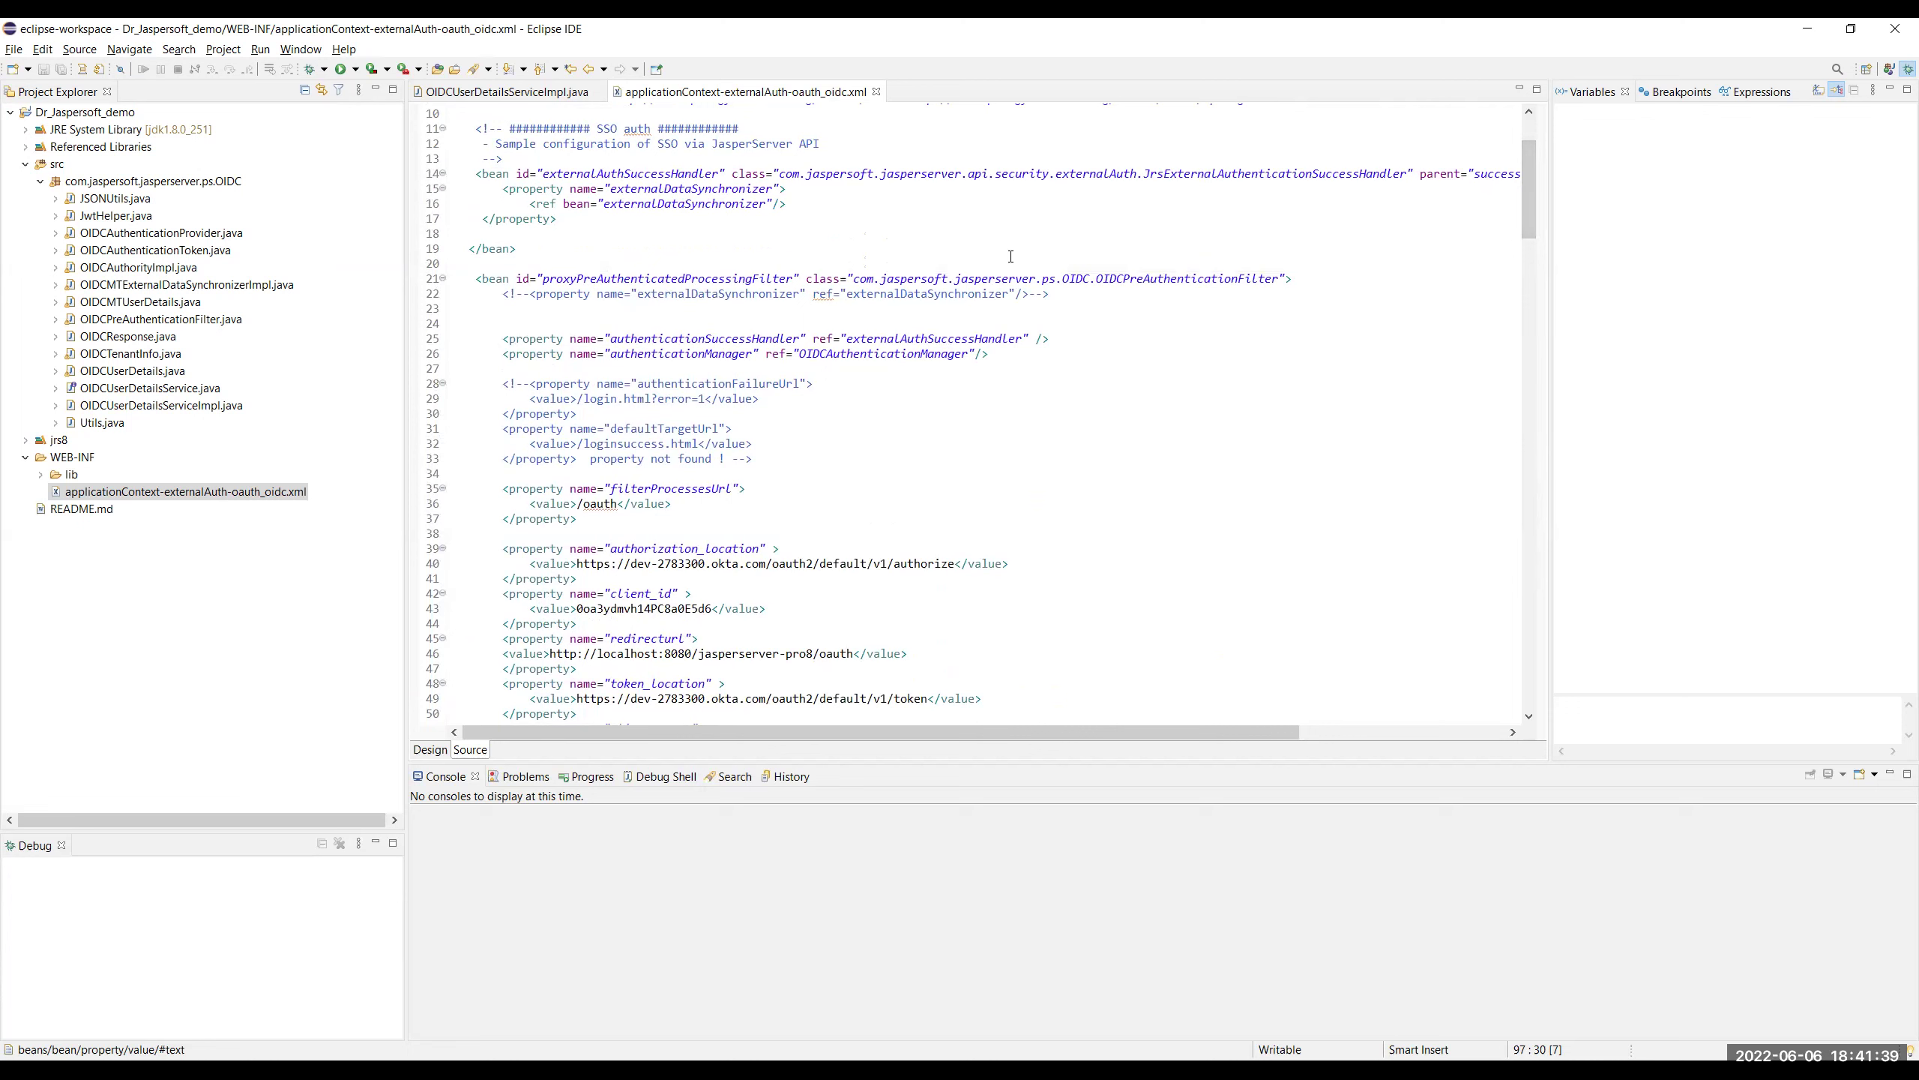
{"action": "mouse_move", "coordinate": [1108, 280]}
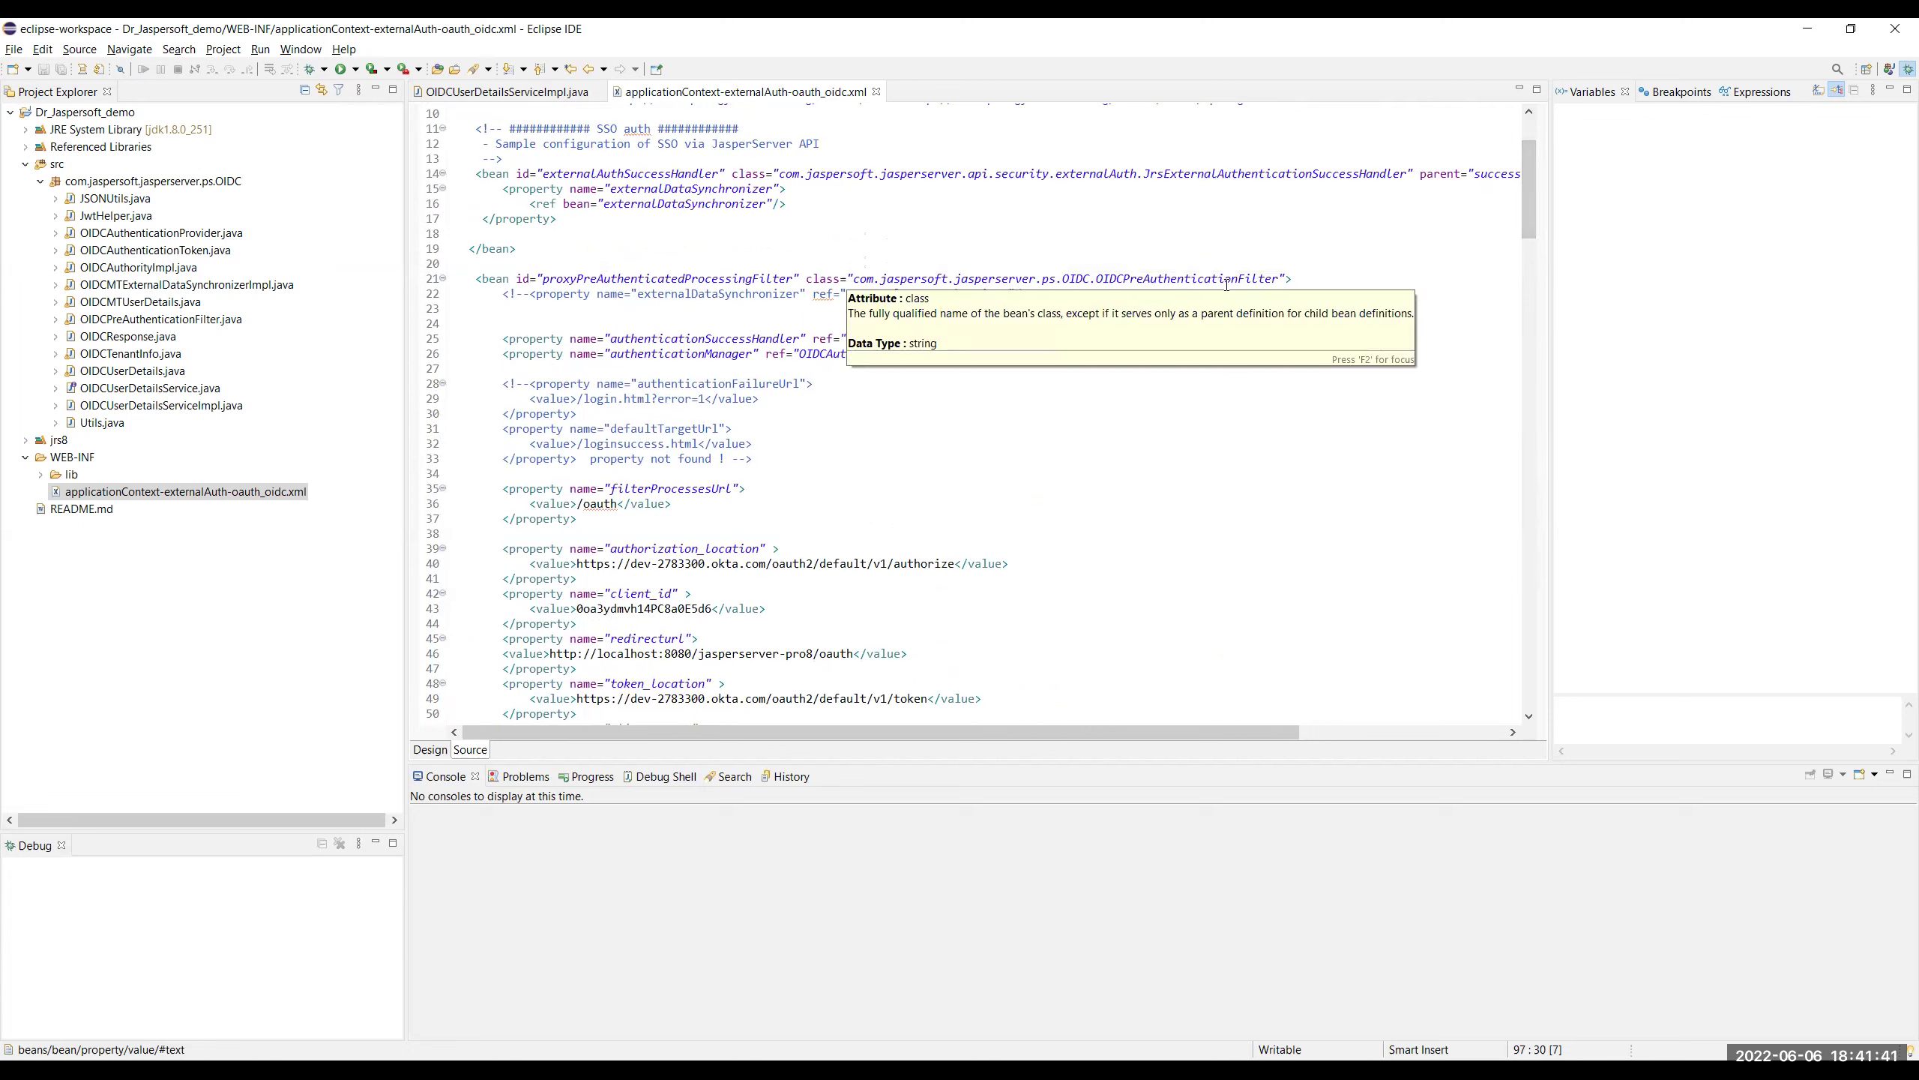
- Highlight the issuer URL of the OIDCUserDetailsService bean and select OIDCUserDetailsServiceImpl.java in the project
{"action": "left_click_drag", "start_coordinate": [1528, 179], "coordinate": [1539, 321]}
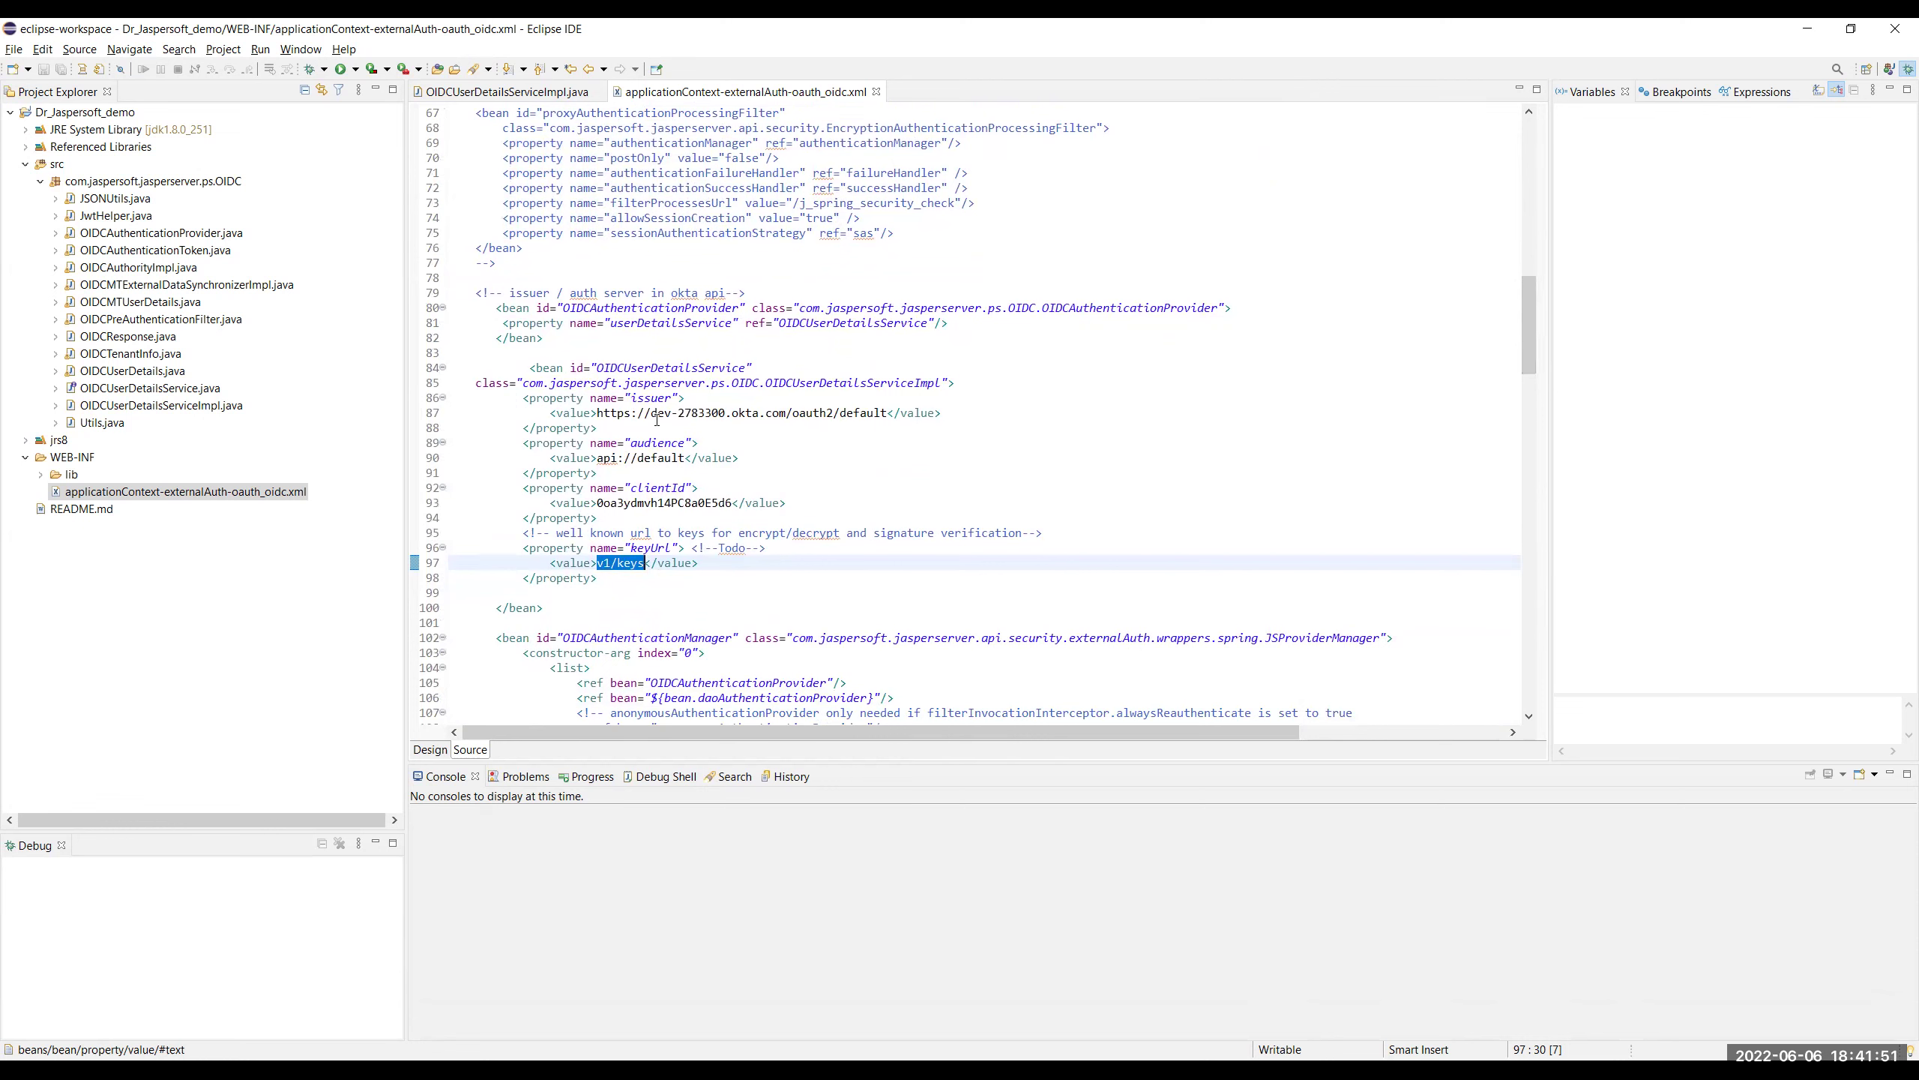
{"action": "left_click_drag", "start_coordinate": [887, 413], "coordinate": [605, 414]}
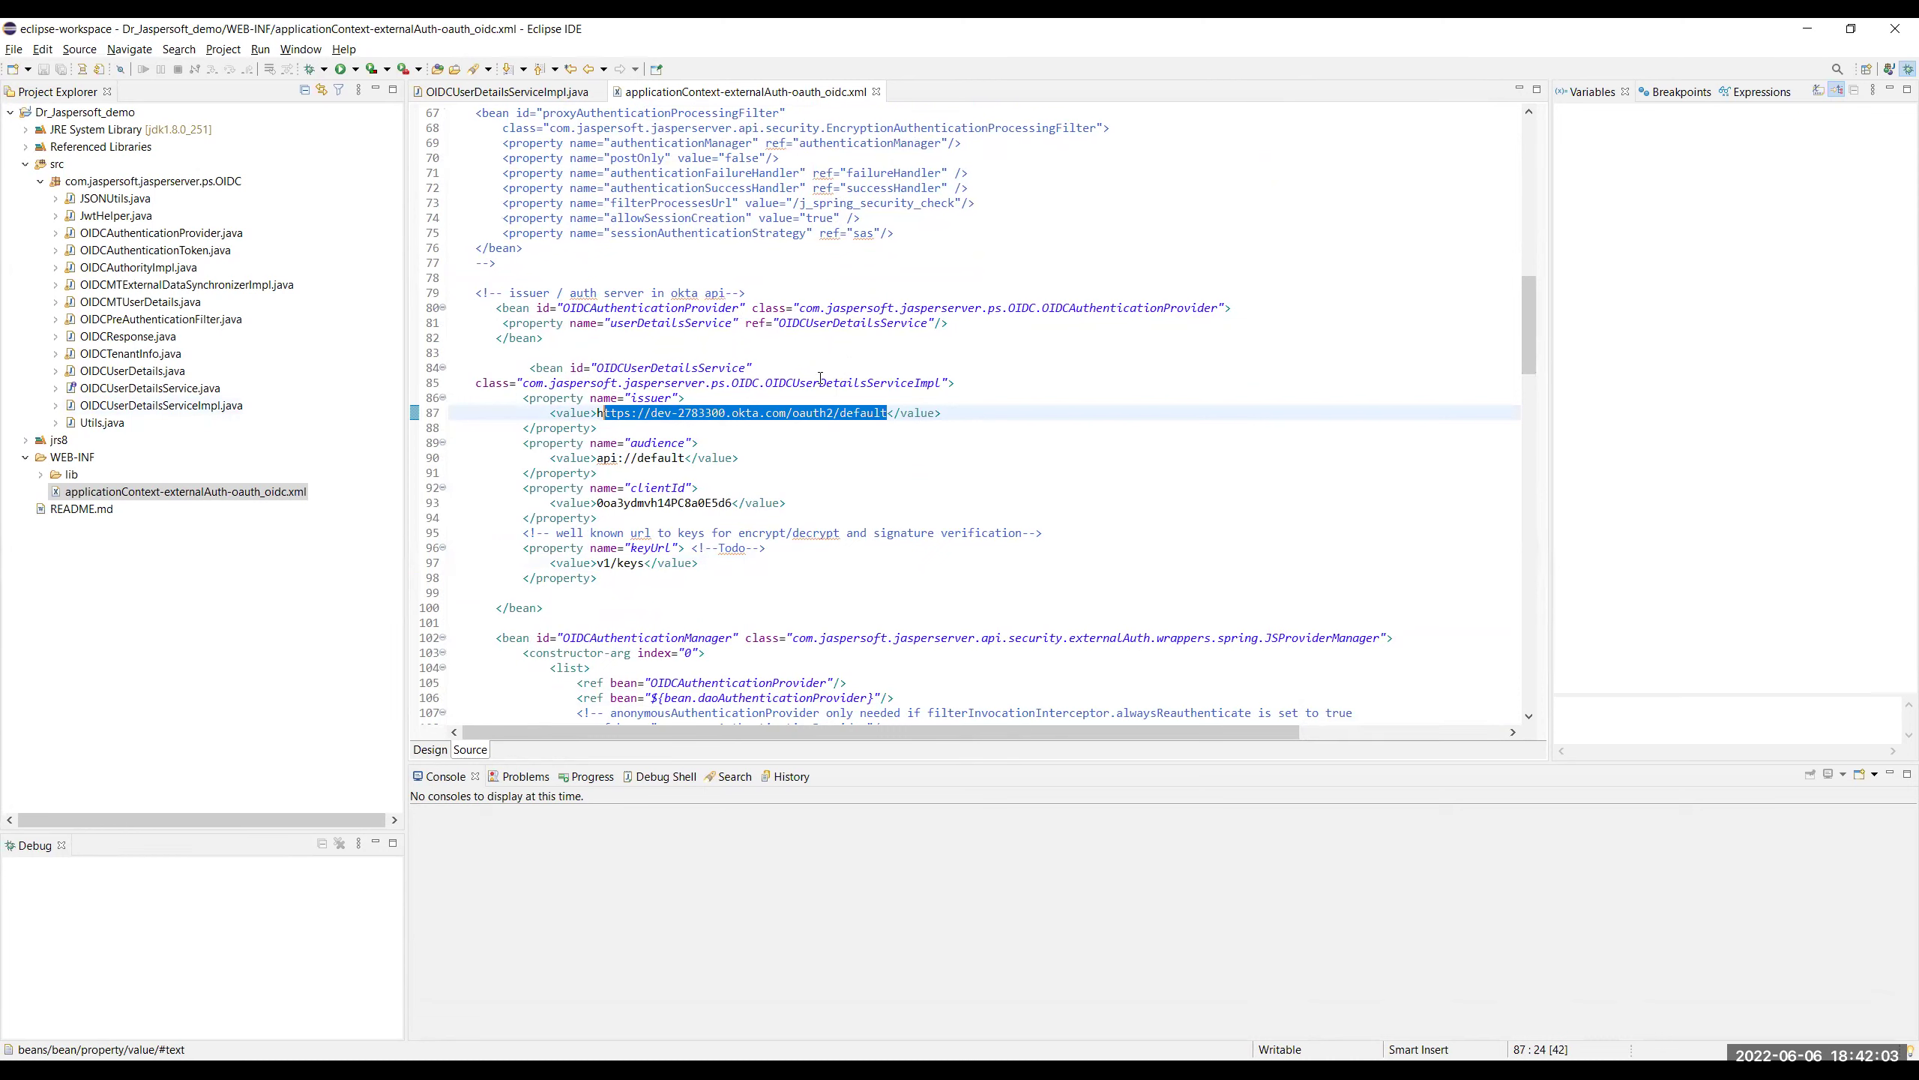
{"action": "left_click", "coordinate": [159, 408]}
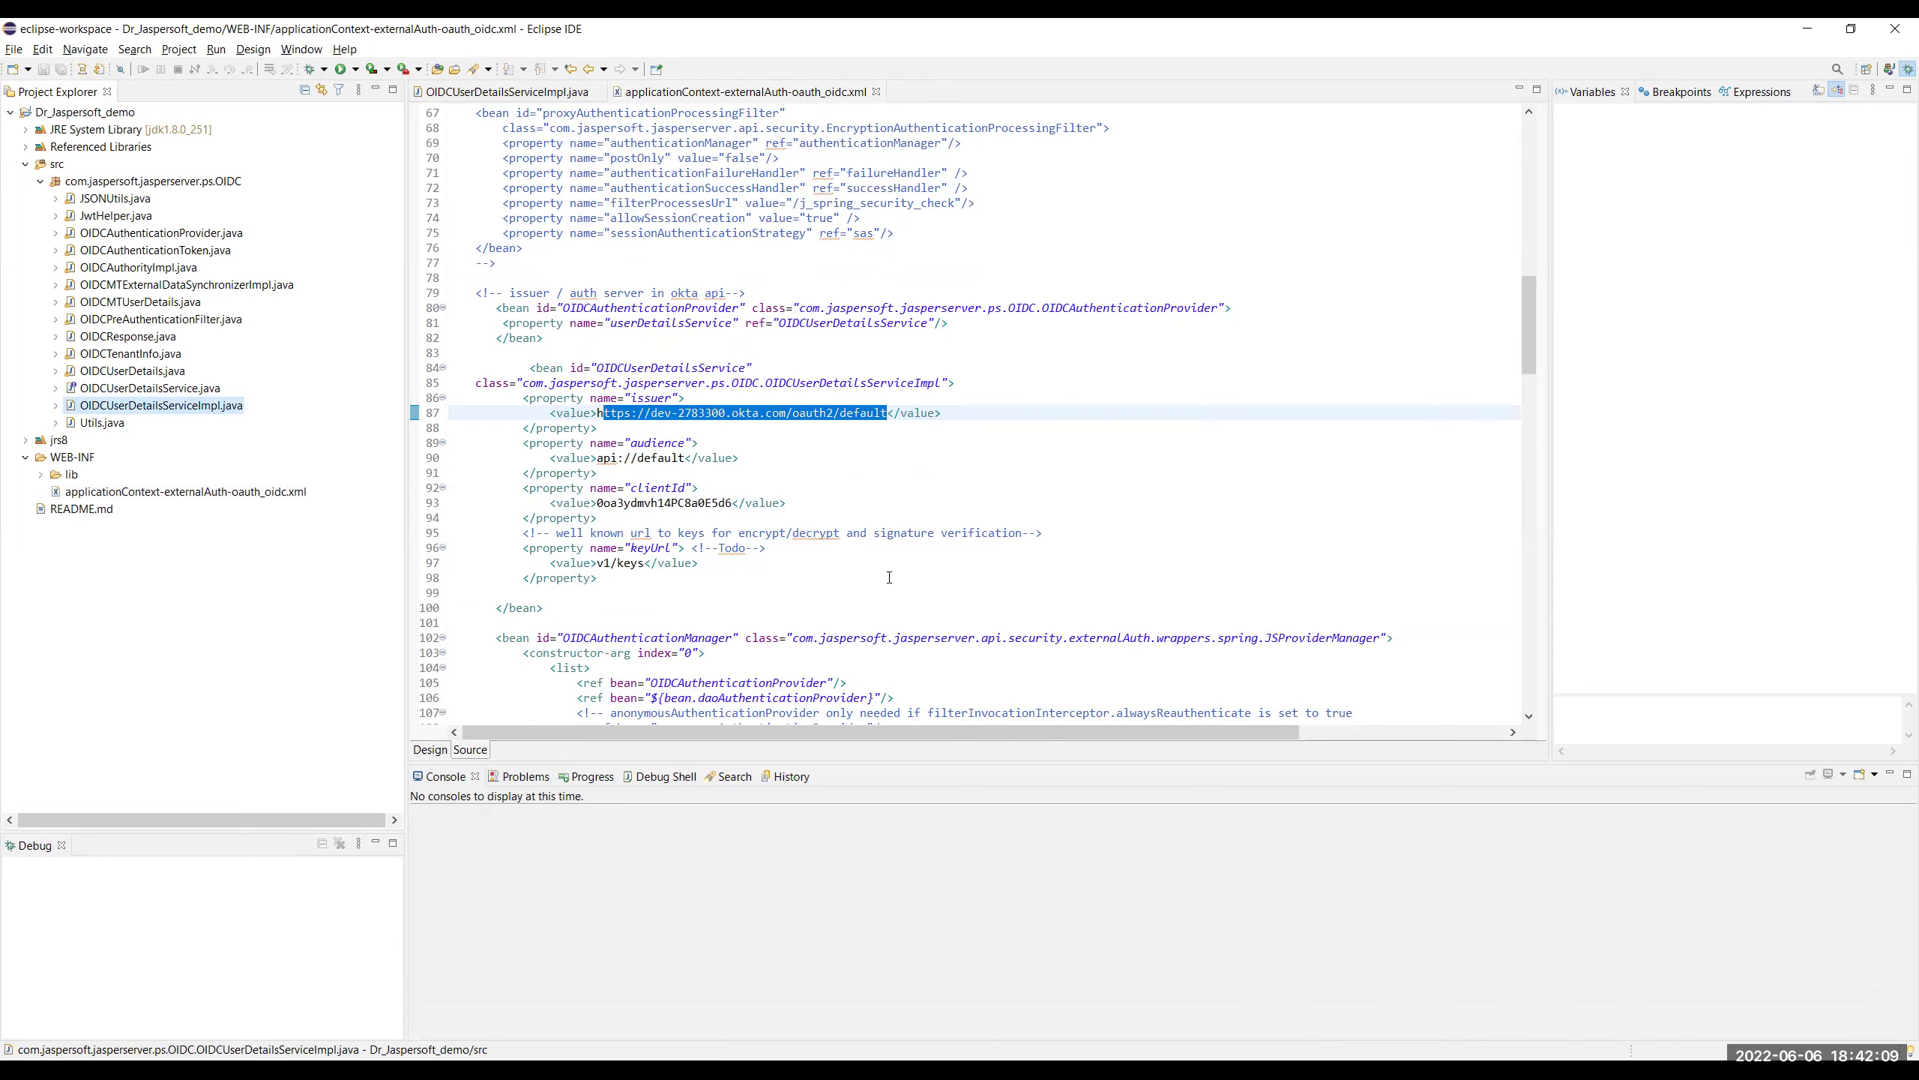
- Return to the proxyPreAuthenticatedProcessingFilter bean and highlight its fully qualified OIDCPreAuthenticationFilter class name
{"action": "scroll", "coordinate": [889, 577], "scroll_direction": "up", "scroll_amount": 8}
{"action": "scroll", "coordinate": [899, 593], "scroll_direction": "up", "scroll_amount": 12}
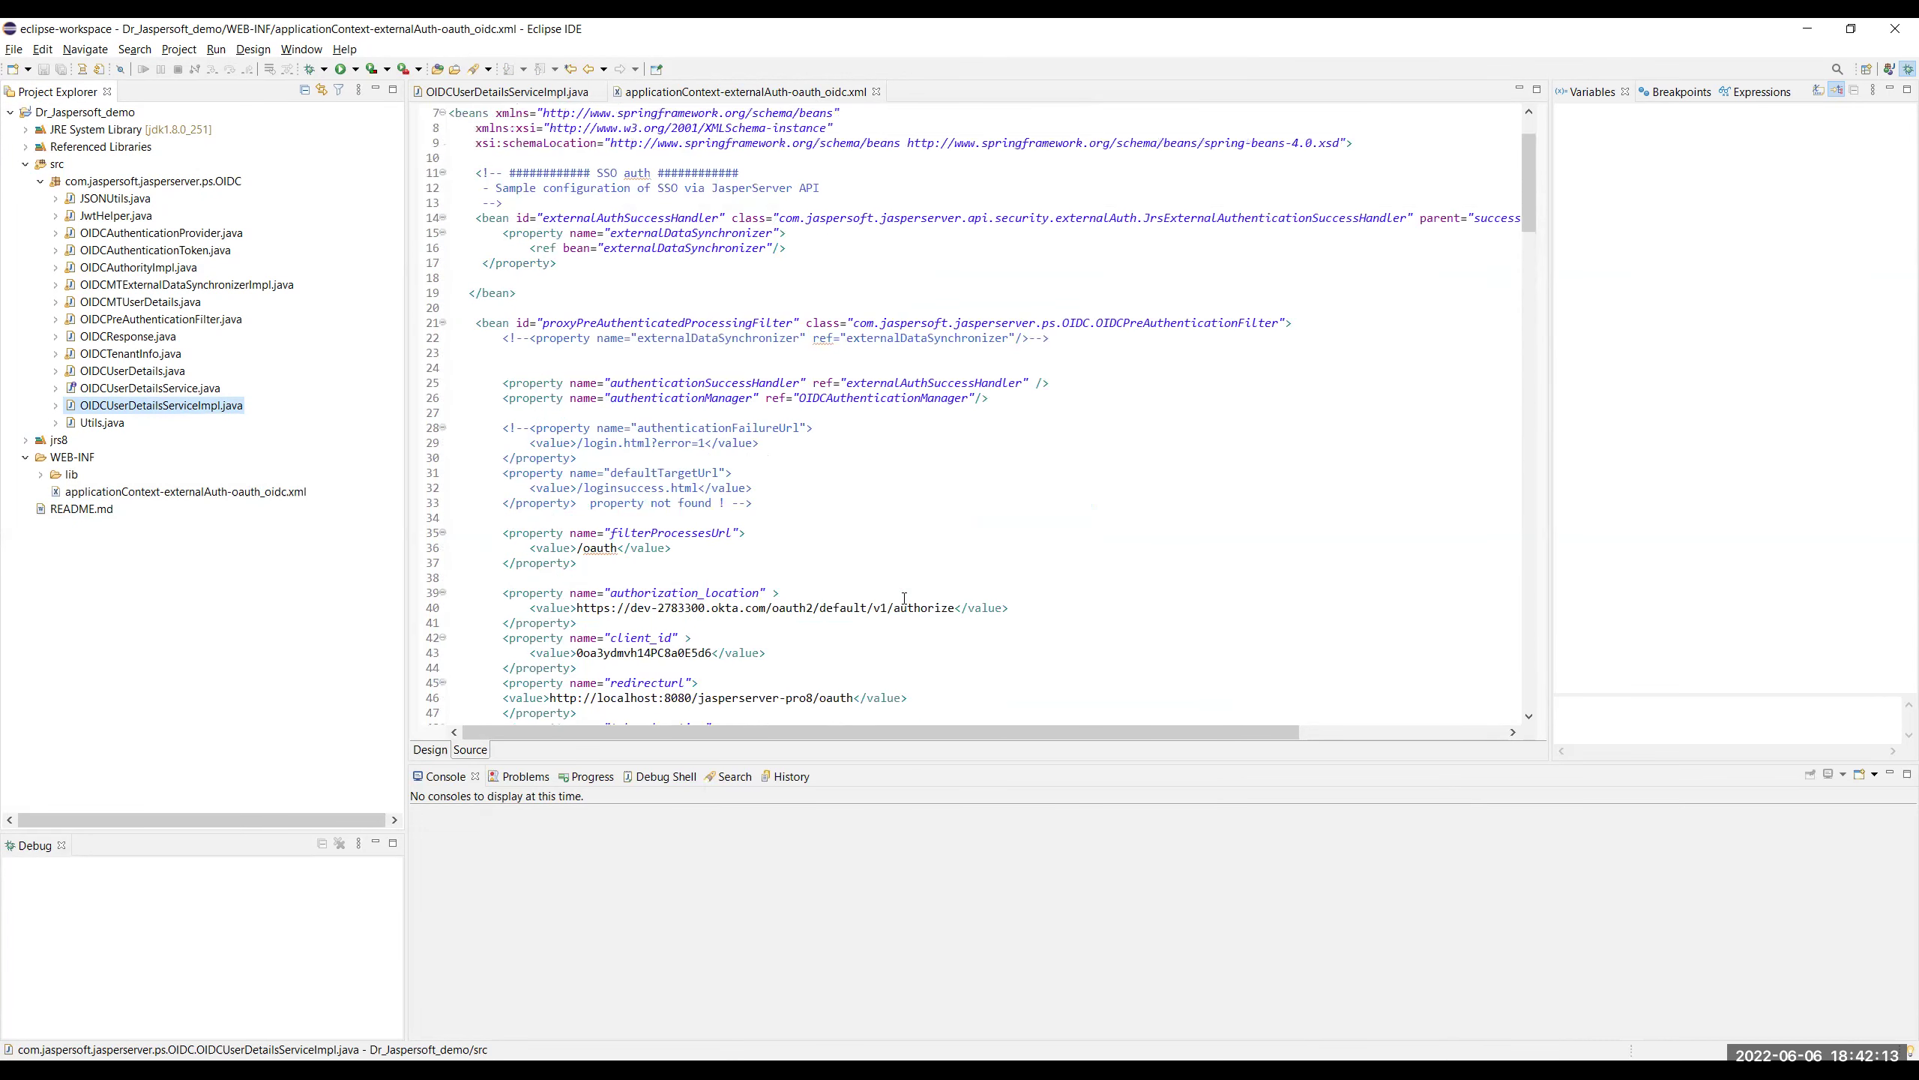
{"action": "mouse_move", "coordinate": [1029, 336]}
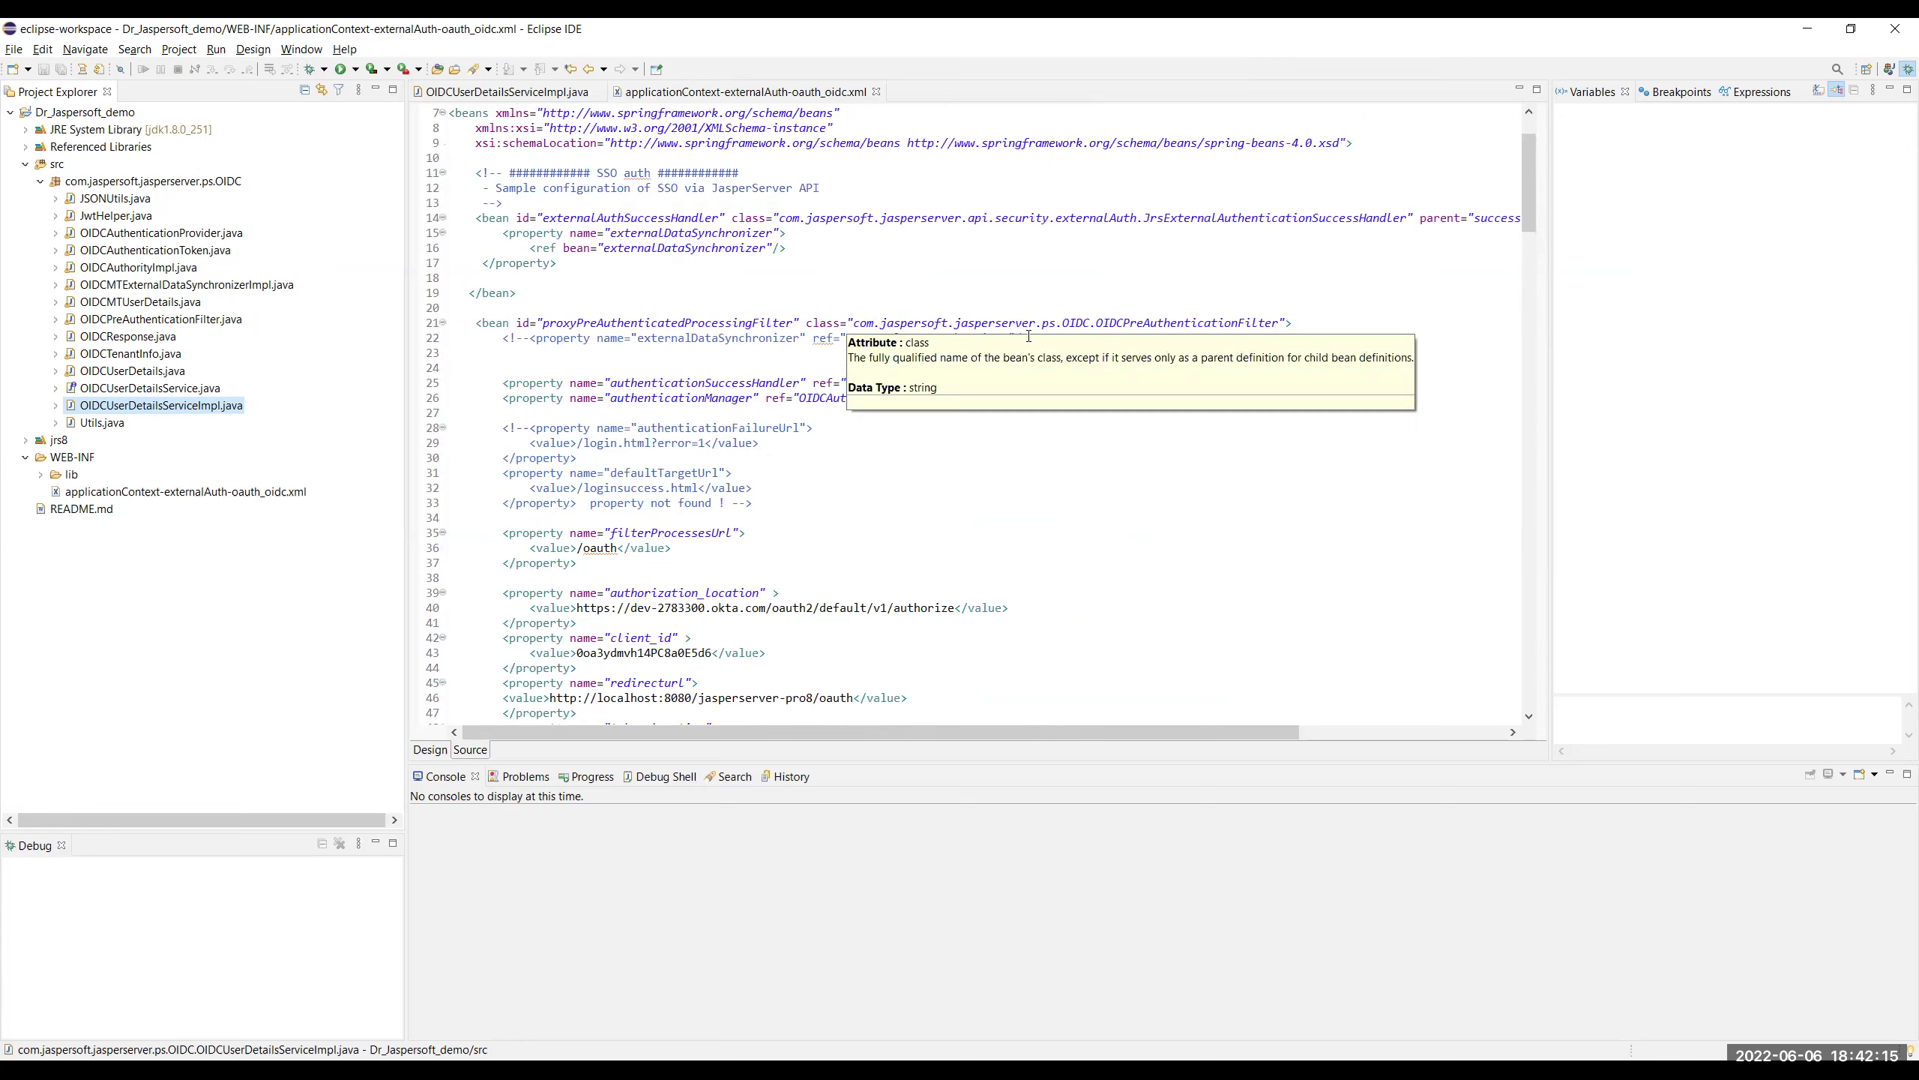
{"action": "double_click", "coordinate": [1142, 321]}
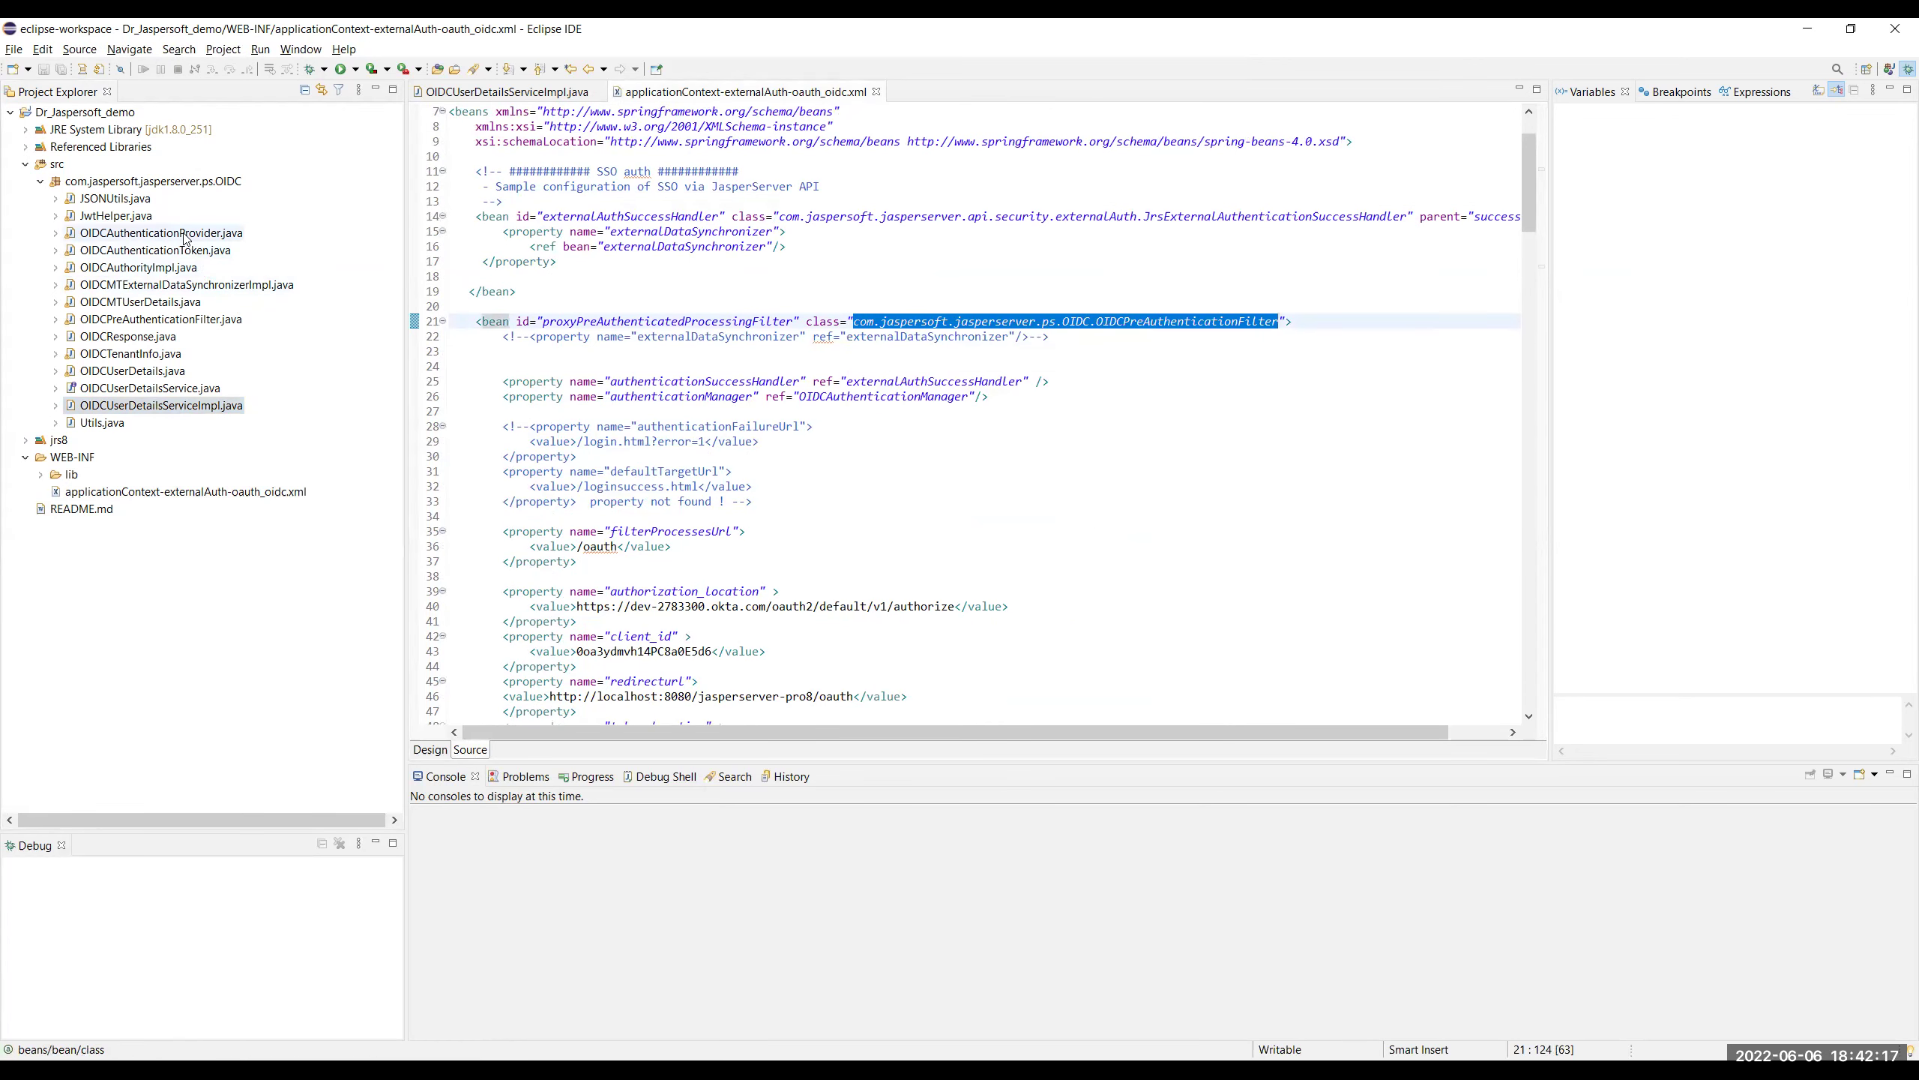
- Select OIDCPreAuthenticationFilter.java in the project and review the endpoint, client, scopes and tokenMethod properties of the proxyPreAuthenticatedProcessingFilter bean
{"action": "left_click", "coordinate": [176, 323]}
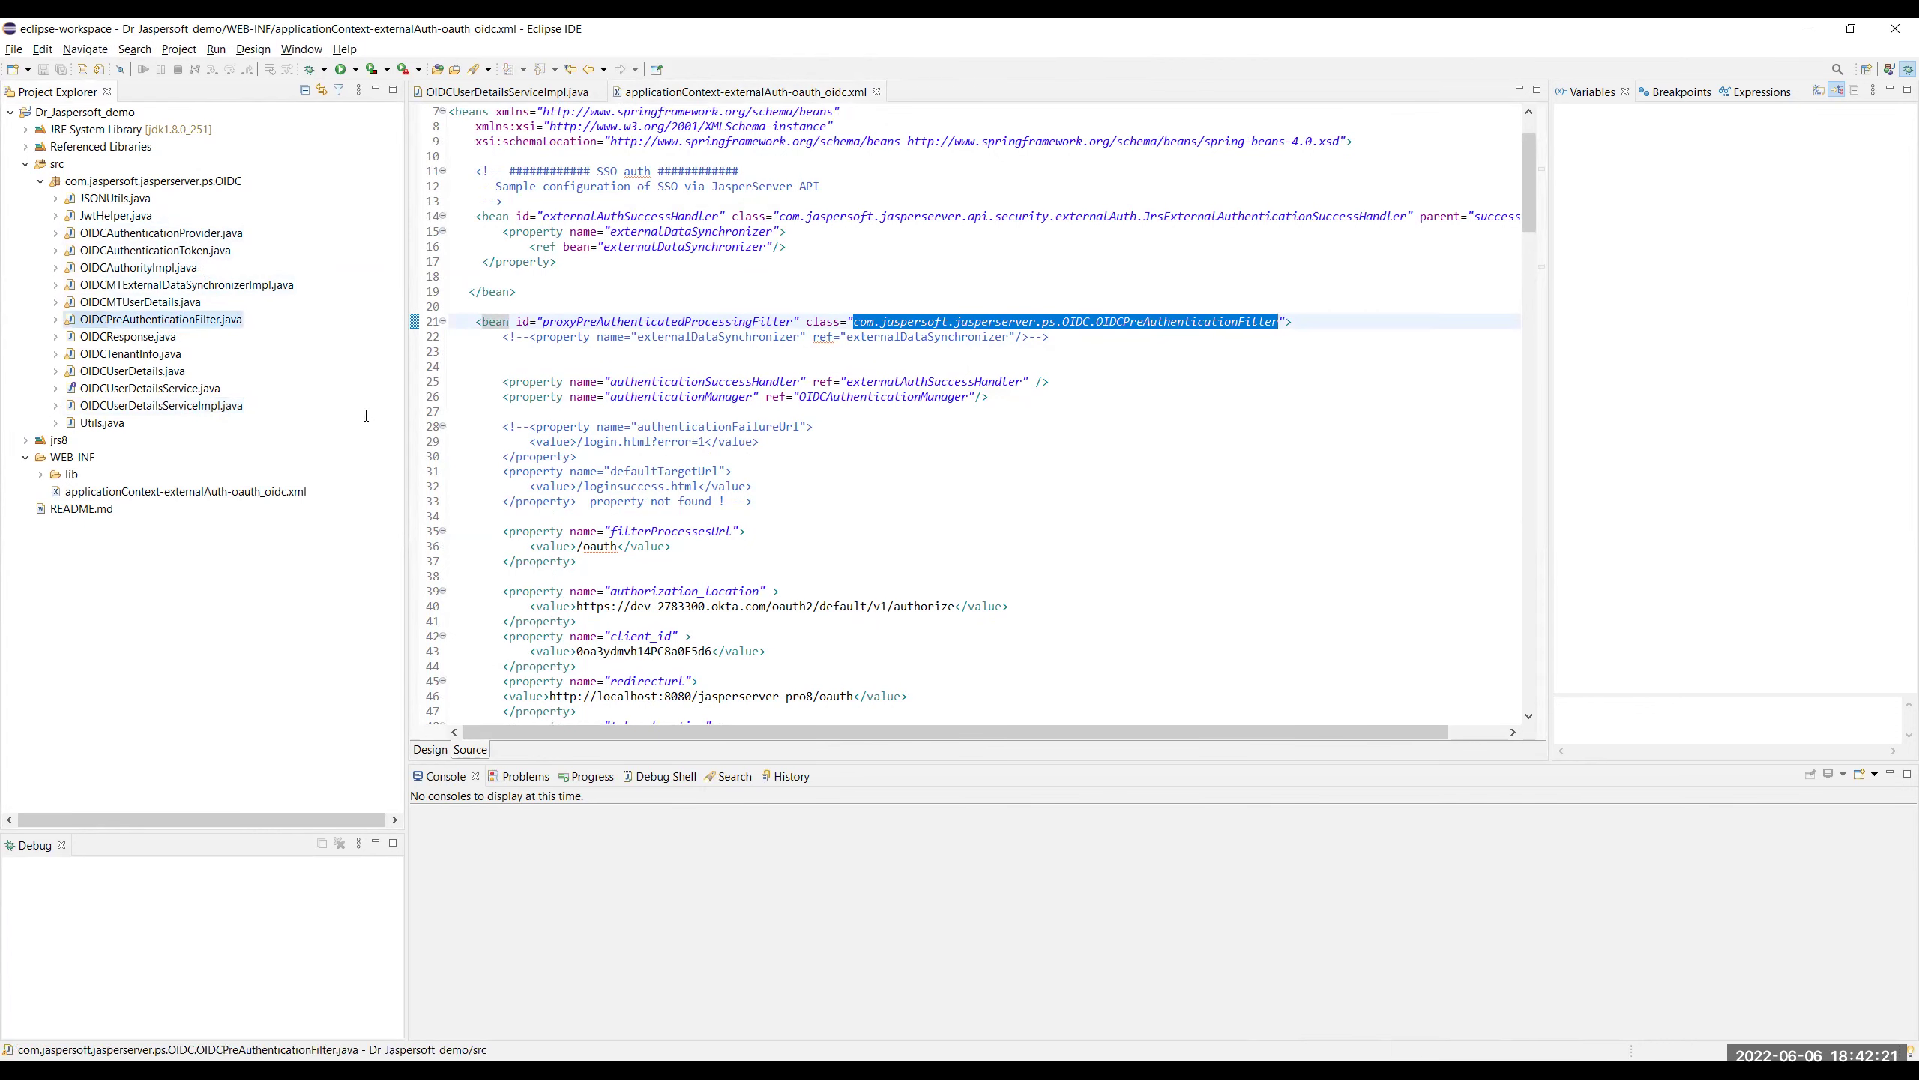
{"action": "scroll", "coordinate": [925, 444], "scroll_direction": "down", "scroll_amount": 10}
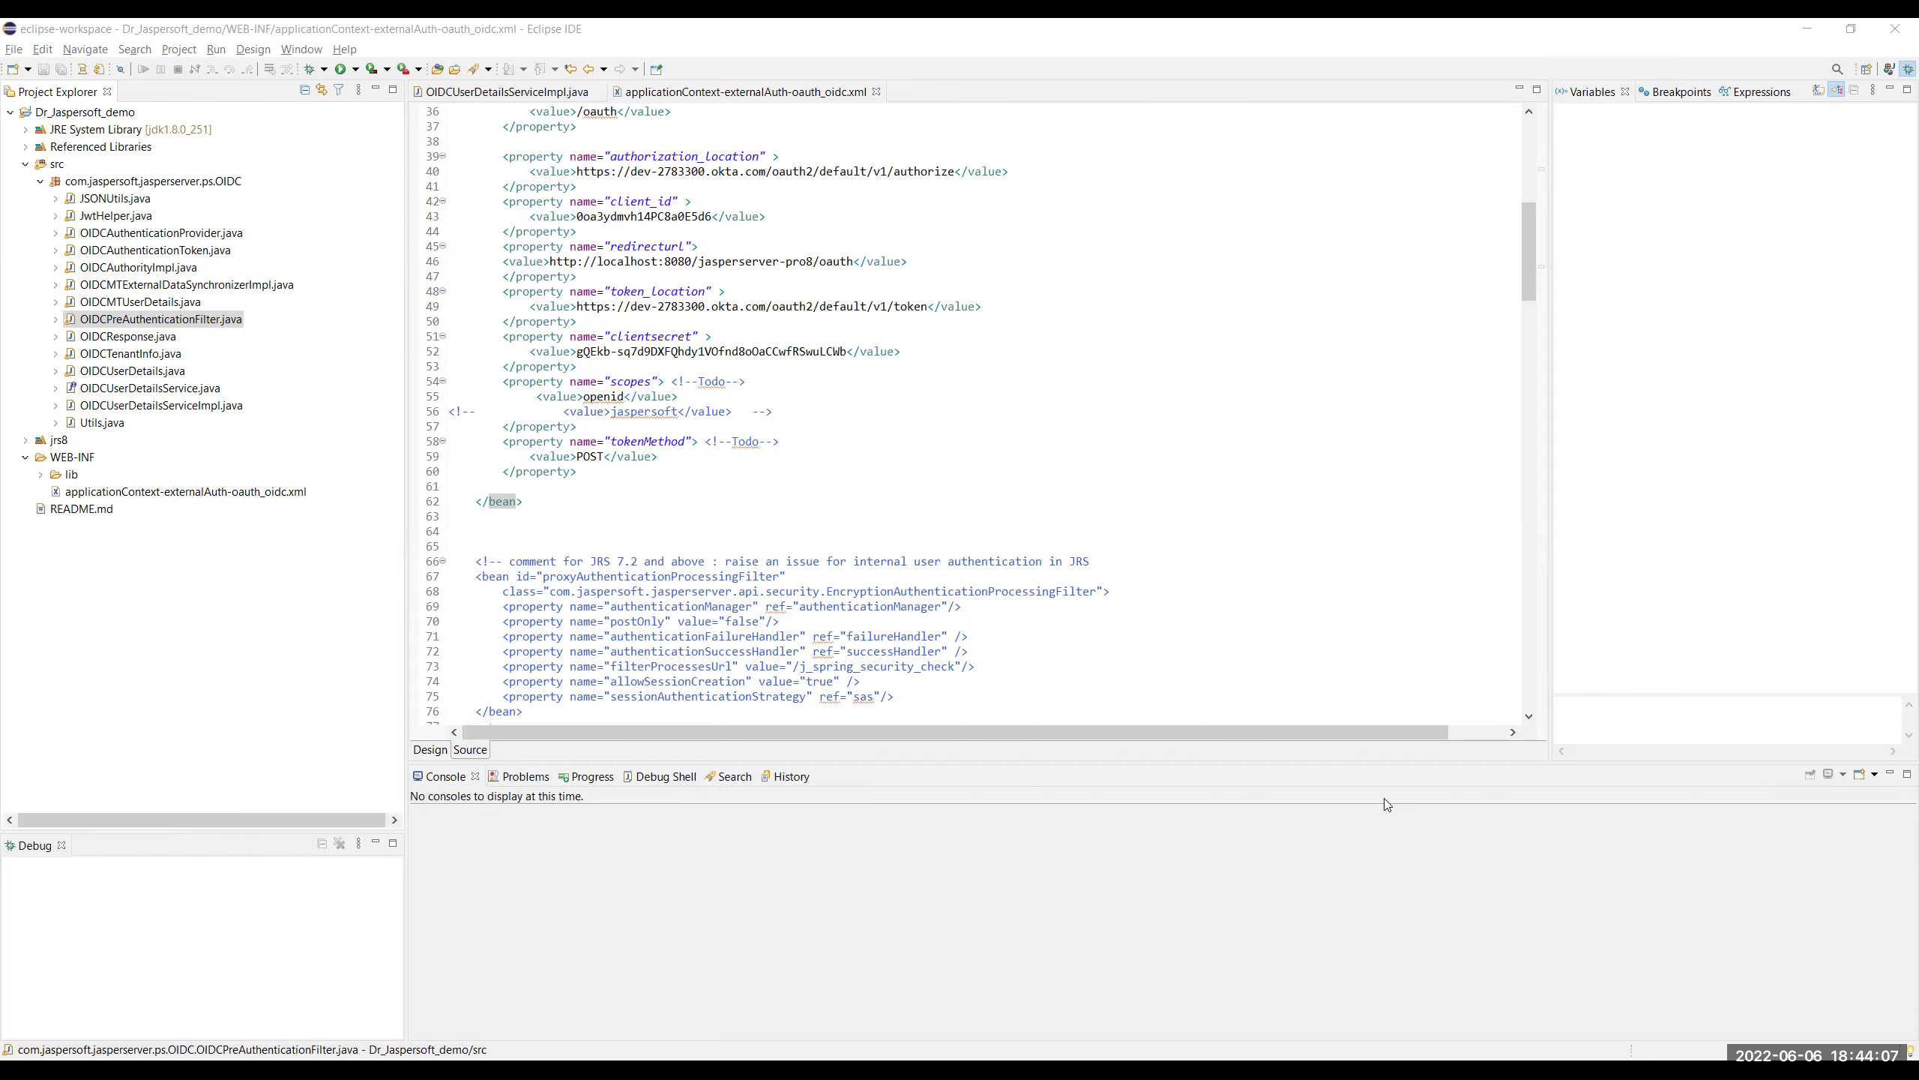
{"action": "key", "text": "alt+Tab"}
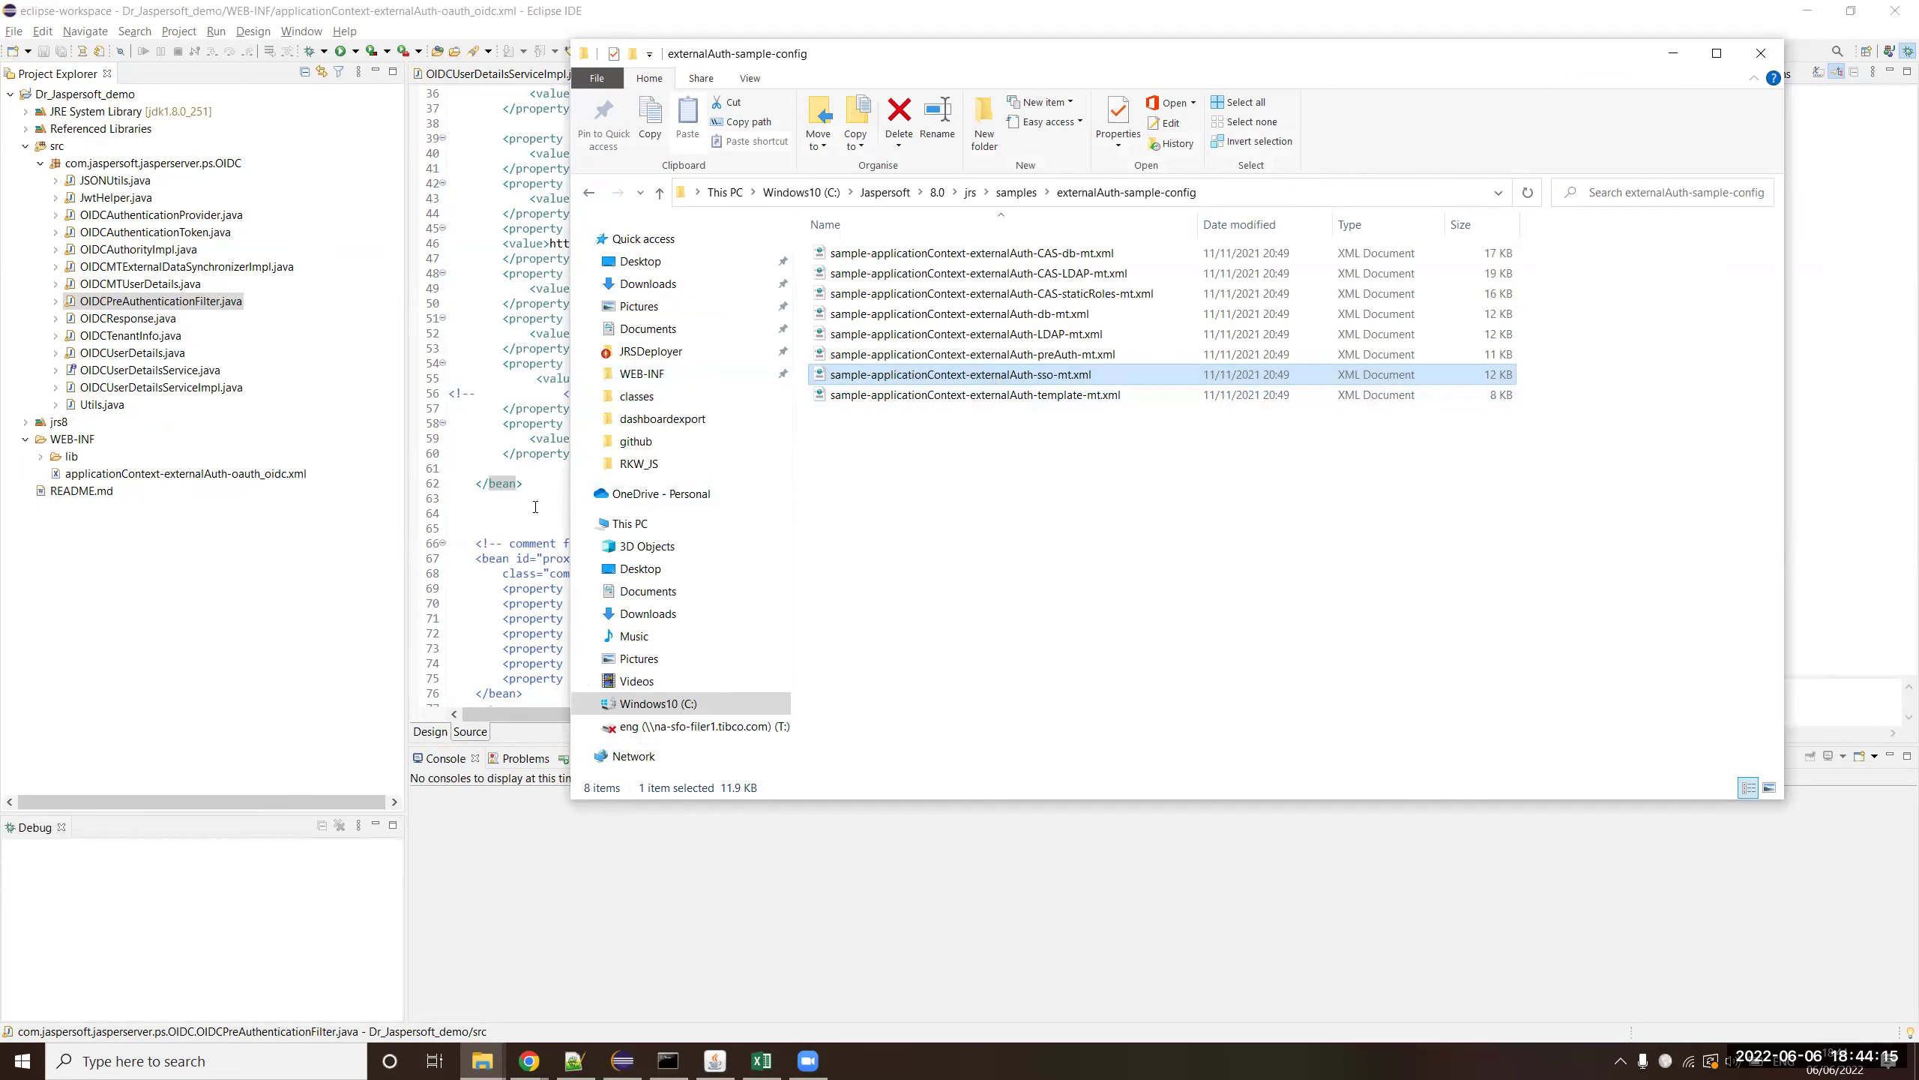
{"action": "left_click", "coordinate": [536, 507]}
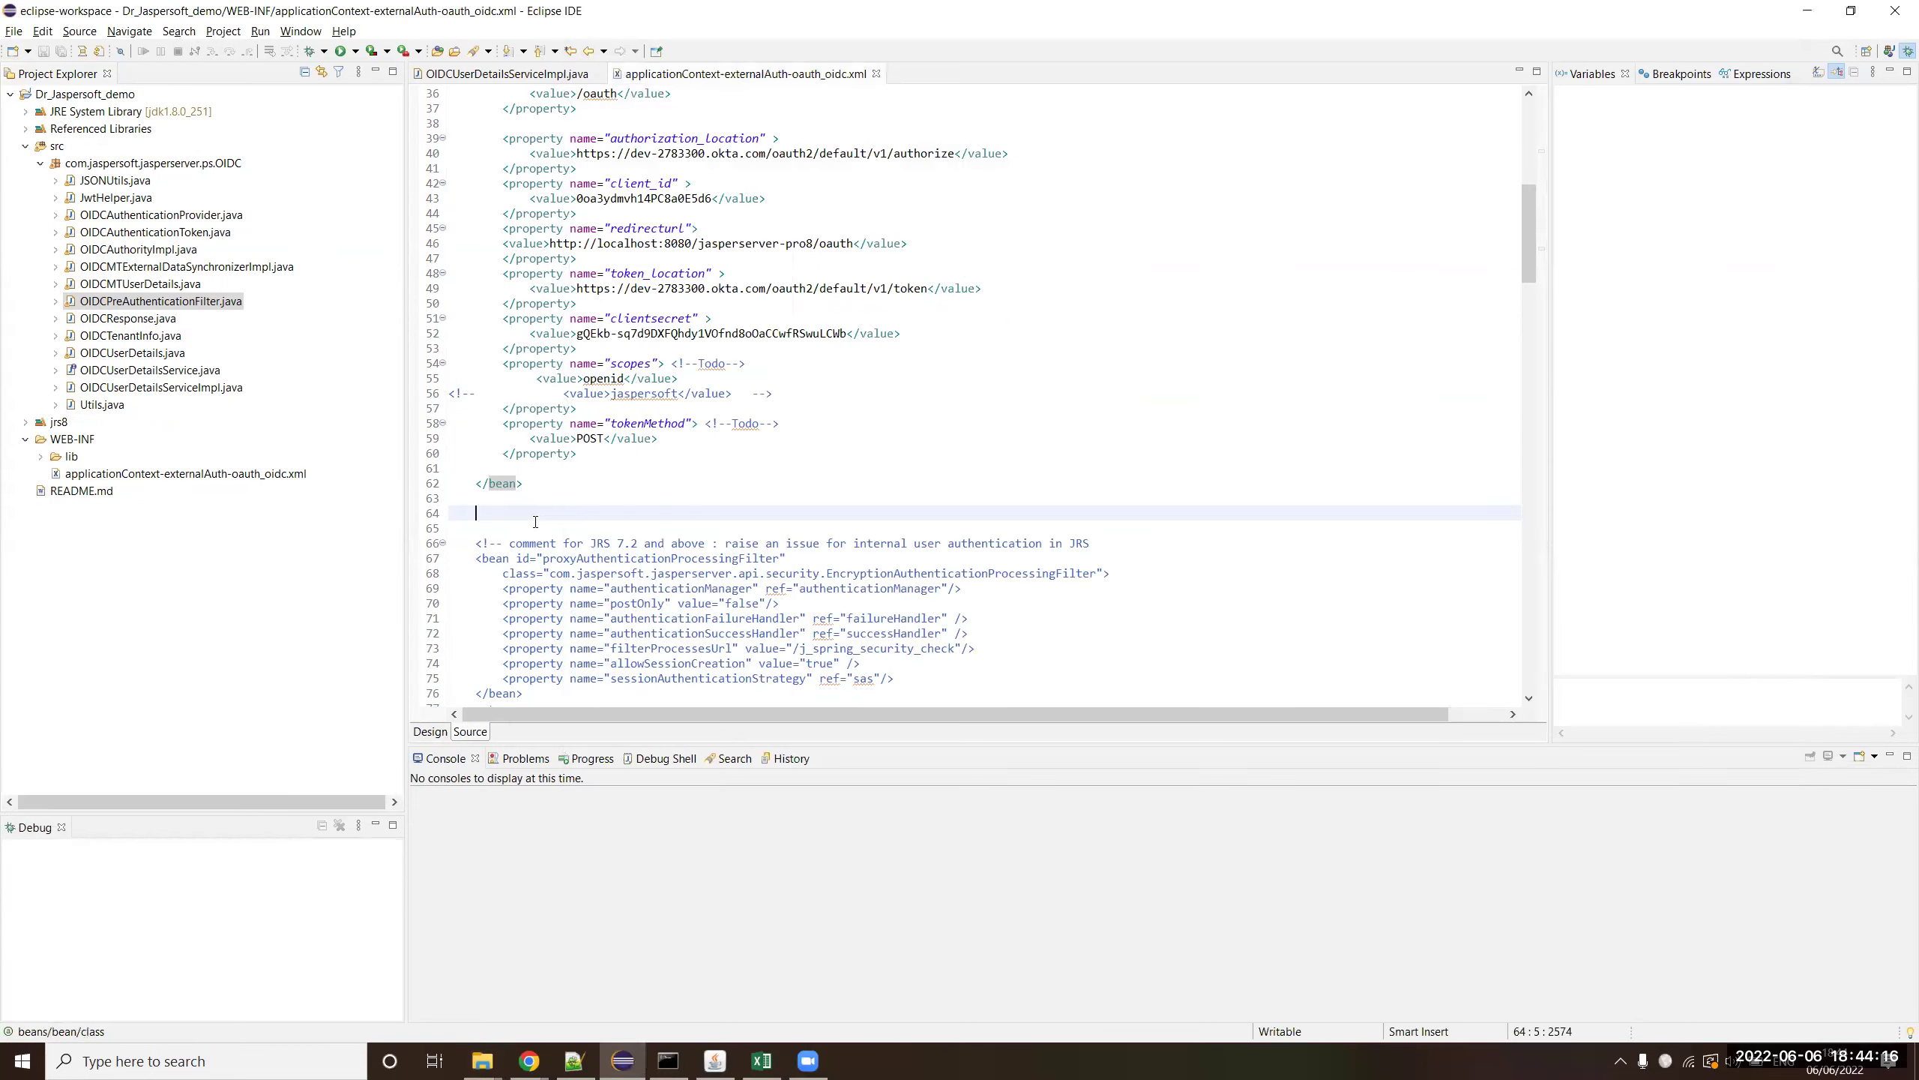
- Examine the JAR files in the WEB-INF lib folder, collapse it, and return to the external authentication XML
{"action": "left_click", "coordinate": [41, 456]}
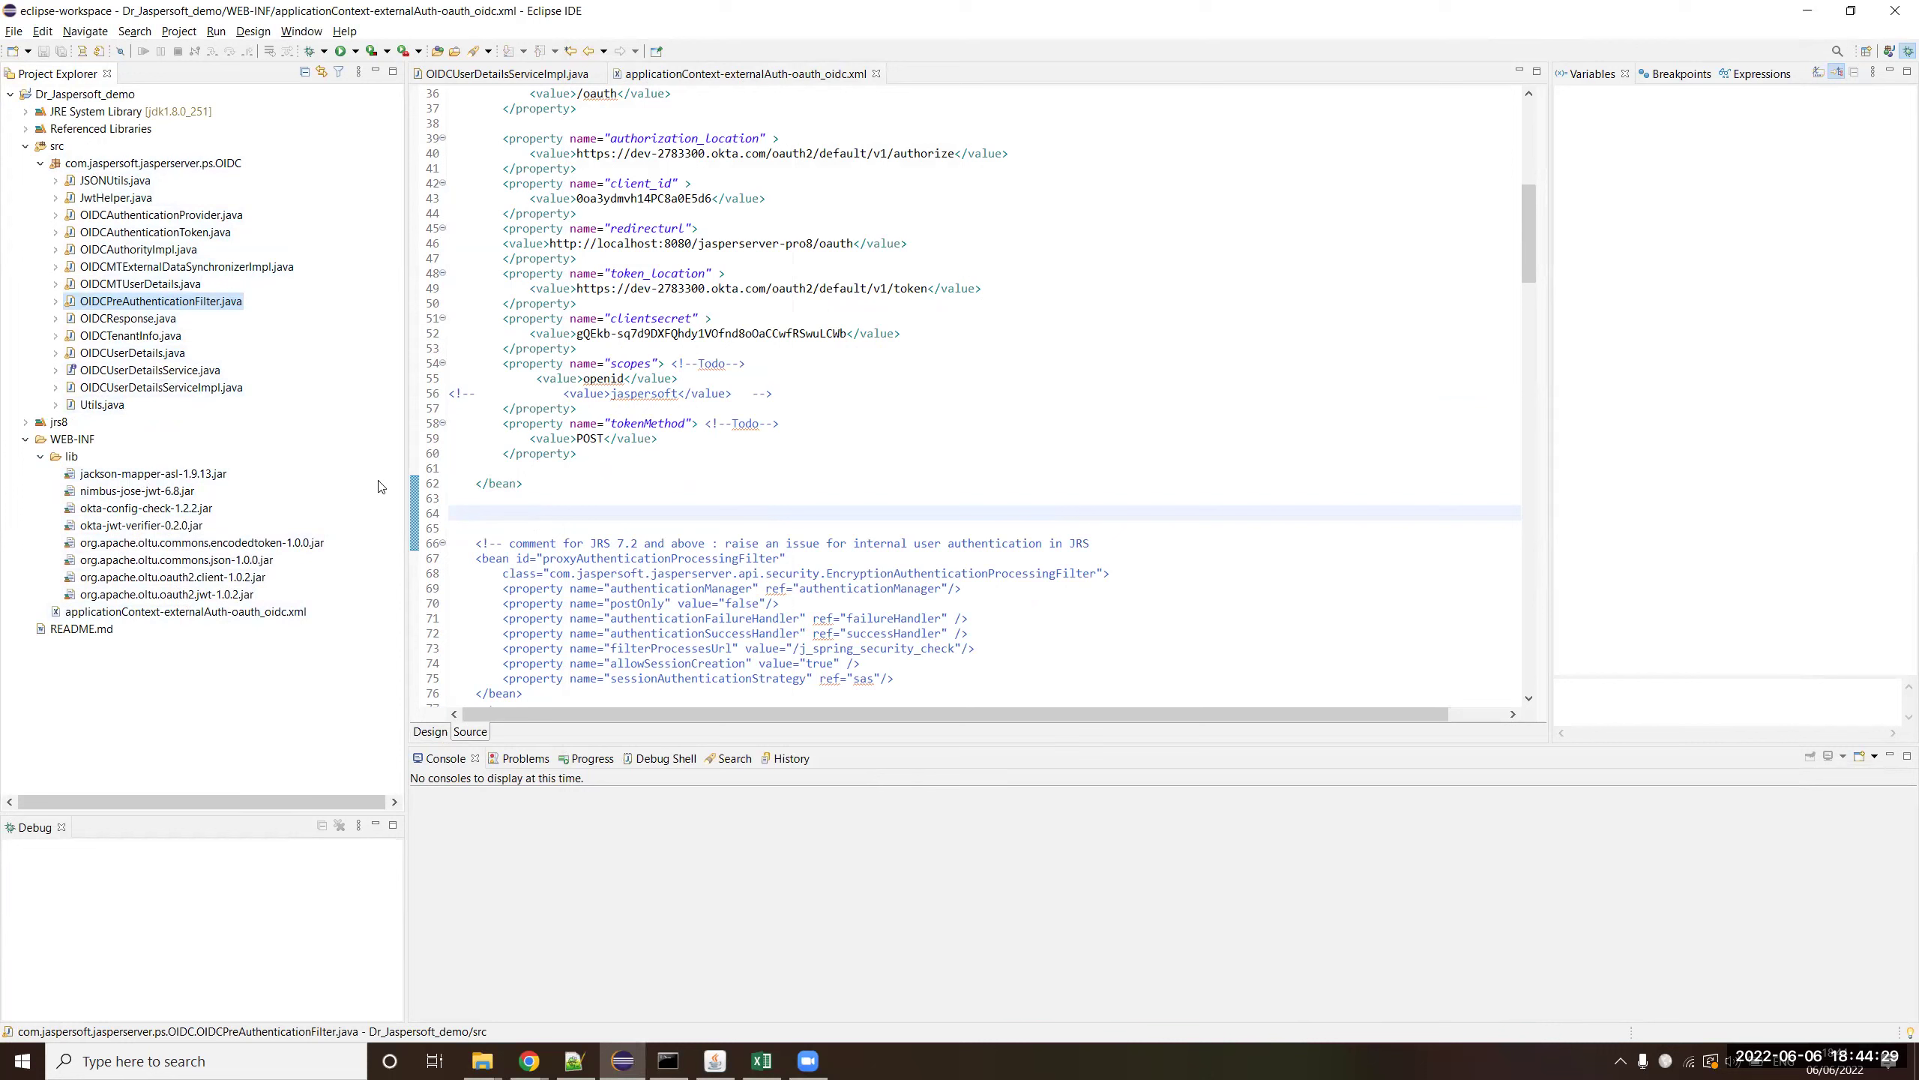
{"action": "left_click", "coordinate": [41, 456]}
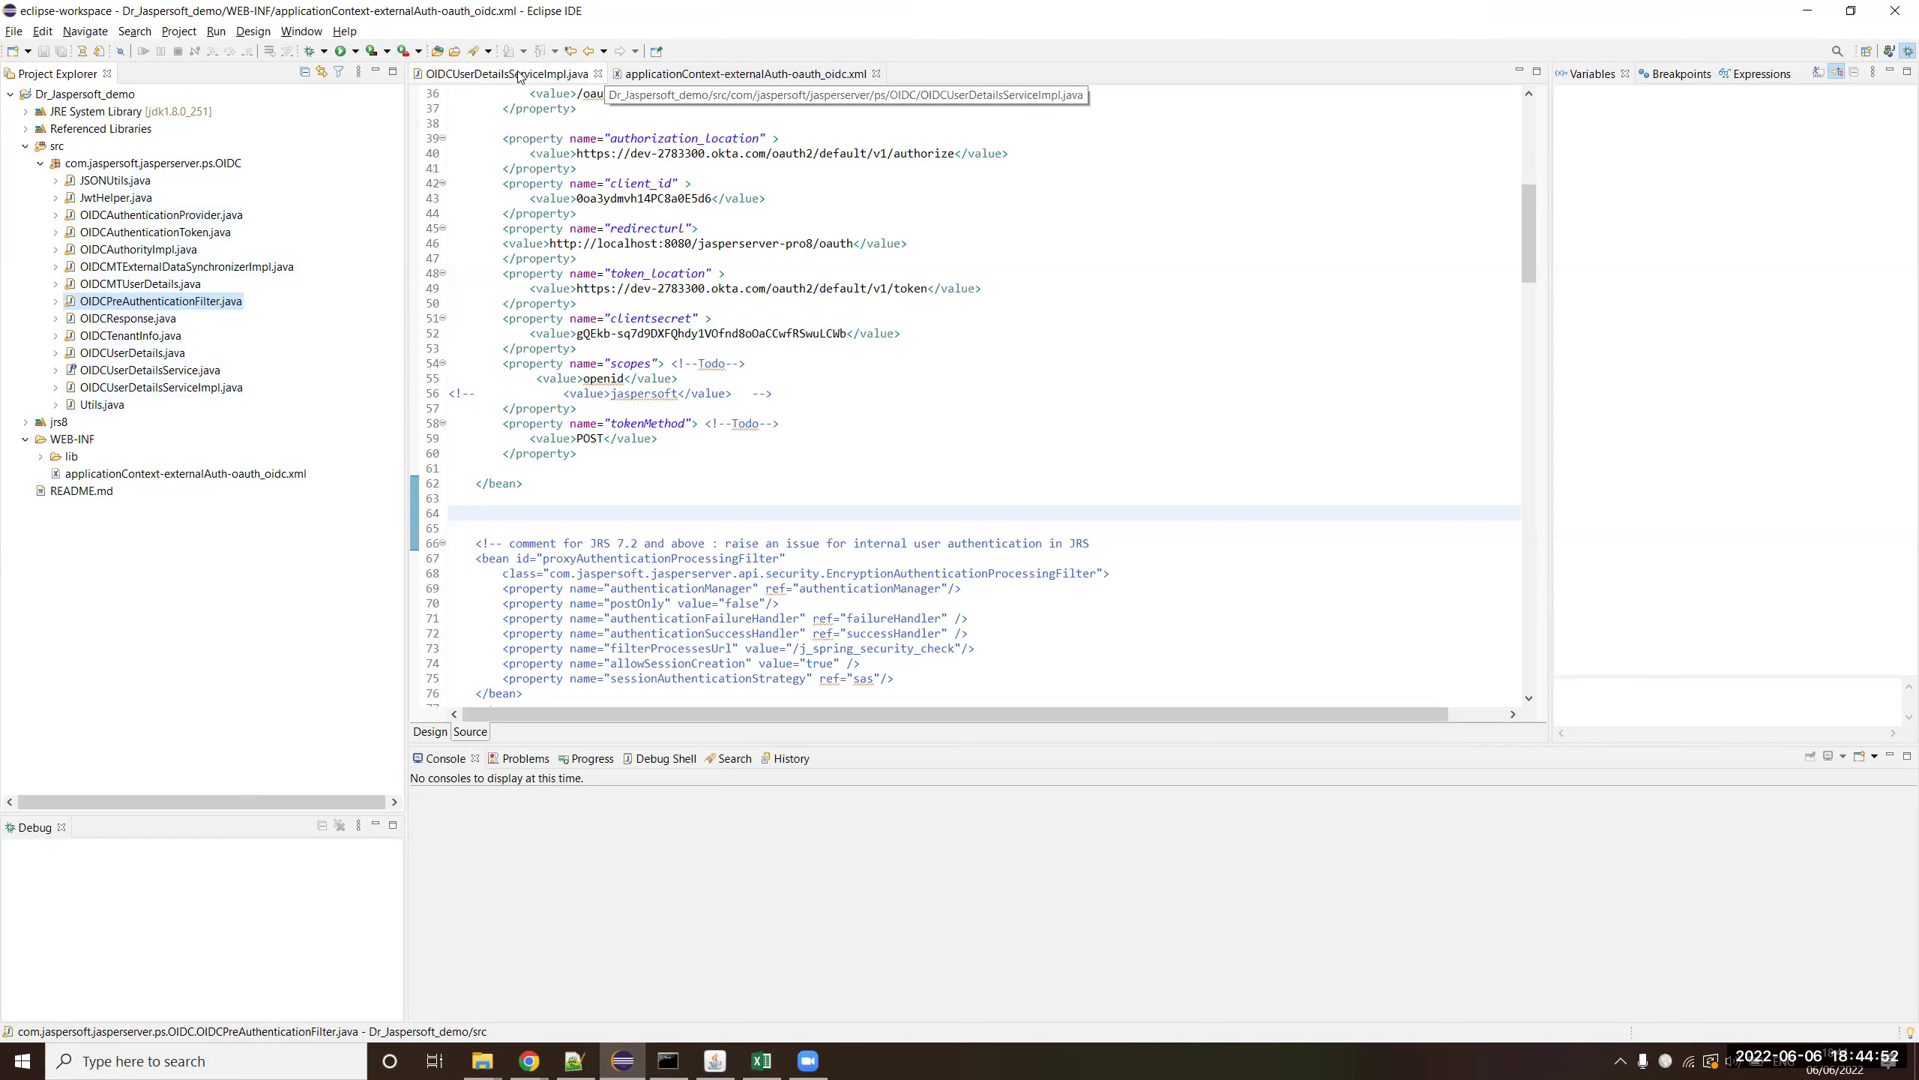
{"action": "left_click", "coordinate": [714, 74]}
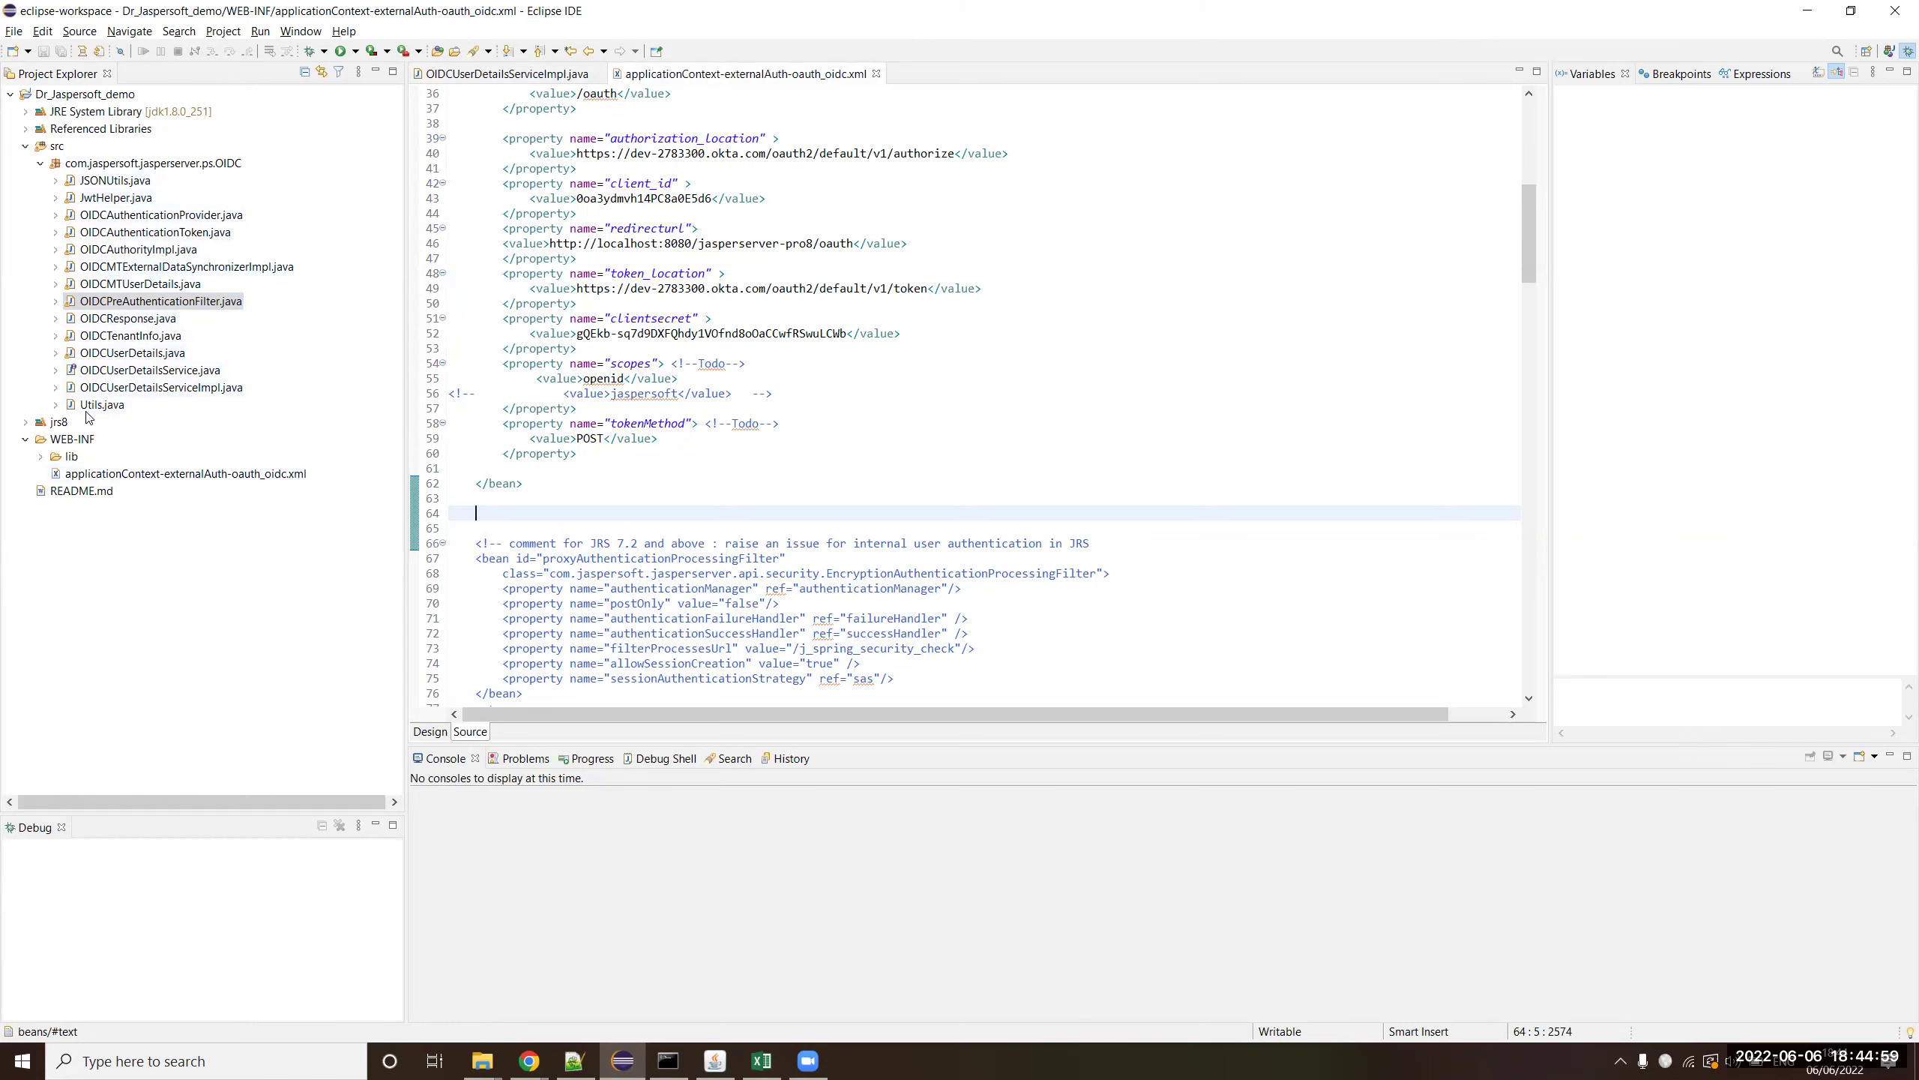
{"action": "scroll", "coordinate": [831, 464], "scroll_direction": "down", "scroll_amount": 2}
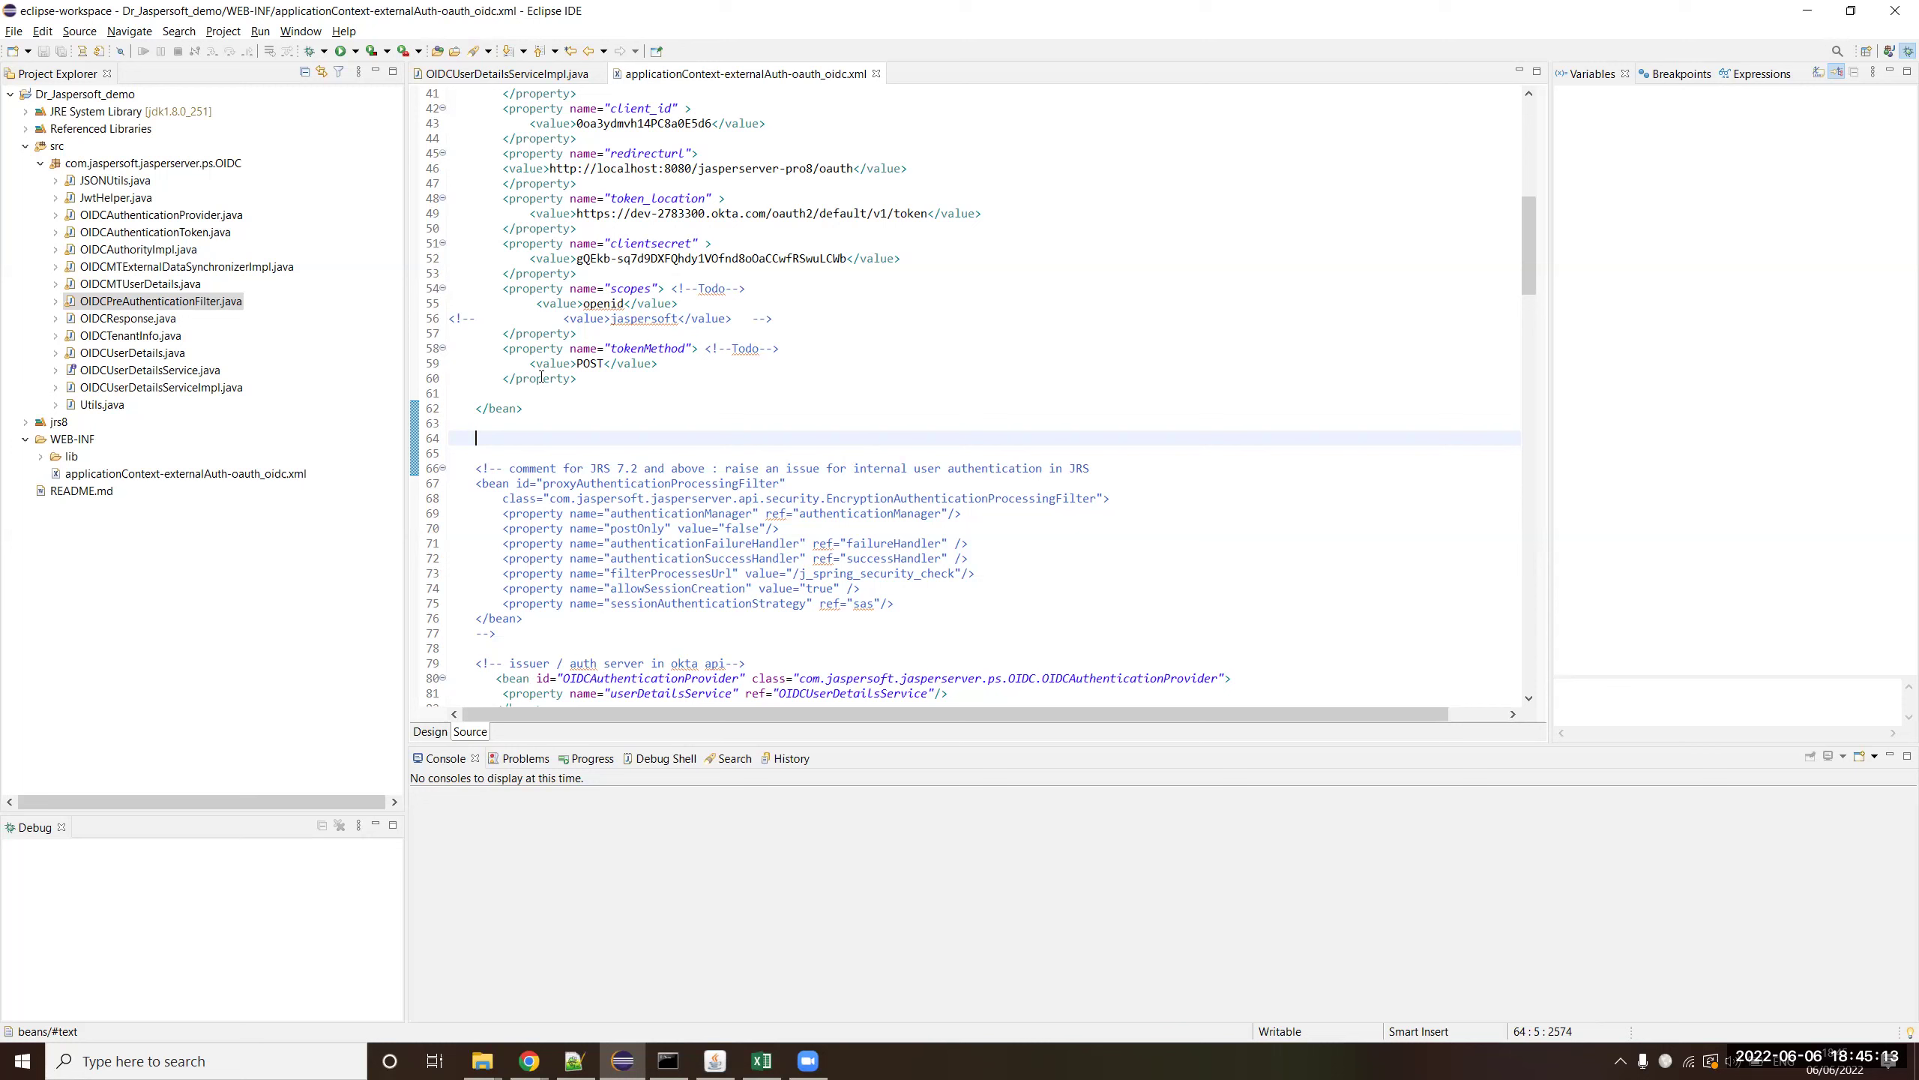
- Open OIDCUserDetailsServiceImpl.java with a narrower project pane and examine its parseUserDetails and createUserDetails methods
{"action": "left_click_drag", "start_coordinate": [408, 352], "coordinate": [358, 351]}
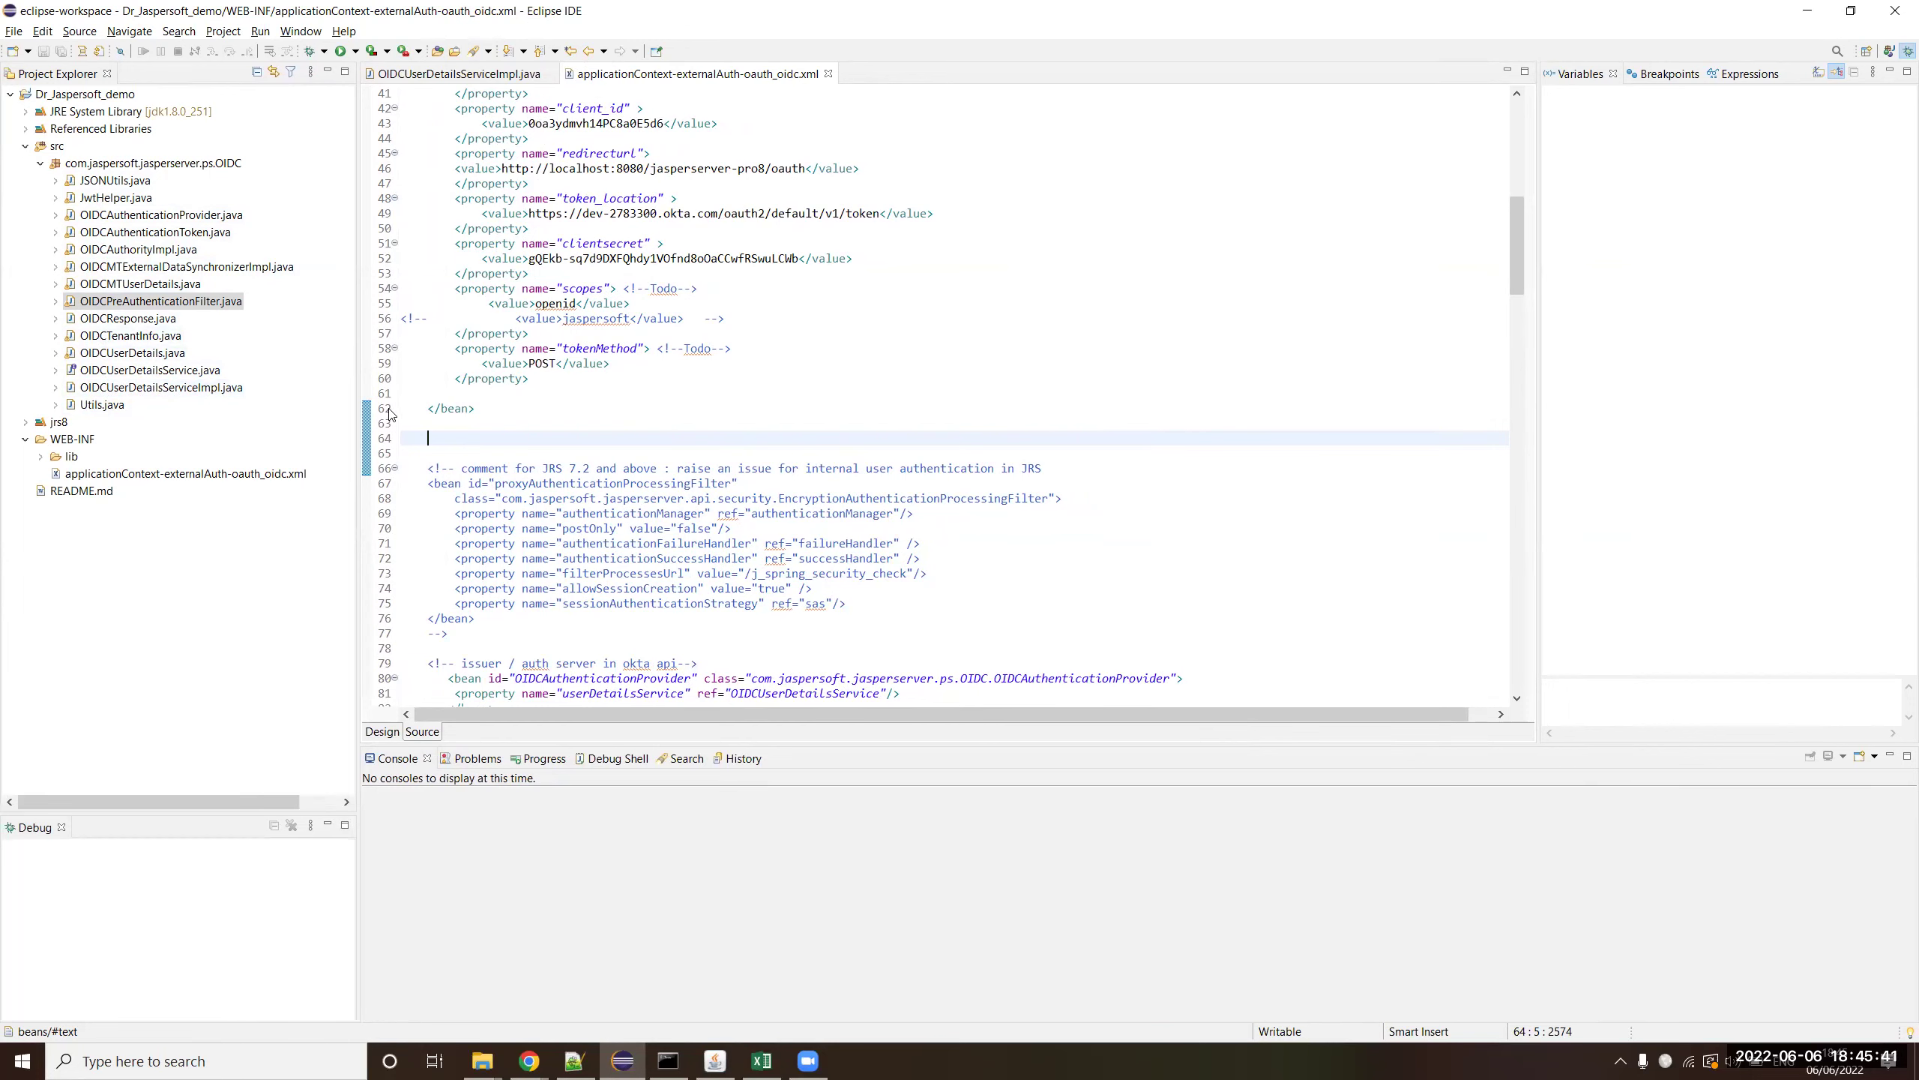
{"action": "double_click", "coordinate": [189, 387]}
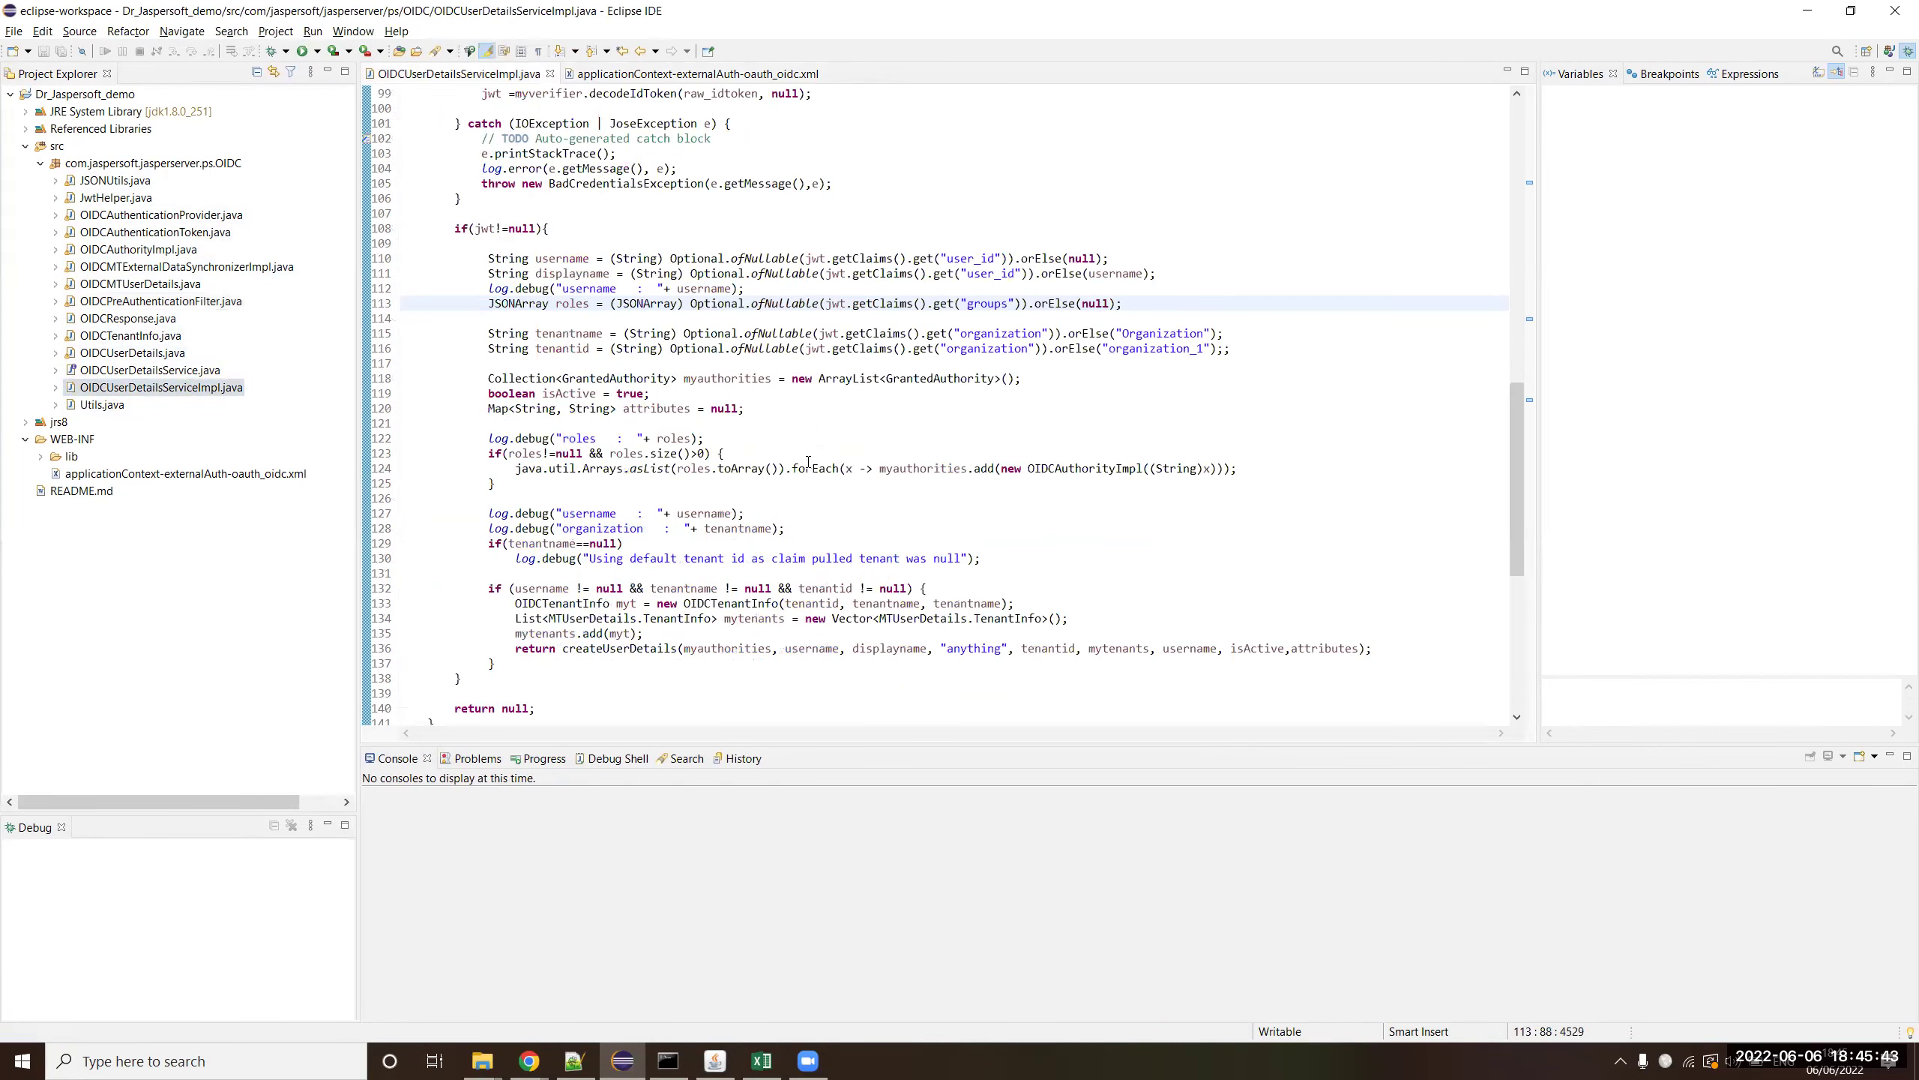
{"action": "scroll", "coordinate": [808, 461], "scroll_direction": "up", "scroll_amount": 5}
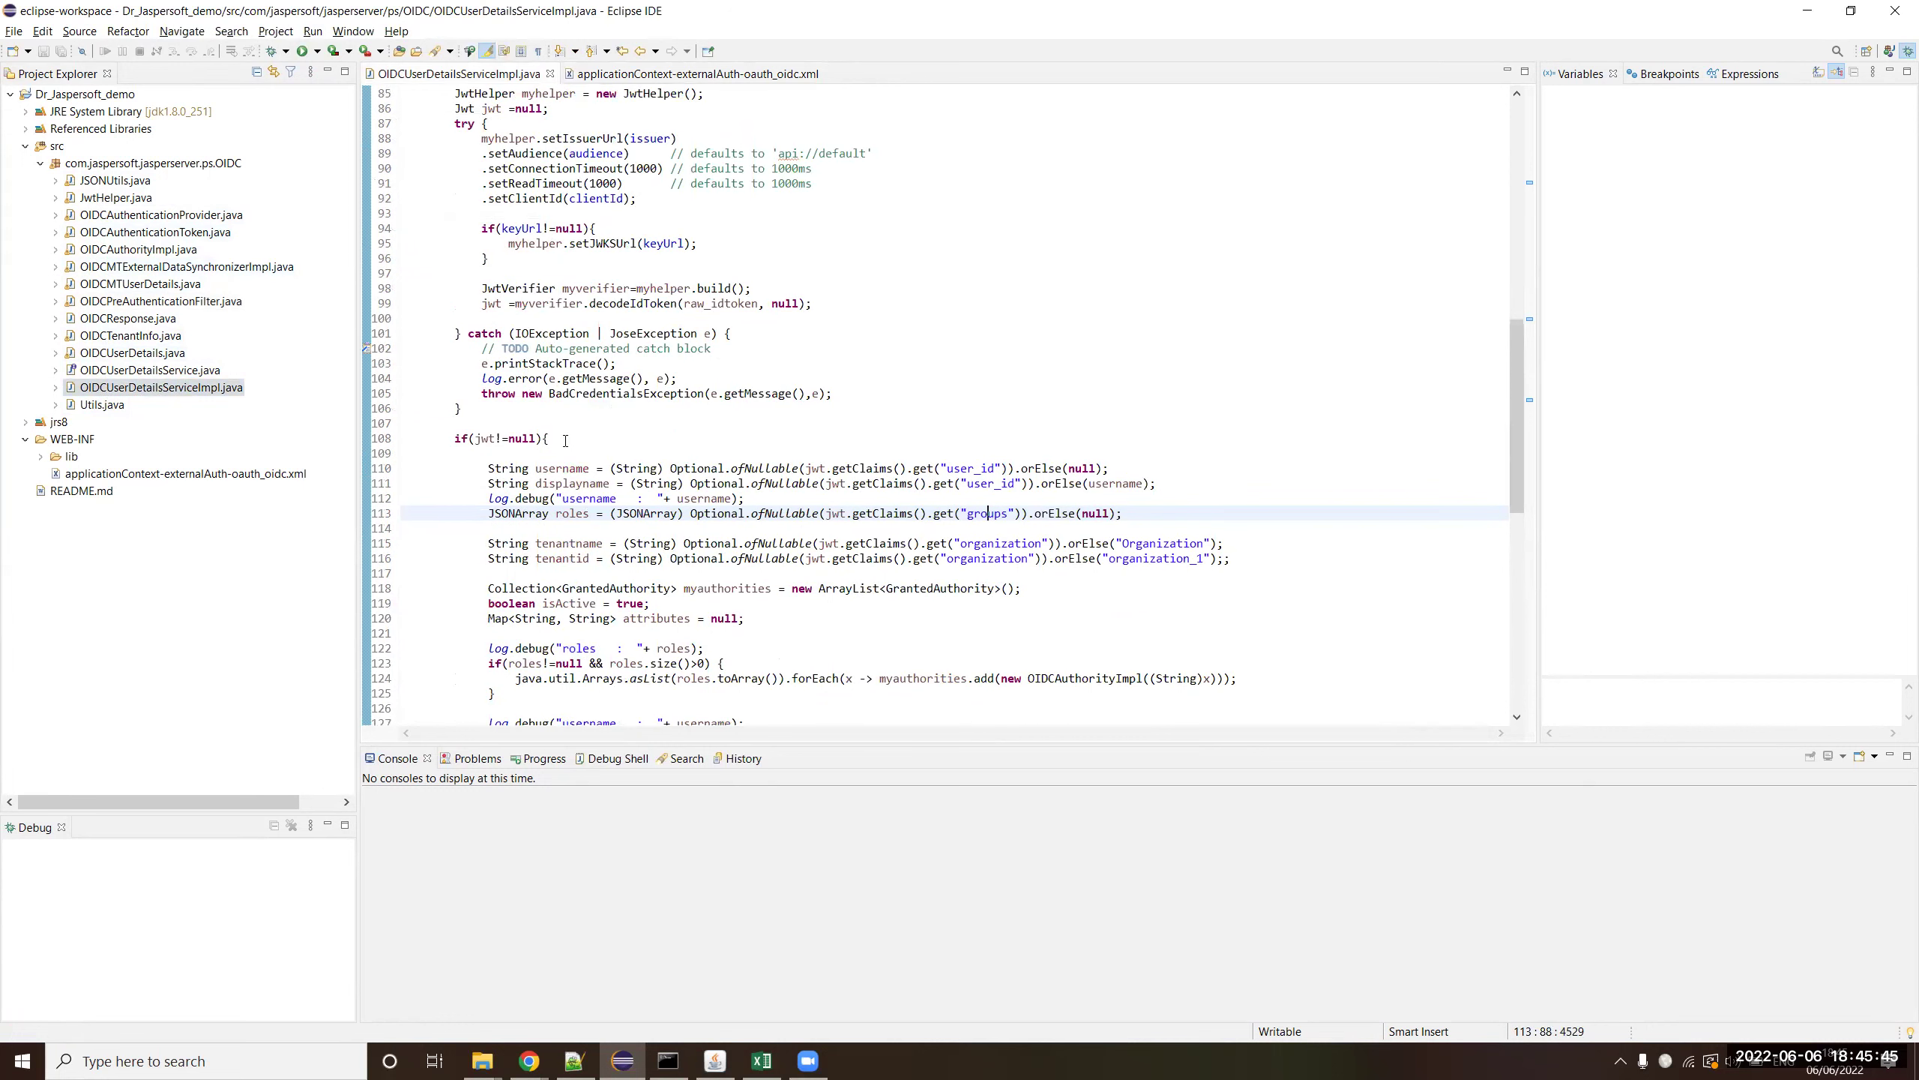
{"action": "scroll", "coordinate": [578, 476], "scroll_direction": "up", "scroll_amount": 7}
{"action": "left_click", "coordinate": [592, 378]}
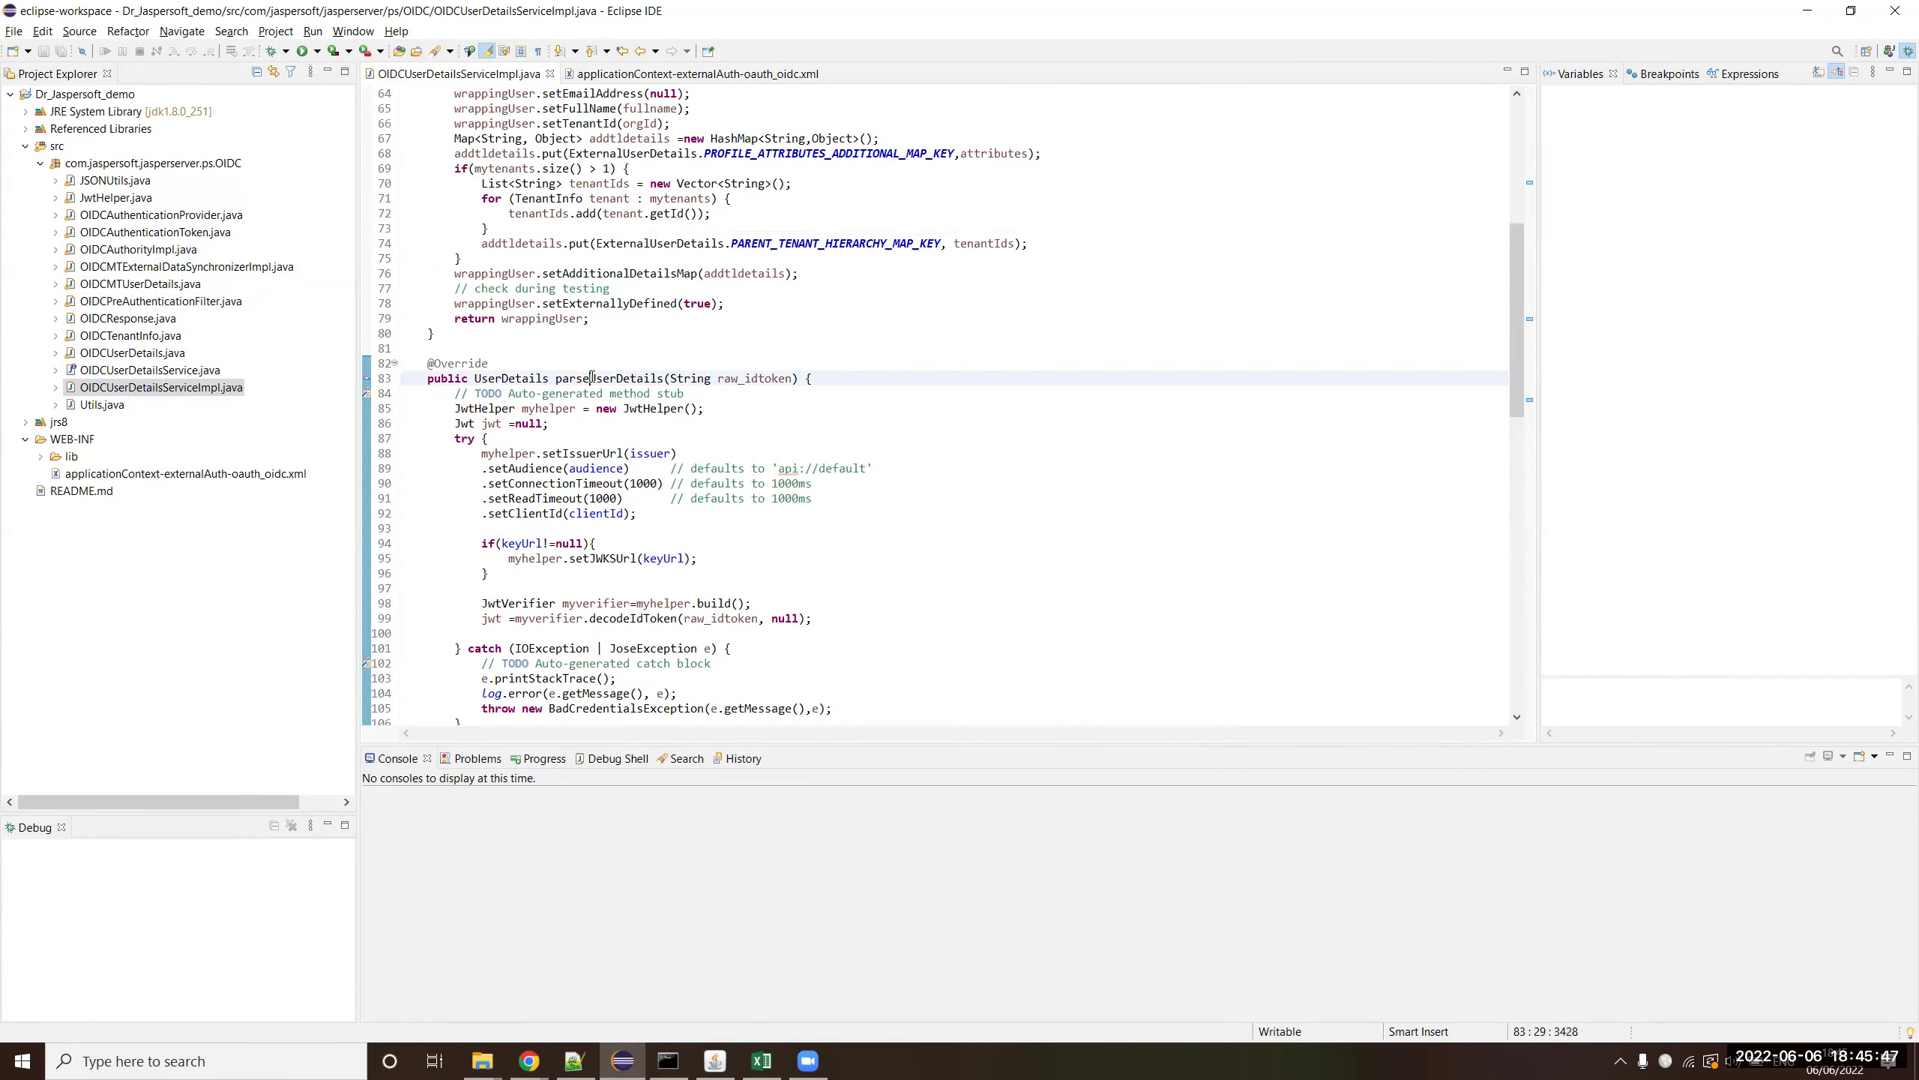
{"action": "scroll", "coordinate": [600, 326], "scroll_direction": "up", "scroll_amount": 8}
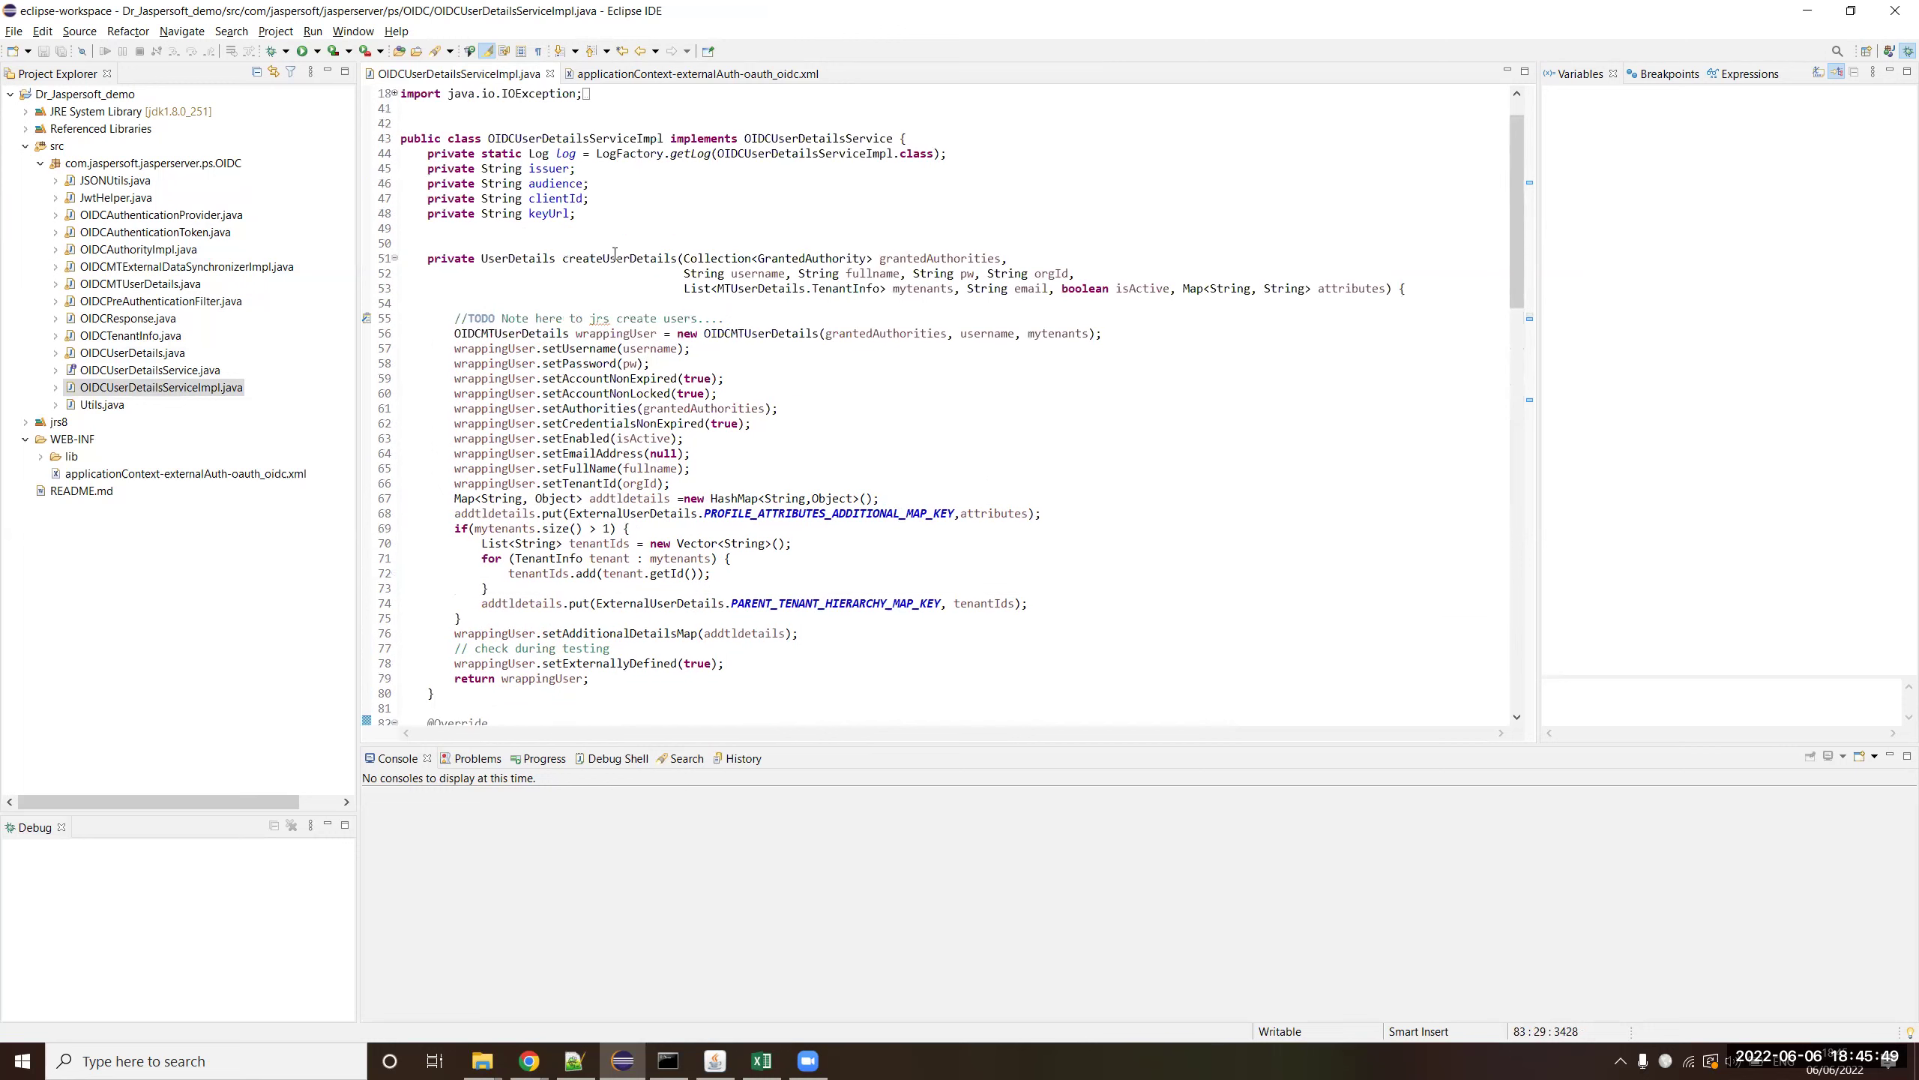
{"action": "scroll", "coordinate": [574, 454], "scroll_direction": "down", "scroll_amount": 3}
{"action": "scroll", "coordinate": [505, 556], "scroll_direction": "up", "scroll_amount": 1}
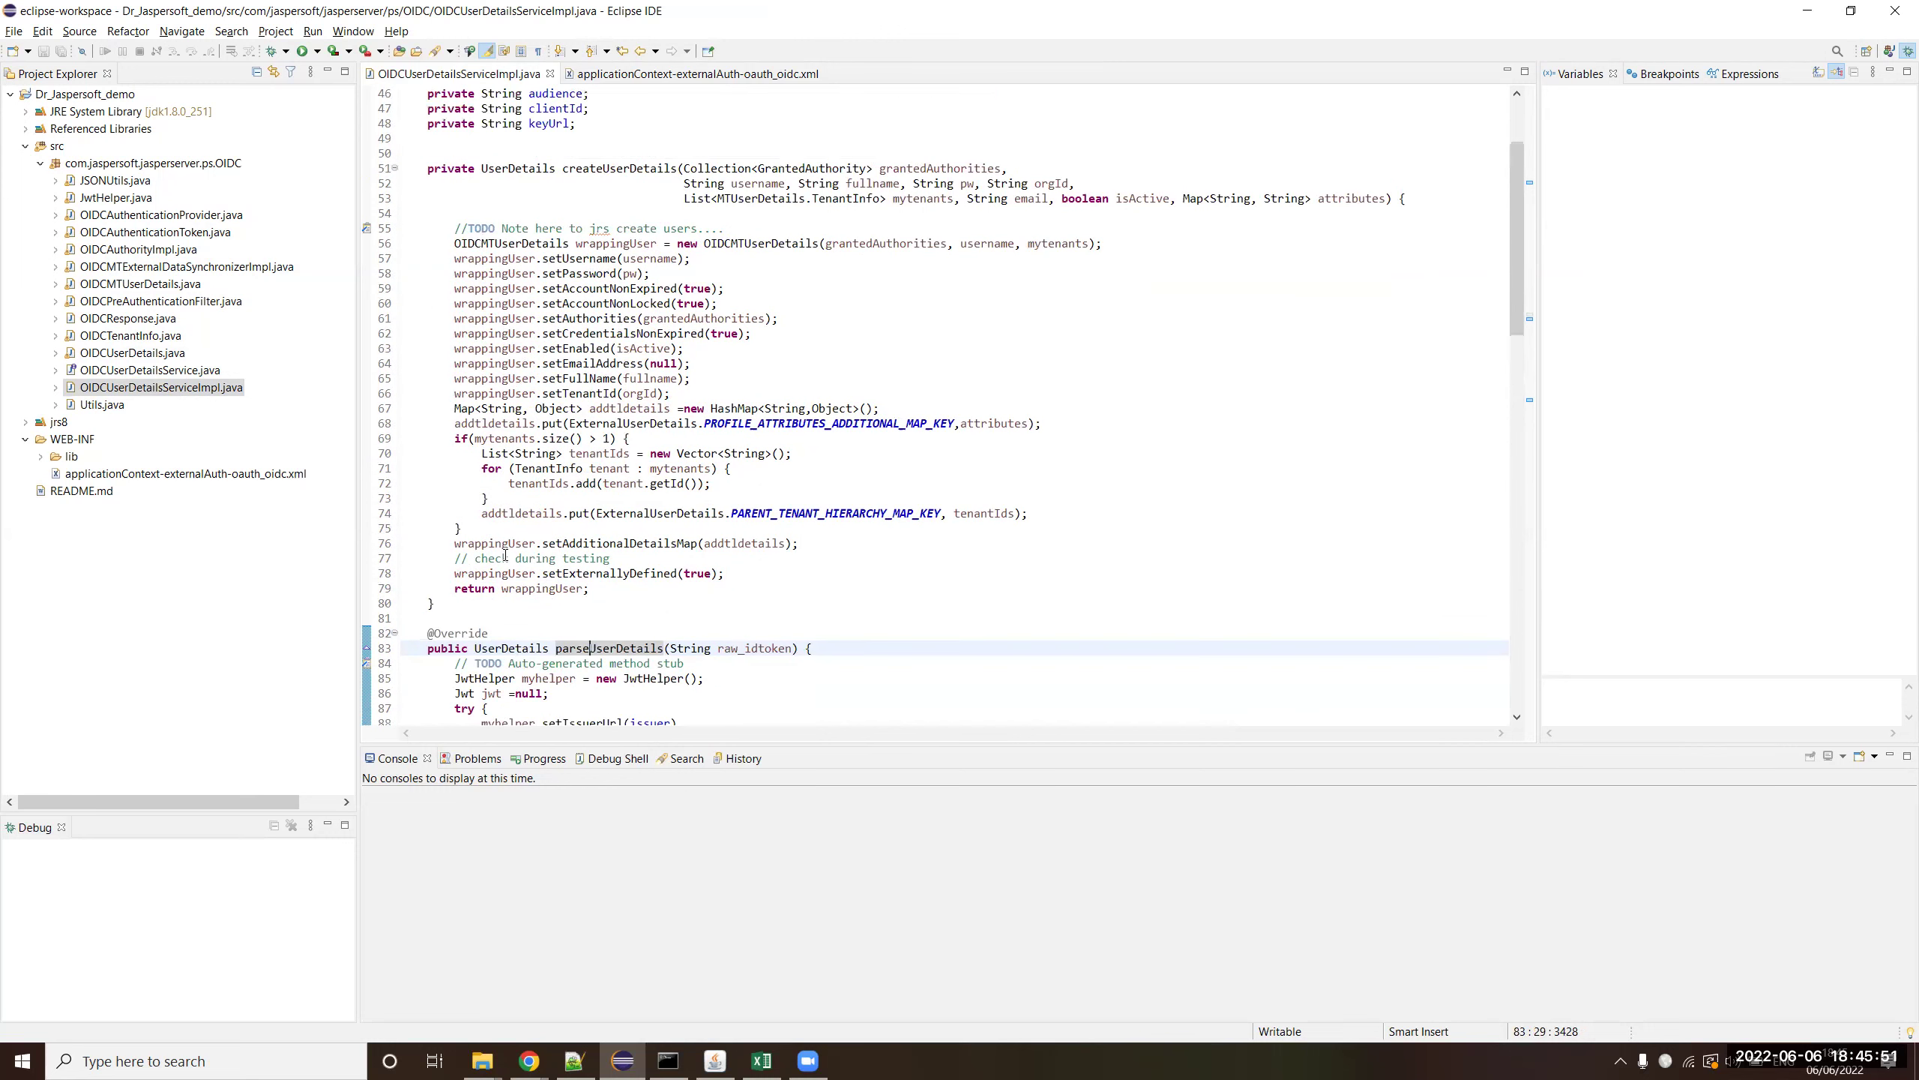
{"action": "scroll", "coordinate": [513, 563], "scroll_direction": "up", "scroll_amount": 2}
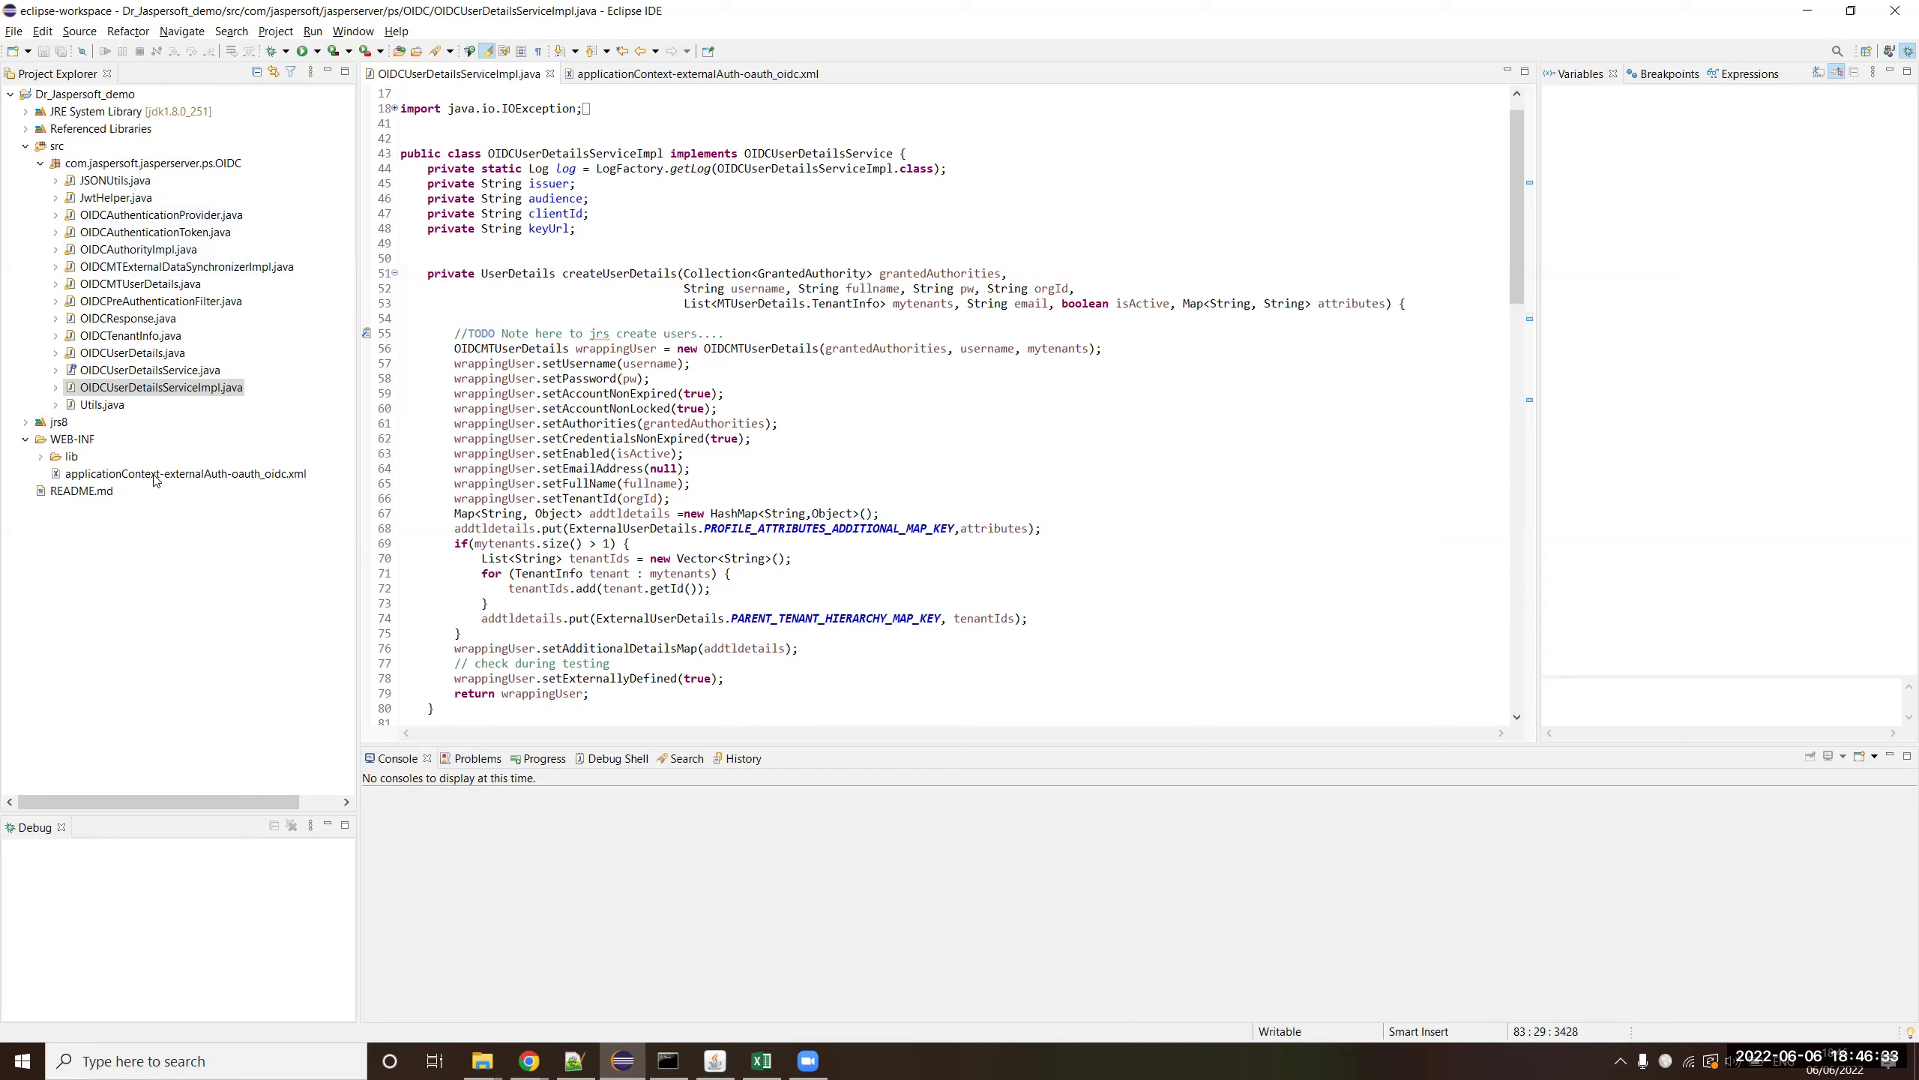
- Return to applicationContext-externalAuth-oauth_oidc.xml and highlight the logoutUrl value and the proxyExceptionTranslationFilter redirect URL near its end
{"action": "left_click", "coordinate": [655, 75]}
{"action": "scroll", "coordinate": [730, 441], "scroll_direction": "down", "scroll_amount": 1}
{"action": "left_click", "coordinate": [731, 442]}
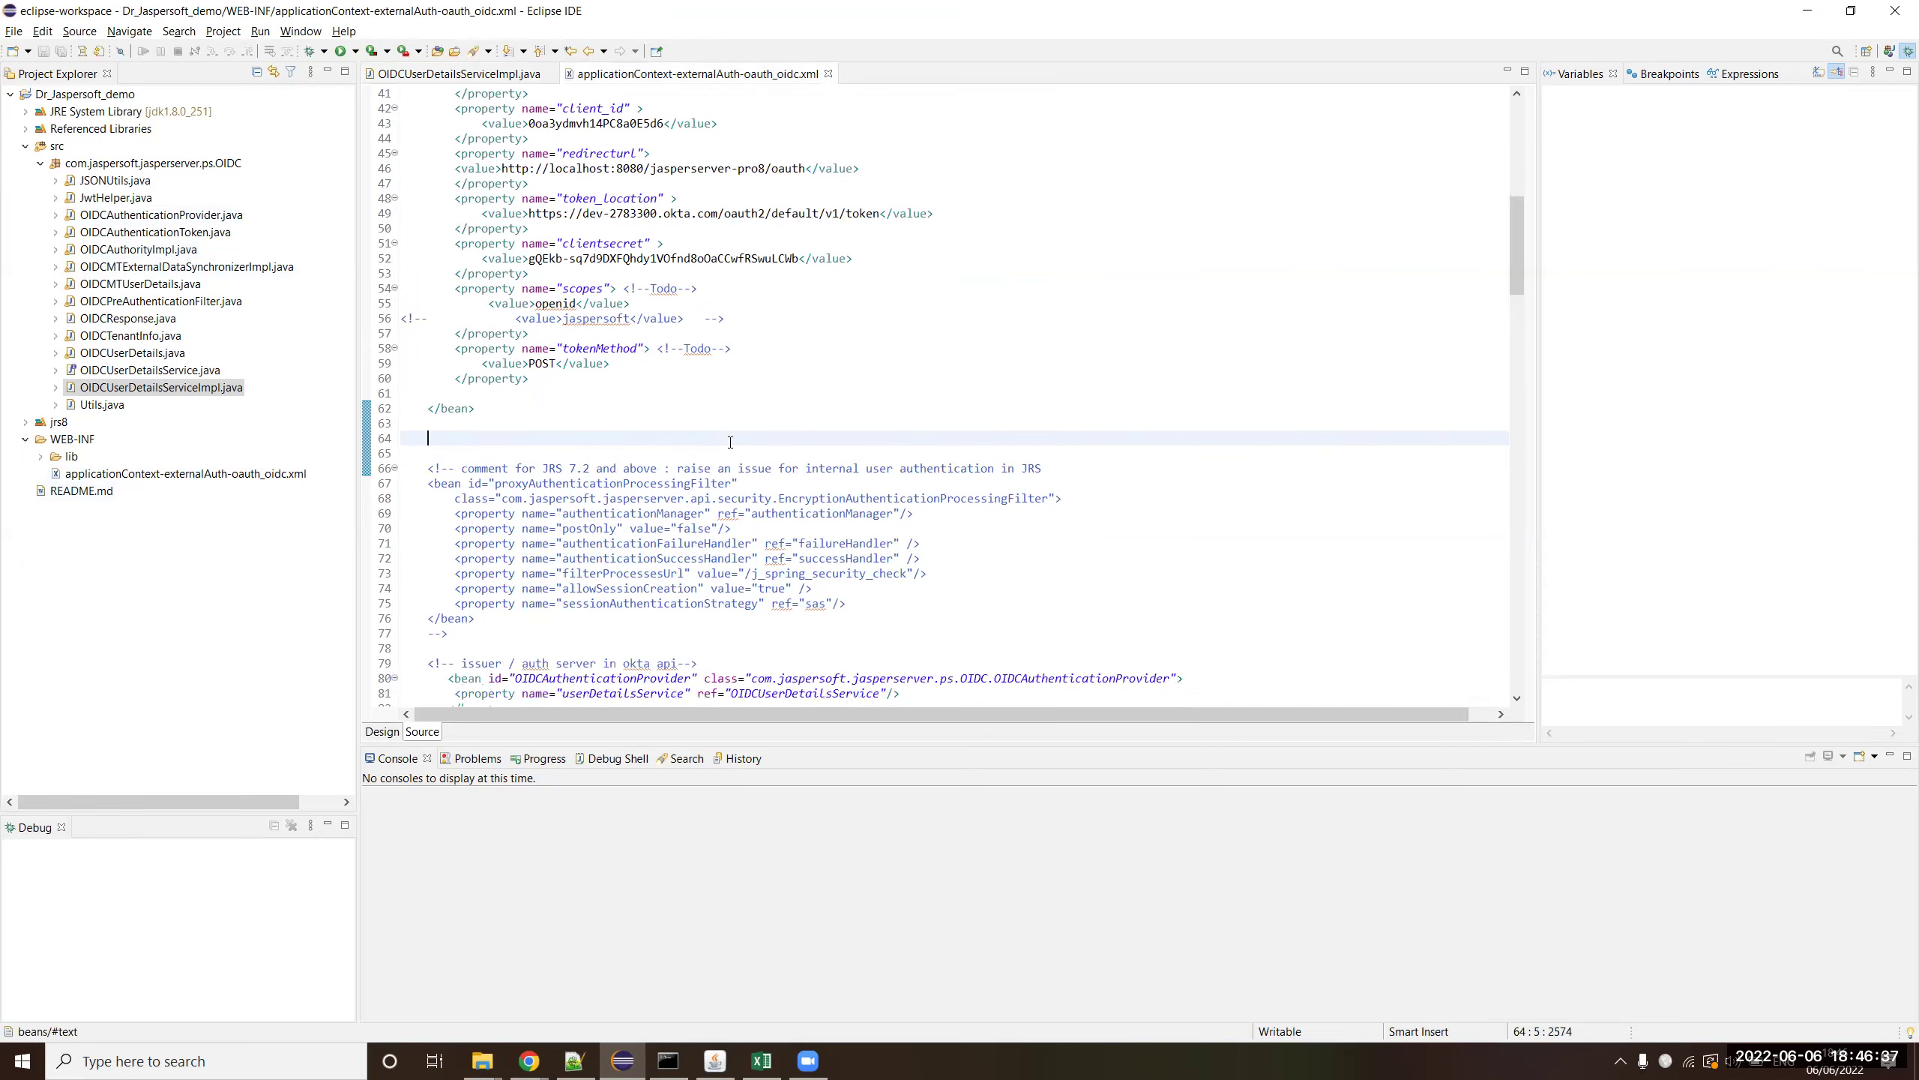
{"action": "scroll", "coordinate": [628, 409], "scroll_direction": "down", "scroll_amount": 9}
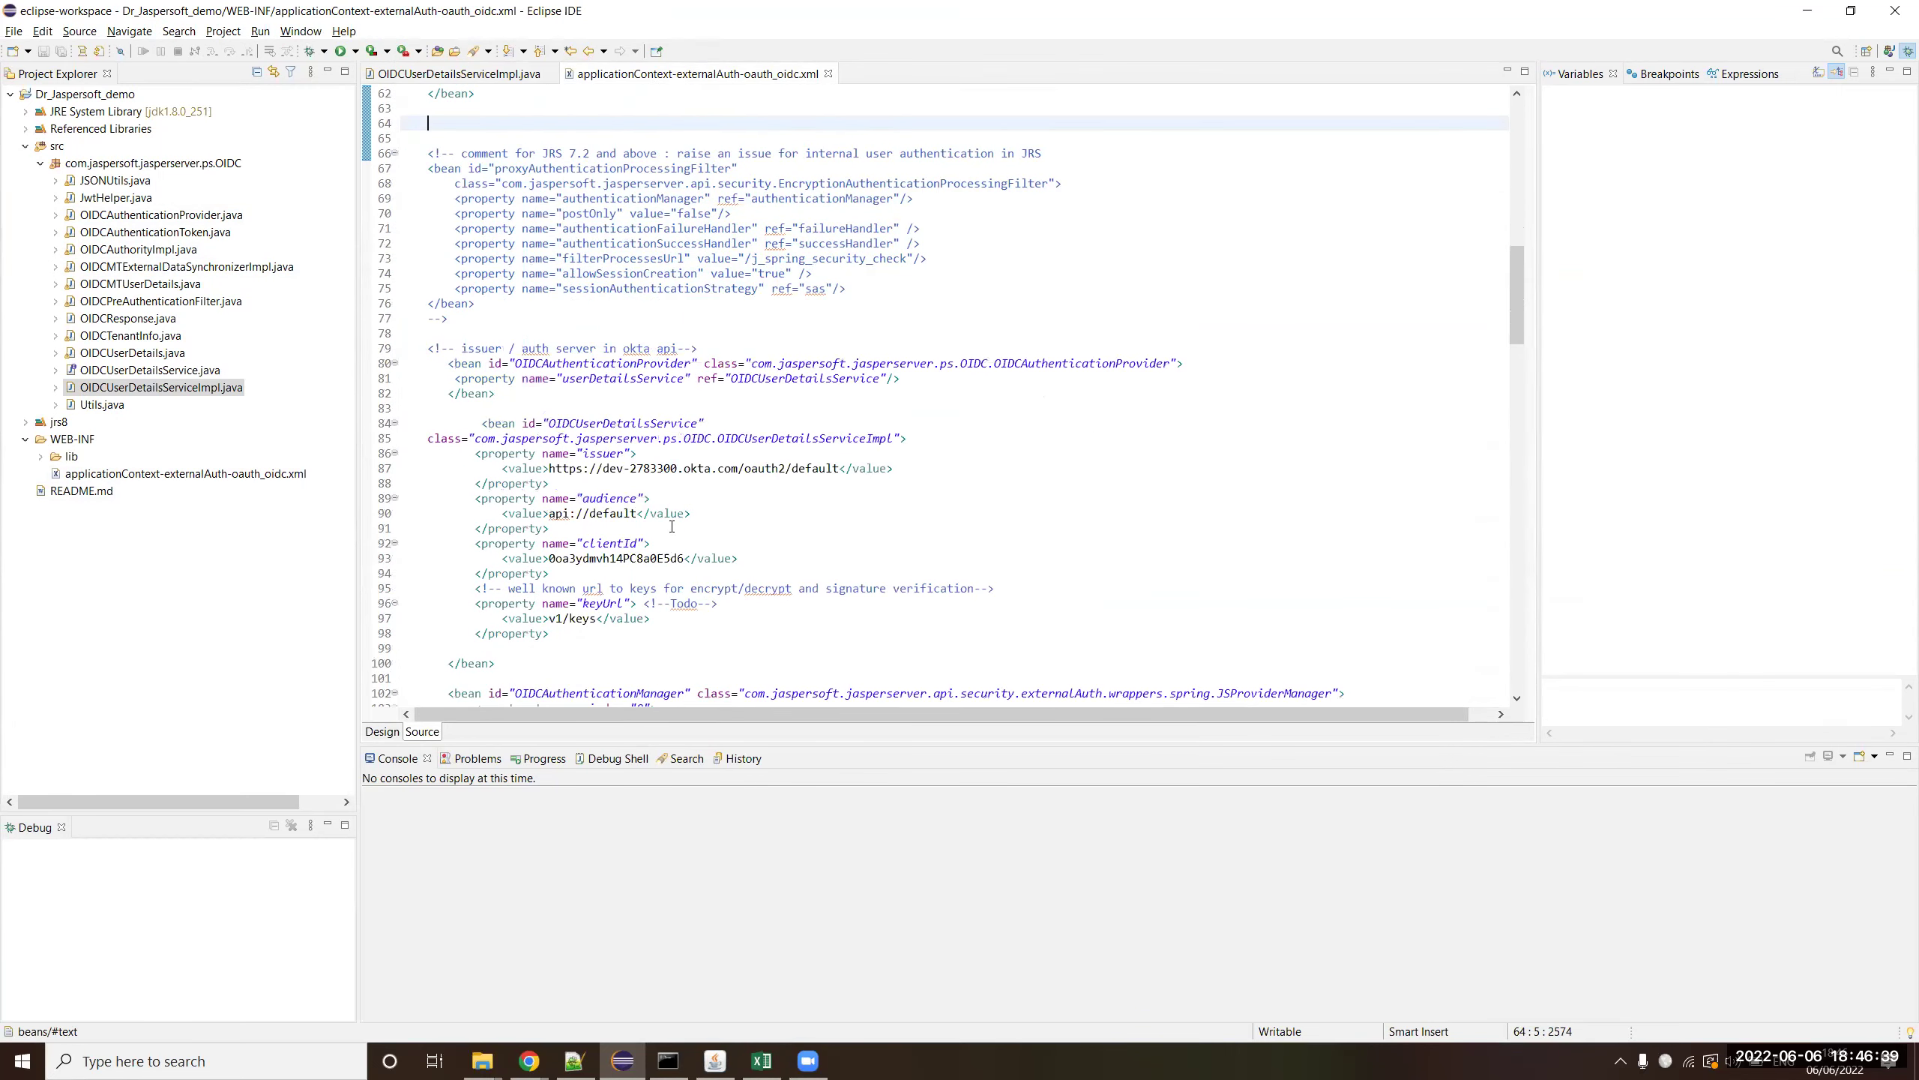
{"action": "scroll", "coordinate": [673, 531], "scroll_direction": "down", "scroll_amount": 16}
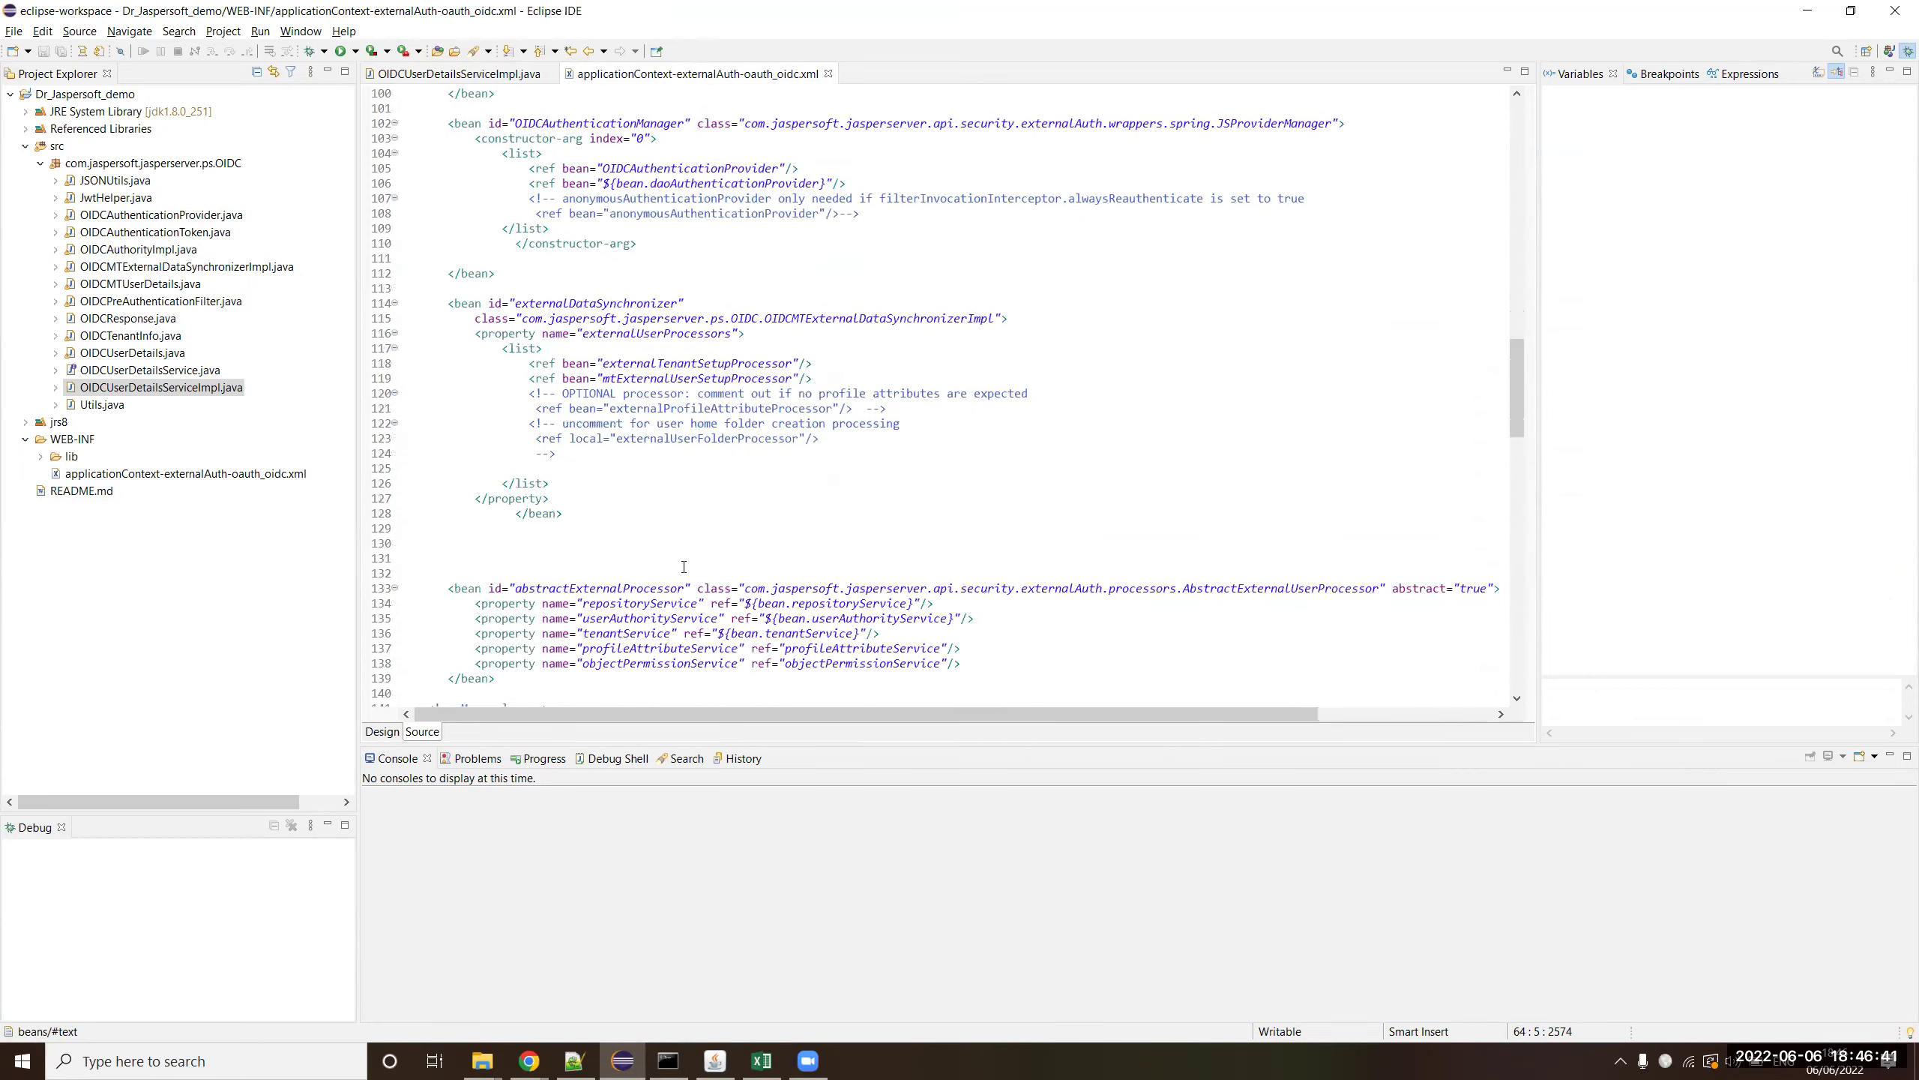
{"action": "scroll", "coordinate": [688, 580], "scroll_direction": "down", "scroll_amount": 20}
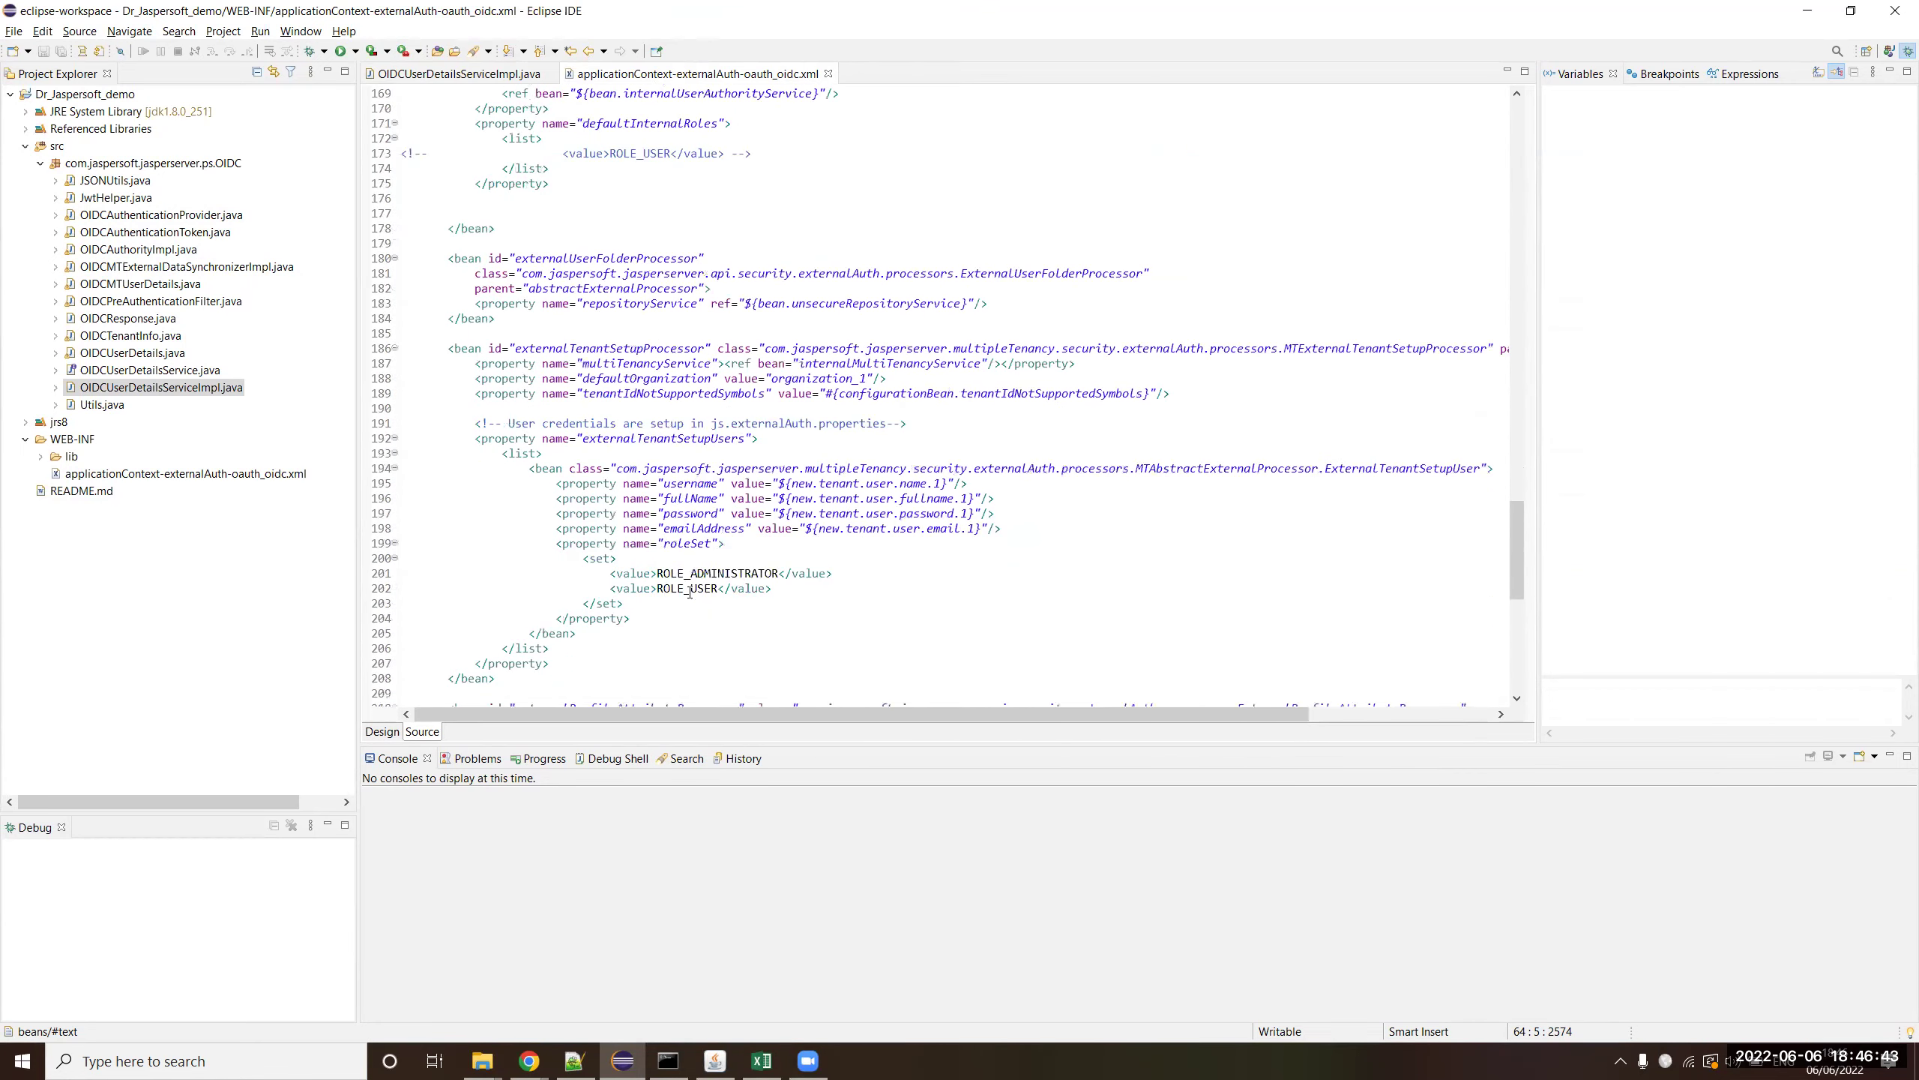
{"action": "scroll", "coordinate": [690, 593], "scroll_direction": "down", "scroll_amount": 10}
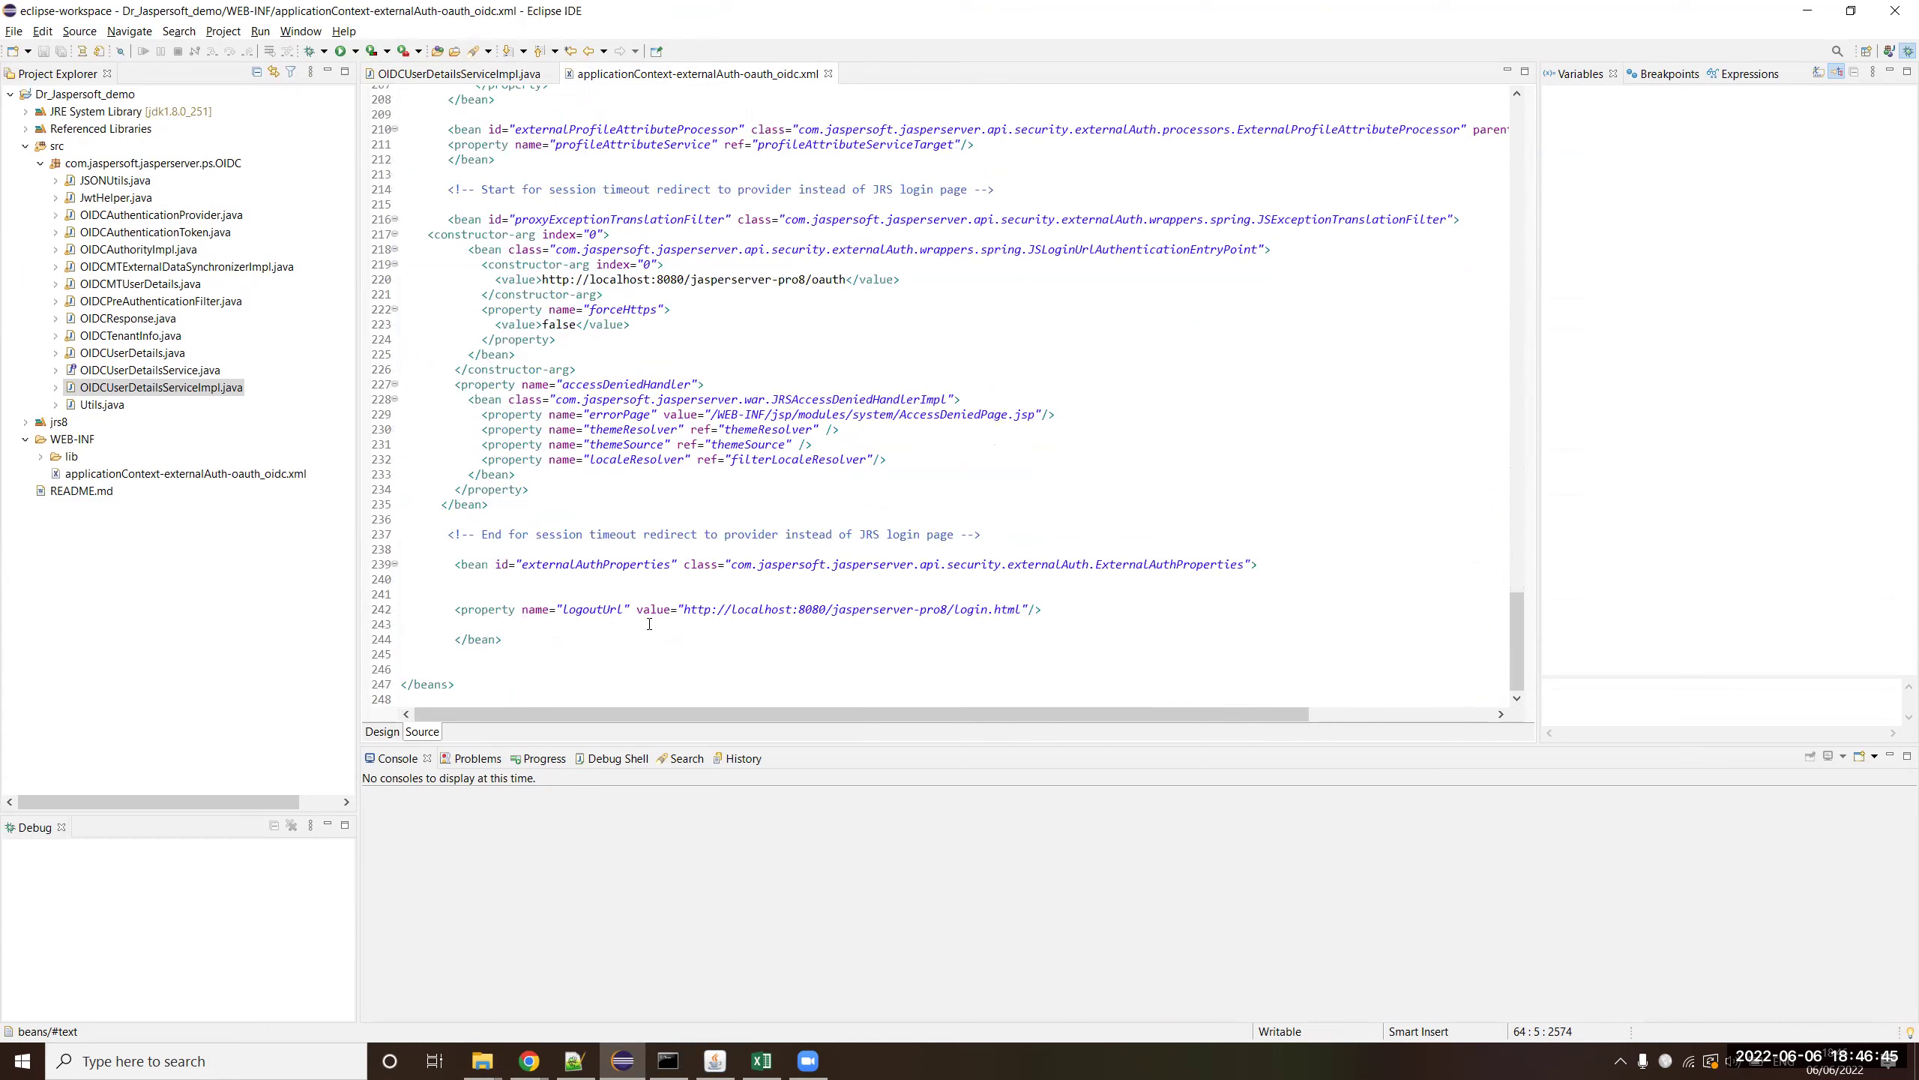
{"action": "left_click_drag", "start_coordinate": [1020, 609], "coordinate": [657, 608]}
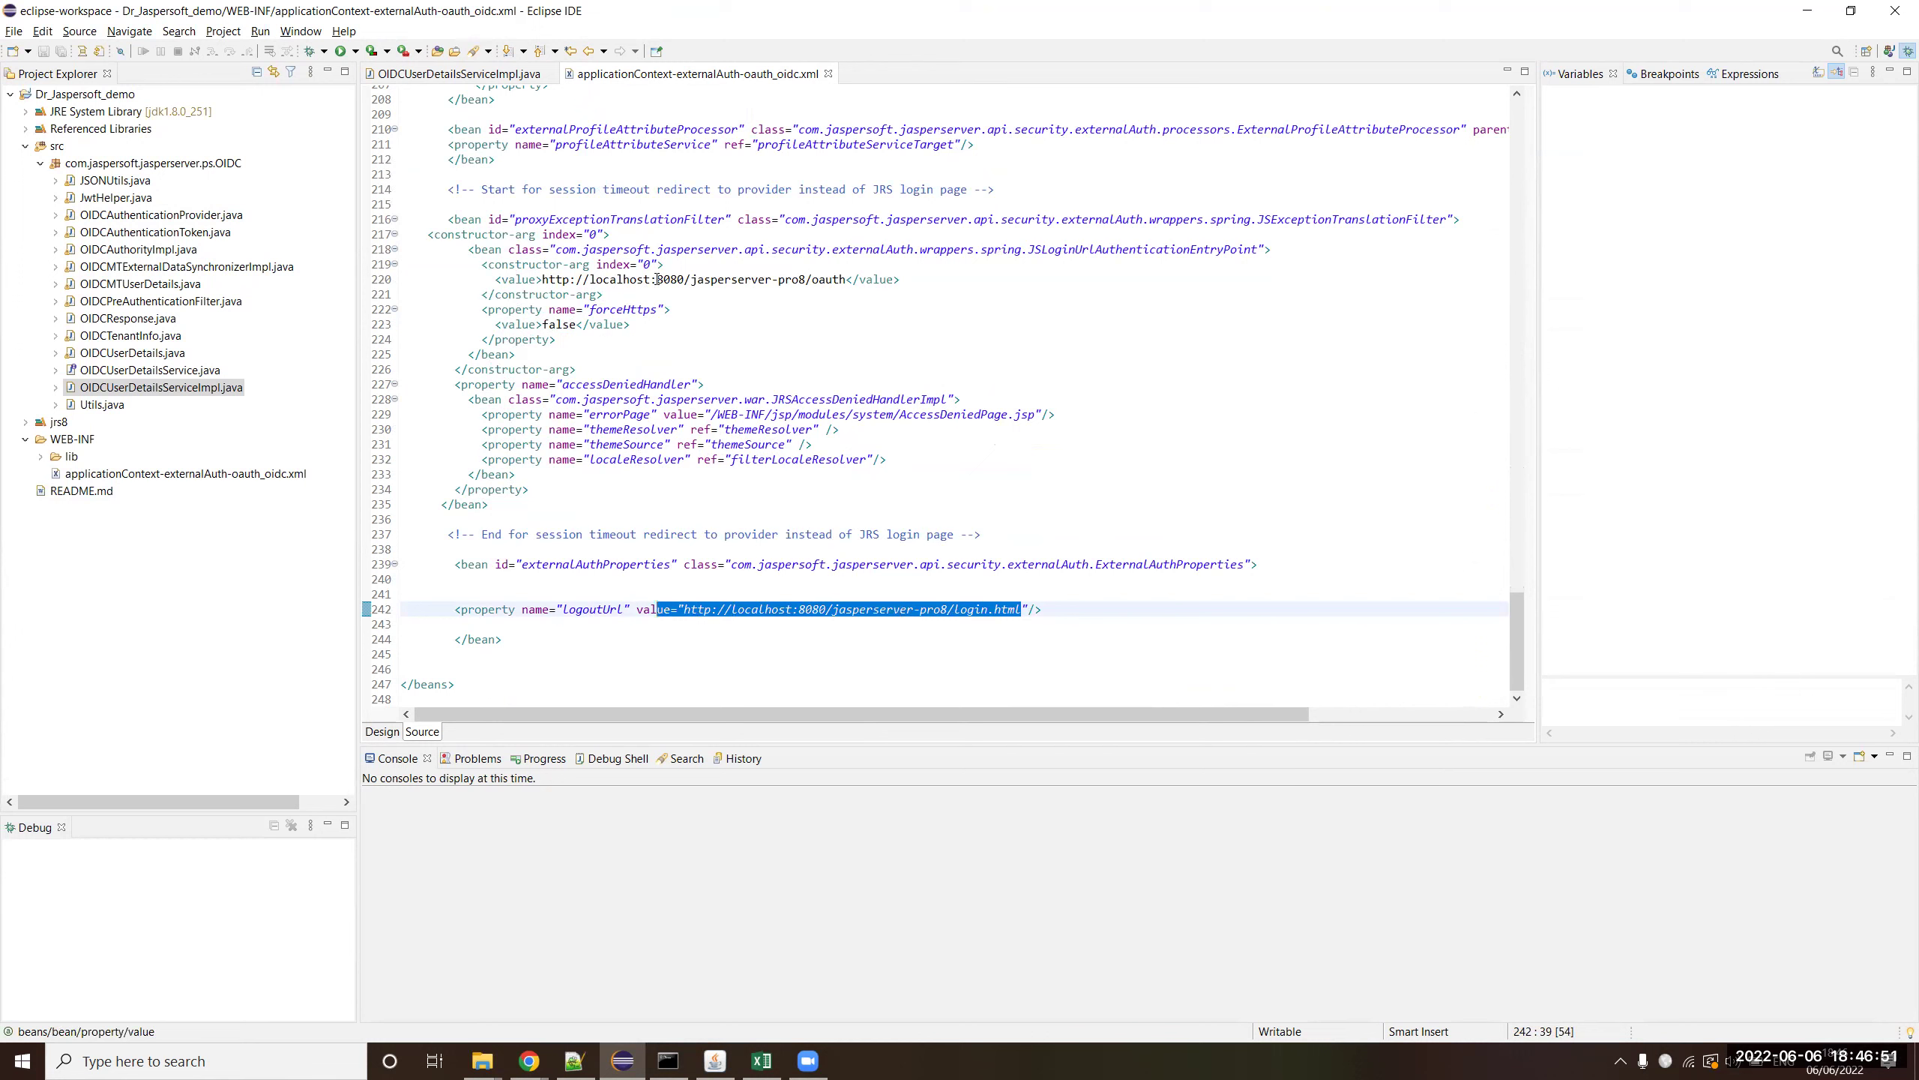
{"action": "left_click_drag", "start_coordinate": [543, 280], "coordinate": [846, 282]}
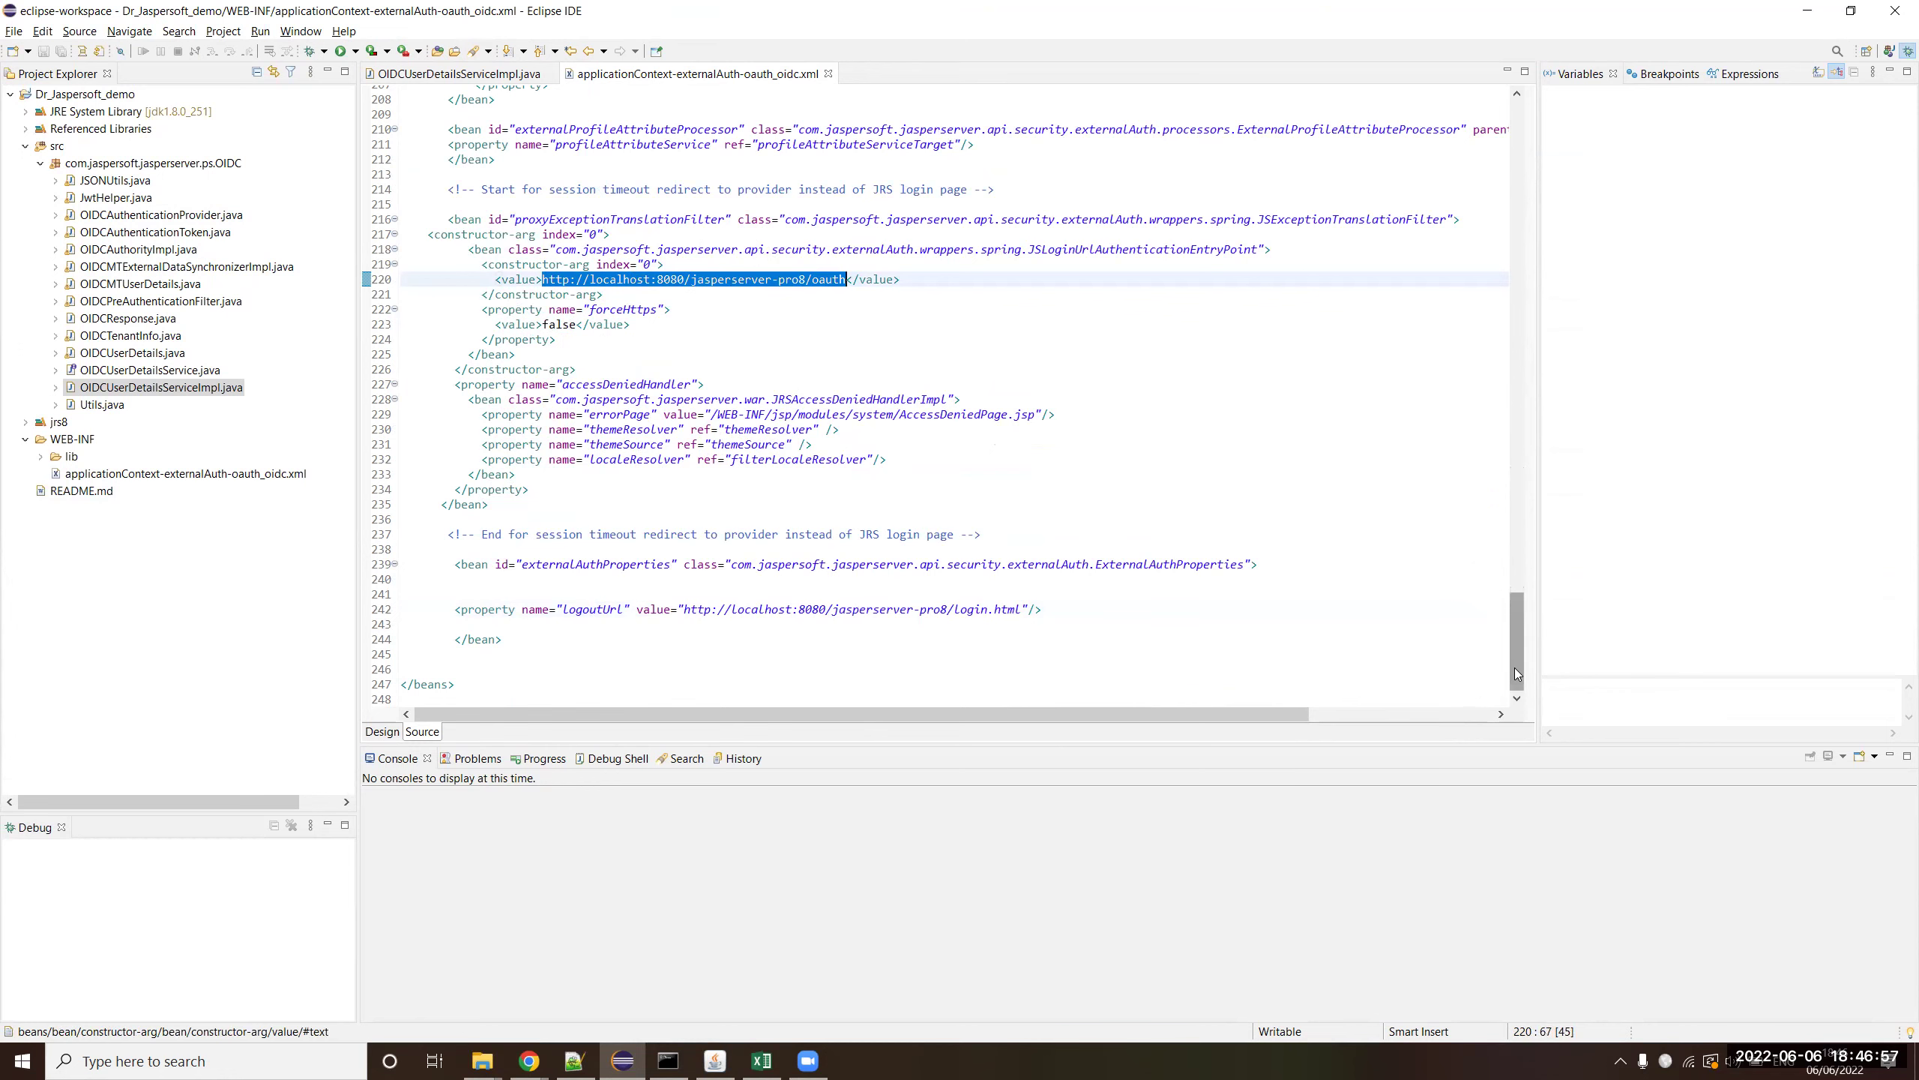
- Highlight the commented-out ROLE_USER entry in the defaultInternalRoles property of the mtExternalUserSetupProcessor bean
{"action": "left_click_drag", "start_coordinate": [1515, 667], "coordinate": [1512, 507]}
{"action": "left_click_drag", "start_coordinate": [752, 606], "coordinate": [458, 605]}
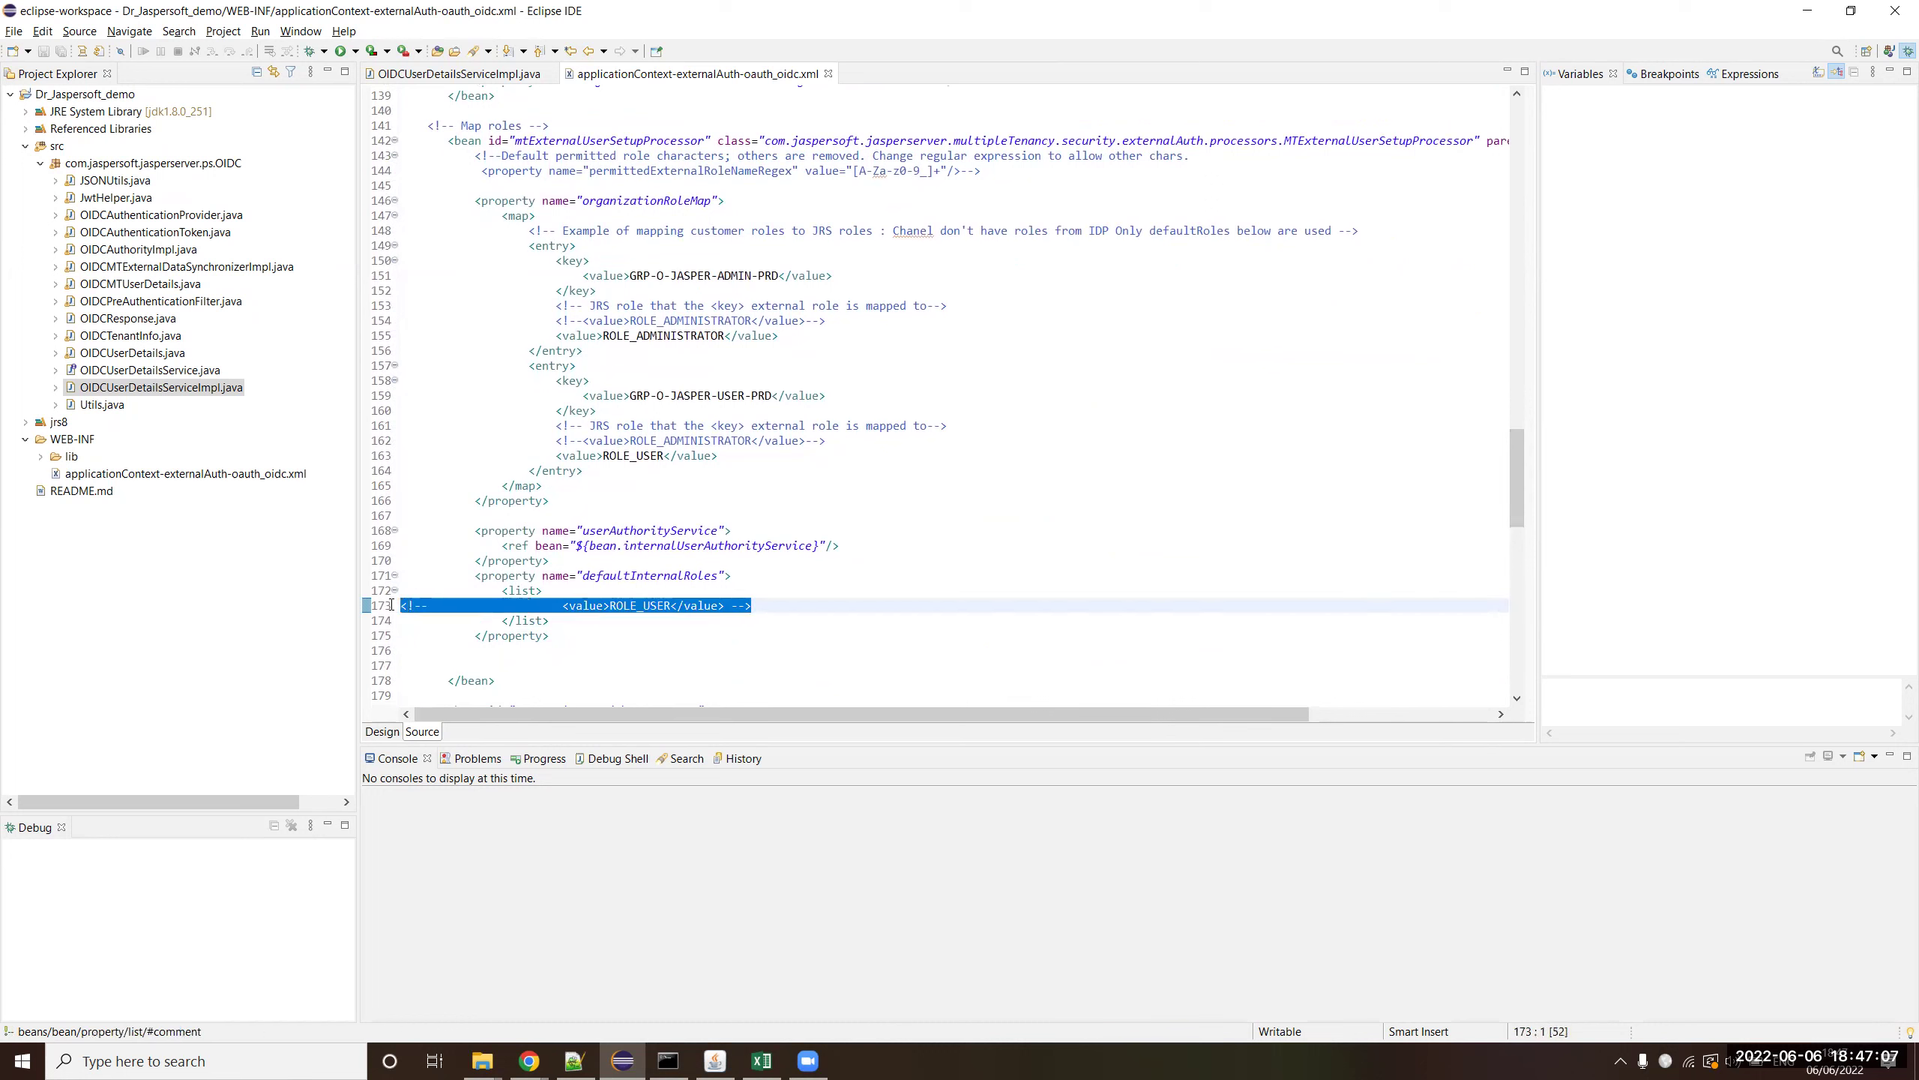
{"action": "left_click", "coordinate": [689, 577]}
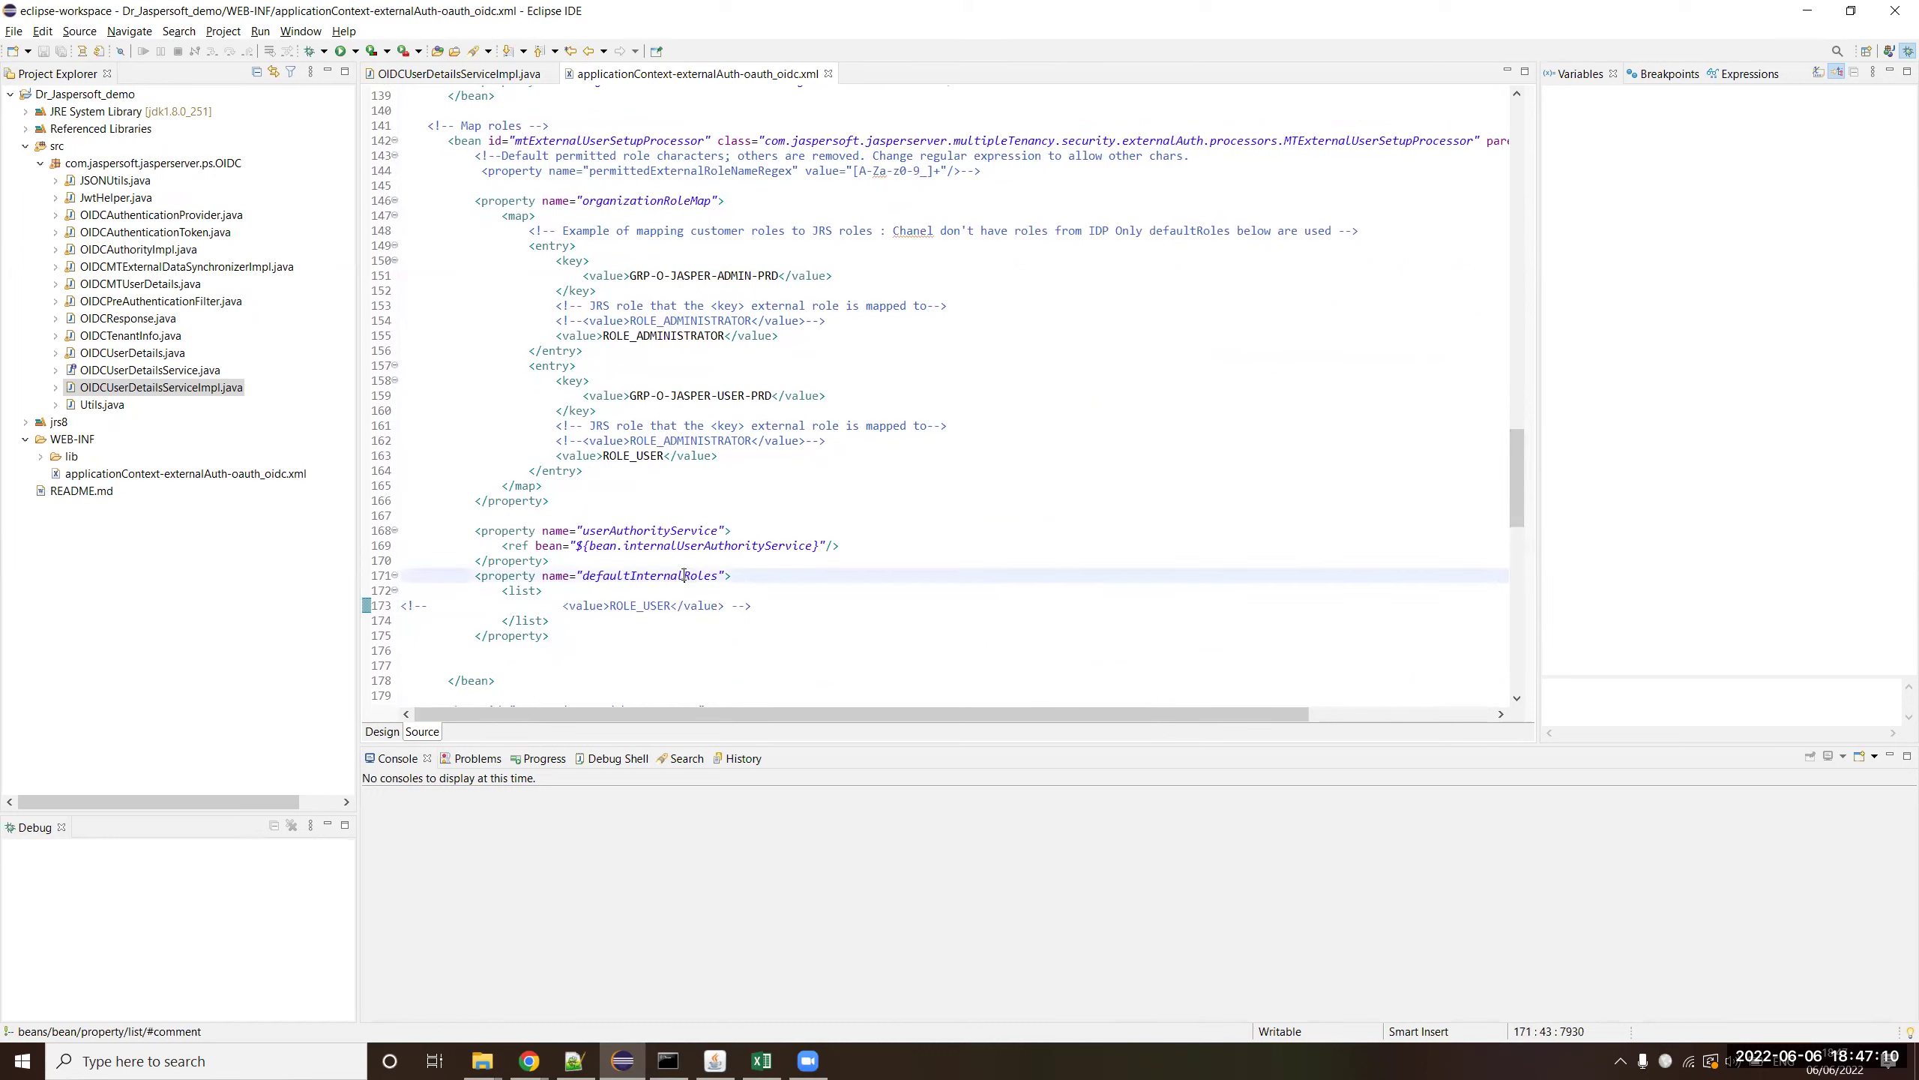
{"action": "double_click", "coordinate": [658, 606]}
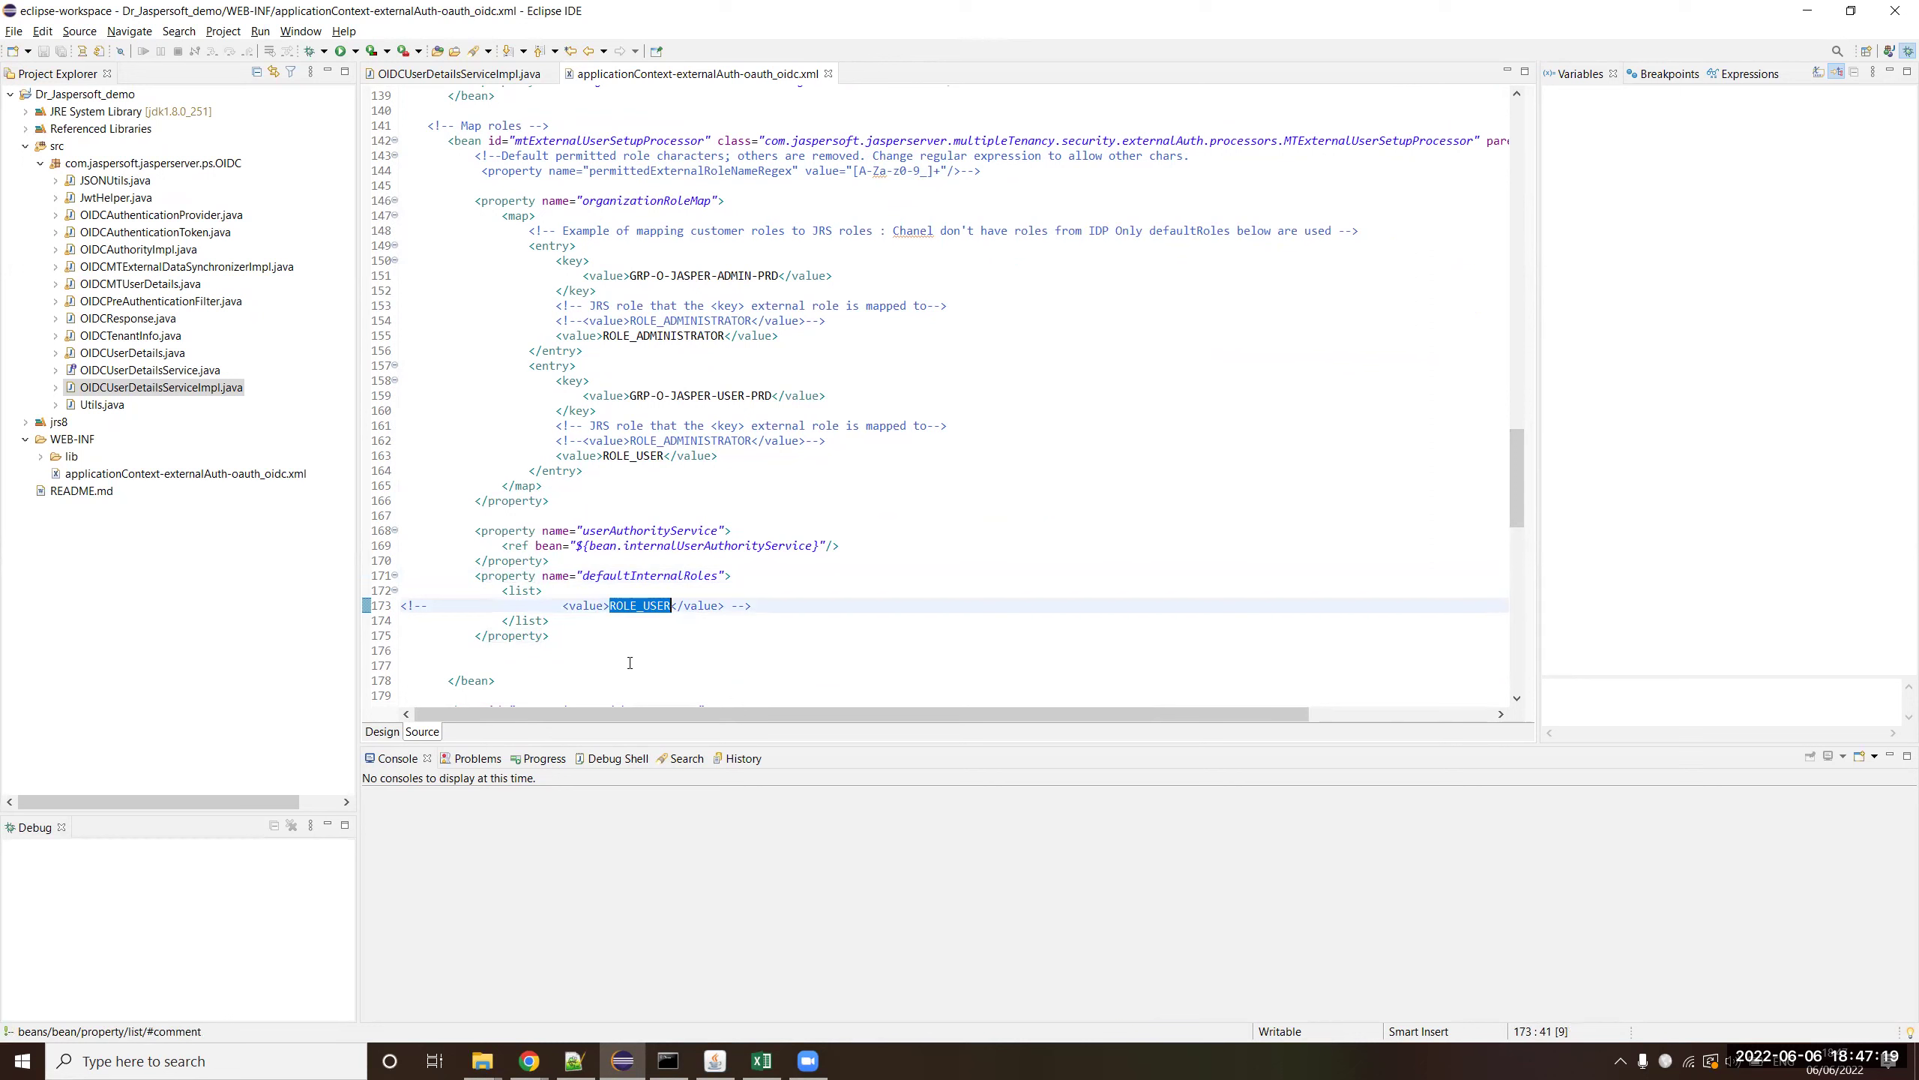
{"action": "left_click", "coordinate": [621, 610]}
- Highlight the GRP-O-JASPER-USER-PRD key and its mapped ROLE_USER value in the organizationRoleMap property
{"action": "double_click", "coordinate": [730, 395]}
{"action": "left_click", "coordinate": [619, 457]}
{"action": "double_click", "coordinate": [619, 456]}
{"action": "left_click_drag", "start_coordinate": [578, 396], "coordinate": [827, 395]}
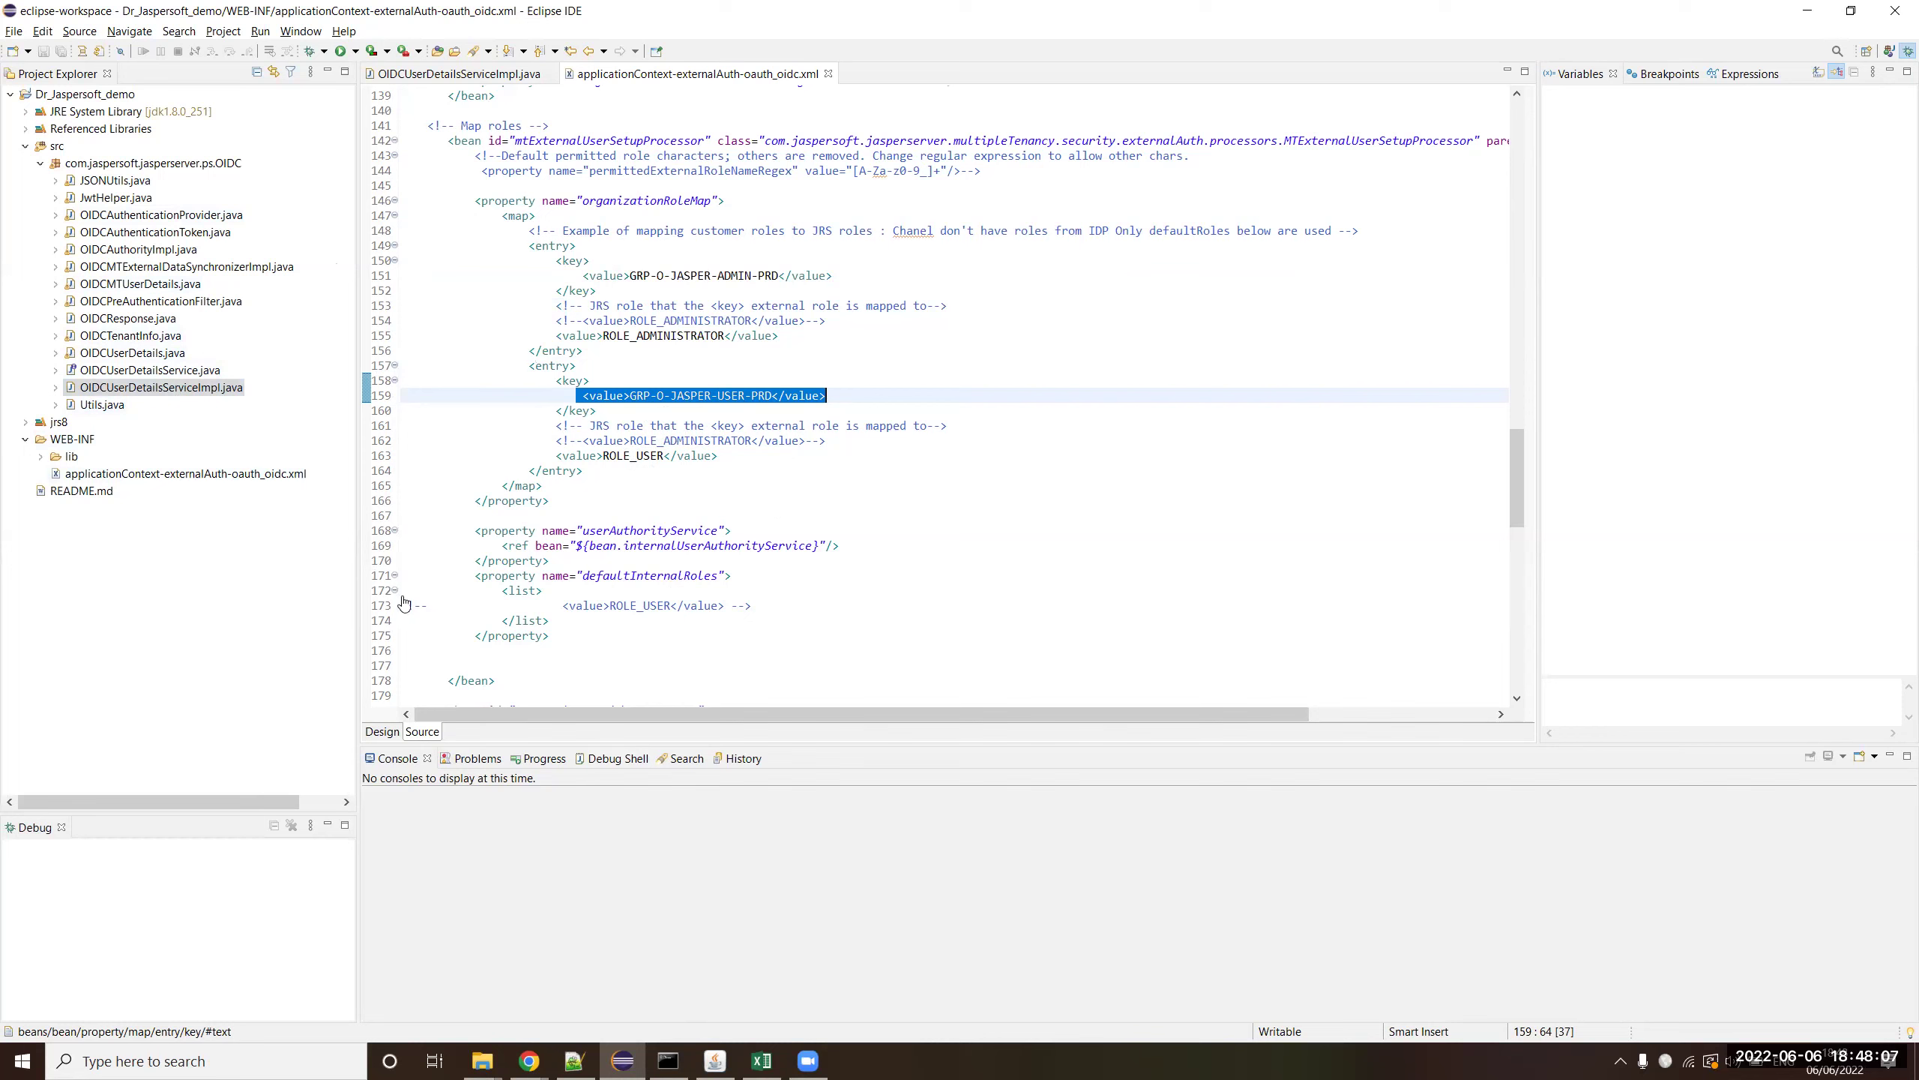
- Switch to File Explorer and inspect the classes folder, lib folder and external auth XML inside the Dr_Jaspersoft_demo project's WEB-INF folder
{"action": "mouse_move", "coordinate": [482, 1060]}
{"action": "left_click", "coordinate": [579, 987]}
{"action": "left_click", "coordinate": [449, 962]}
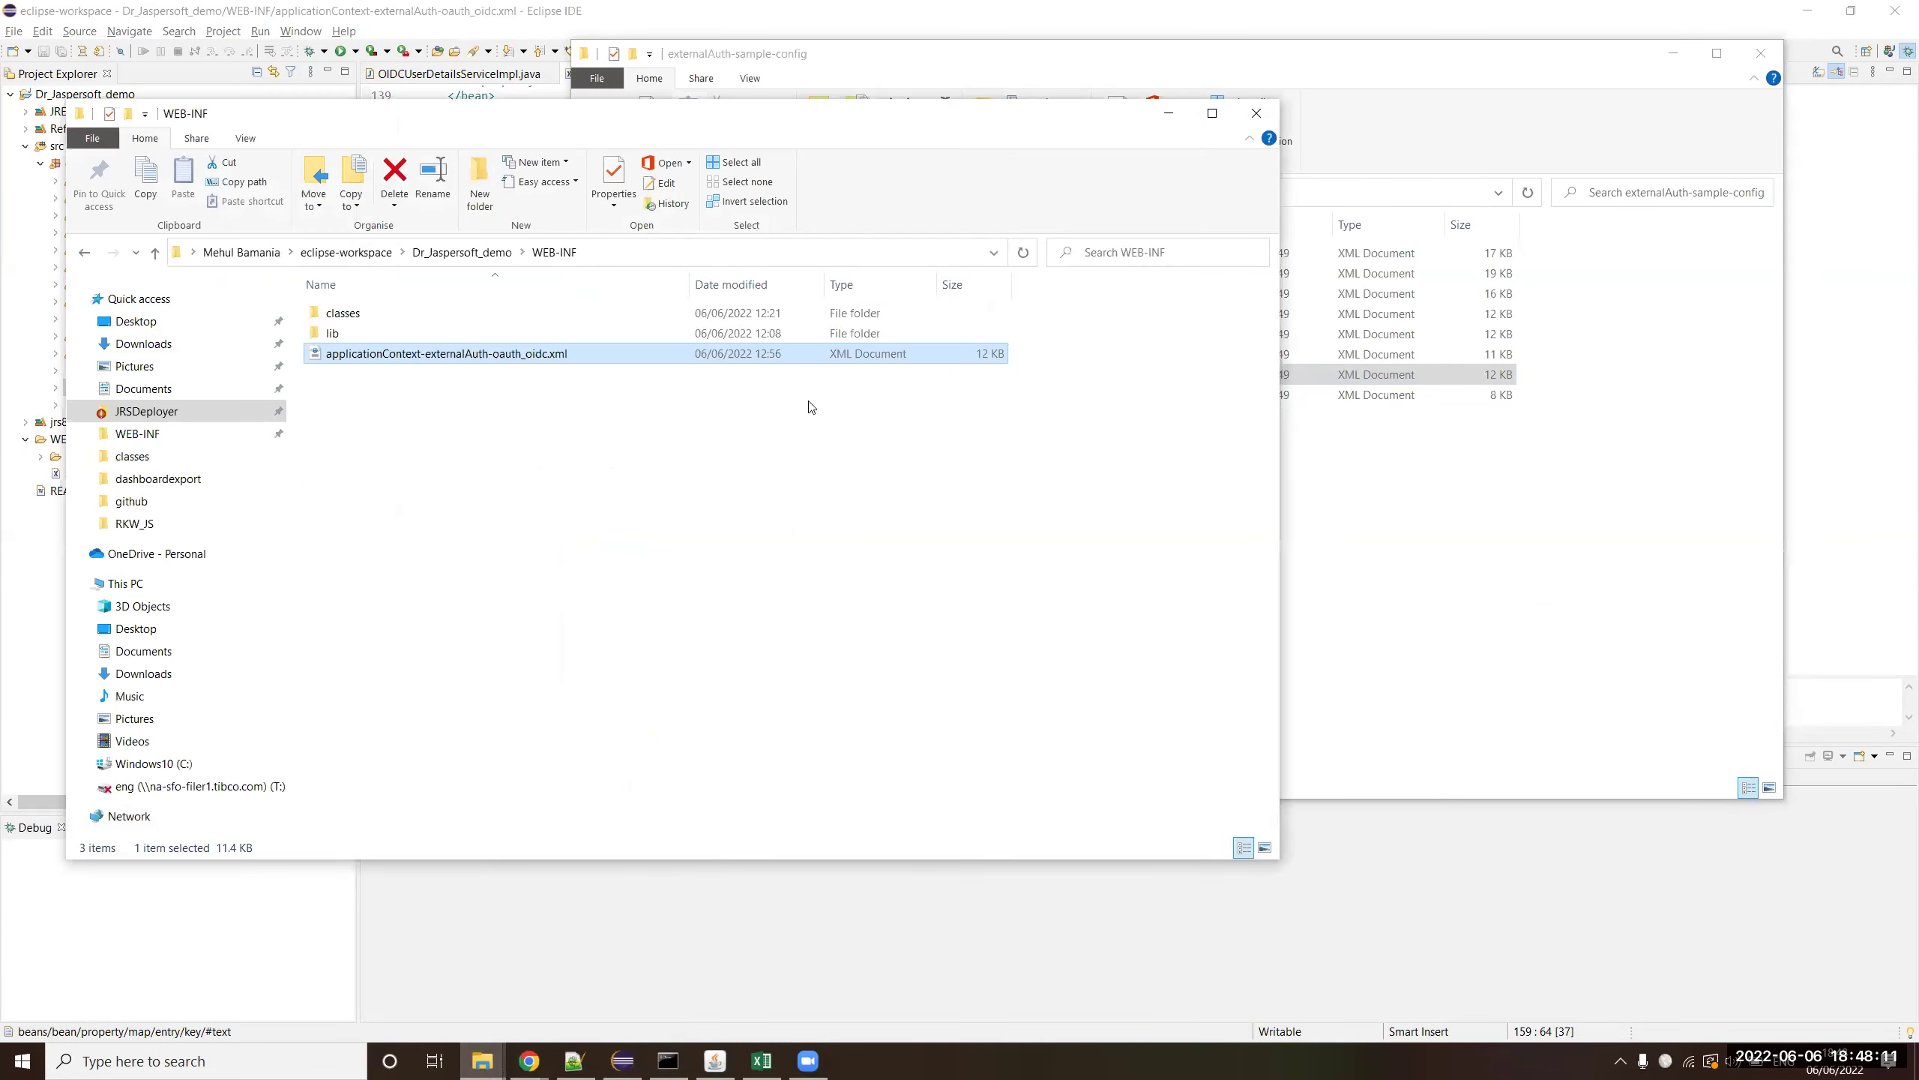
{"action": "left_click", "coordinate": [454, 252]}
{"action": "double_click", "coordinate": [356, 355]}
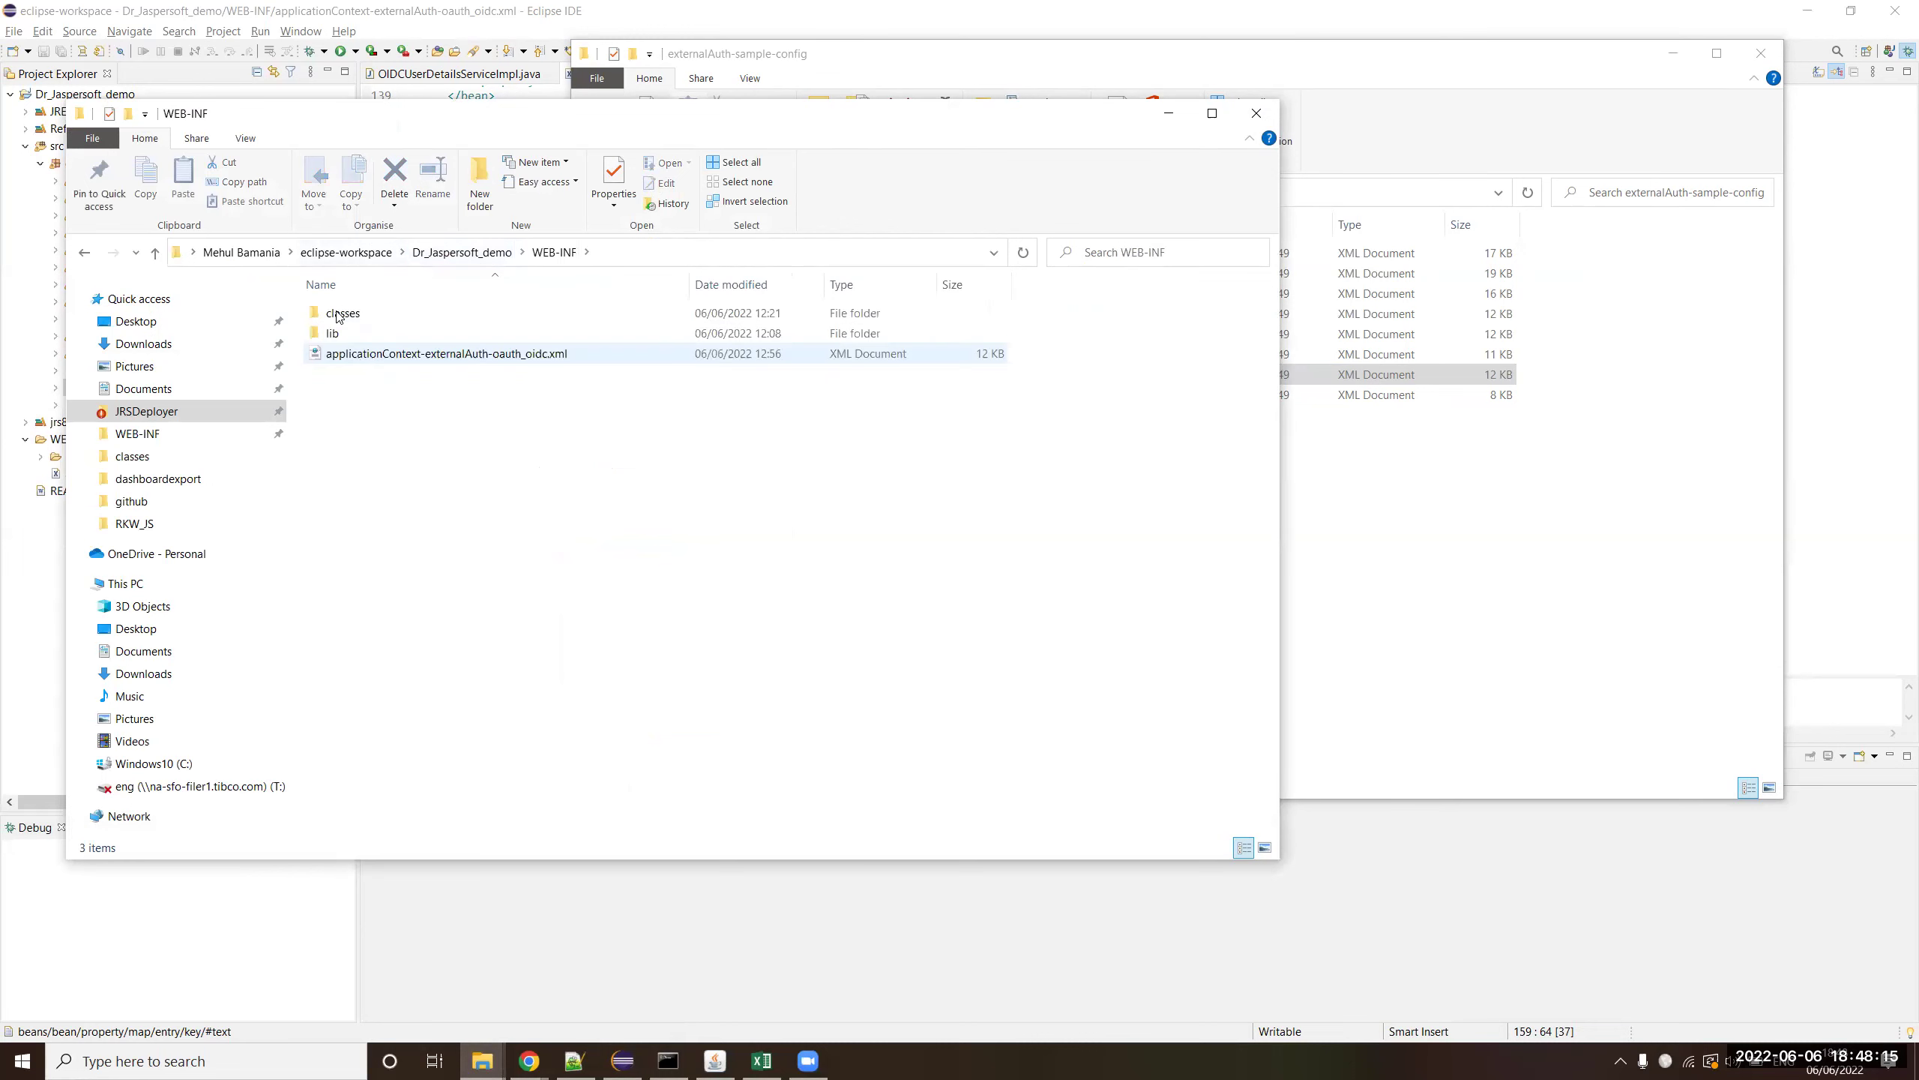
{"action": "double_click", "coordinate": [355, 314]}
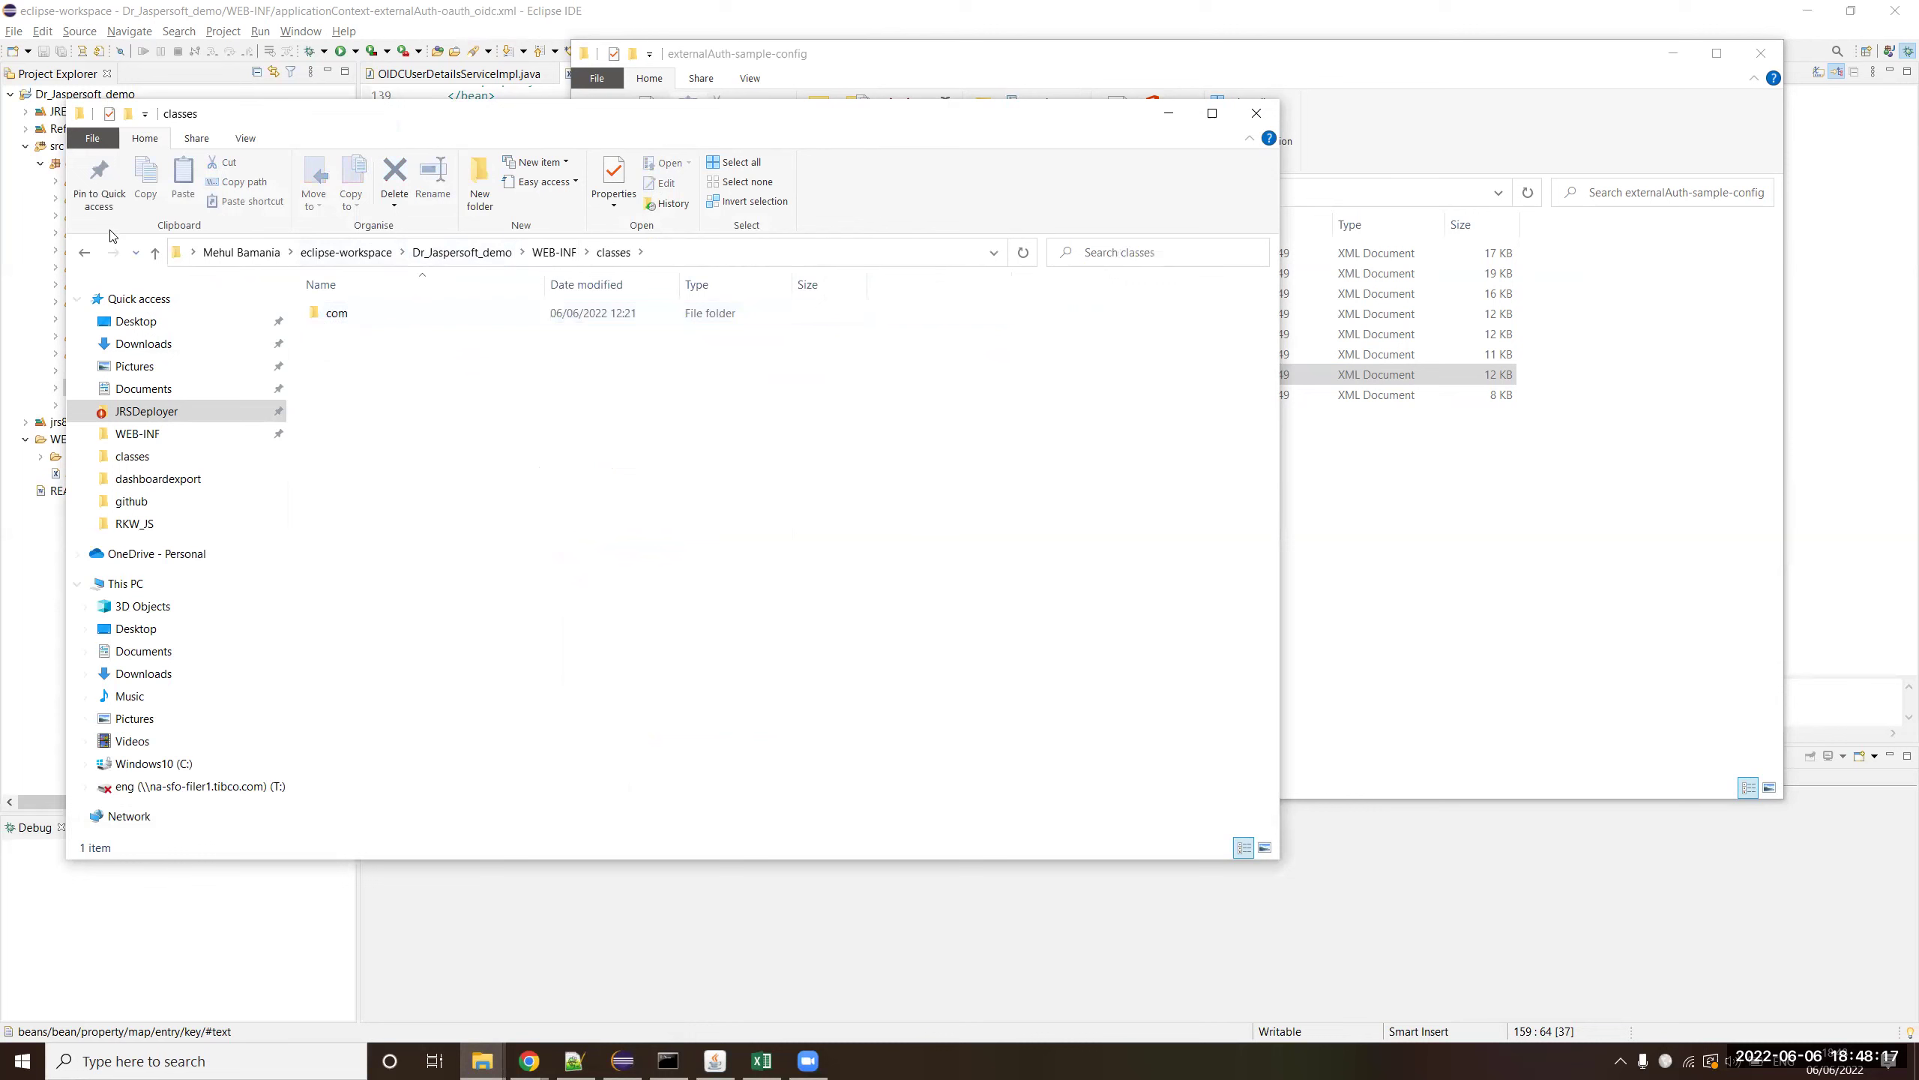
{"action": "left_click", "coordinate": [84, 252]}
{"action": "left_click", "coordinate": [352, 339]}
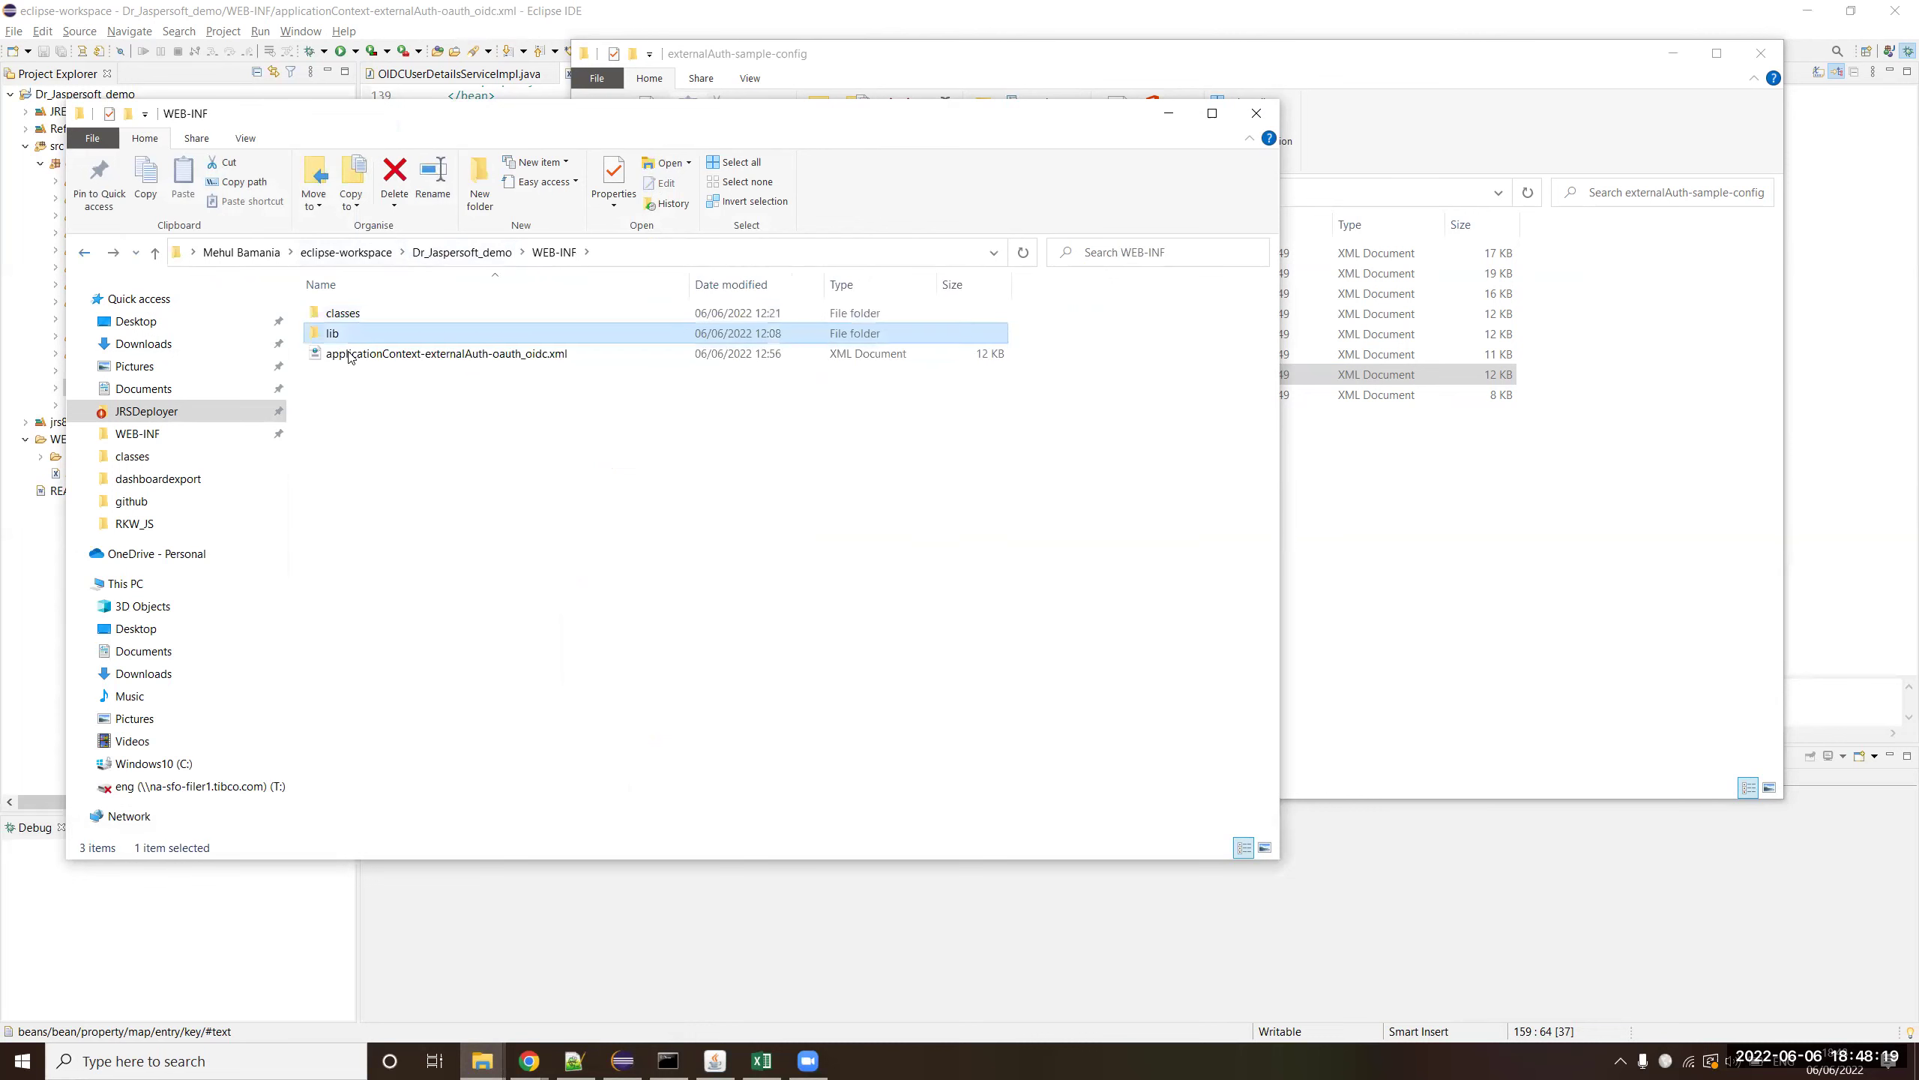
{"action": "left_click", "coordinate": [354, 357]}
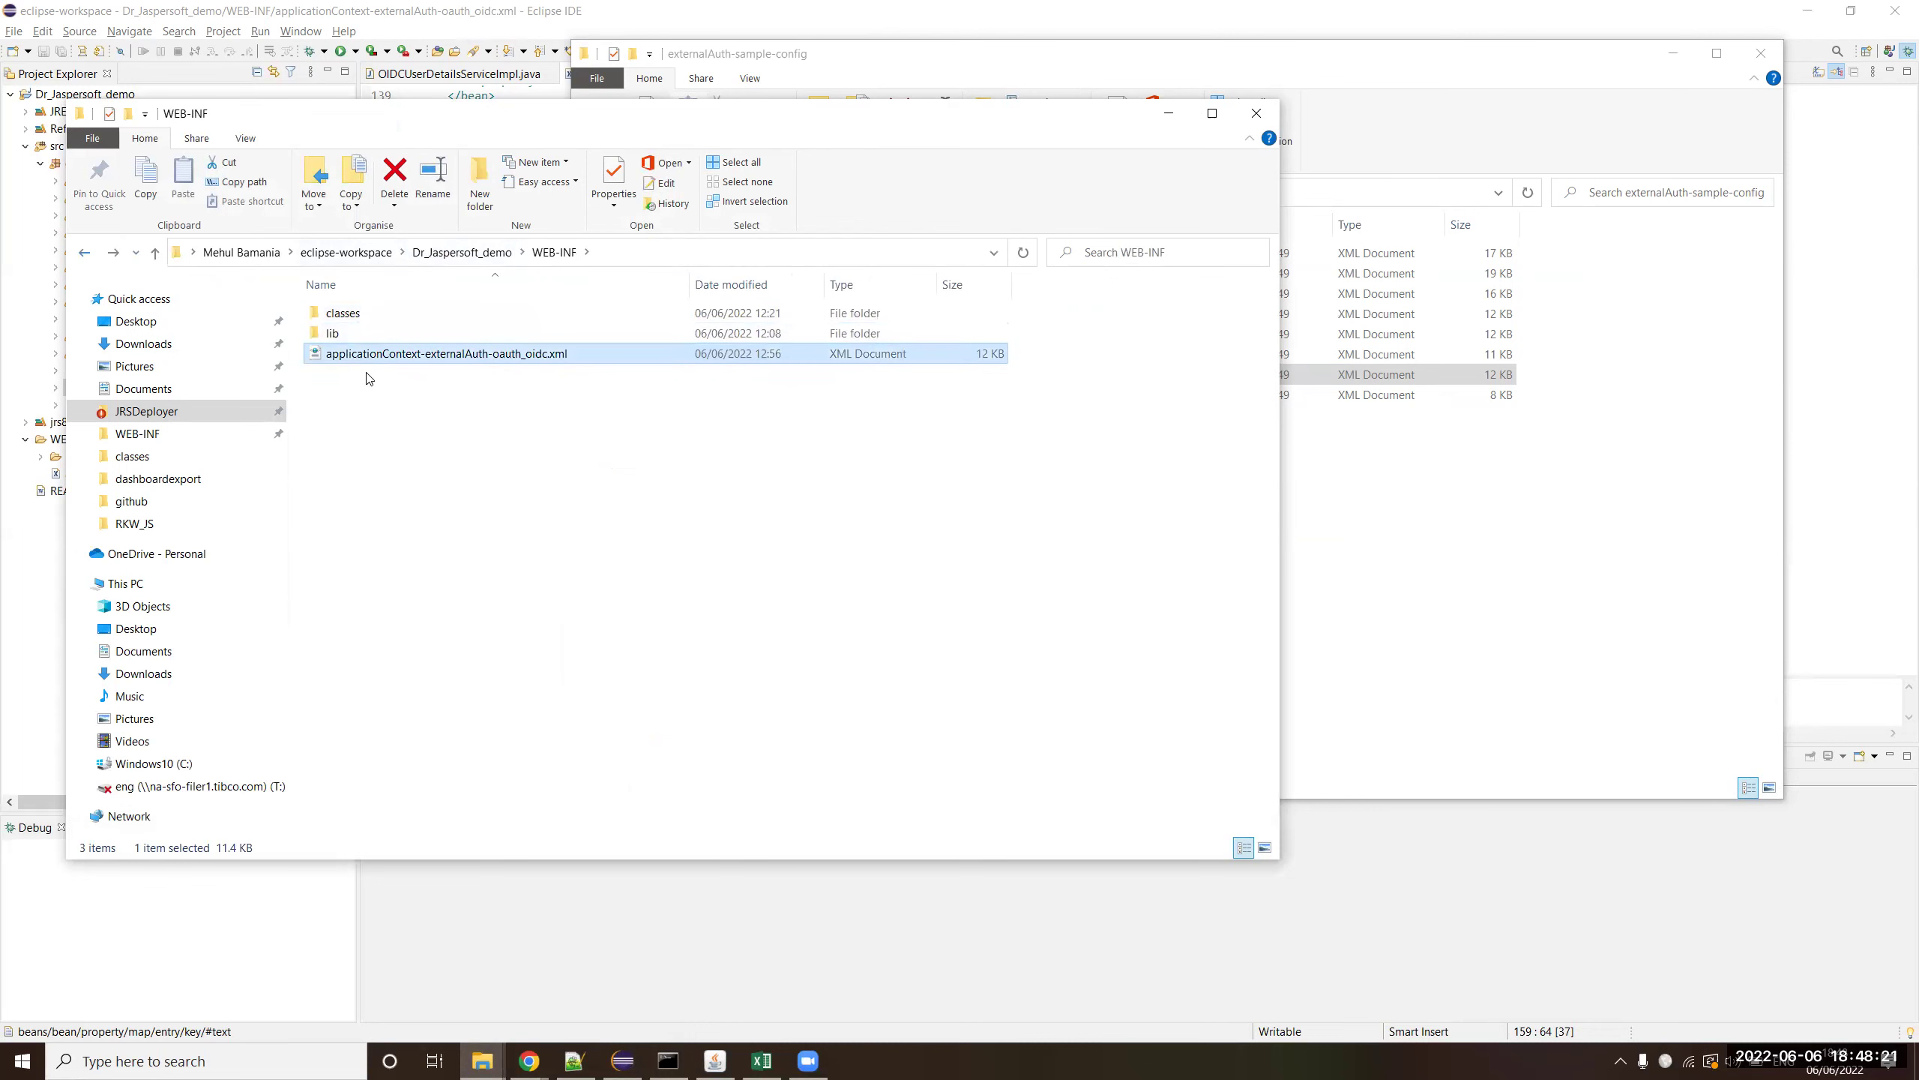
{"action": "left_click", "coordinate": [483, 253]}
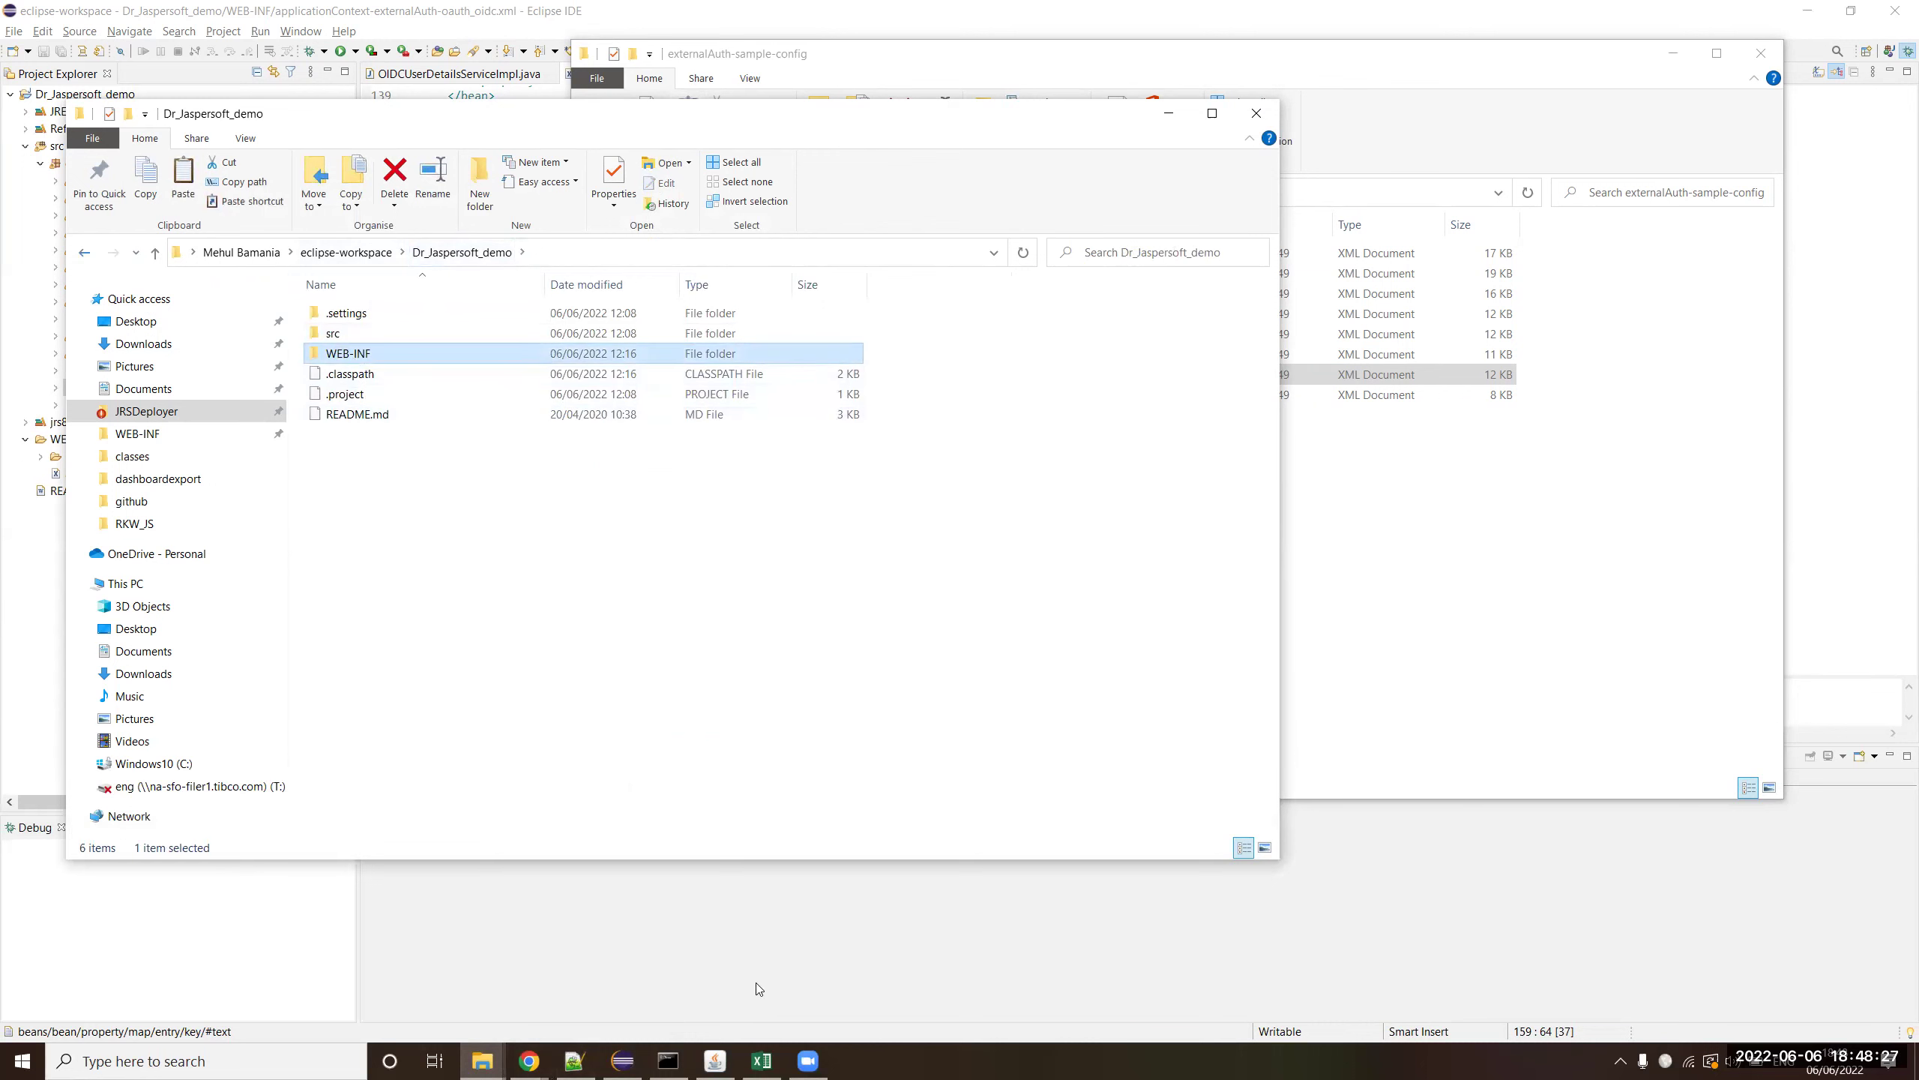
- Switch to Chrome and load localhost:8080/jasperserver-pro8/ in the Jaspersoft login tab, checking the Tomcat console while the page loads
{"action": "left_click", "coordinate": [544, 1047]}
{"action": "left_click", "coordinate": [566, 1017]}
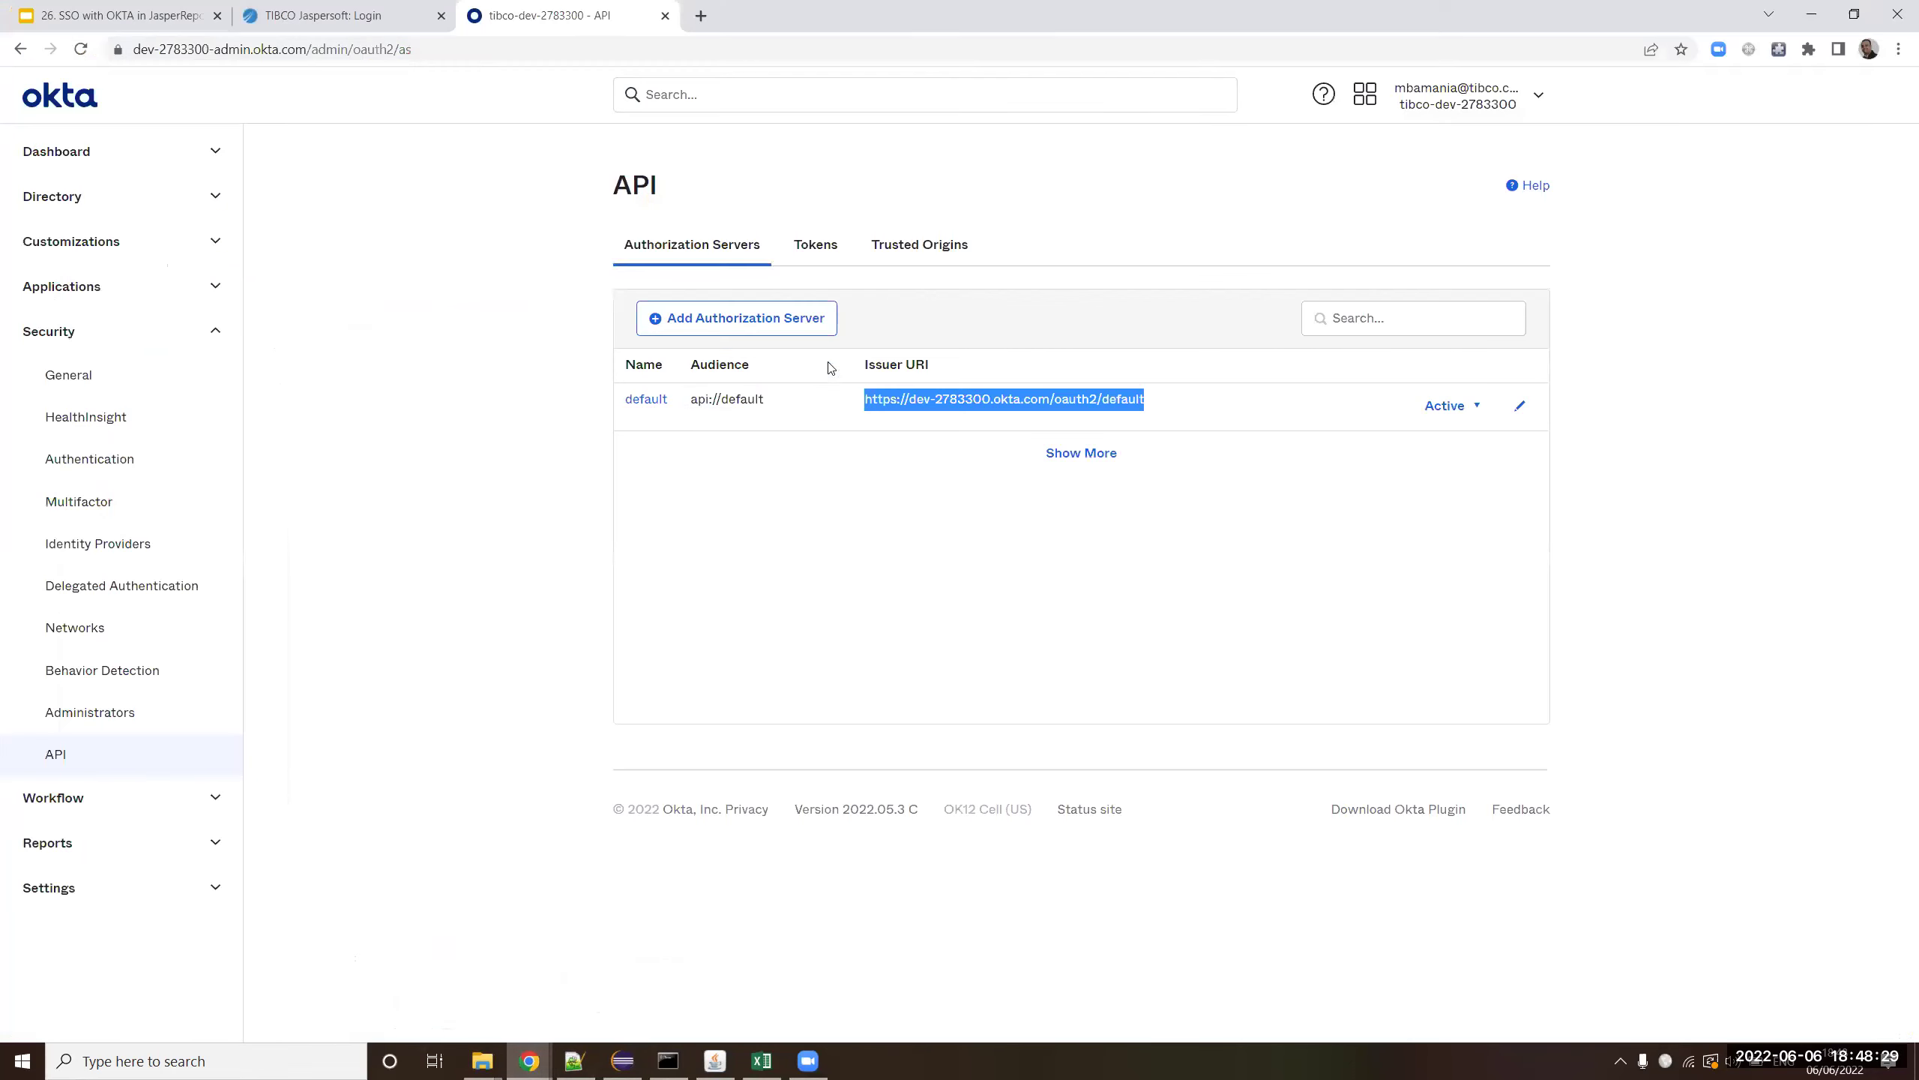
{"action": "left_click", "coordinate": [435, 27]}
{"action": "left_click", "coordinate": [475, 48]}
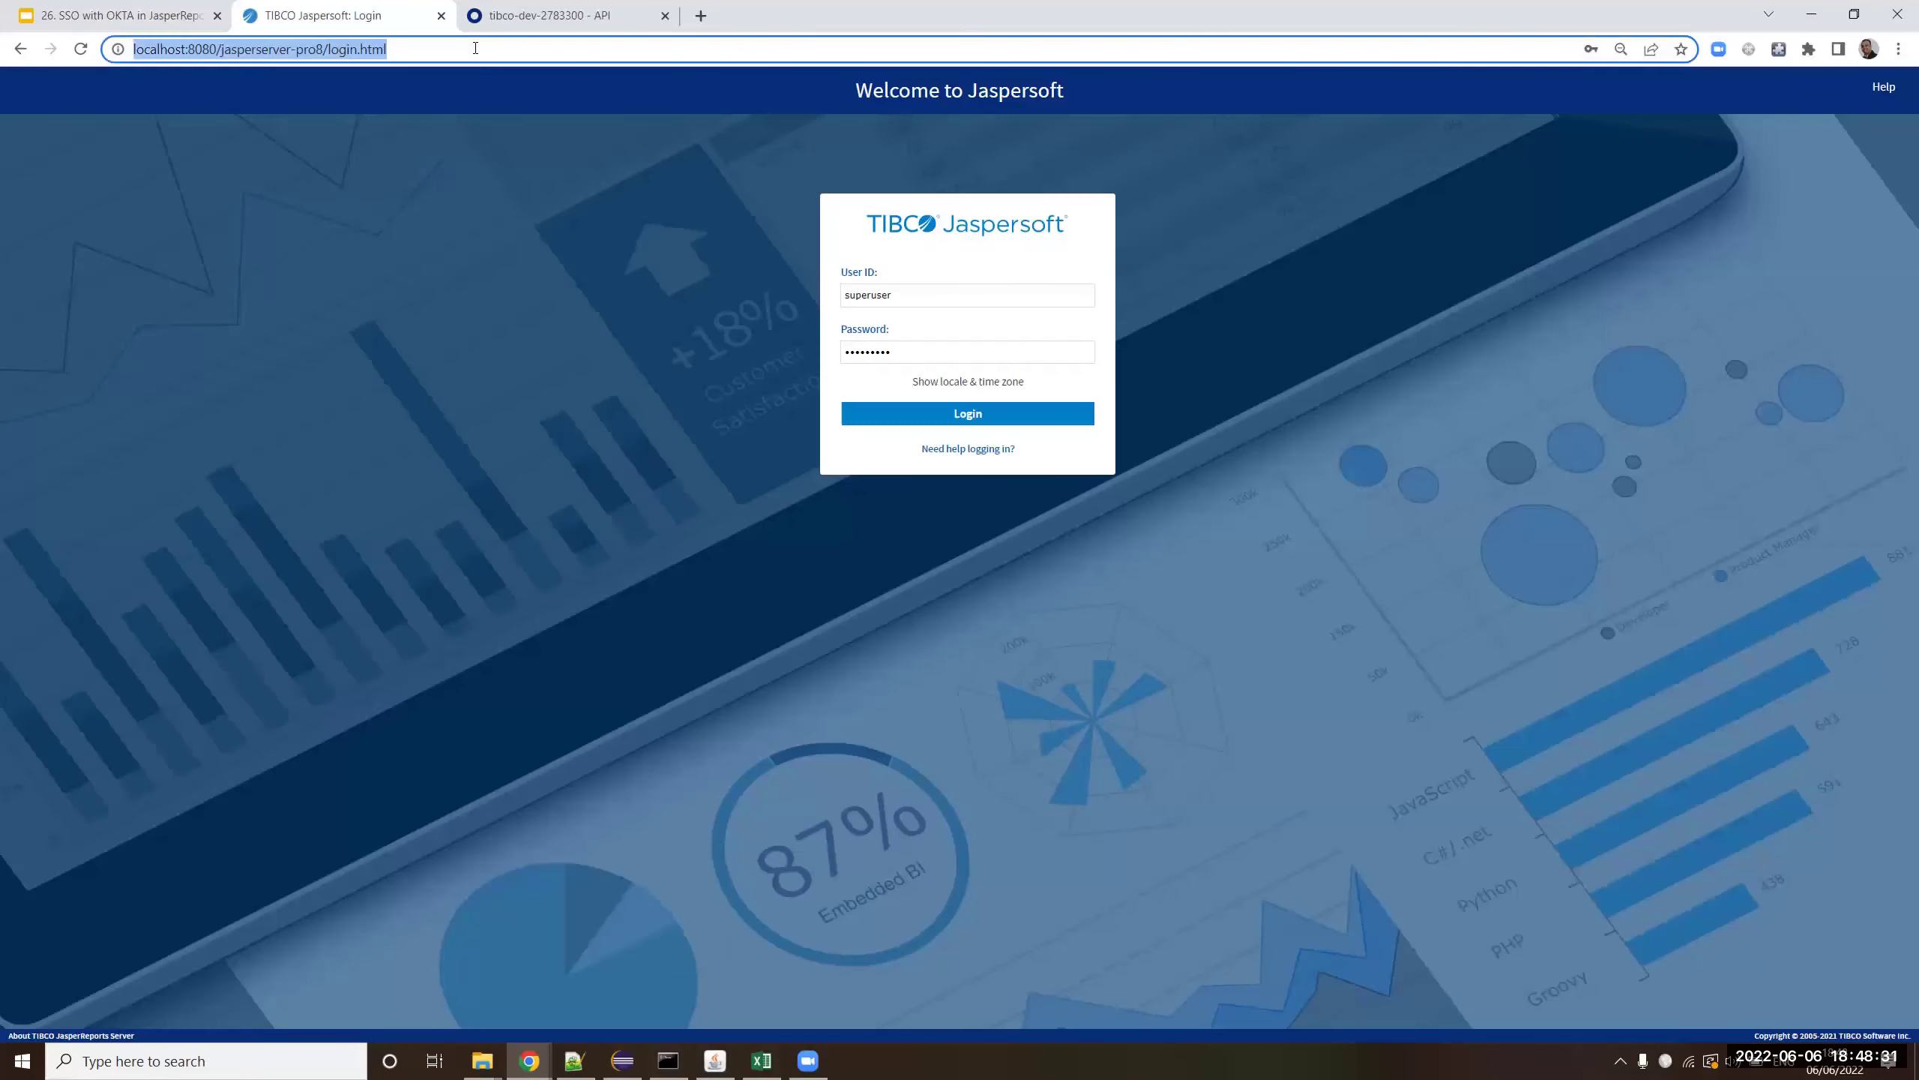
{"action": "key", "text": "End"}
{"action": "key", "text": "ctrl+shift+Left"}
{"action": "key", "text": "ctrl+shift+Left"}
{"action": "key", "text": "BackSpace"}
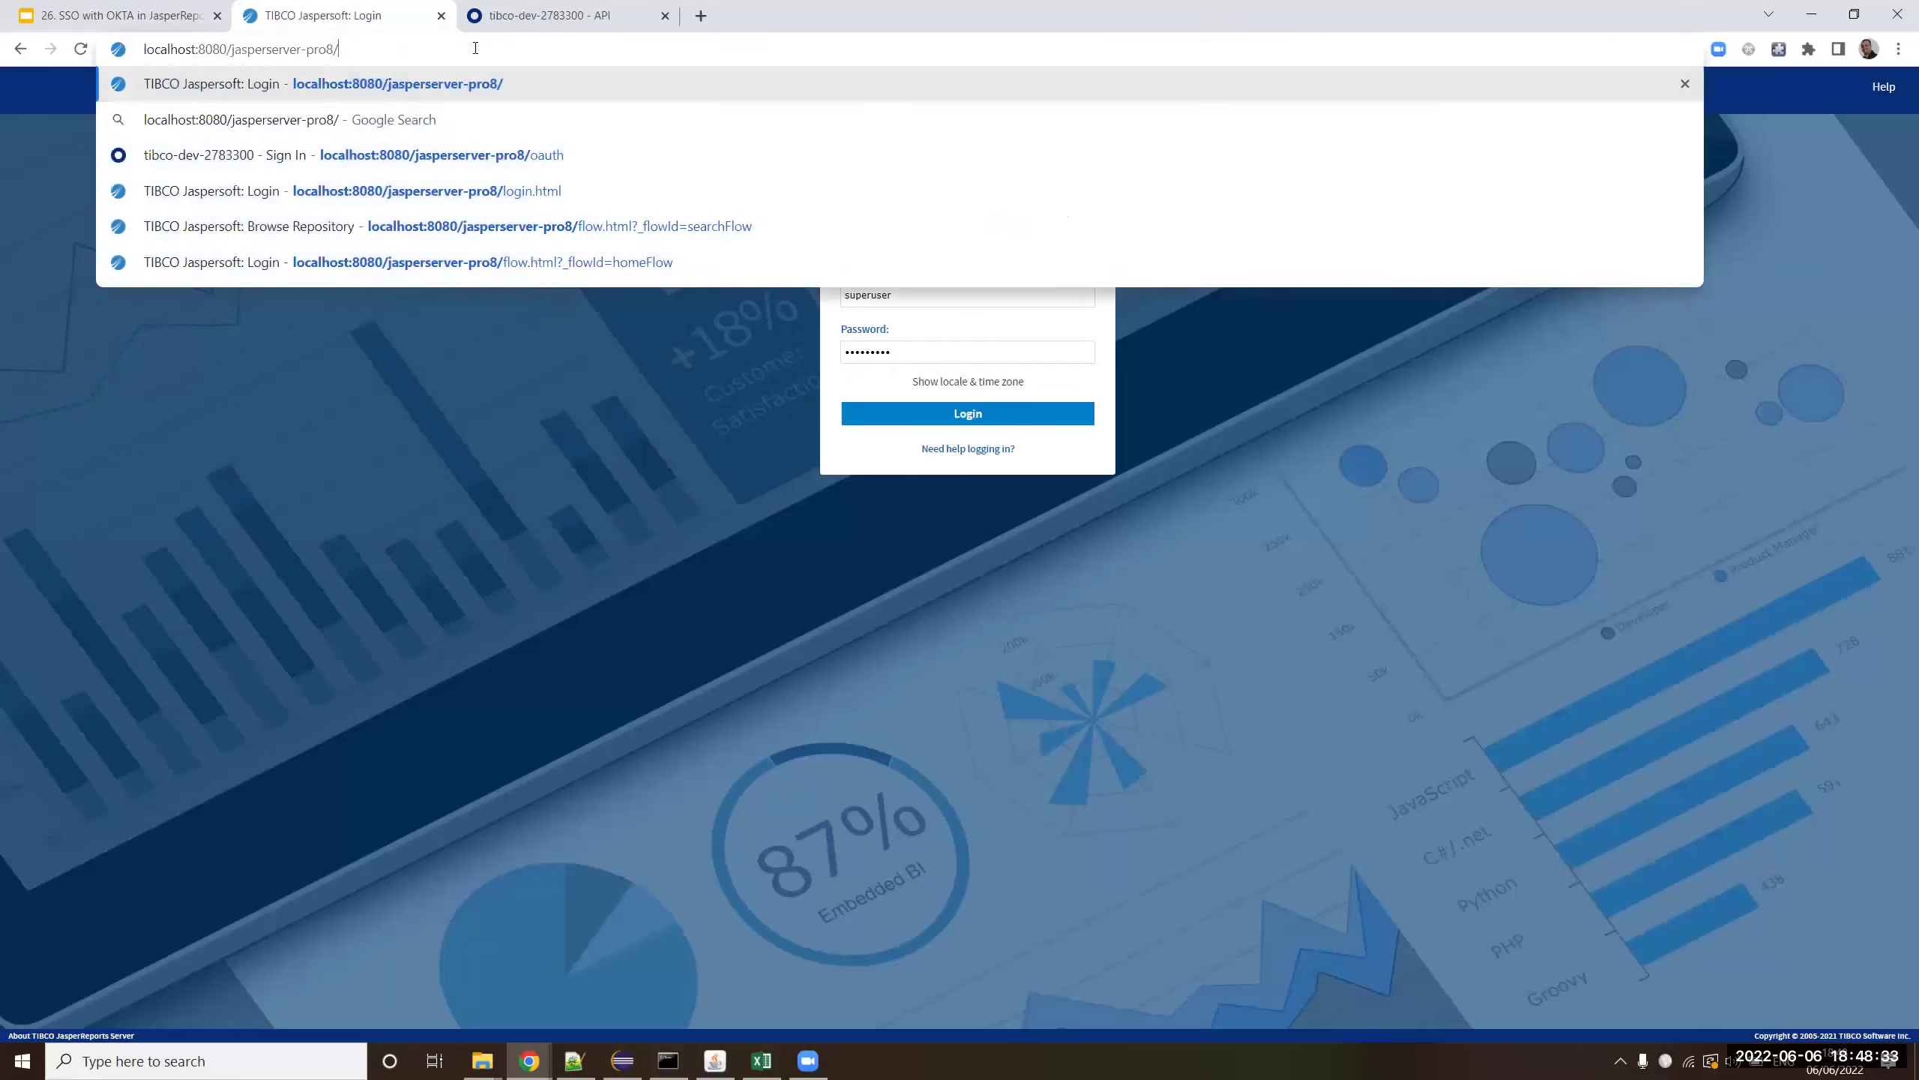
{"action": "key", "text": "Return"}
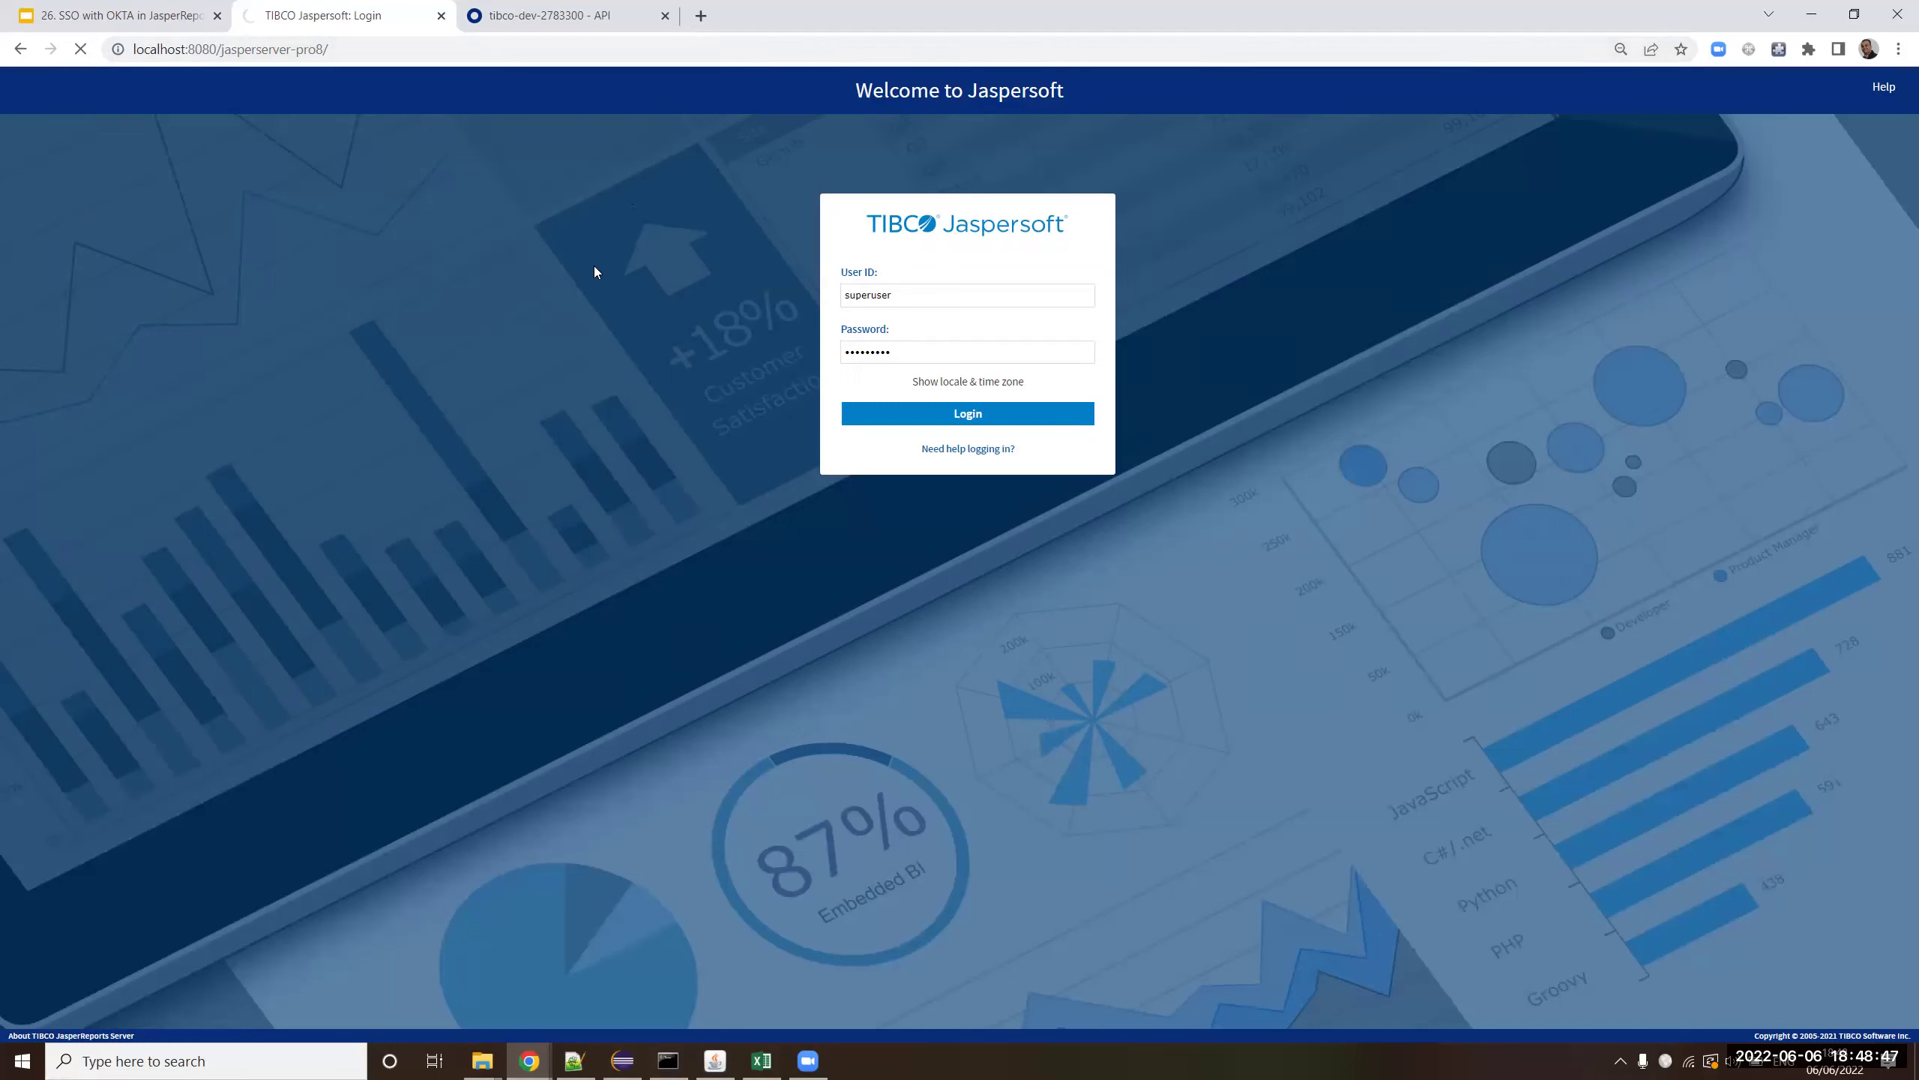
{"action": "left_click", "coordinate": [715, 1061]}
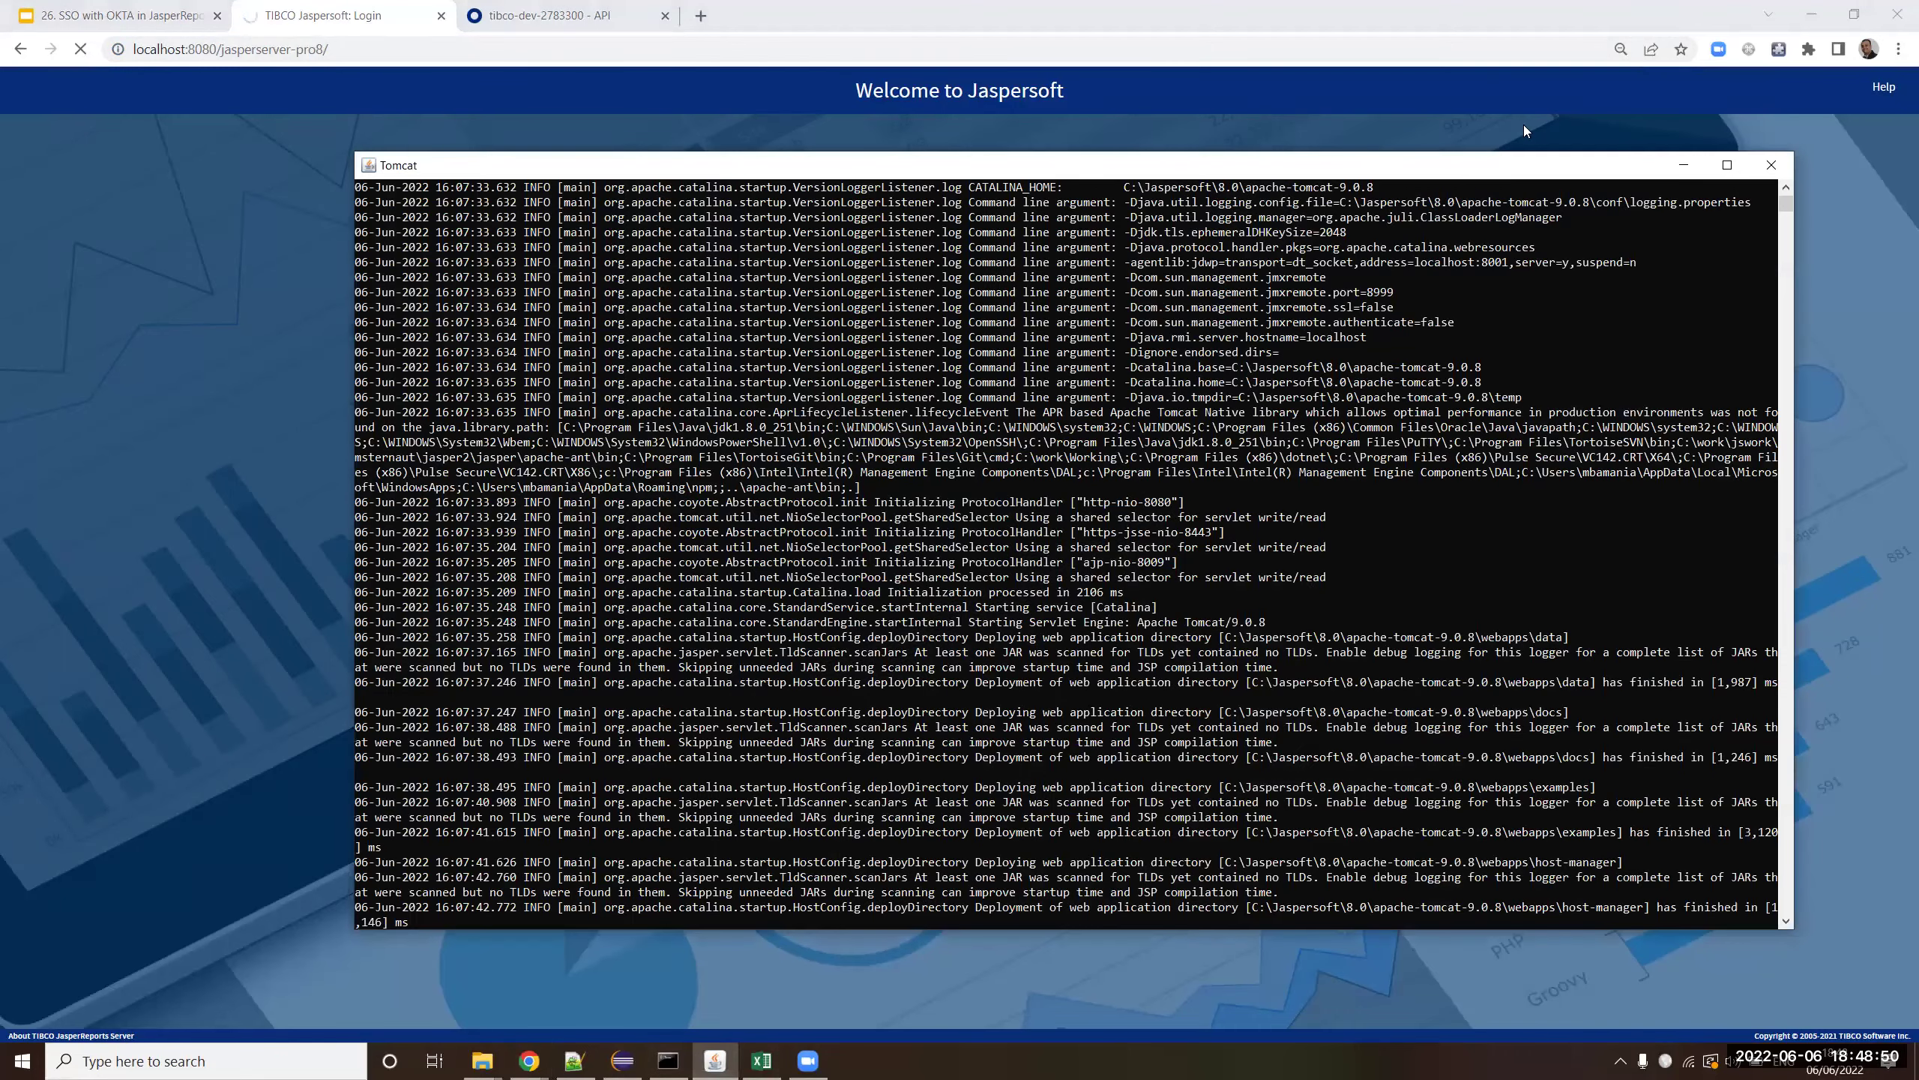
{"action": "left_click", "coordinate": [1691, 164]}
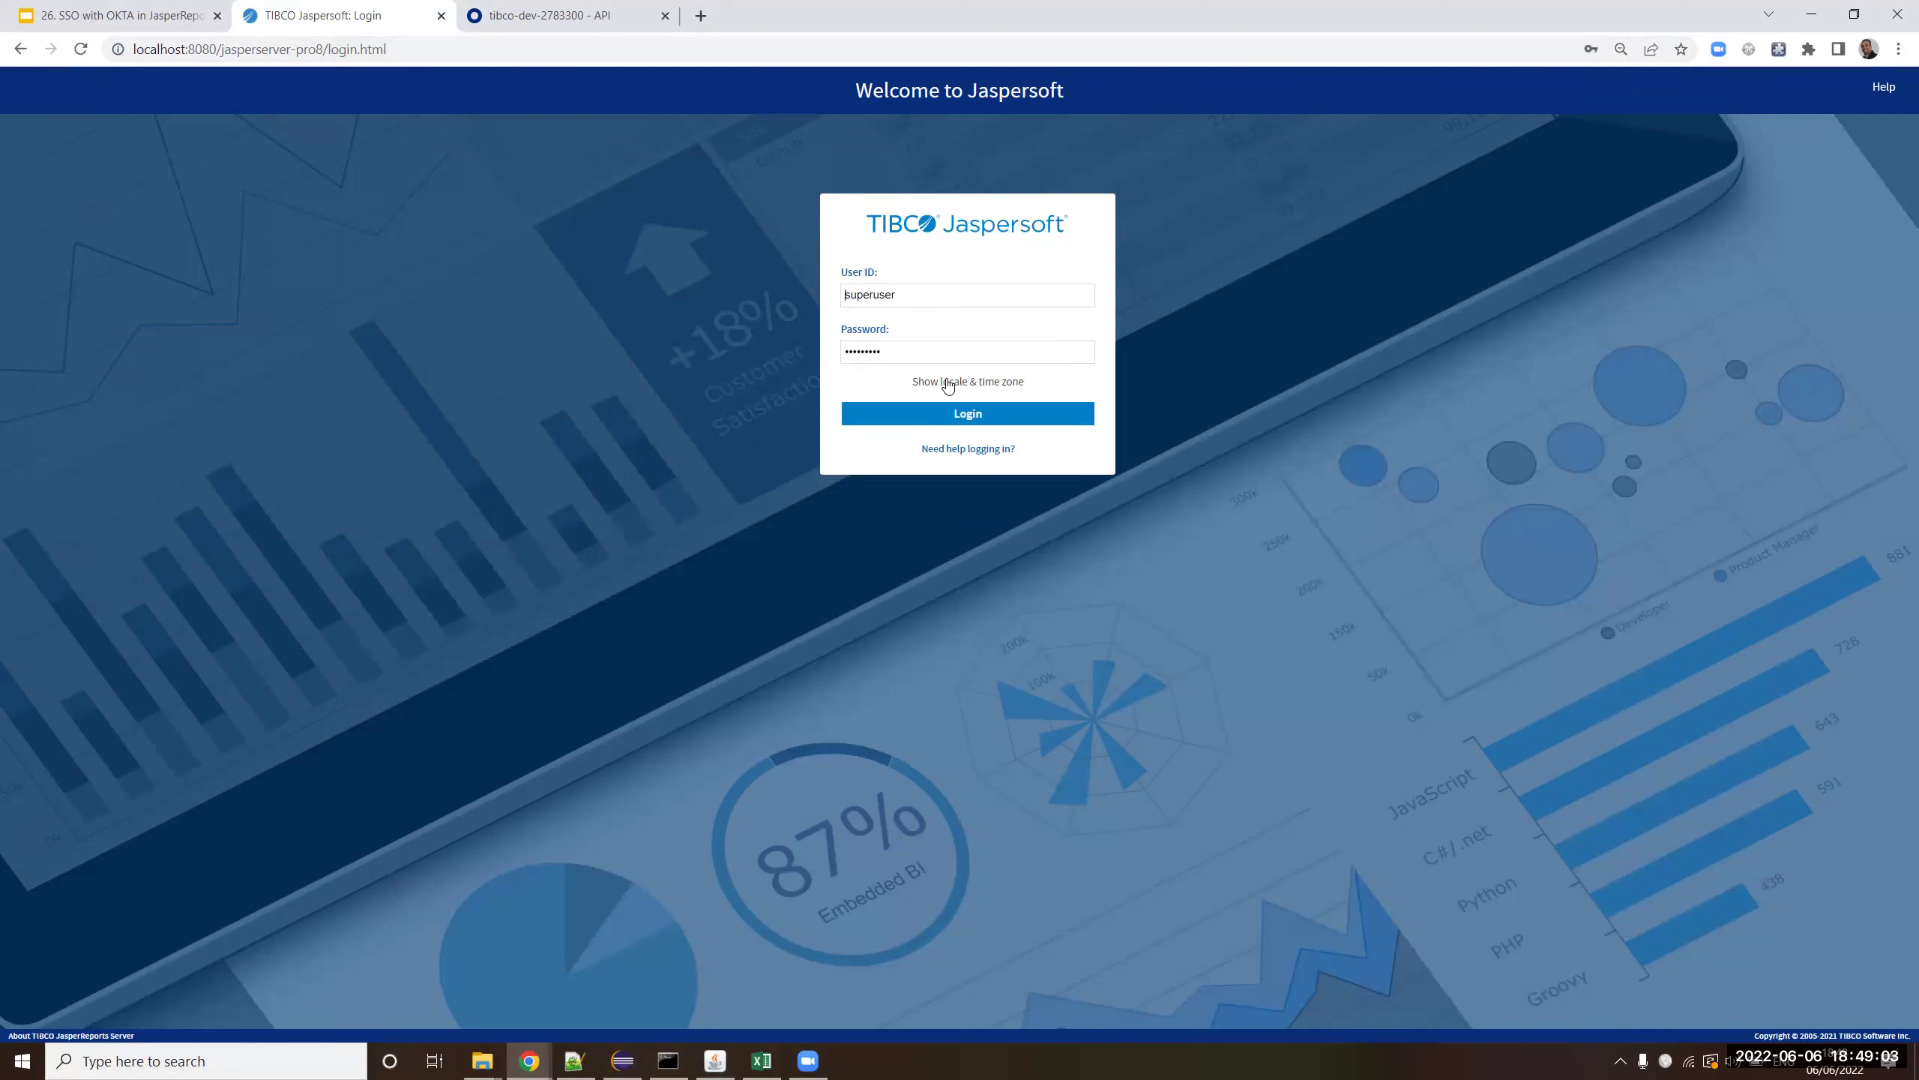
- Log in to JasperReports Server as superuser with the prefilled credentials and log out again
{"action": "left_click", "coordinate": [940, 422]}
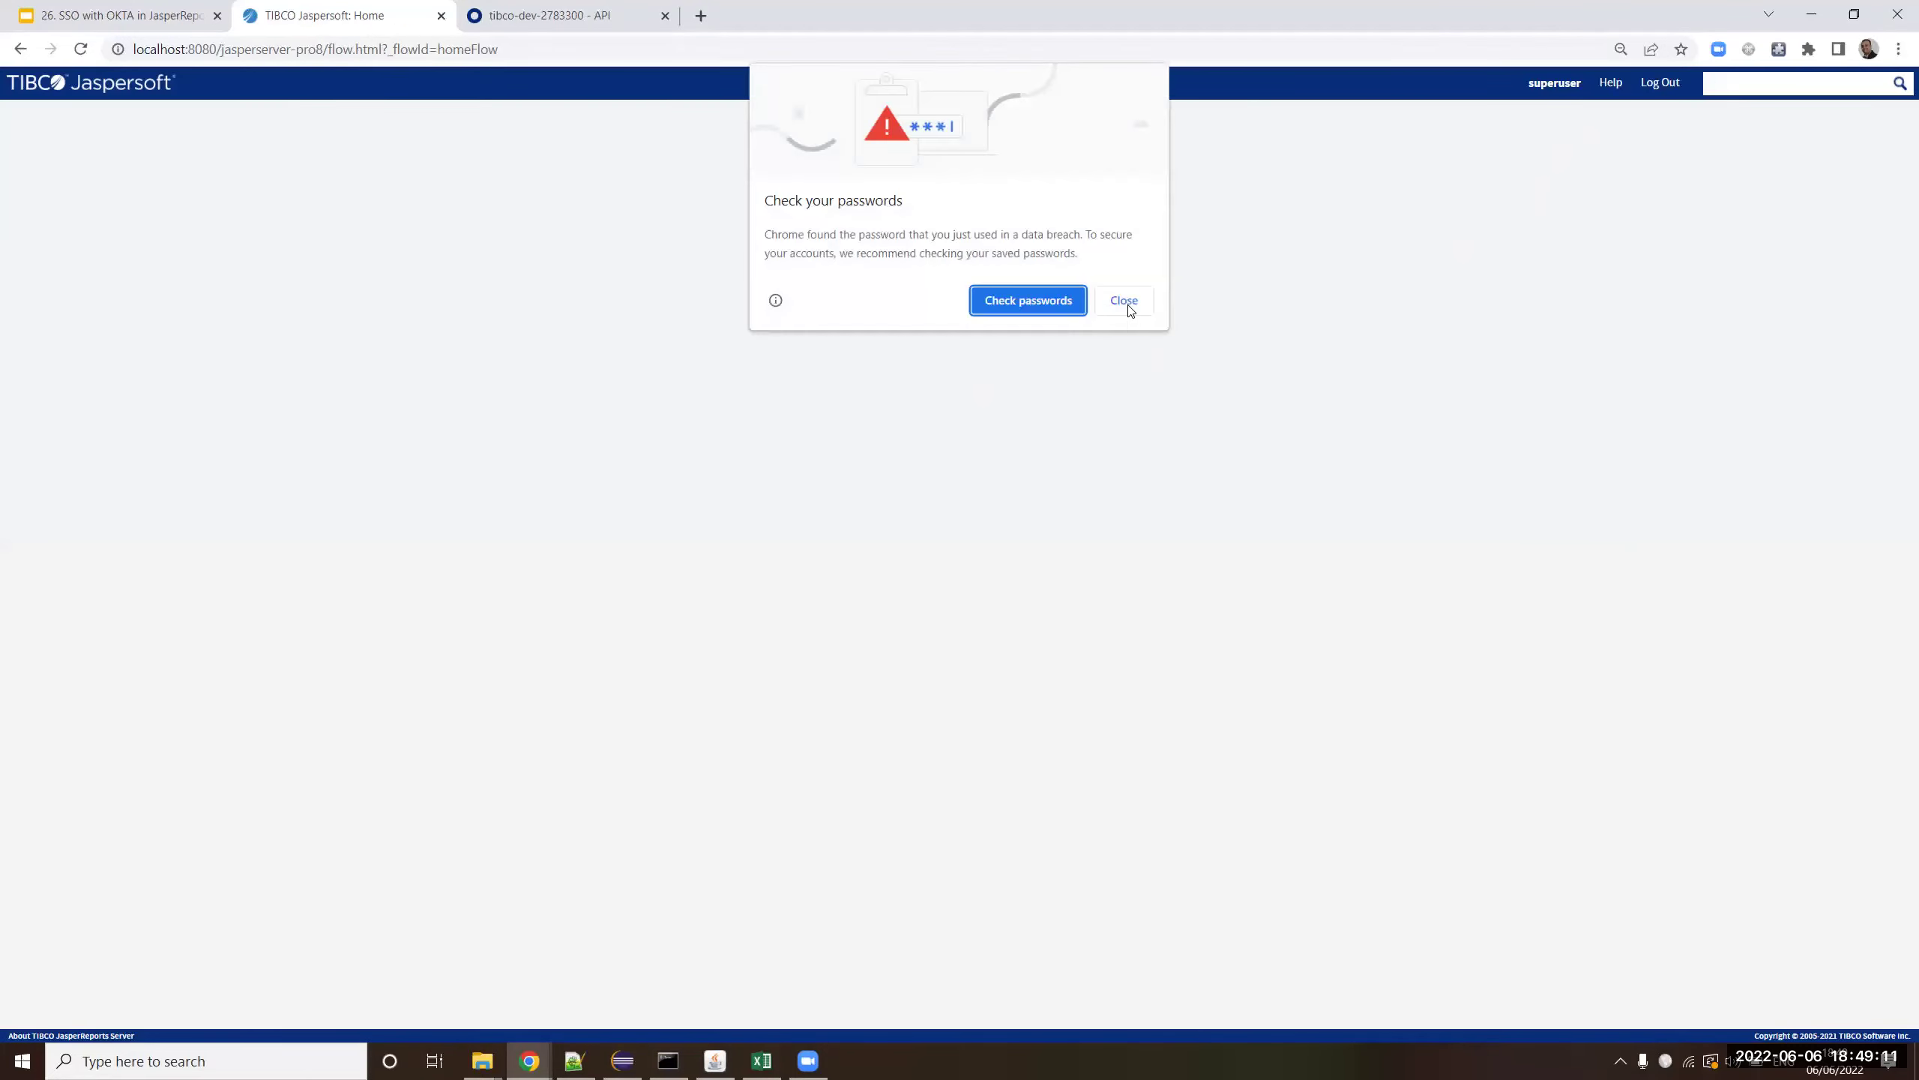
{"action": "left_click", "coordinate": [1128, 294]}
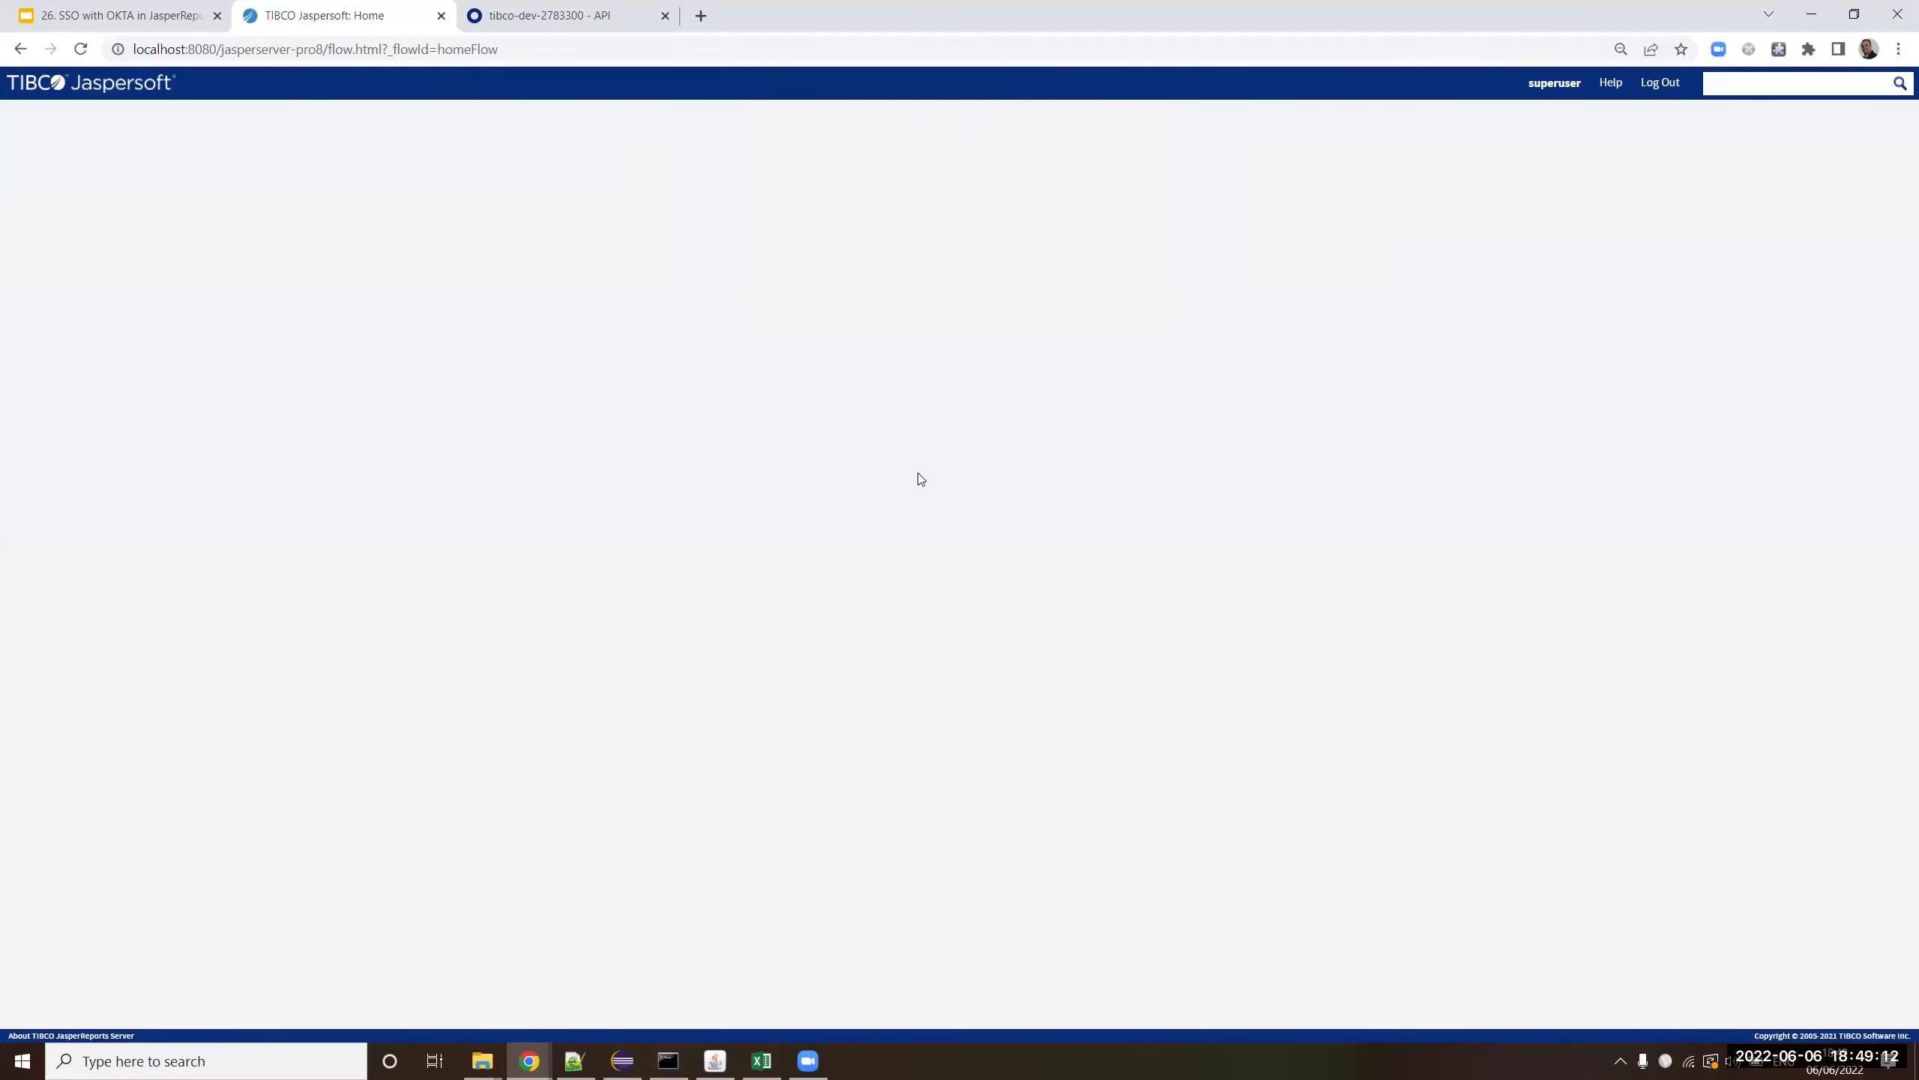
{"action": "left_click", "coordinate": [1661, 83]}
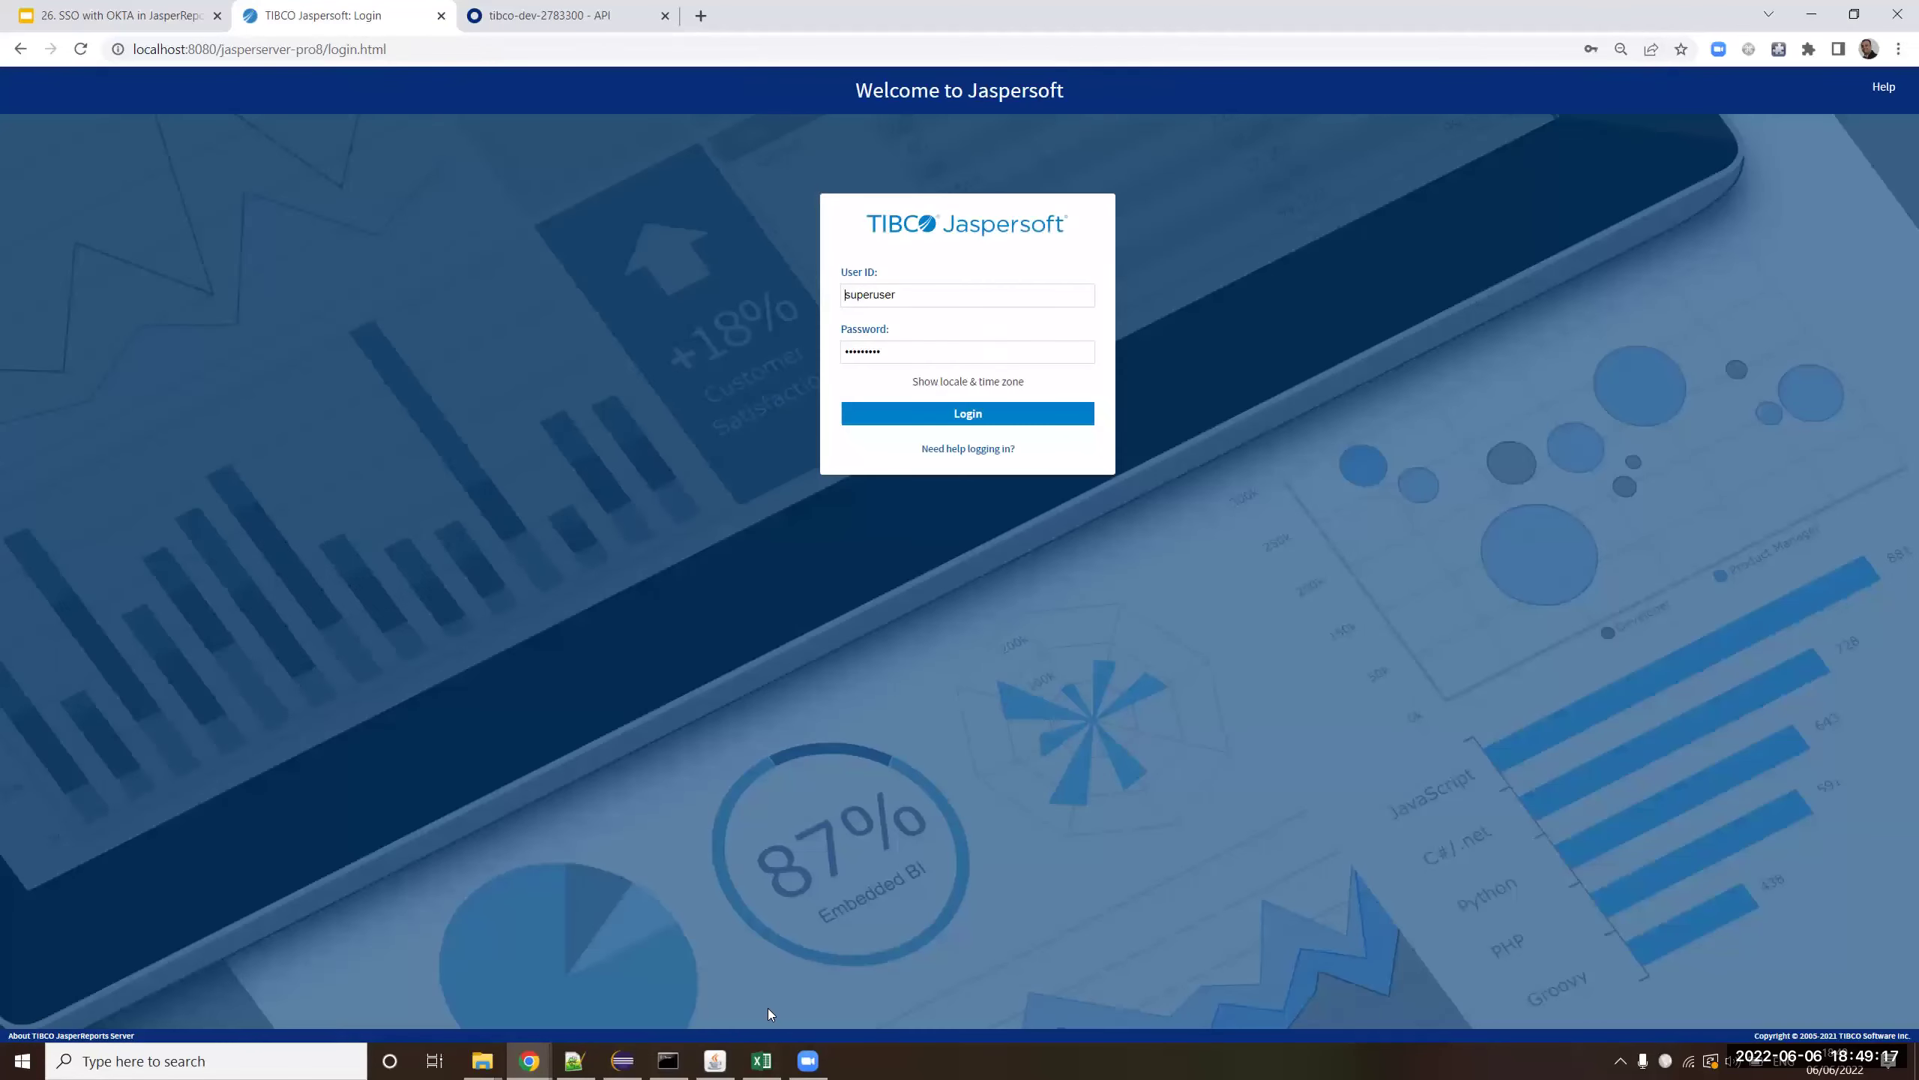
- Switch to File Explorer and open C:\Jaspersoft\8.0\apache-tomcat-9.0.8\webapps\jasperserver-pro8 alongside the Dr_Jaspersoft_demo project folder
{"action": "left_click", "coordinate": [572, 976]}
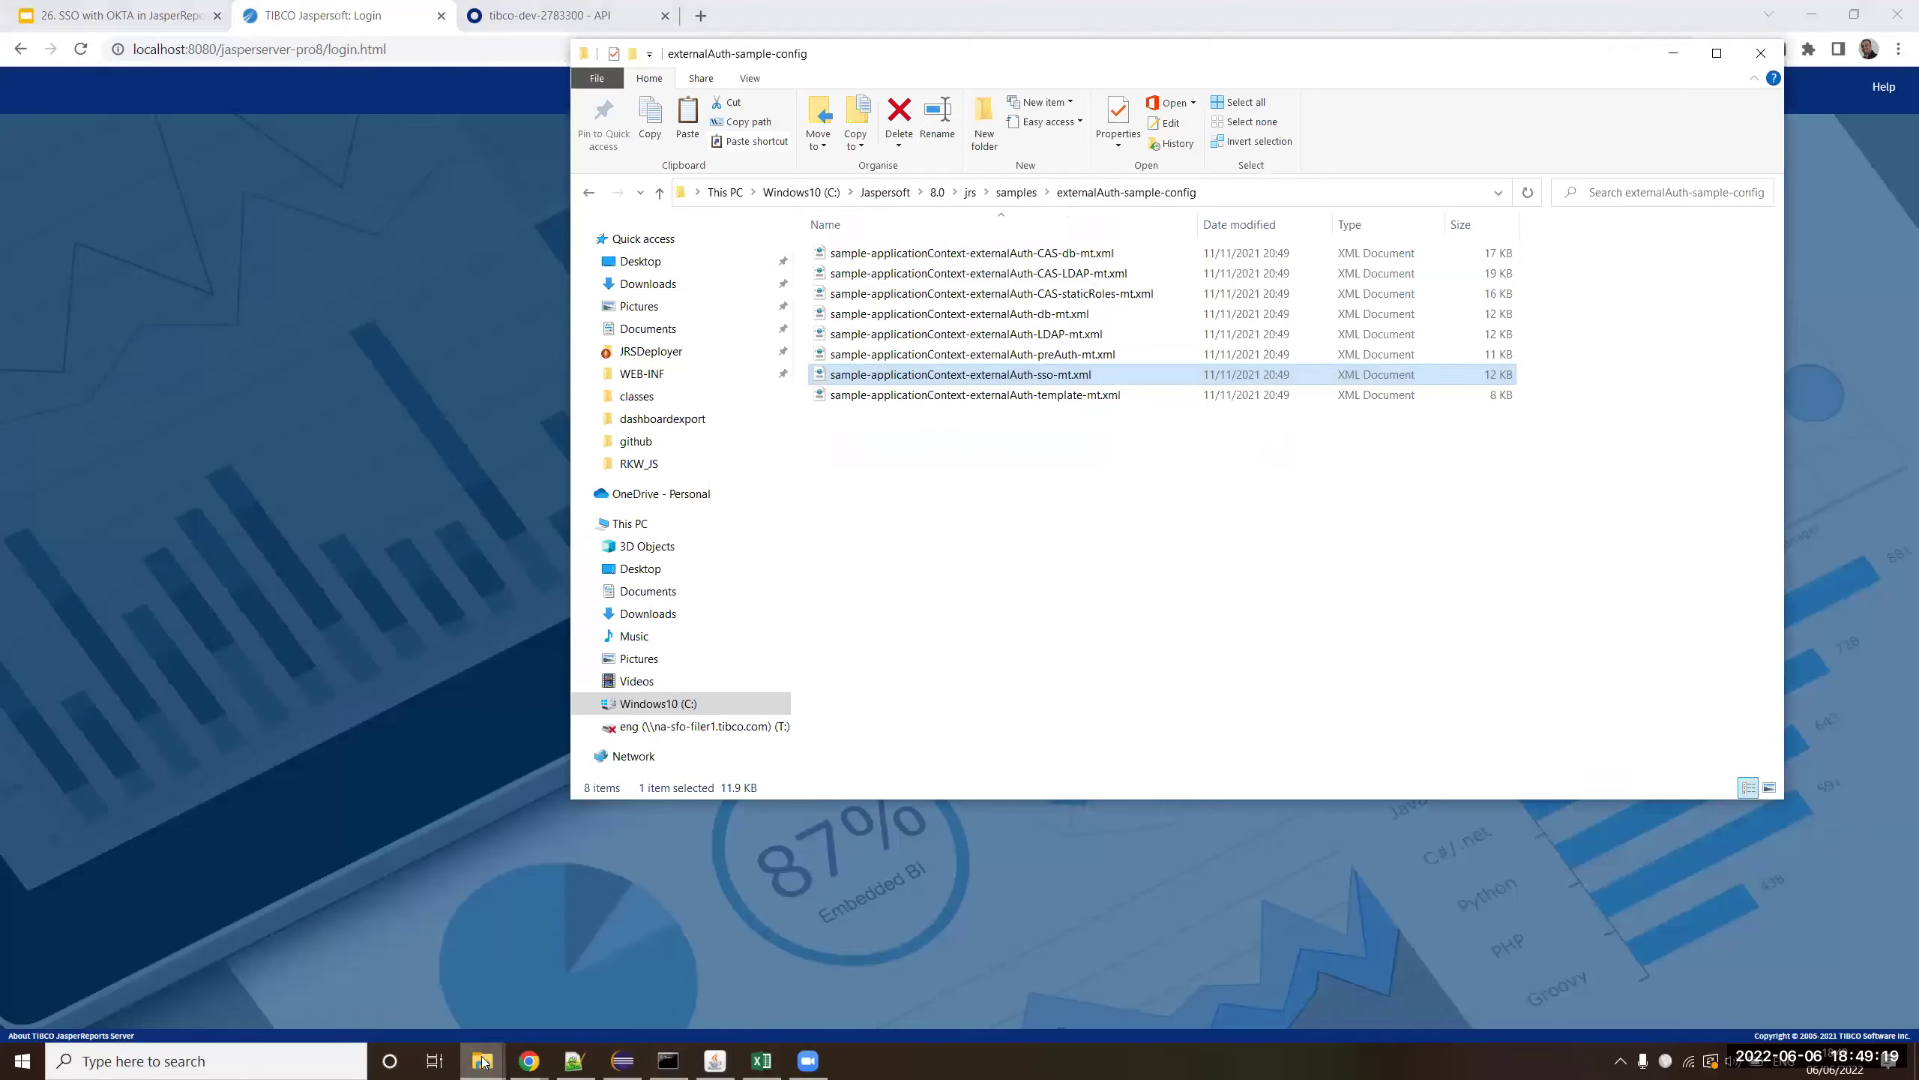
{"action": "left_click", "coordinate": [393, 976]}
{"action": "left_click", "coordinate": [369, 356]}
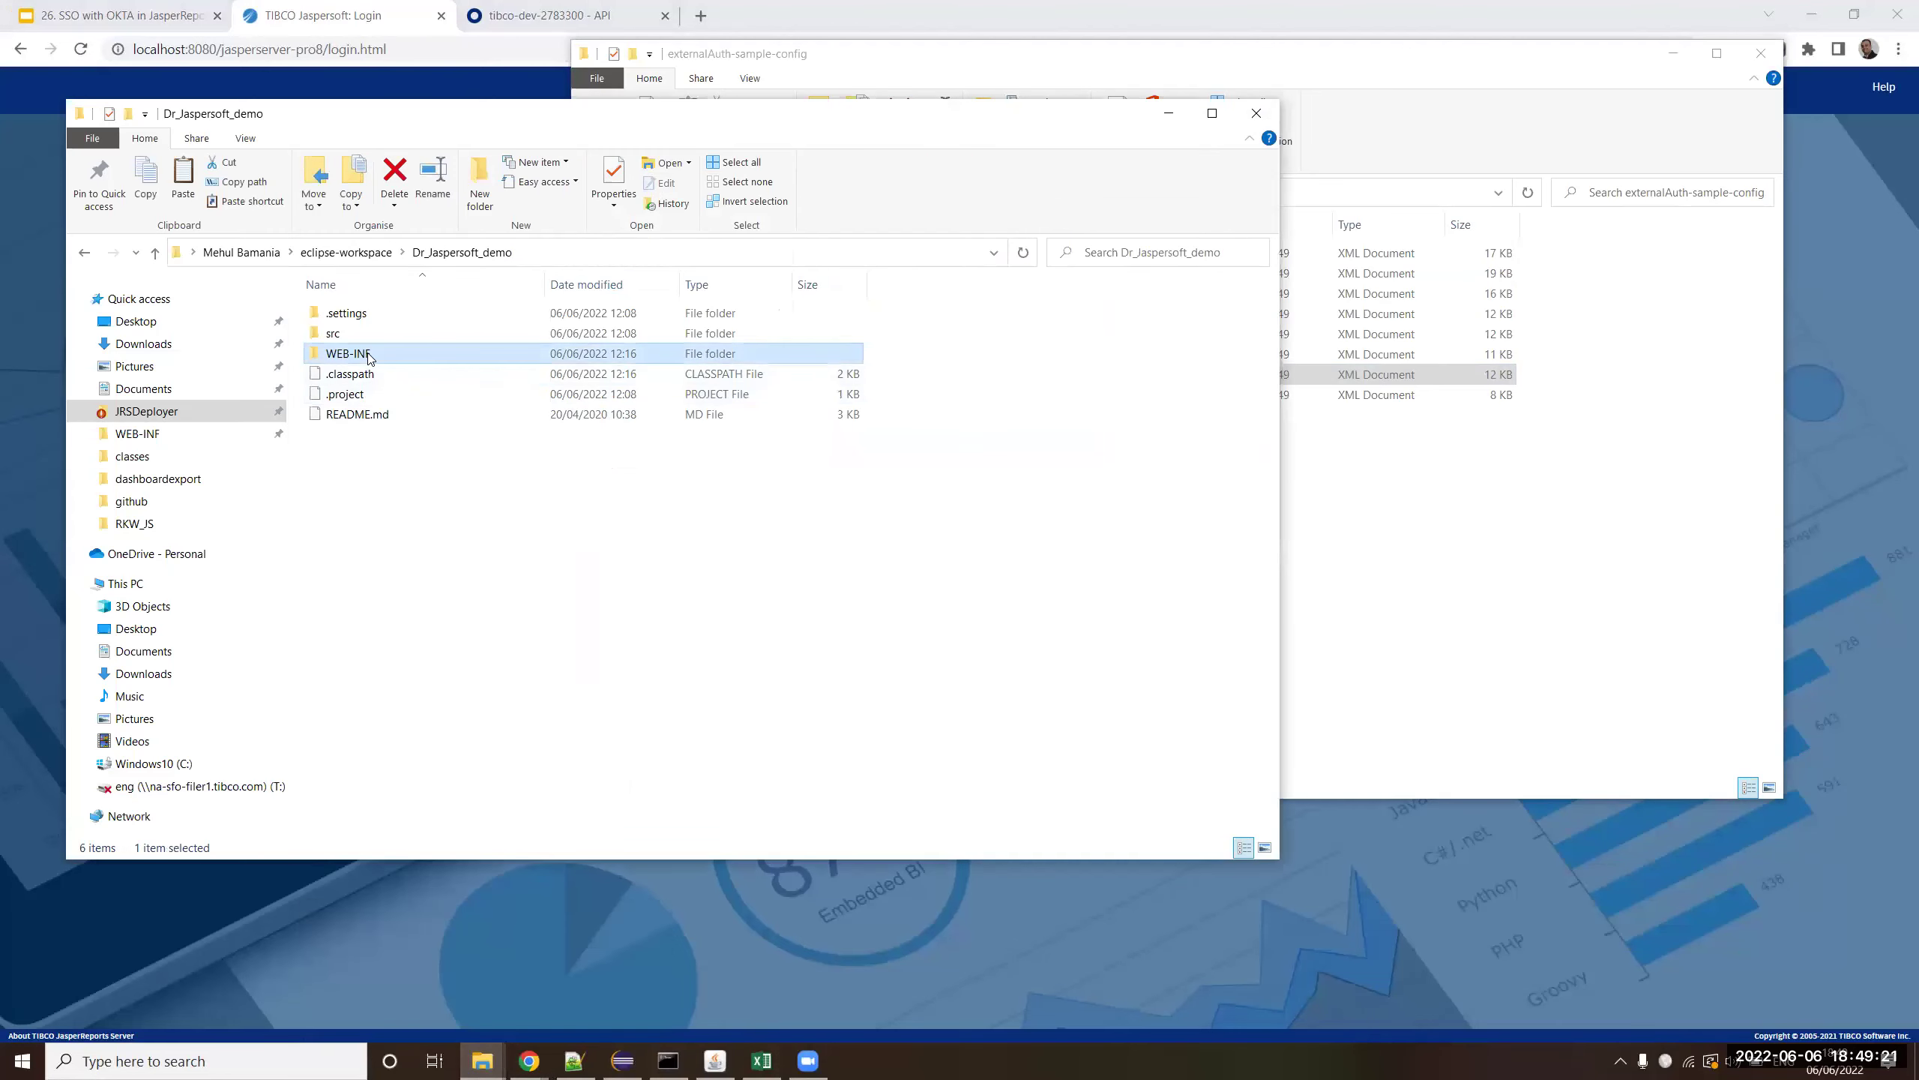
{"action": "left_click", "coordinate": [1470, 524]}
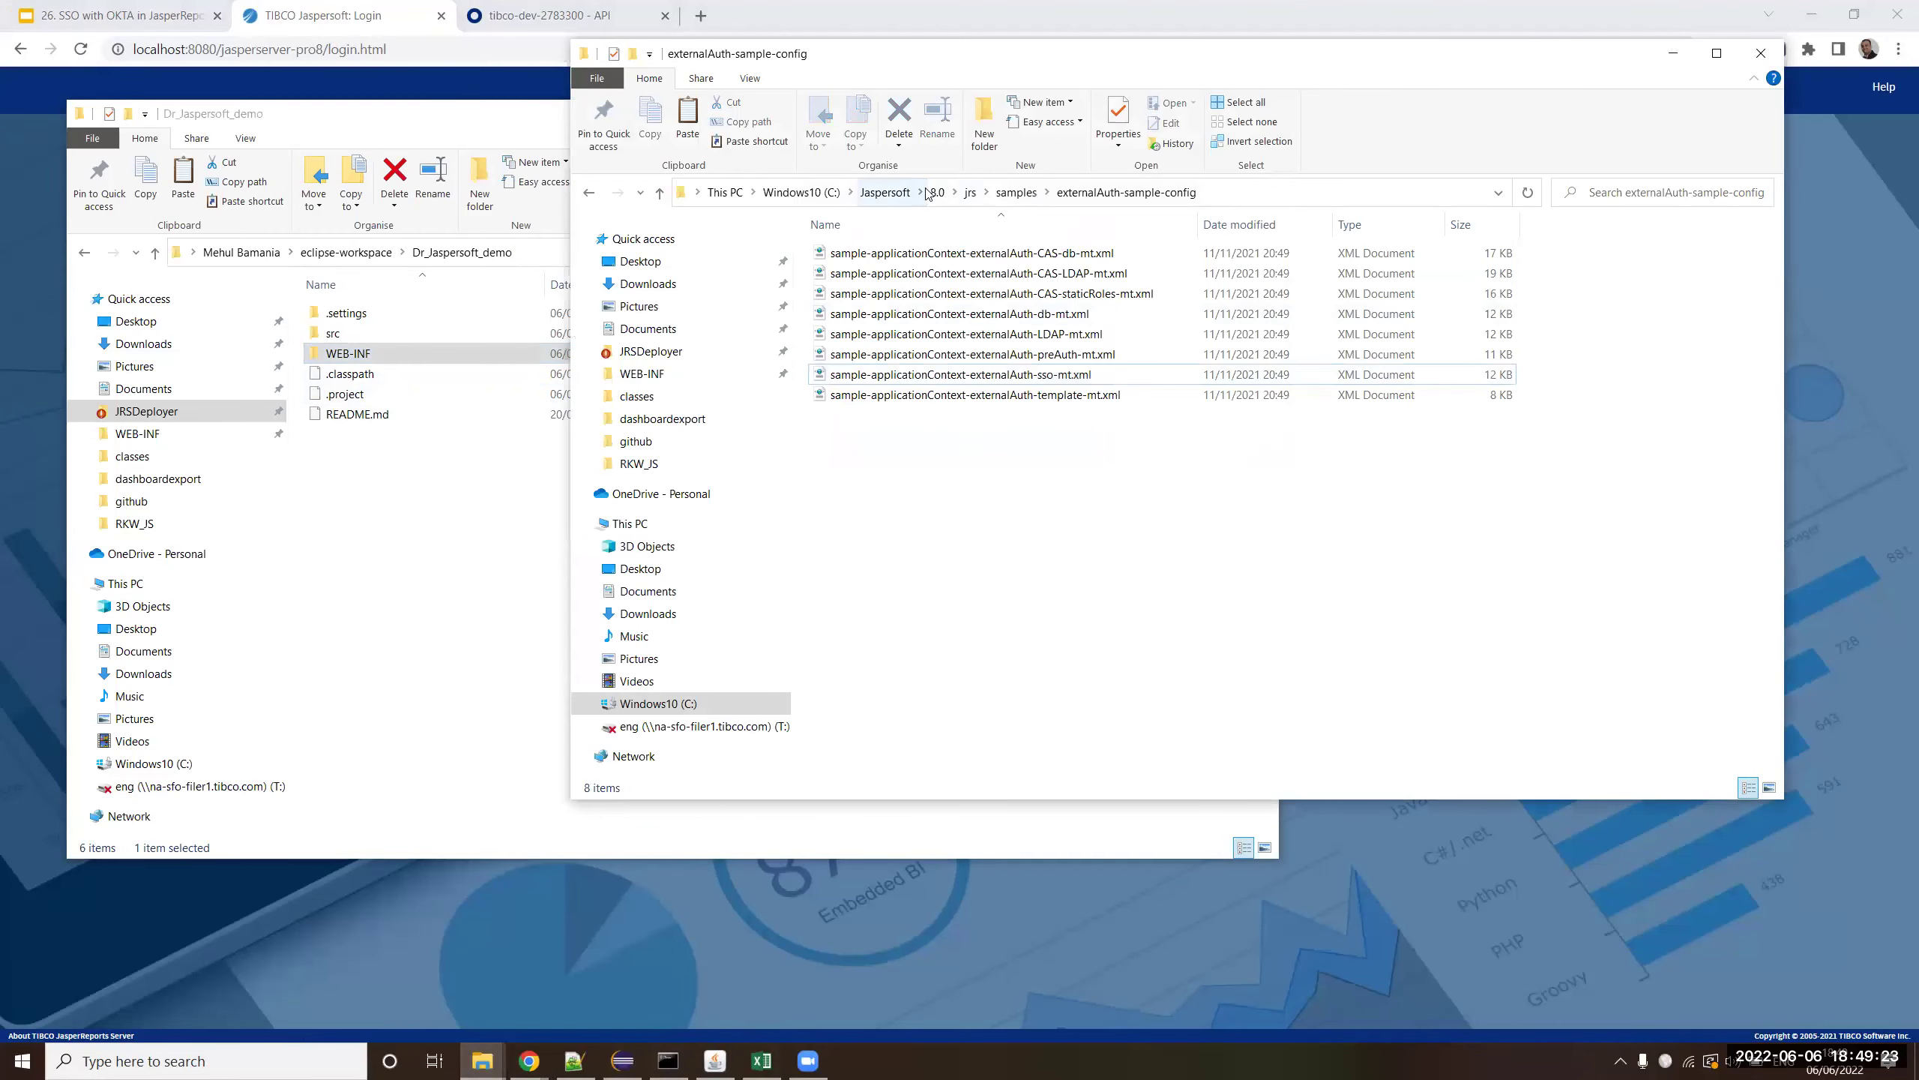
{"action": "left_click", "coordinate": [885, 194]}
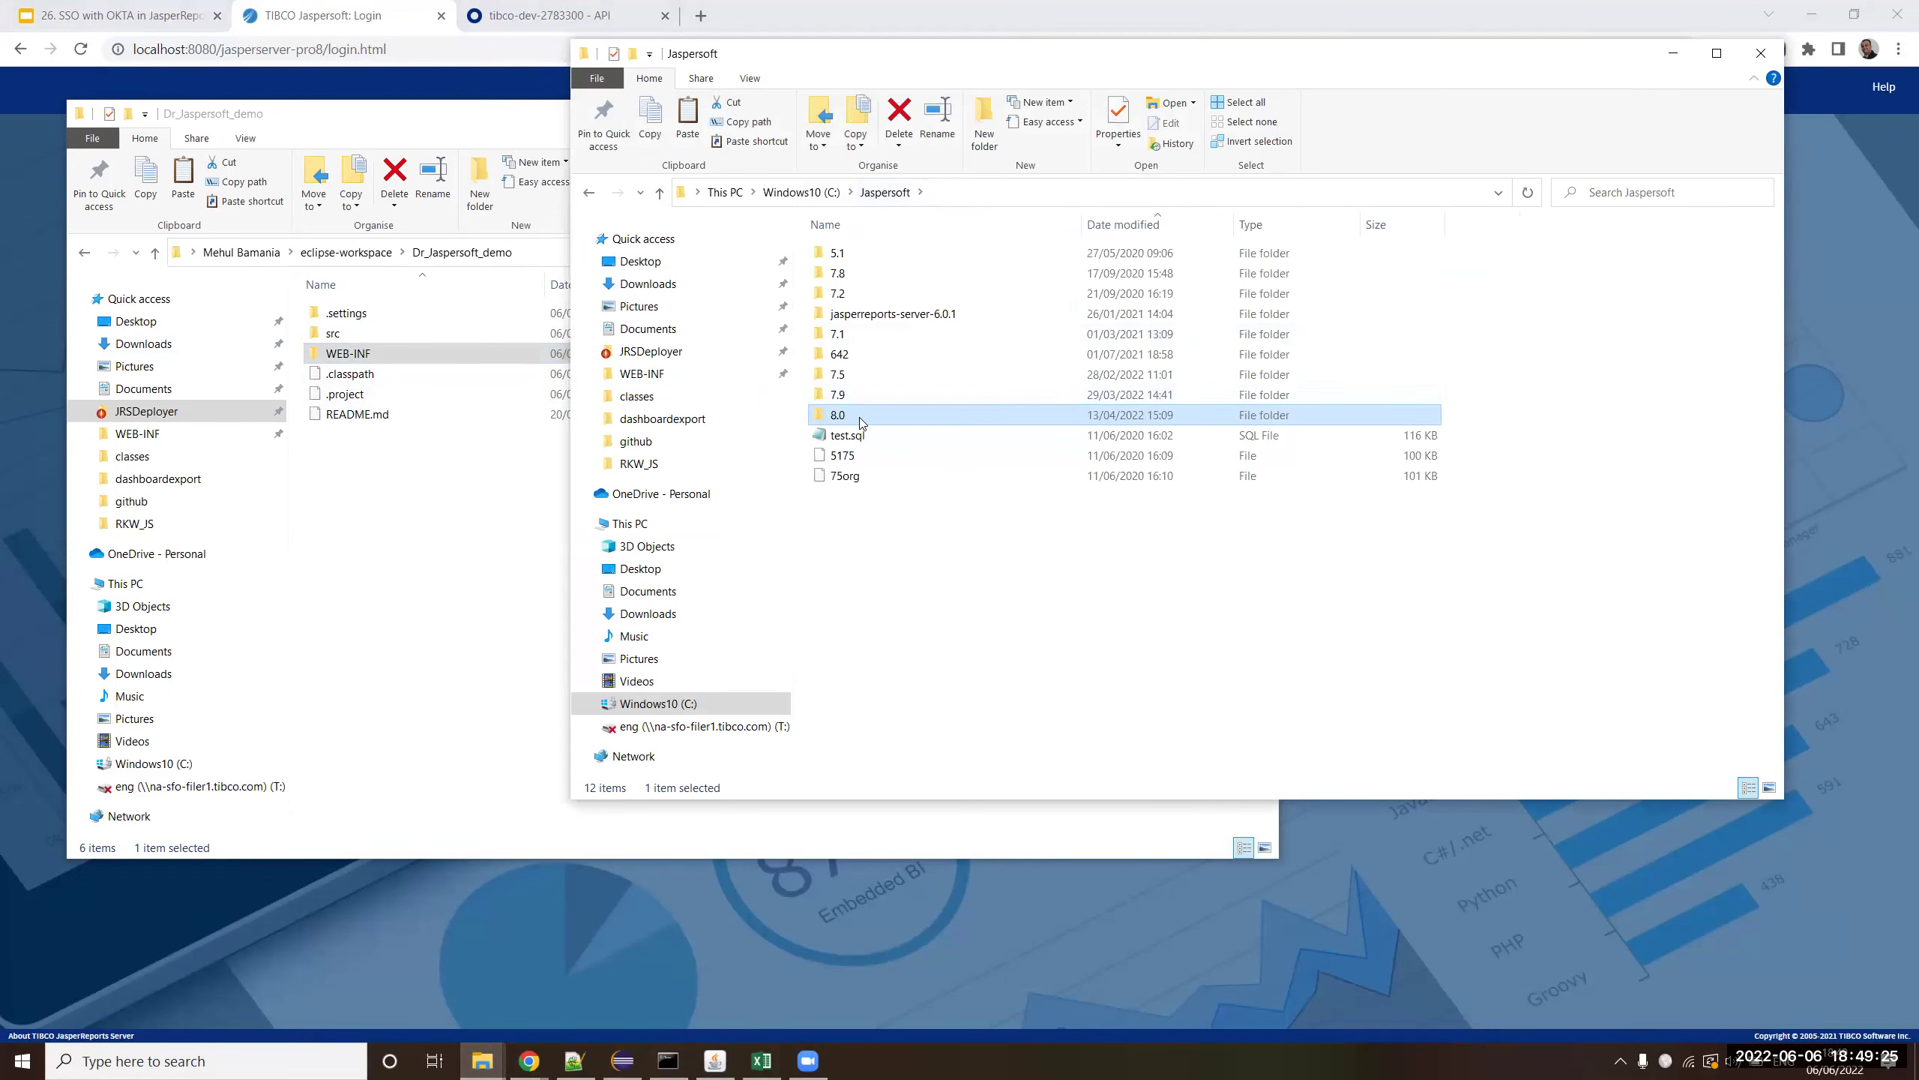
{"action": "double_click", "coordinate": [859, 416]}
{"action": "double_click", "coordinate": [869, 255]}
{"action": "left_click", "coordinate": [855, 357]}
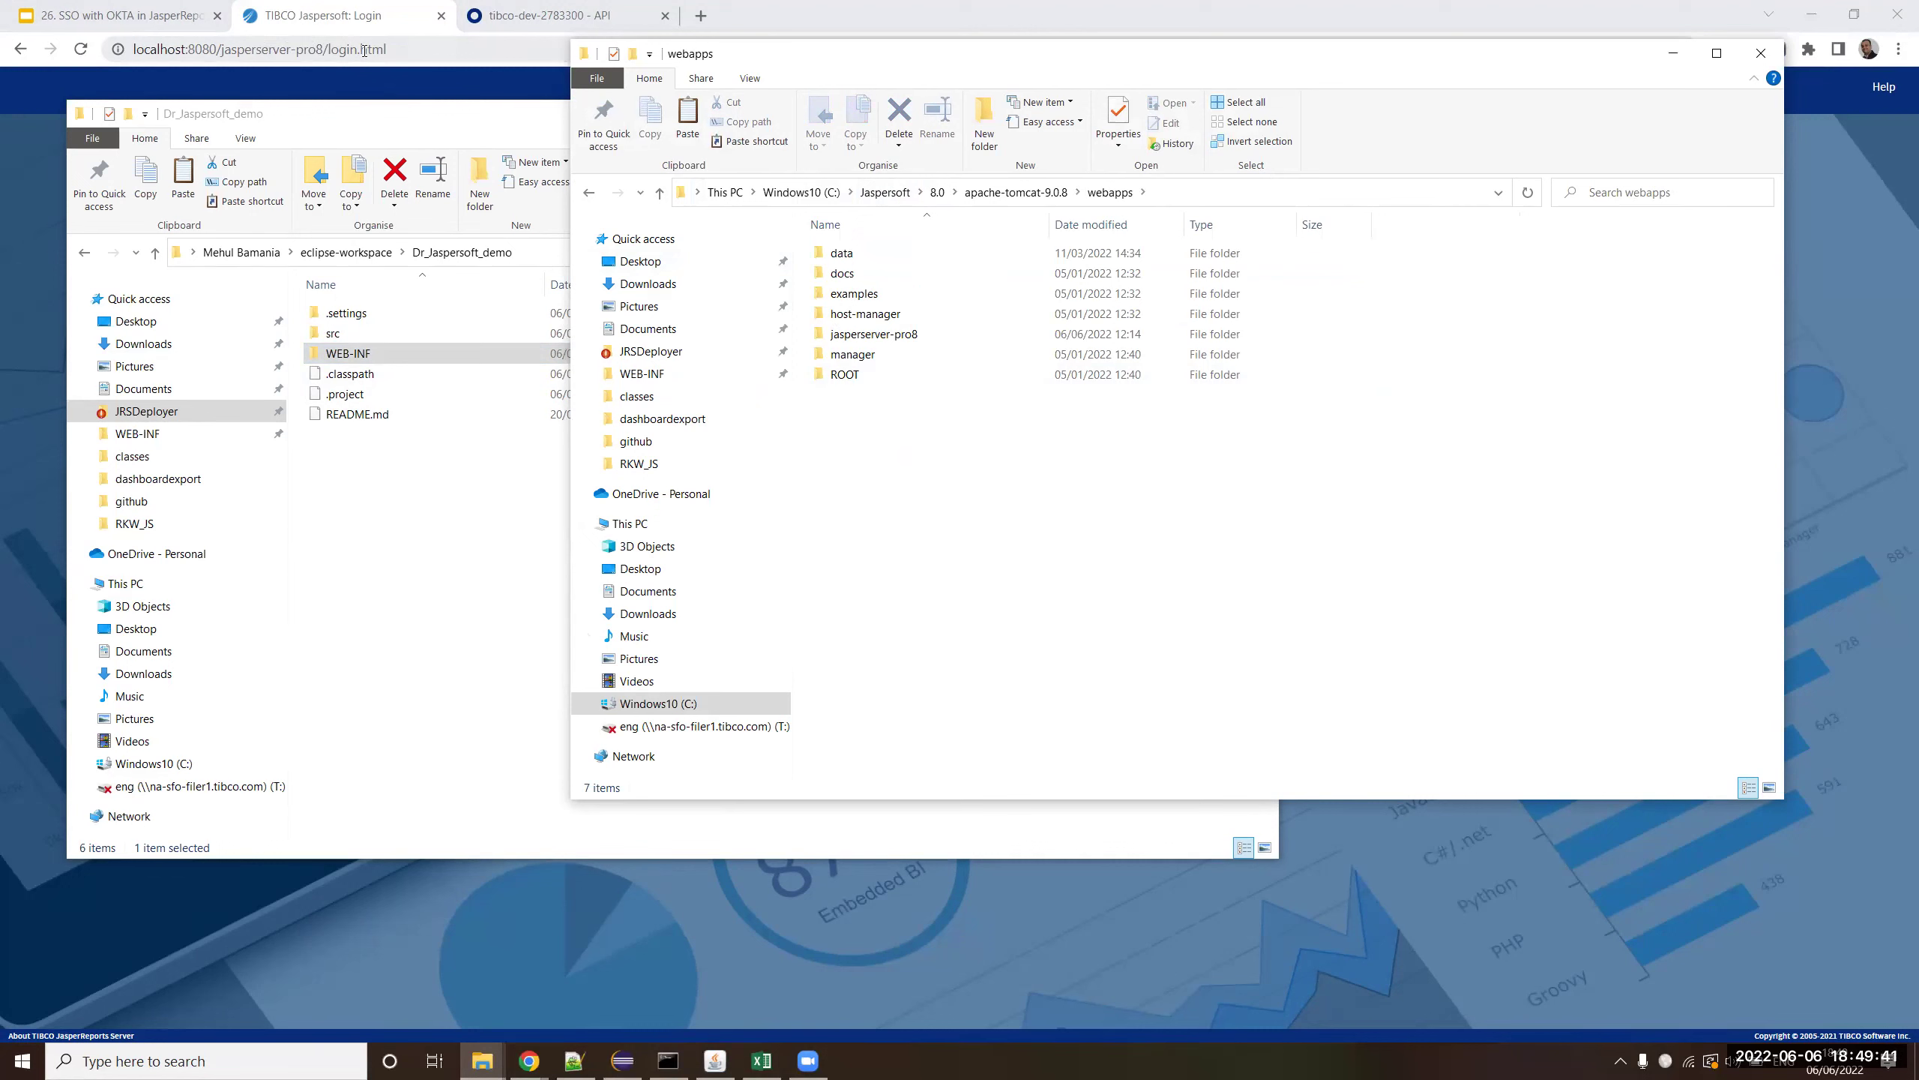
{"action": "double_click", "coordinate": [831, 335]}
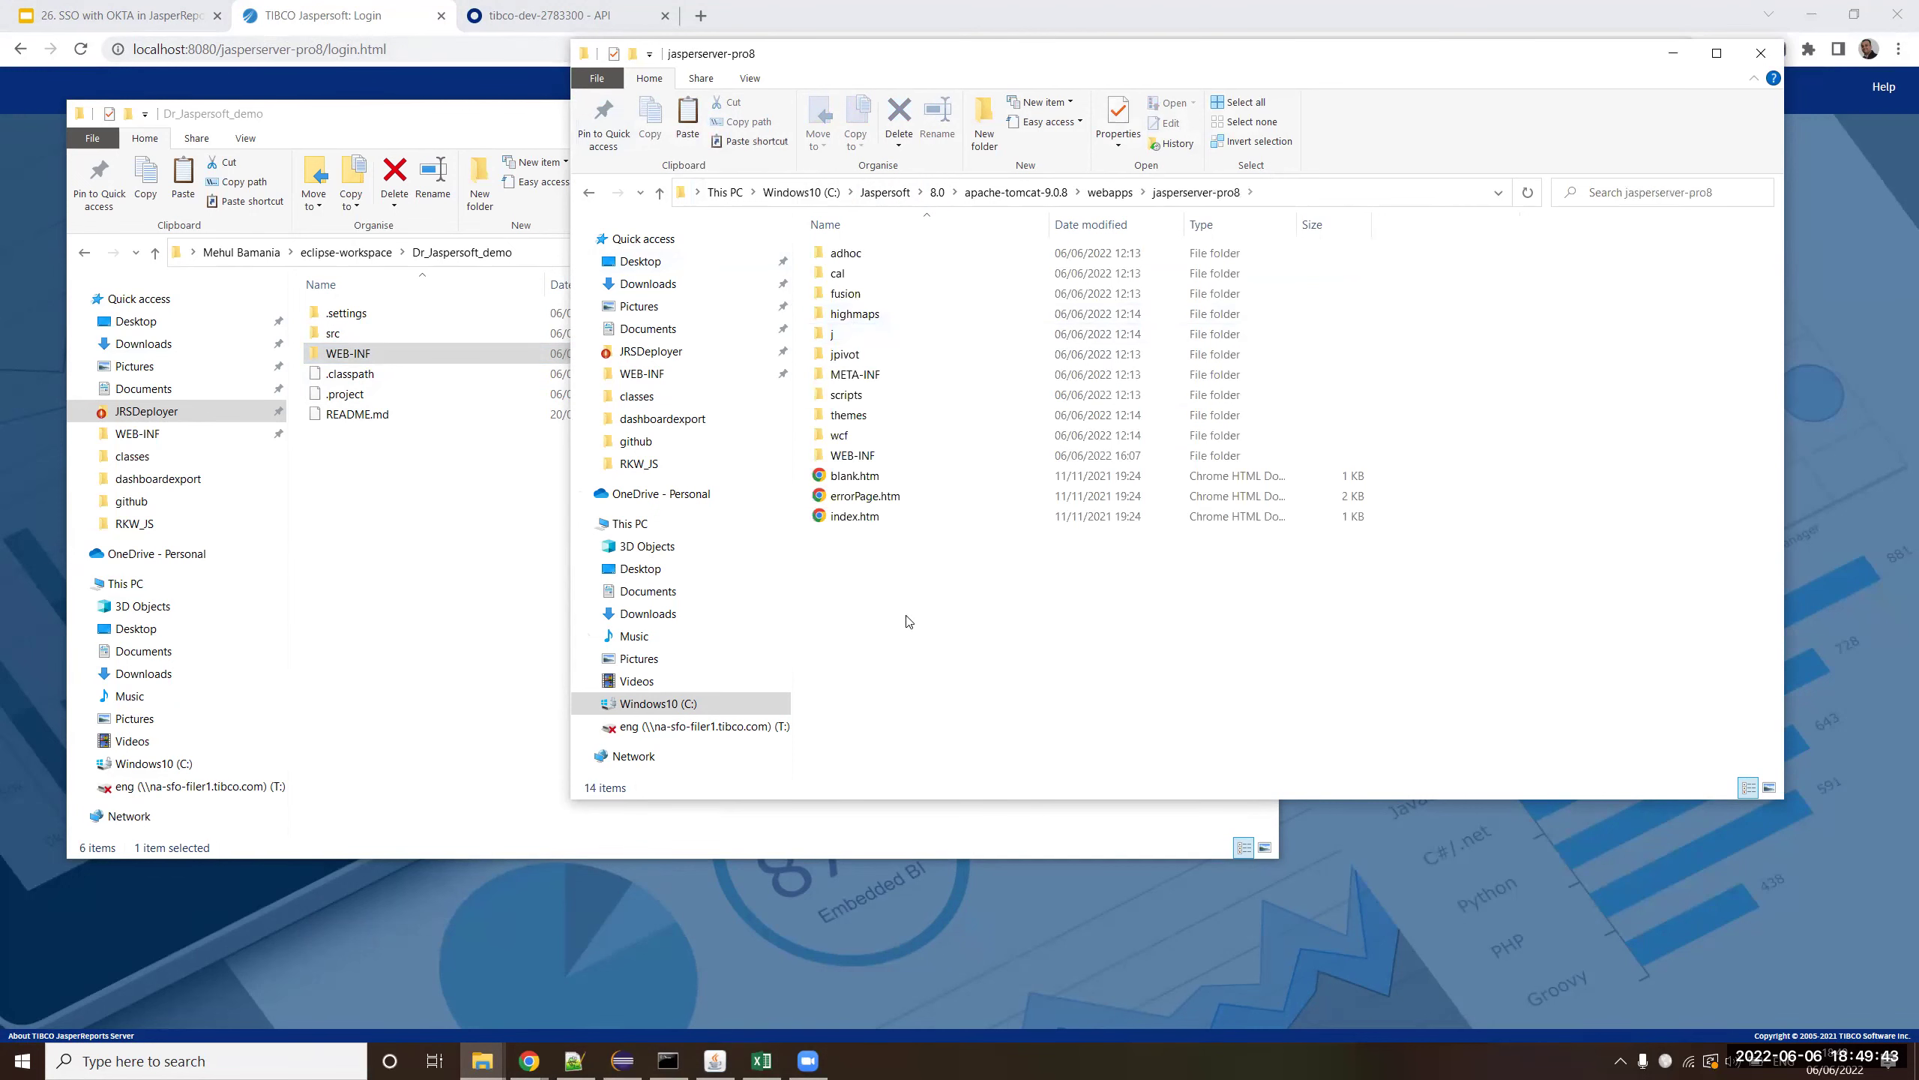
{"action": "double_click", "coordinate": [819, 454]}
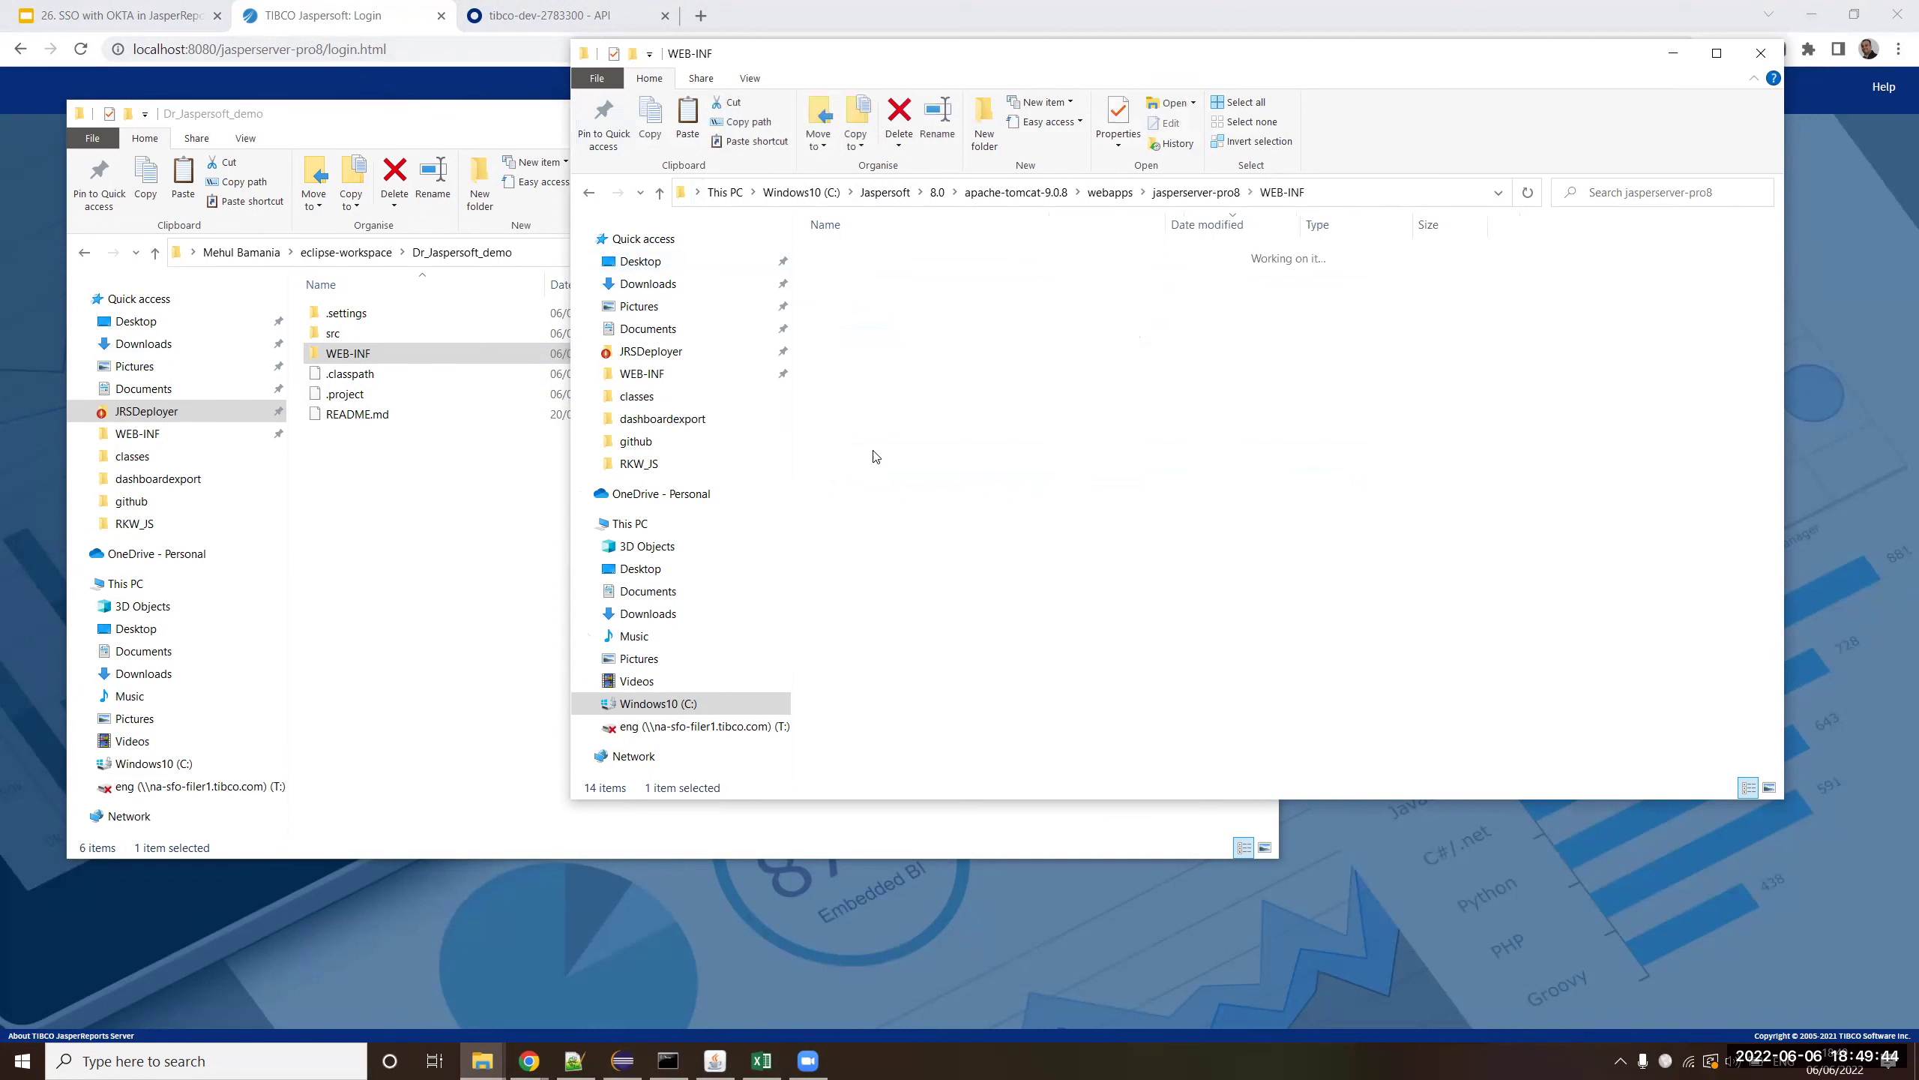
{"action": "left_click", "coordinate": [589, 192]}
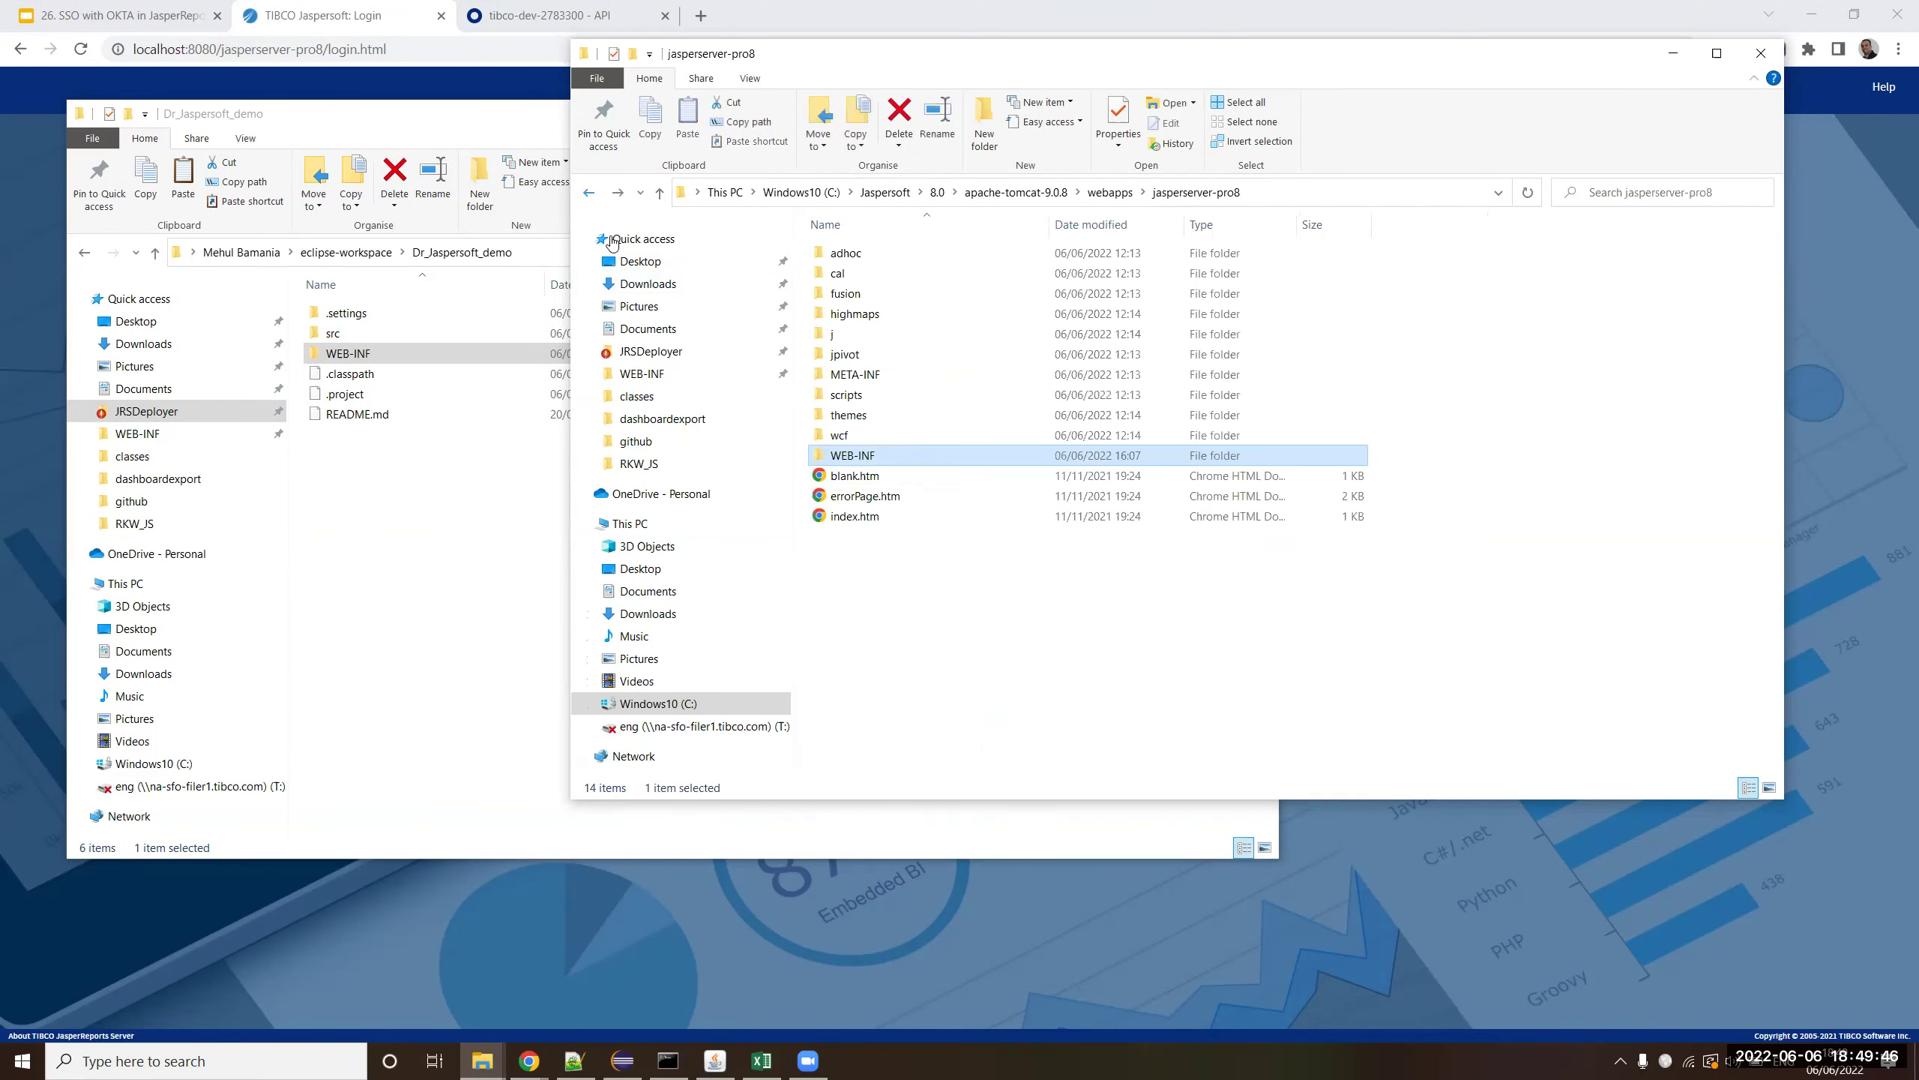
- Copy the Dr_Jaspersoft_demo project's WEB-INF folder into jasperserver-pro8, replacing the files in the destination, and minimise both folder windows
{"action": "left_click", "coordinate": [374, 356]}
{"action": "left_click", "coordinate": [1367, 639]}
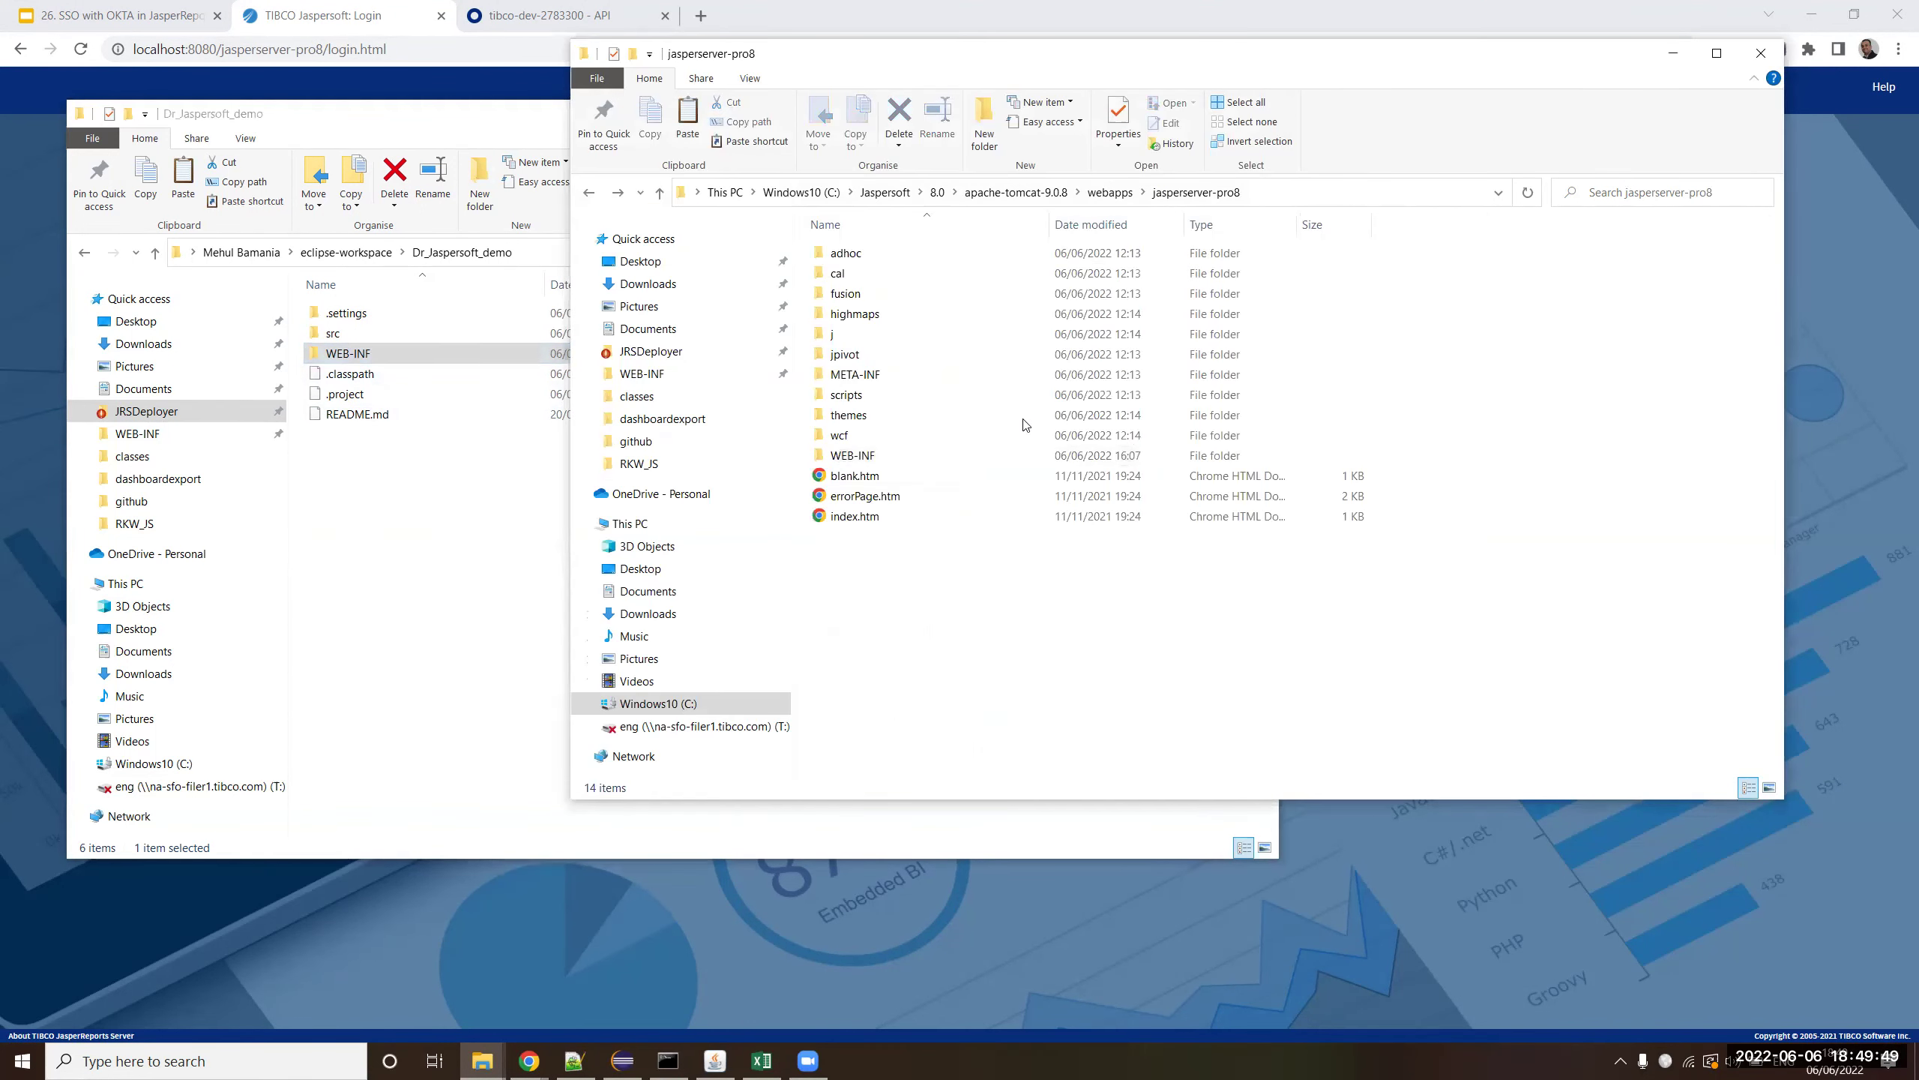
{"action": "key", "text": "ctrl+v"}
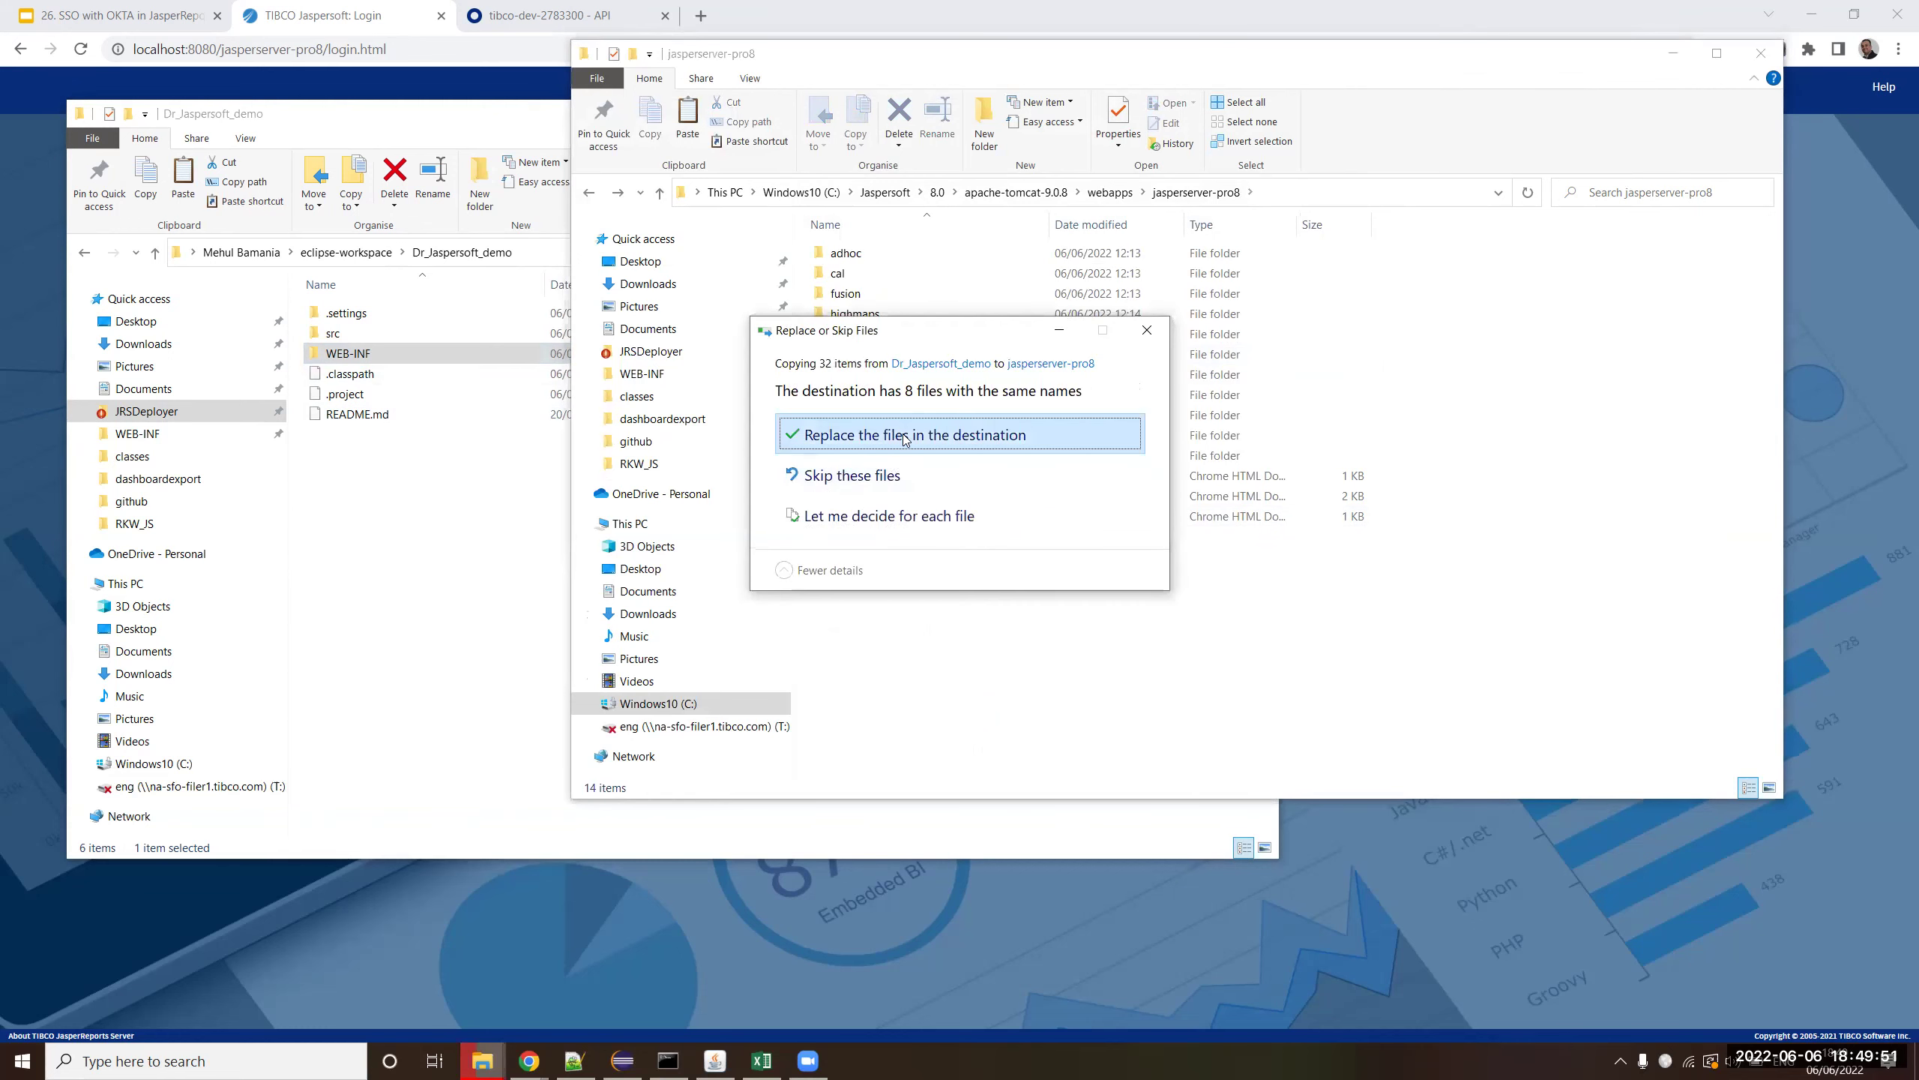
{"action": "left_click", "coordinate": [950, 442]}
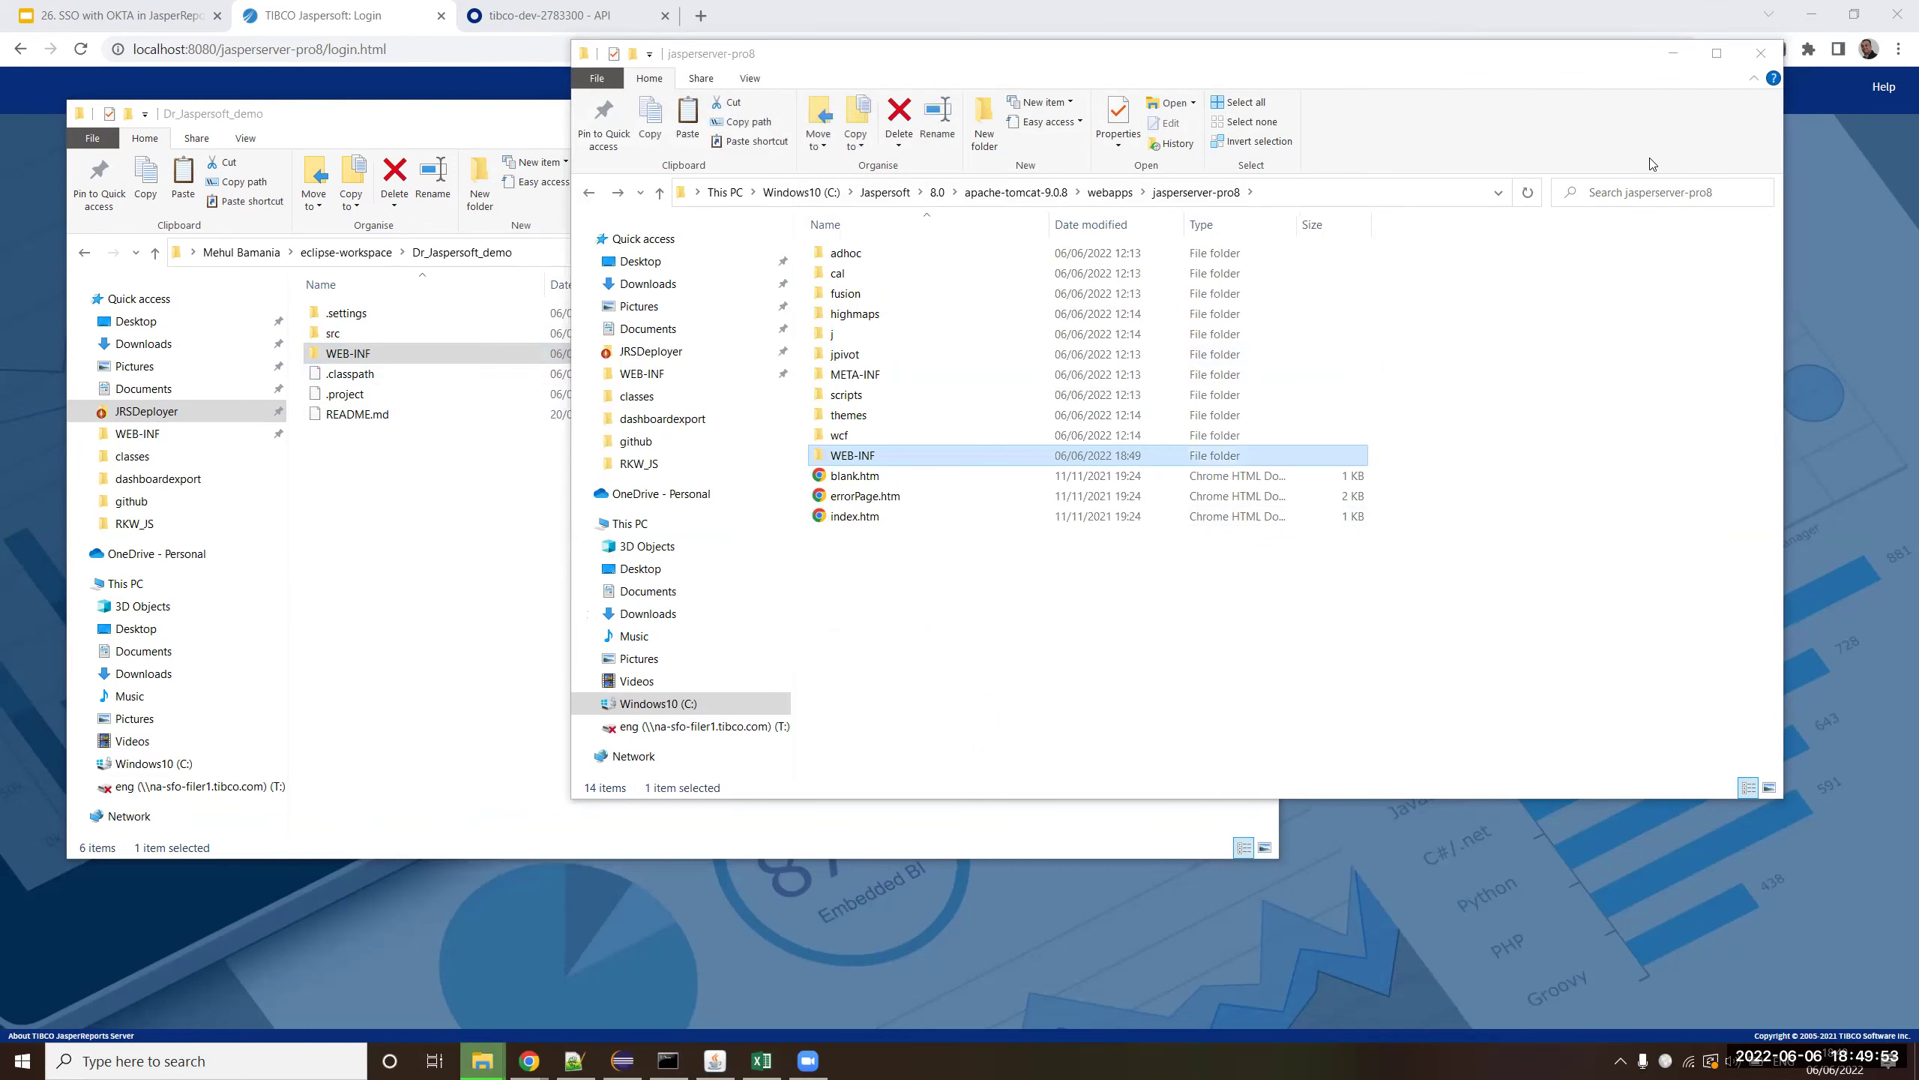
{"action": "left_click", "coordinate": [1672, 53]}
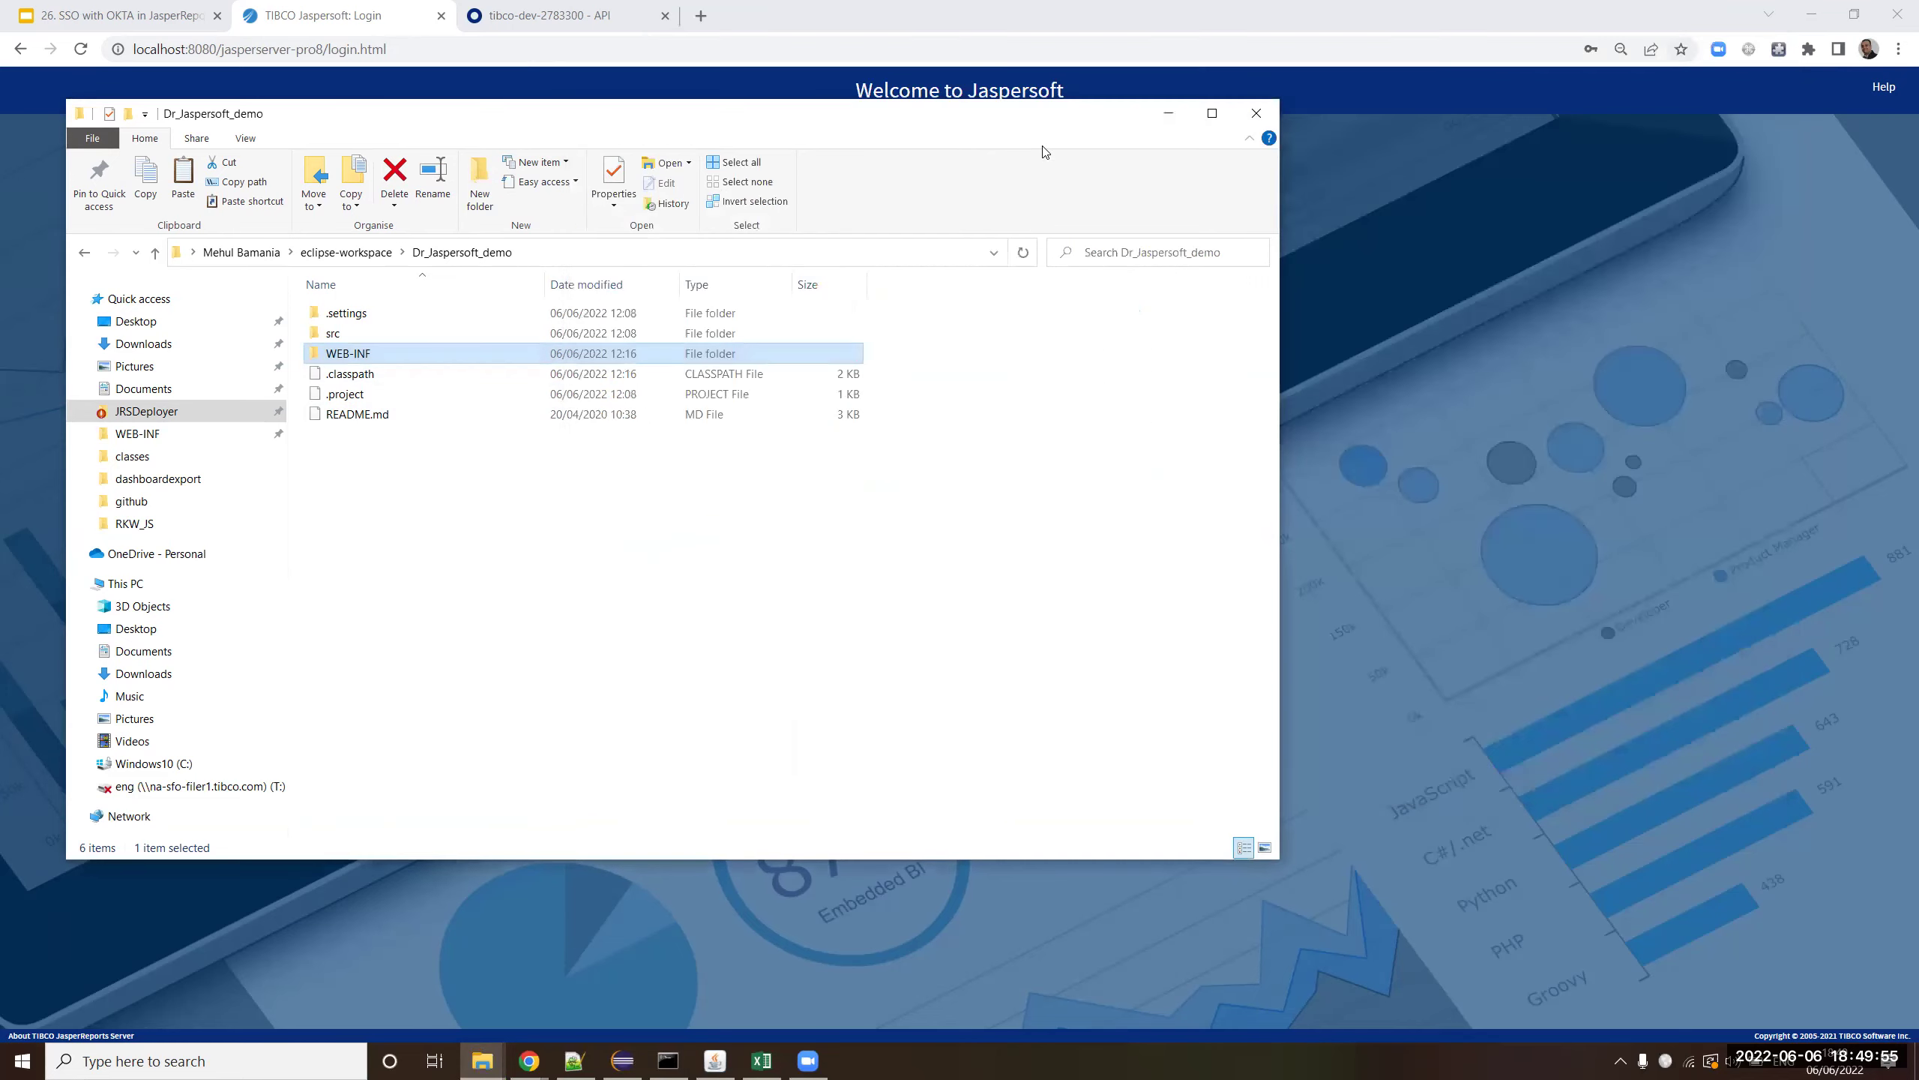
{"action": "left_click", "coordinate": [1168, 115]}
- Shut down the running Tomcat console and restart the server with catalina jpda start from the command prompt
{"action": "left_click", "coordinate": [719, 1061]}
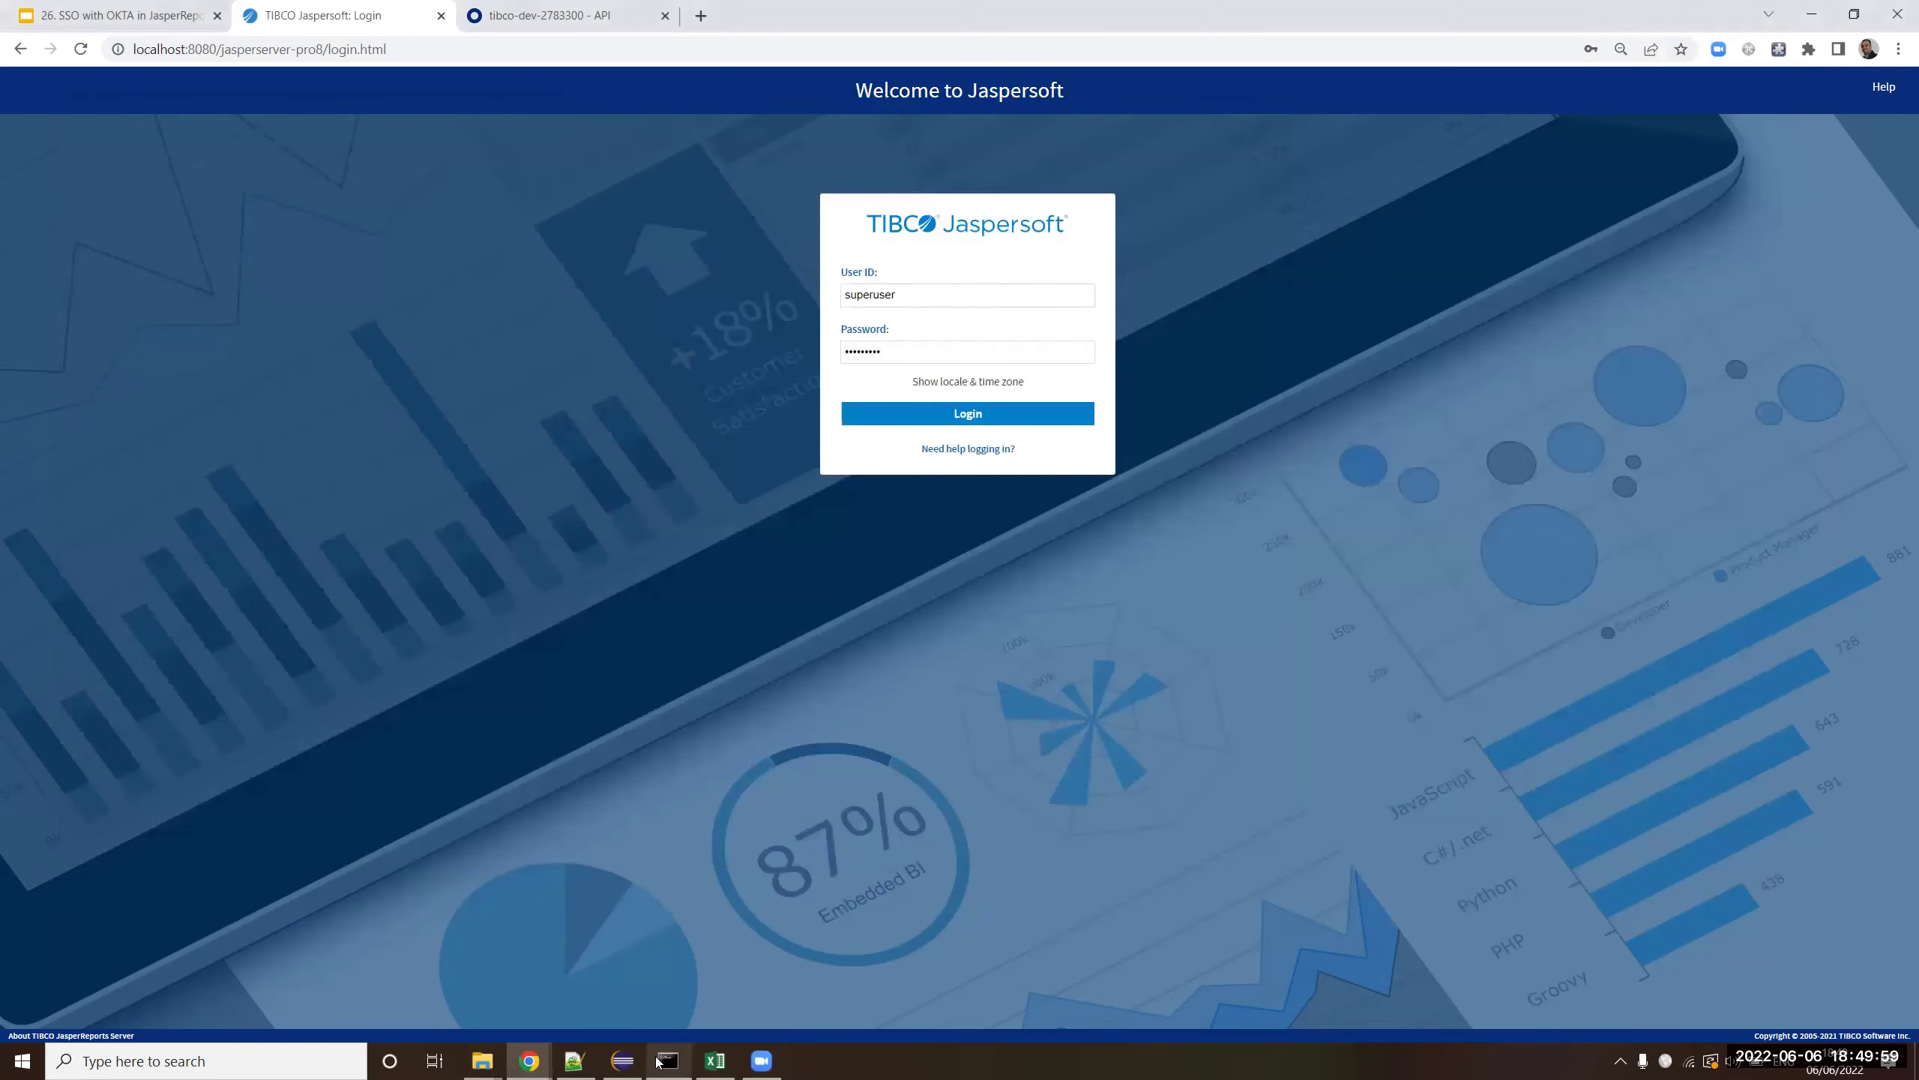
{"action": "left_click", "coordinate": [667, 1061]}
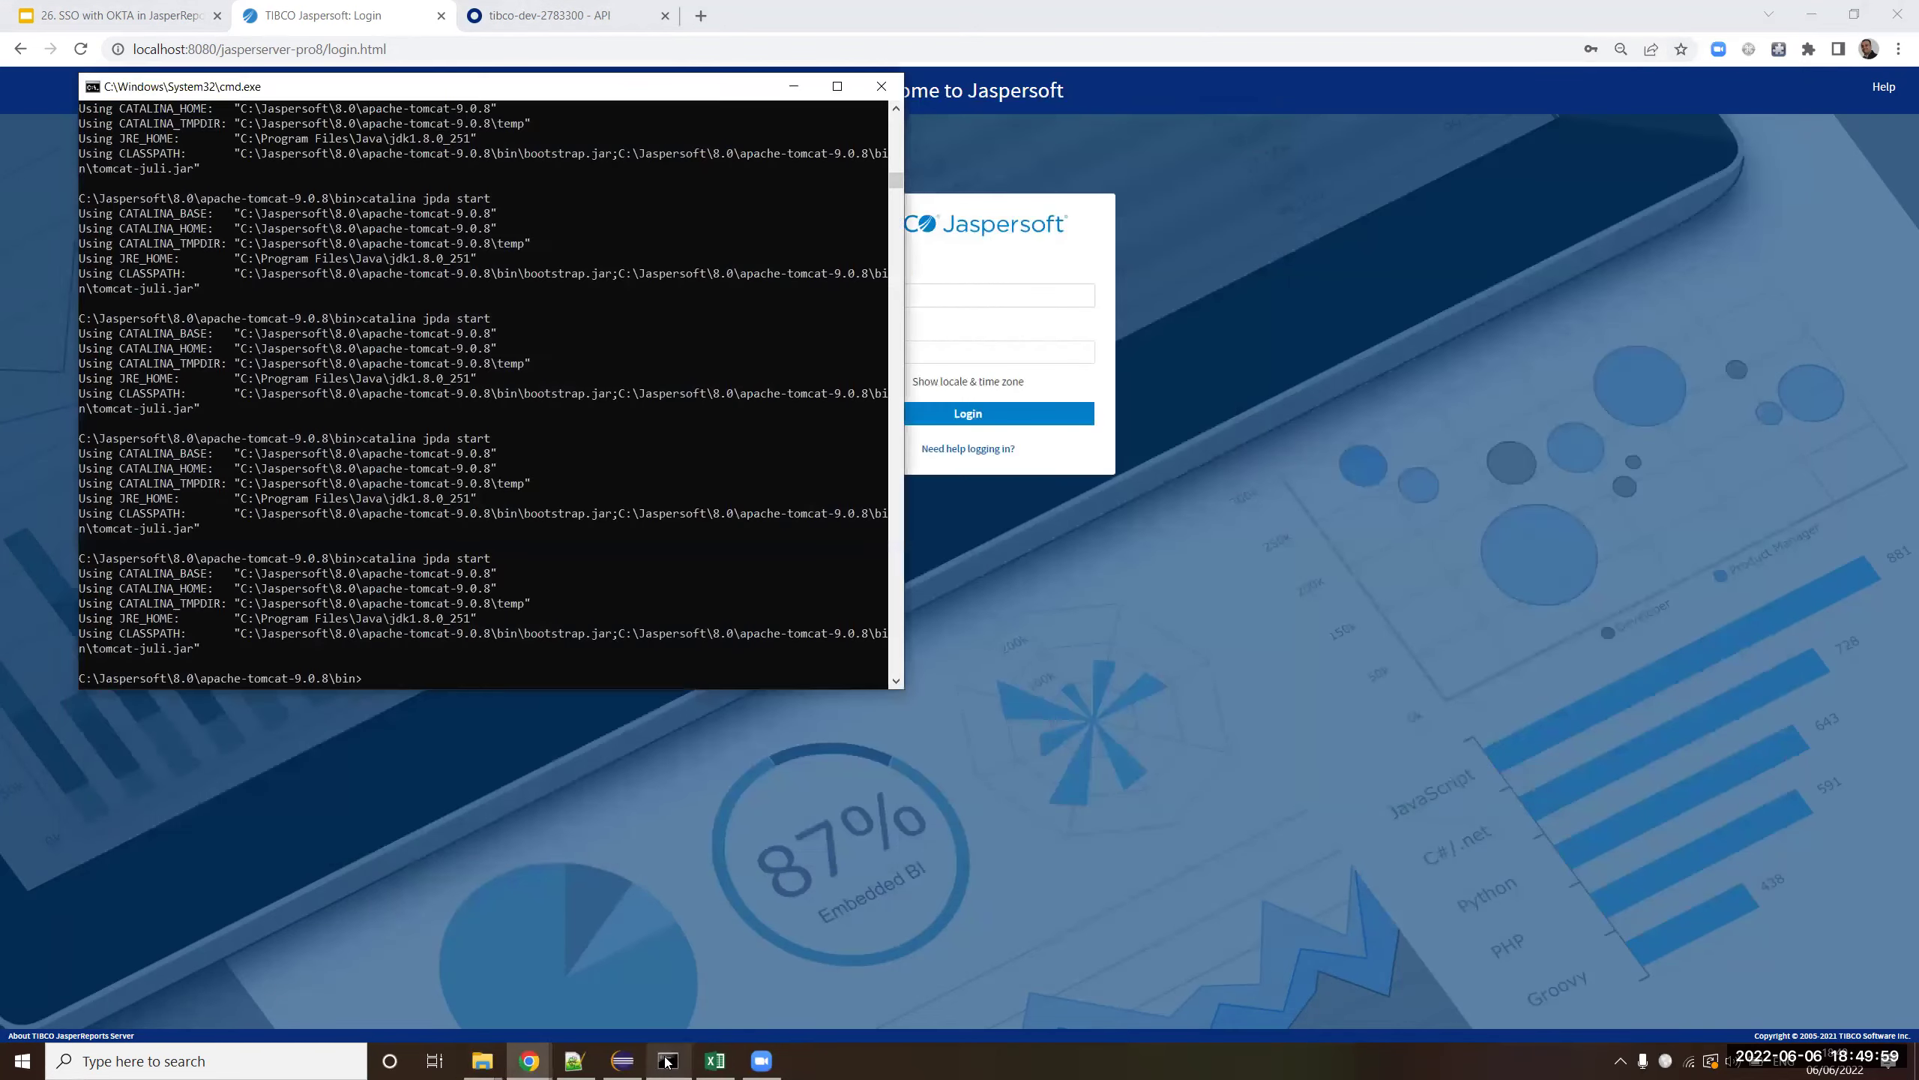
{"action": "key", "text": "Up"}
{"action": "key", "text": "Return"}
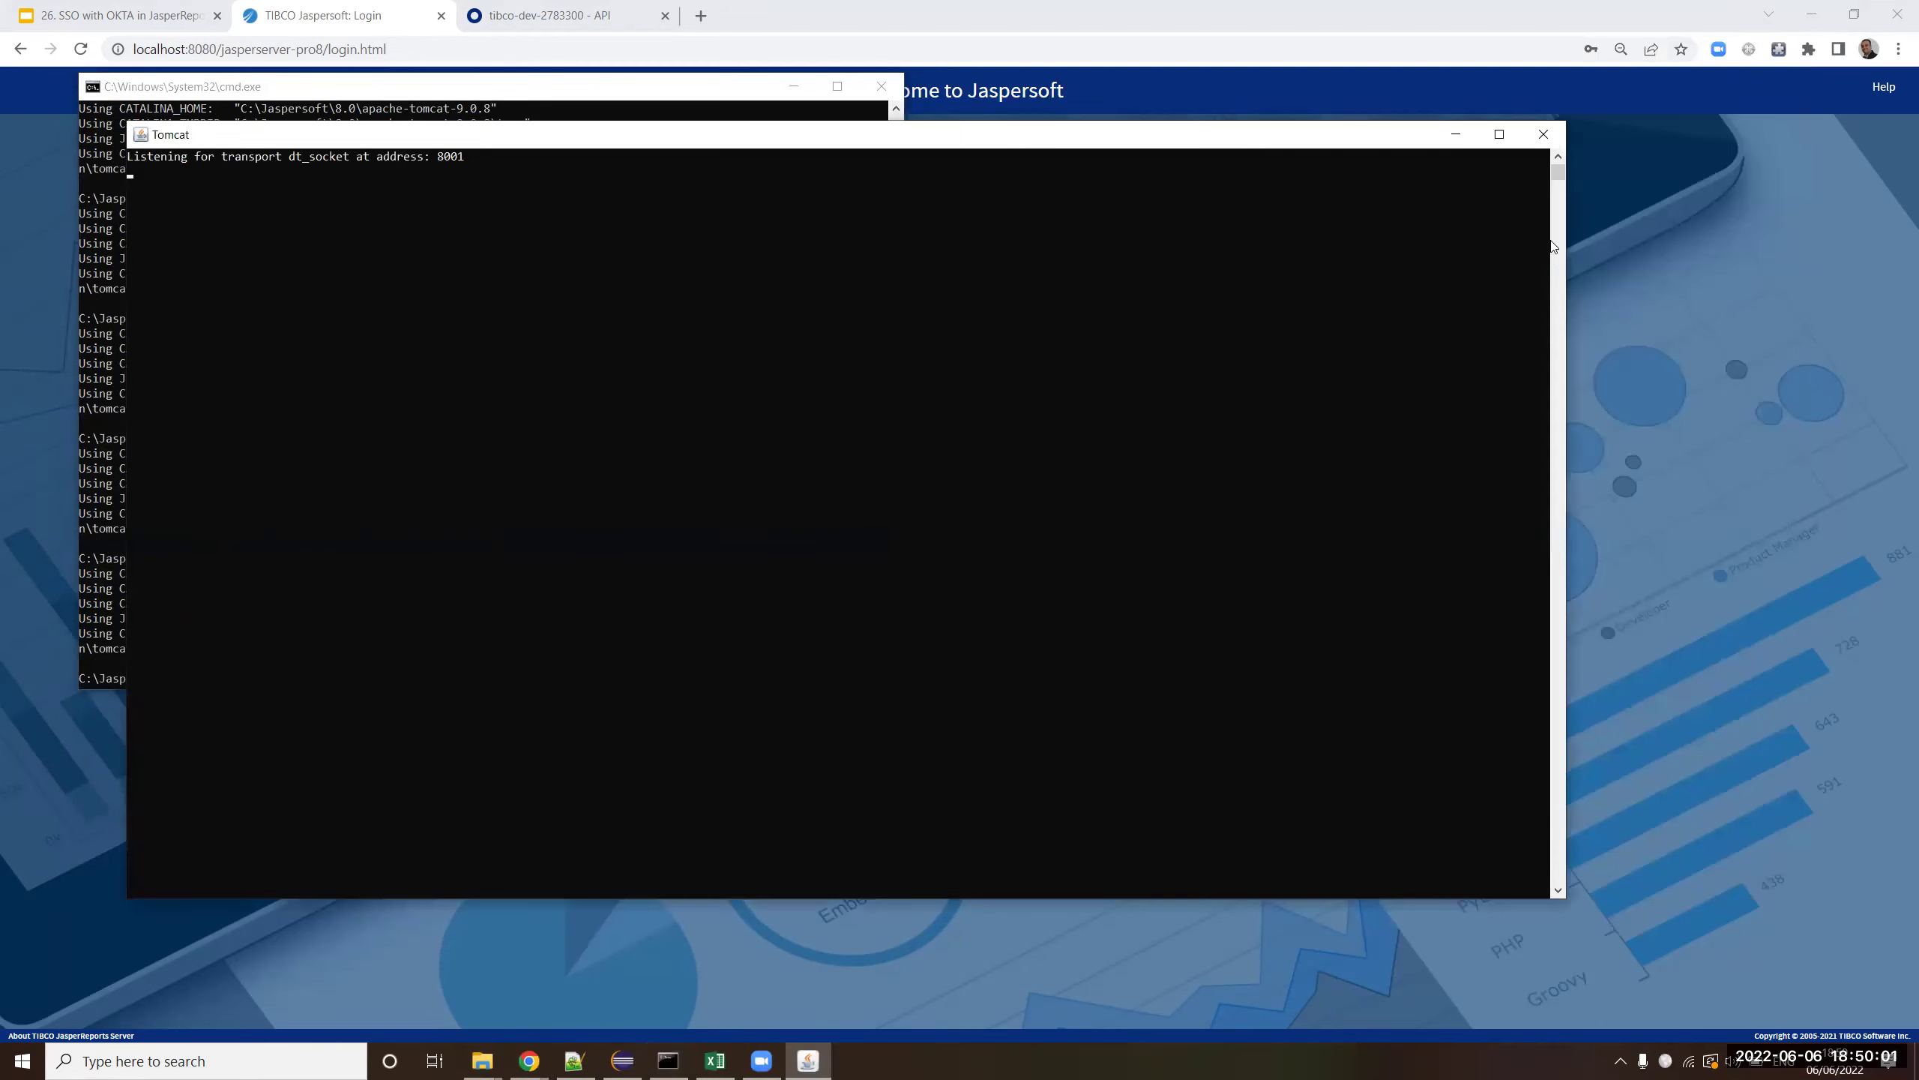
{"action": "left_click", "coordinate": [1722, 310]}
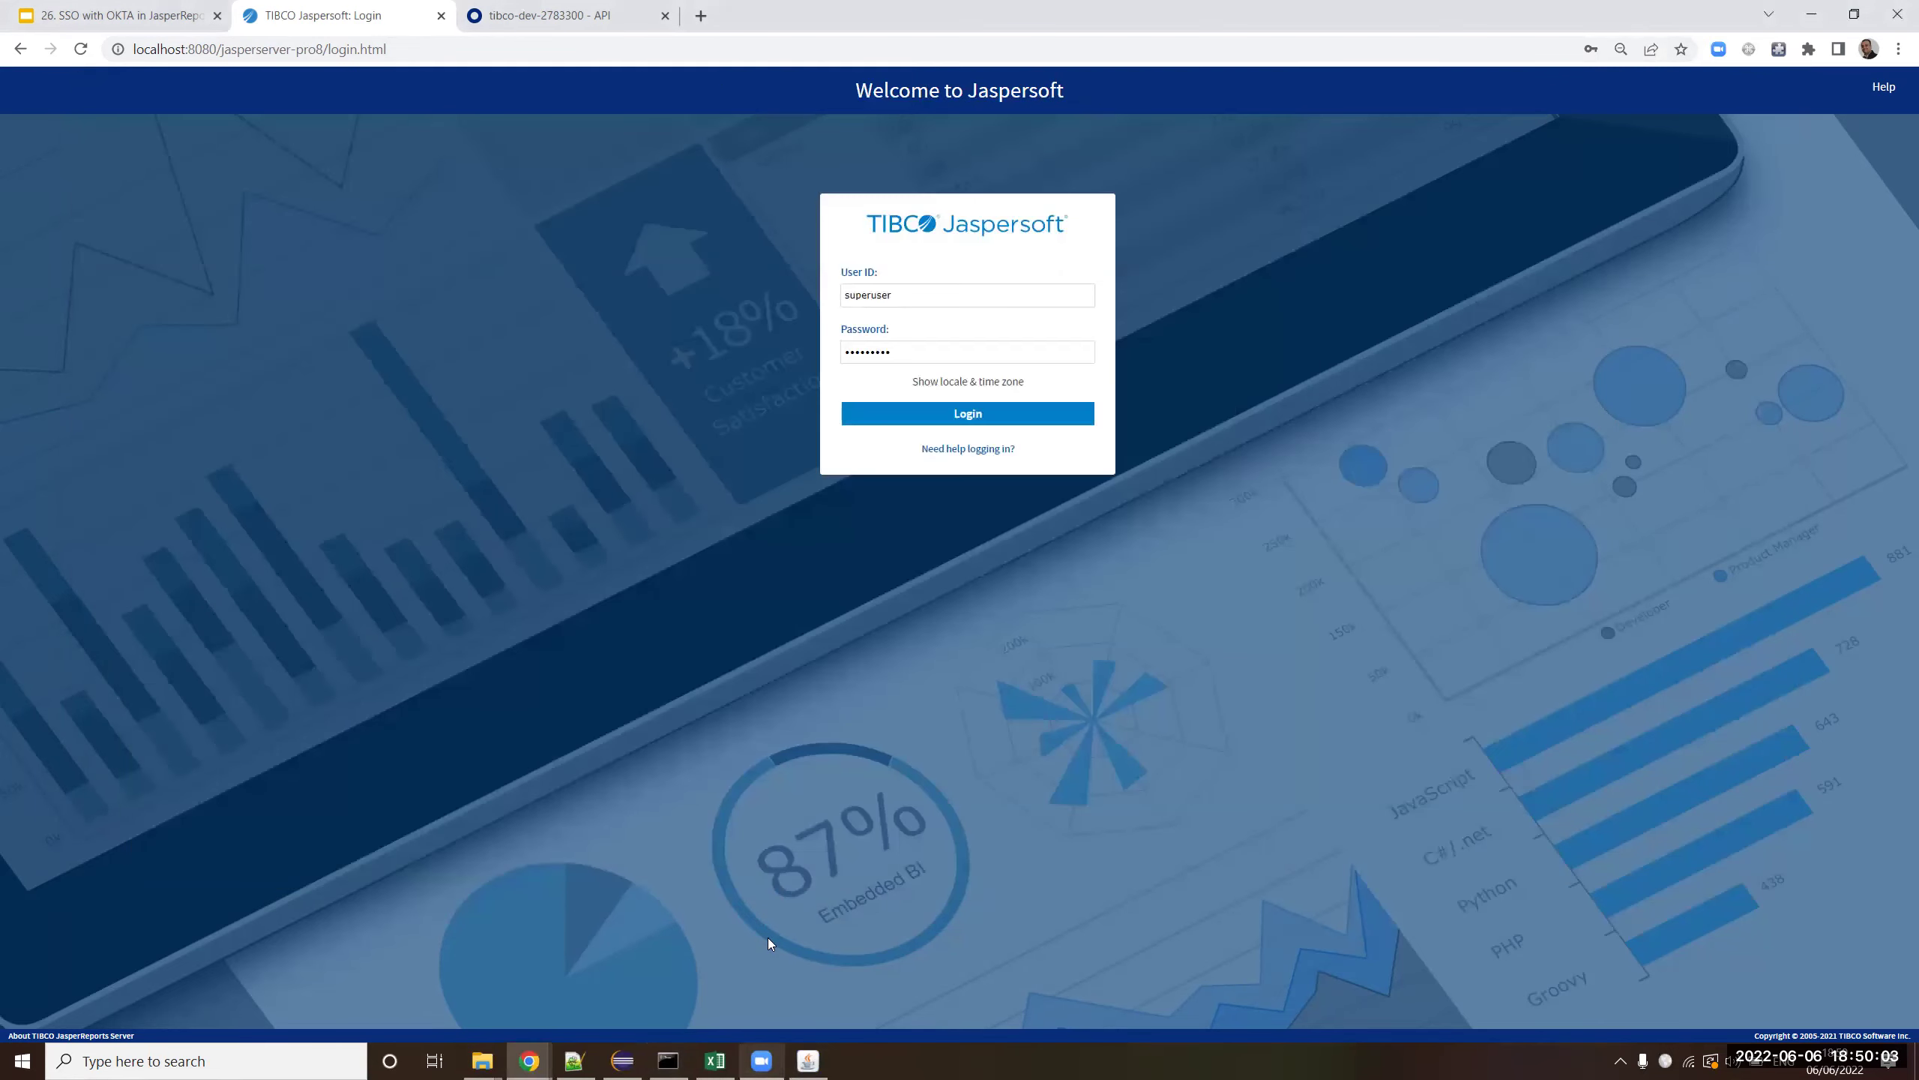
- In the Okta admin console, open the JRS TEST application and examine its client credentials and grant type settings
{"action": "left_click", "coordinate": [560, 21]}
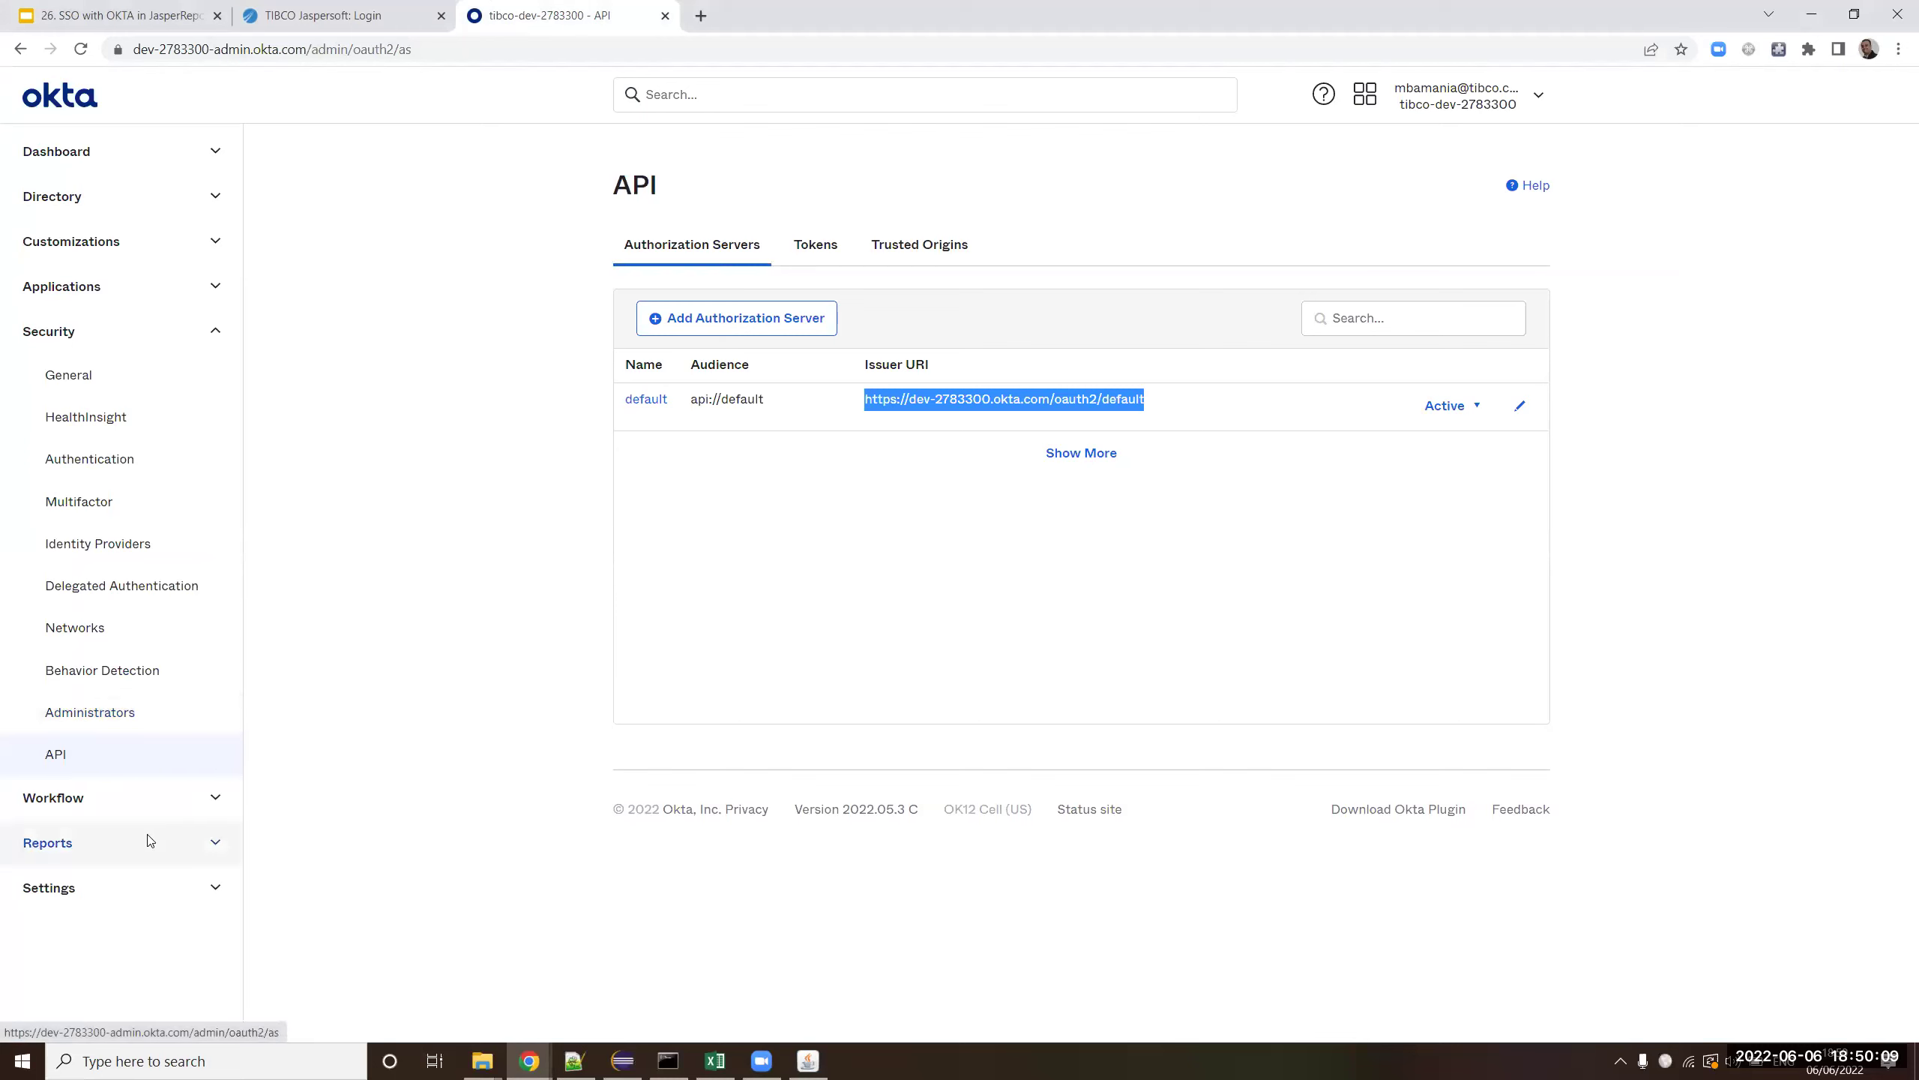
{"action": "left_click", "coordinate": [97, 154]}
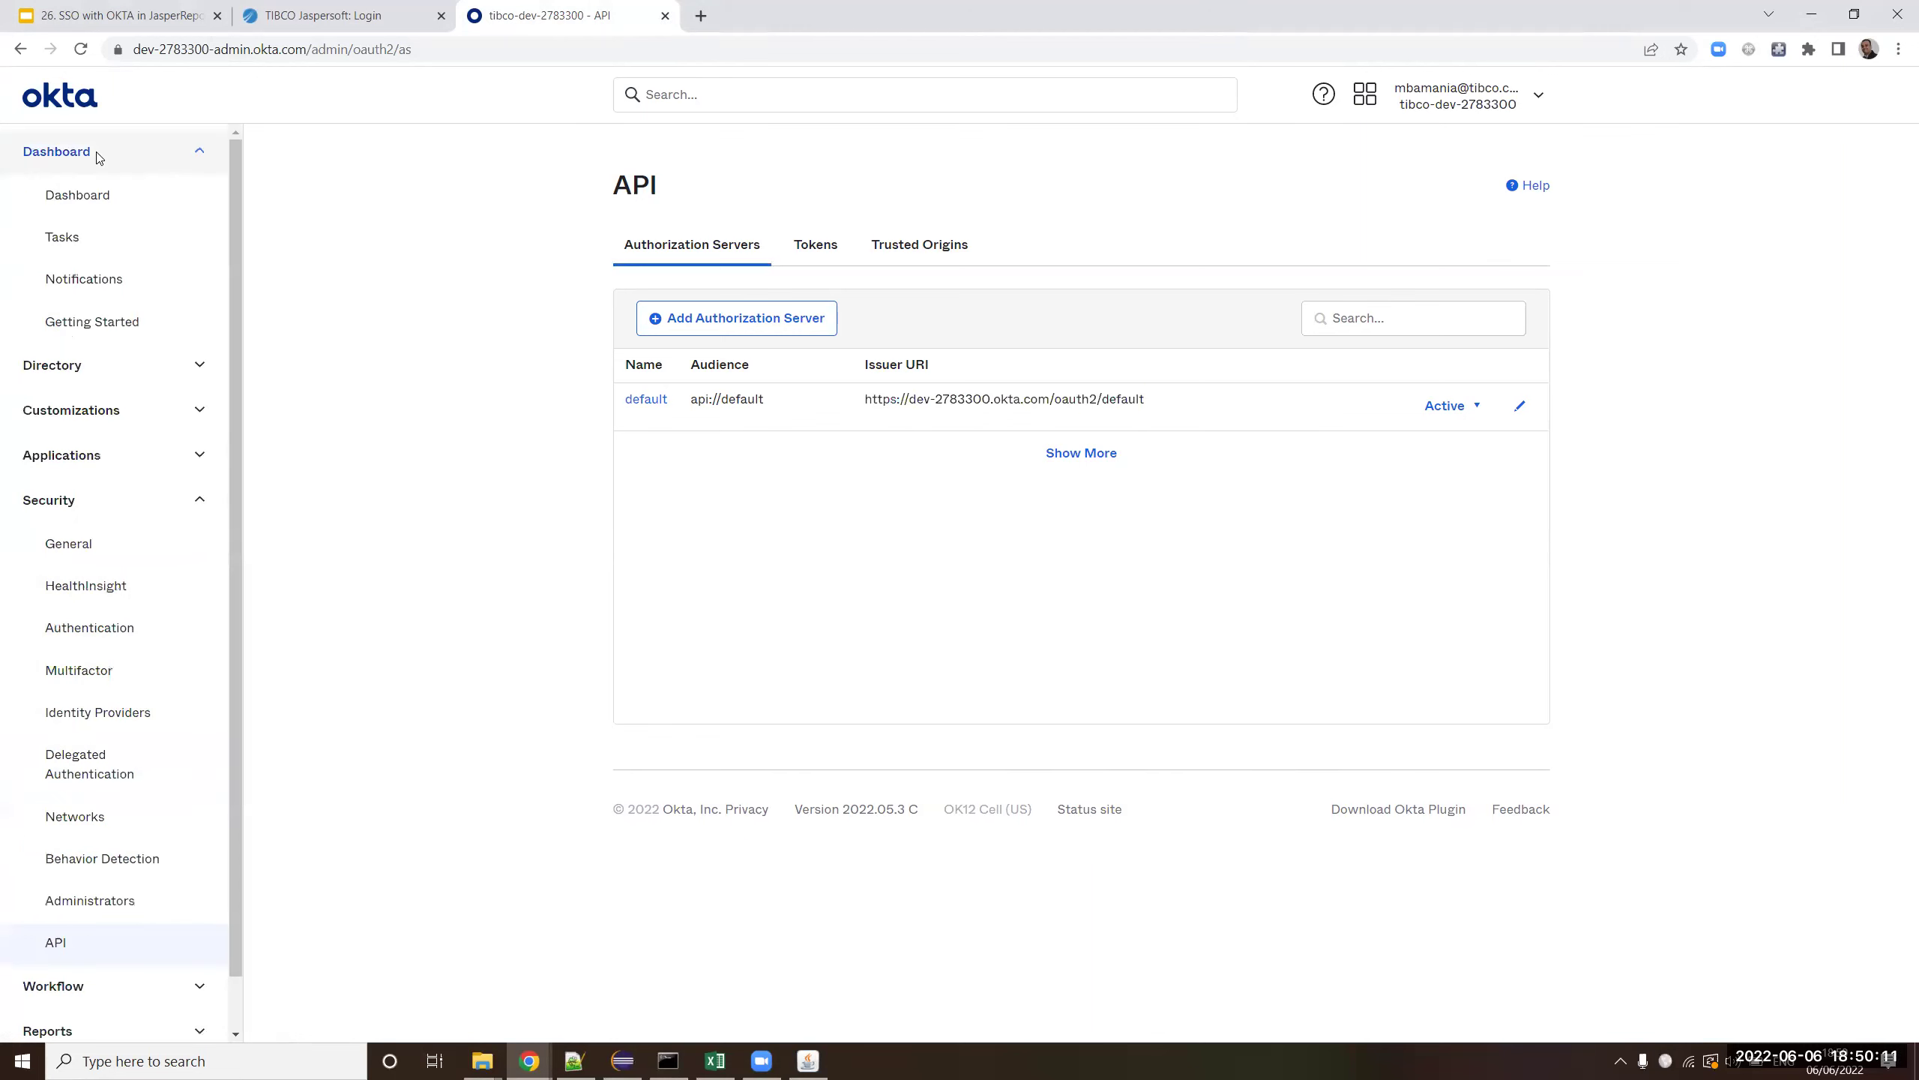
{"action": "left_click", "coordinate": [69, 469]}
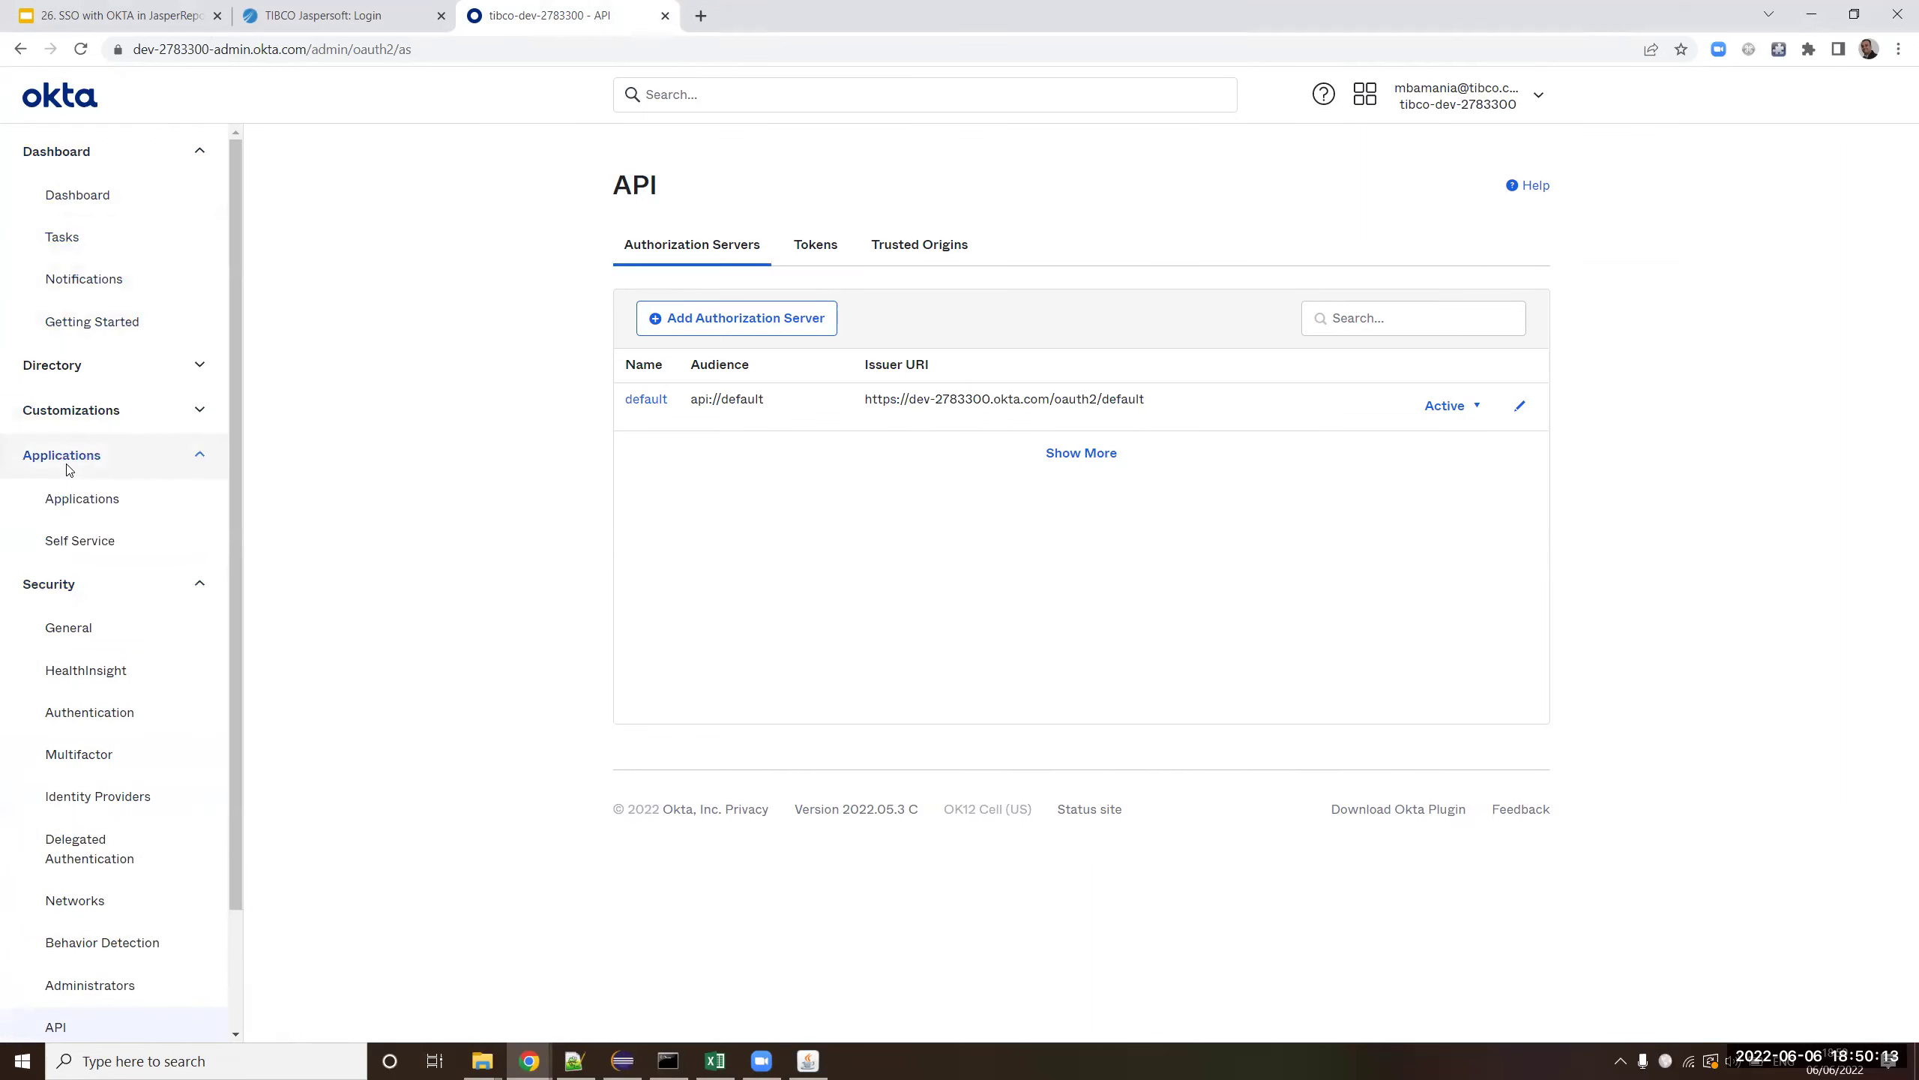
{"action": "scroll", "coordinate": [79, 560], "scroll_direction": "down", "scroll_amount": 1}
{"action": "left_click", "coordinate": [96, 408]}
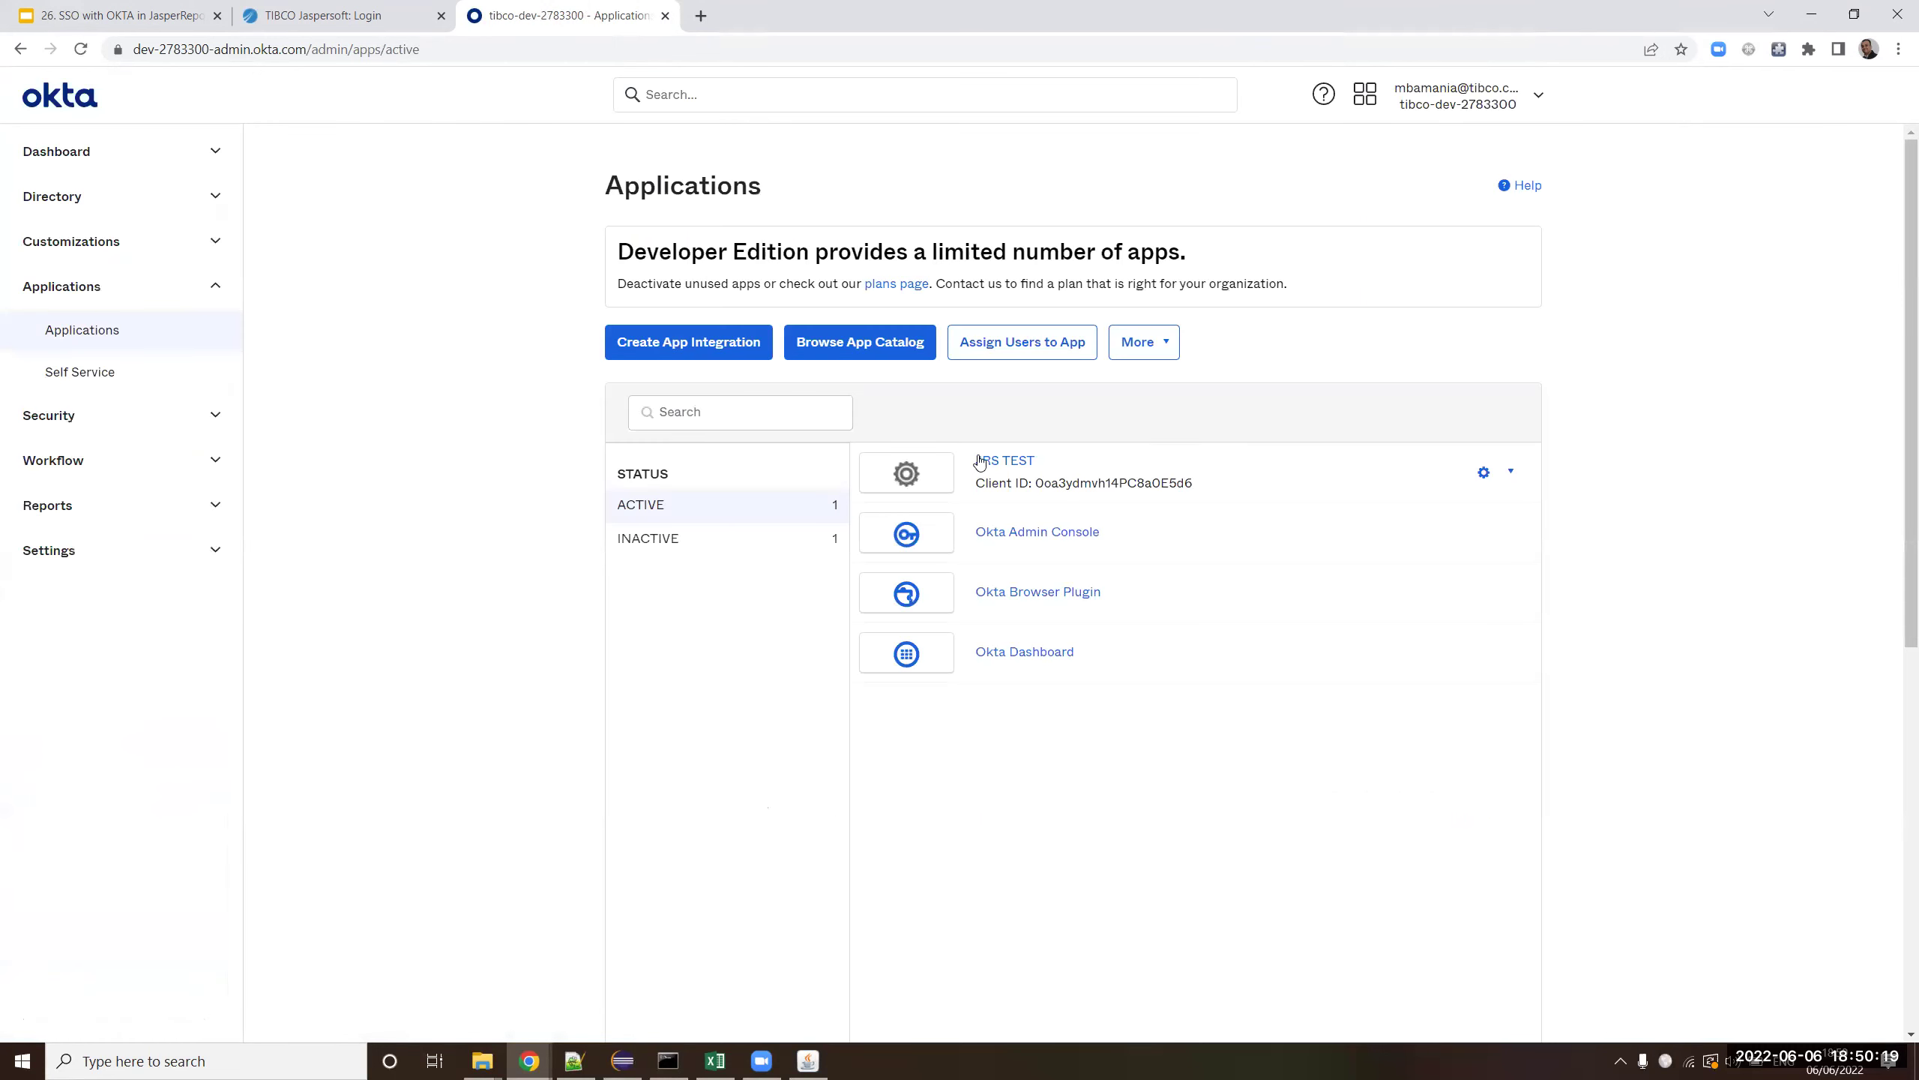
{"action": "left_click", "coordinate": [985, 462]}
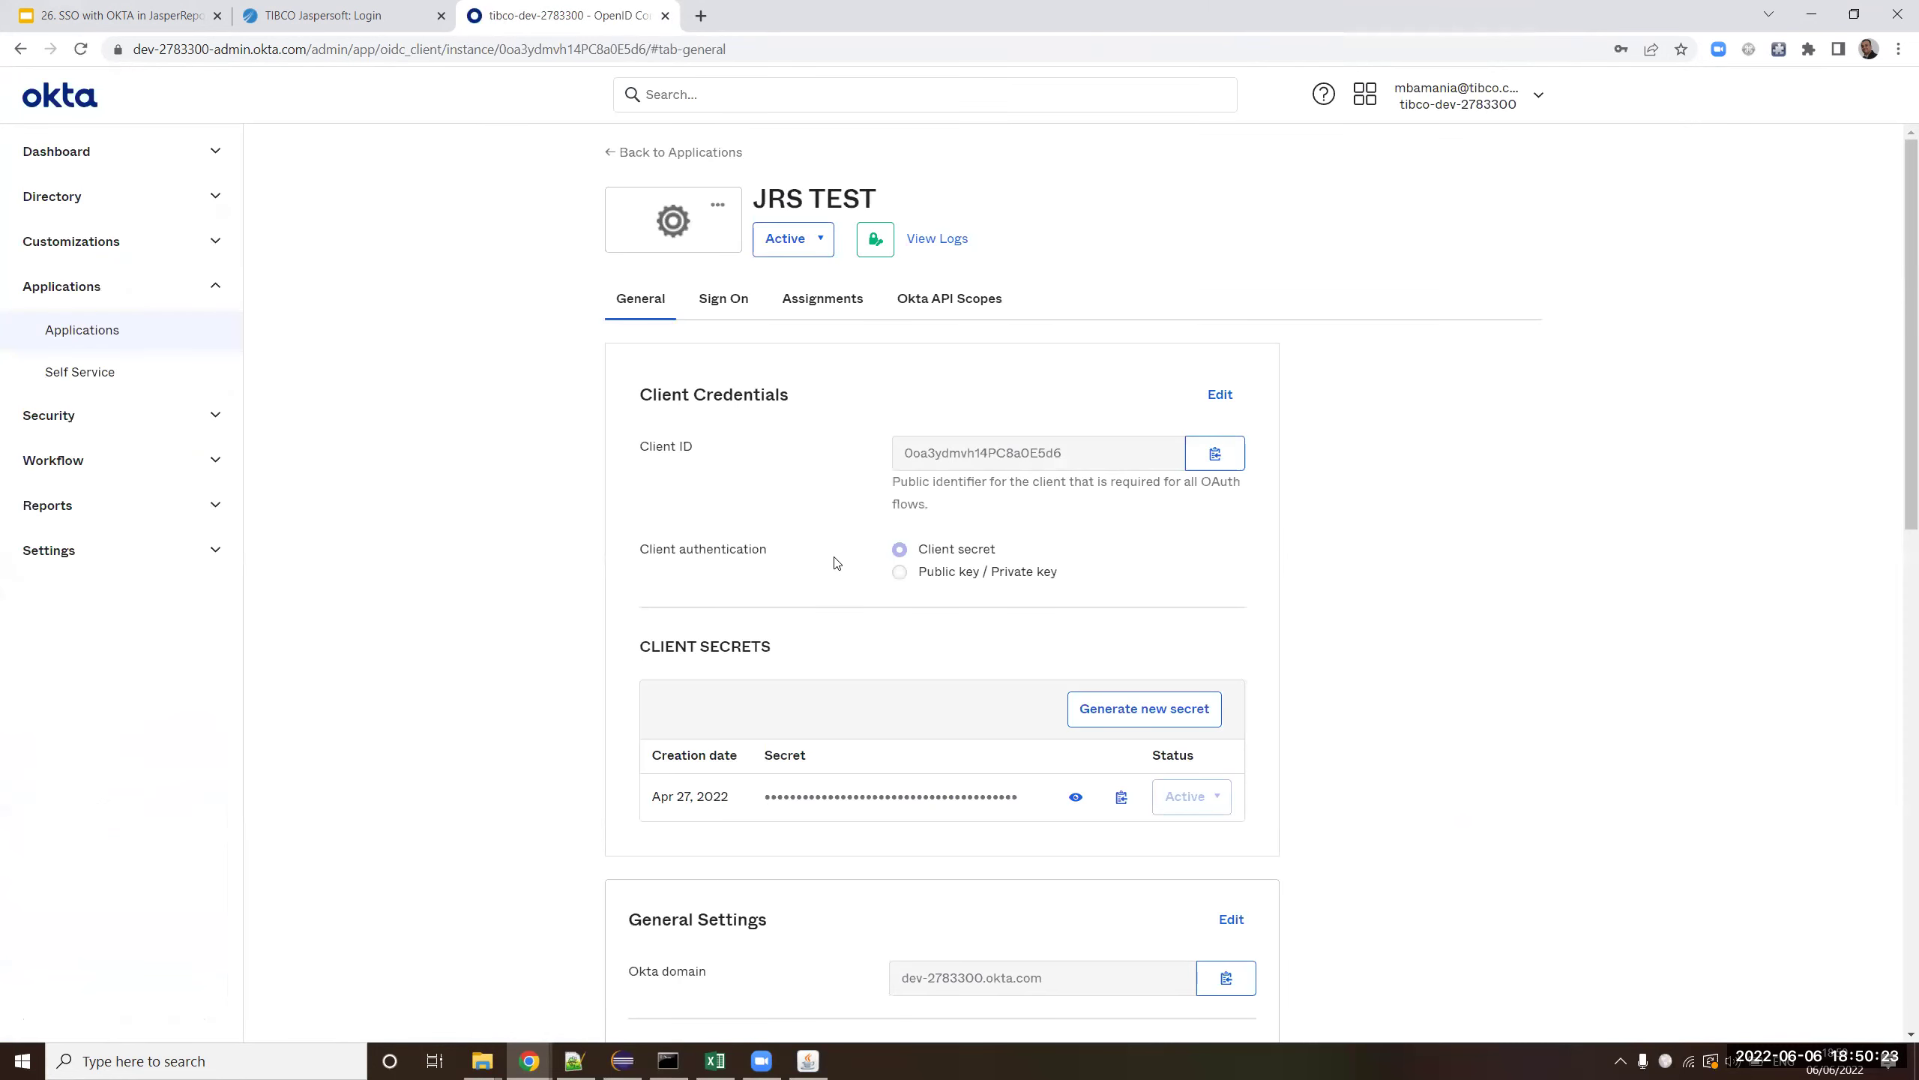
{"action": "scroll", "coordinate": [1122, 655], "scroll_direction": "down", "scroll_amount": 6}
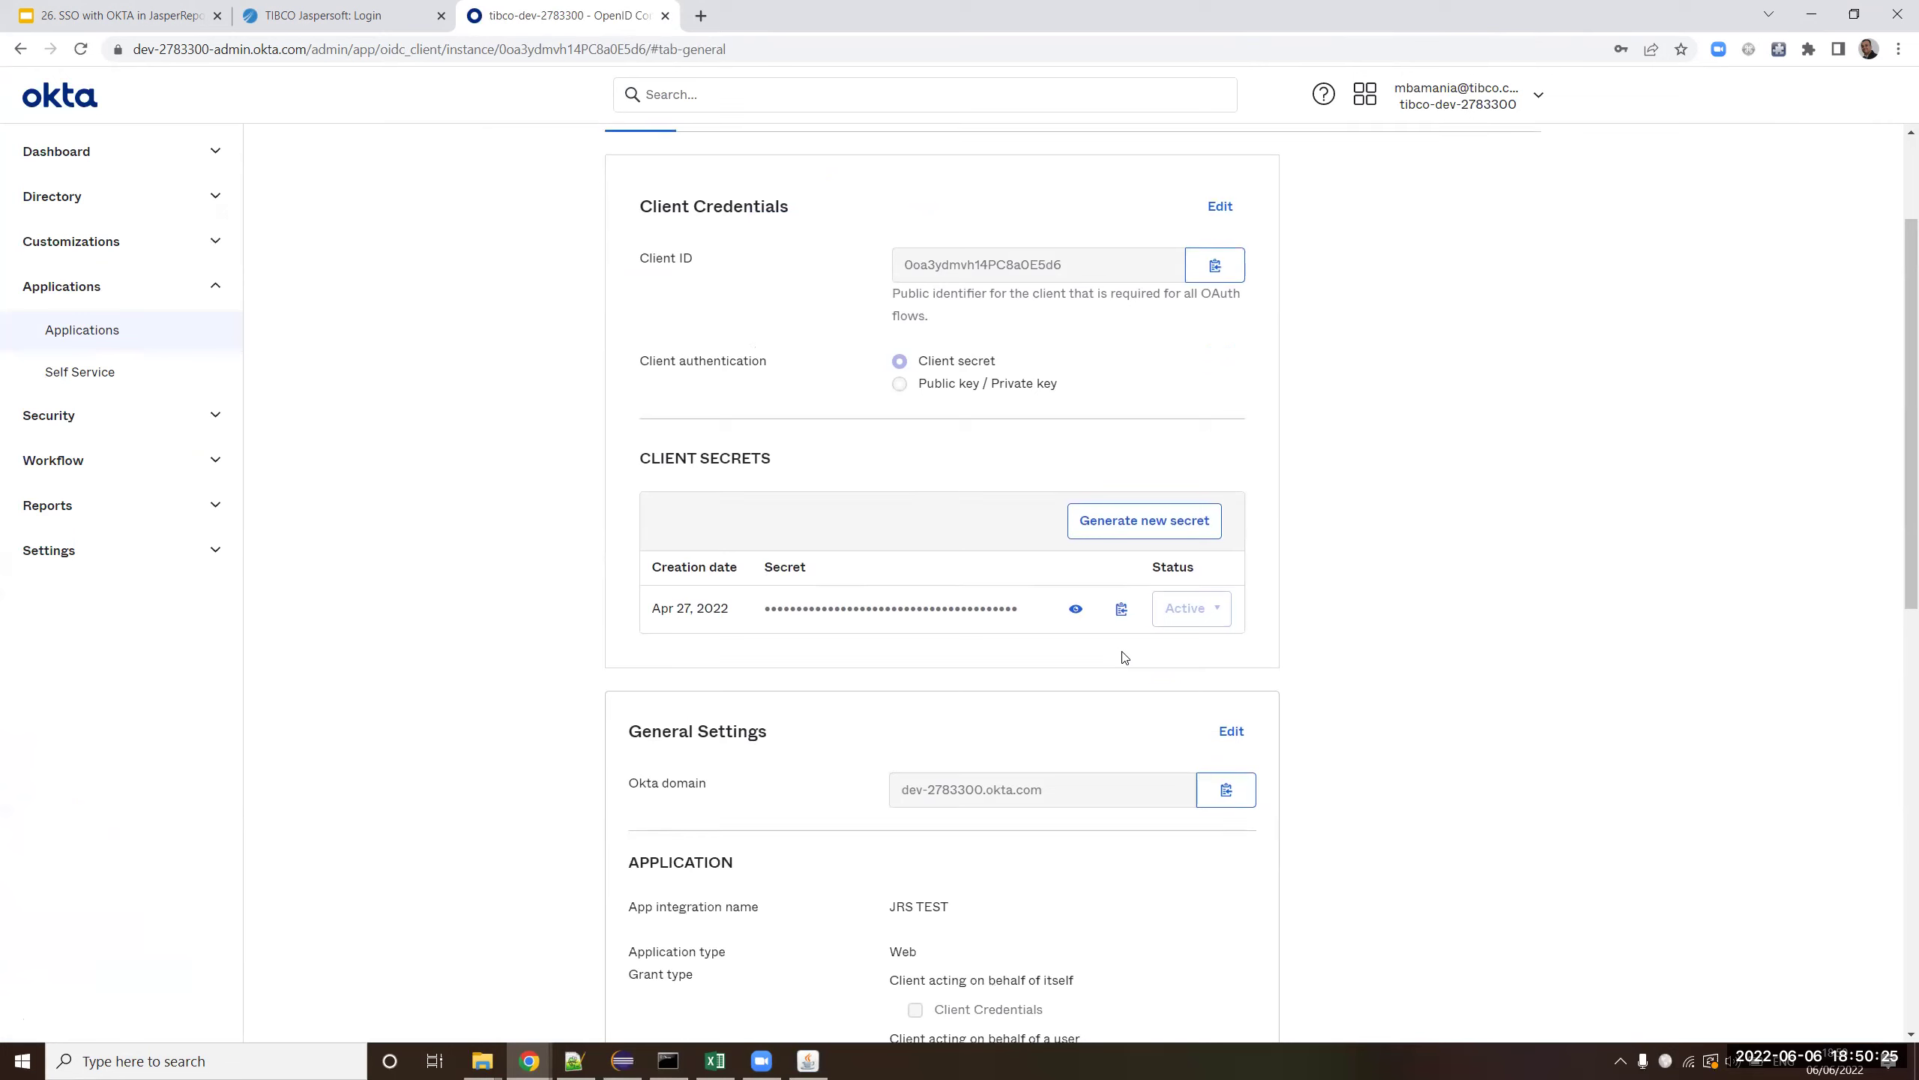
{"action": "scroll", "coordinate": [1119, 673], "scroll_direction": "up", "scroll_amount": 2}
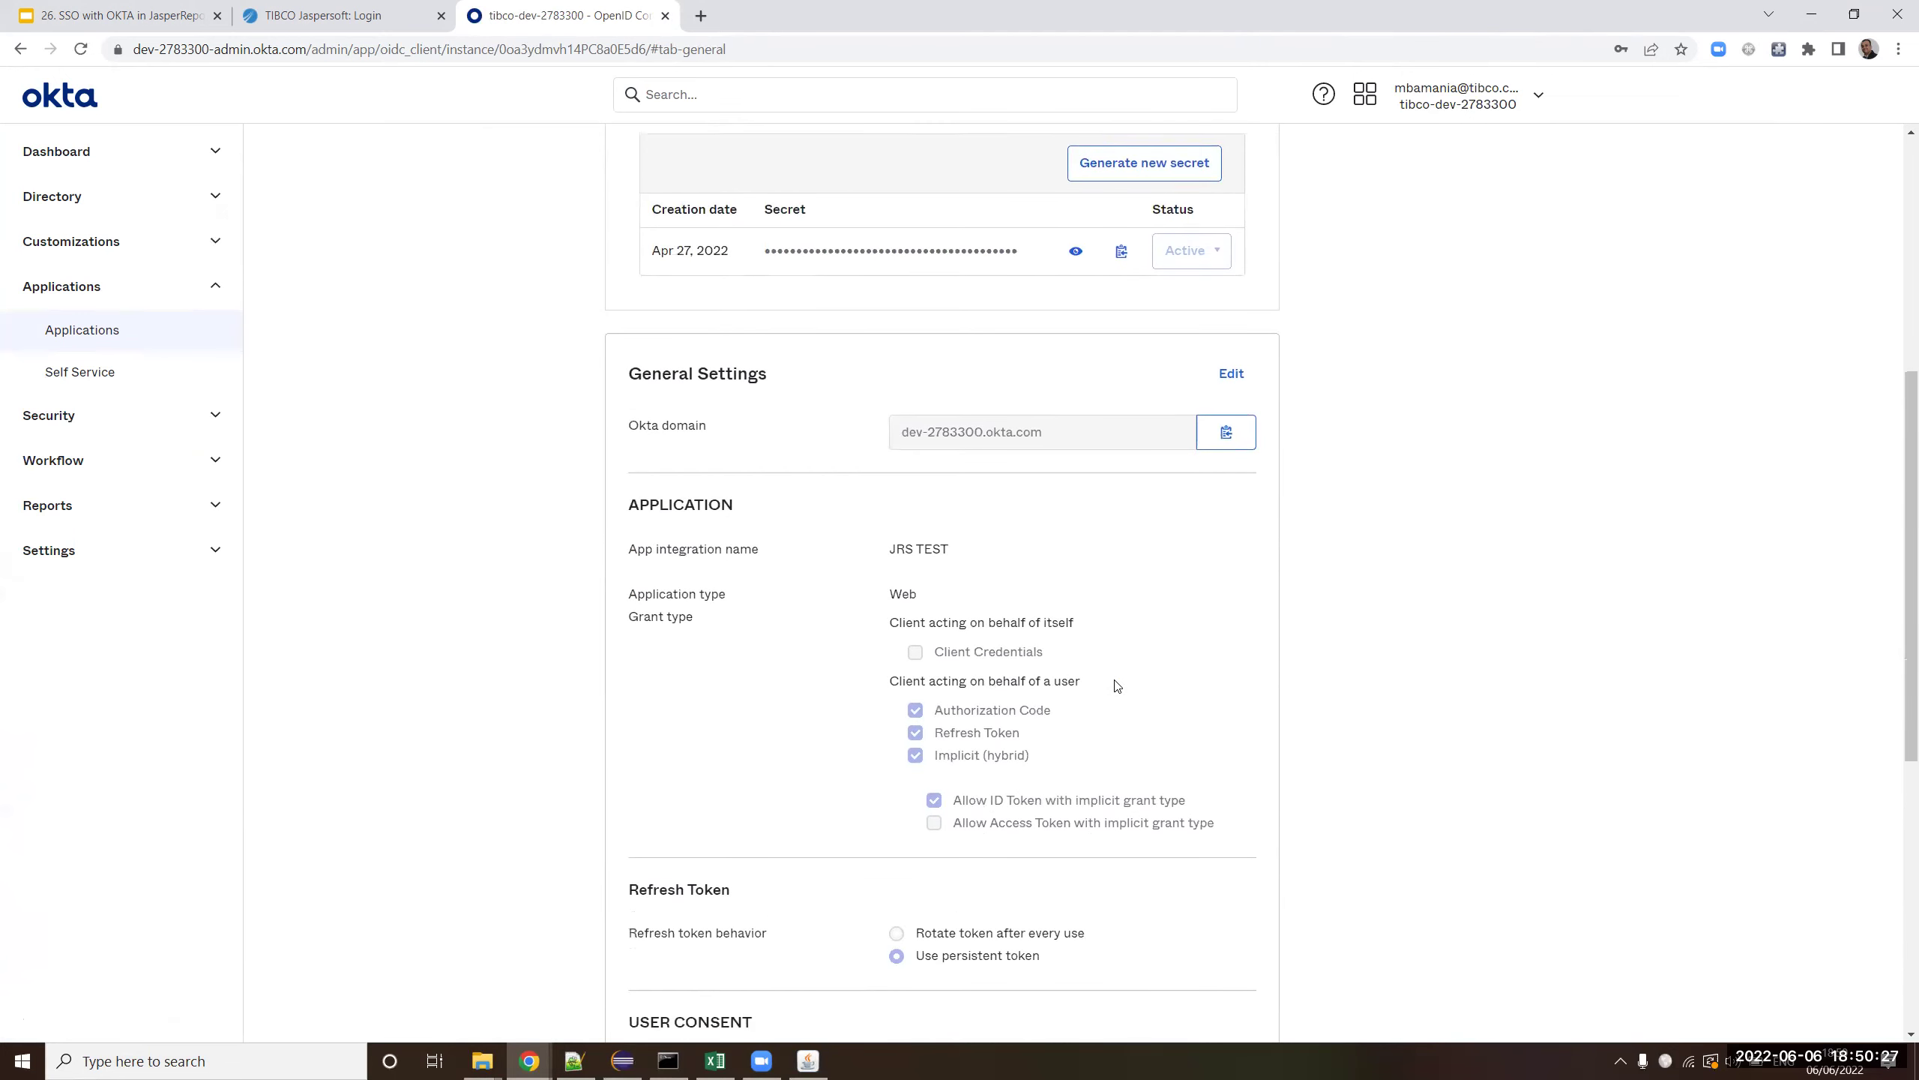
{"action": "scroll", "coordinate": [816, 684], "scroll_direction": "down", "scroll_amount": 1}
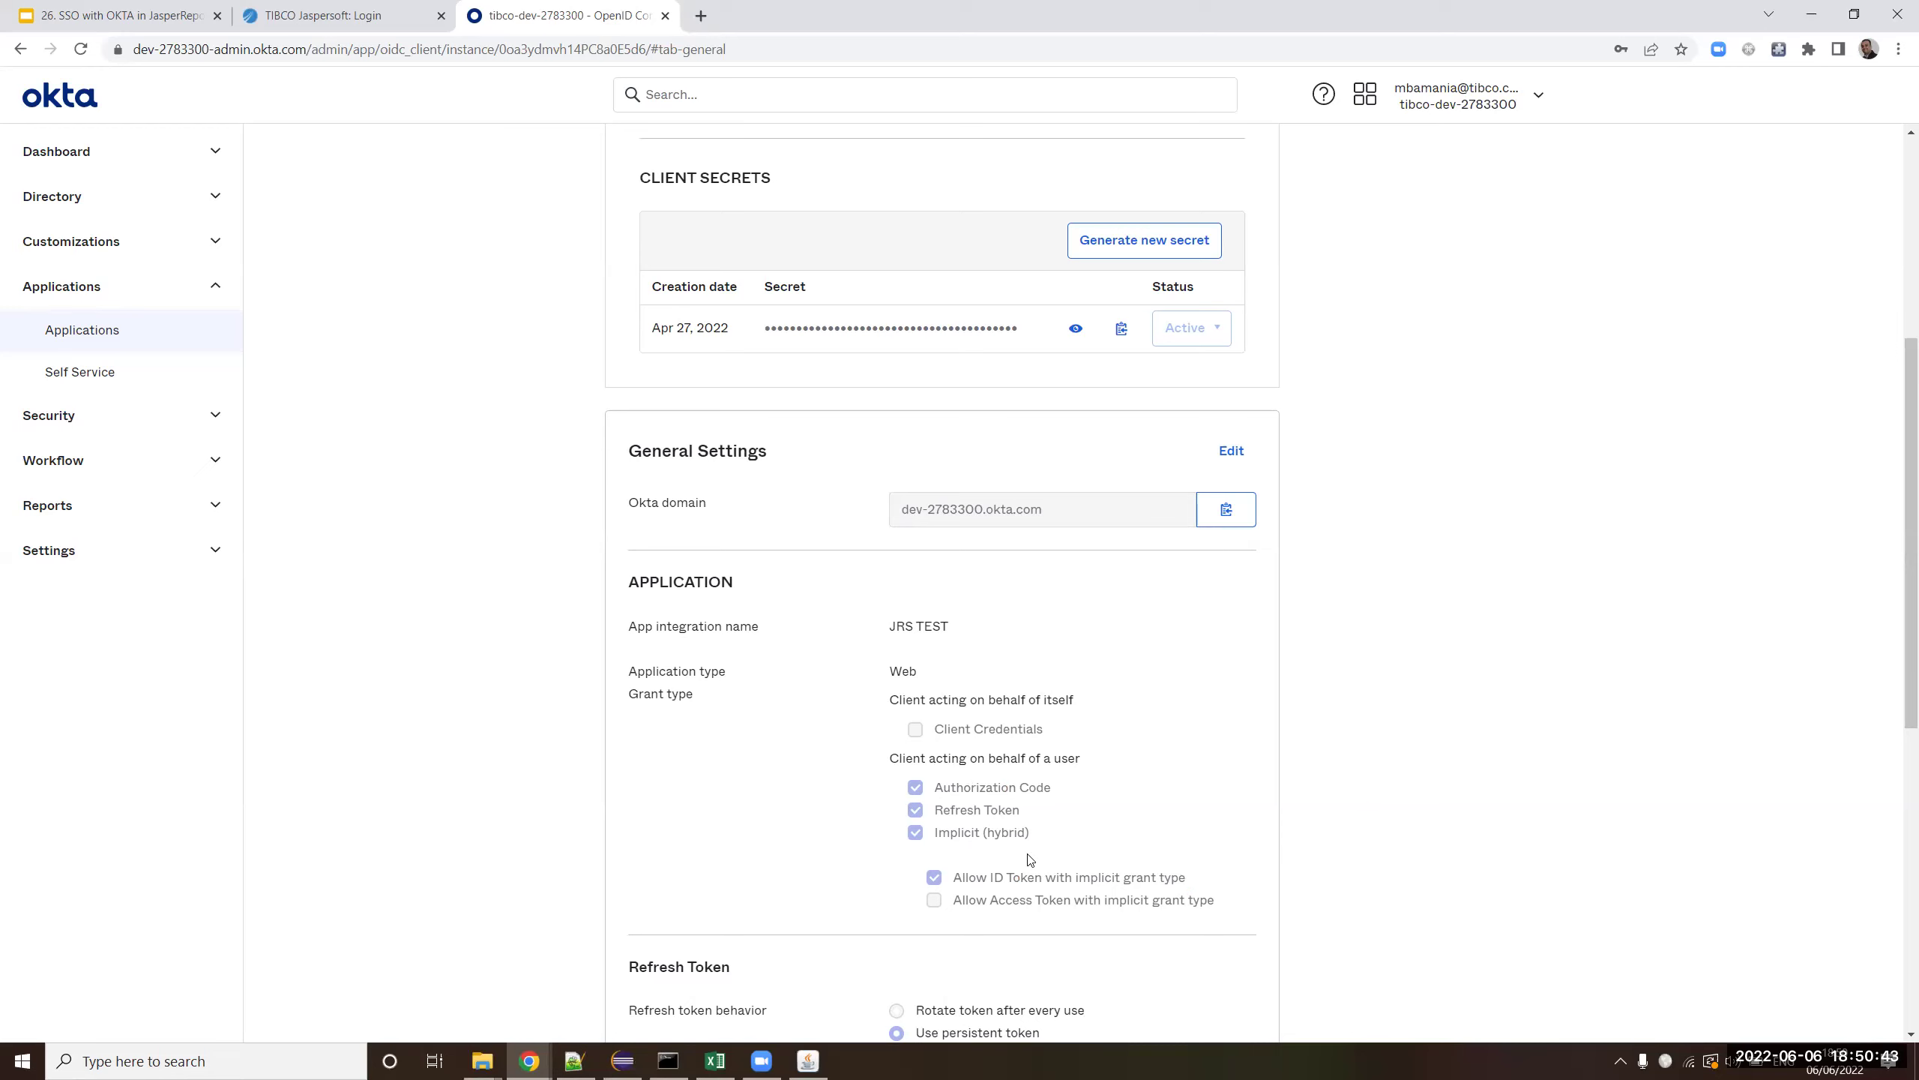
{"action": "scroll", "coordinate": [1013, 839], "scroll_direction": "down", "scroll_amount": 1}
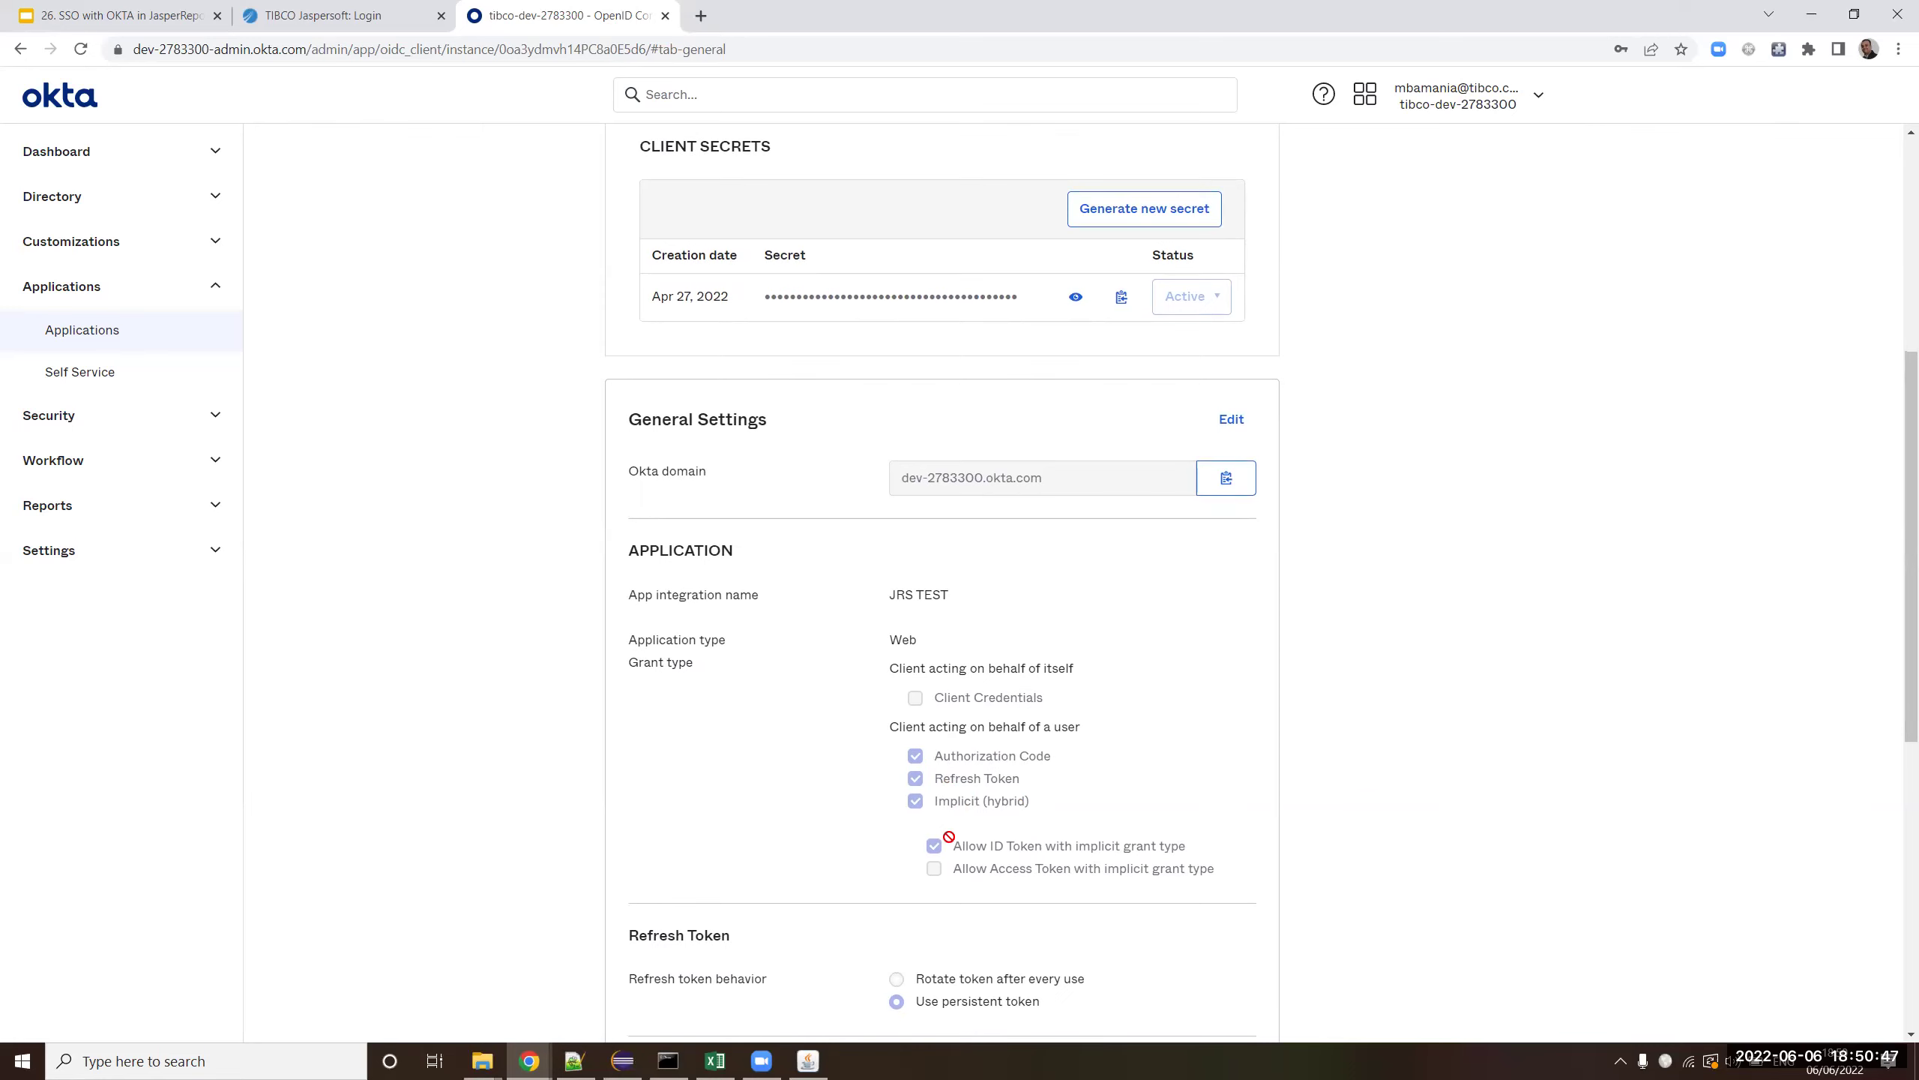
{"action": "scroll", "coordinate": [1103, 844], "scroll_direction": "down", "scroll_amount": 3}
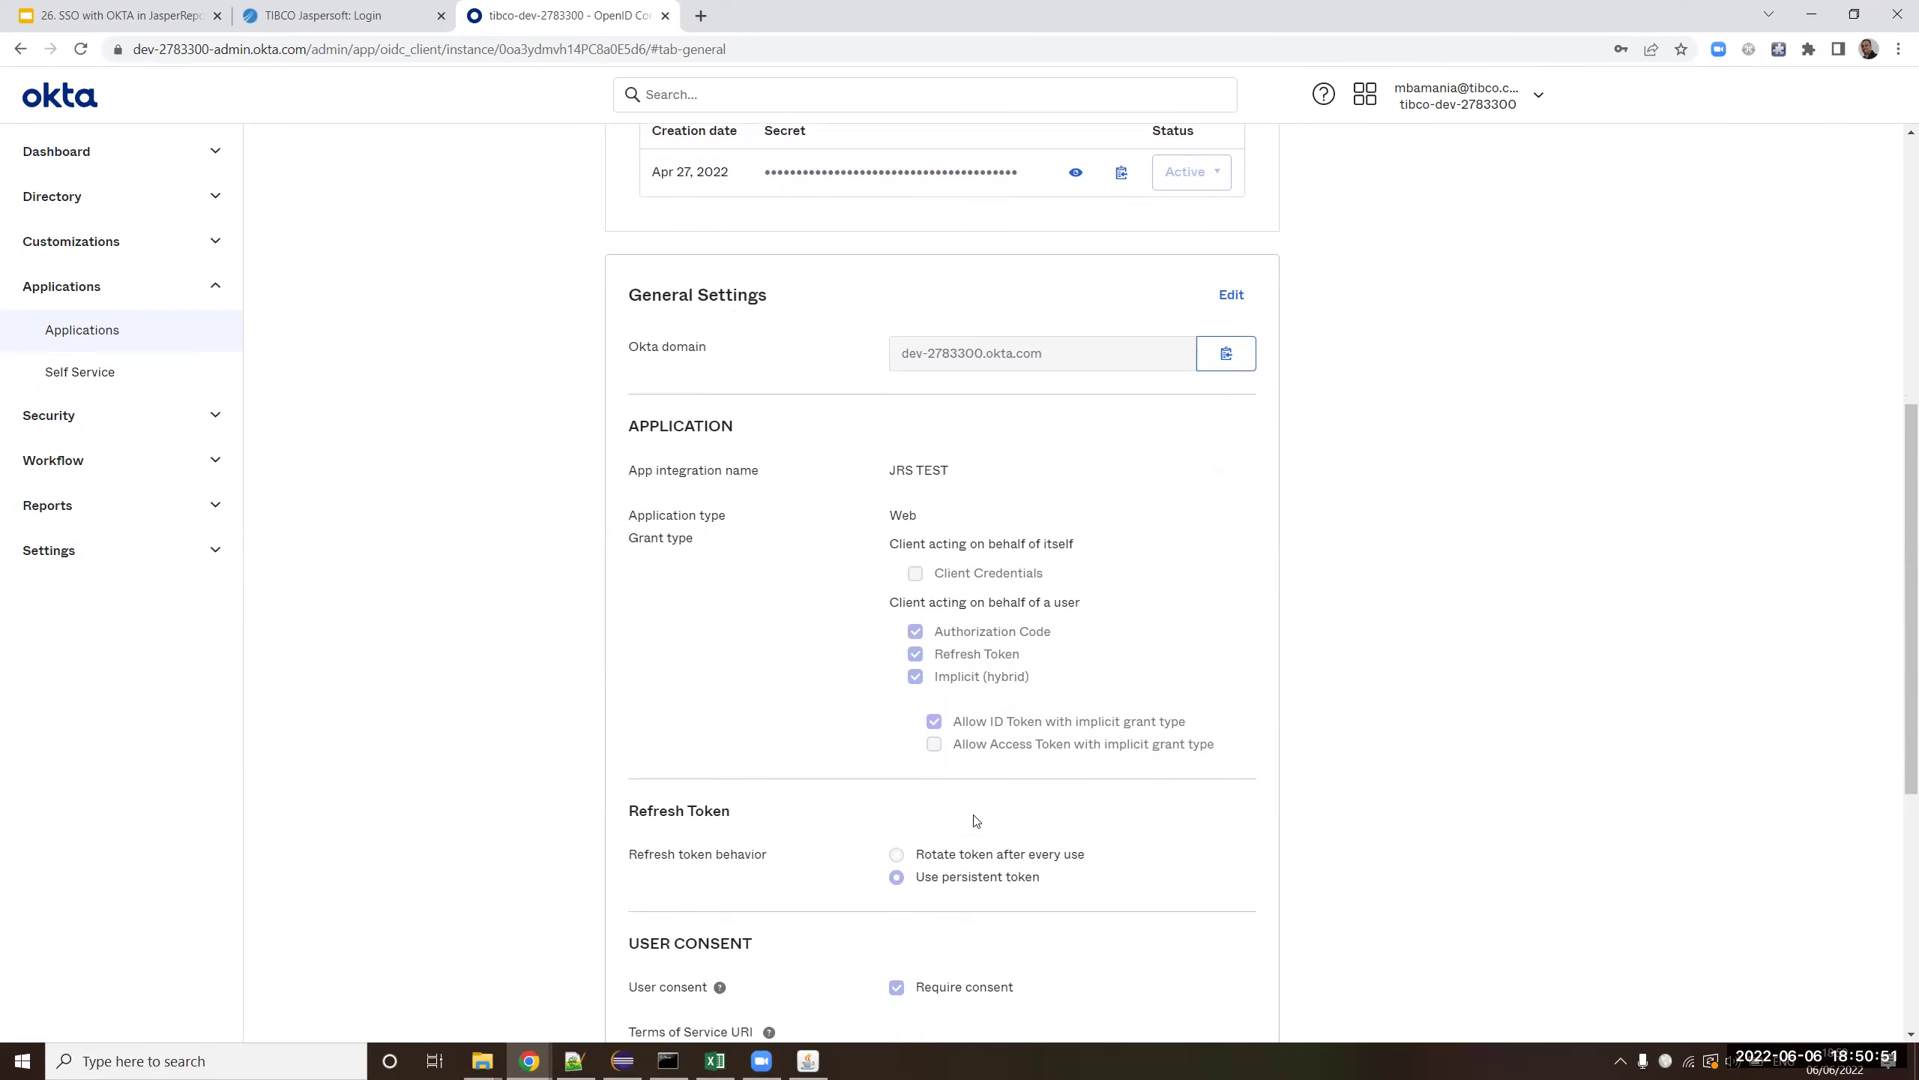
- Examine the JRS TEST application's refresh token, user consent and login redirect URI settings, and check Tomcat's startup progress
{"action": "scroll", "coordinate": [977, 819], "scroll_direction": "down", "scroll_amount": 1}
{"action": "scroll", "coordinate": [1135, 715], "scroll_direction": "down", "scroll_amount": 5}
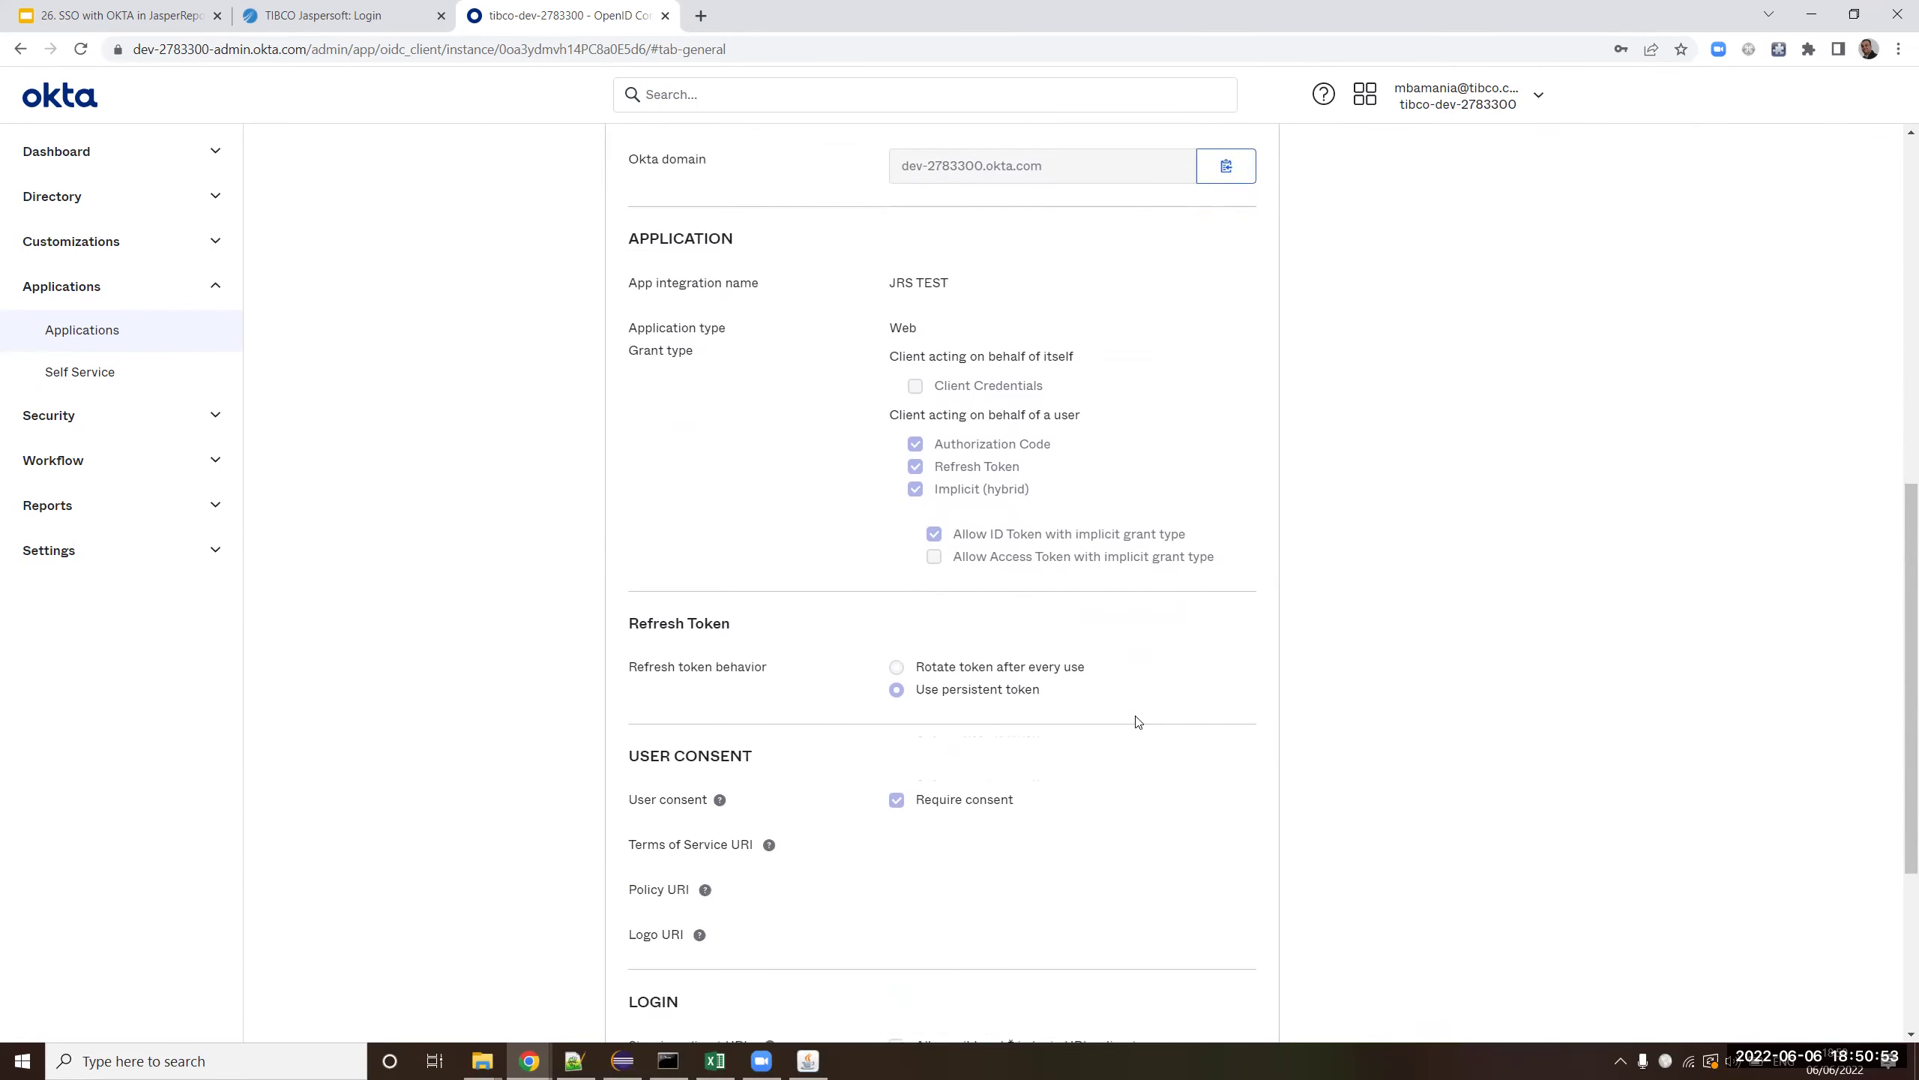
{"action": "scroll", "coordinate": [1138, 720], "scroll_direction": "down", "scroll_amount": 3}
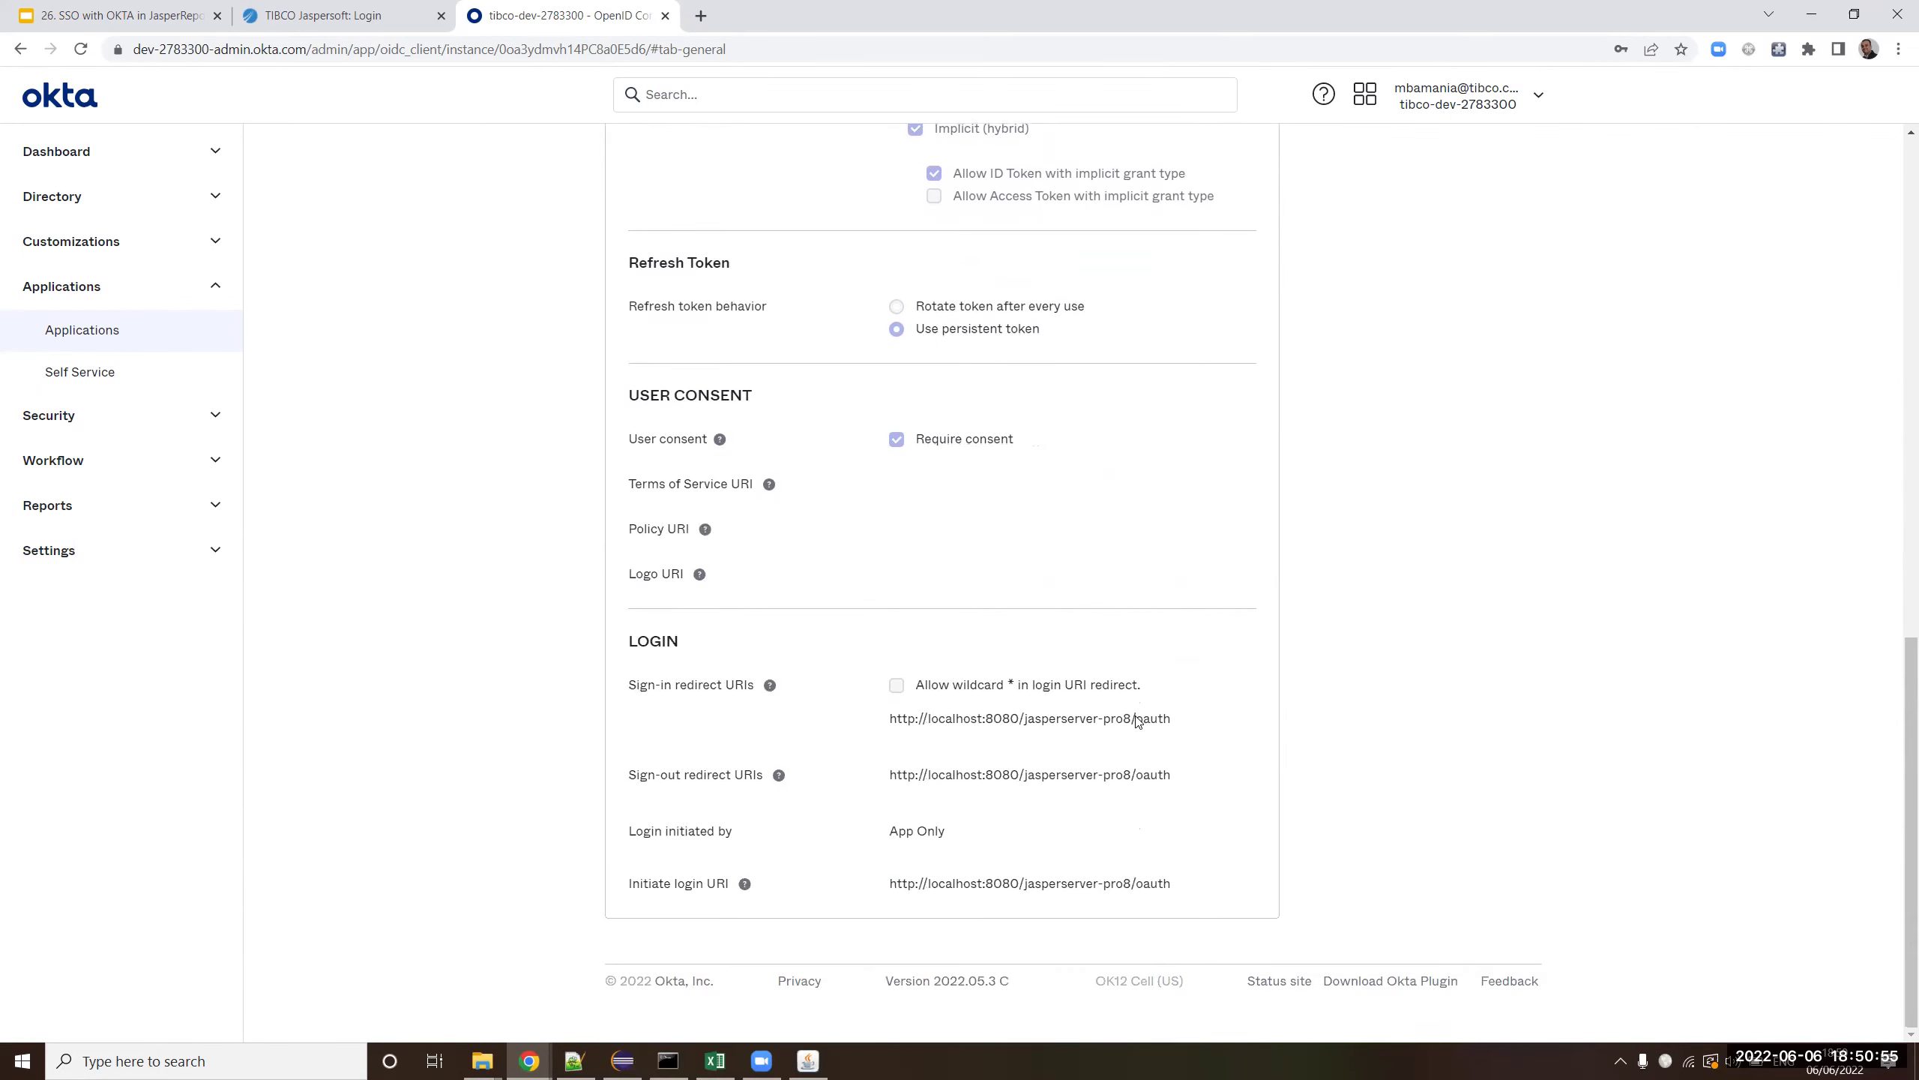
{"action": "left_click_drag", "start_coordinate": [1911, 759], "coordinate": [1911, 493]}
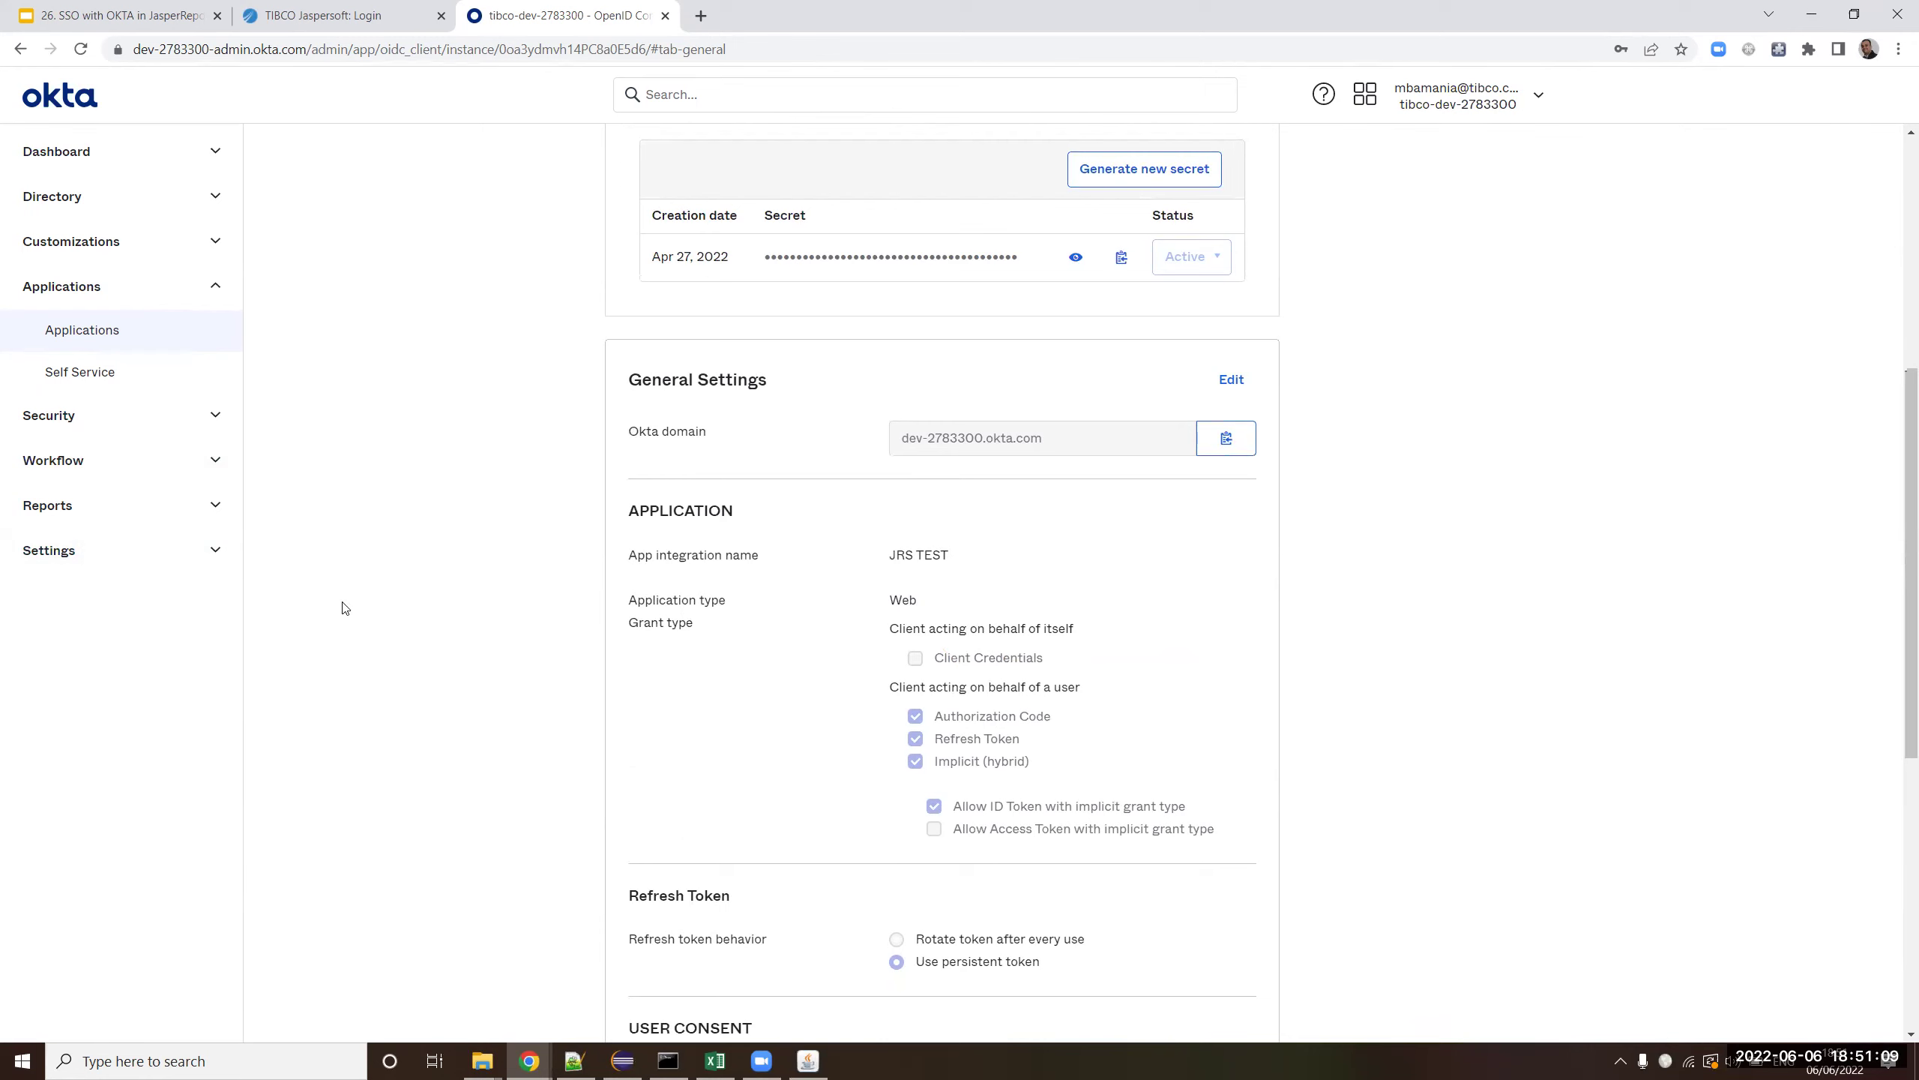
{"action": "left_click", "coordinate": [811, 1062]}
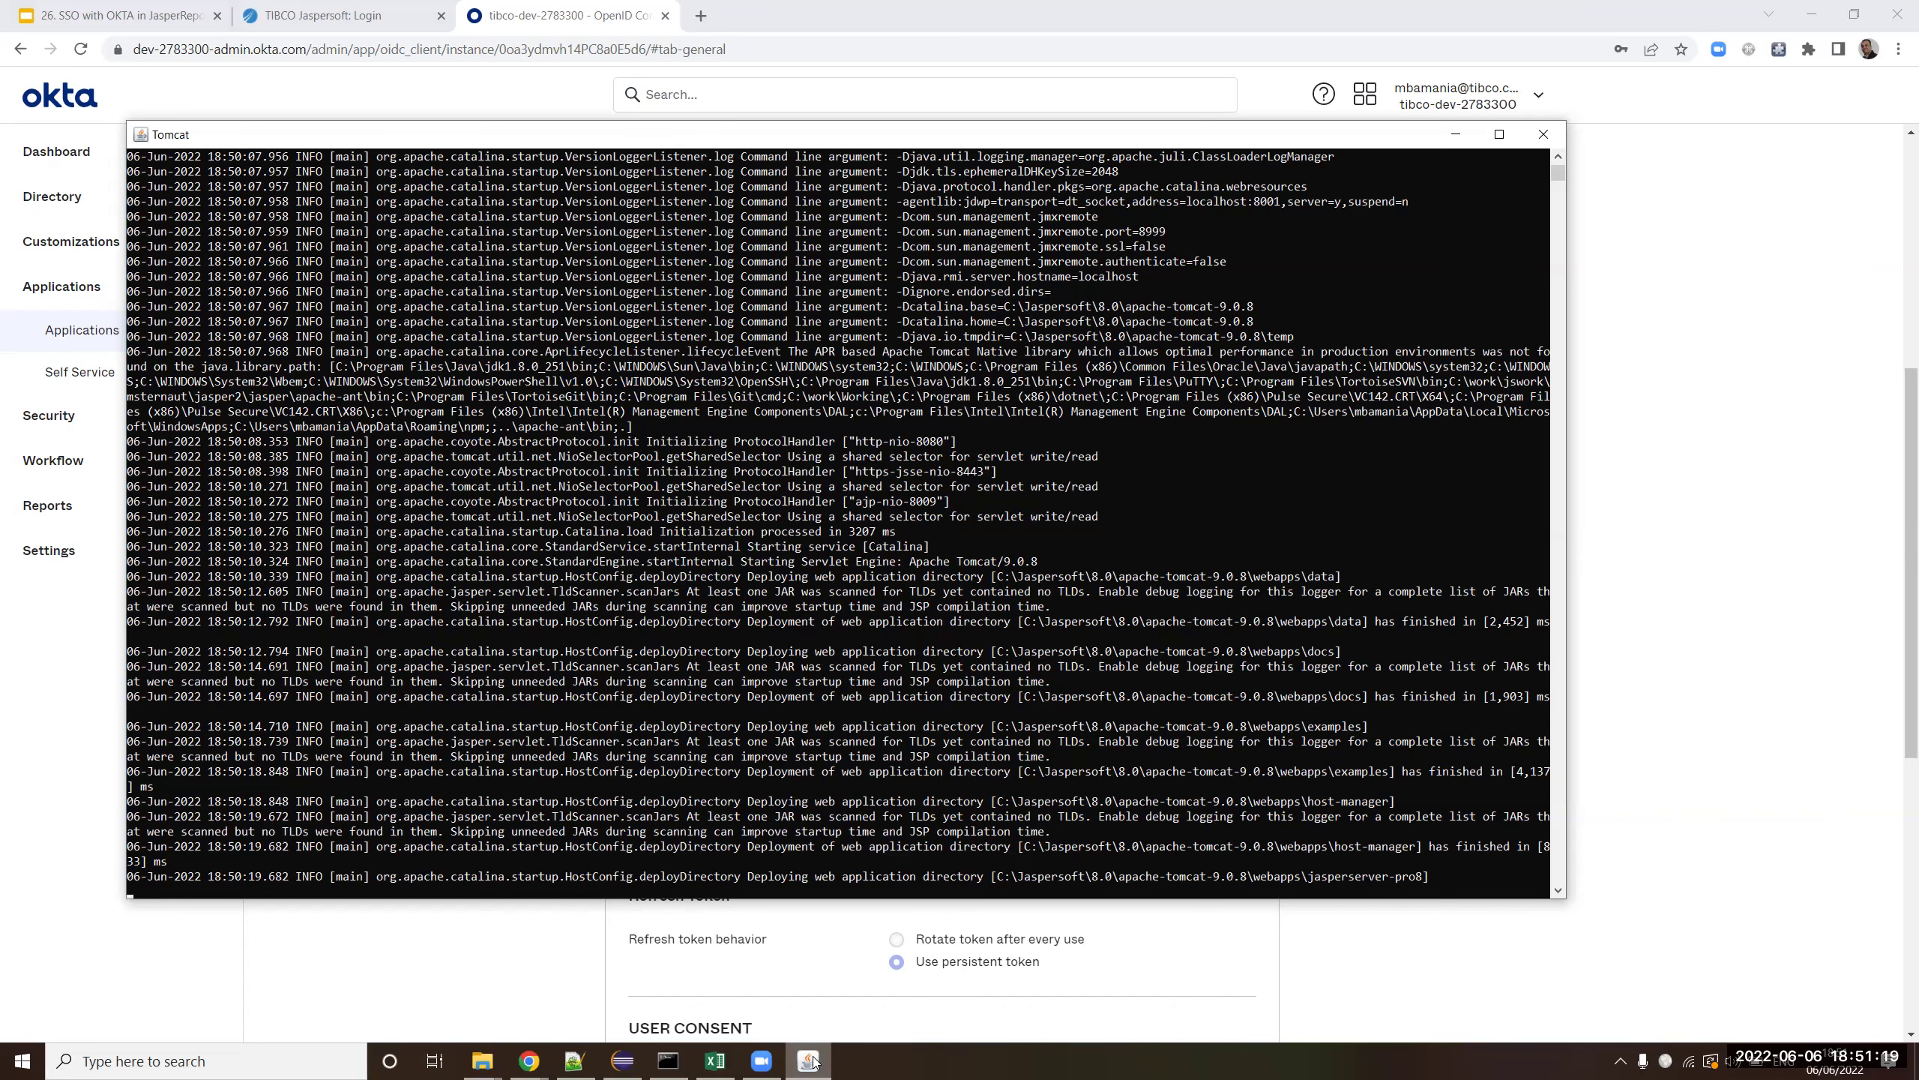
{"action": "left_click", "coordinate": [814, 1062]}
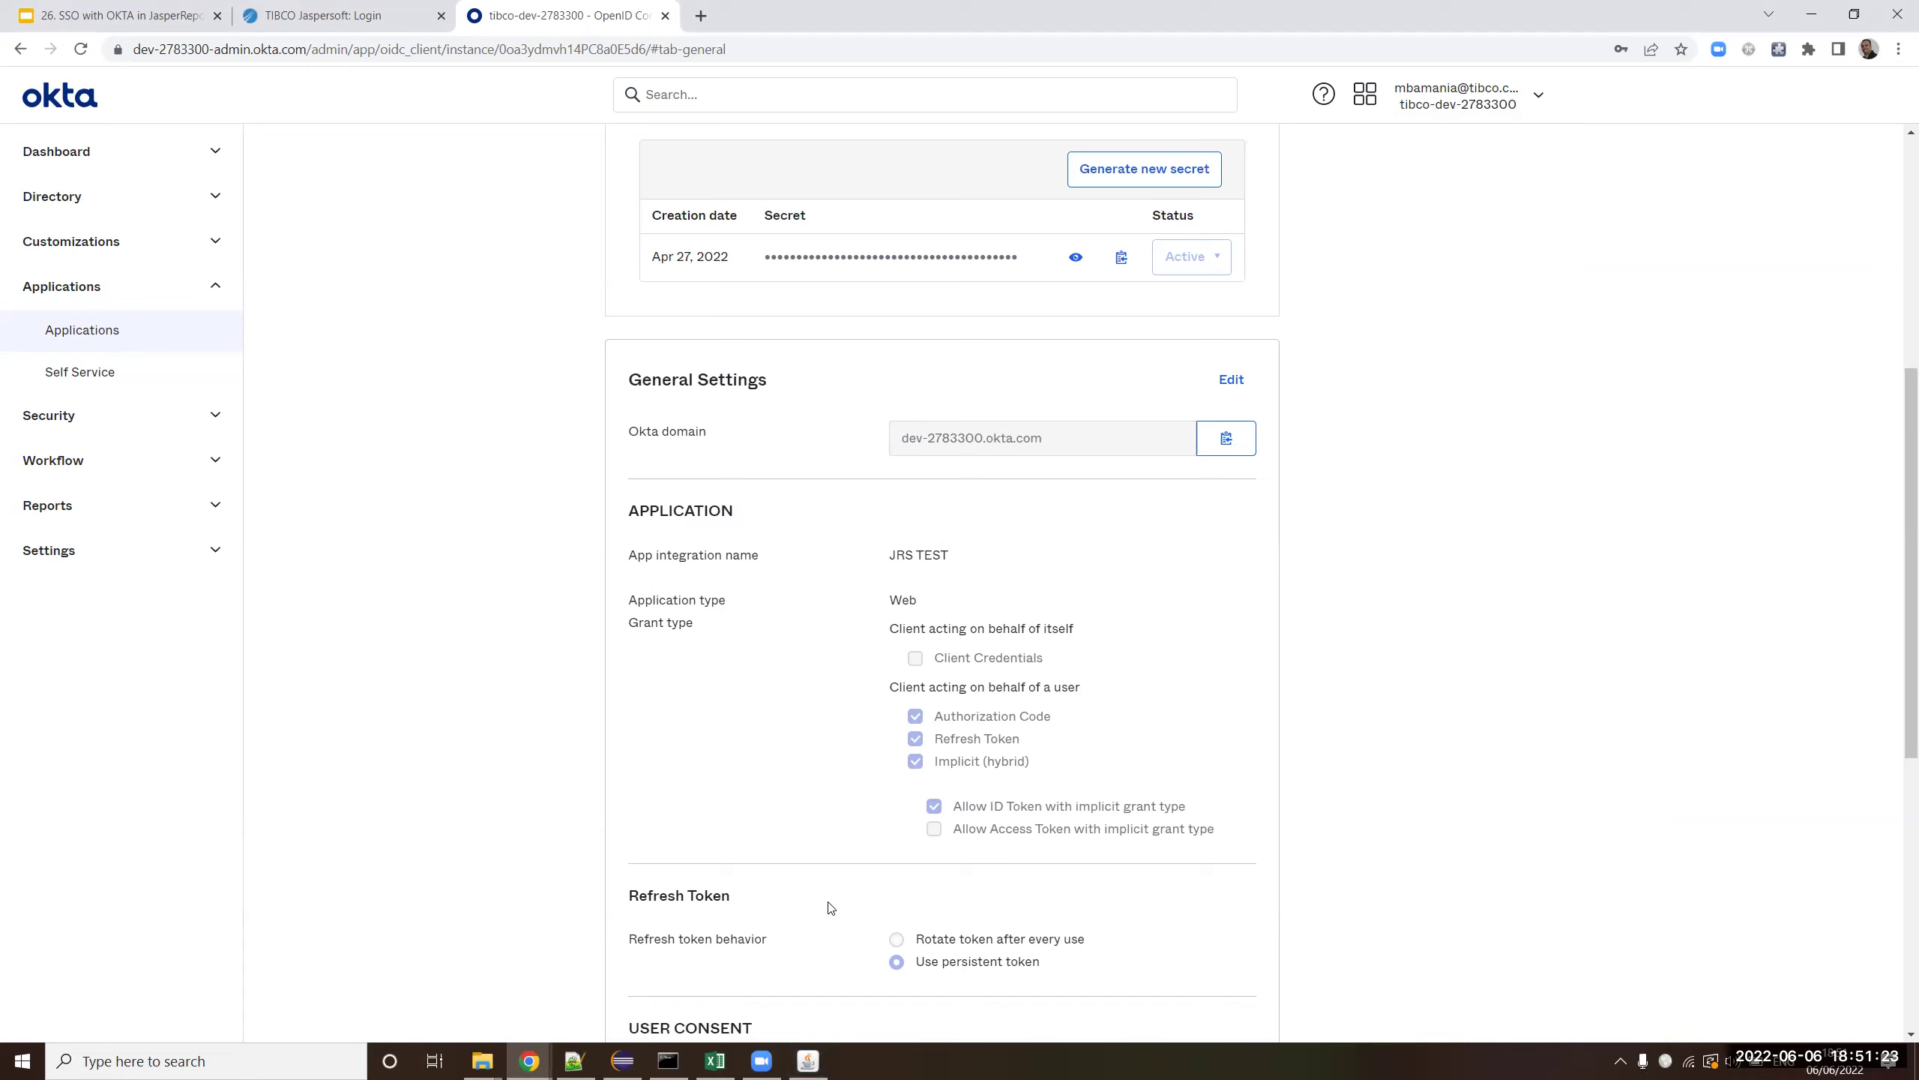
- In the Dr_Jaspersoft_demo project folder, examine WEB-INF's lib and classes folders and its applicationContext-externalAuth-oauth_oidc.xml file
{"action": "mouse_move", "coordinate": [483, 1061]}
{"action": "left_click", "coordinate": [441, 993]}
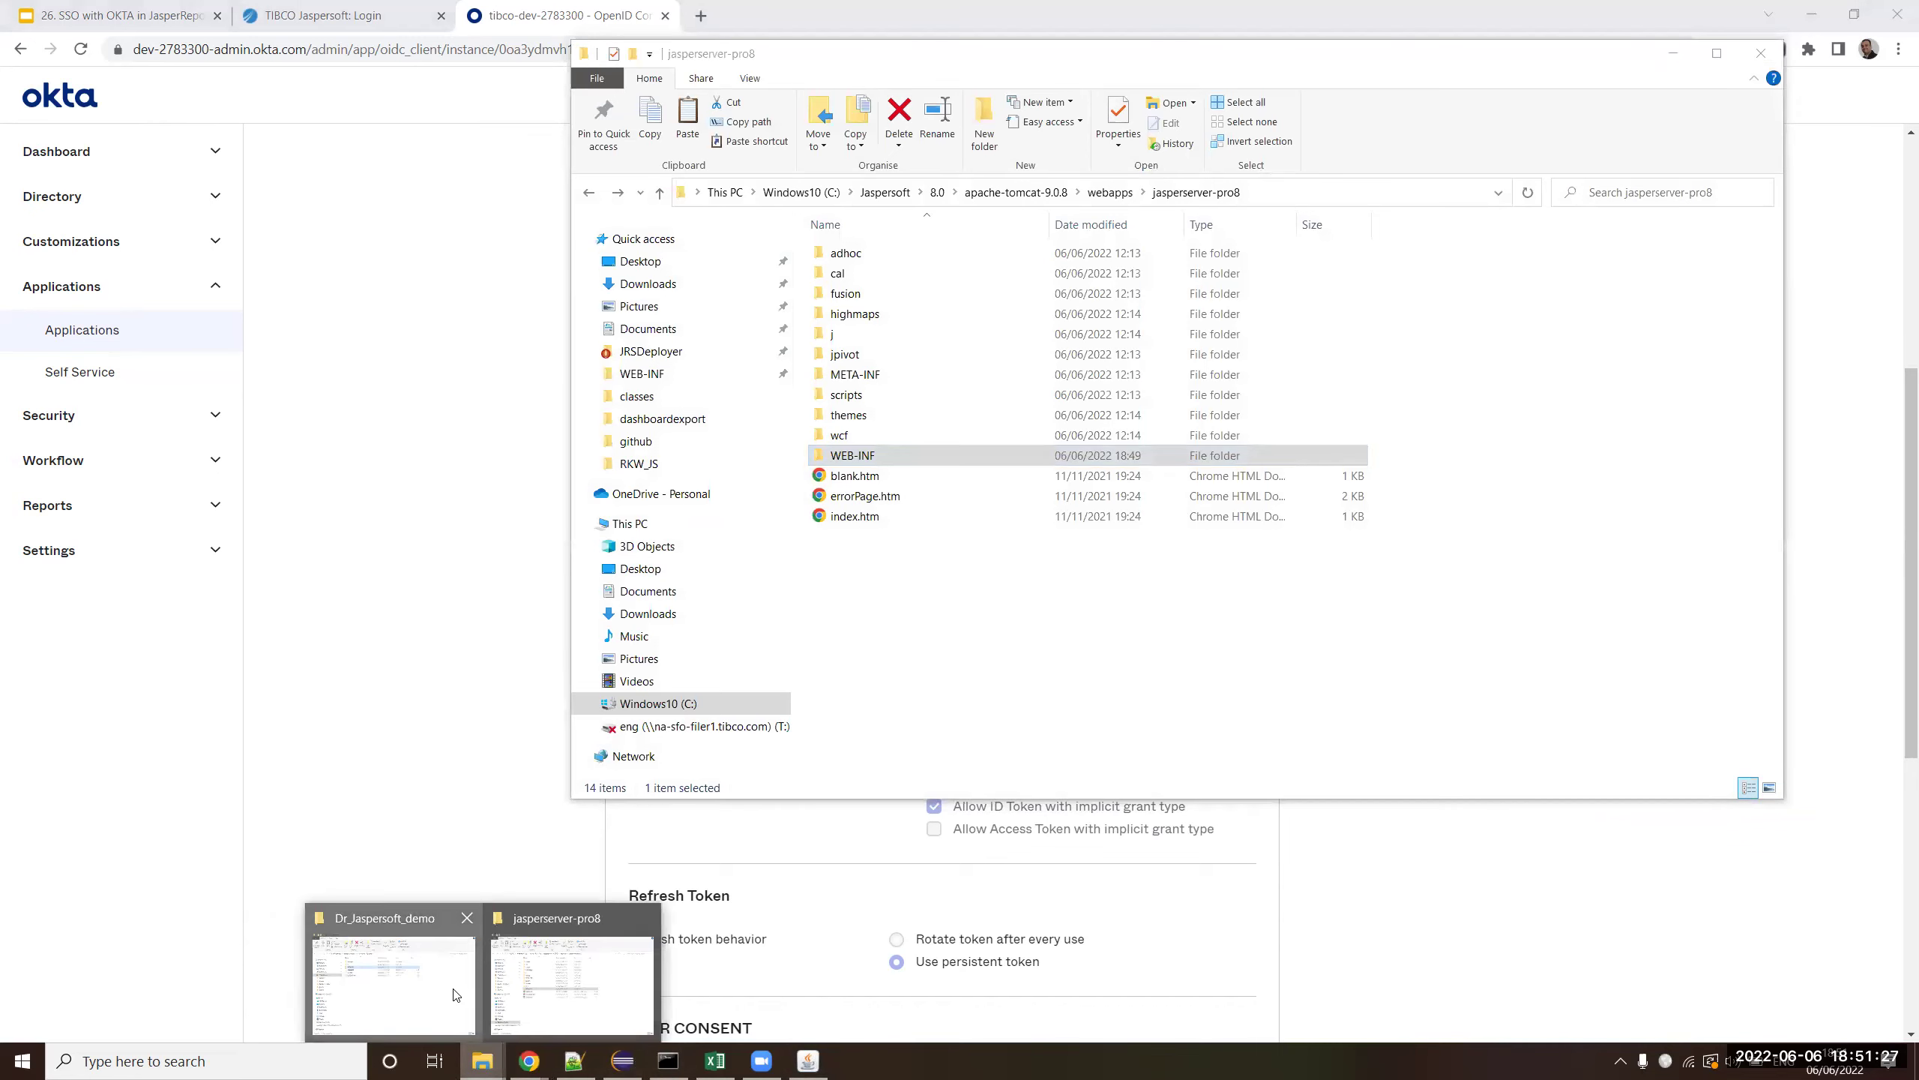
{"action": "left_click", "coordinate": [441, 993]}
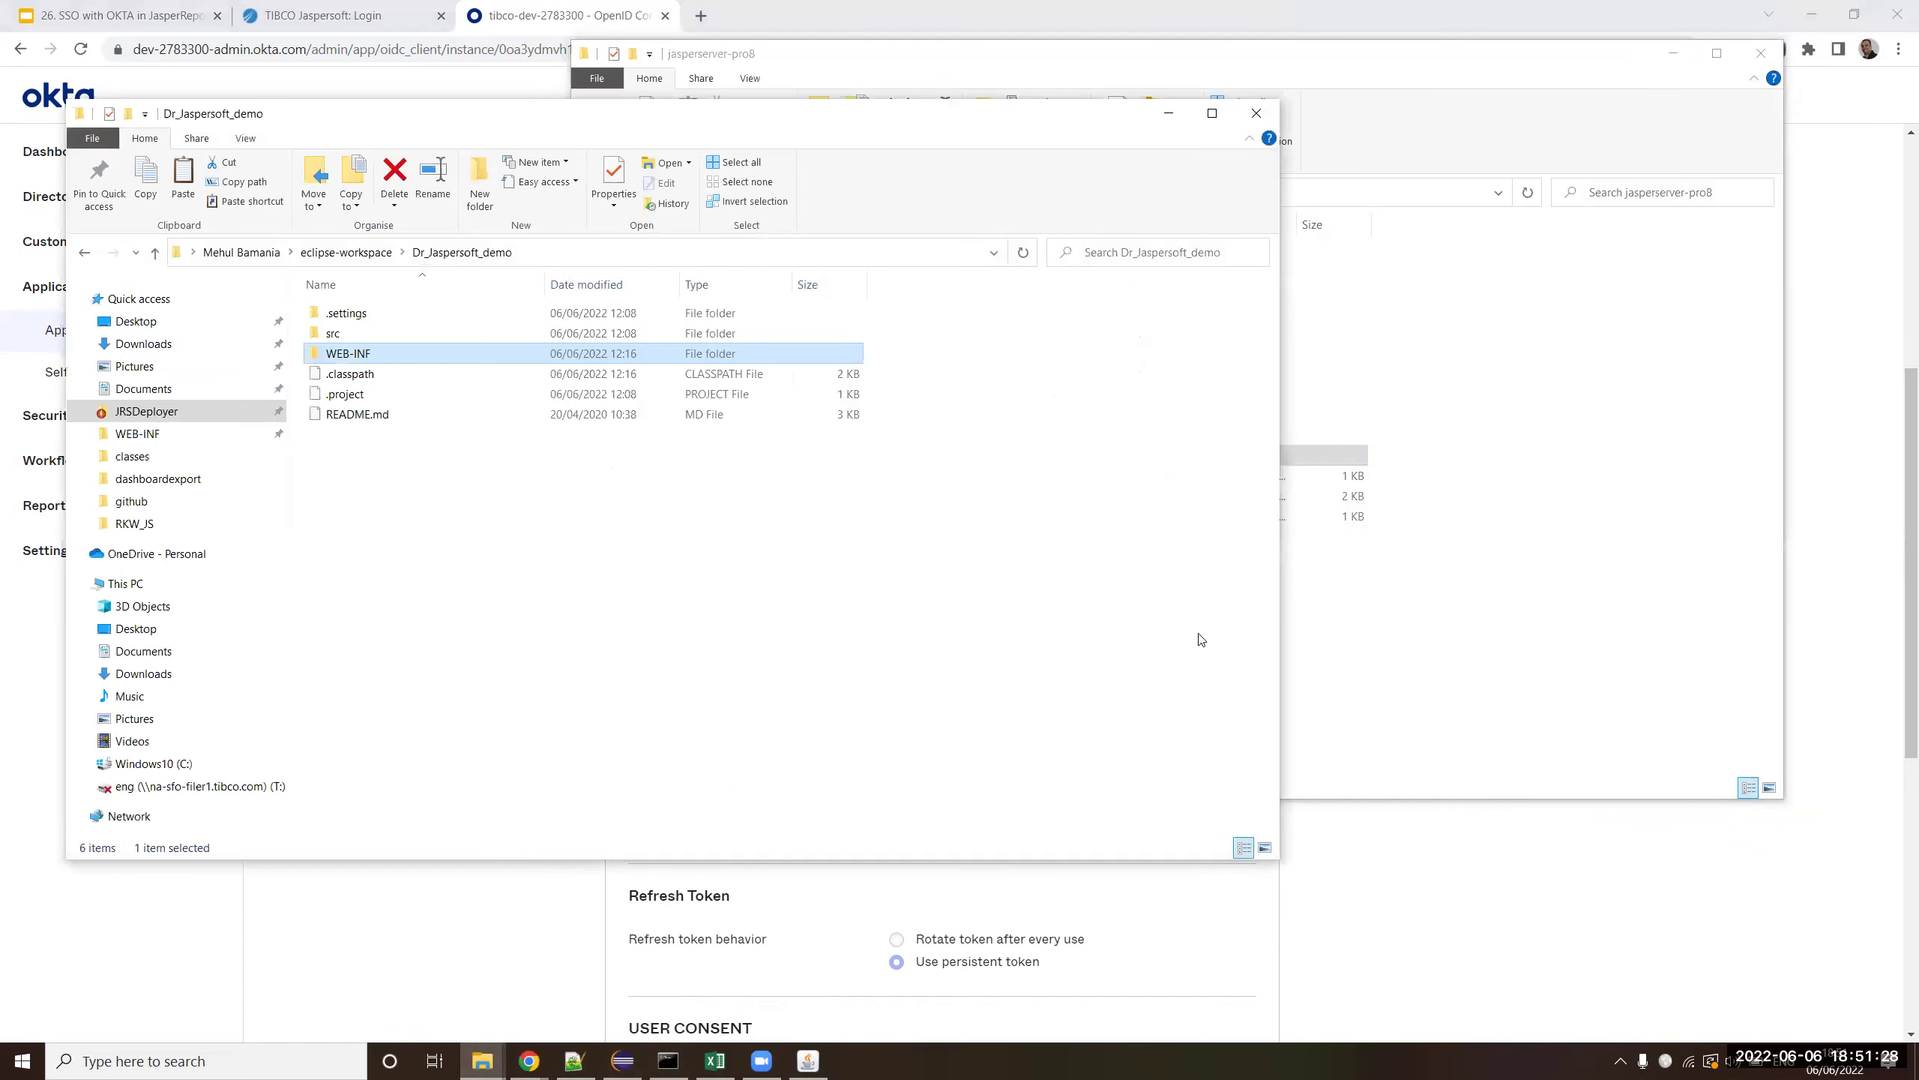
{"action": "double_click", "coordinate": [360, 355]}
{"action": "left_click", "coordinate": [339, 335]}
{"action": "double_click", "coordinate": [339, 335]}
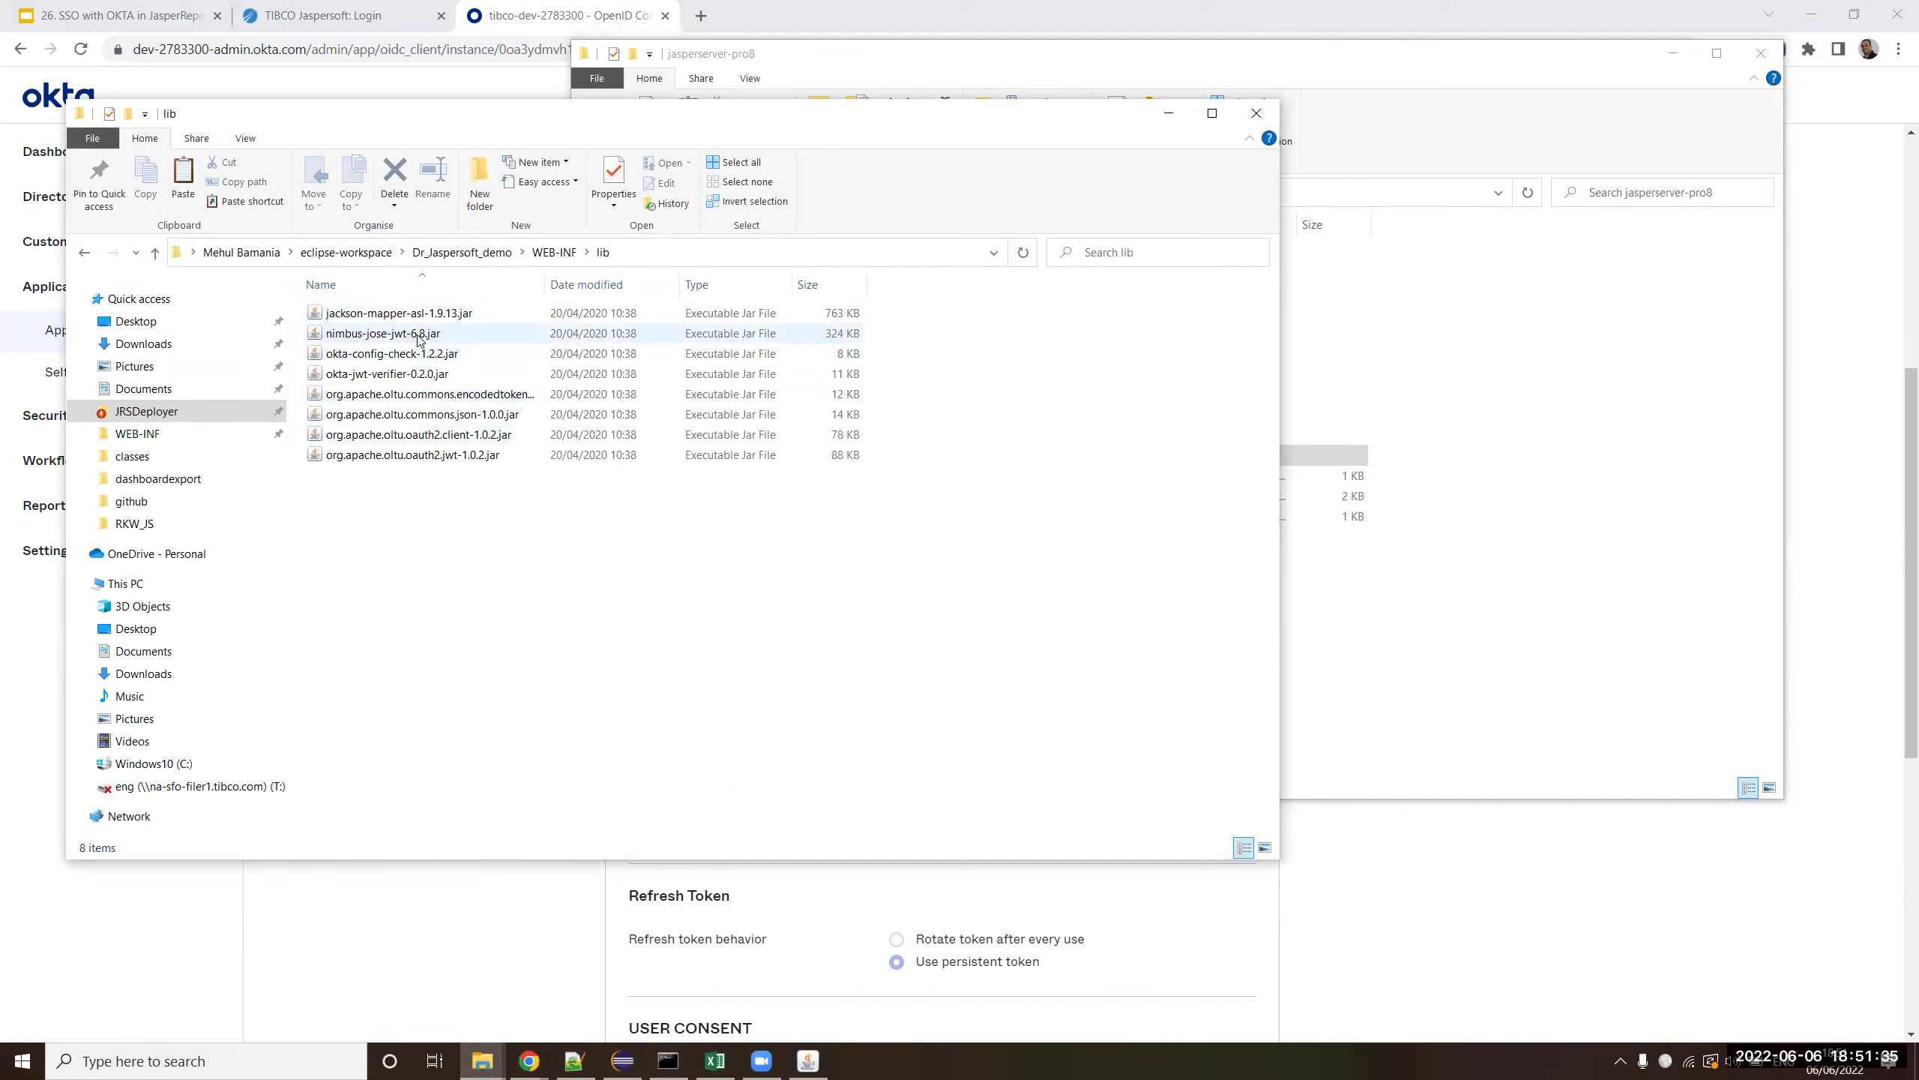
{"action": "left_click", "coordinate": [542, 254]}
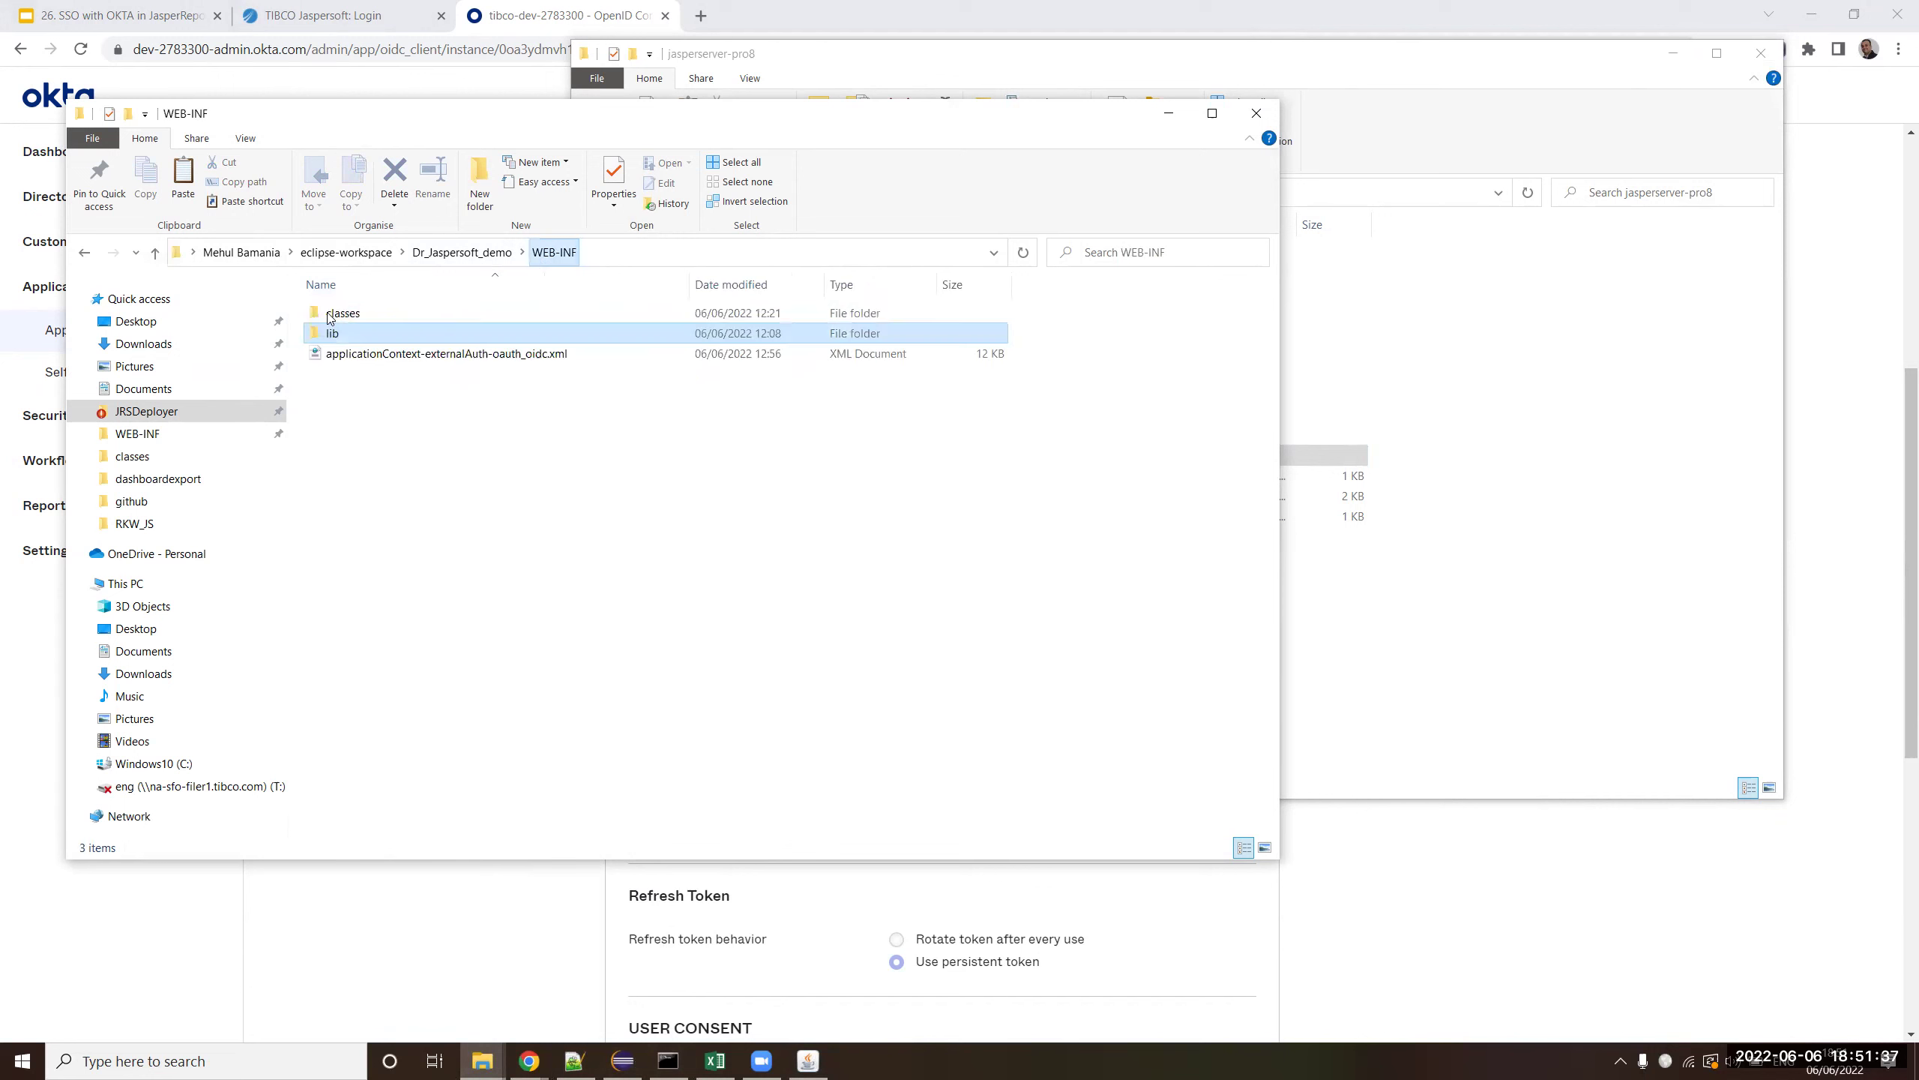
{"action": "double_click", "coordinate": [344, 314]}
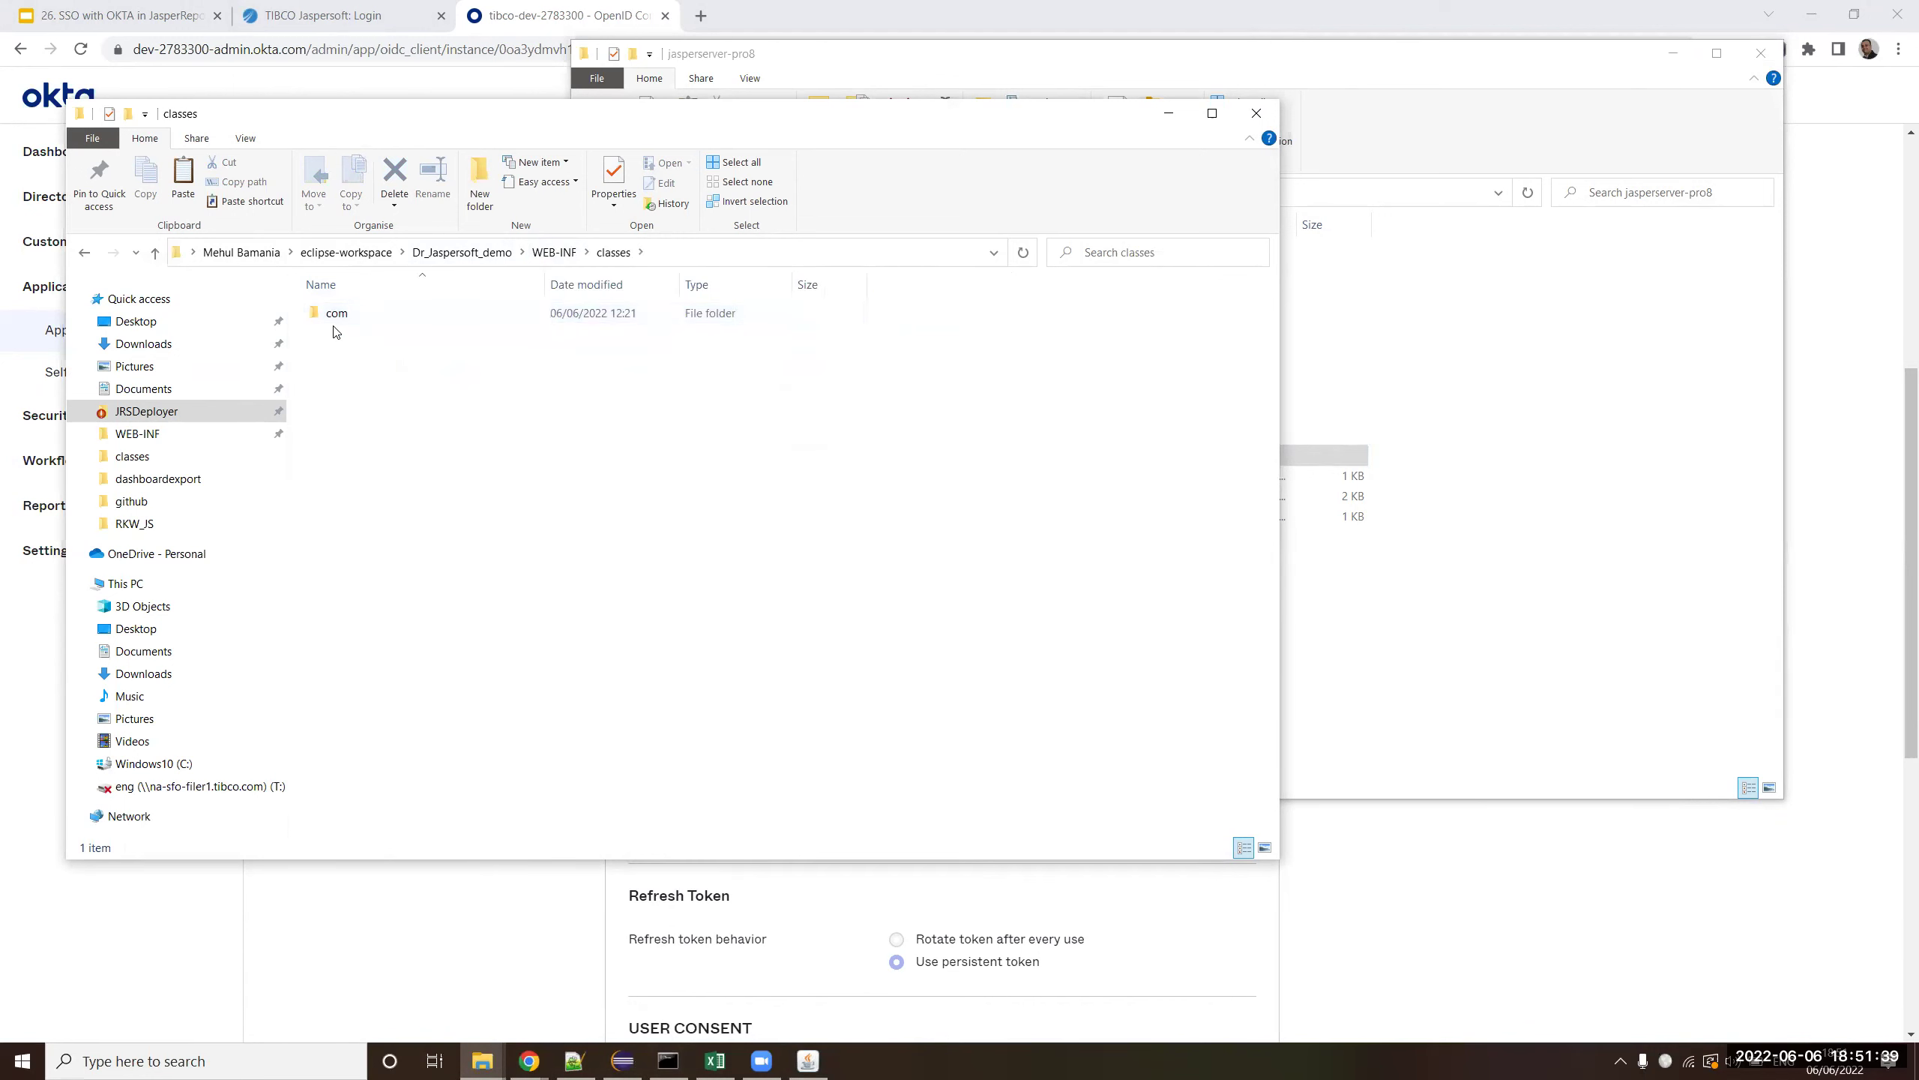
{"action": "left_click", "coordinate": [348, 316]}
{"action": "left_click", "coordinate": [363, 339]}
{"action": "left_click", "coordinate": [558, 254]}
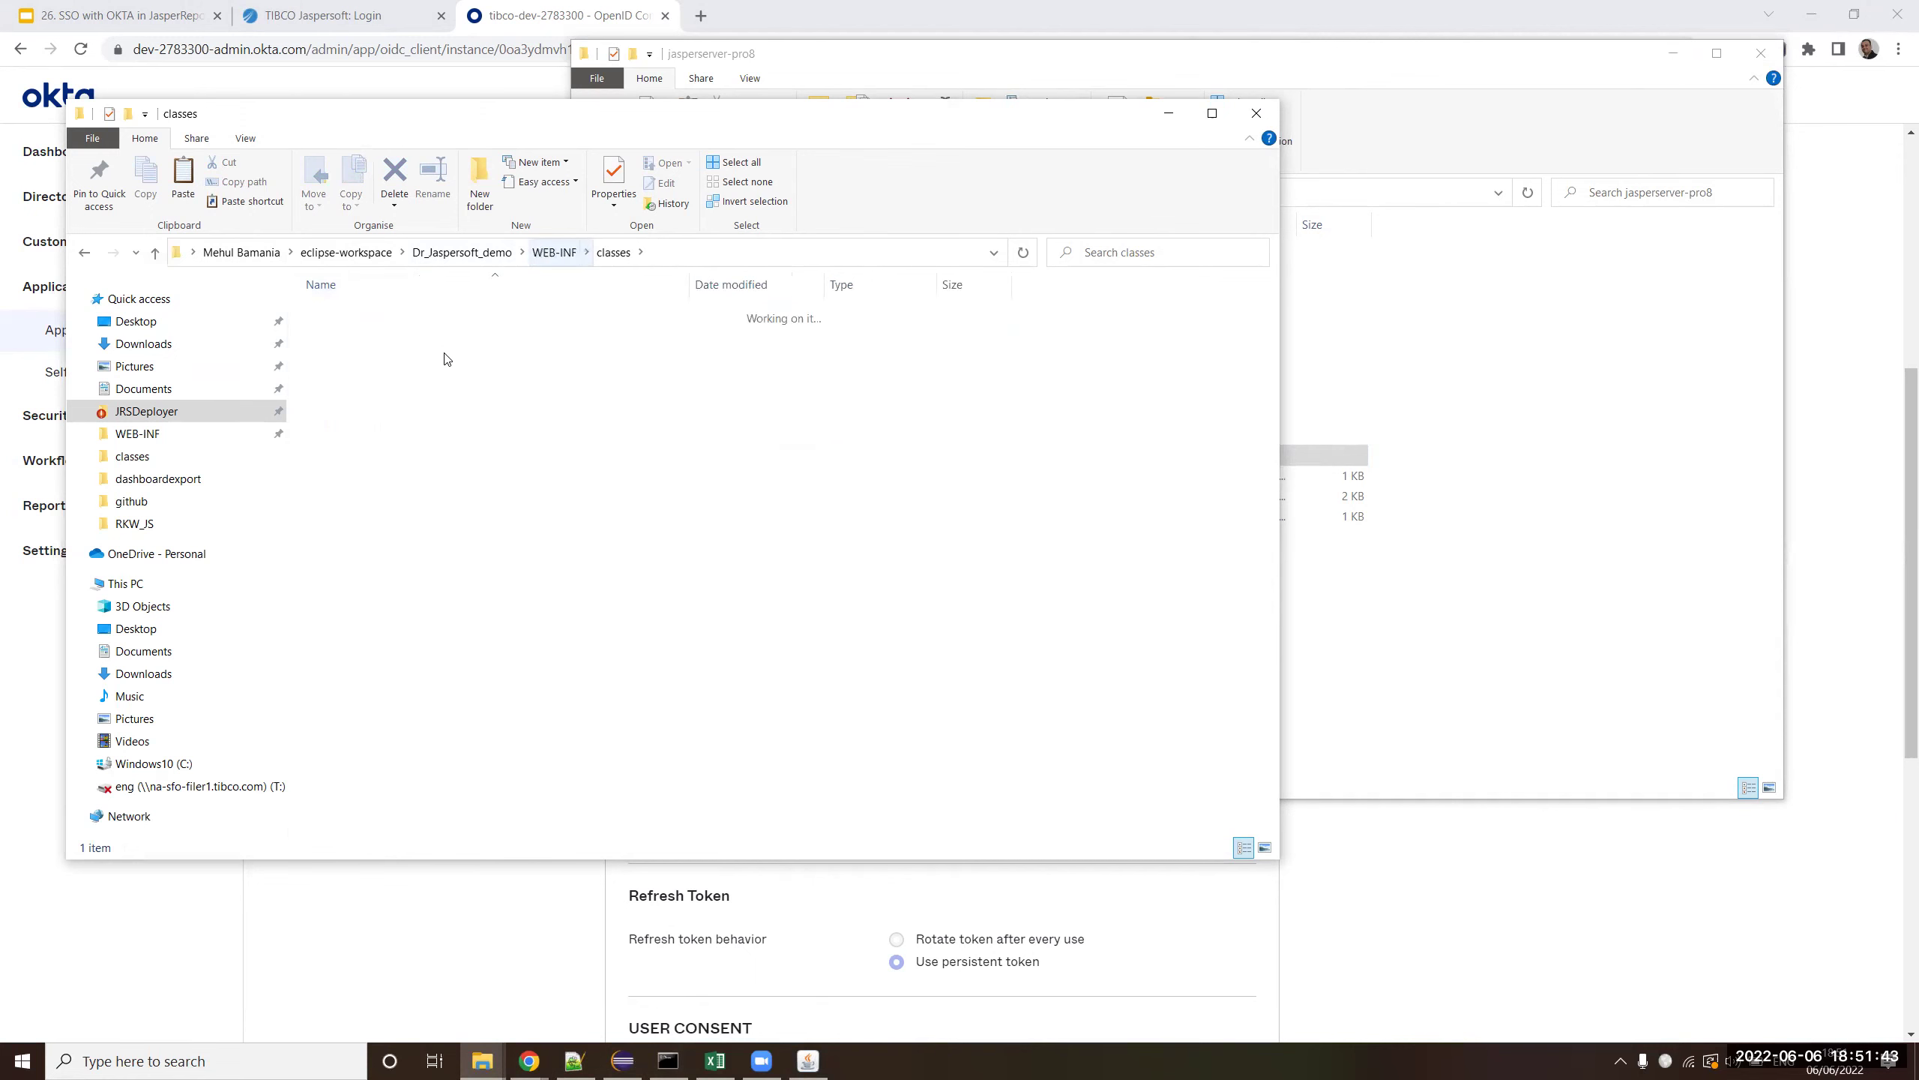
{"action": "left_click", "coordinate": [377, 355]}
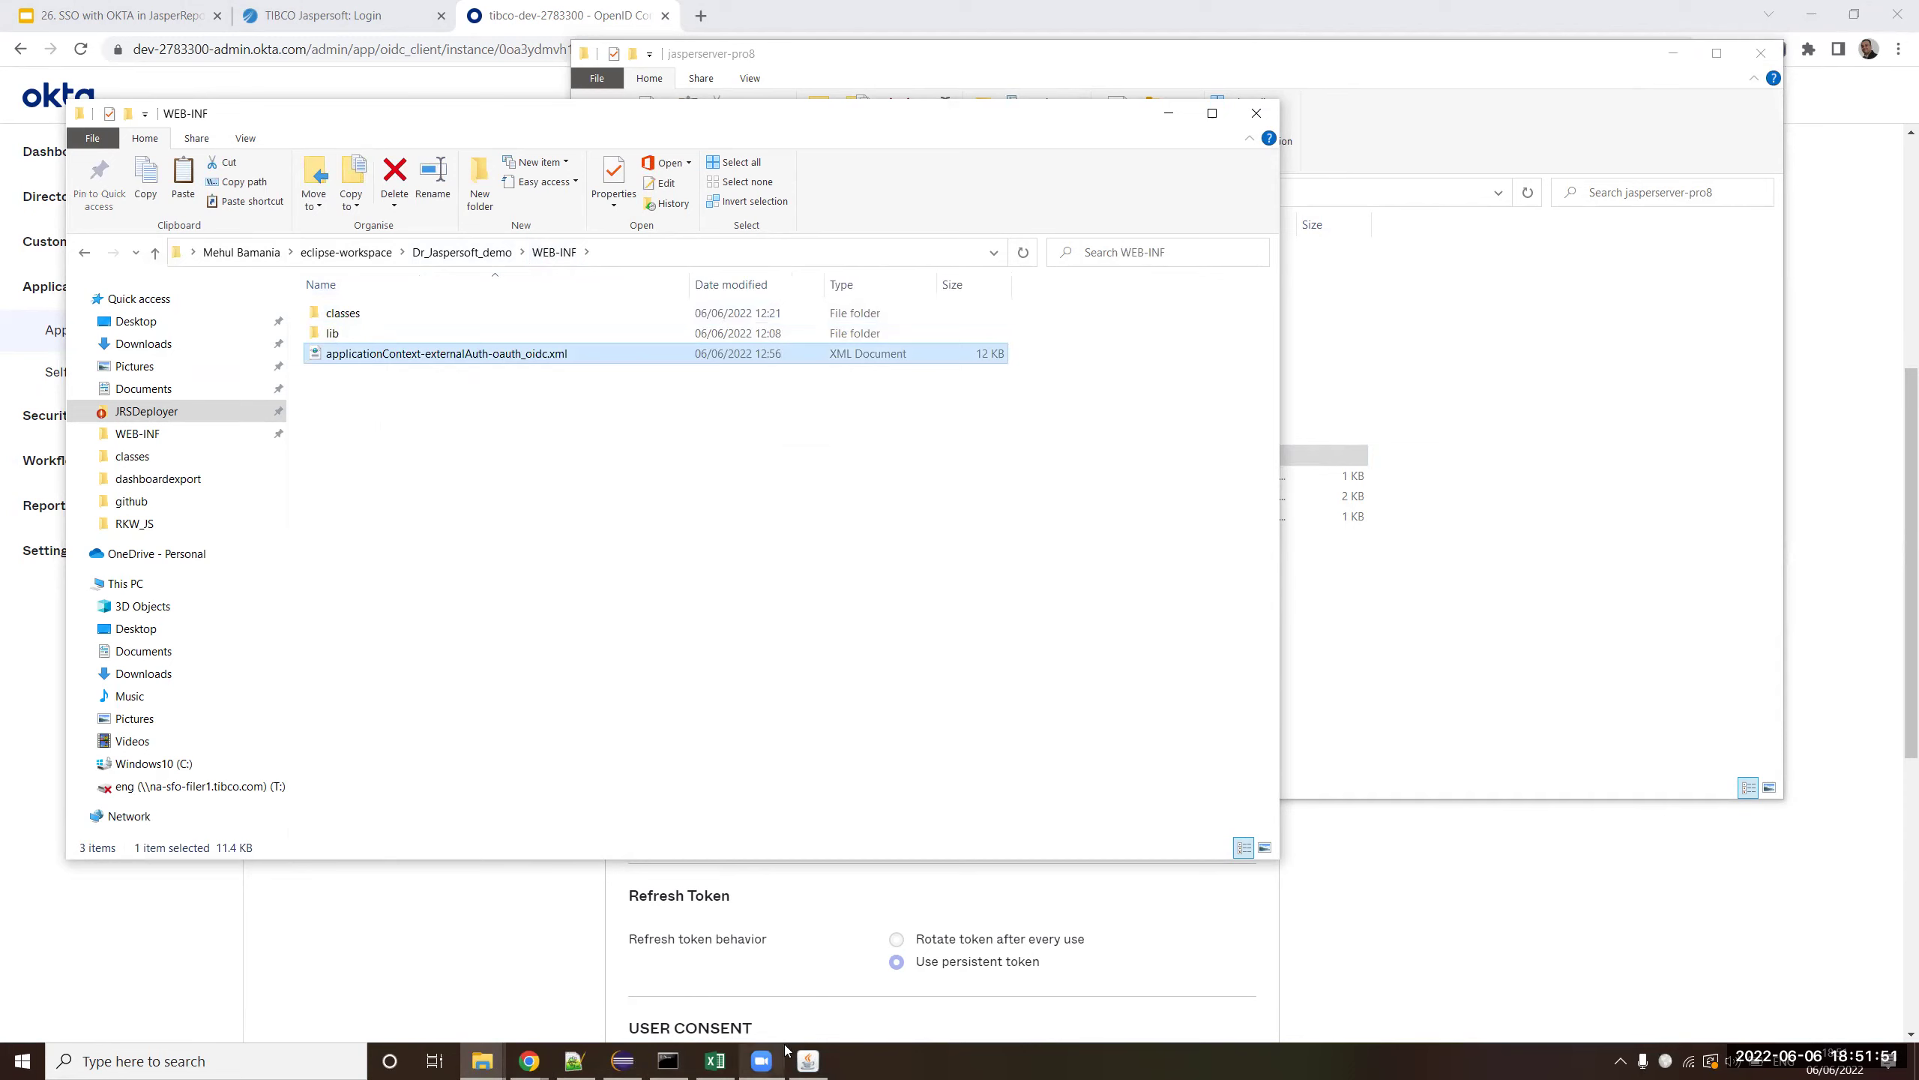
- Check the Tomcat console for deployment progress and minimise the WEB-INF folder window
{"action": "left_click", "coordinate": [808, 1061]}
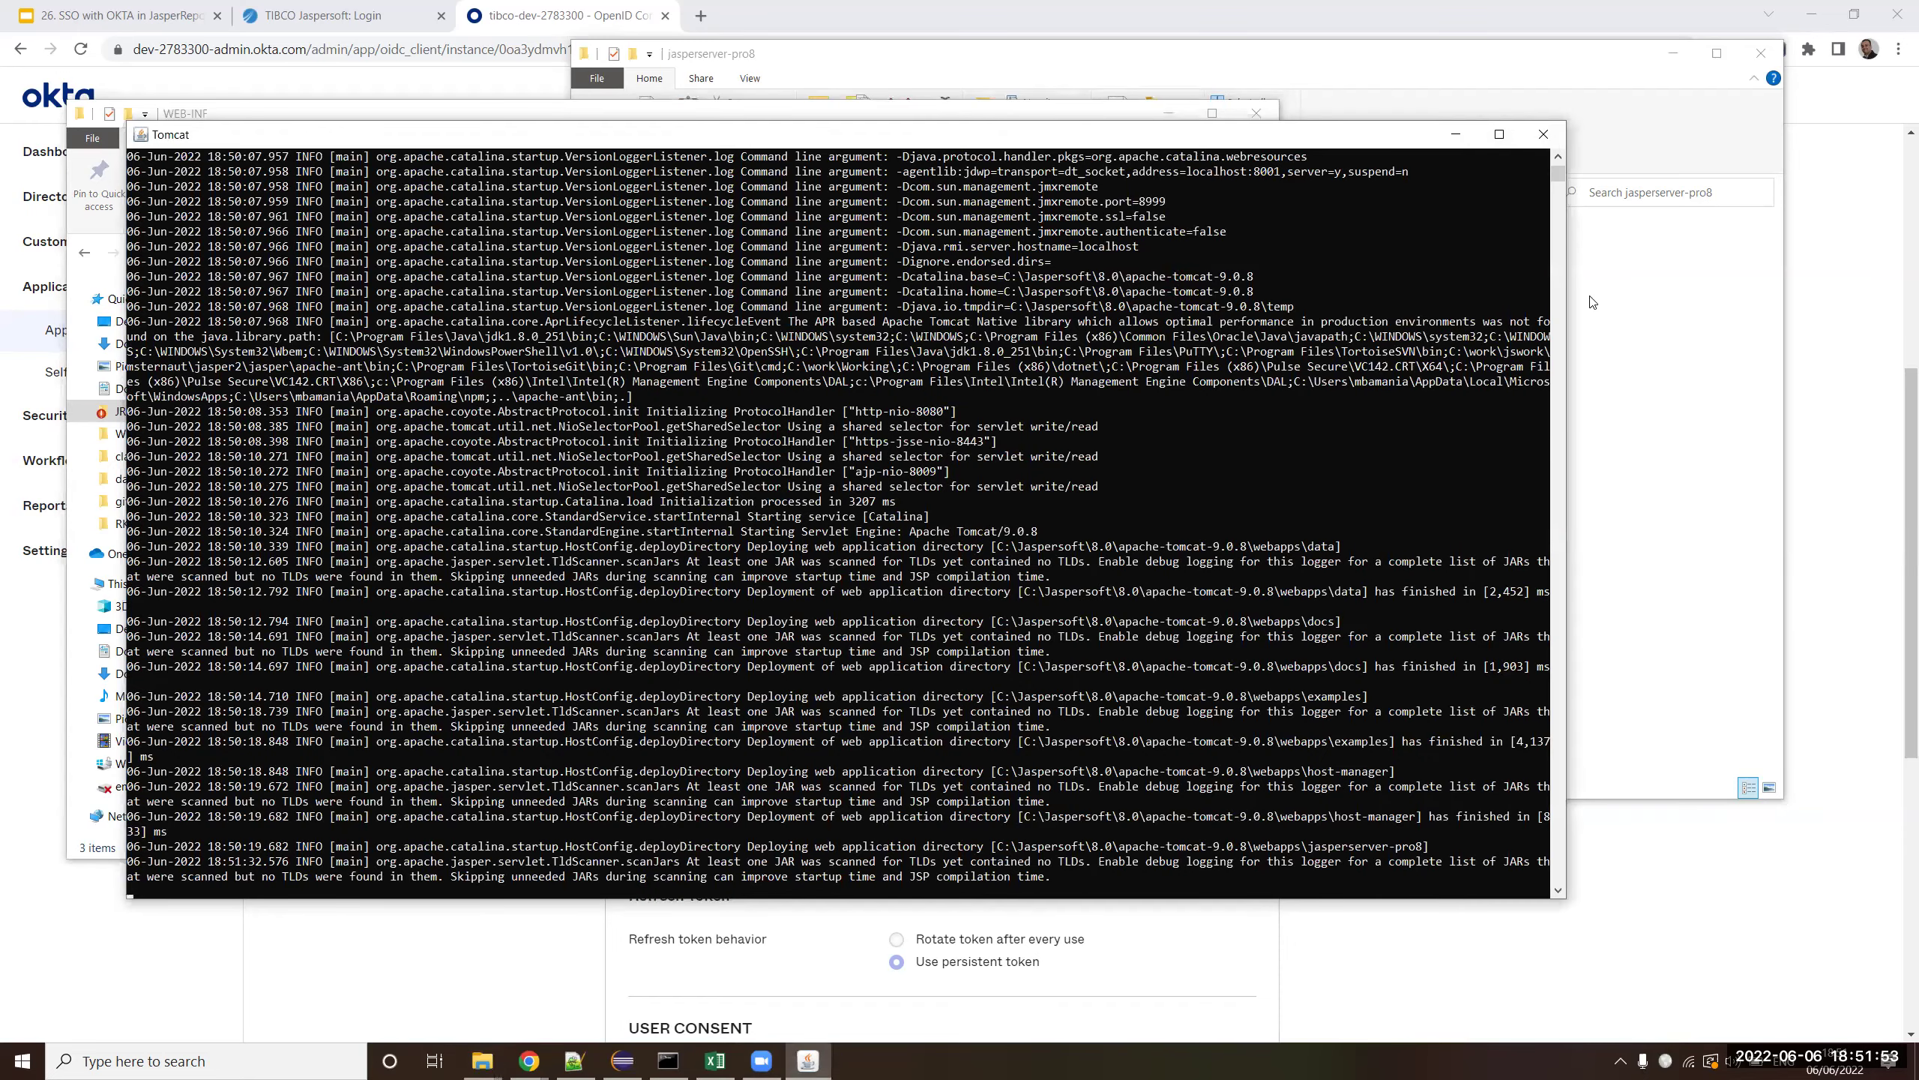
{"action": "left_click", "coordinate": [808, 1061]}
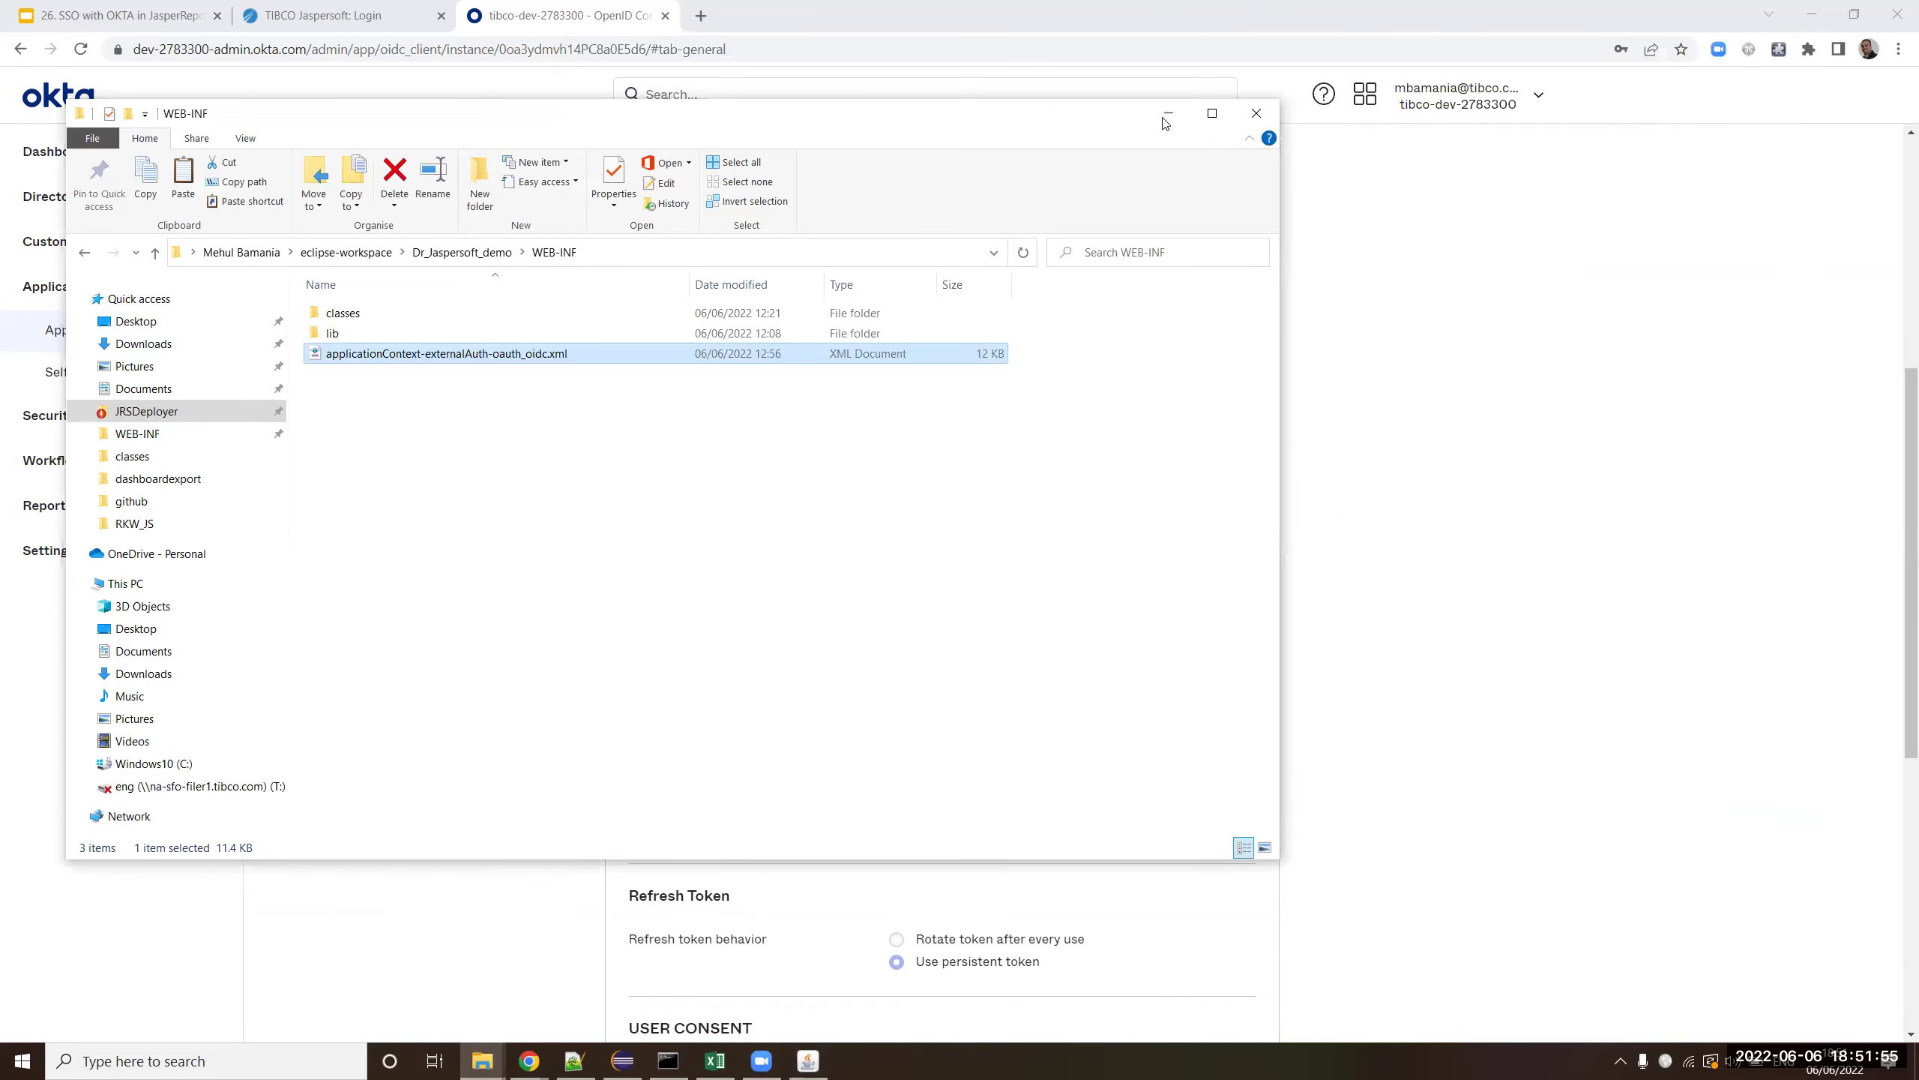
{"action": "left_click", "coordinate": [1169, 113]}
- Switch to the TIBCO Jaspersoft login page and shorten its address to localhost:8080/jasperserver-pro8
{"action": "left_click", "coordinate": [408, 15]}
{"action": "left_click", "coordinate": [578, 48]}
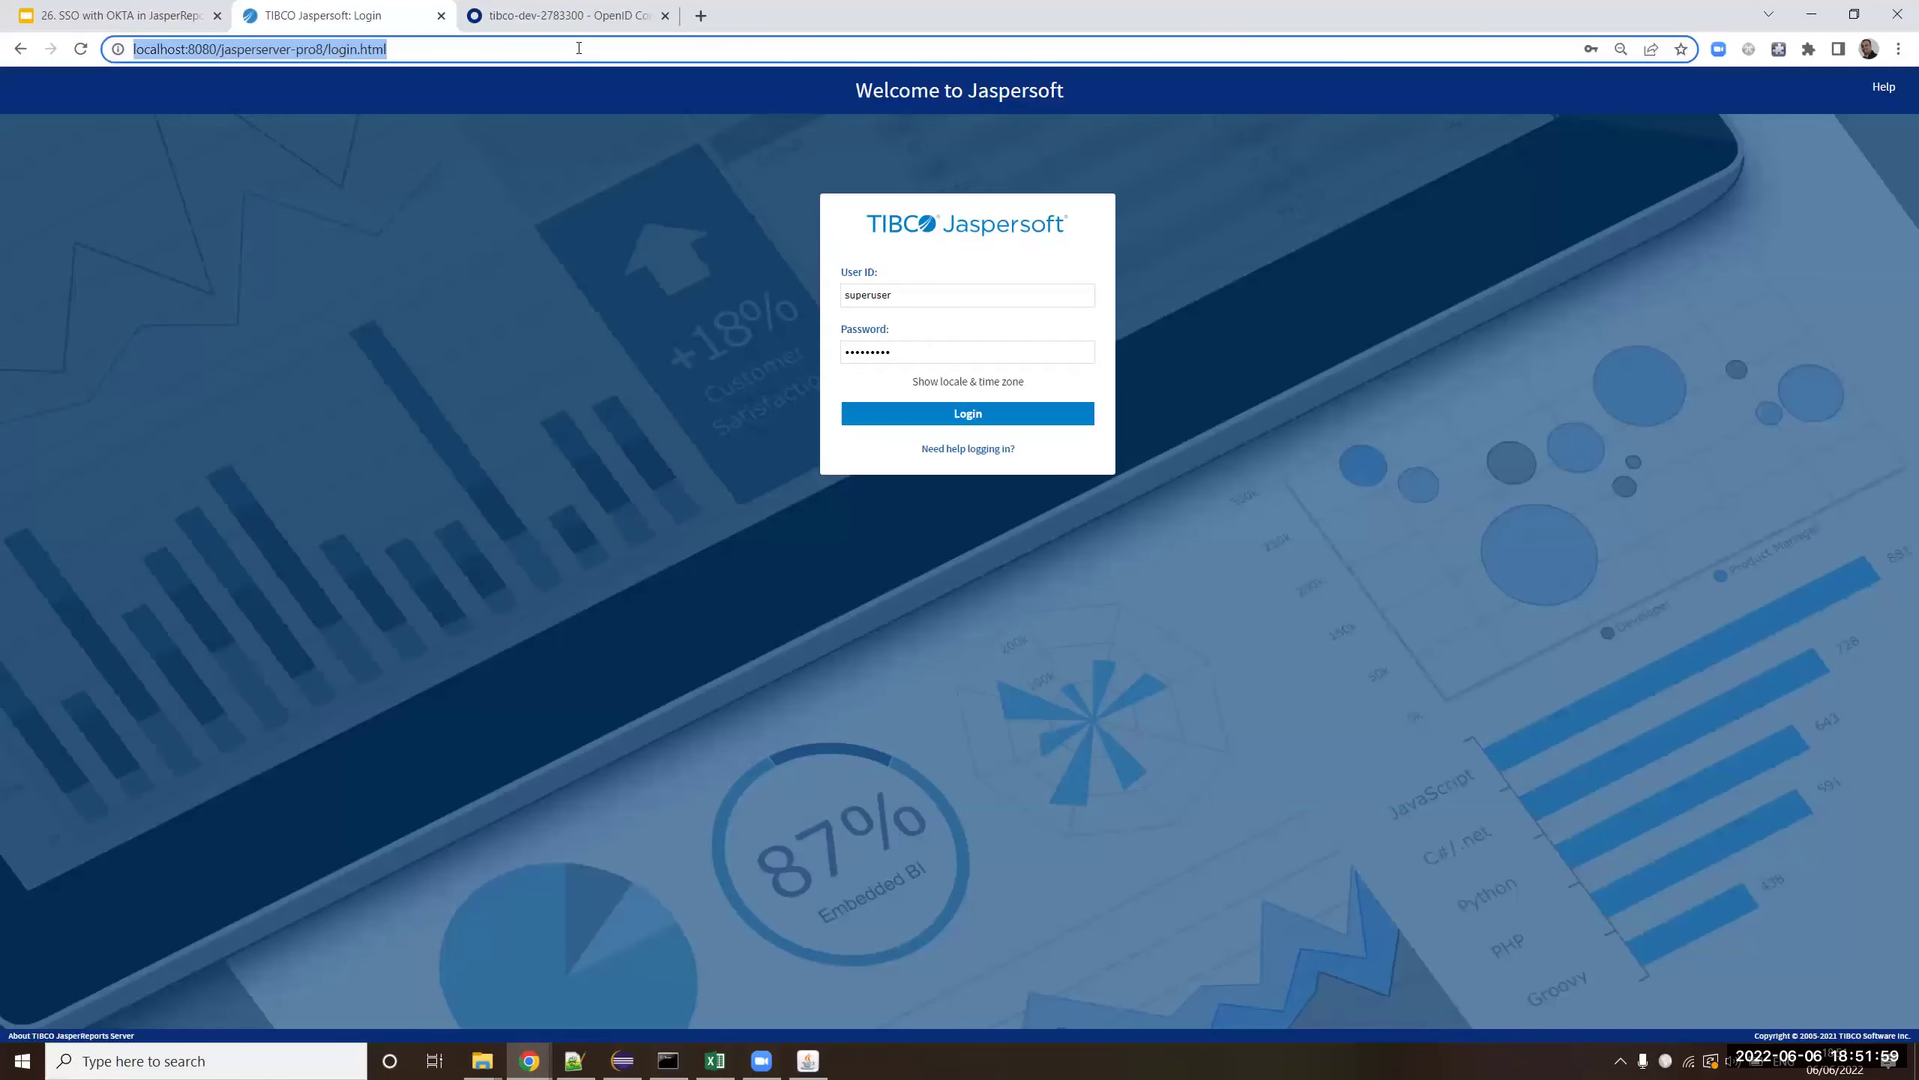
{"action": "left_click", "coordinate": [579, 48]}
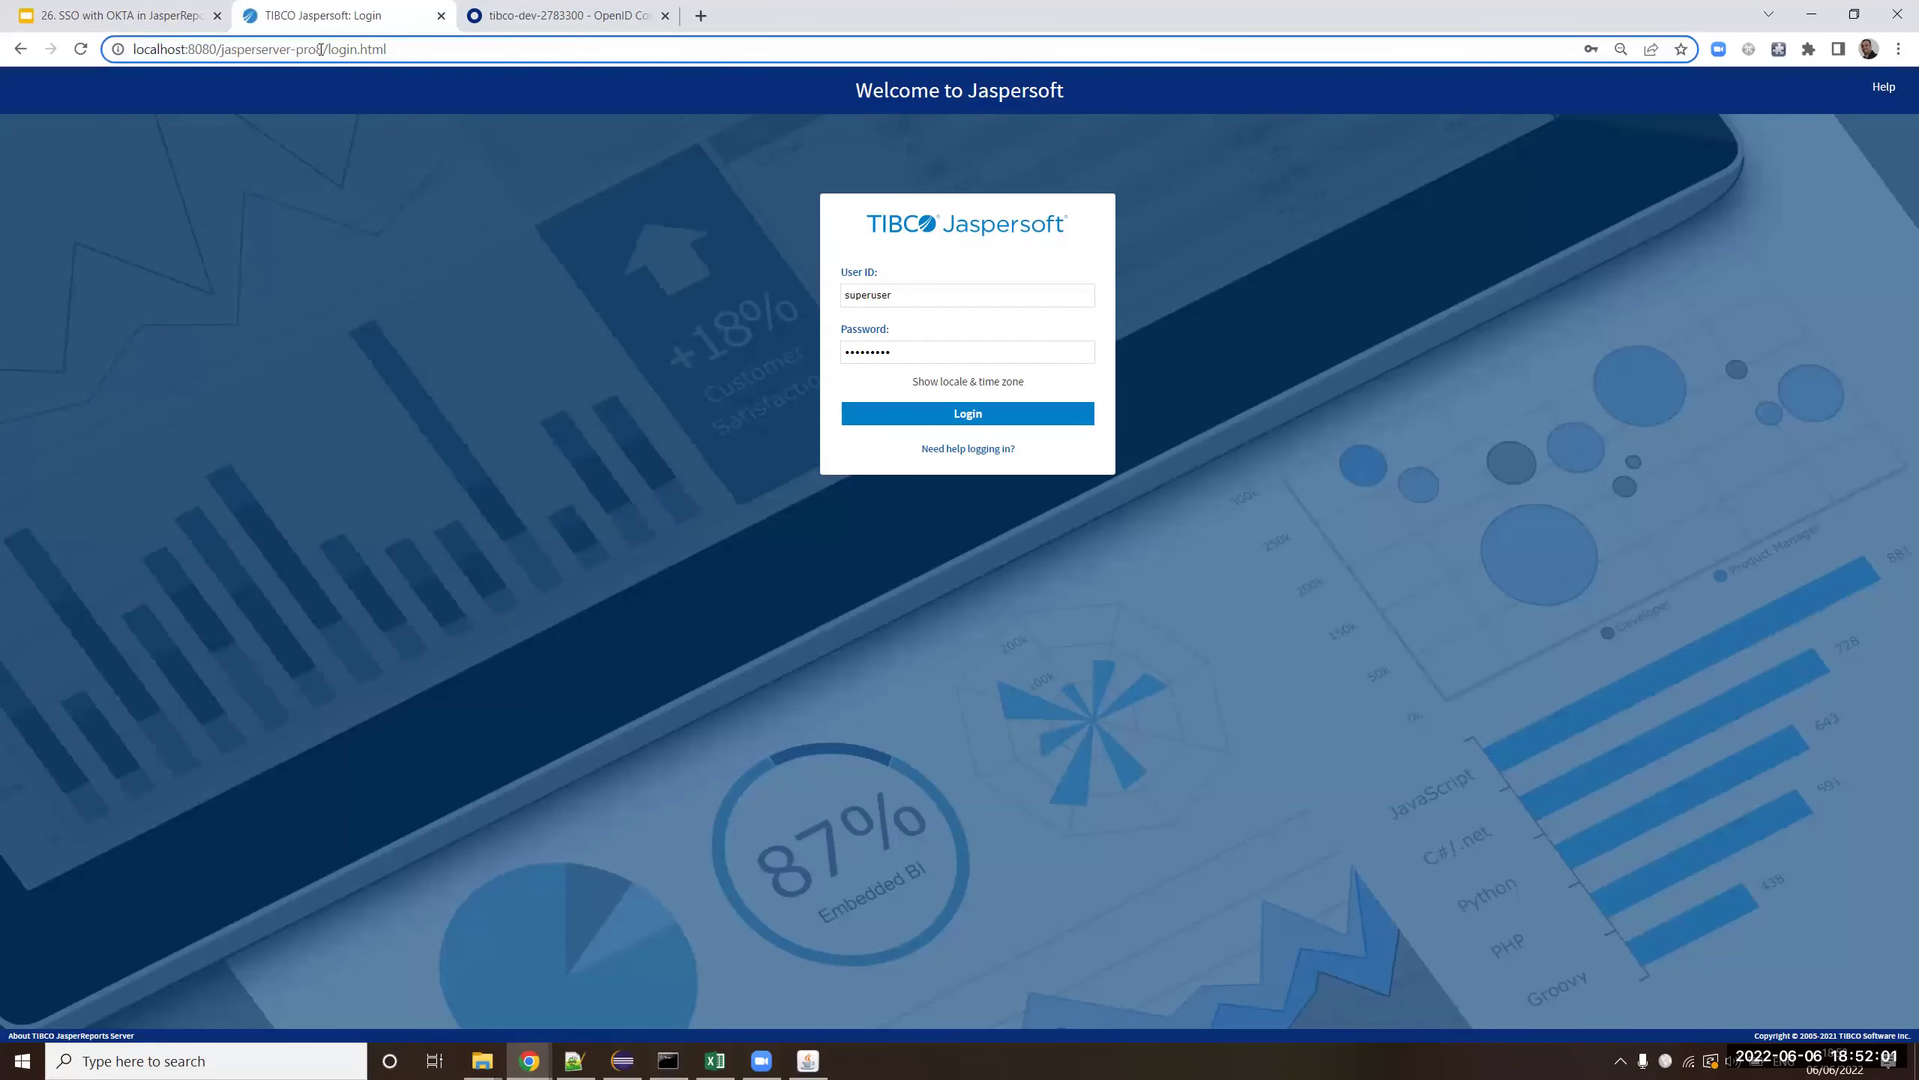
{"action": "double_click", "coordinate": [416, 50]}
{"action": "key", "text": "BackSpace"}
{"action": "key", "text": "BackSpace"}
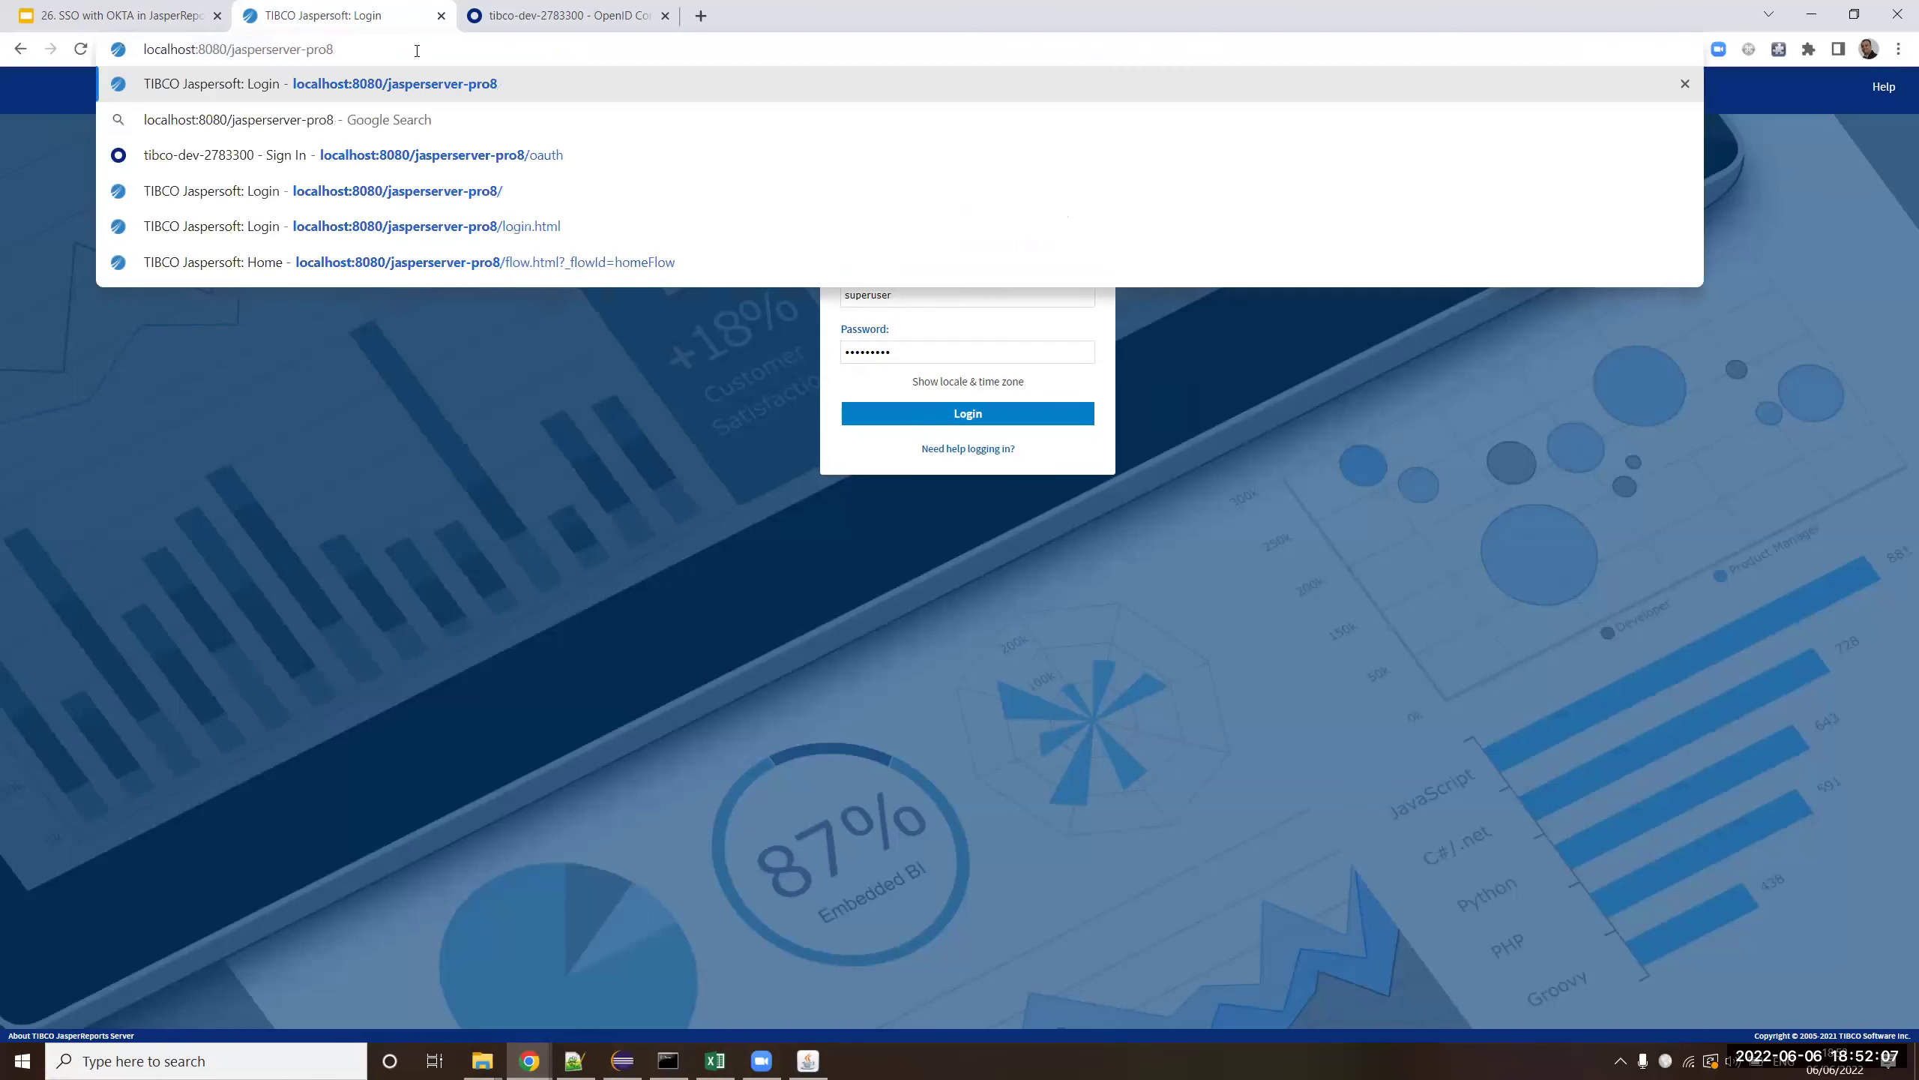
{"action": "type", "text": "/o"}
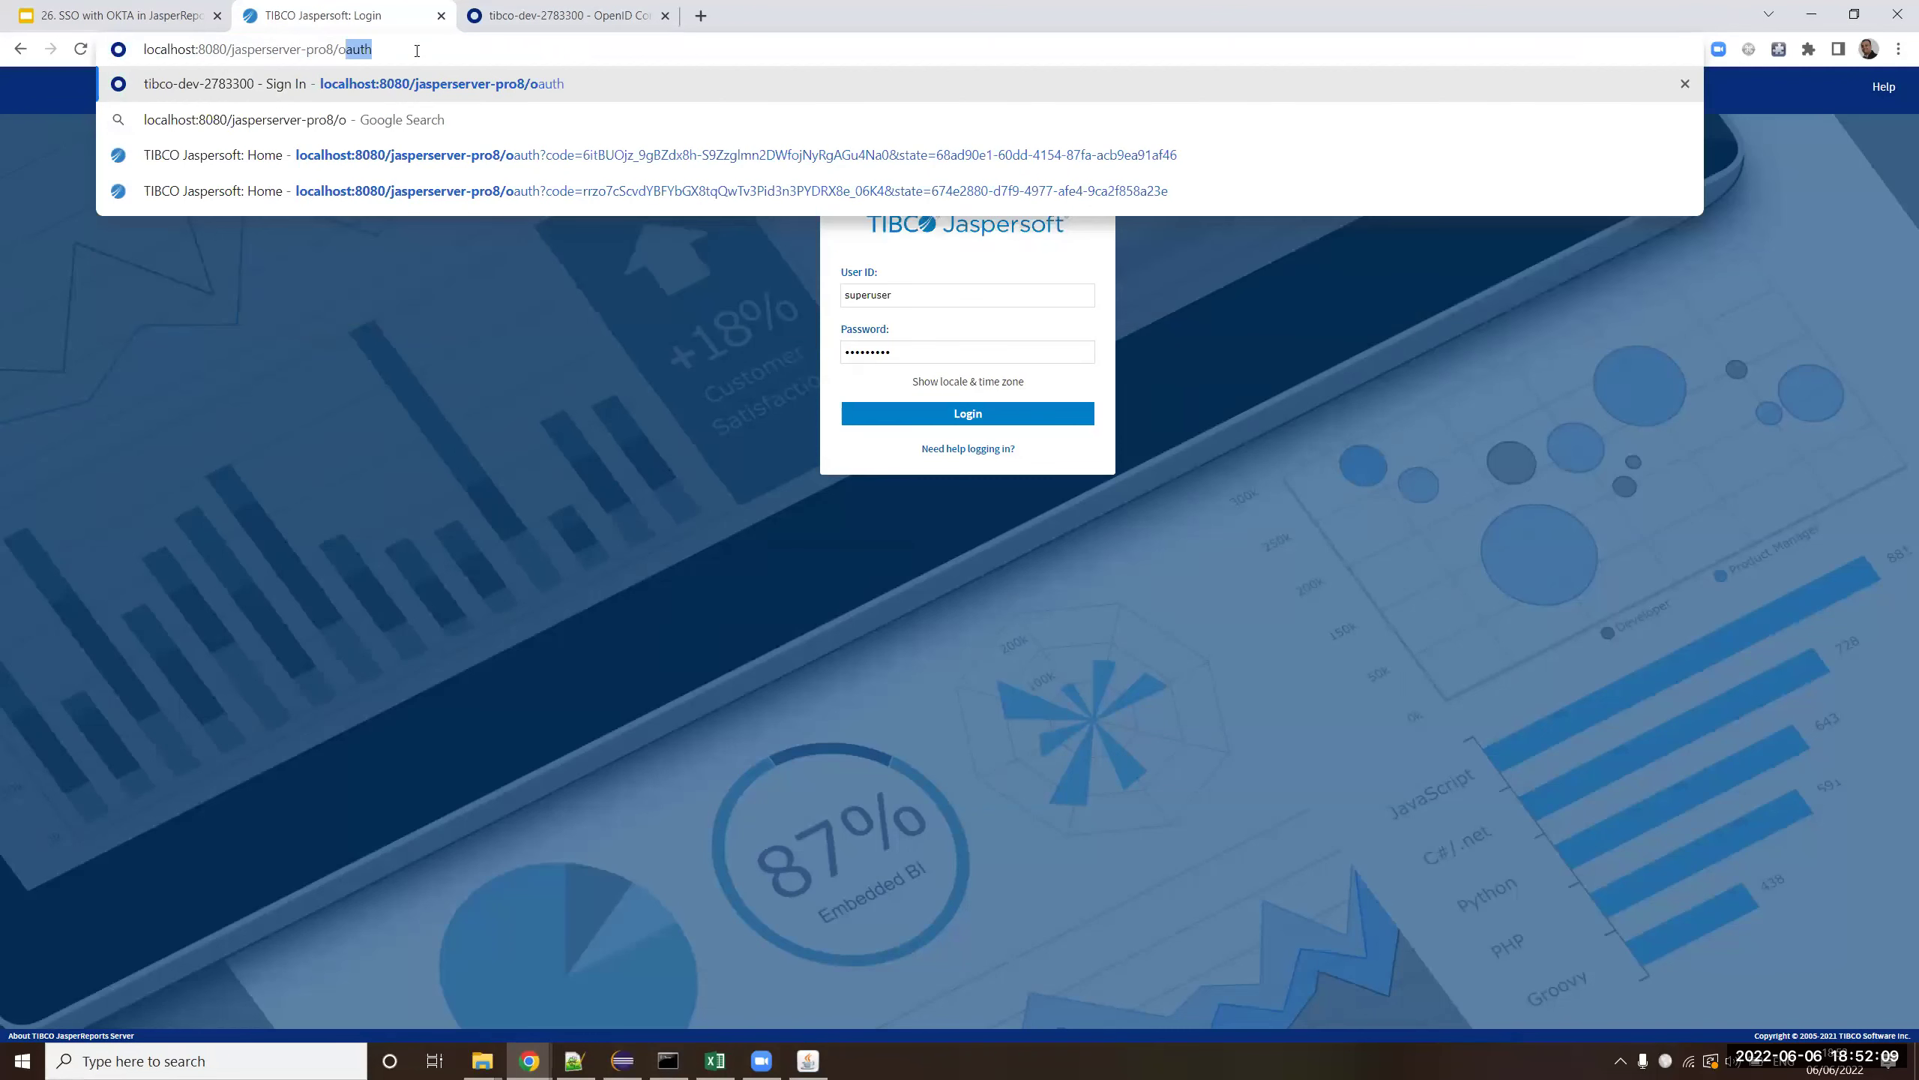
{"action": "type", "text": "auth"}
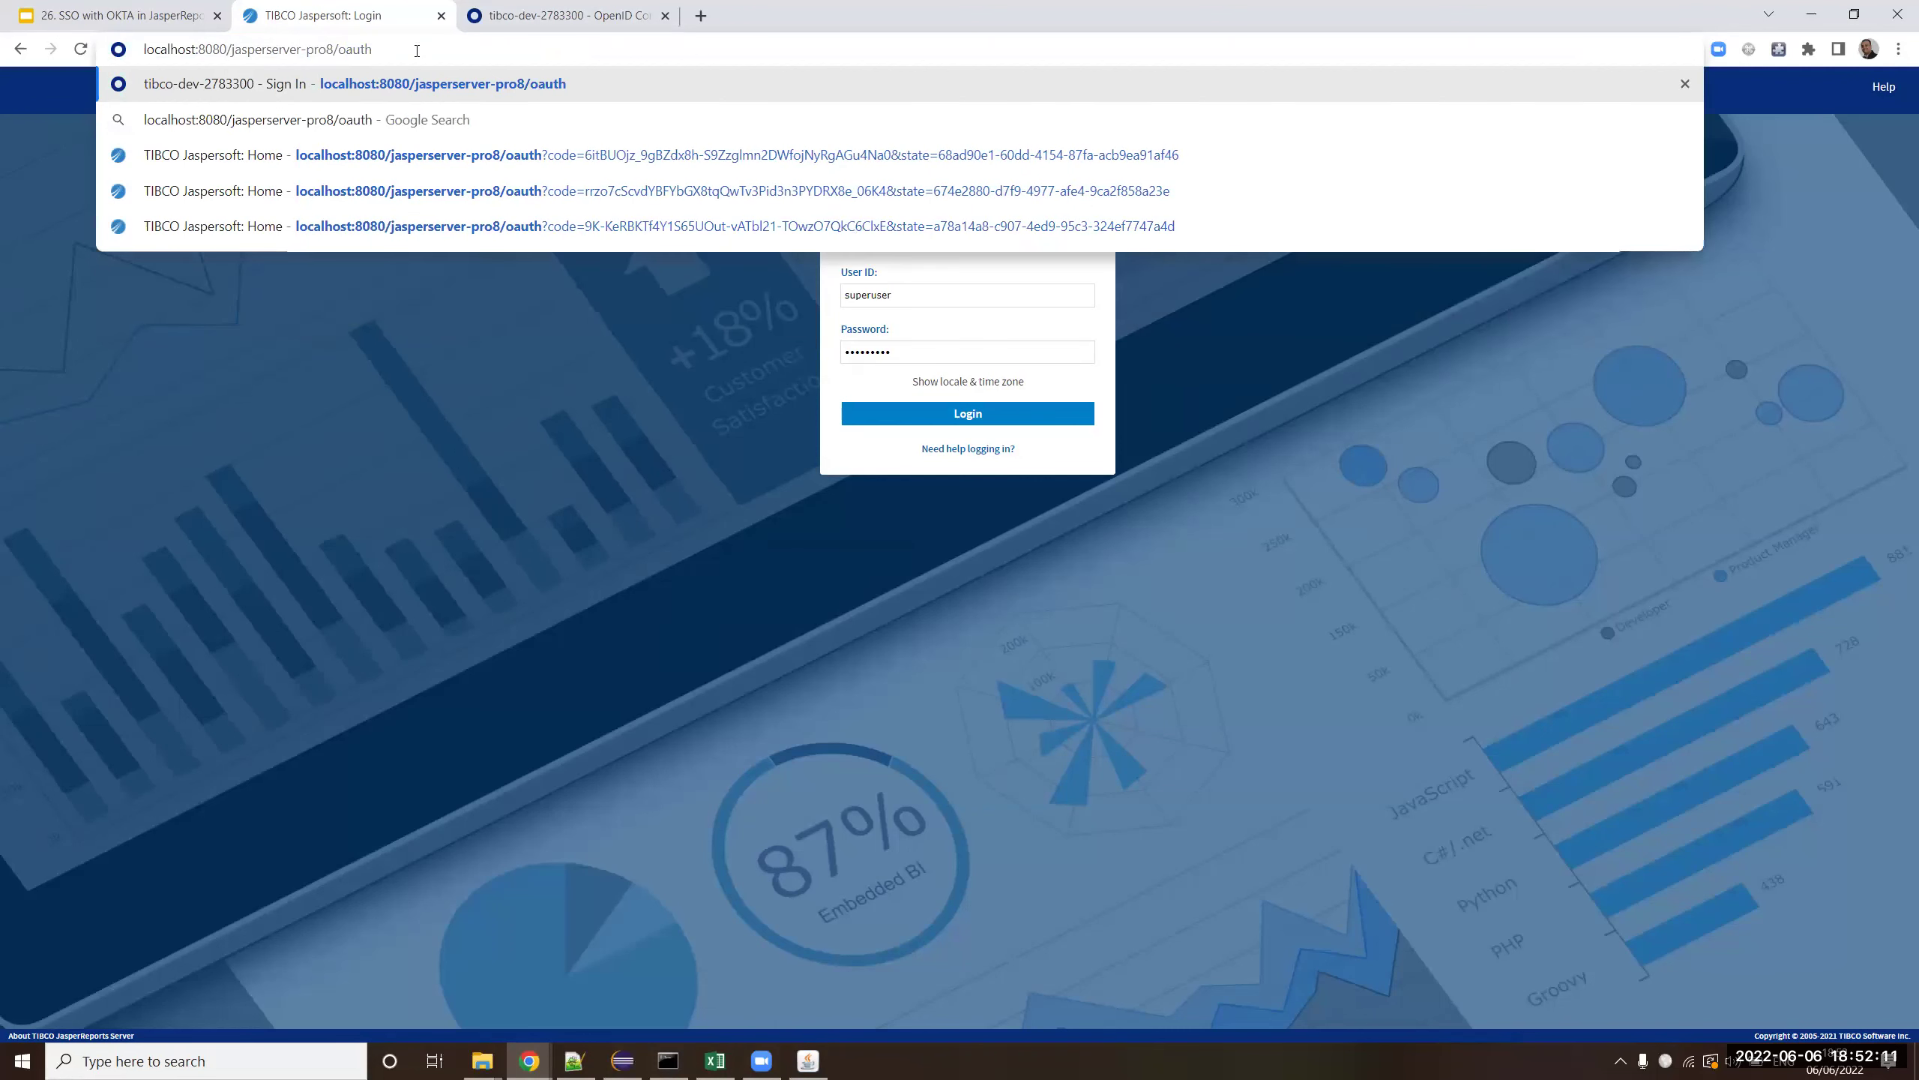
{"action": "key", "text": "BackSpace"}
{"action": "key", "text": "BackSpace"}
{"action": "key", "text": "BackSpace"}
{"action": "key", "text": "BackSpace"}
{"action": "key", "text": "BackSpace"}
{"action": "key", "text": "BackSpace"}
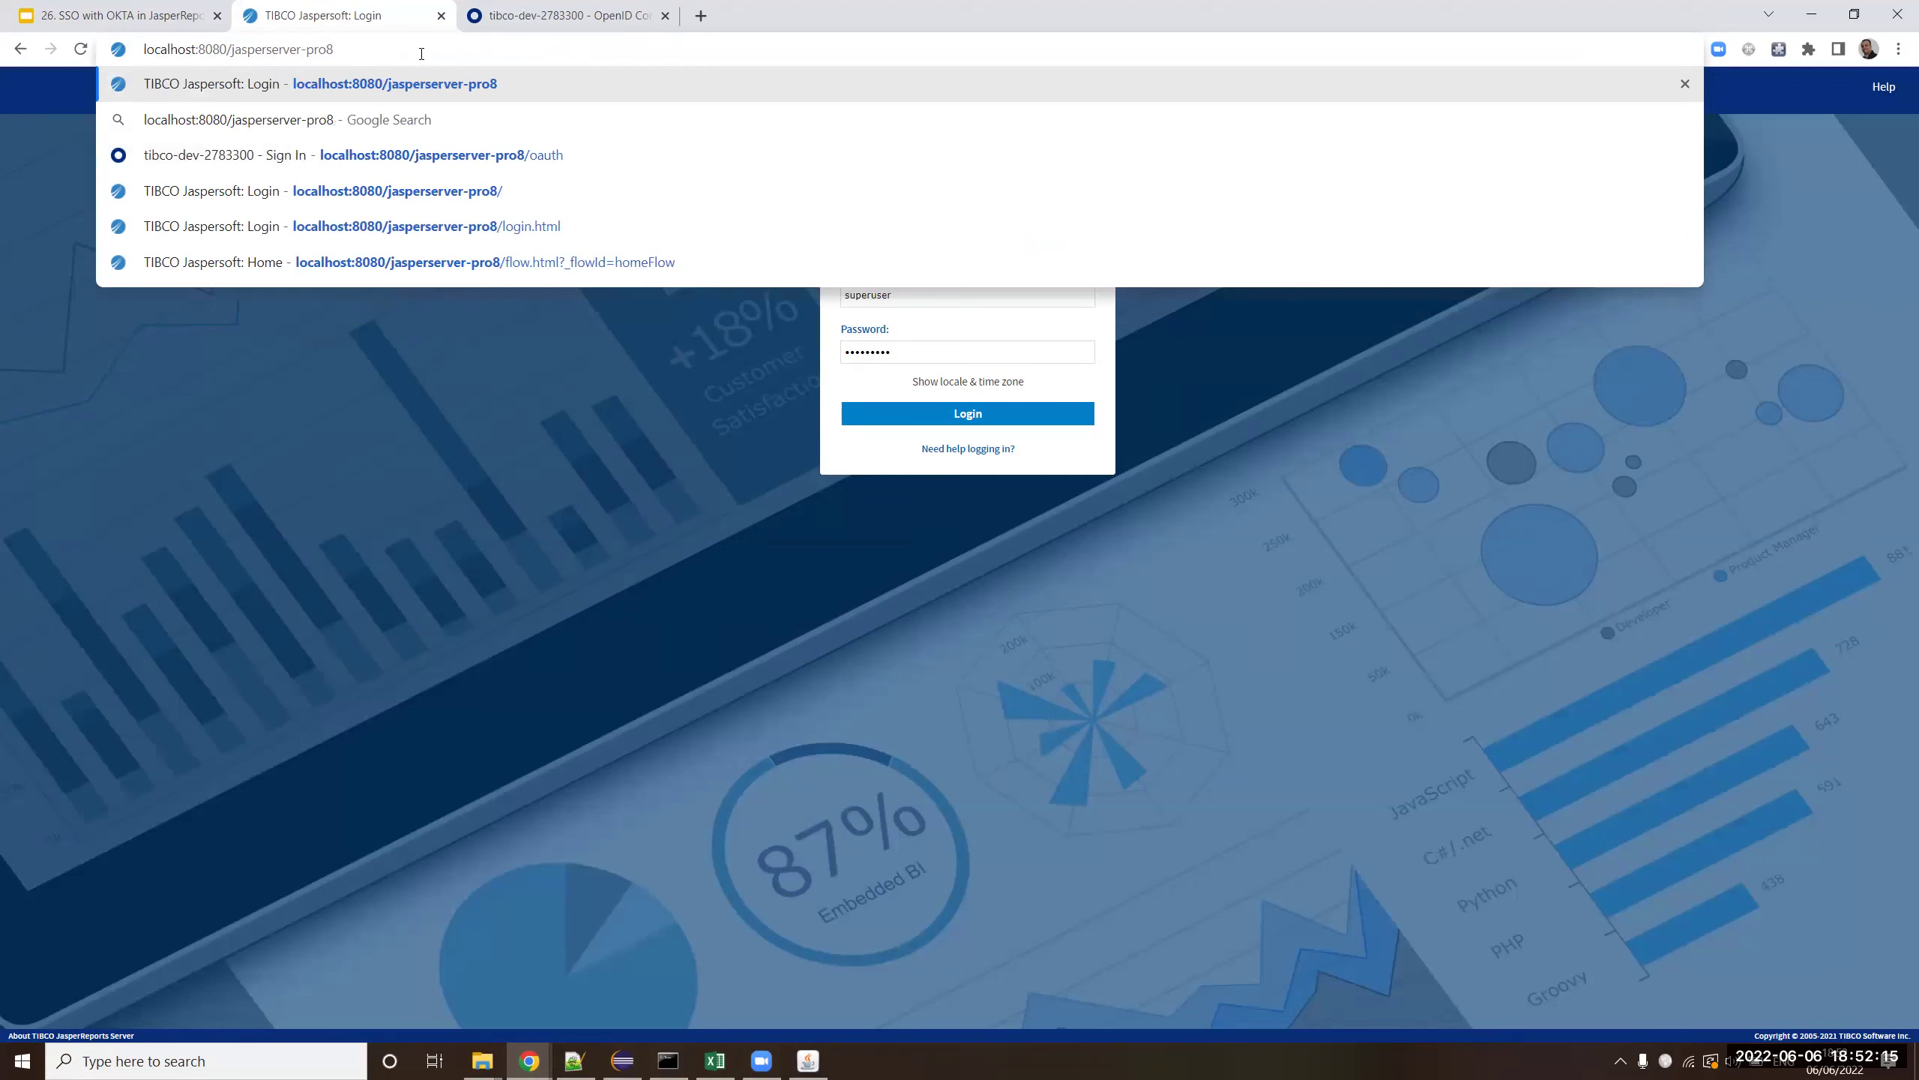
- Load localhost:8080/jasperserver-pro8 and check the Tomcat console while the page is loading
{"action": "key", "text": "Return"}
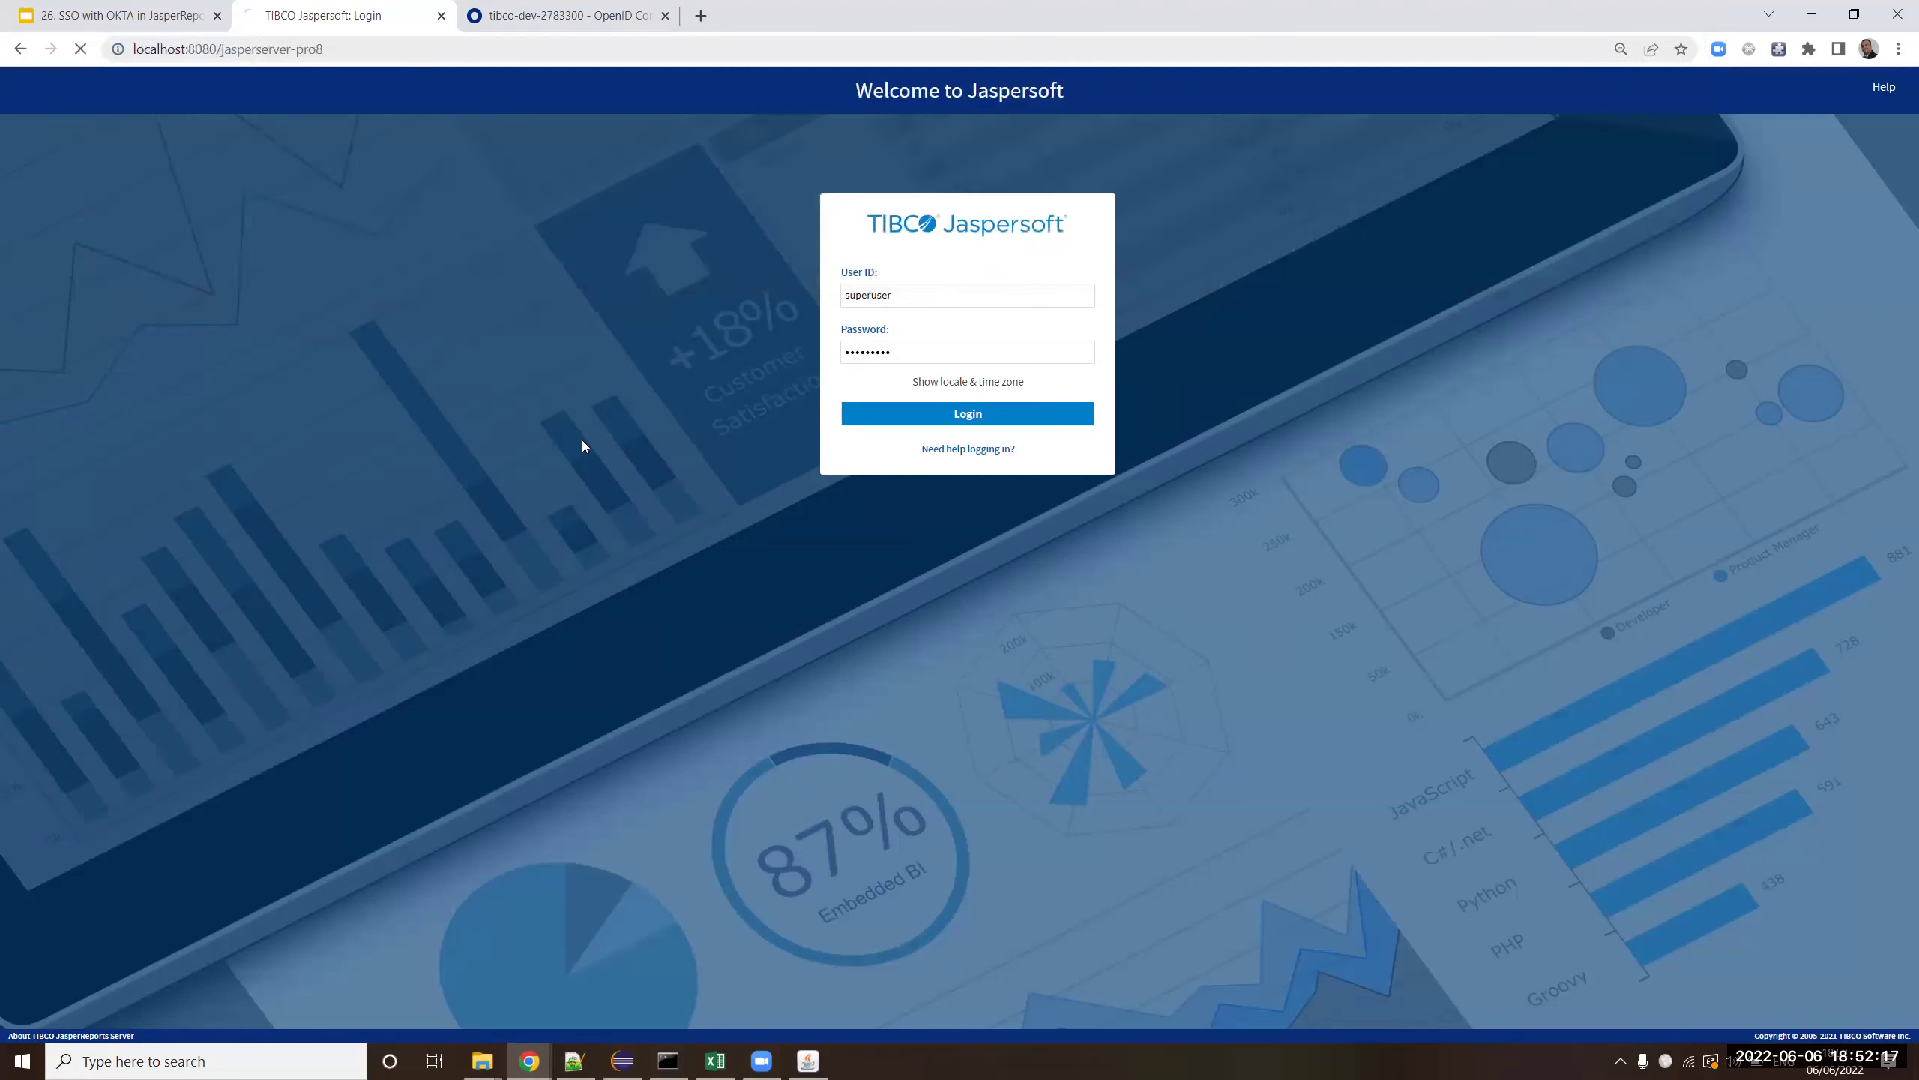
{"action": "left_click", "coordinate": [810, 1060]}
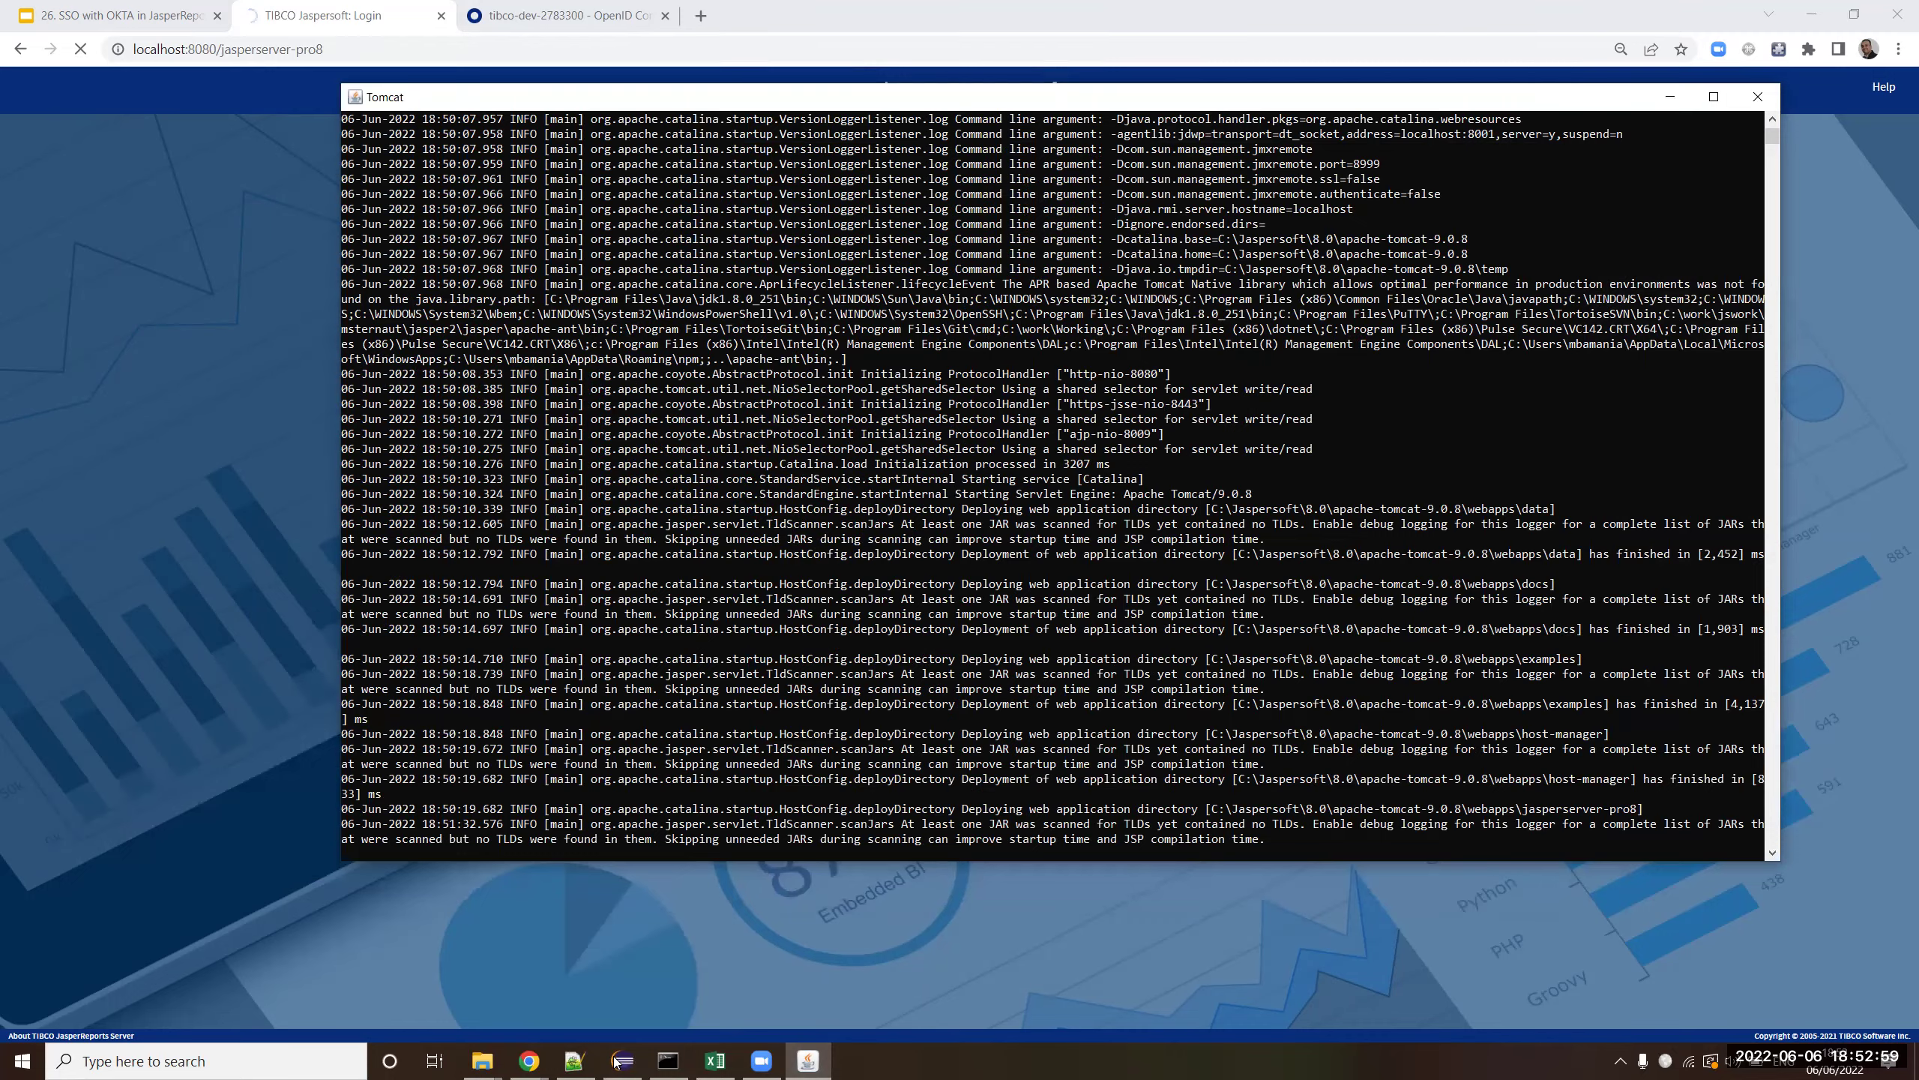
- In Eclipse, examine the externalDataSynchronizer bean in applicationContext-externalAuth-oauth_oidc.xml and highlight its externalTenantSetupProcessor reference
{"action": "left_click", "coordinate": [662, 893]}
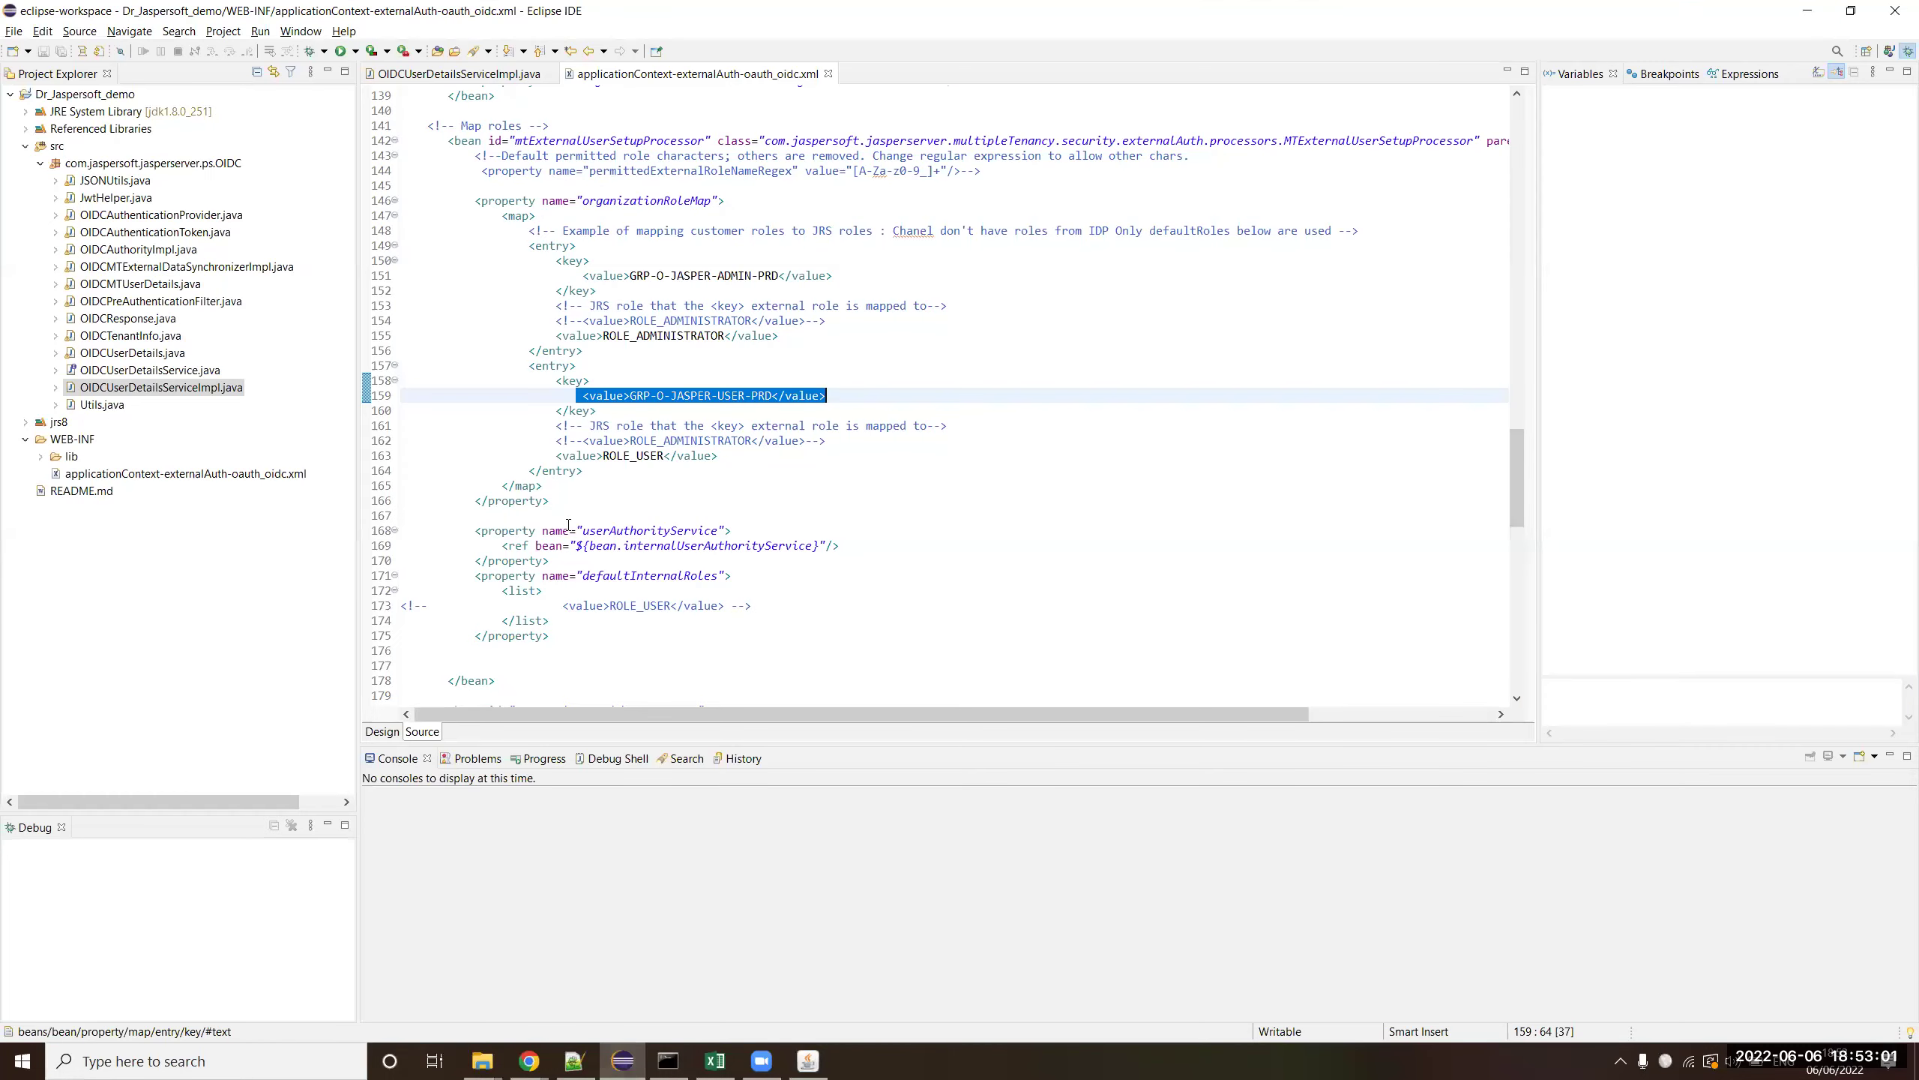
{"action": "scroll", "coordinate": [680, 654], "scroll_direction": "up", "scroll_amount": 2}
{"action": "scroll", "coordinate": [695, 650], "scroll_direction": "up", "scroll_amount": 3}
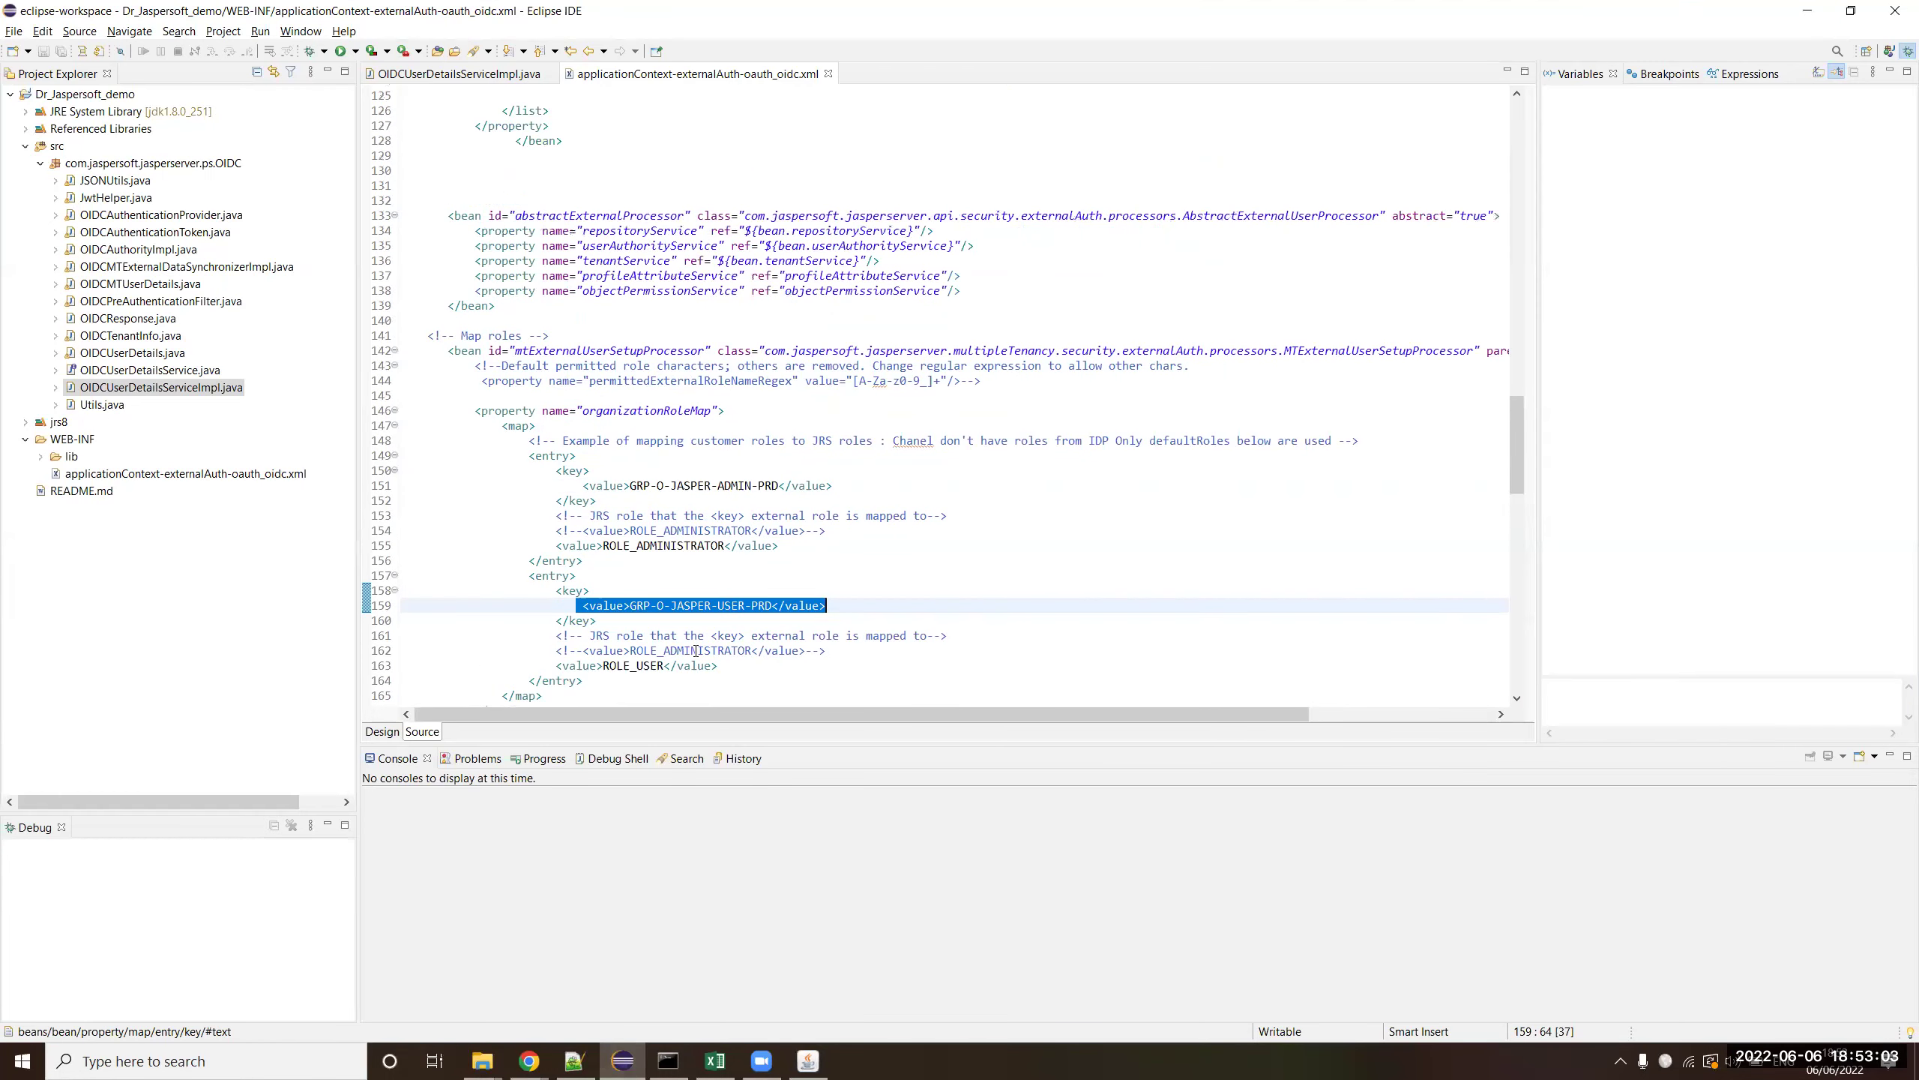
{"action": "scroll", "coordinate": [696, 650], "scroll_direction": "up", "scroll_amount": 4}
{"action": "scroll", "coordinate": [696, 651], "scroll_direction": "up", "scroll_amount": 2}
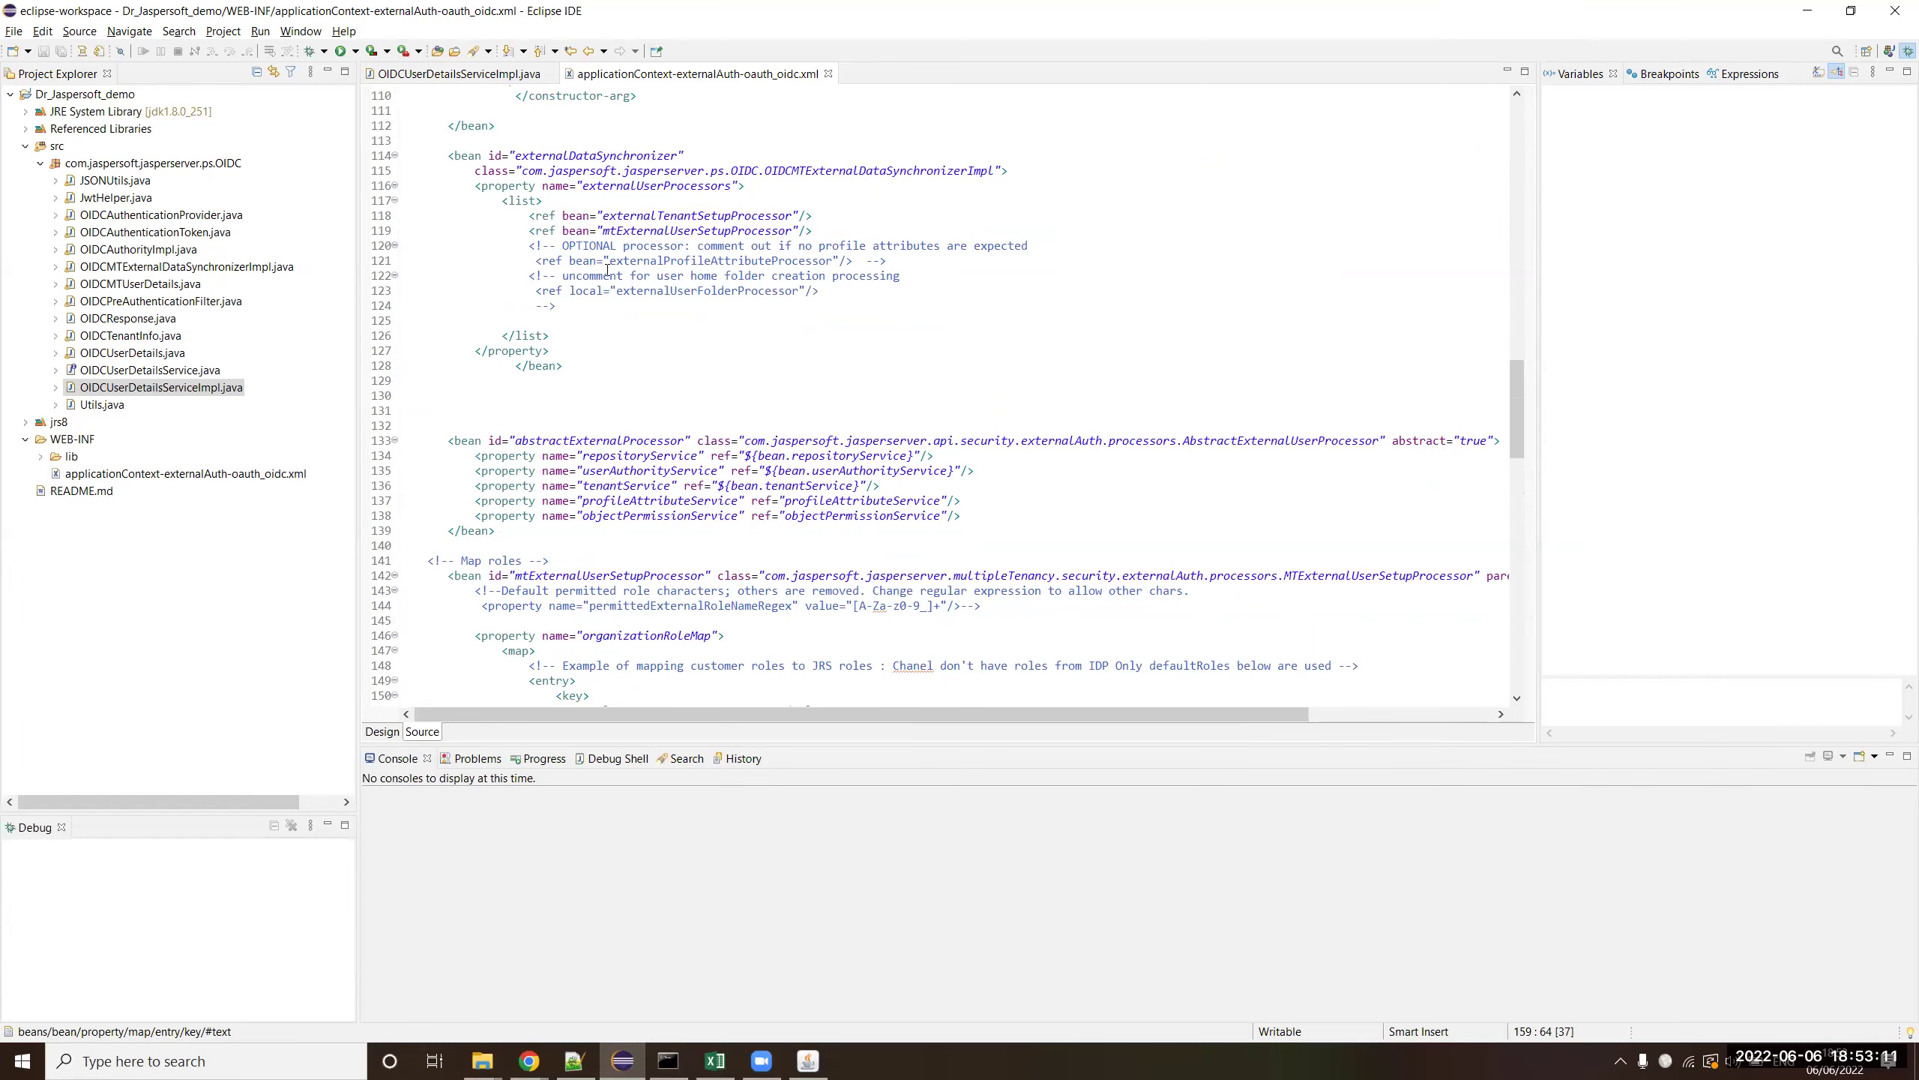
{"action": "scroll", "coordinate": [576, 244], "scroll_direction": "up", "scroll_amount": 1}
{"action": "double_click", "coordinate": [576, 245]}
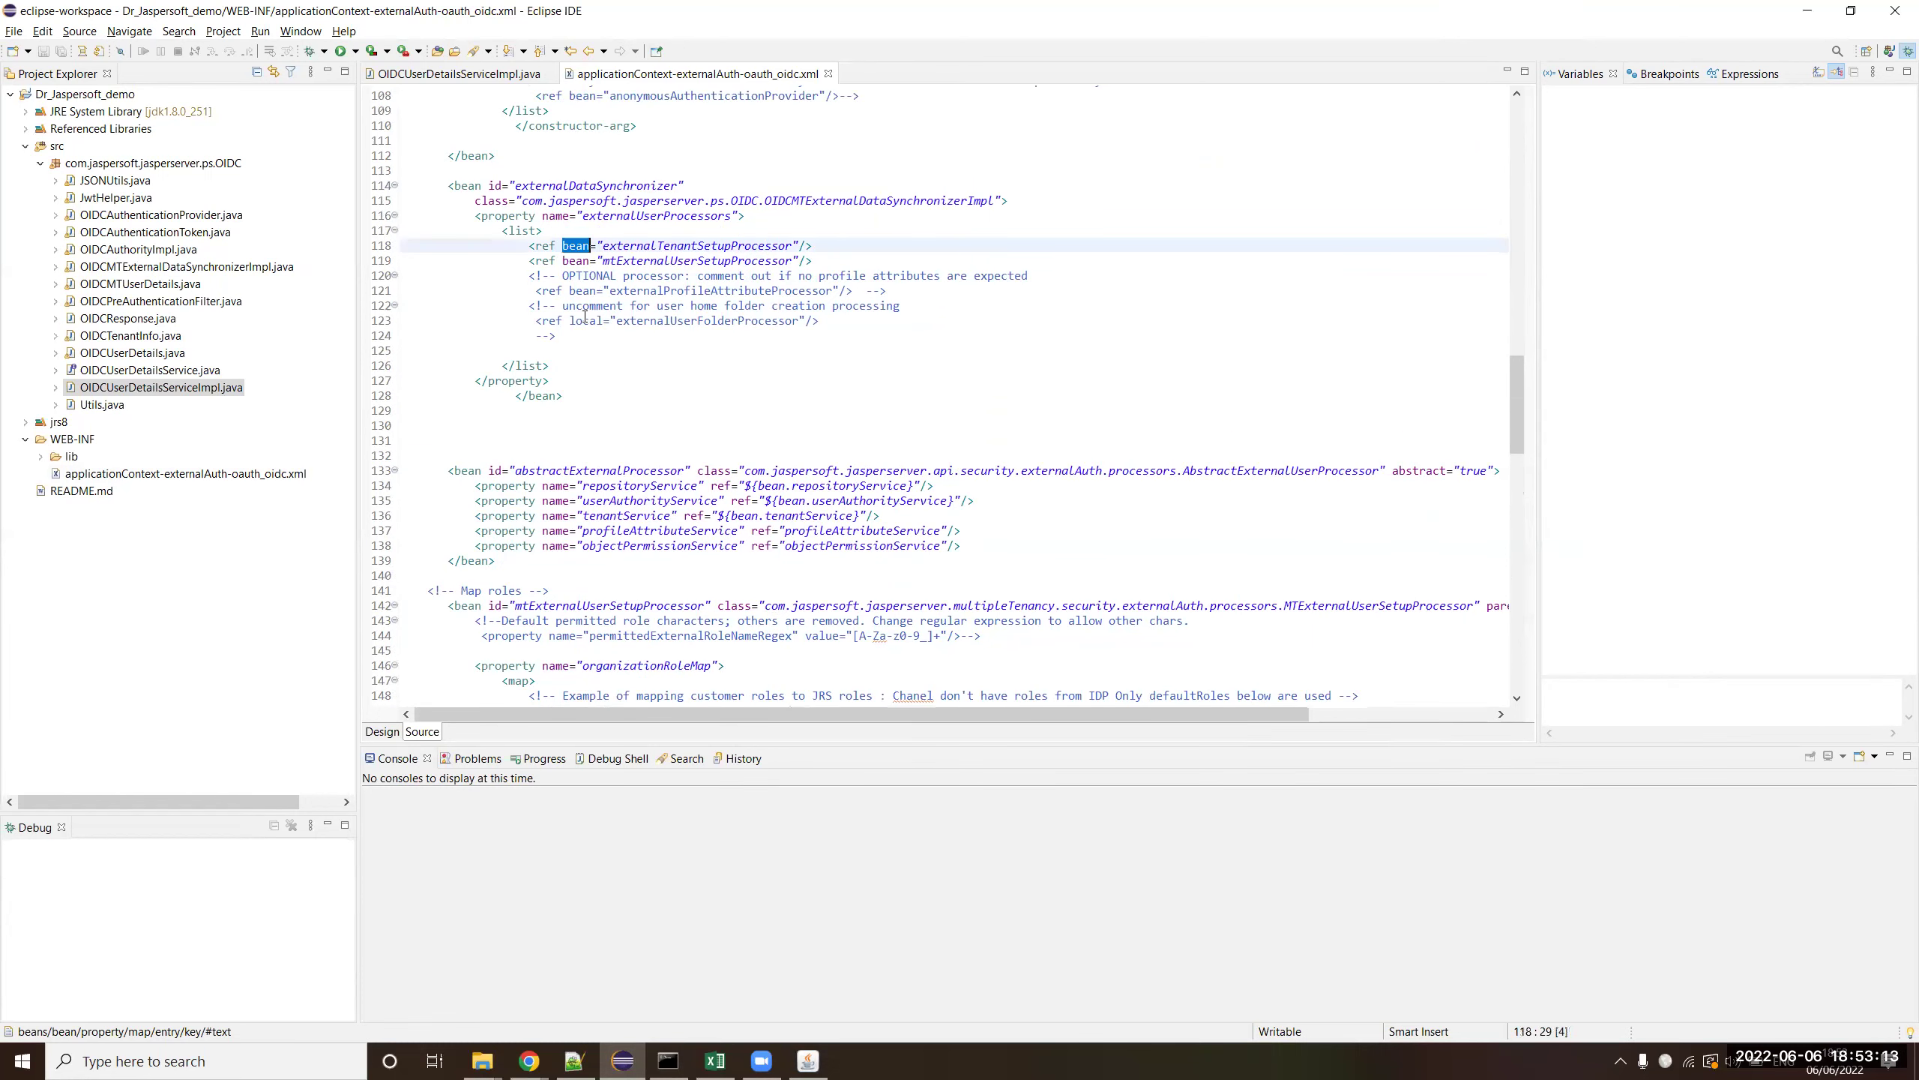
{"action": "scroll", "coordinate": [585, 317], "scroll_direction": "up", "scroll_amount": 2}
{"action": "key", "text": "alt+shift+Up"}
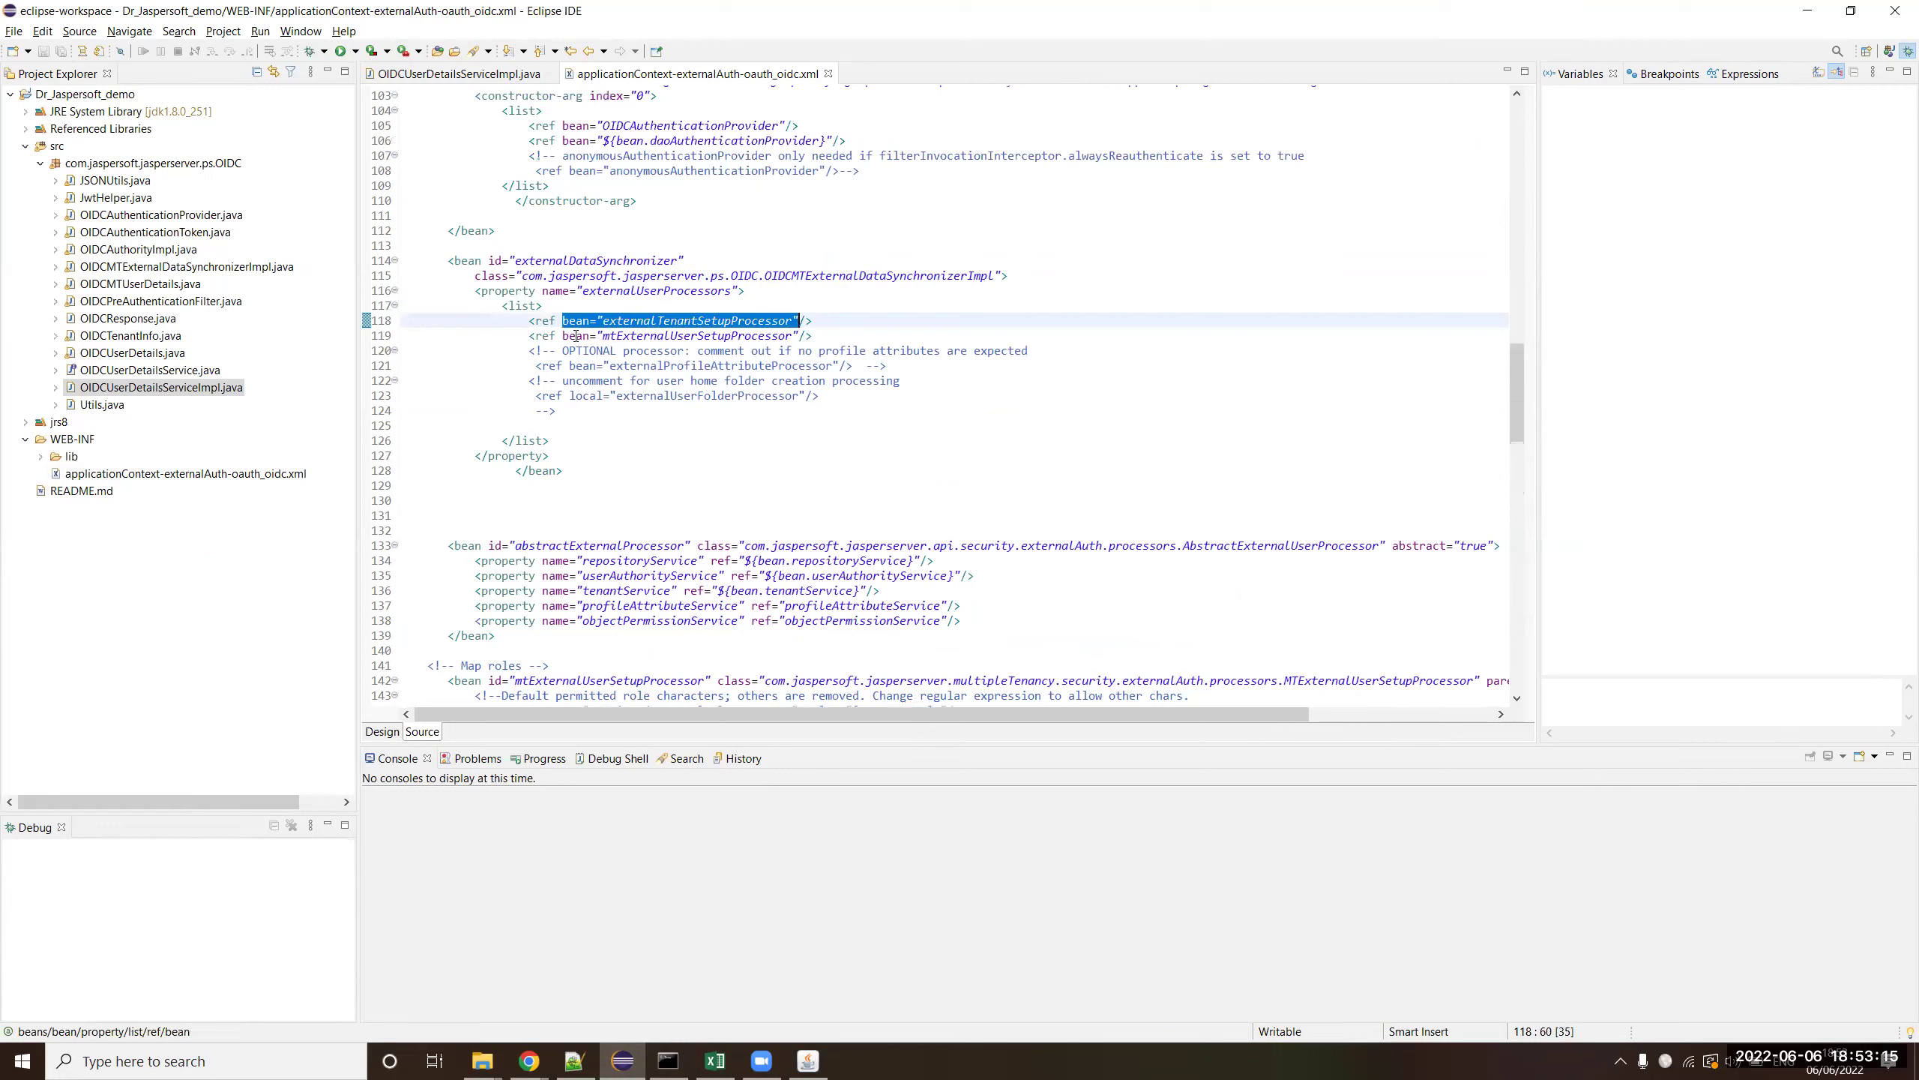
{"action": "key", "text": "alt+shift+Up"}
- Highlight the commented-out externalUserFolderProcessor reference for user home folder creation
{"action": "double_click", "coordinate": [584, 396]}
{"action": "left_click_drag", "start_coordinate": [819, 398], "coordinate": [536, 397]}
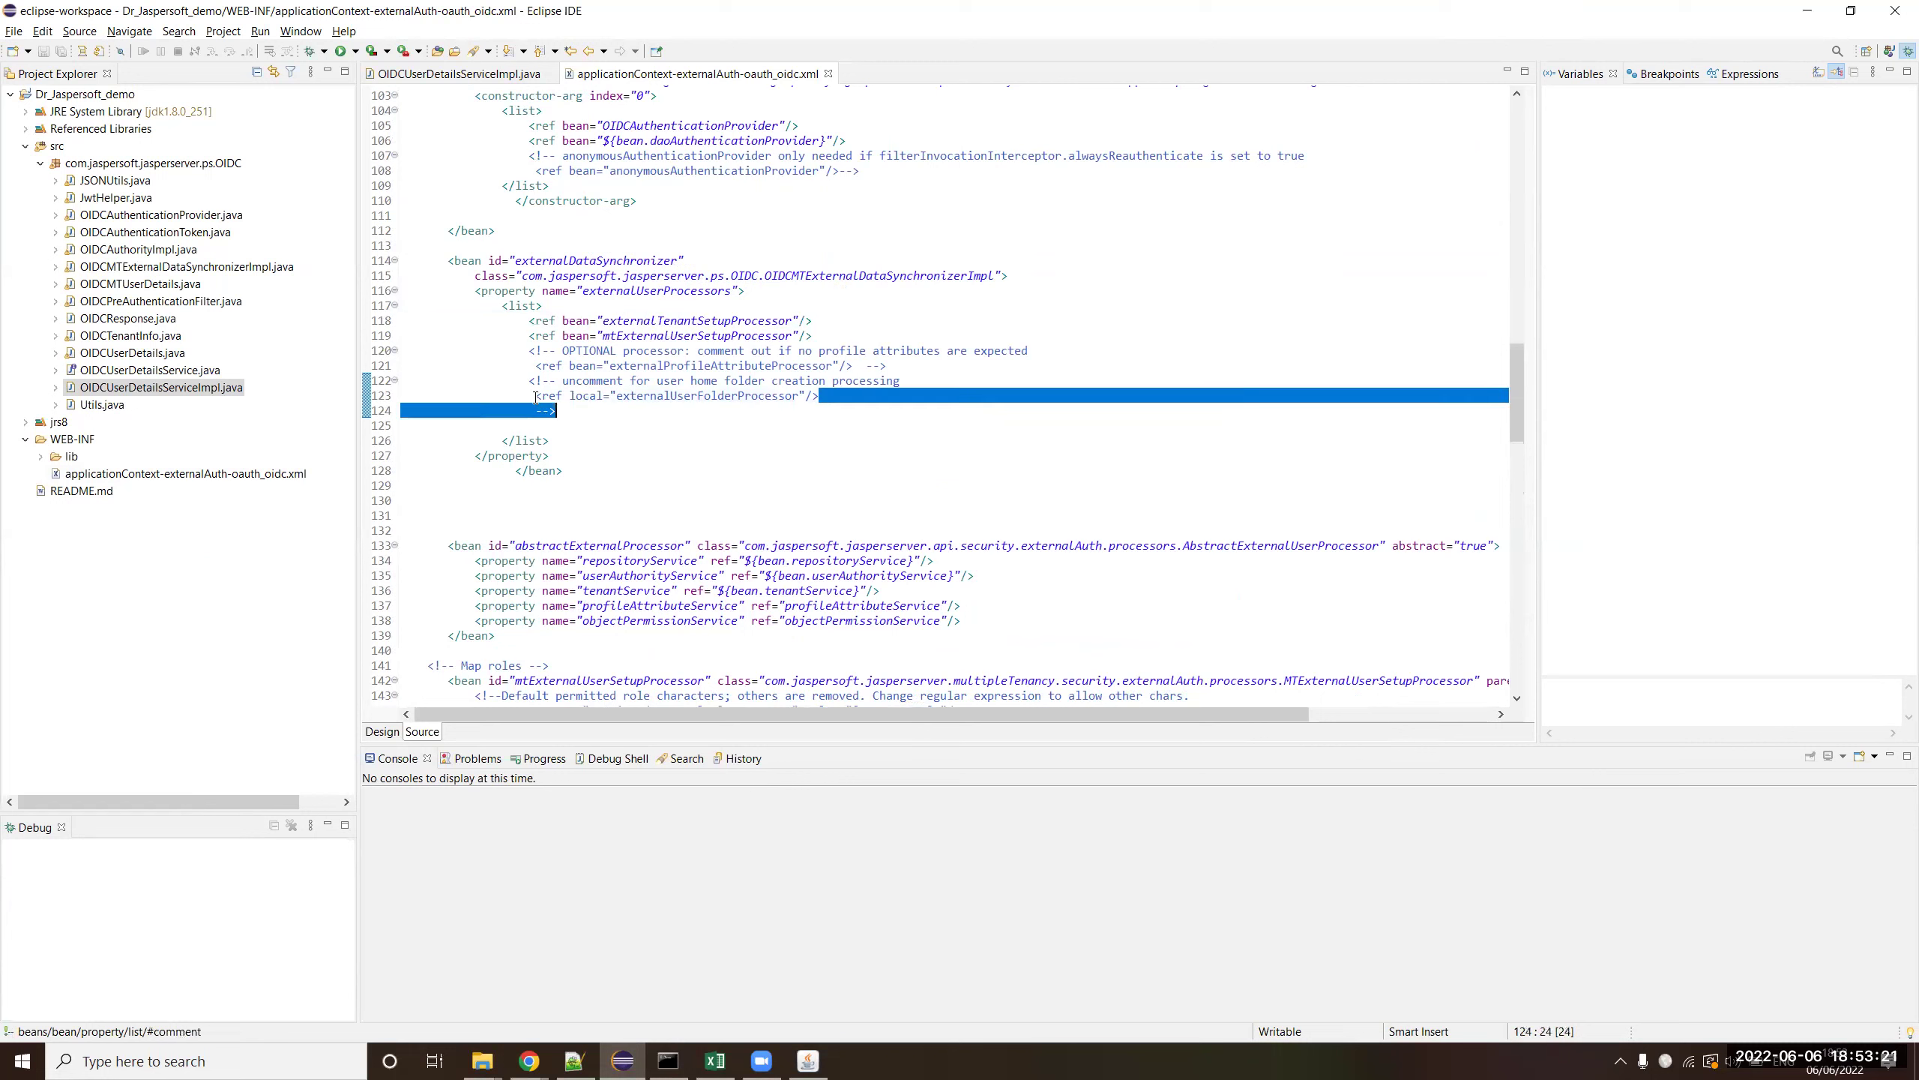
{"action": "key", "text": "alt+shift+Down"}
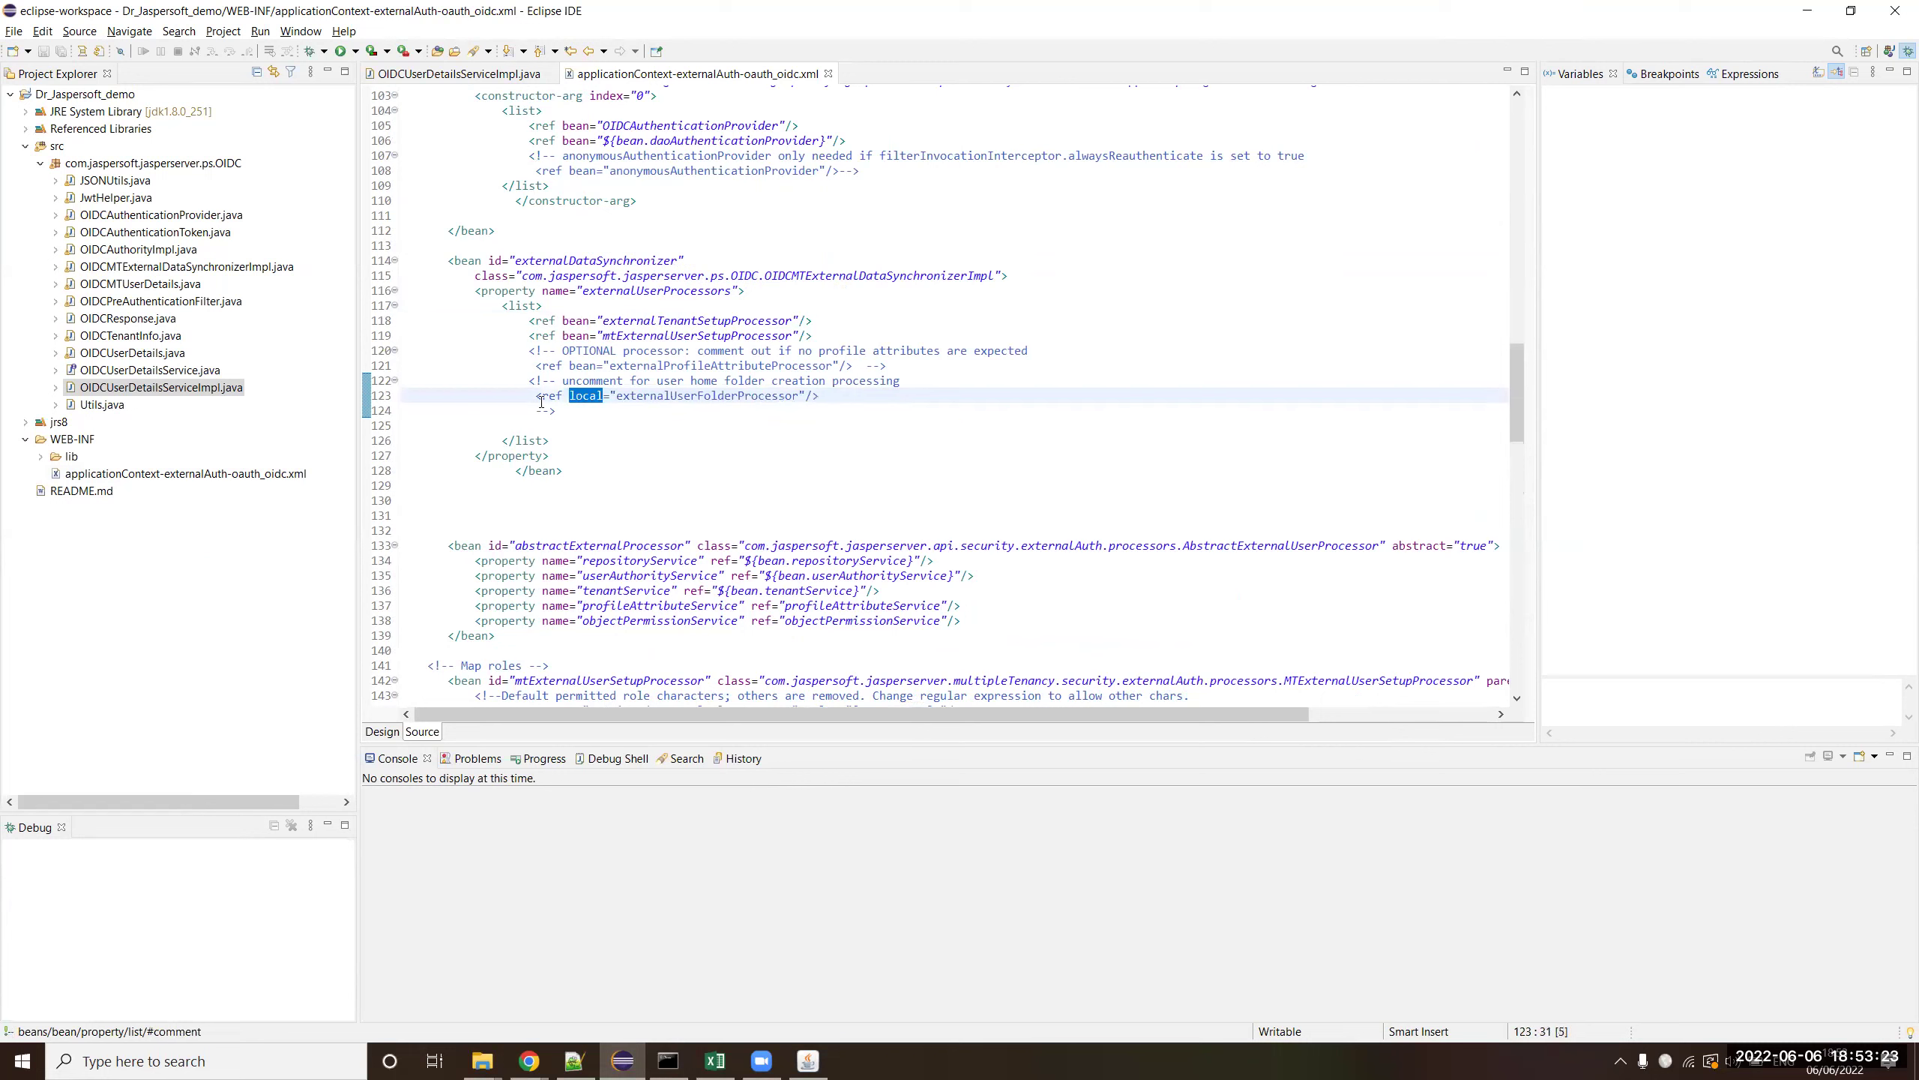
{"action": "key", "text": "alt+shift+Right"}
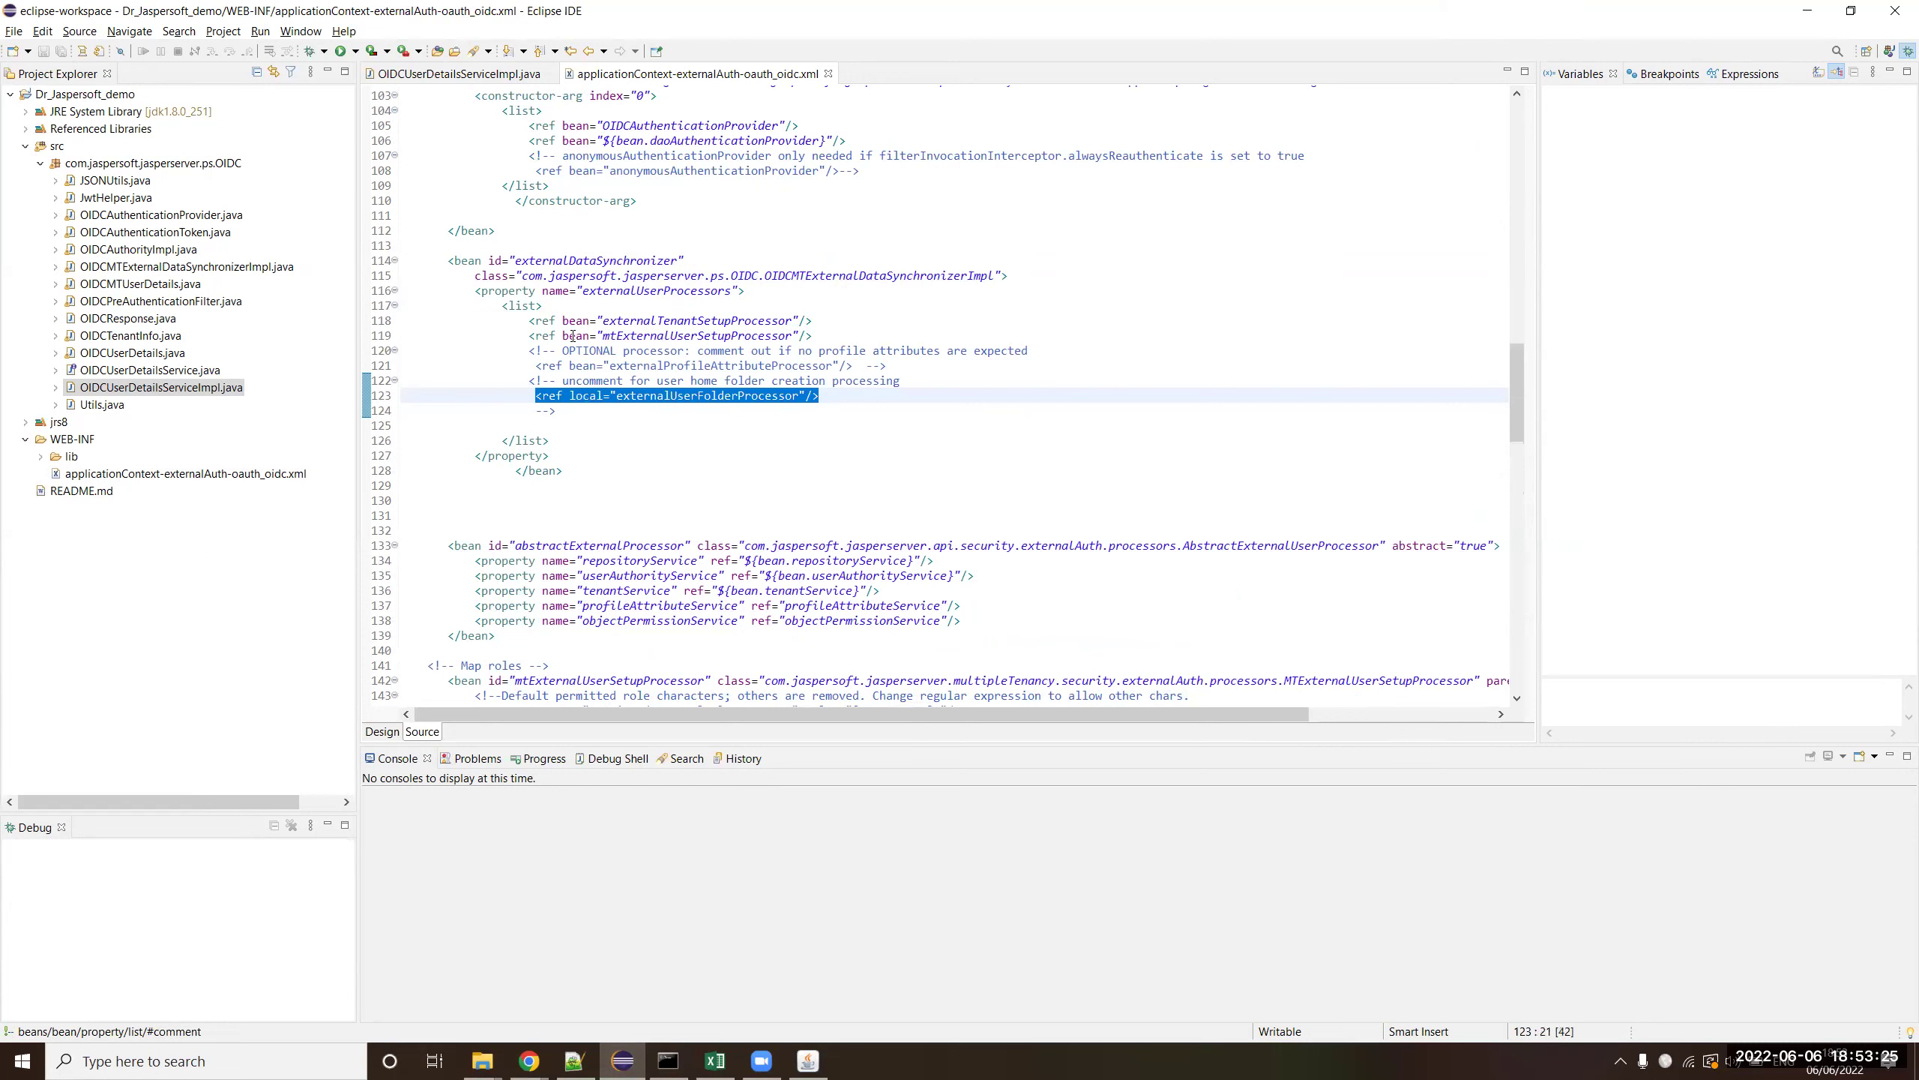
- Examine the mtExternalUserSetupProcessor reference and the surrounding processor list in the externalDataSynchronizer bean
{"action": "left_click", "coordinate": [568, 335]}
{"action": "key", "text": "alt+shift+Up"}
{"action": "scroll", "coordinate": [609, 576], "scroll_direction": "up", "scroll_amount": 1}
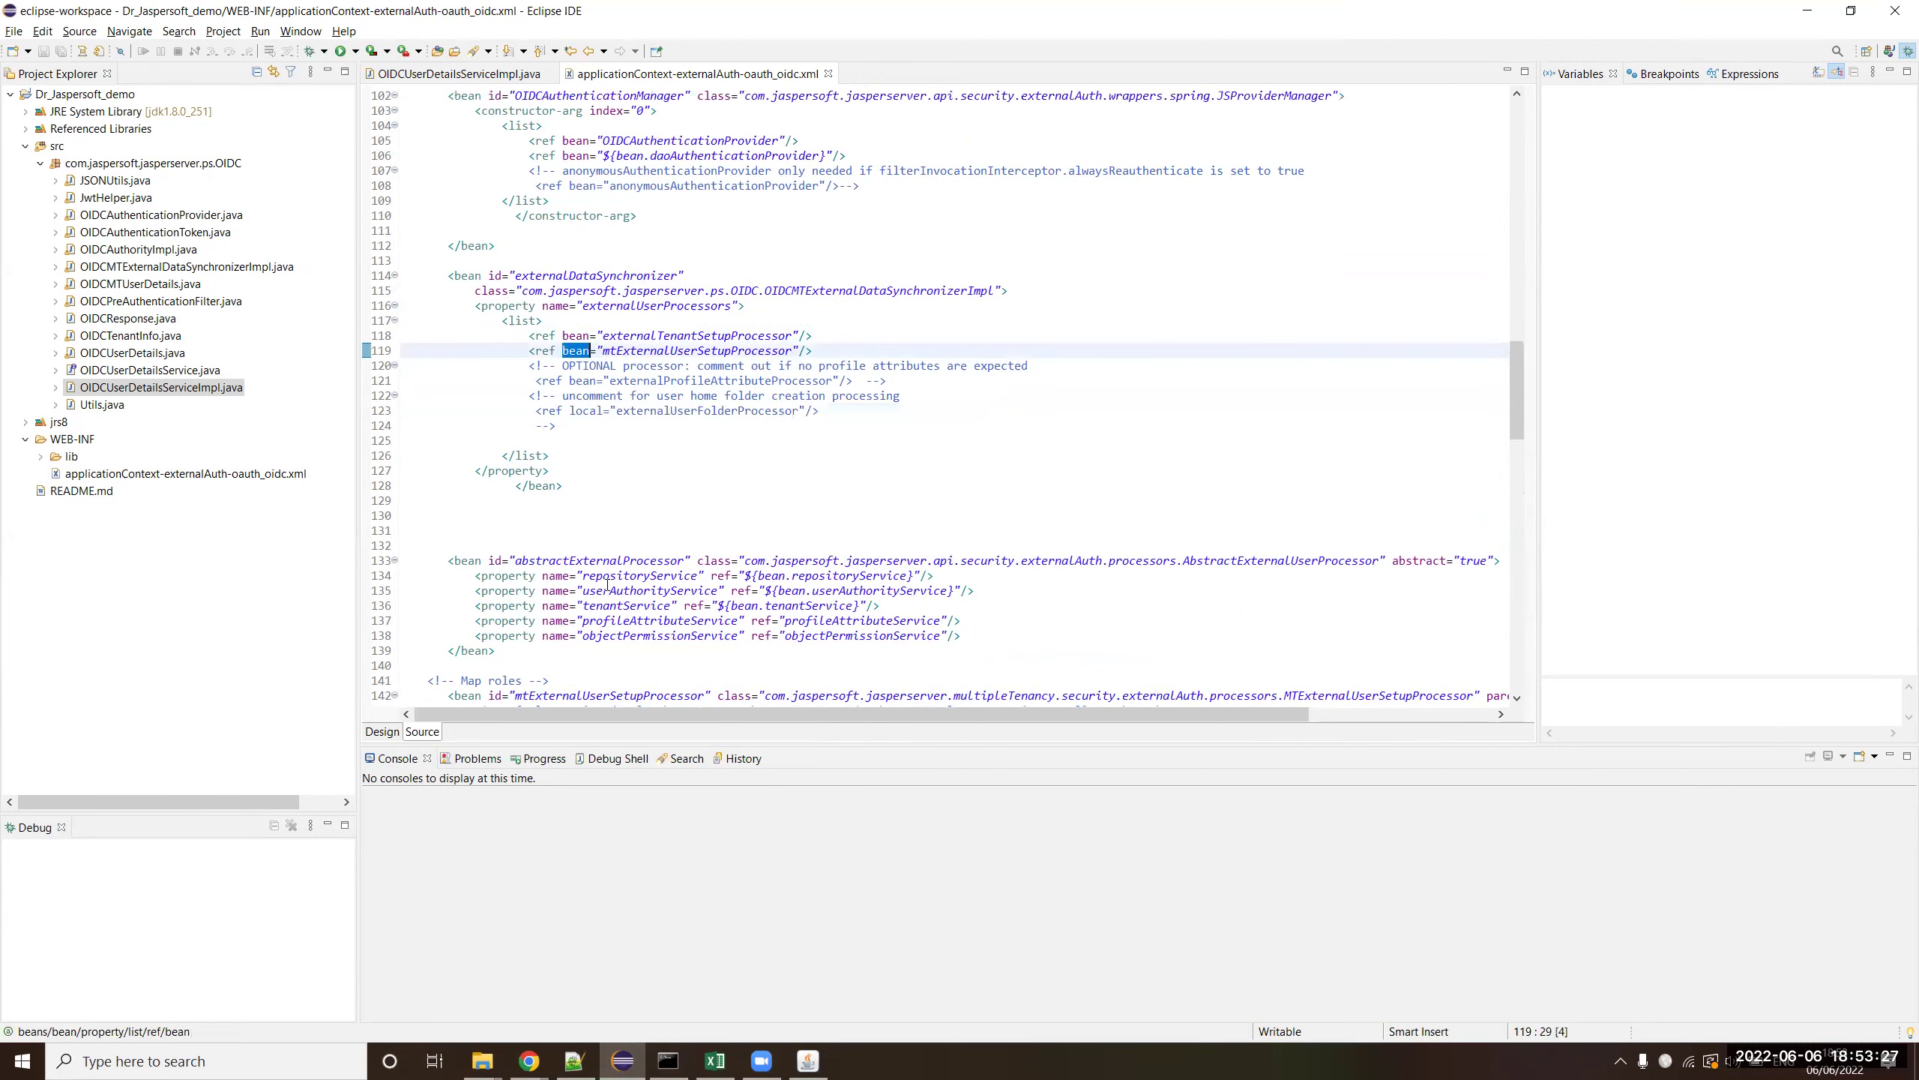
{"action": "scroll", "coordinate": [608, 583], "scroll_direction": "up", "scroll_amount": 1}
{"action": "scroll", "coordinate": [615, 419], "scroll_direction": "up", "scroll_amount": 1}
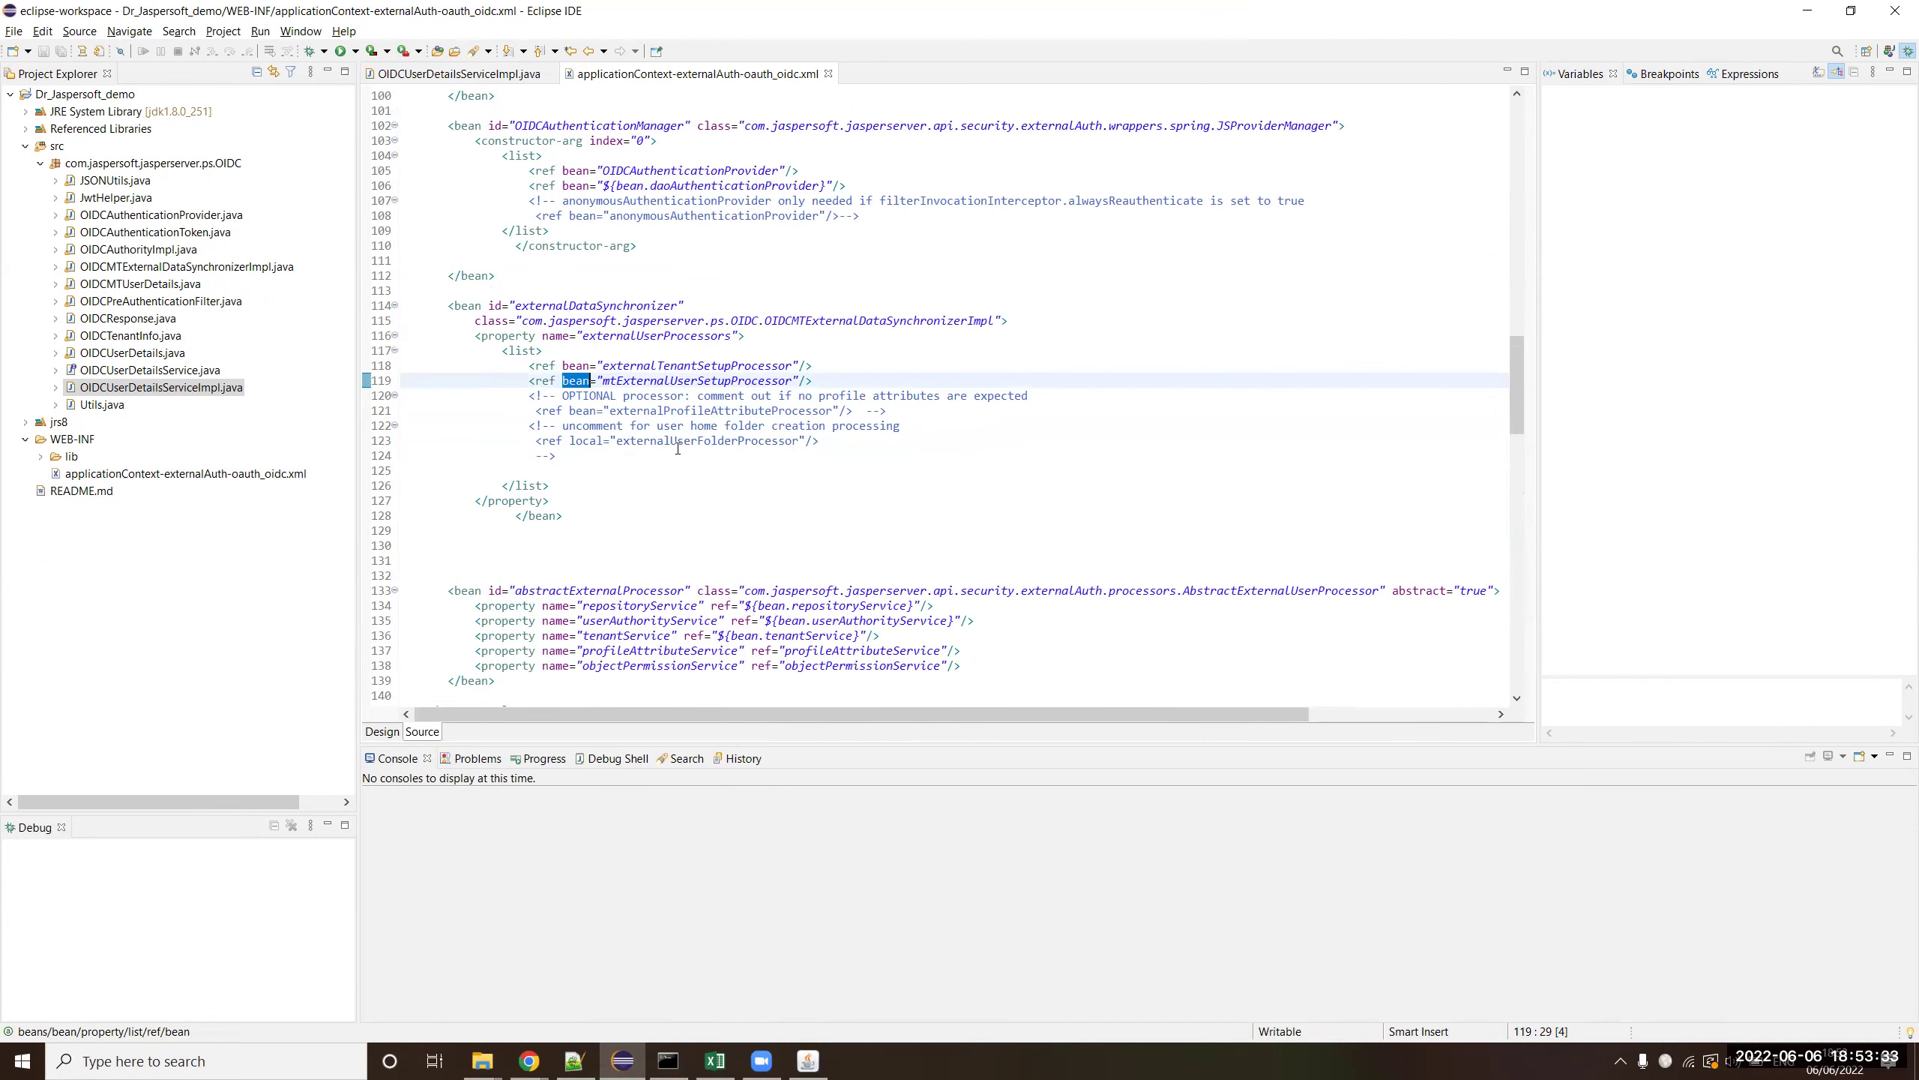
{"action": "scroll", "coordinate": [678, 448], "scroll_direction": "up", "scroll_amount": 1}
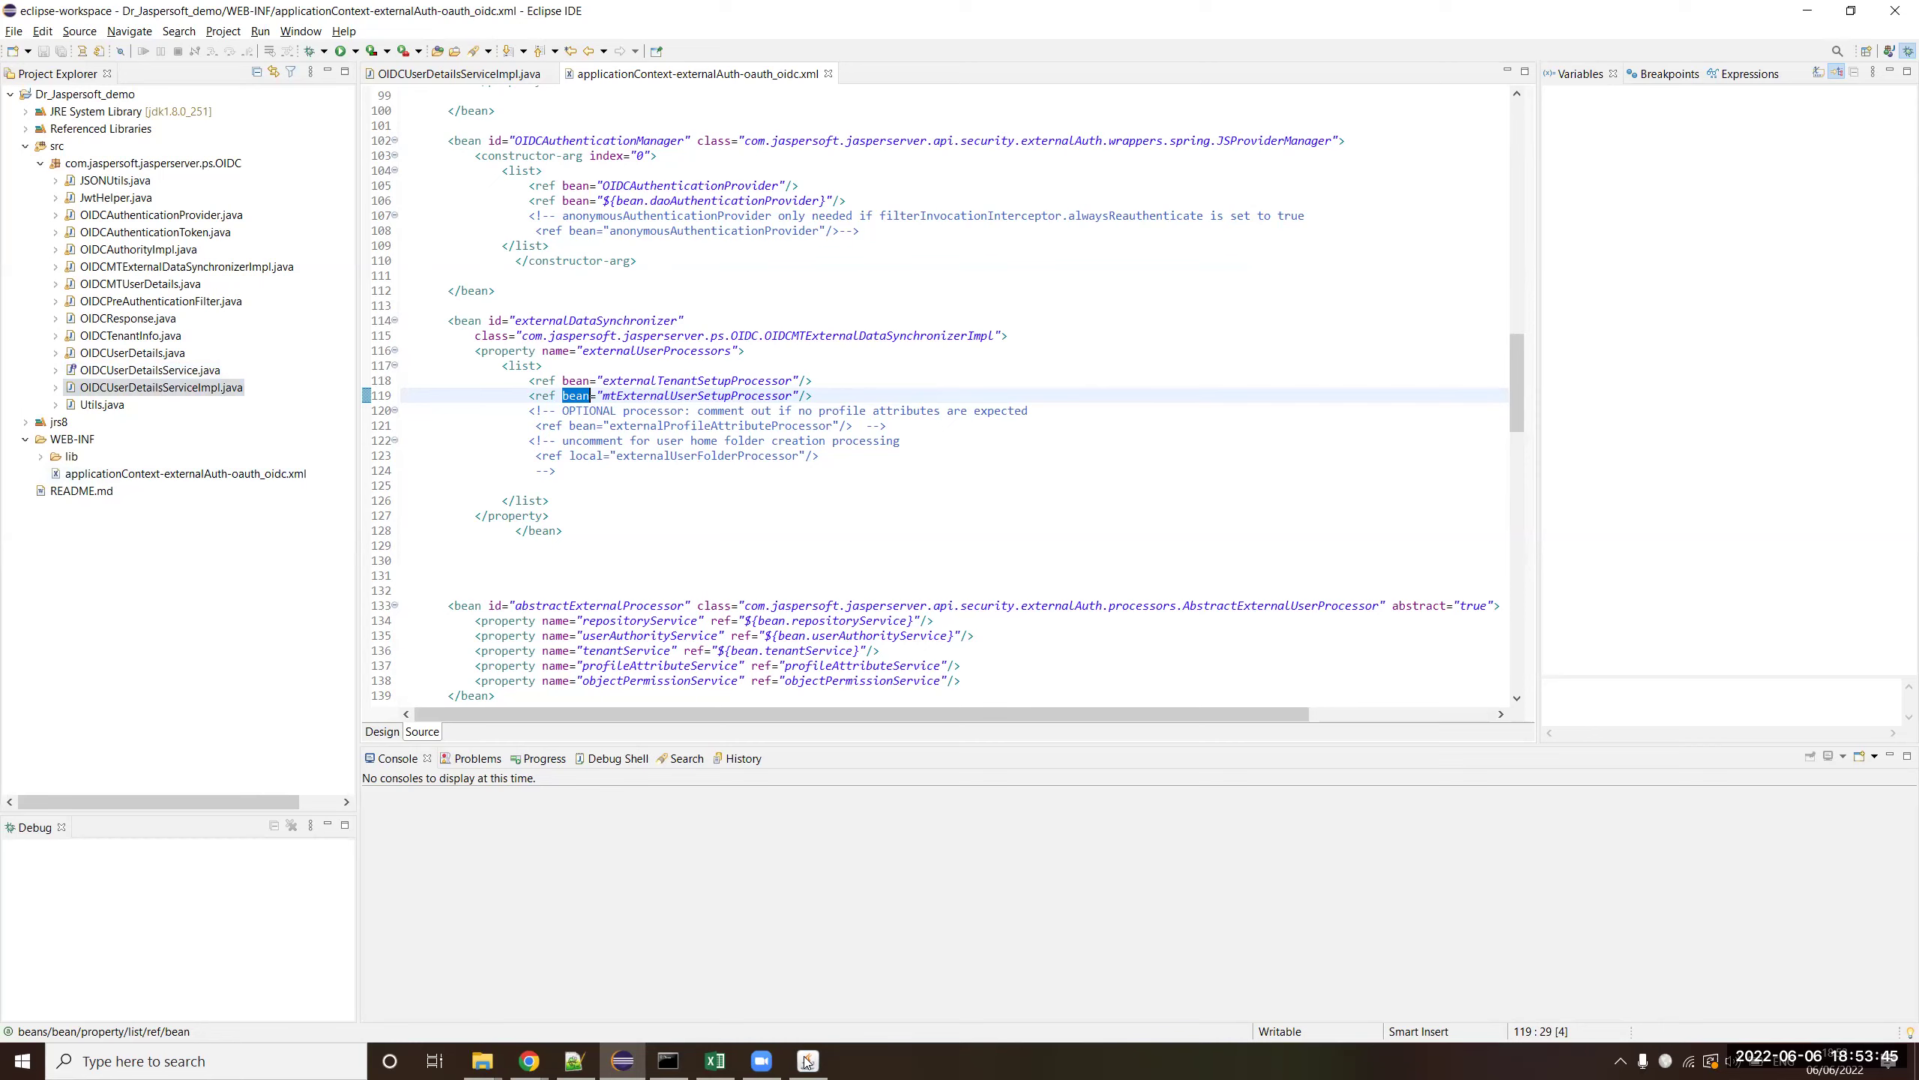
- Check the Tomcat console for server startup and switch to the TIBCO Jaspersoft home page in Chrome
{"action": "left_click", "coordinate": [692, 1060]}
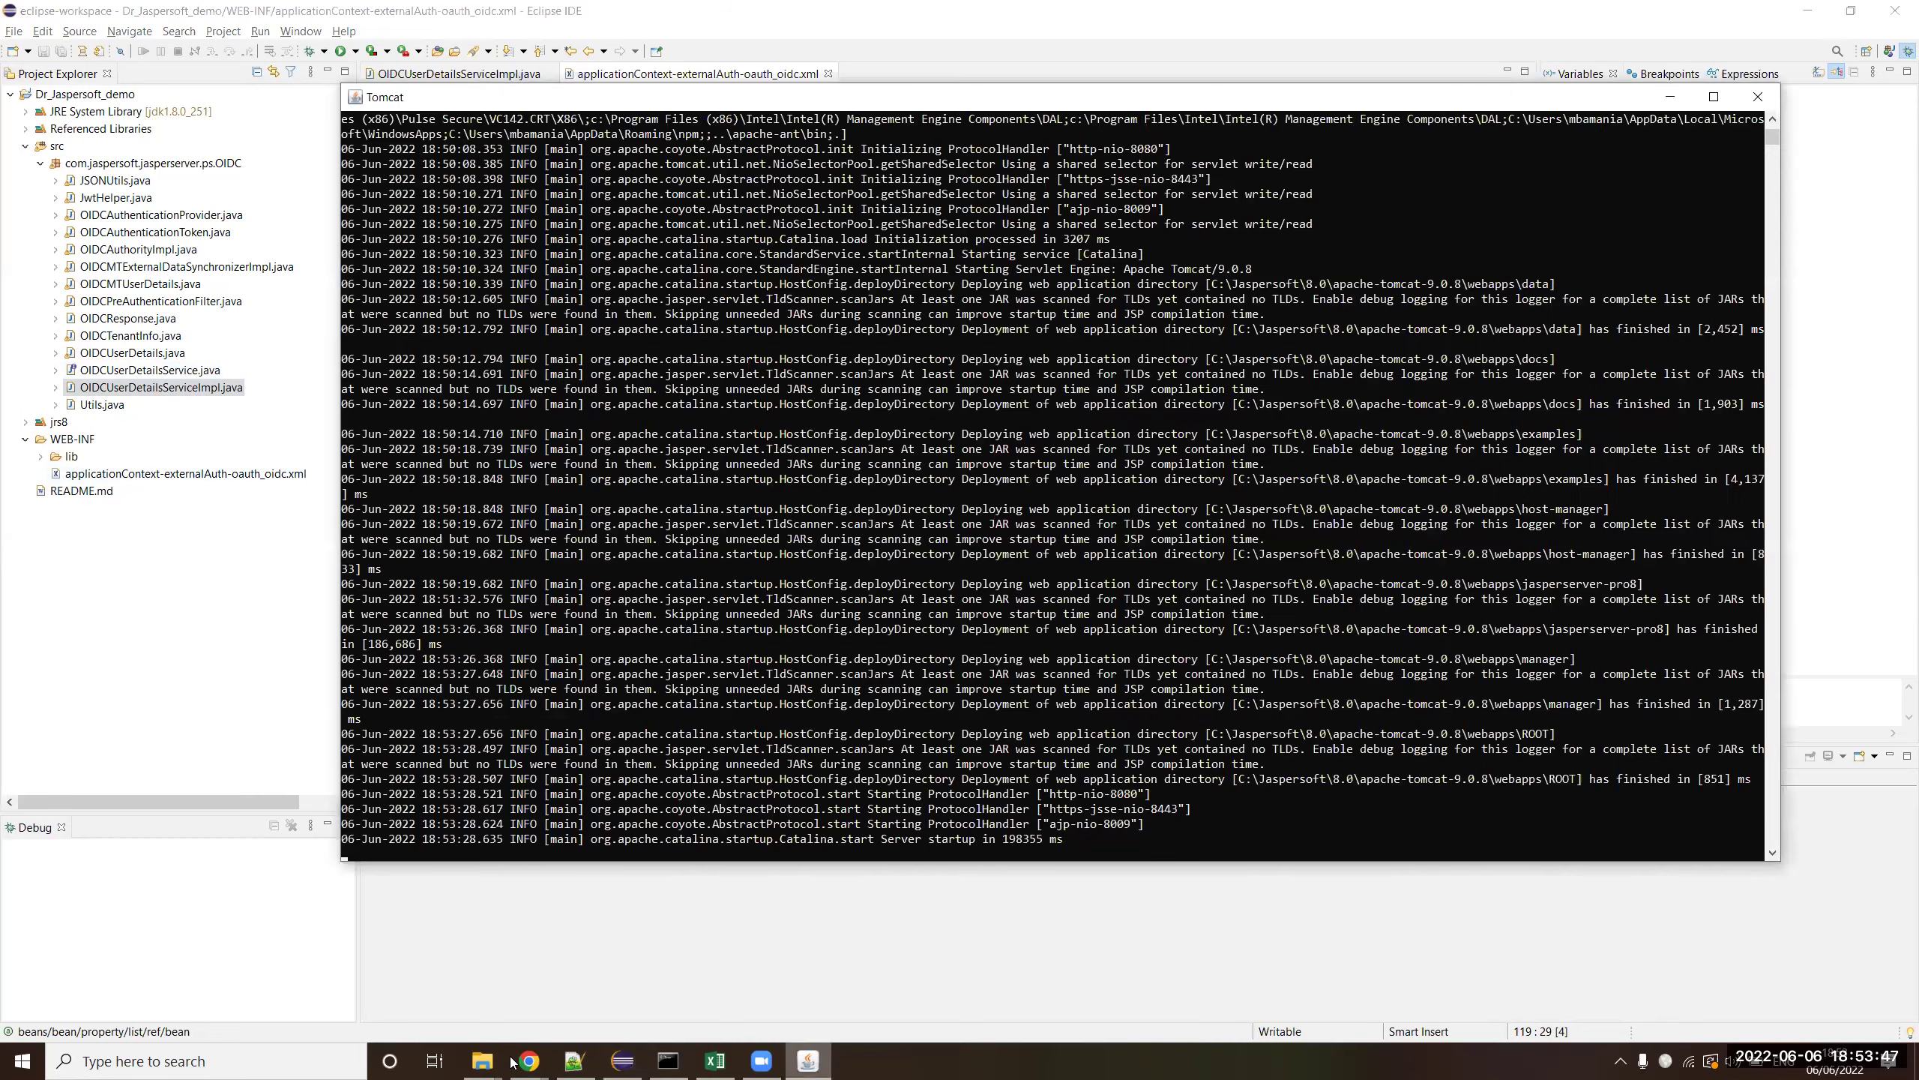
{"action": "left_click", "coordinate": [530, 1060]}
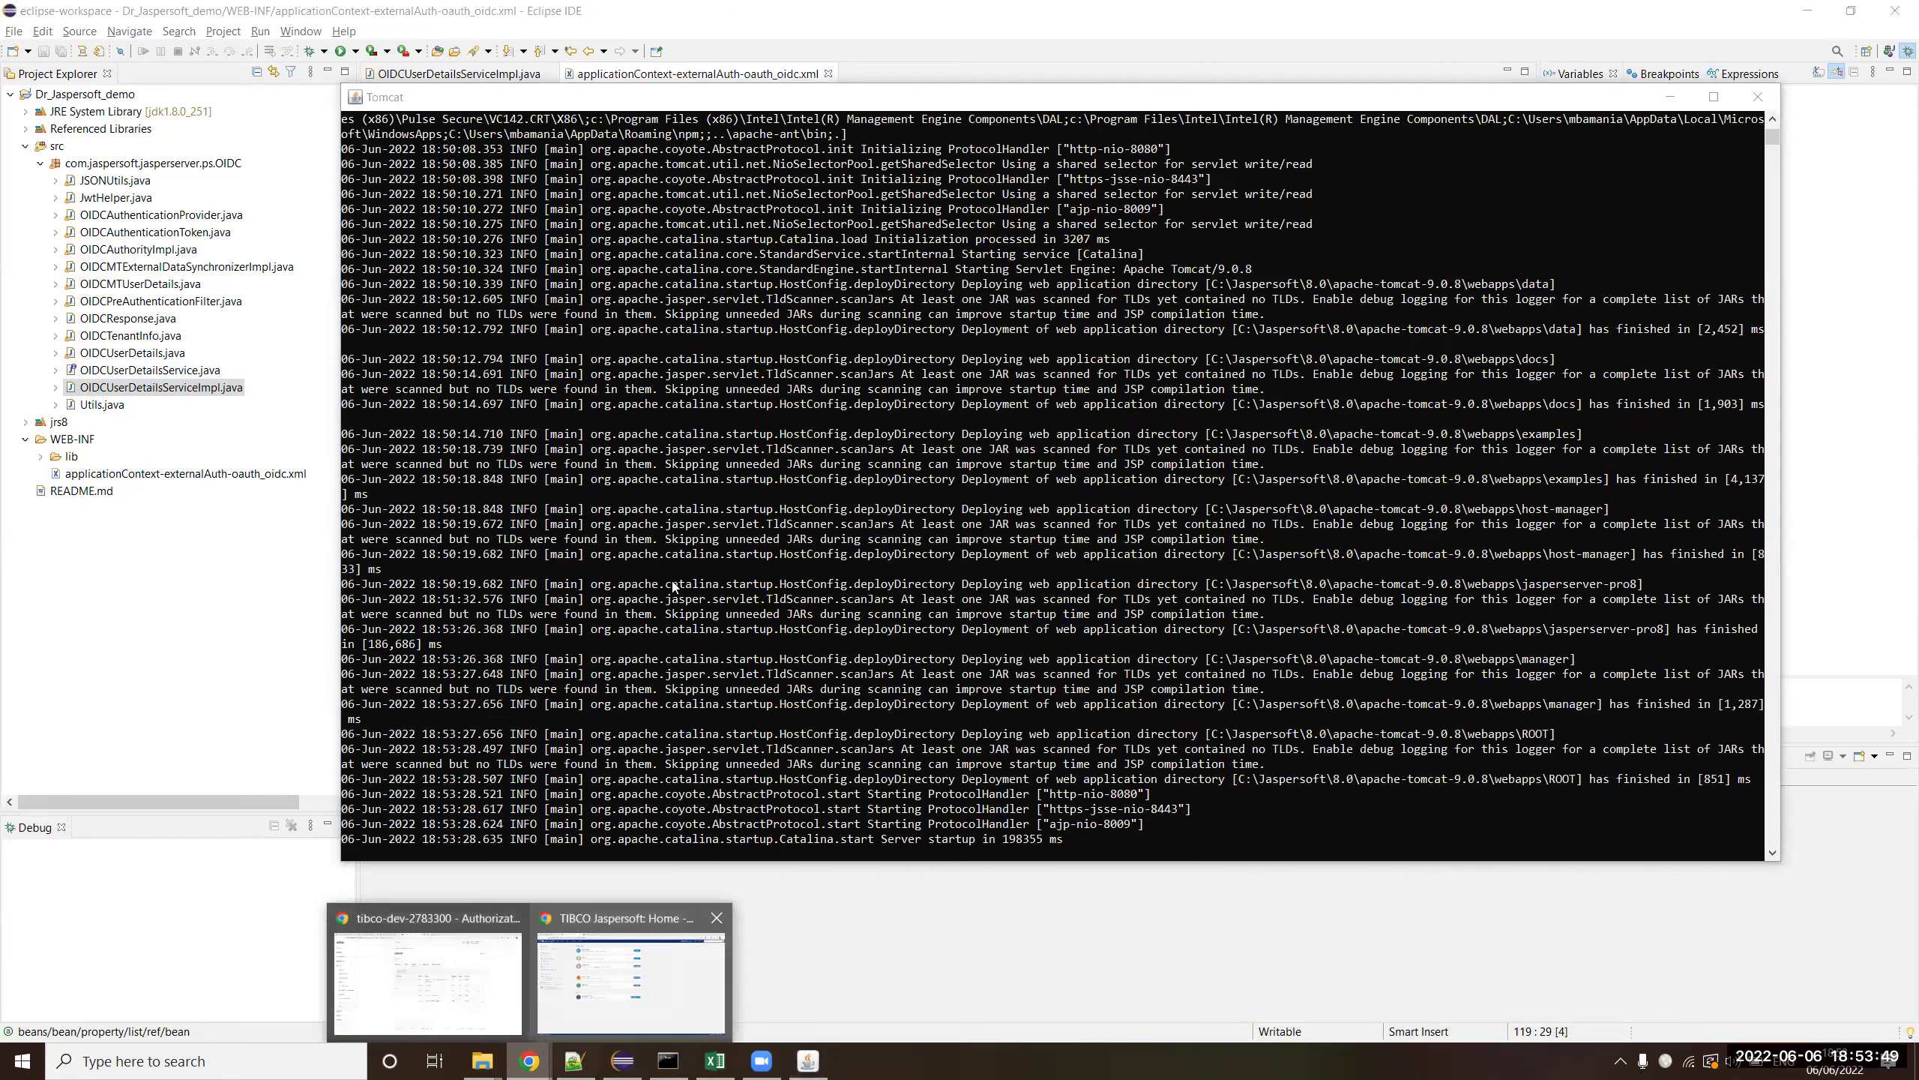
{"action": "left_click", "coordinate": [632, 983]}
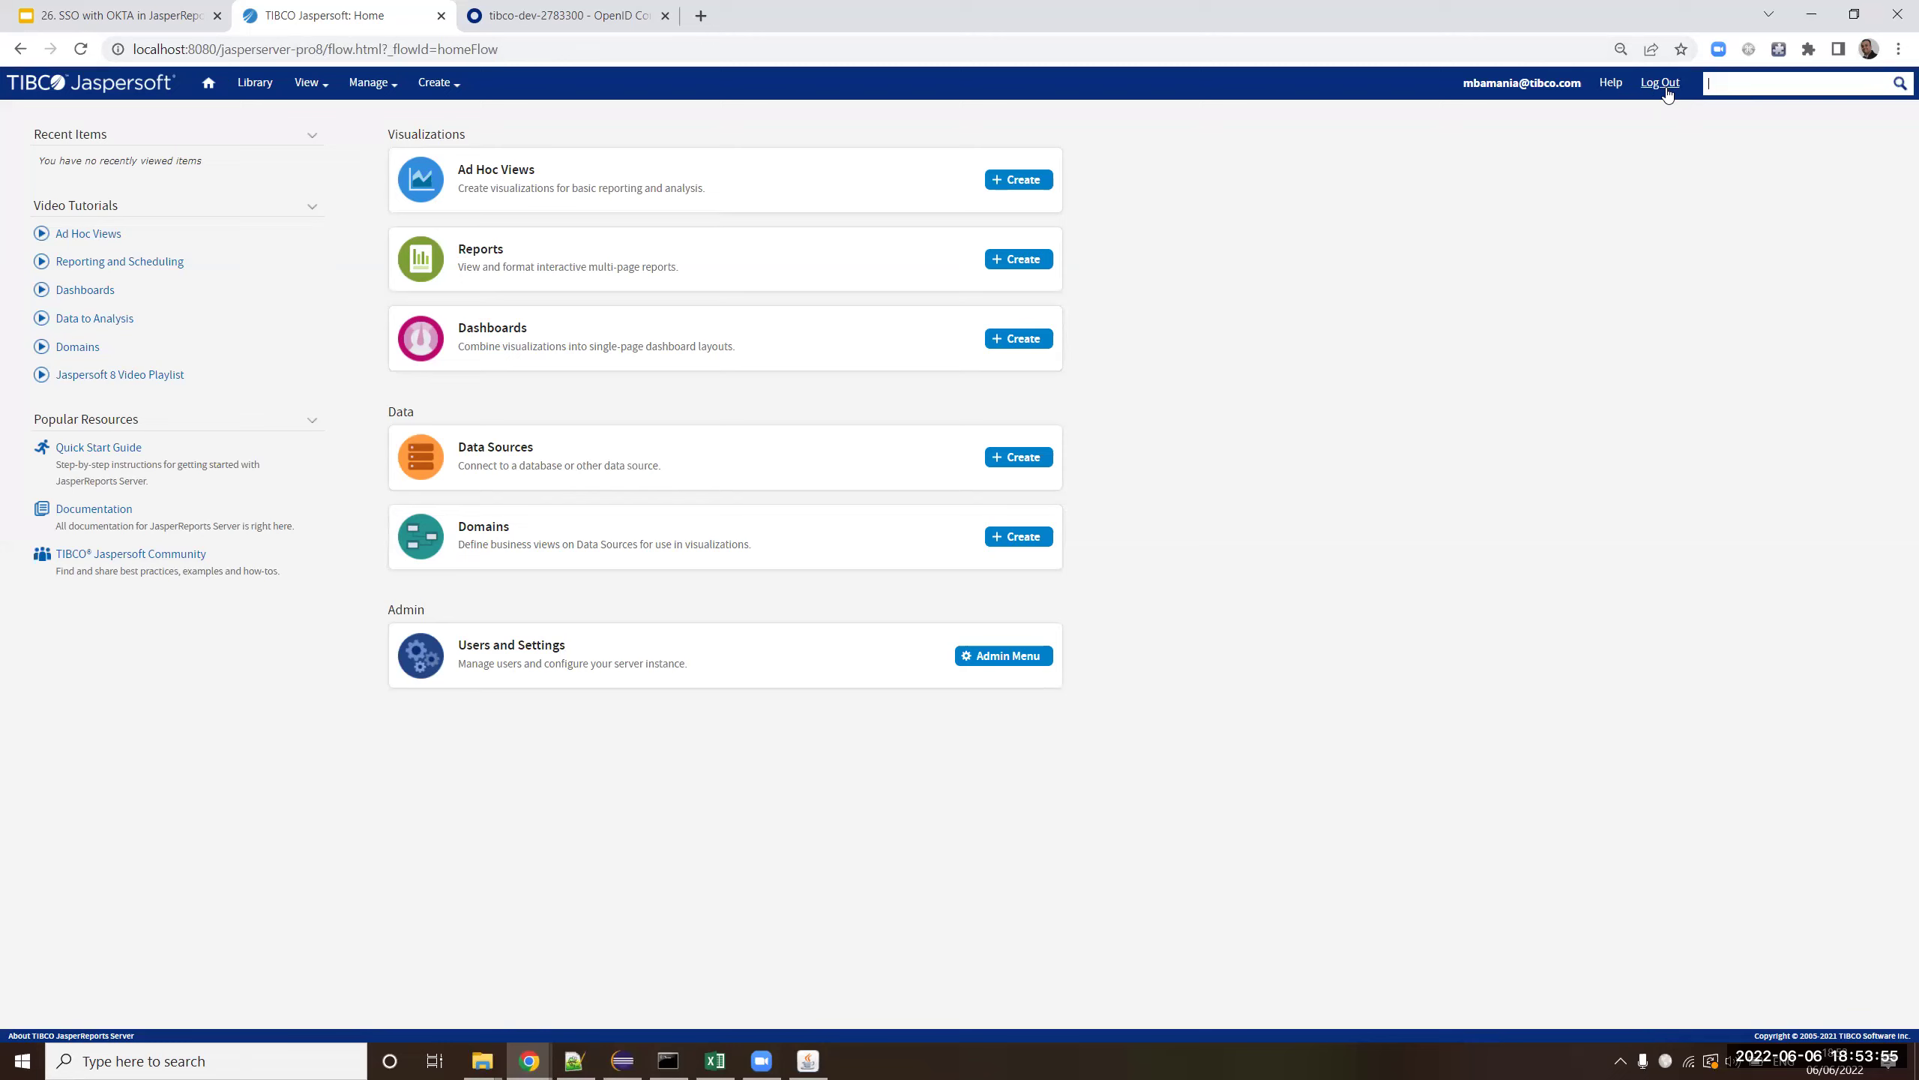
- Sign out of the Okta admin console and close its browser tab
{"action": "left_click", "coordinate": [589, 15]}
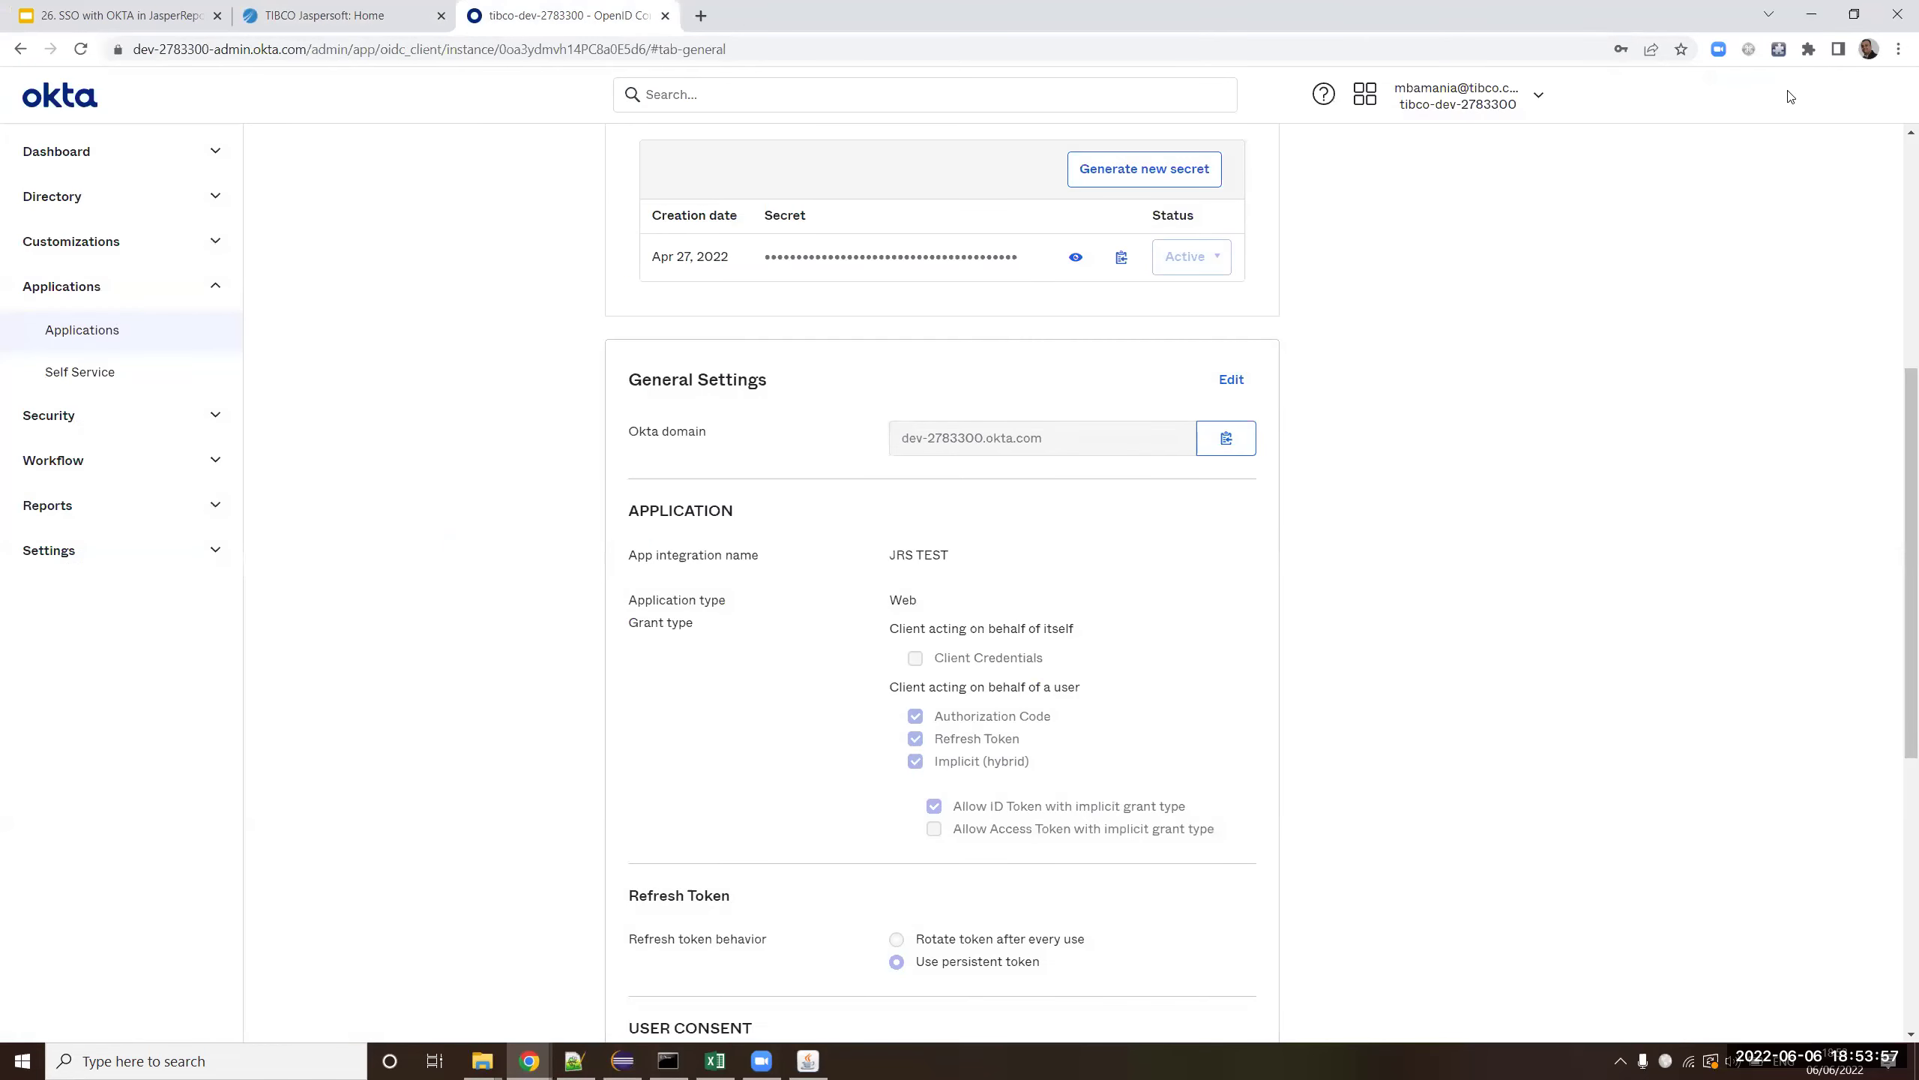
{"action": "left_click", "coordinate": [1535, 97]}
{"action": "left_click", "coordinate": [1390, 273]}
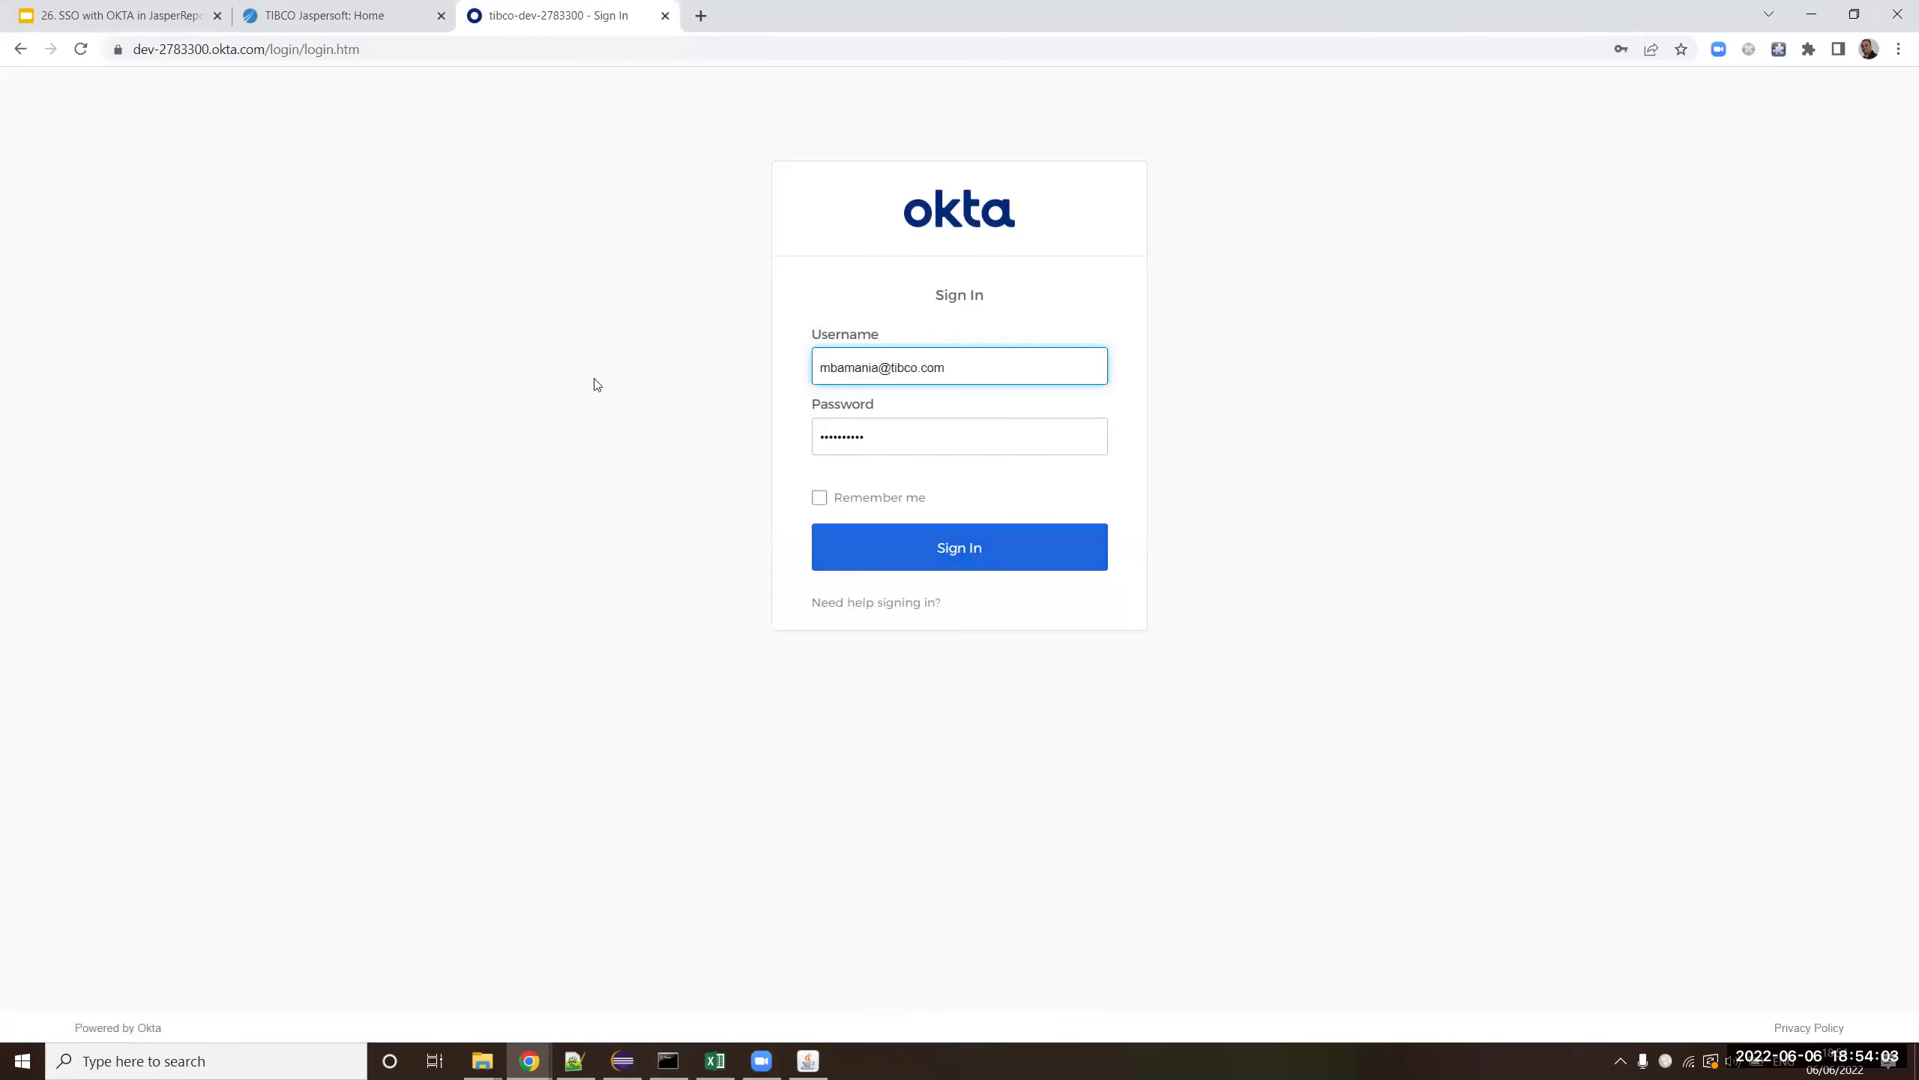
{"action": "left_click", "coordinate": [341, 15]}
{"action": "left_click", "coordinate": [665, 15]}
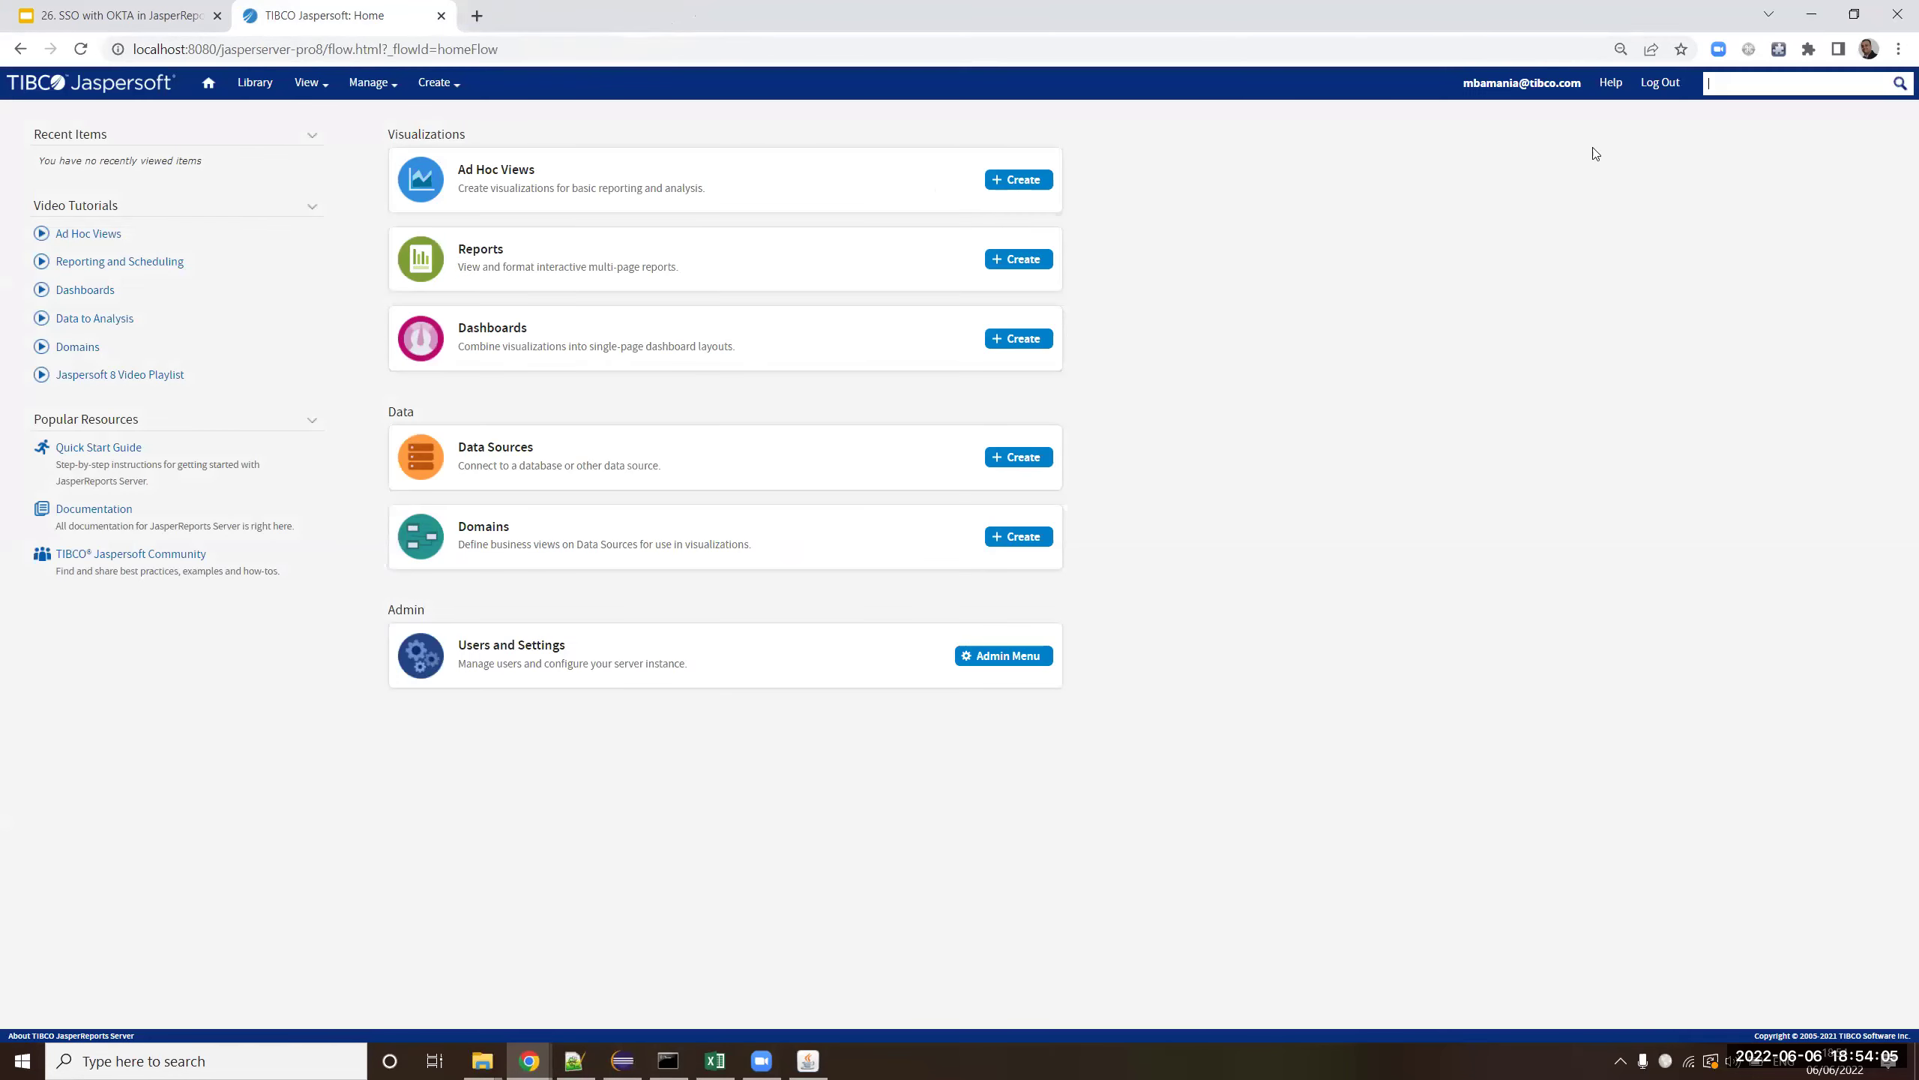
- Log out of JasperReports Server and reload localhost:8080/jasperserver-pro8 without login.html to reach the Okta sign-in page
{"action": "left_click", "coordinate": [1659, 83]}
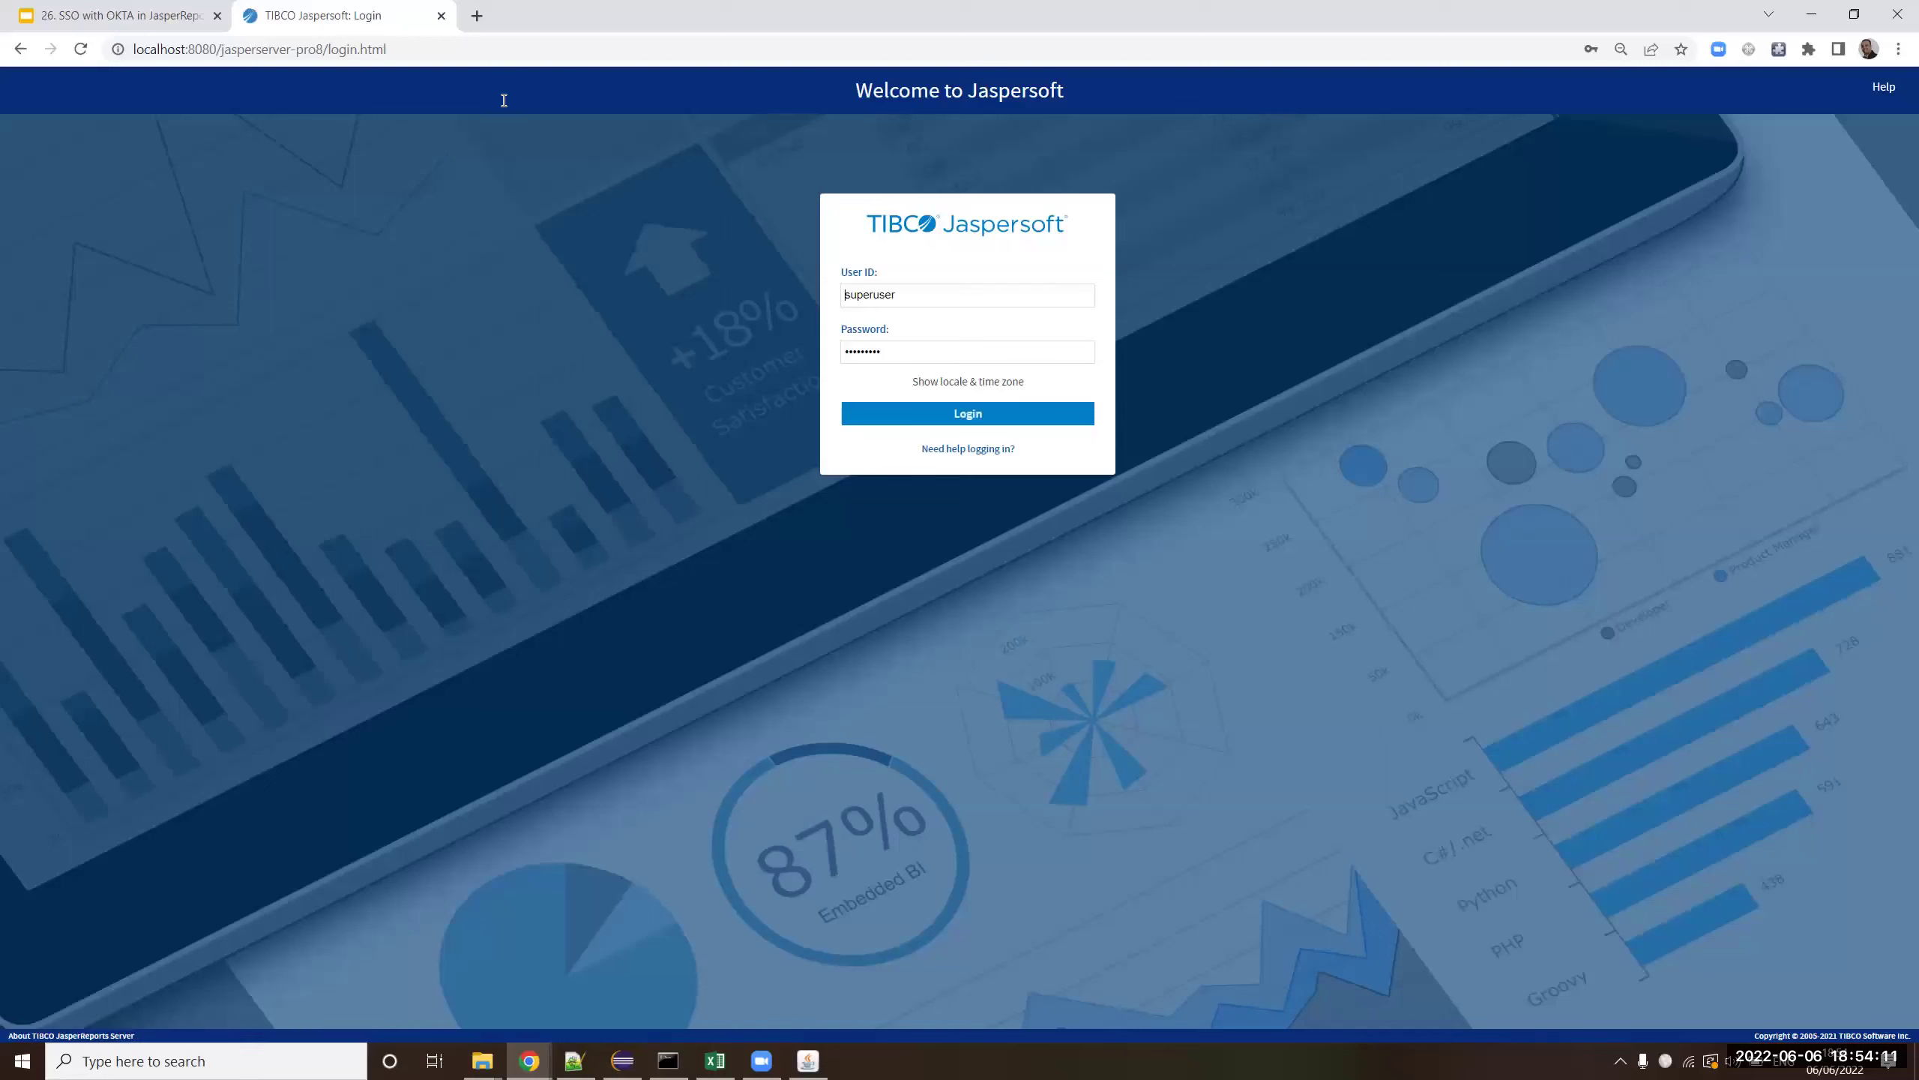
{"action": "left_click", "coordinate": [328, 53]}
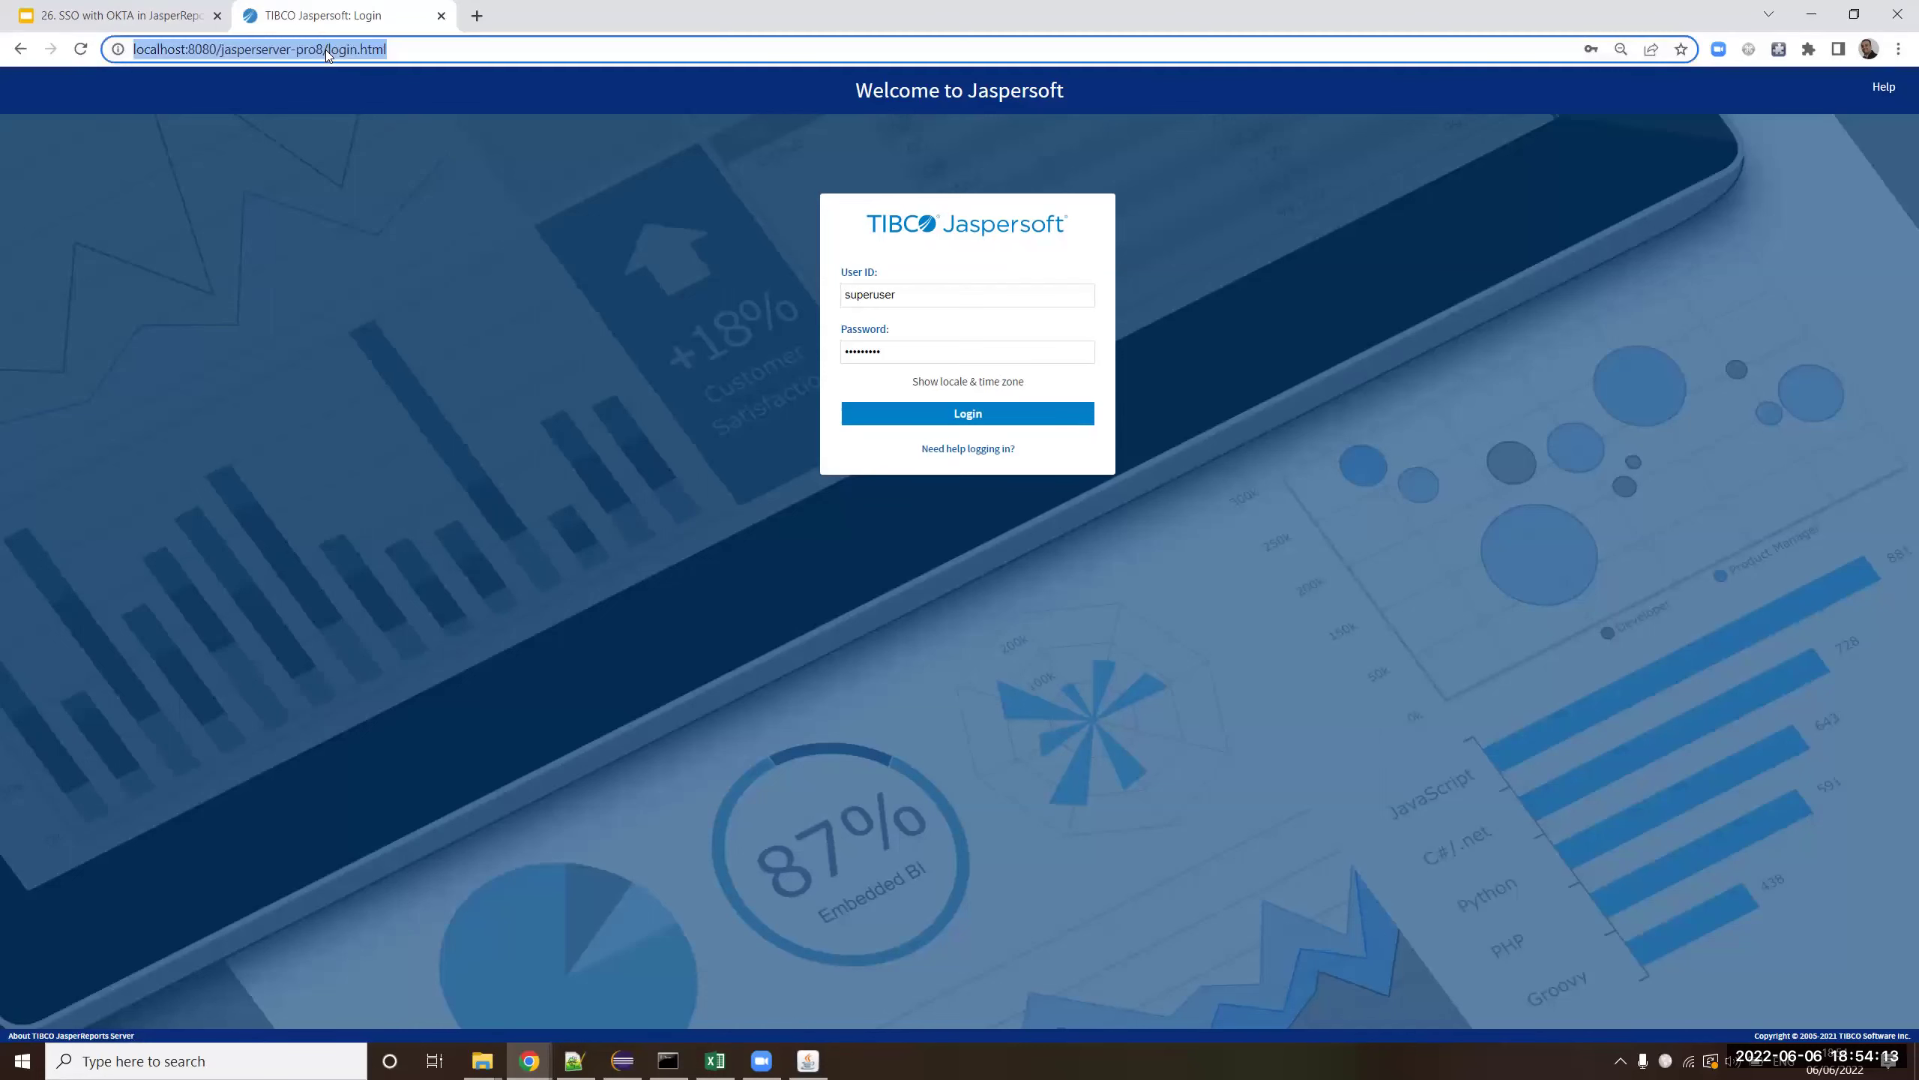
{"action": "left_click", "coordinate": [359, 42]}
{"action": "key", "text": "shift+End"}
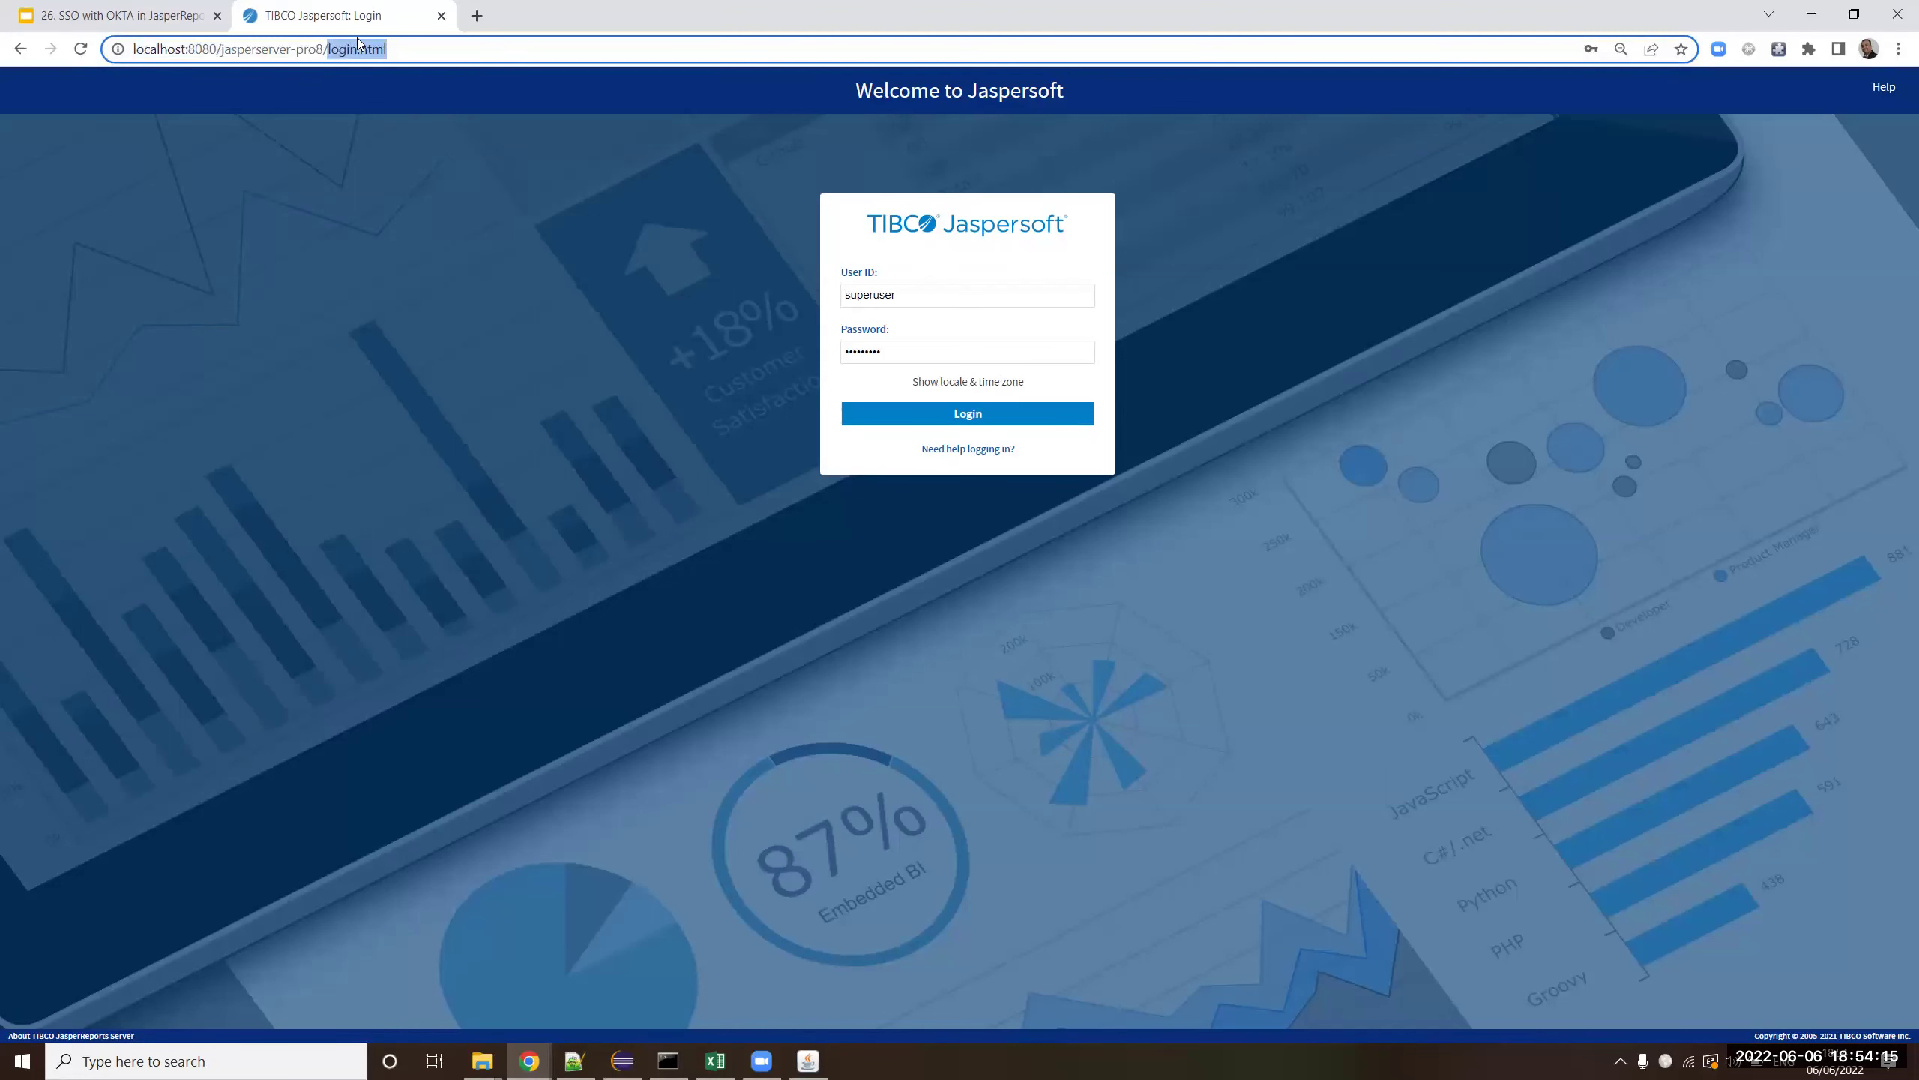
{"action": "key", "text": "BackSpace"}
{"action": "key", "text": "BackSpace"}
{"action": "key", "text": "Return"}
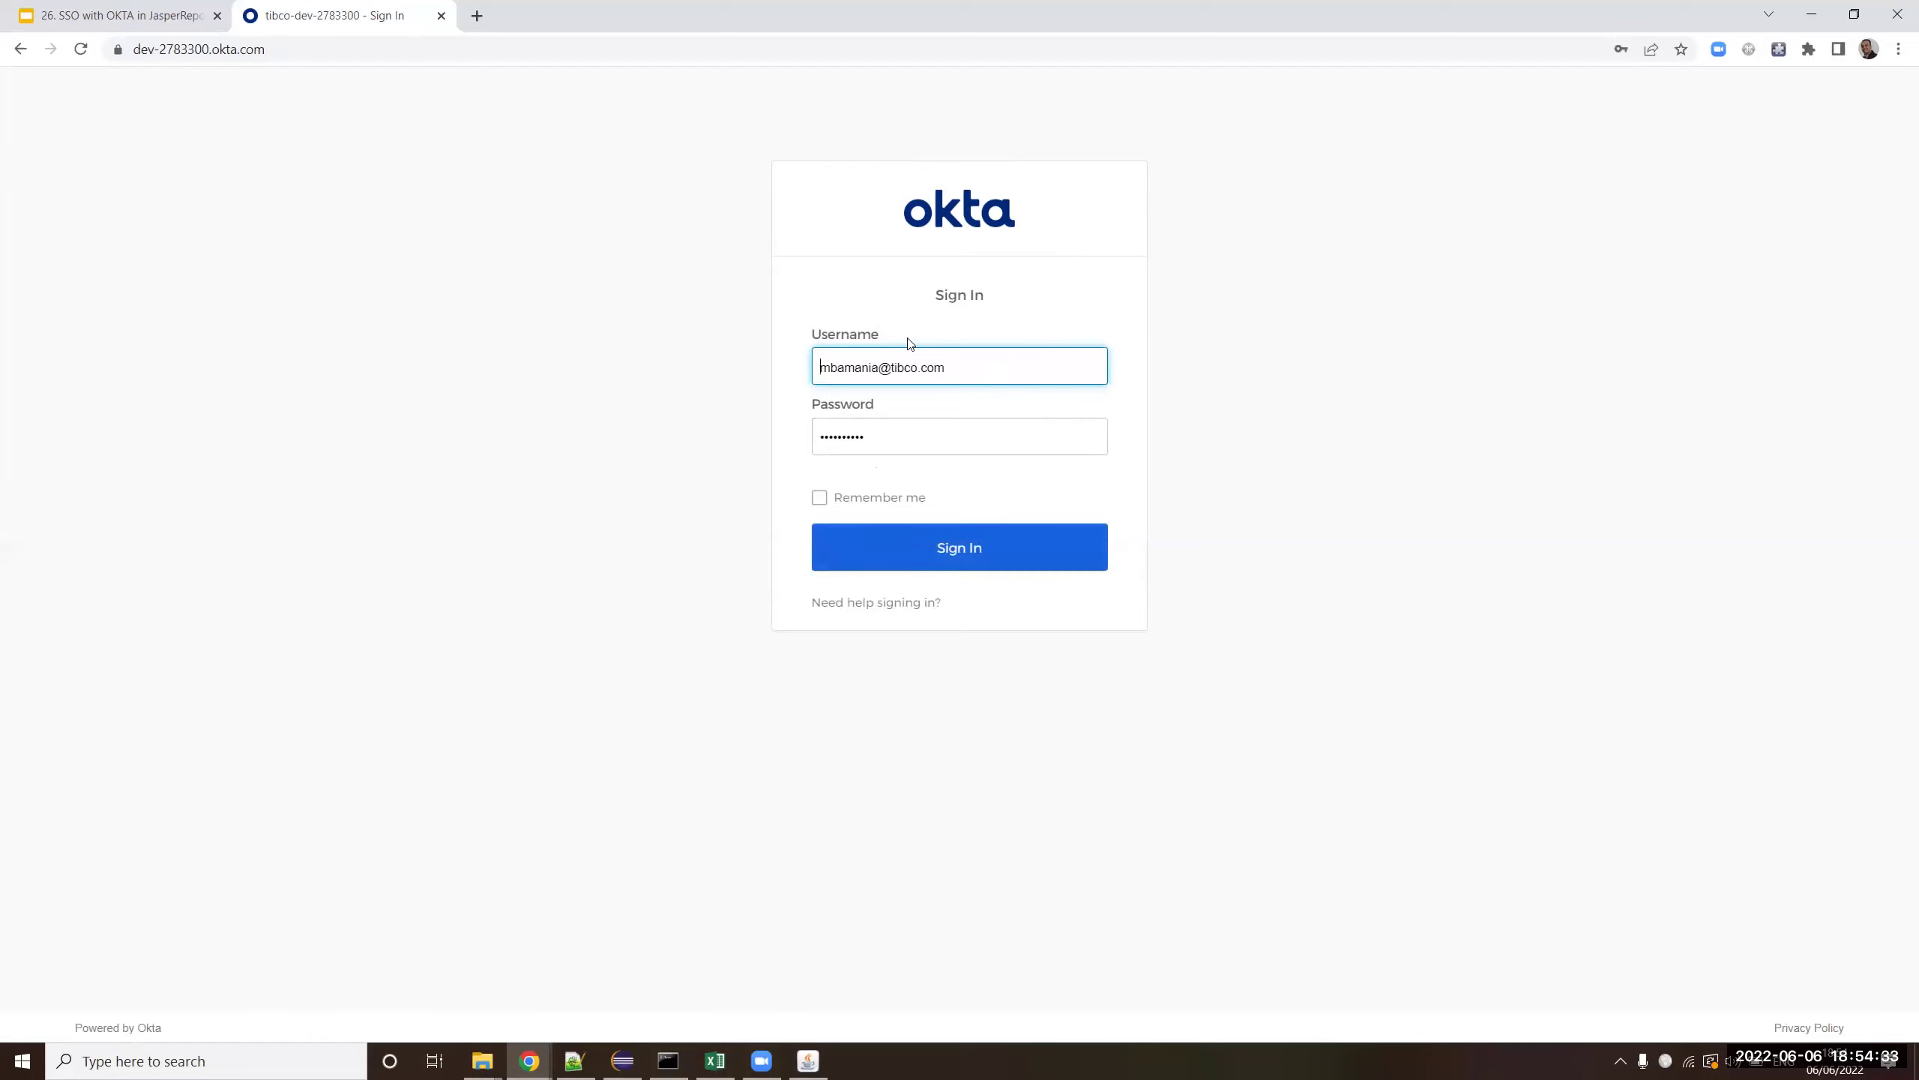
- Try to sign in to Okta with the prefilled administrator username after adding characters to the account password
{"action": "left_click", "coordinate": [945, 437]}
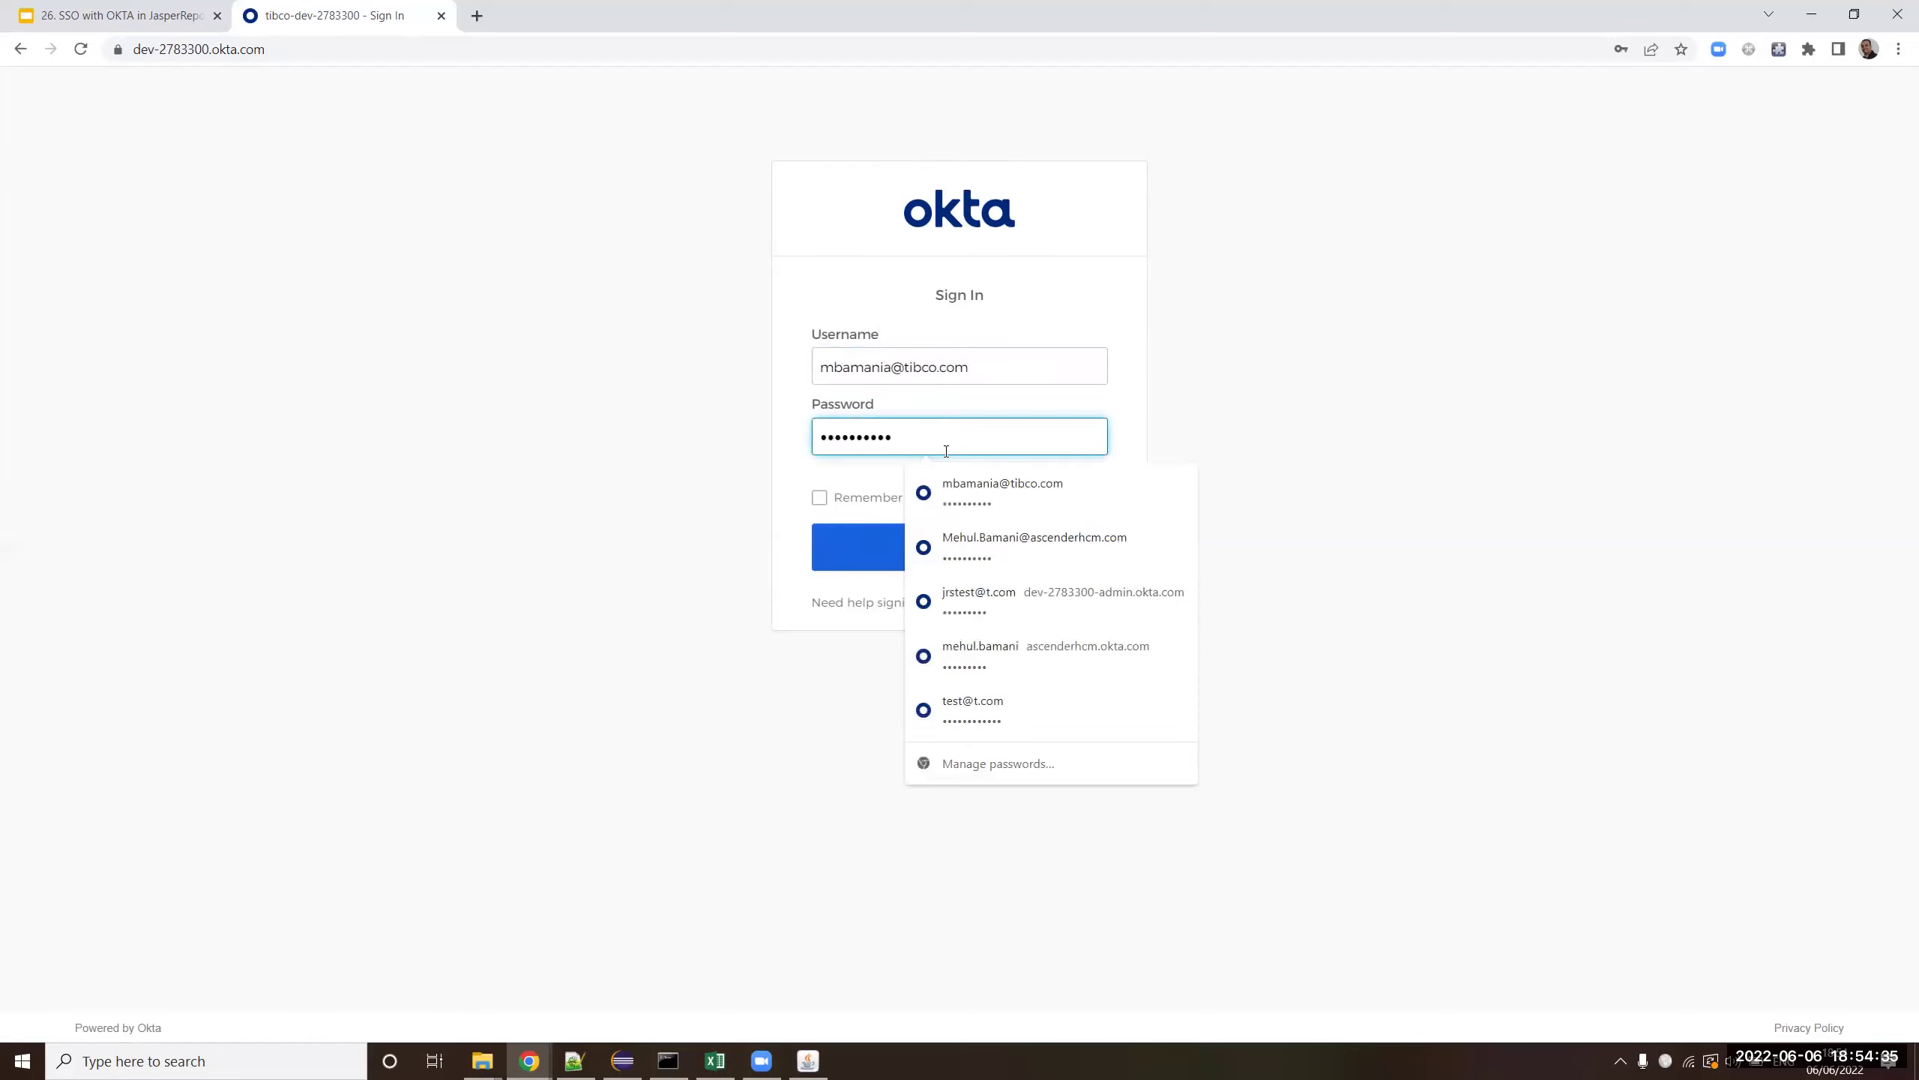
{"action": "type", "text": "**"}
{"action": "left_click", "coordinate": [954, 538]}
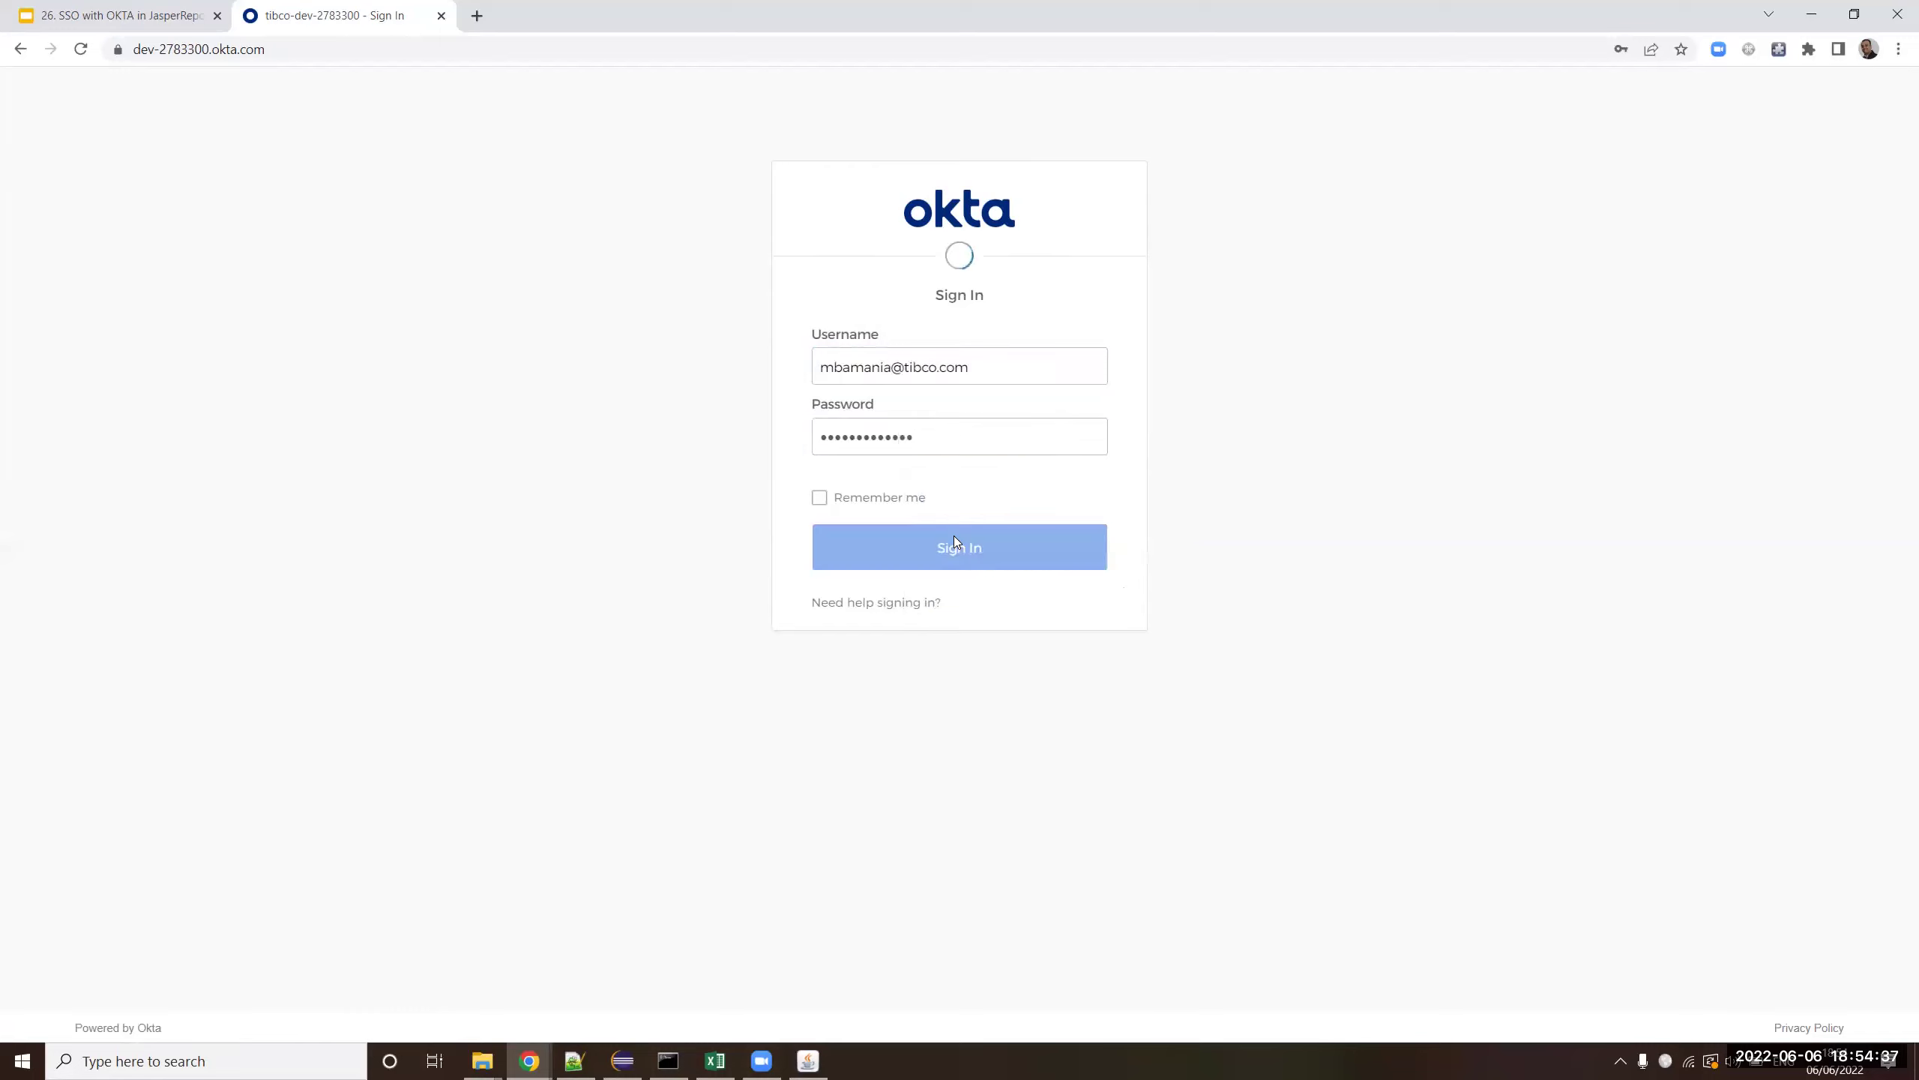
- Clear the Okta password field, re-enter the administrator's account password, and sign in
{"action": "key", "text": "shift+Home"}
{"action": "key", "text": "BackSpace"}
{"action": "type", "text": "**********"}
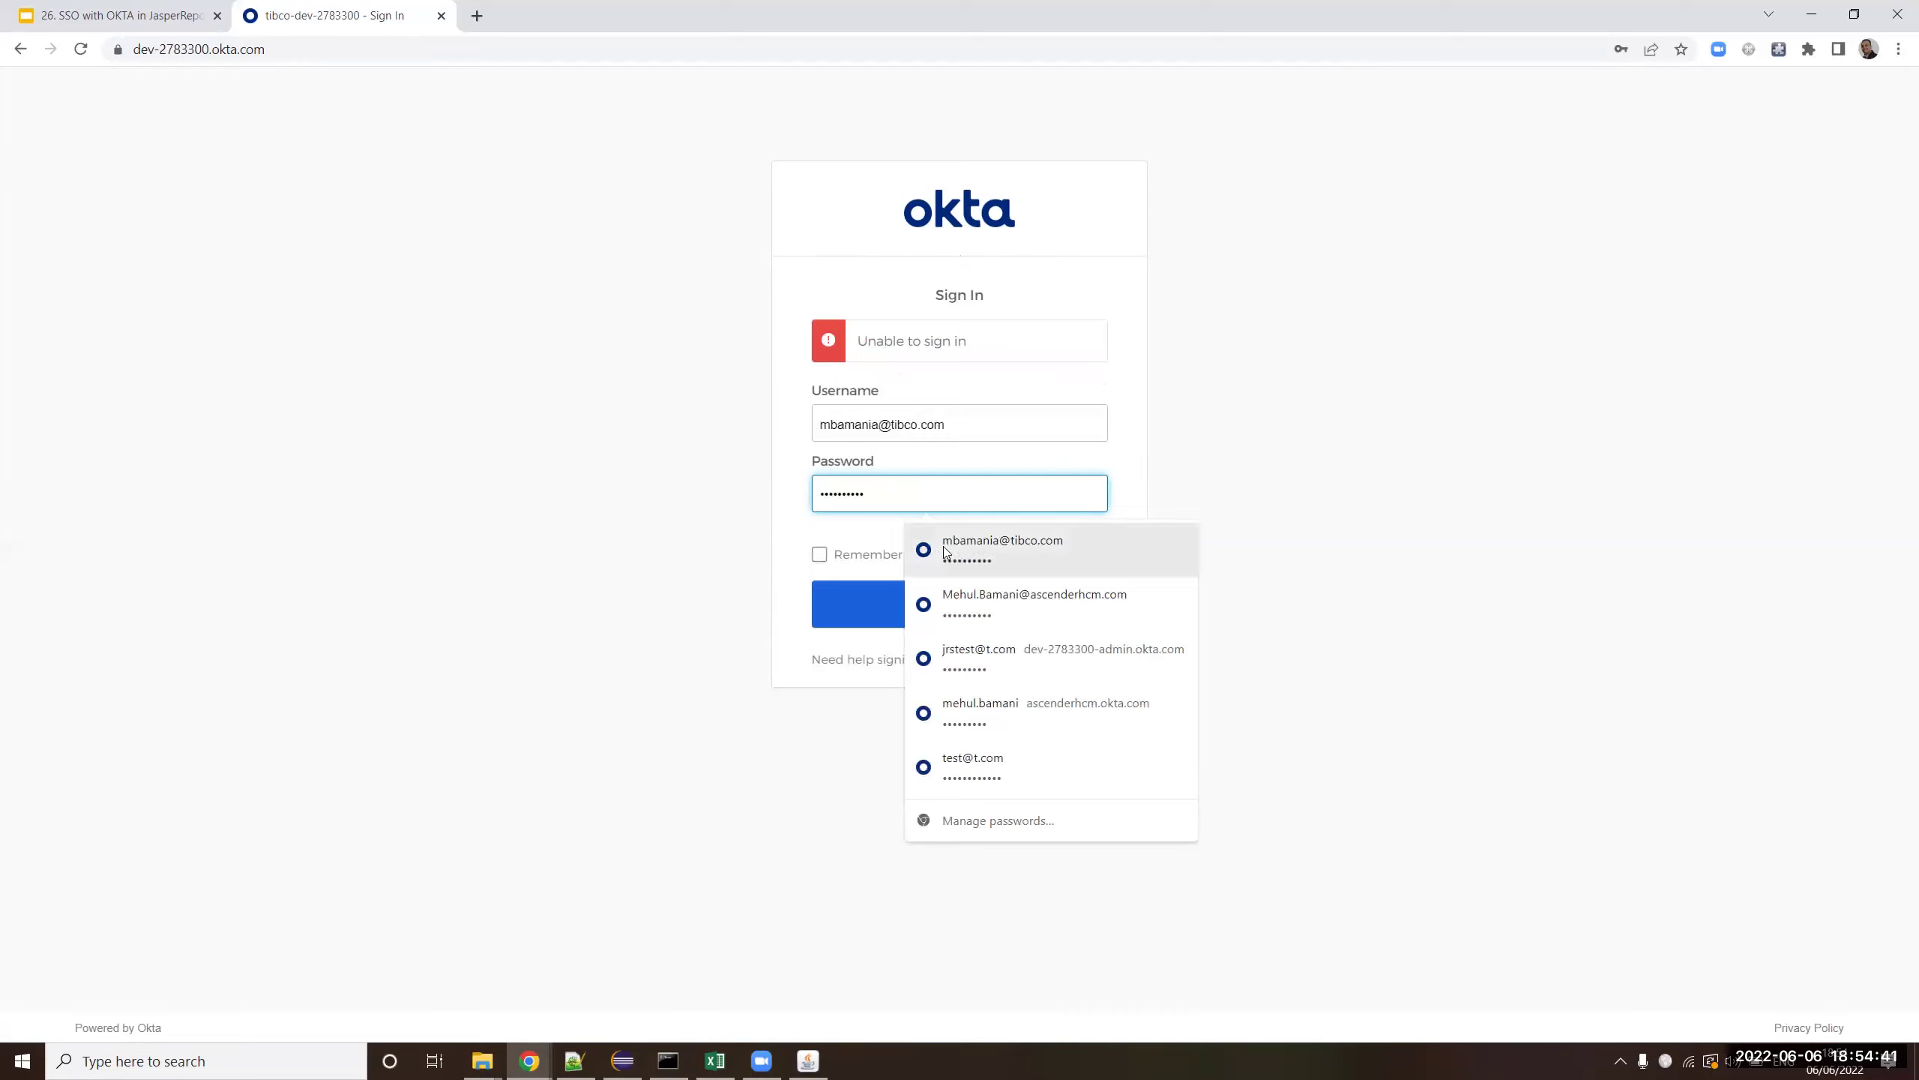
{"action": "left_click", "coordinate": [939, 603]}
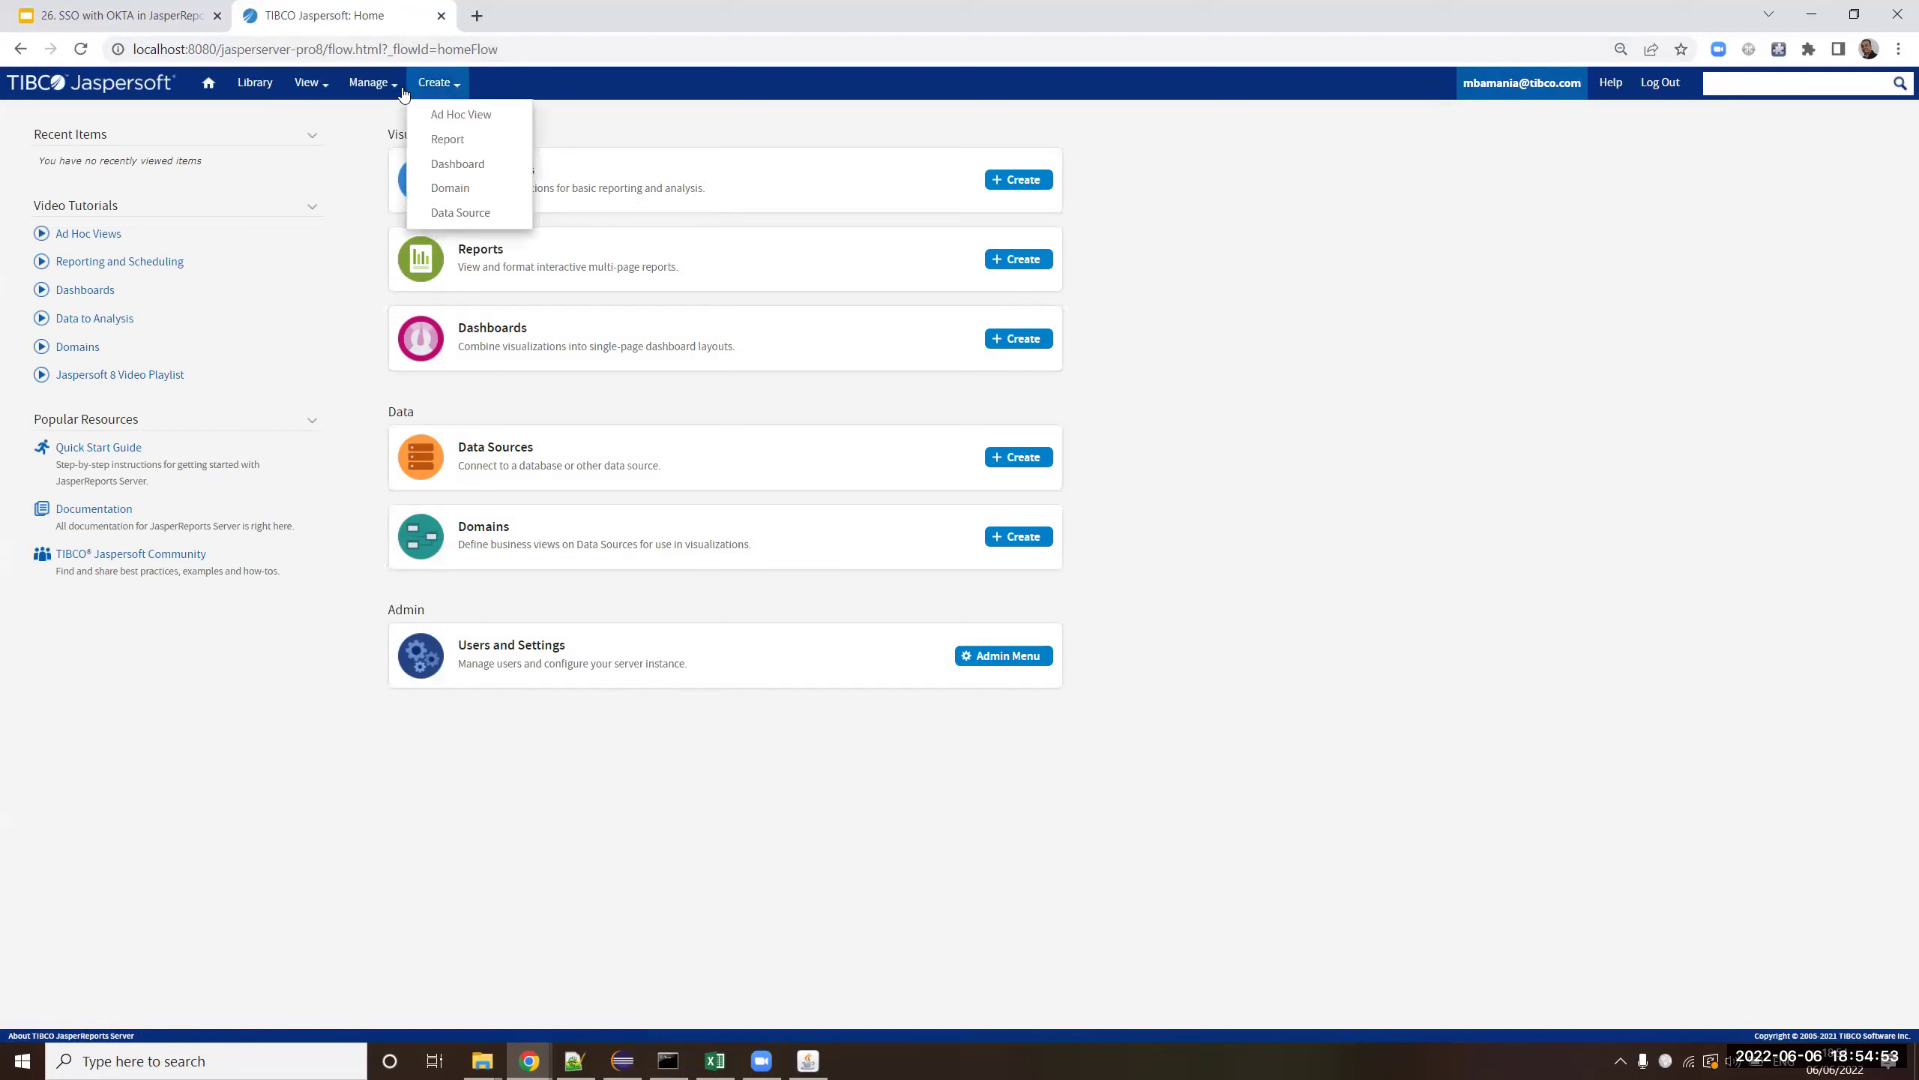
- Open user management and examine the roles assigned to the externally defined administrator account
{"action": "mouse_move", "coordinate": [379, 92]}
{"action": "left_click", "coordinate": [382, 141]}
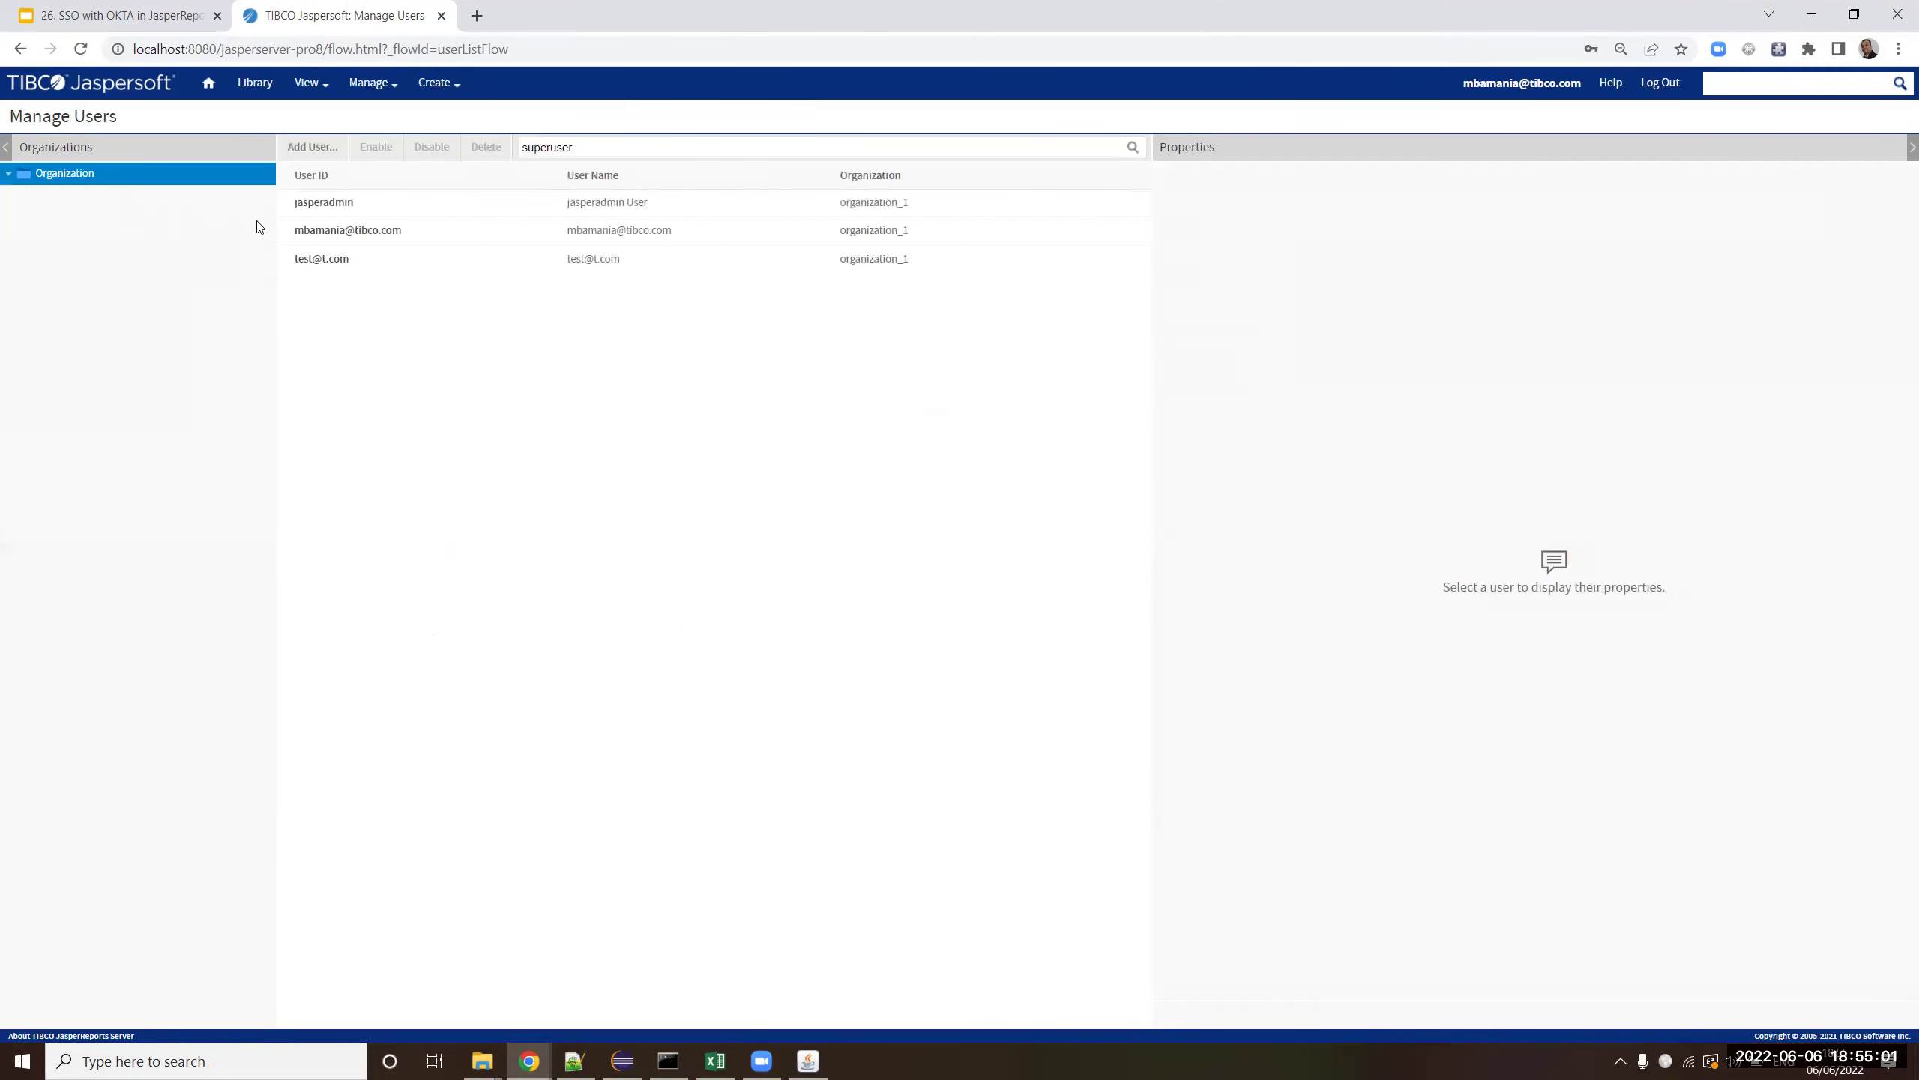
{"action": "left_click", "coordinate": [417, 231]}
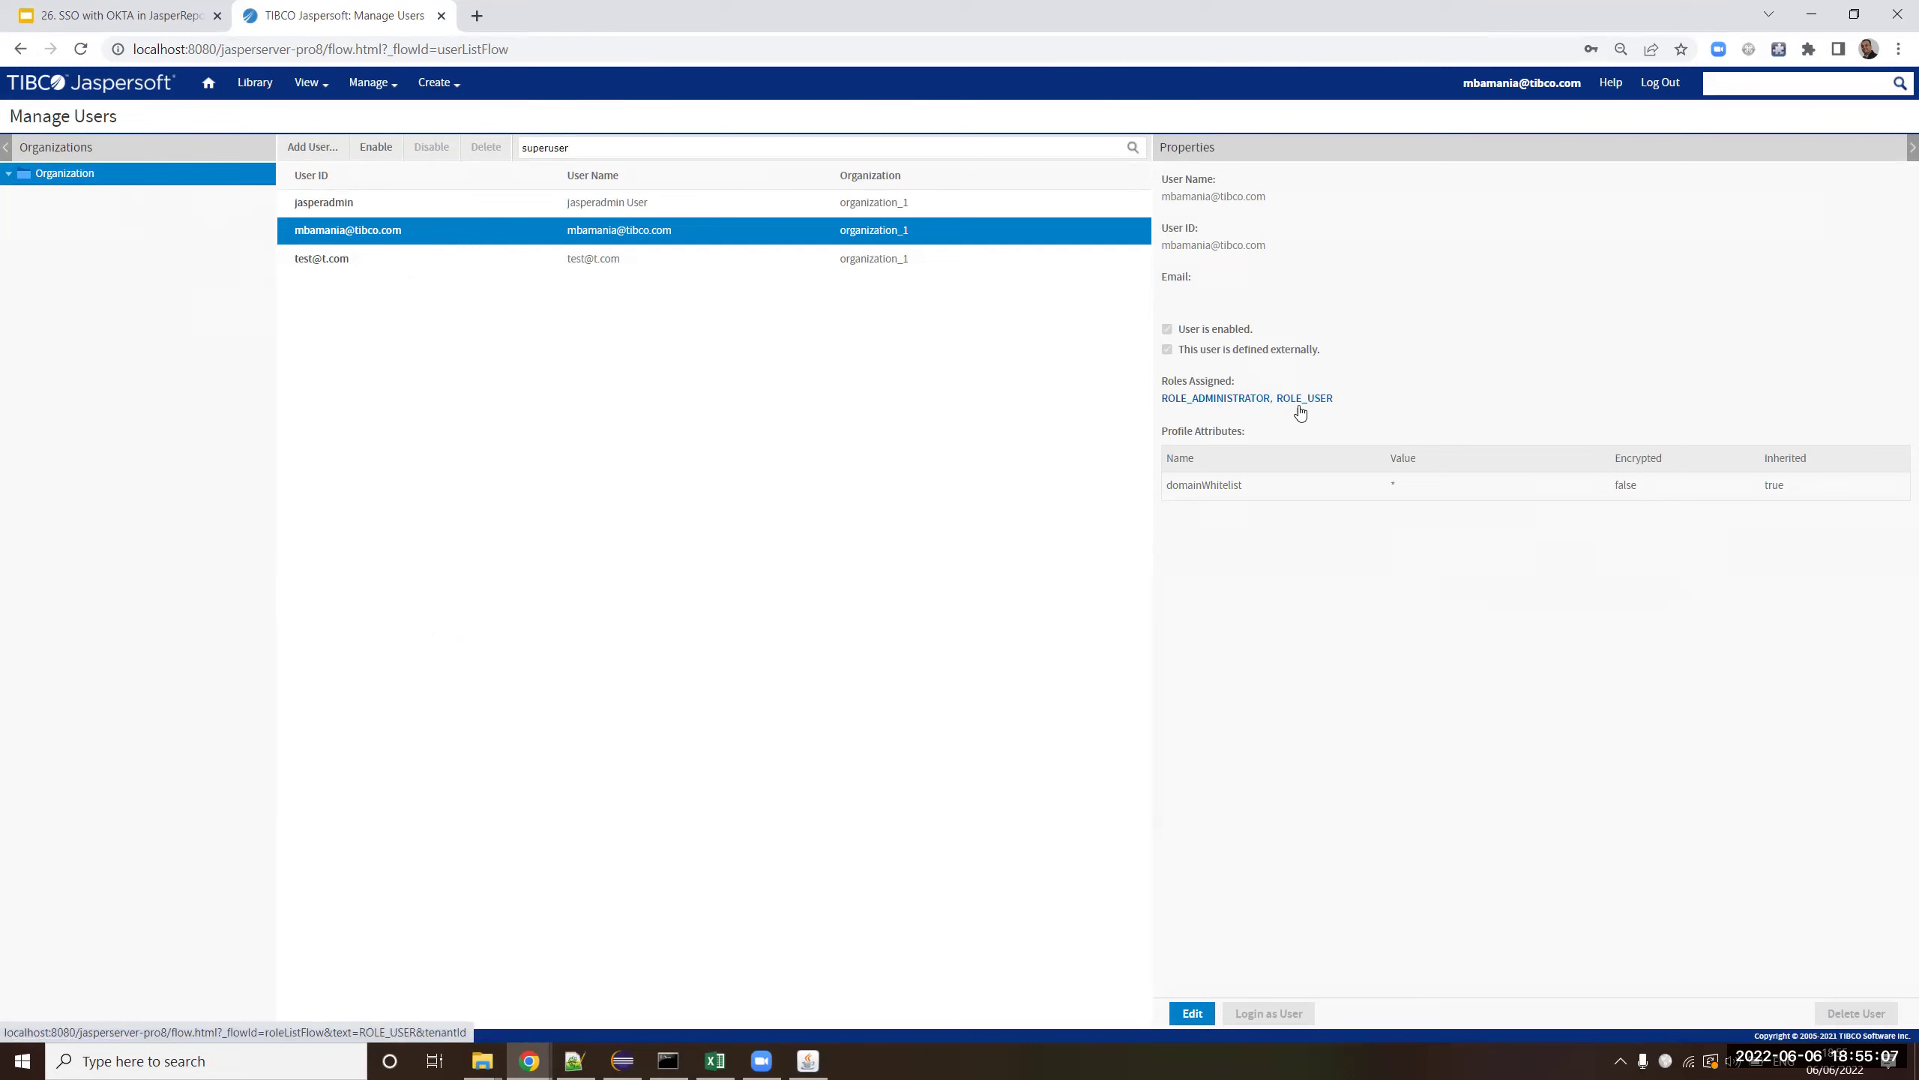
- Delete the external test user with only ROLE_USER from the organization's user list
{"action": "left_click", "coordinate": [414, 265]}
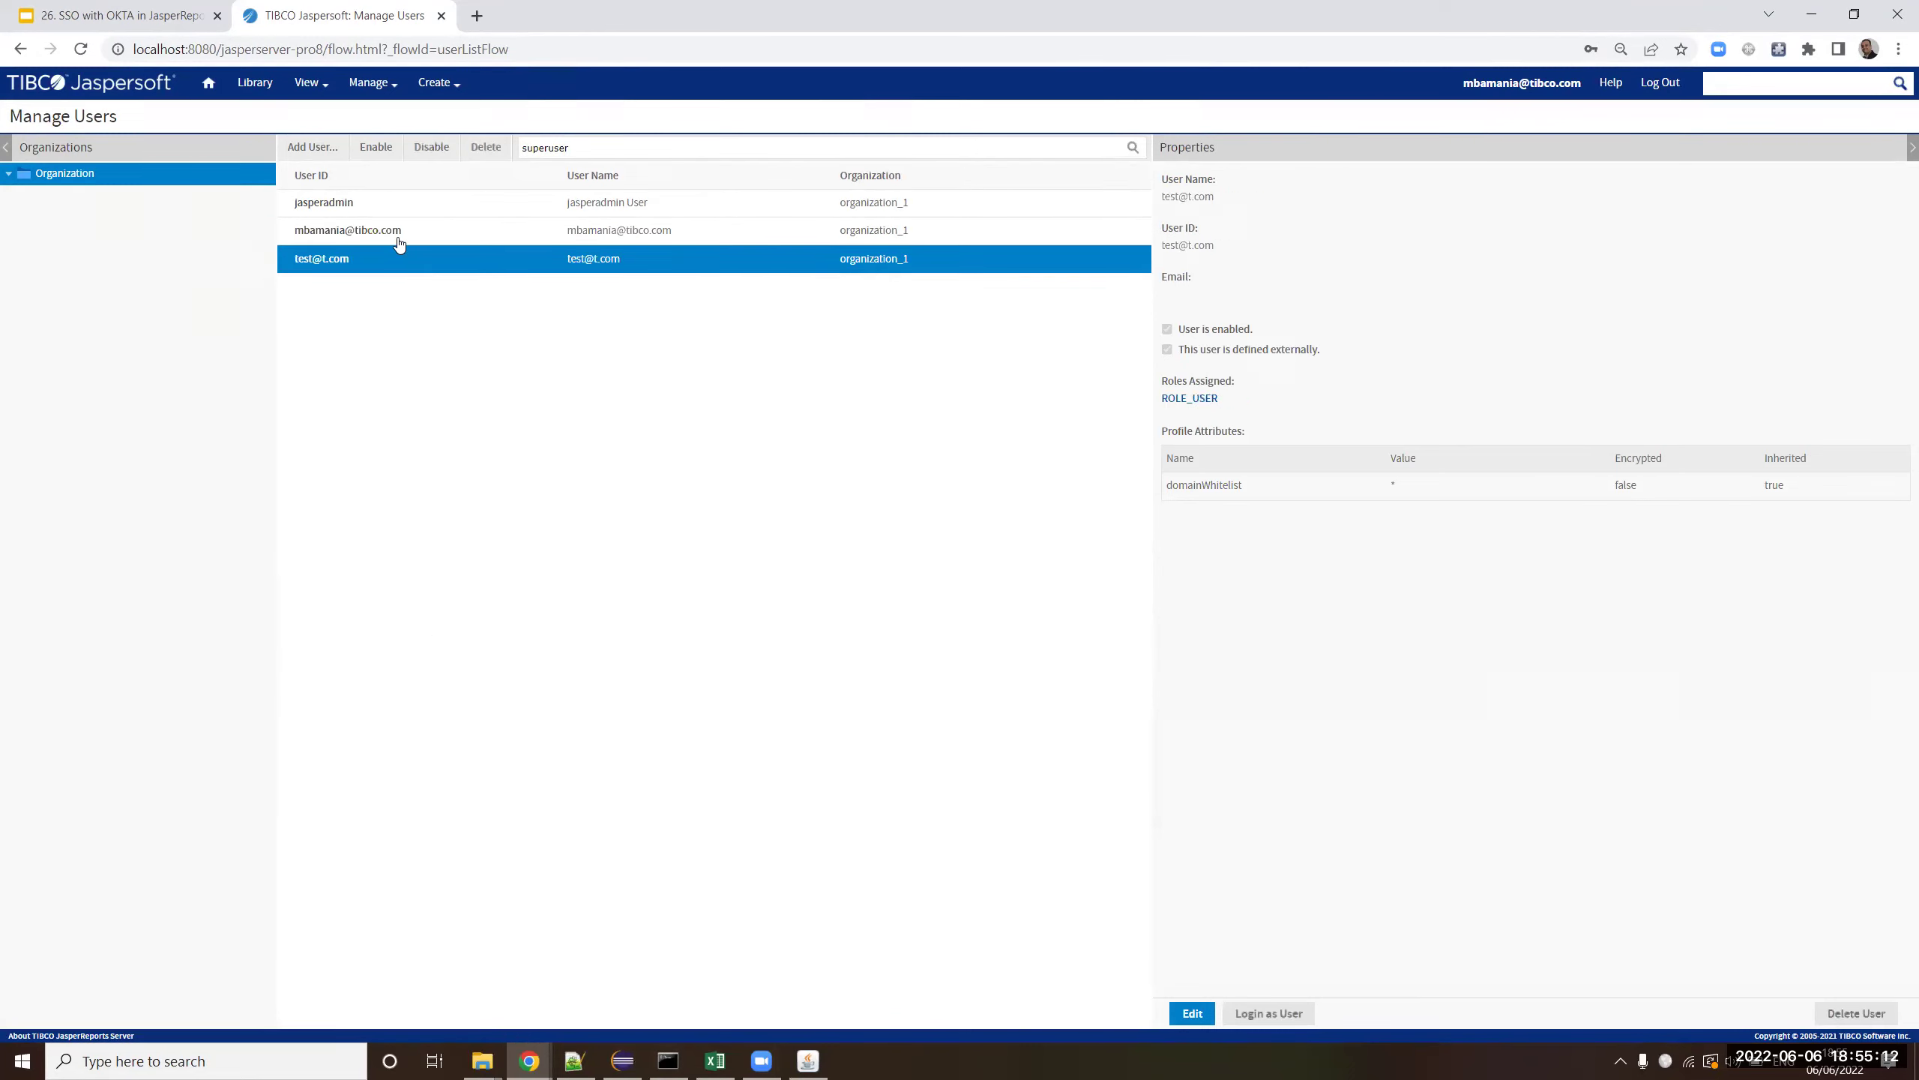
{"action": "left_click", "coordinate": [479, 148]}
{"action": "left_click", "coordinate": [834, 605]}
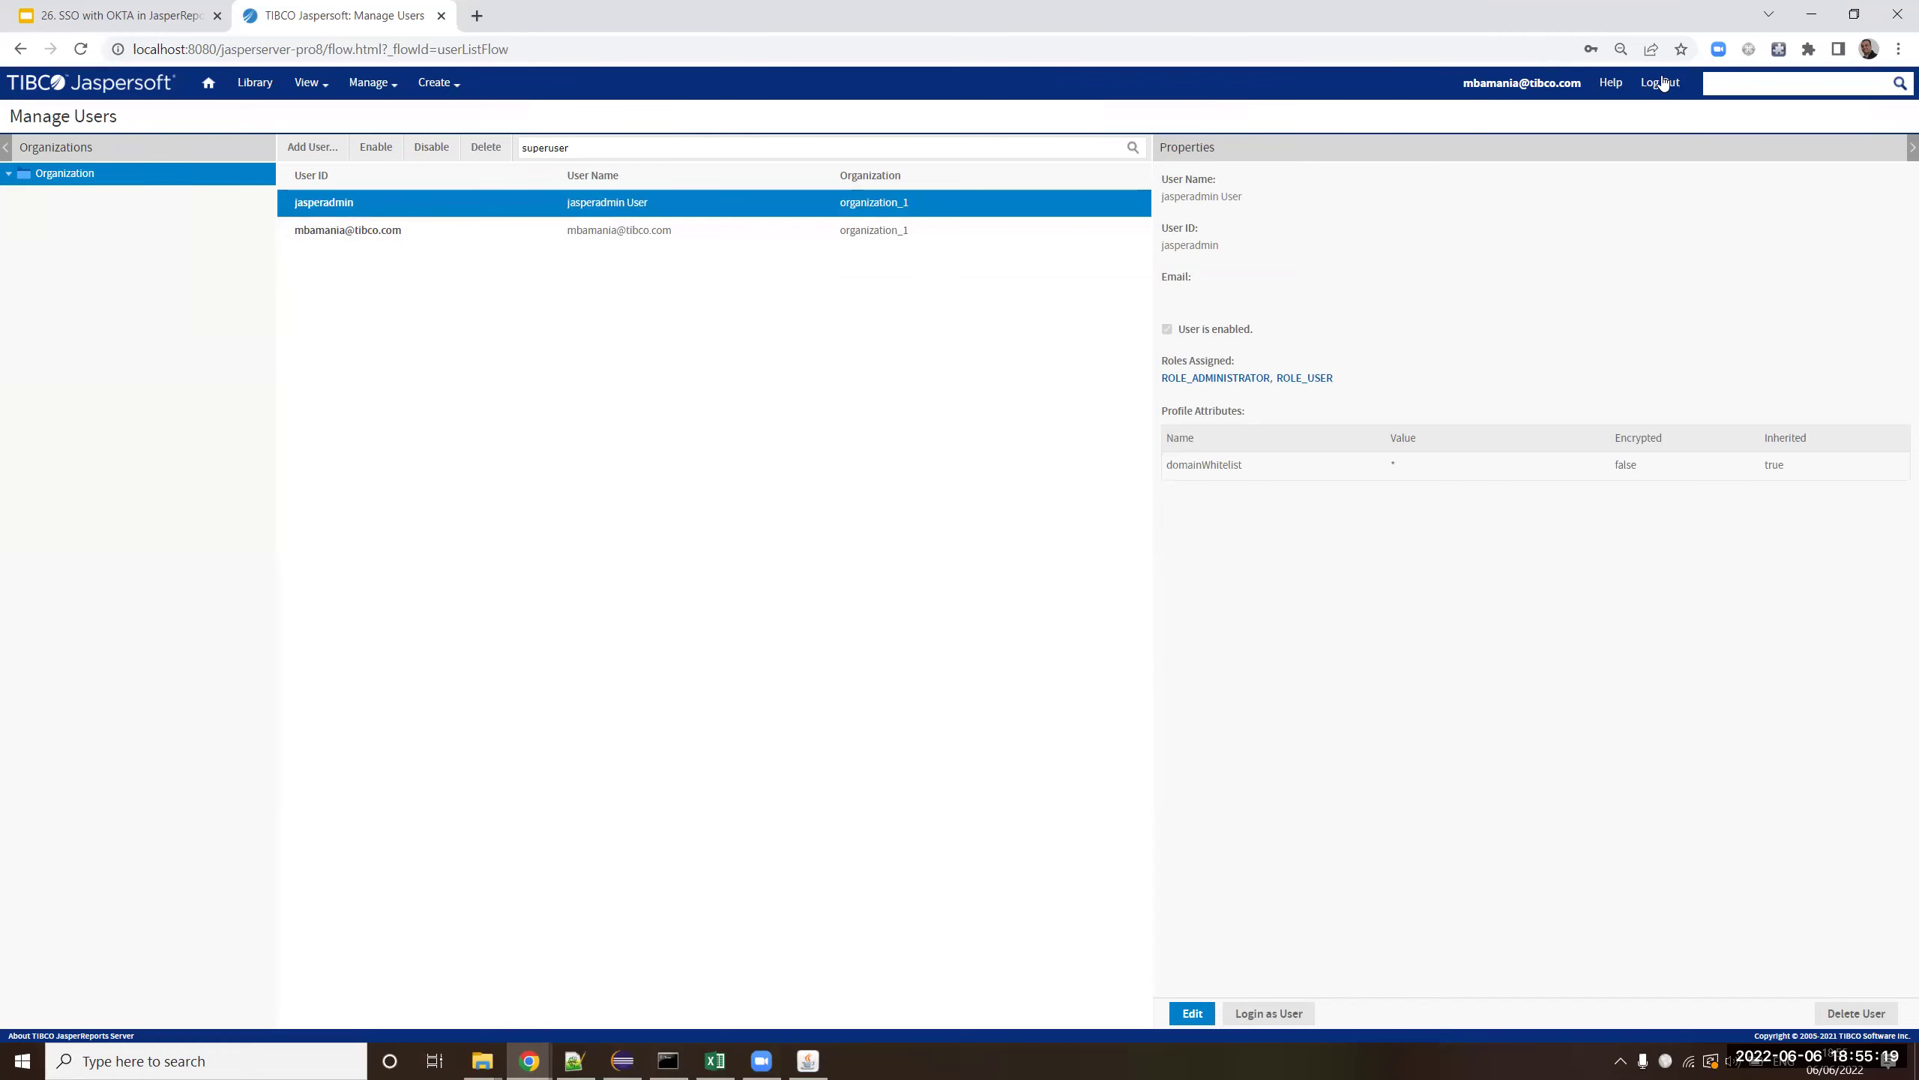
- Load the Okta admin console at dev-2783300-admin.okta.com in a new browser tab
{"action": "left_click", "coordinate": [477, 18]}
{"action": "type", "text": "dev"}
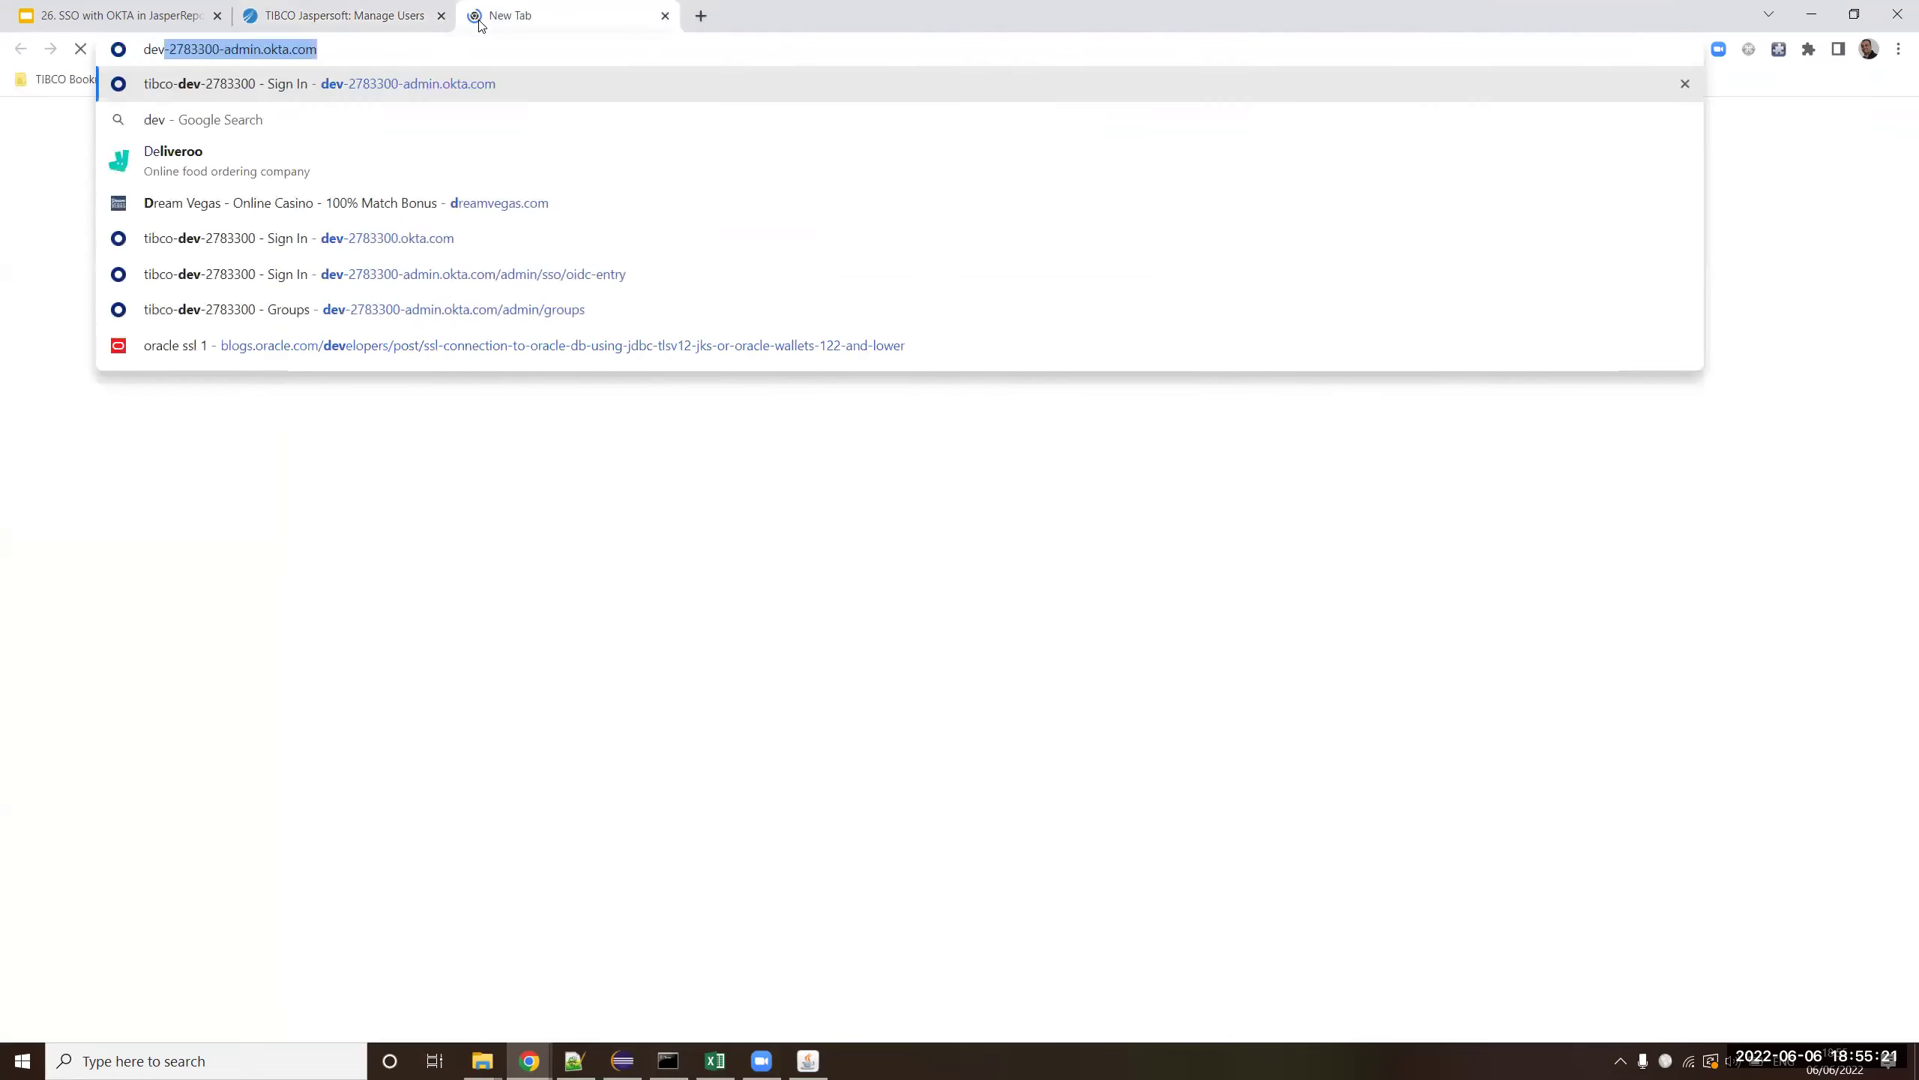
{"action": "left_click", "coordinate": [434, 85]}
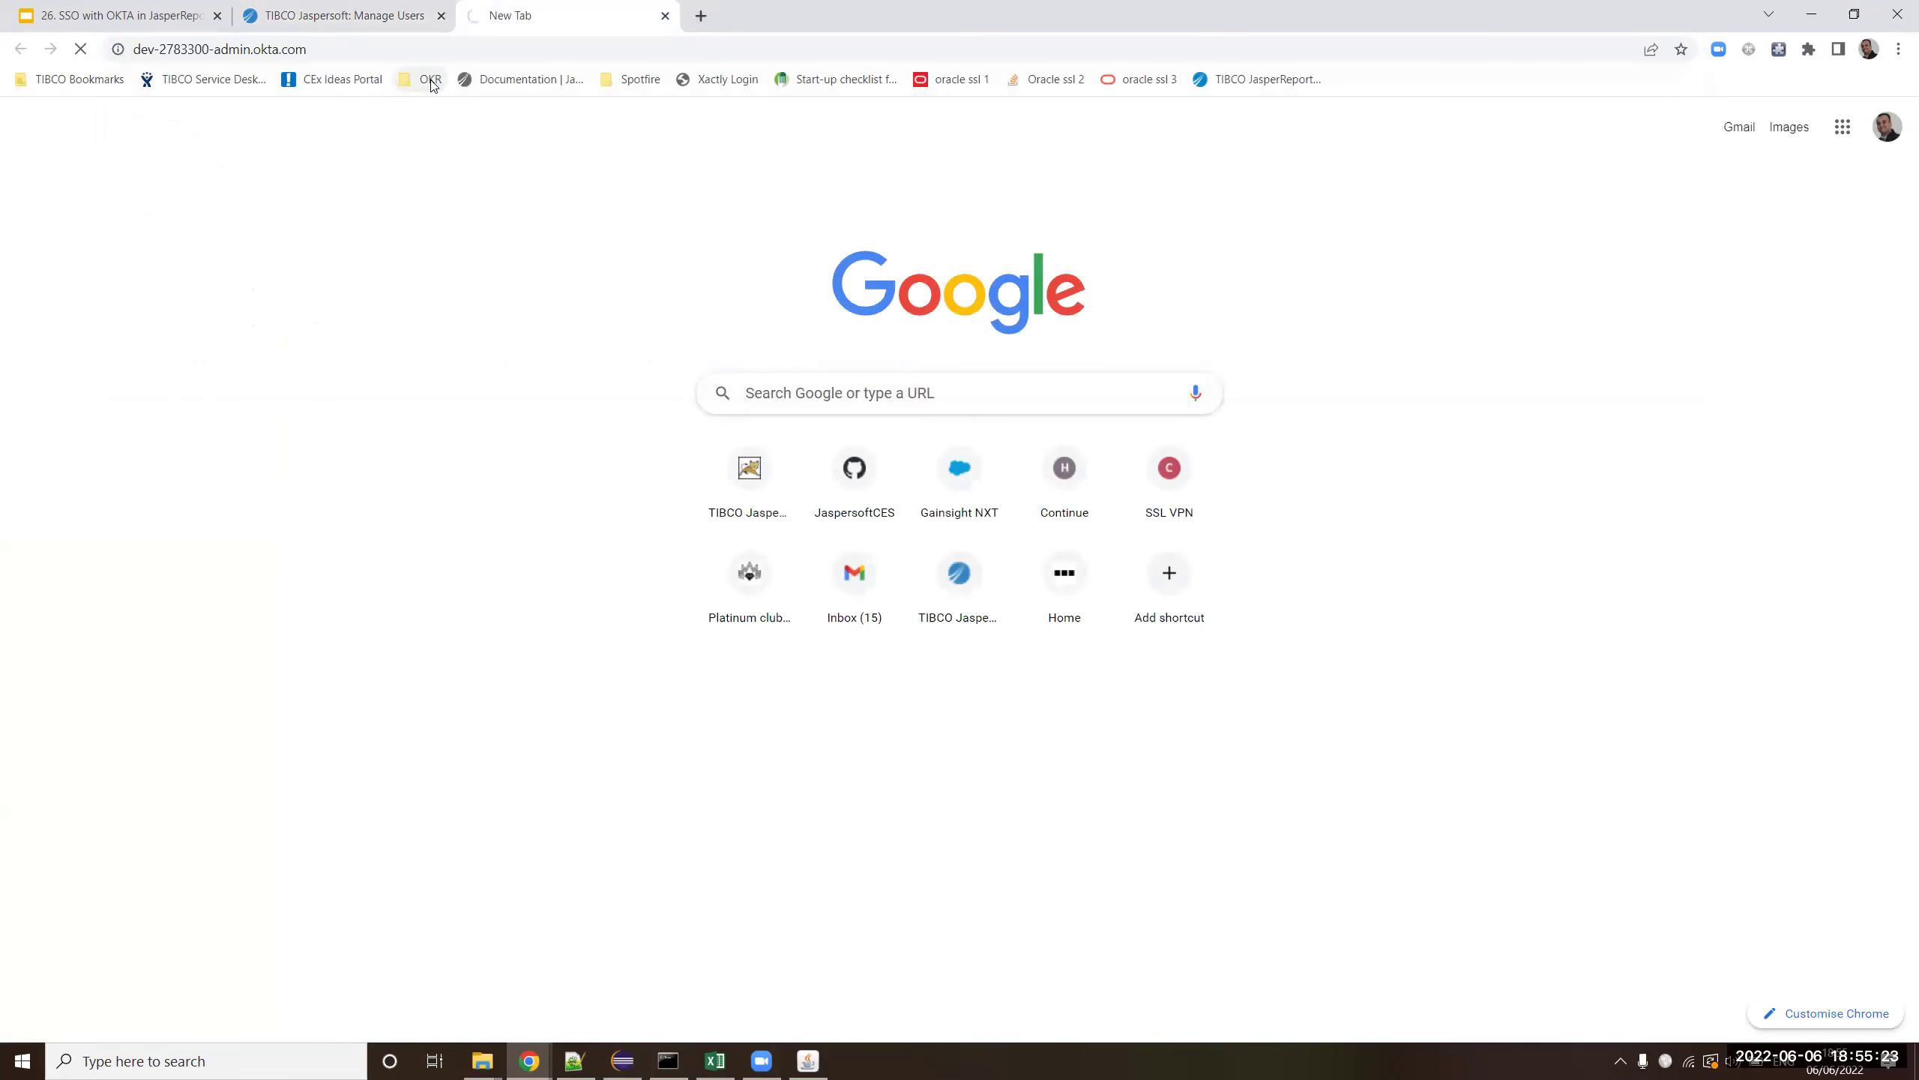
- Log the administrator out of JasperReports Server and sign out of the Okta admin console
{"action": "key", "text": "ctrl+shift+Tab"}
{"action": "left_click", "coordinate": [1659, 83]}
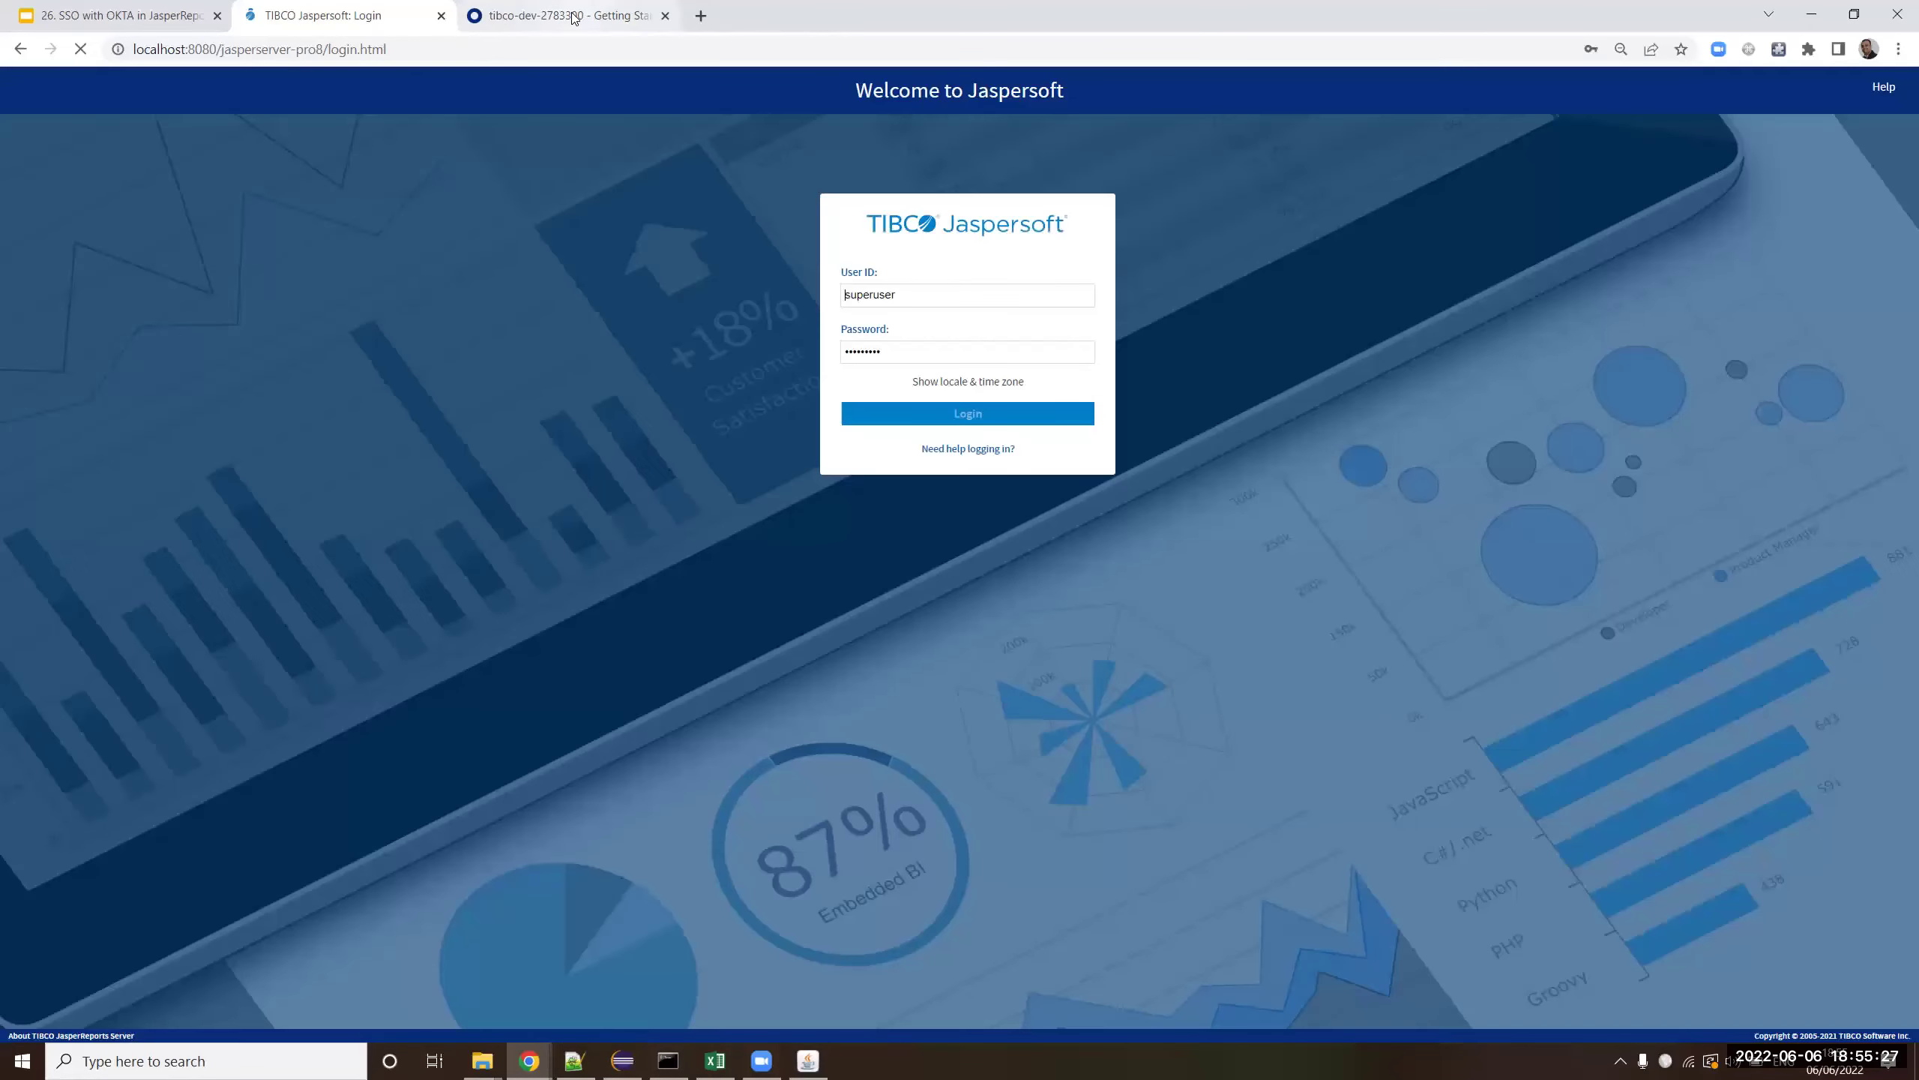
{"action": "left_click", "coordinate": [574, 17]}
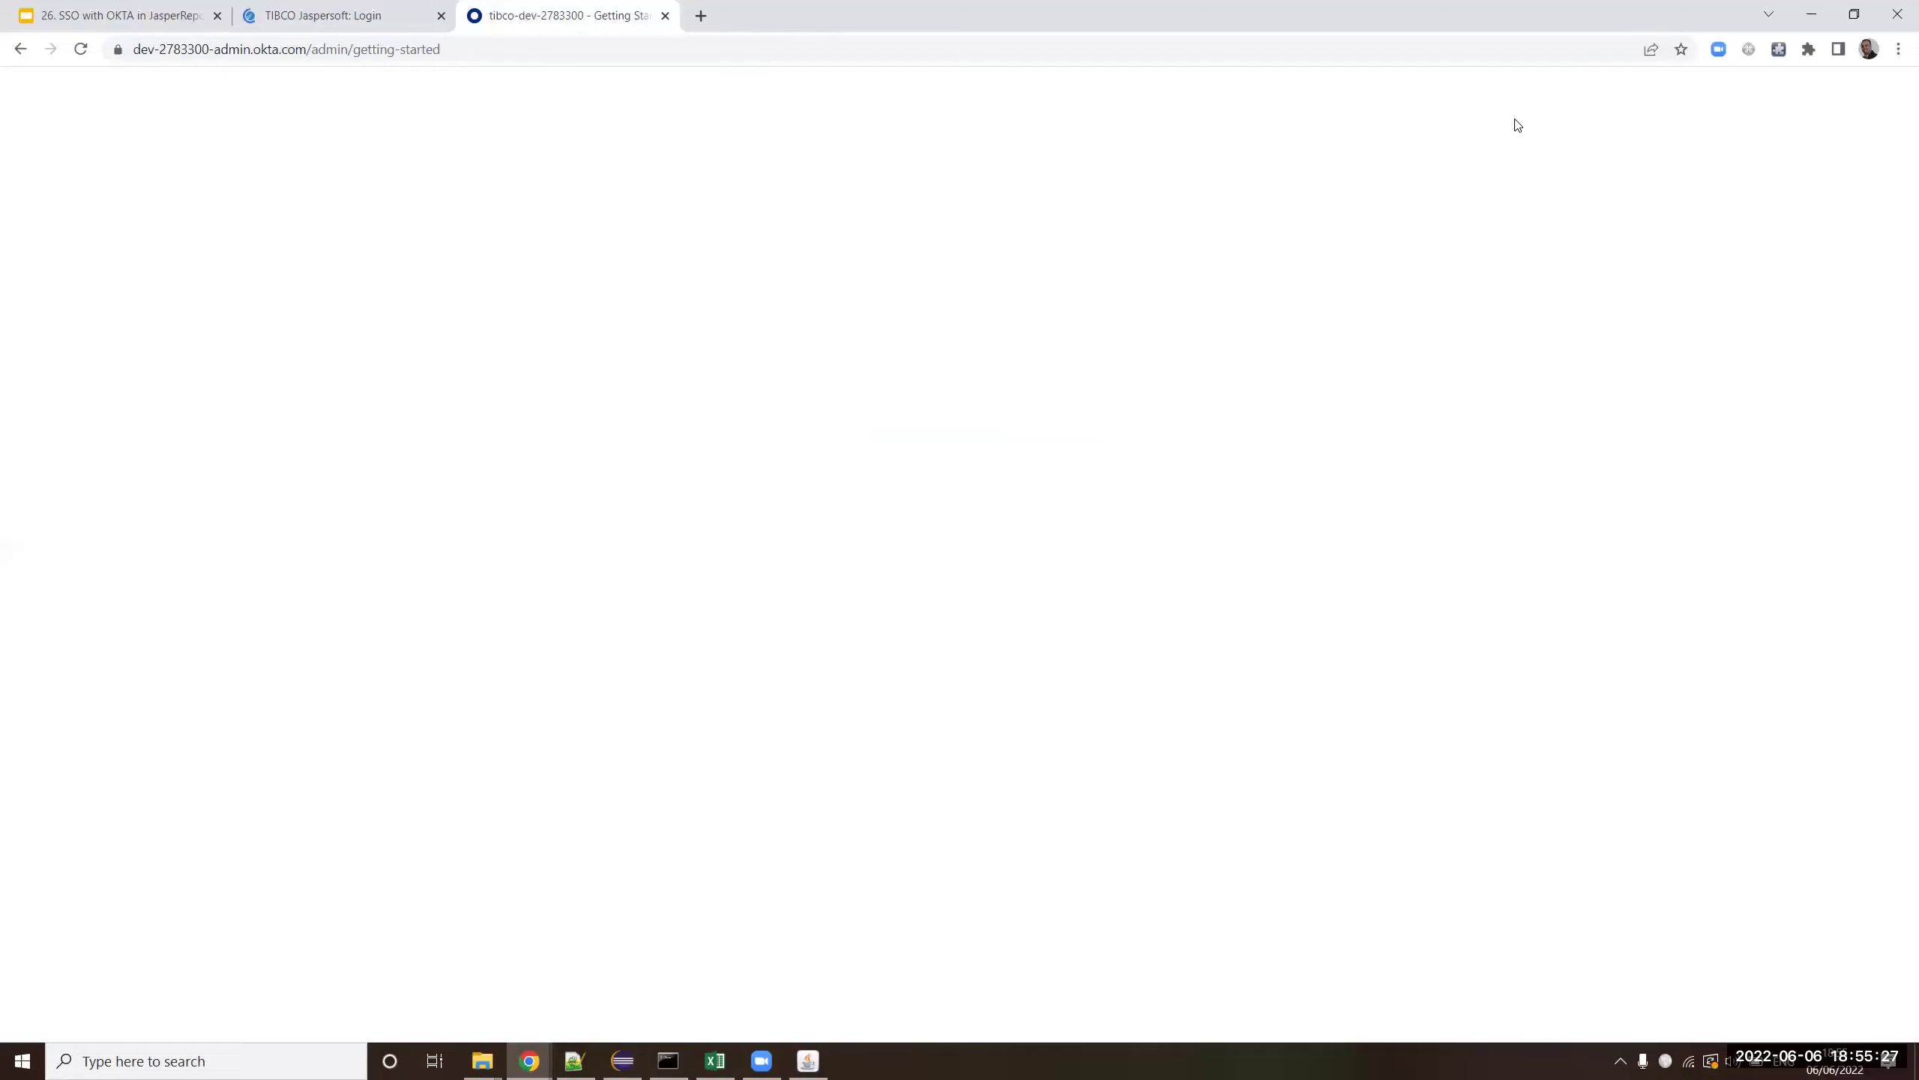
{"action": "left_click", "coordinate": [1481, 98]}
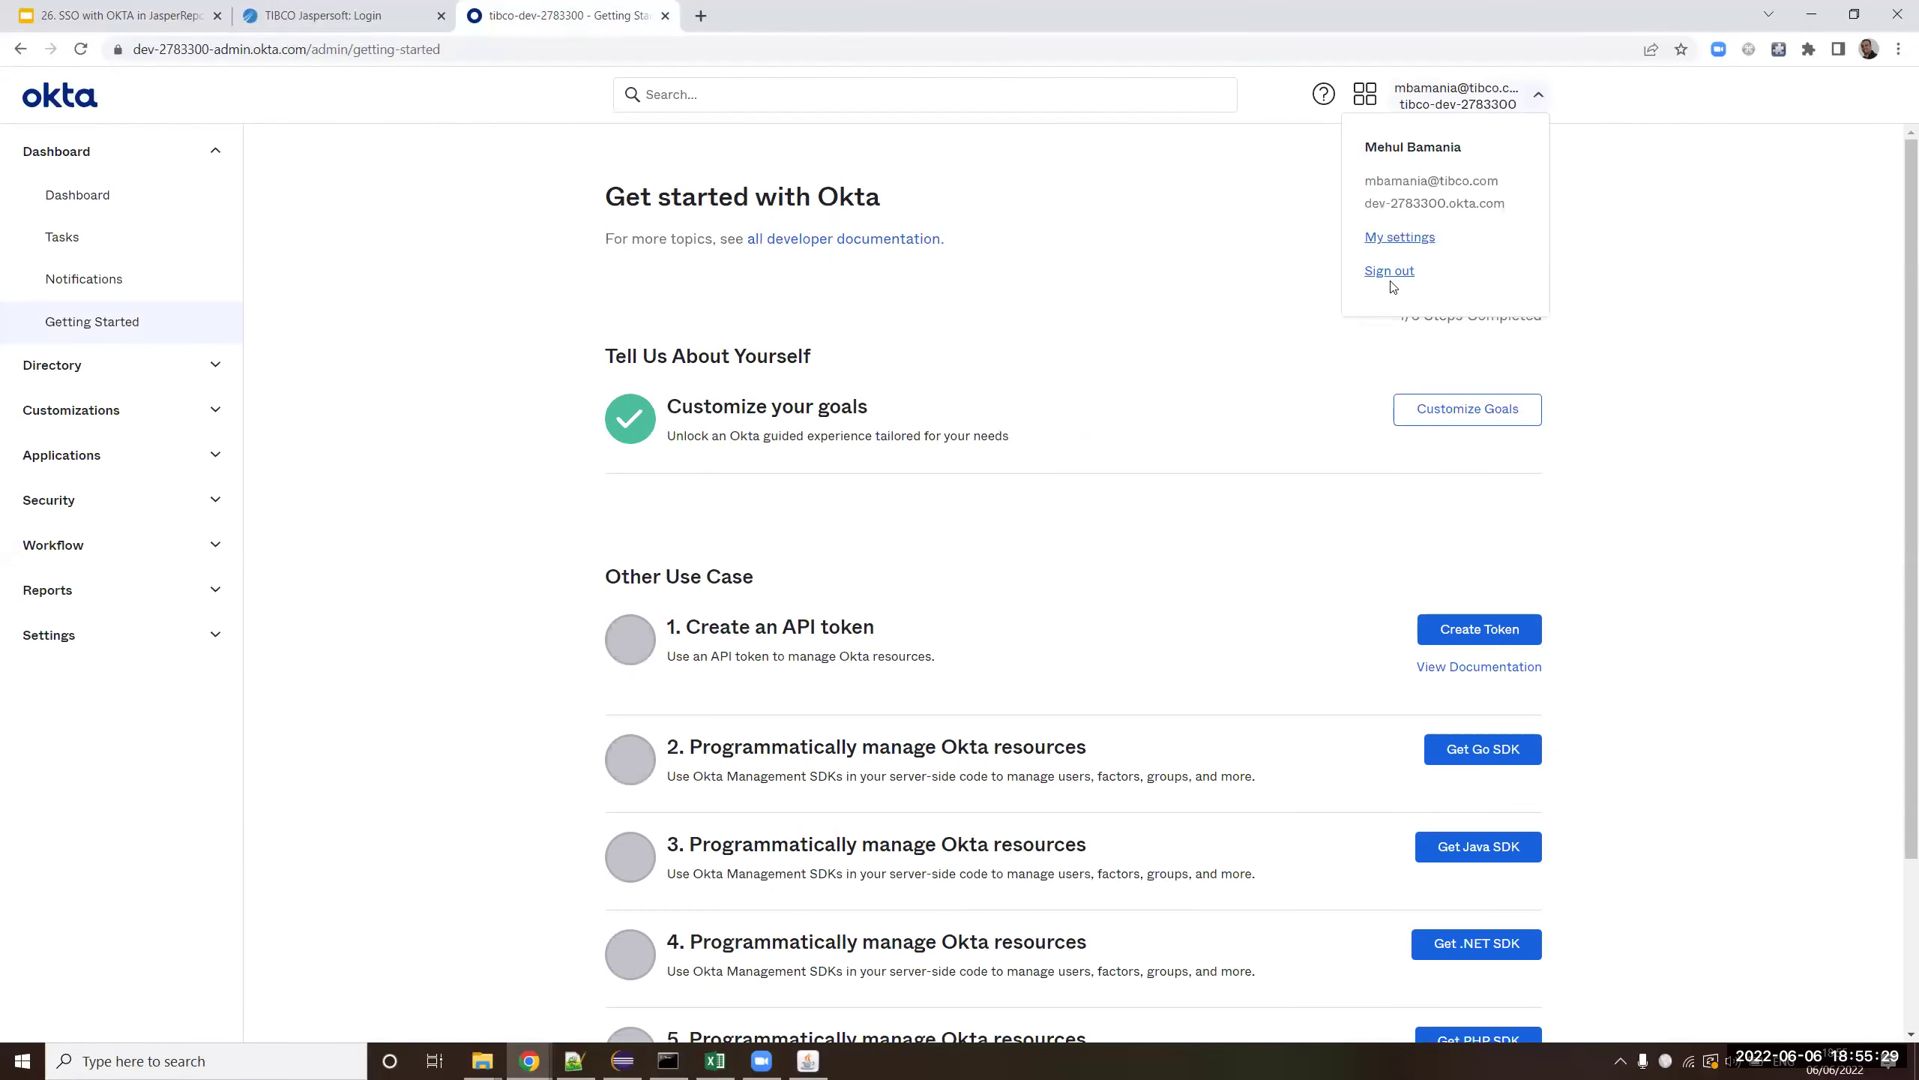
{"action": "left_click", "coordinate": [1389, 271]}
- Remove login.html from the JasperReports Server address and load localhost:8080/jasperserver-pro8 for another Okta login
{"action": "left_click", "coordinate": [378, 16]}
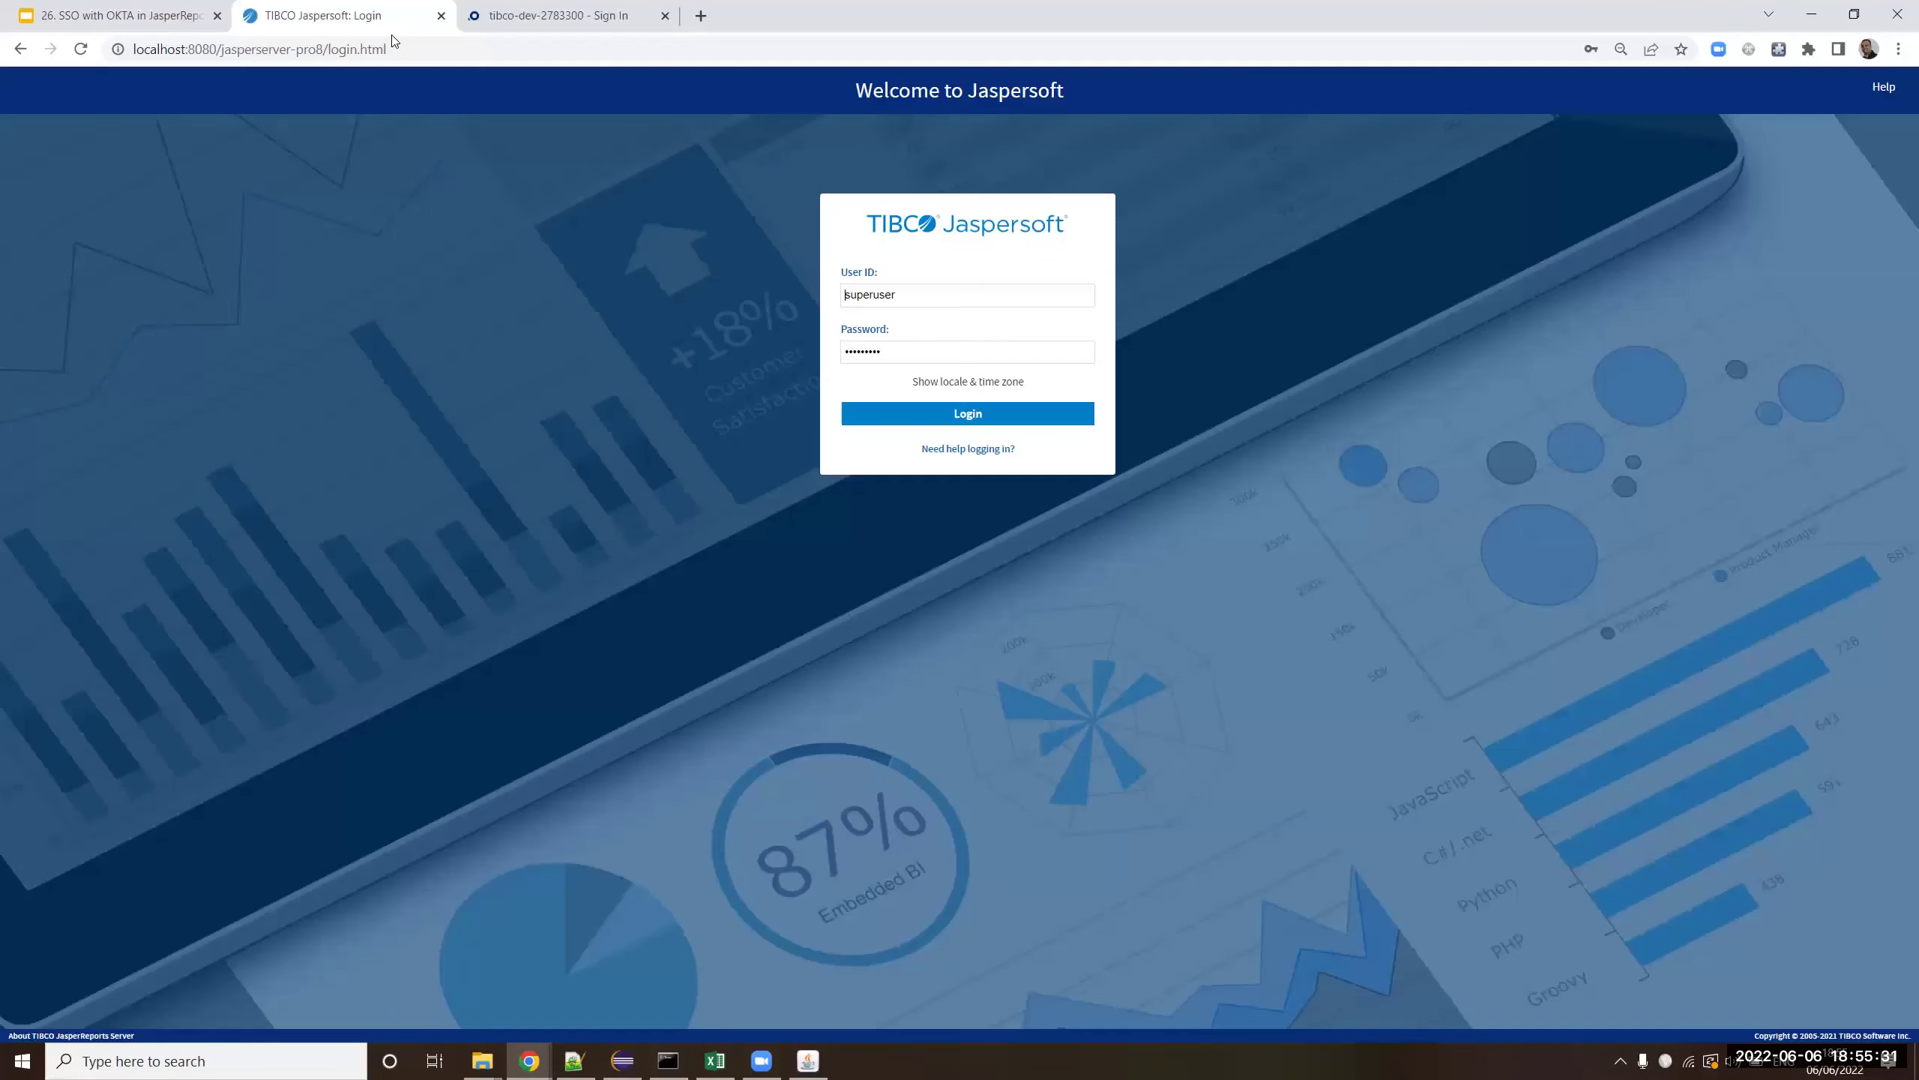
{"action": "left_click_drag", "start_coordinate": [329, 50], "coordinate": [531, 52]}
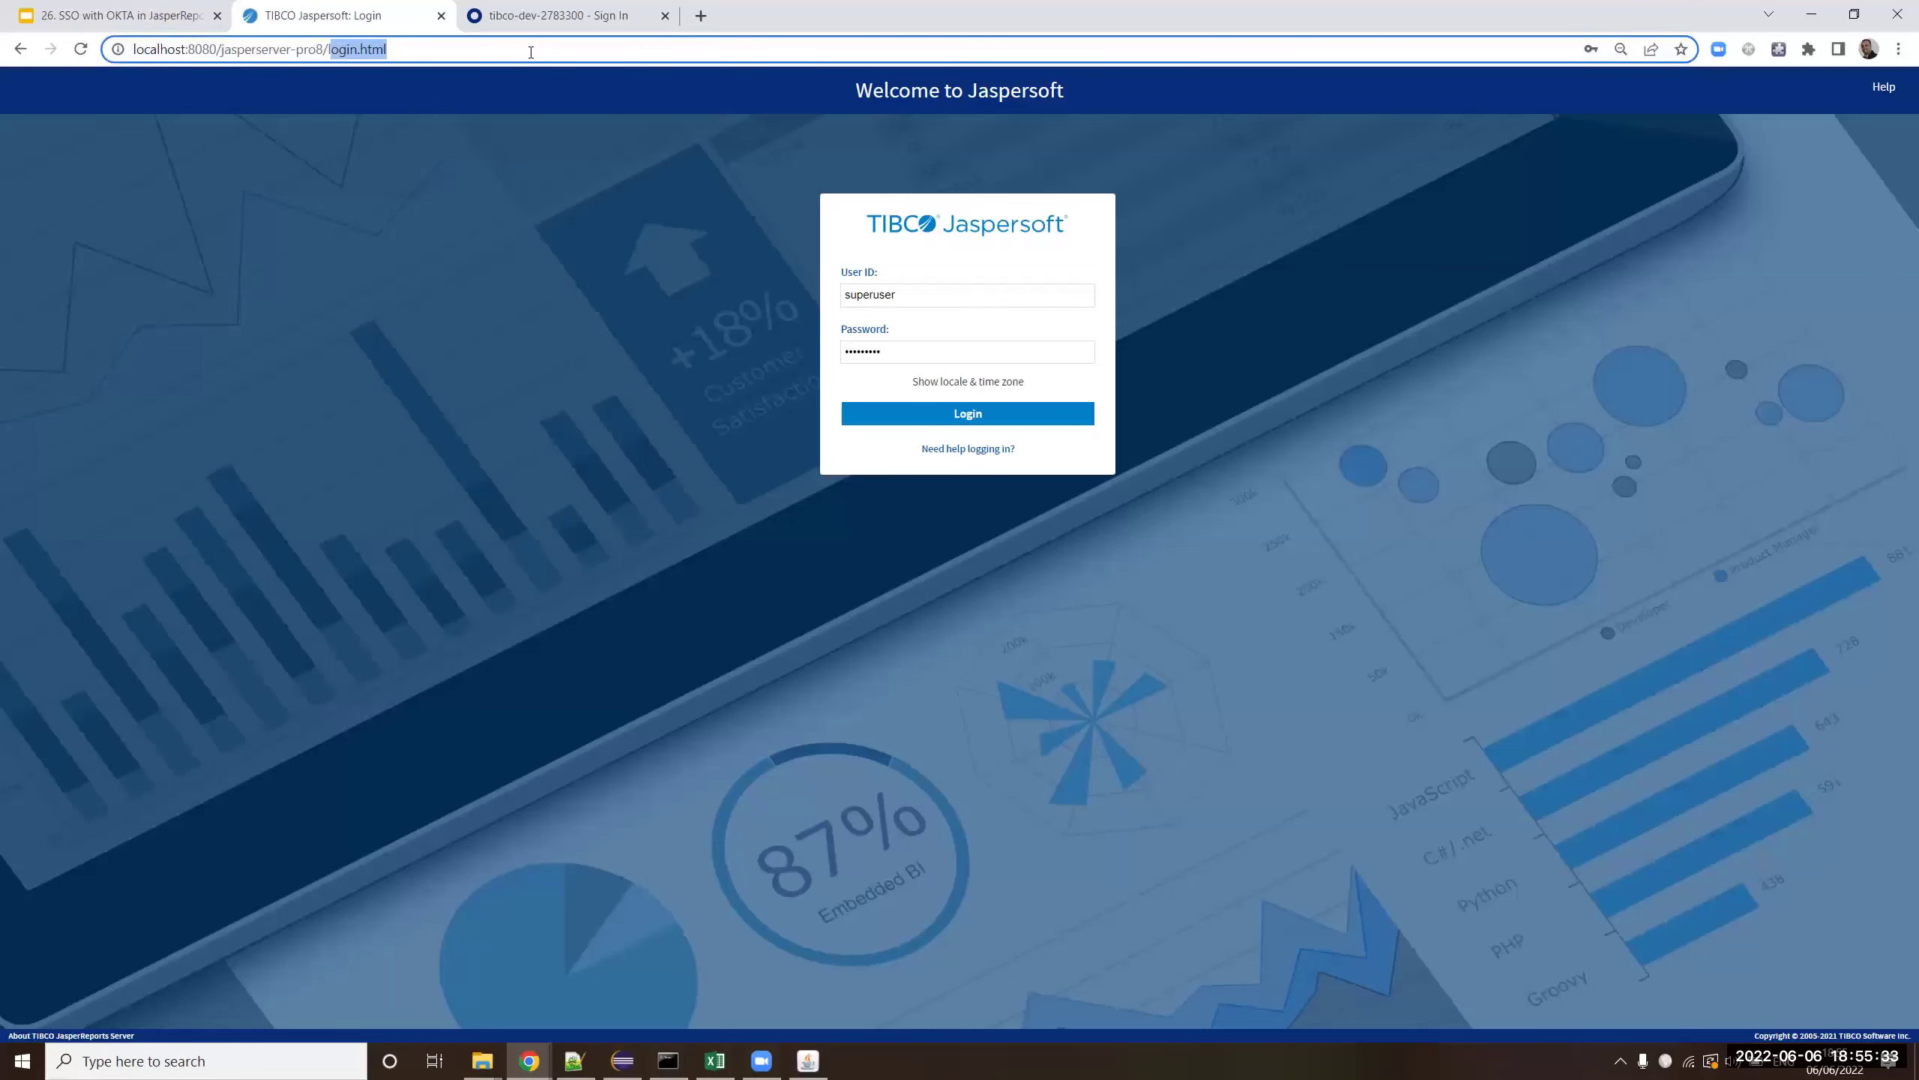
{"action": "key", "text": "BackSpace"}
{"action": "key", "text": "Return"}
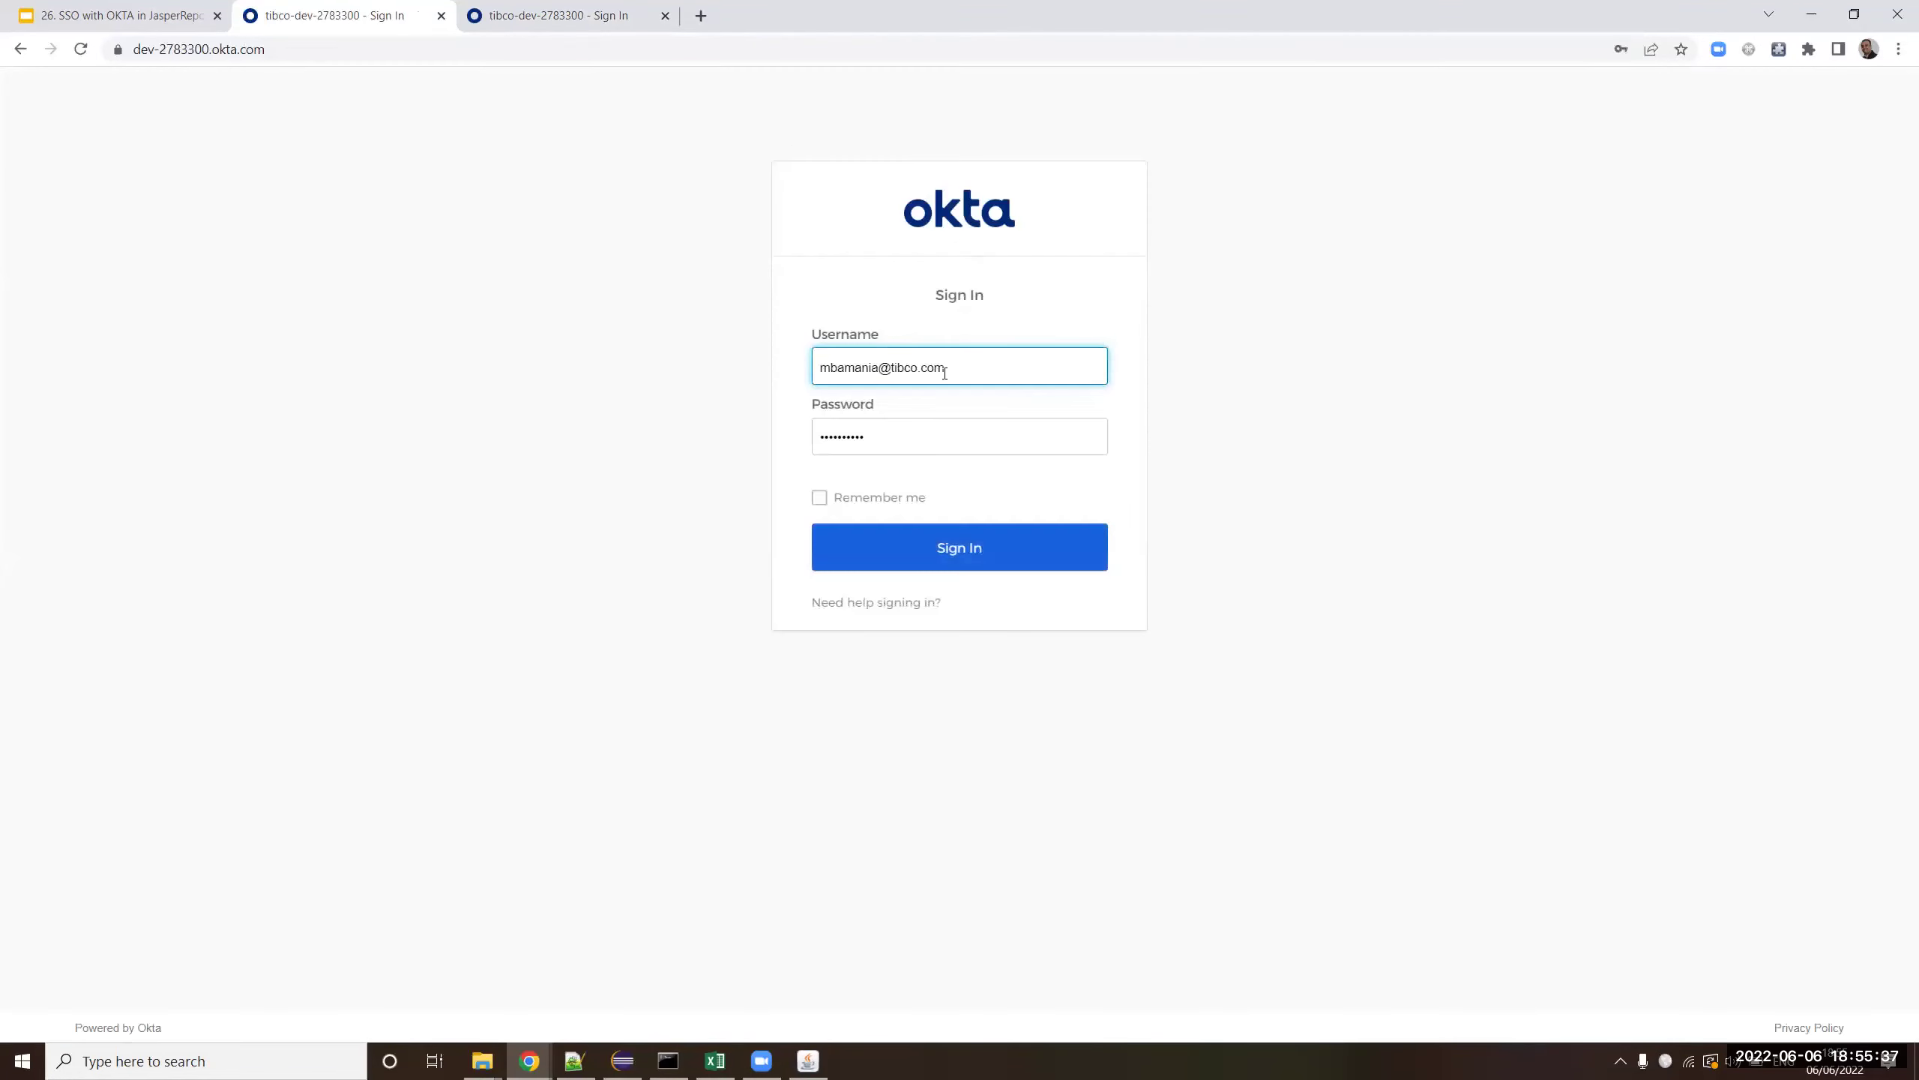
- Sign in through Okta with the test user's saved username and password and check the menus available to that user
{"action": "key", "text": "ctrl+a"}
{"action": "type", "text": "m"}
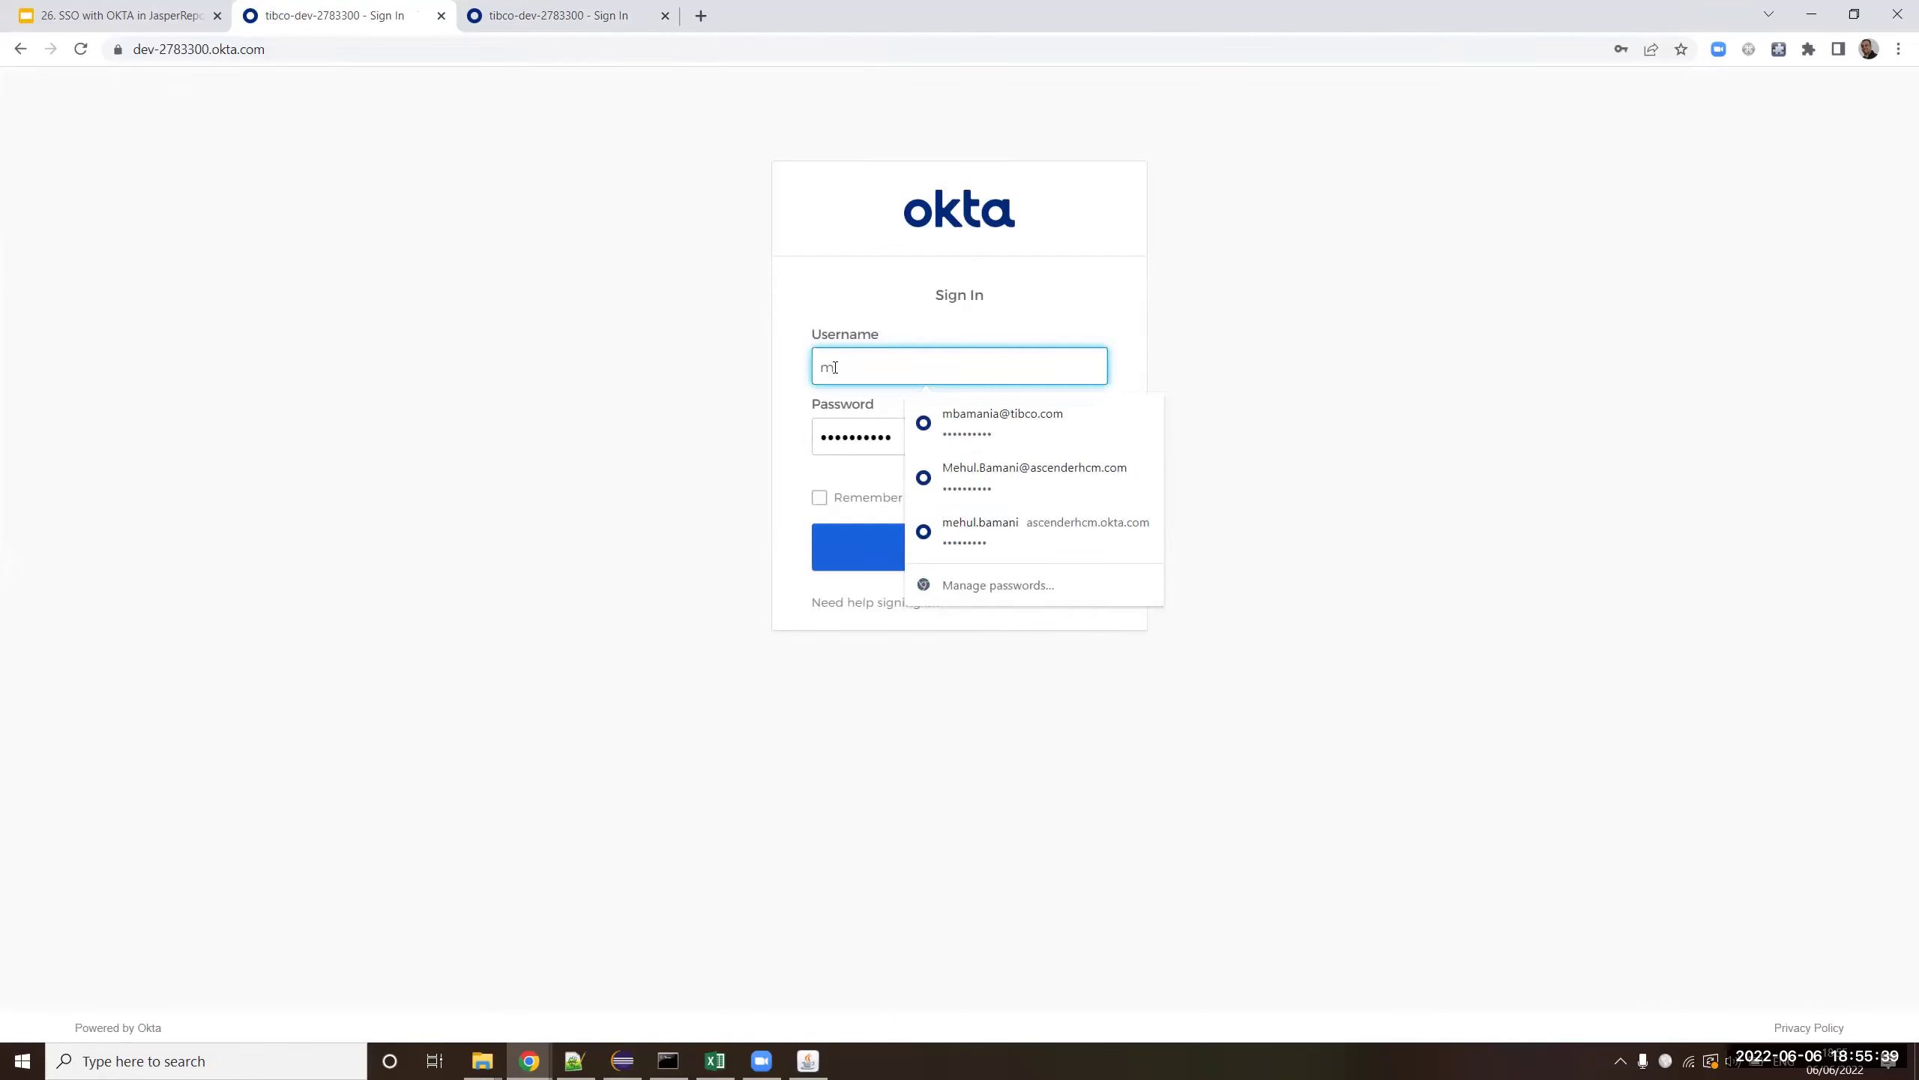
{"action": "key", "text": "BackSpace"}
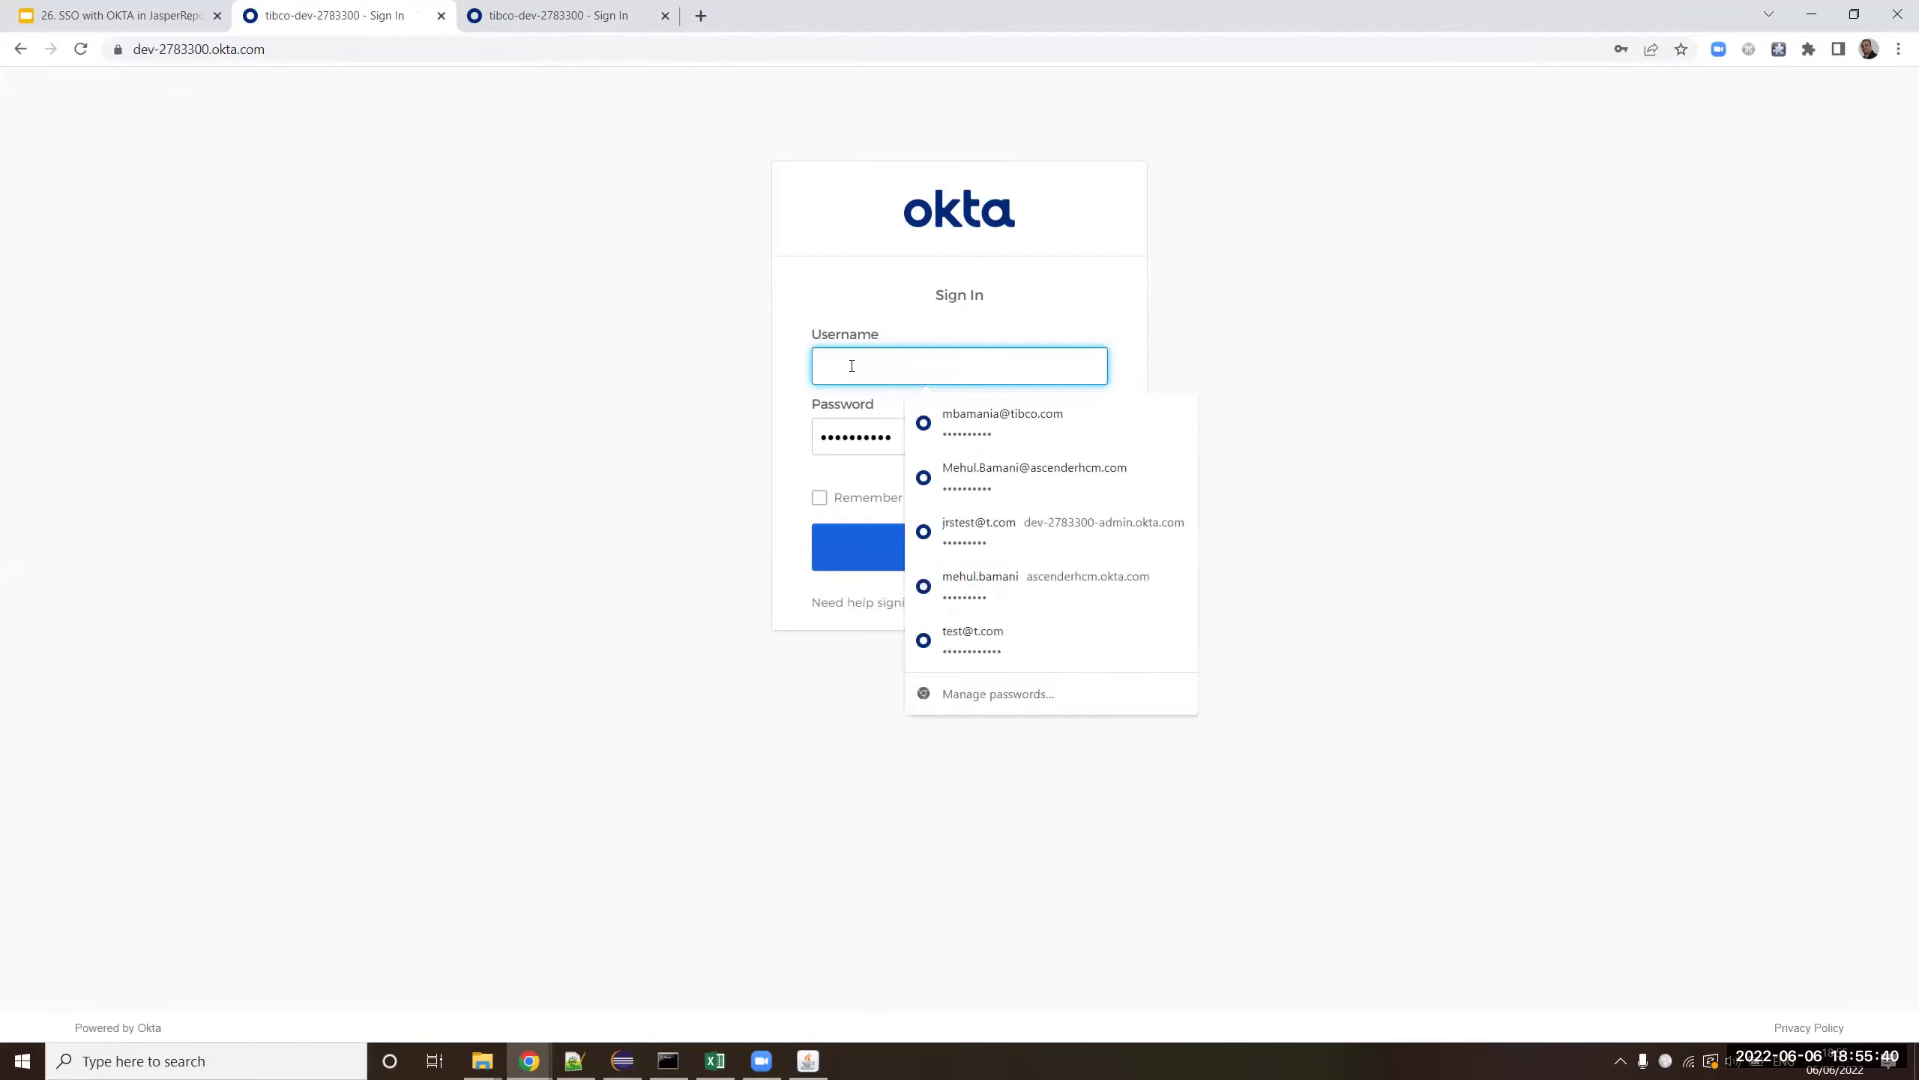
{"action": "left_click", "coordinate": [976, 642]}
{"action": "left_click", "coordinate": [967, 542]}
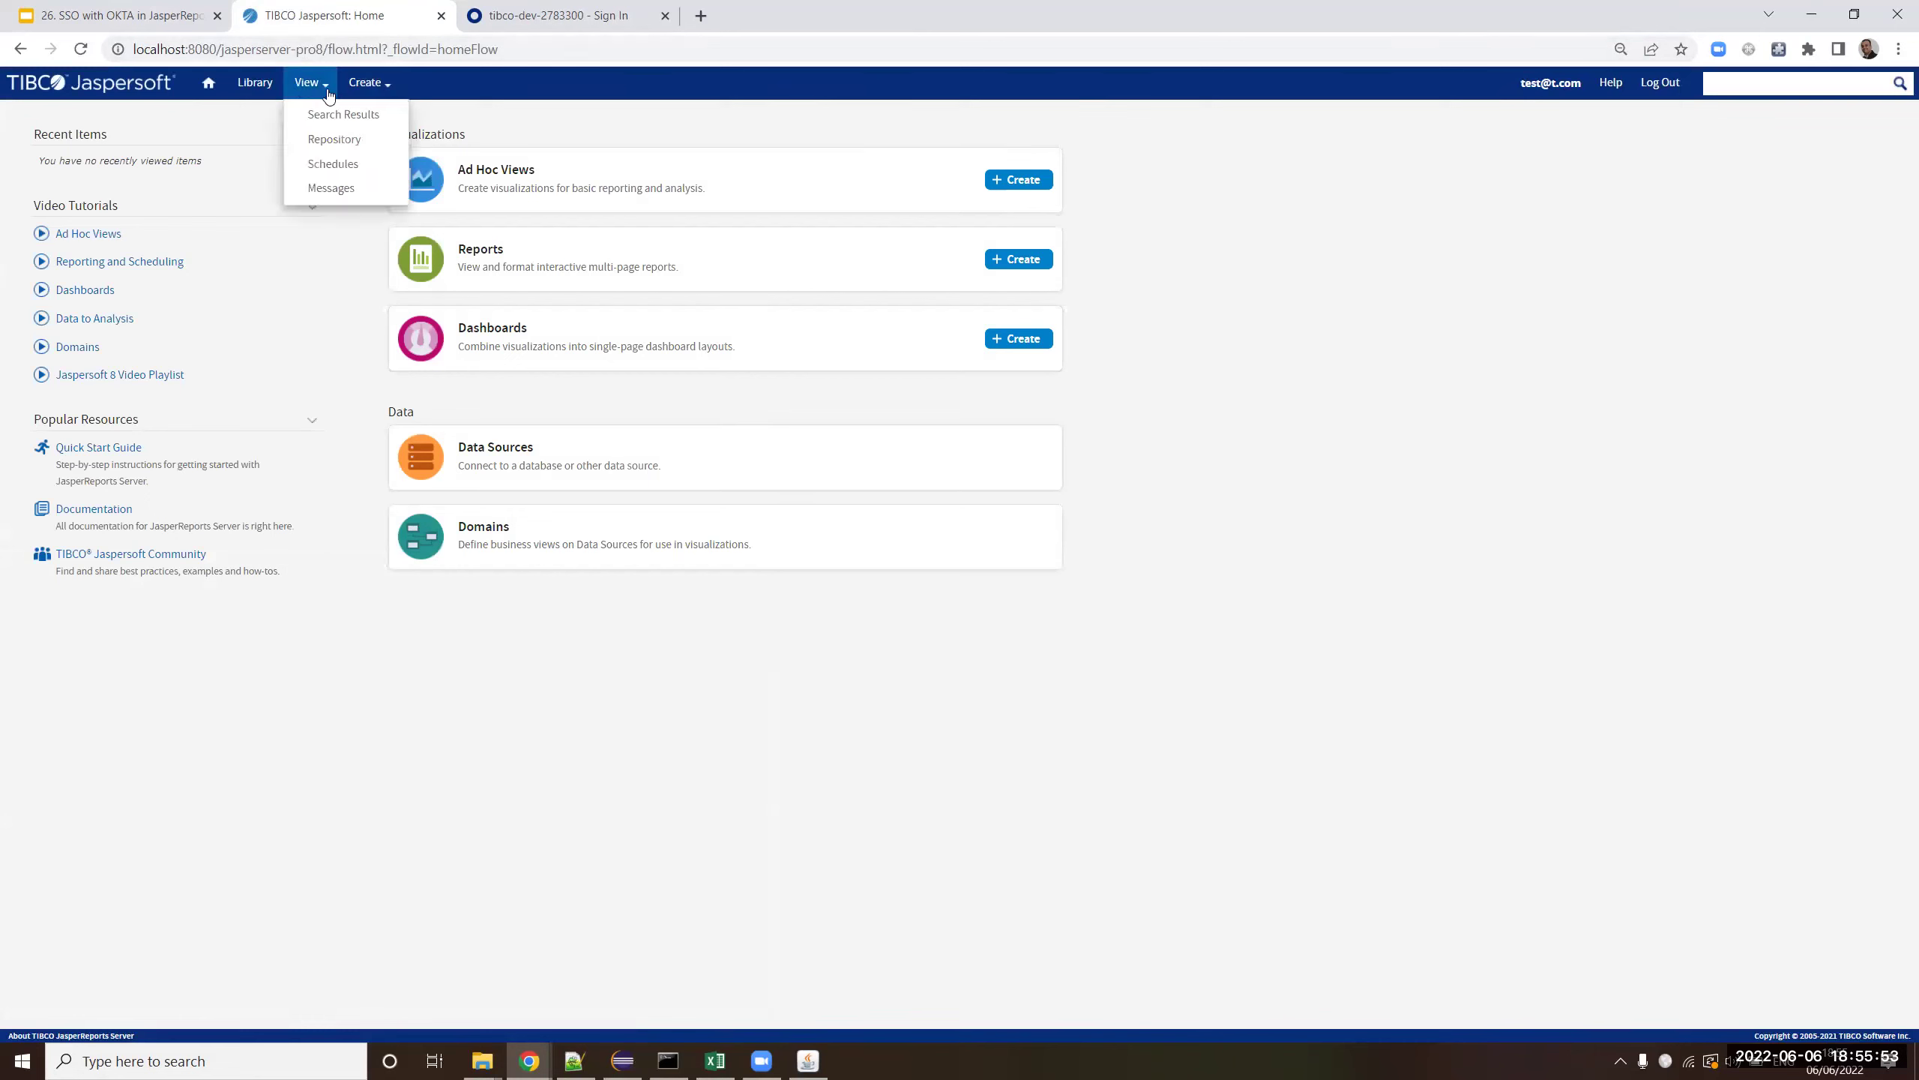
{"action": "mouse_move", "coordinate": [324, 89]}
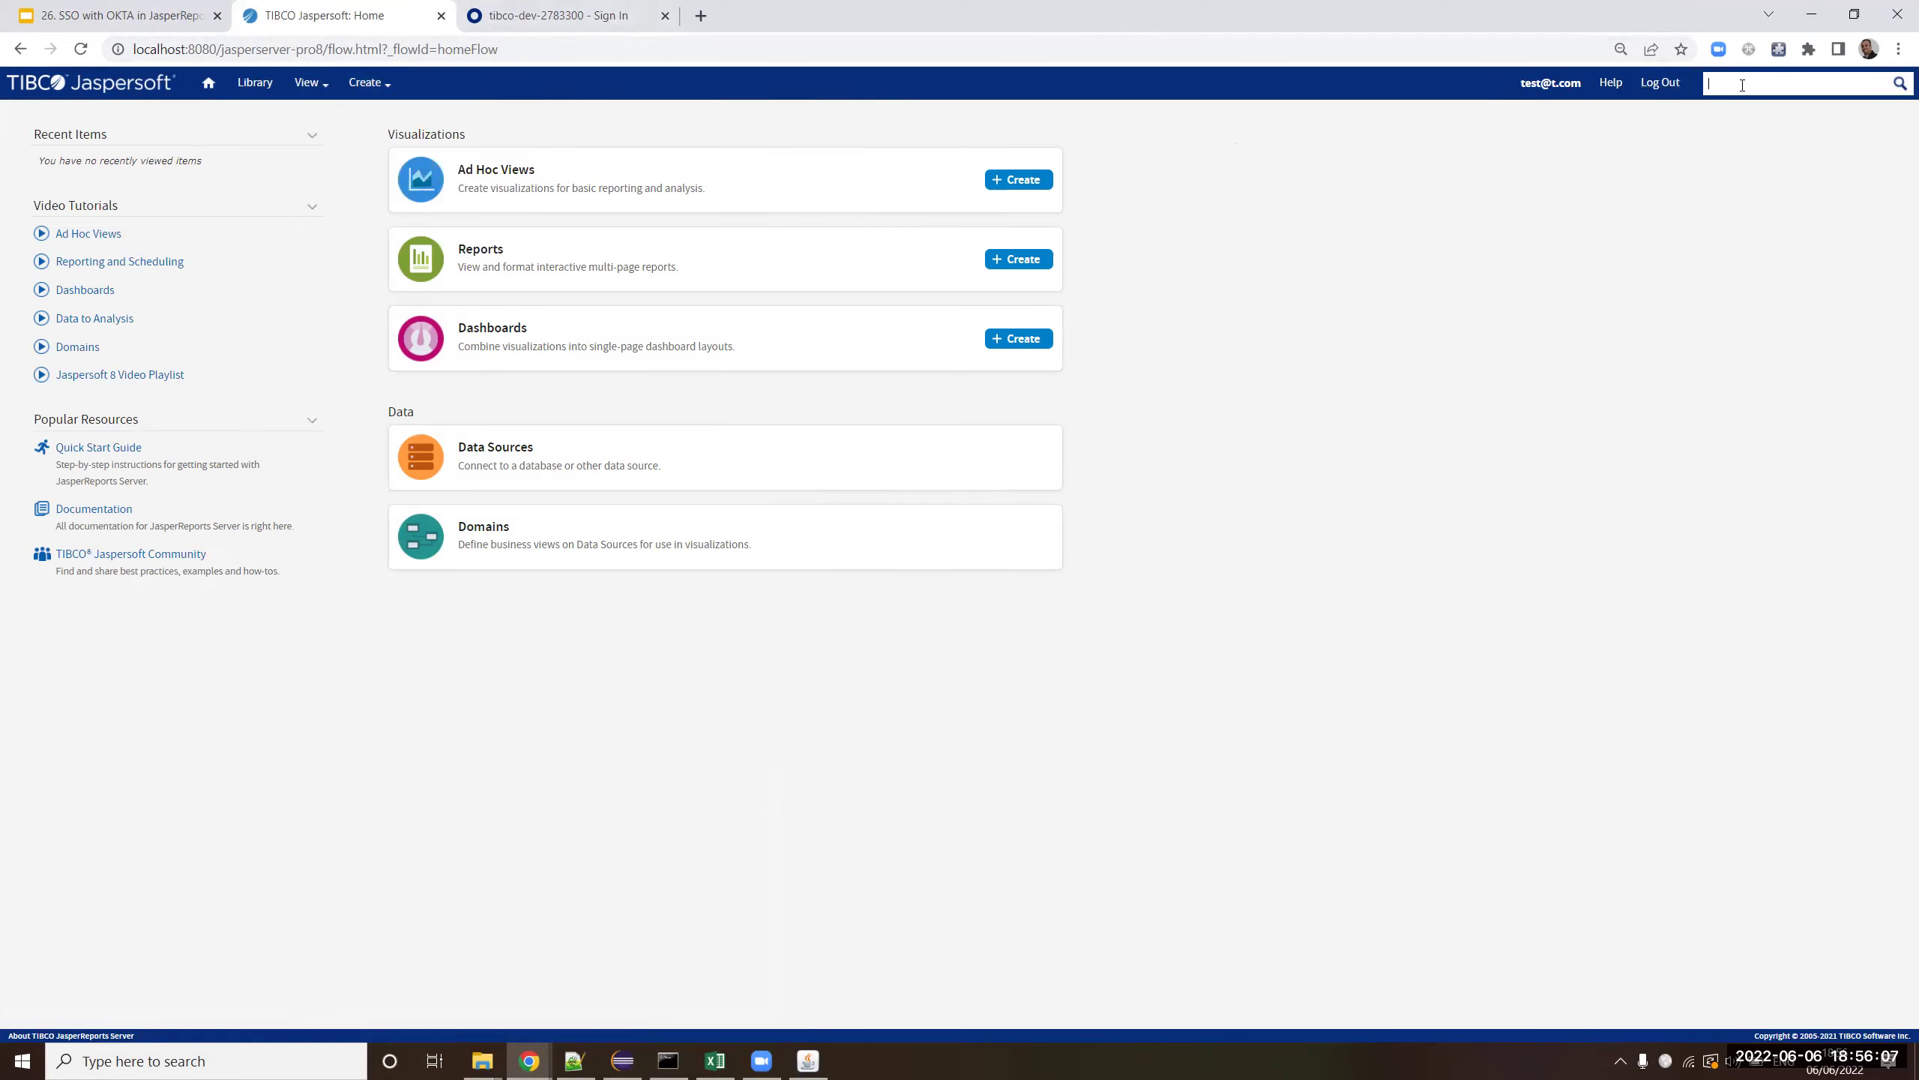
- Sign in to Okta in the other tab with the prefilled administrator credentials
{"action": "left_click", "coordinate": [589, 15]}
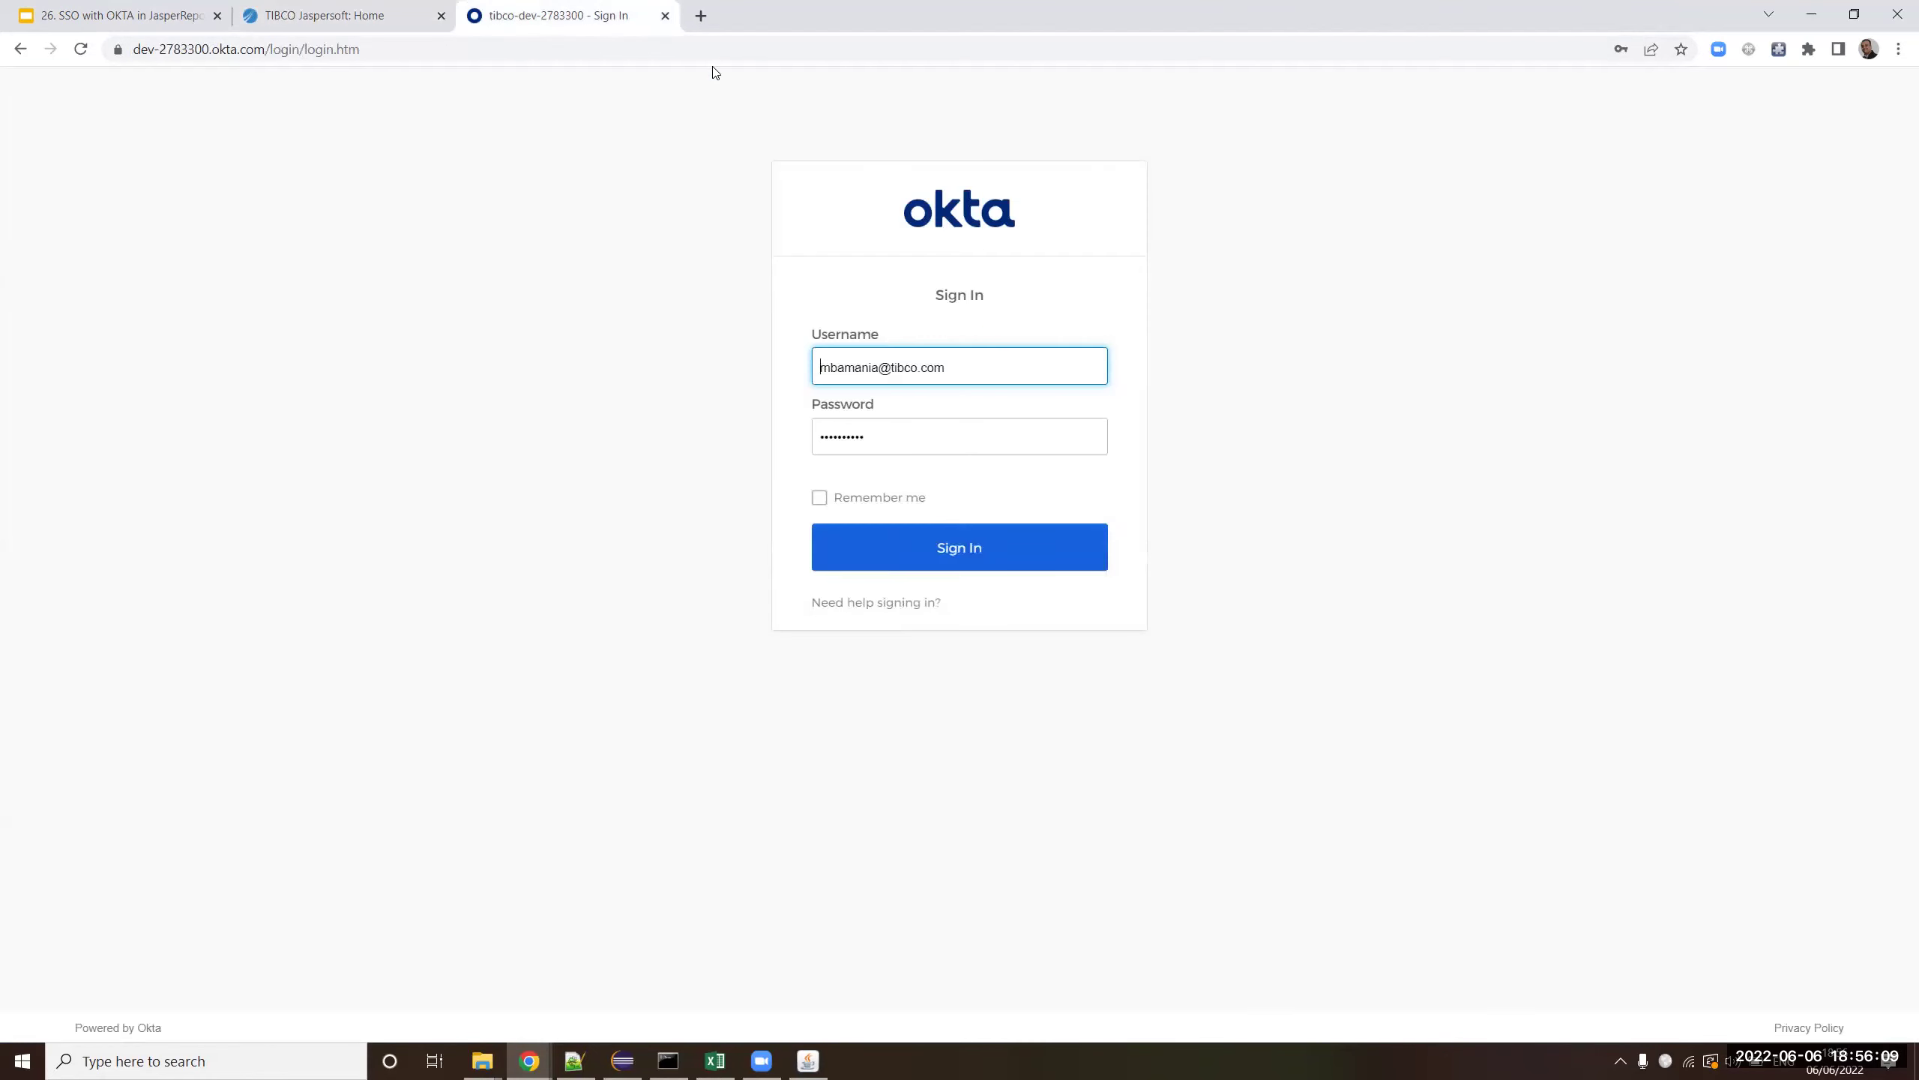
{"action": "left_click", "coordinate": [973, 558]}
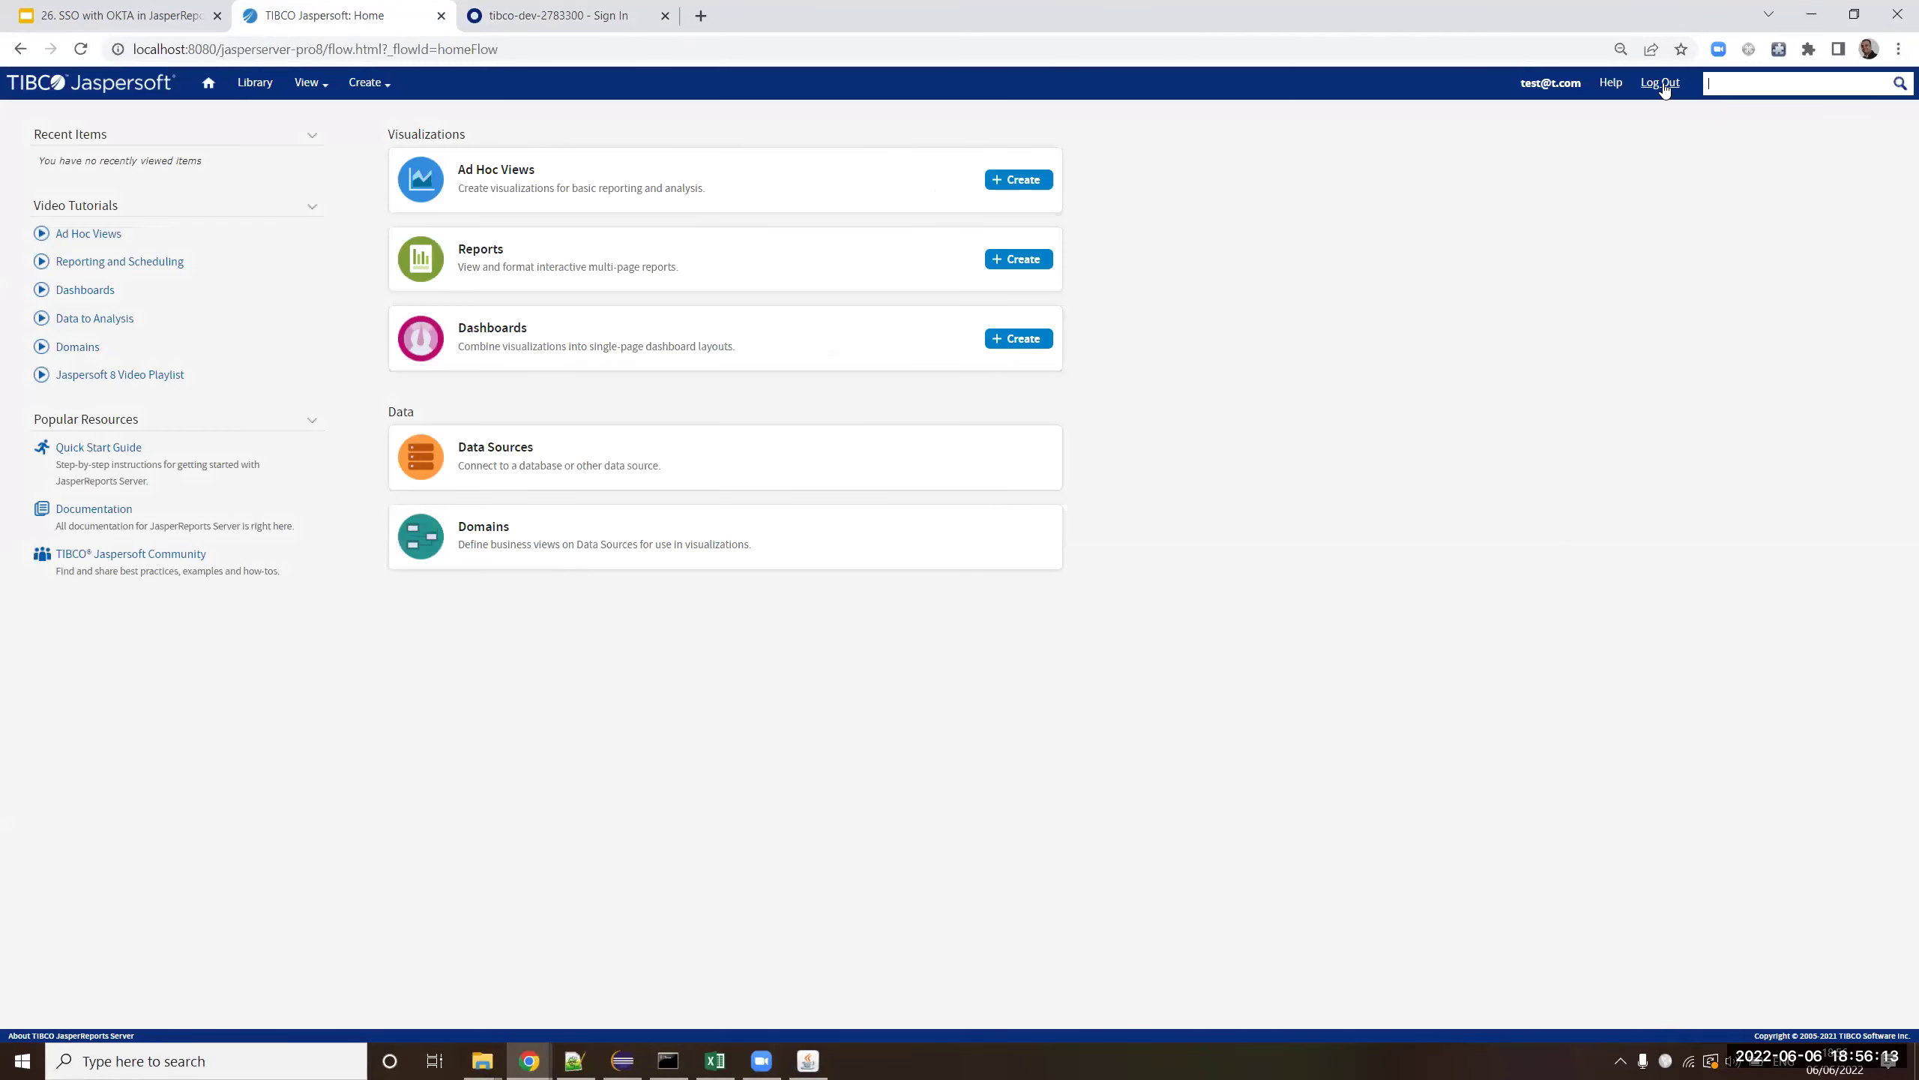
- Log in to JasperReports Server as superuser in place of the test user and open user management
{"action": "left_click", "coordinate": [1660, 83]}
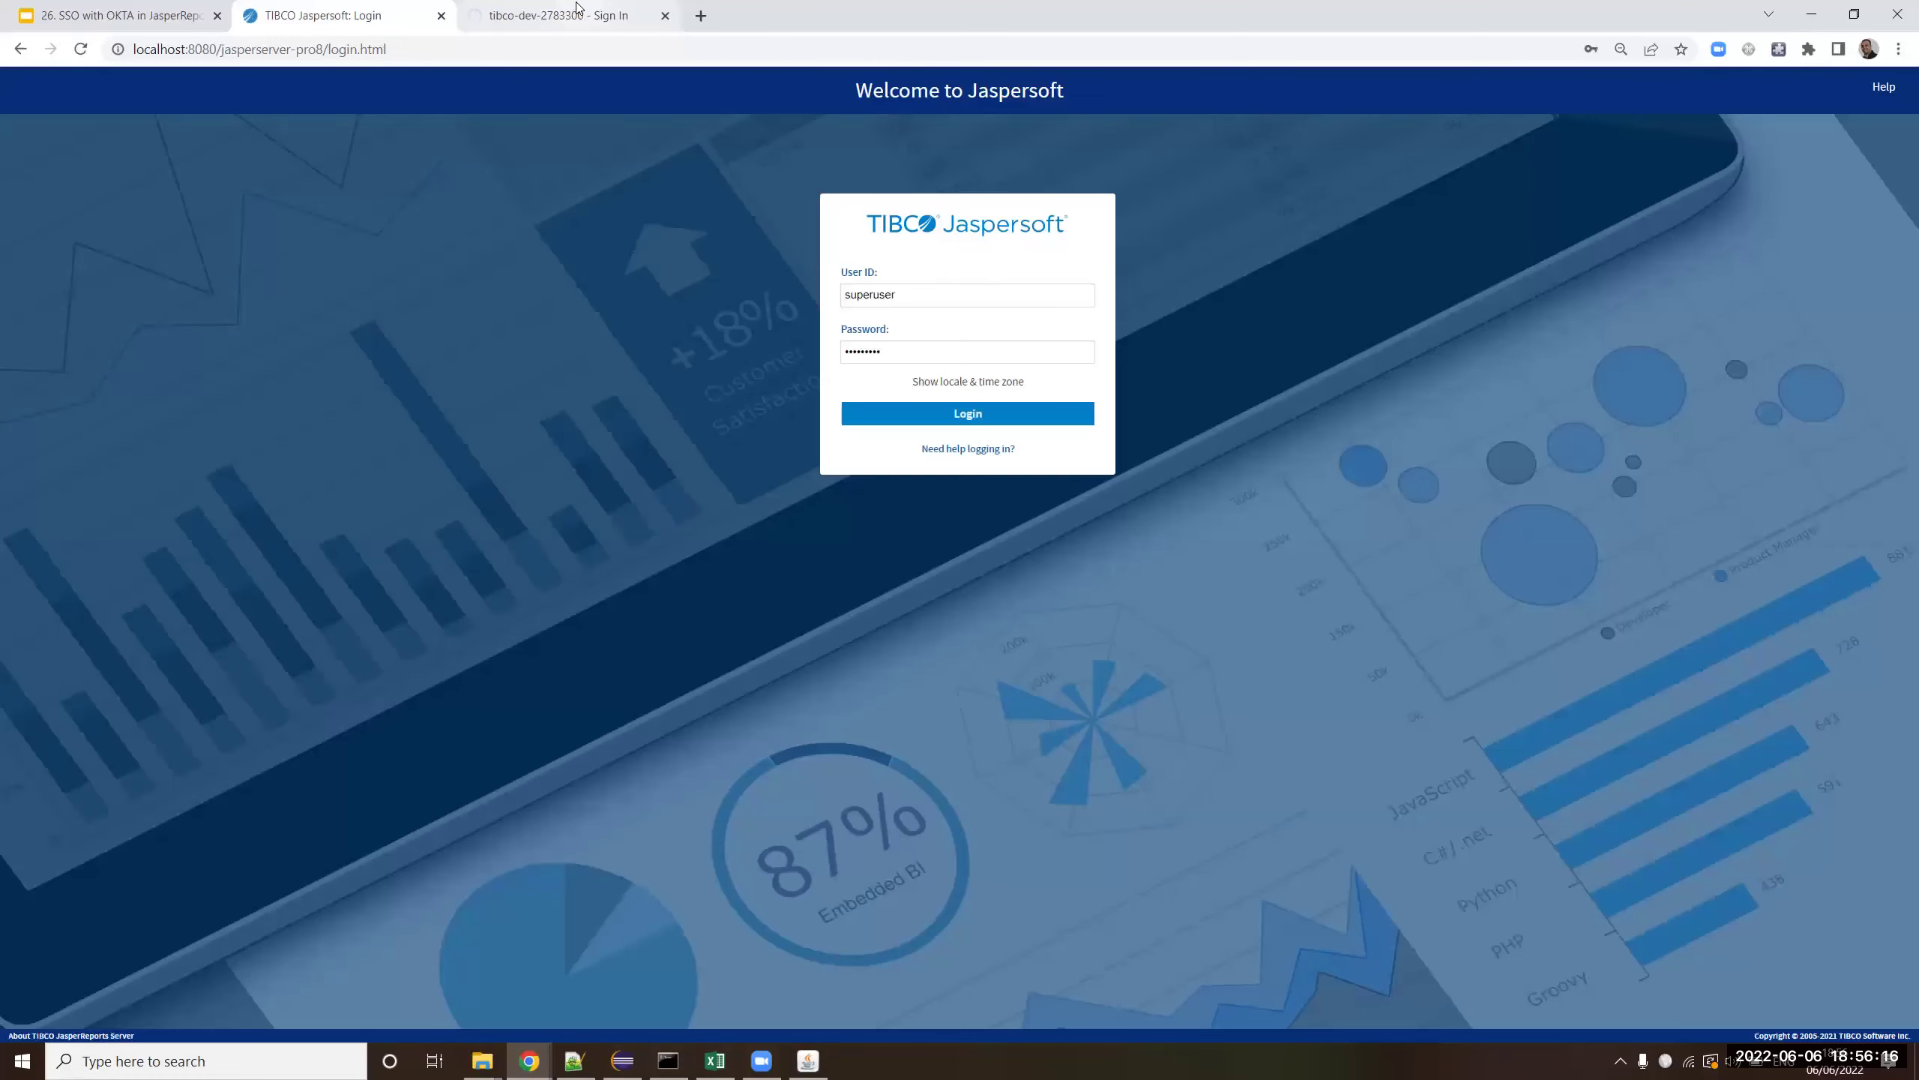
{"action": "left_click", "coordinate": [941, 424]}
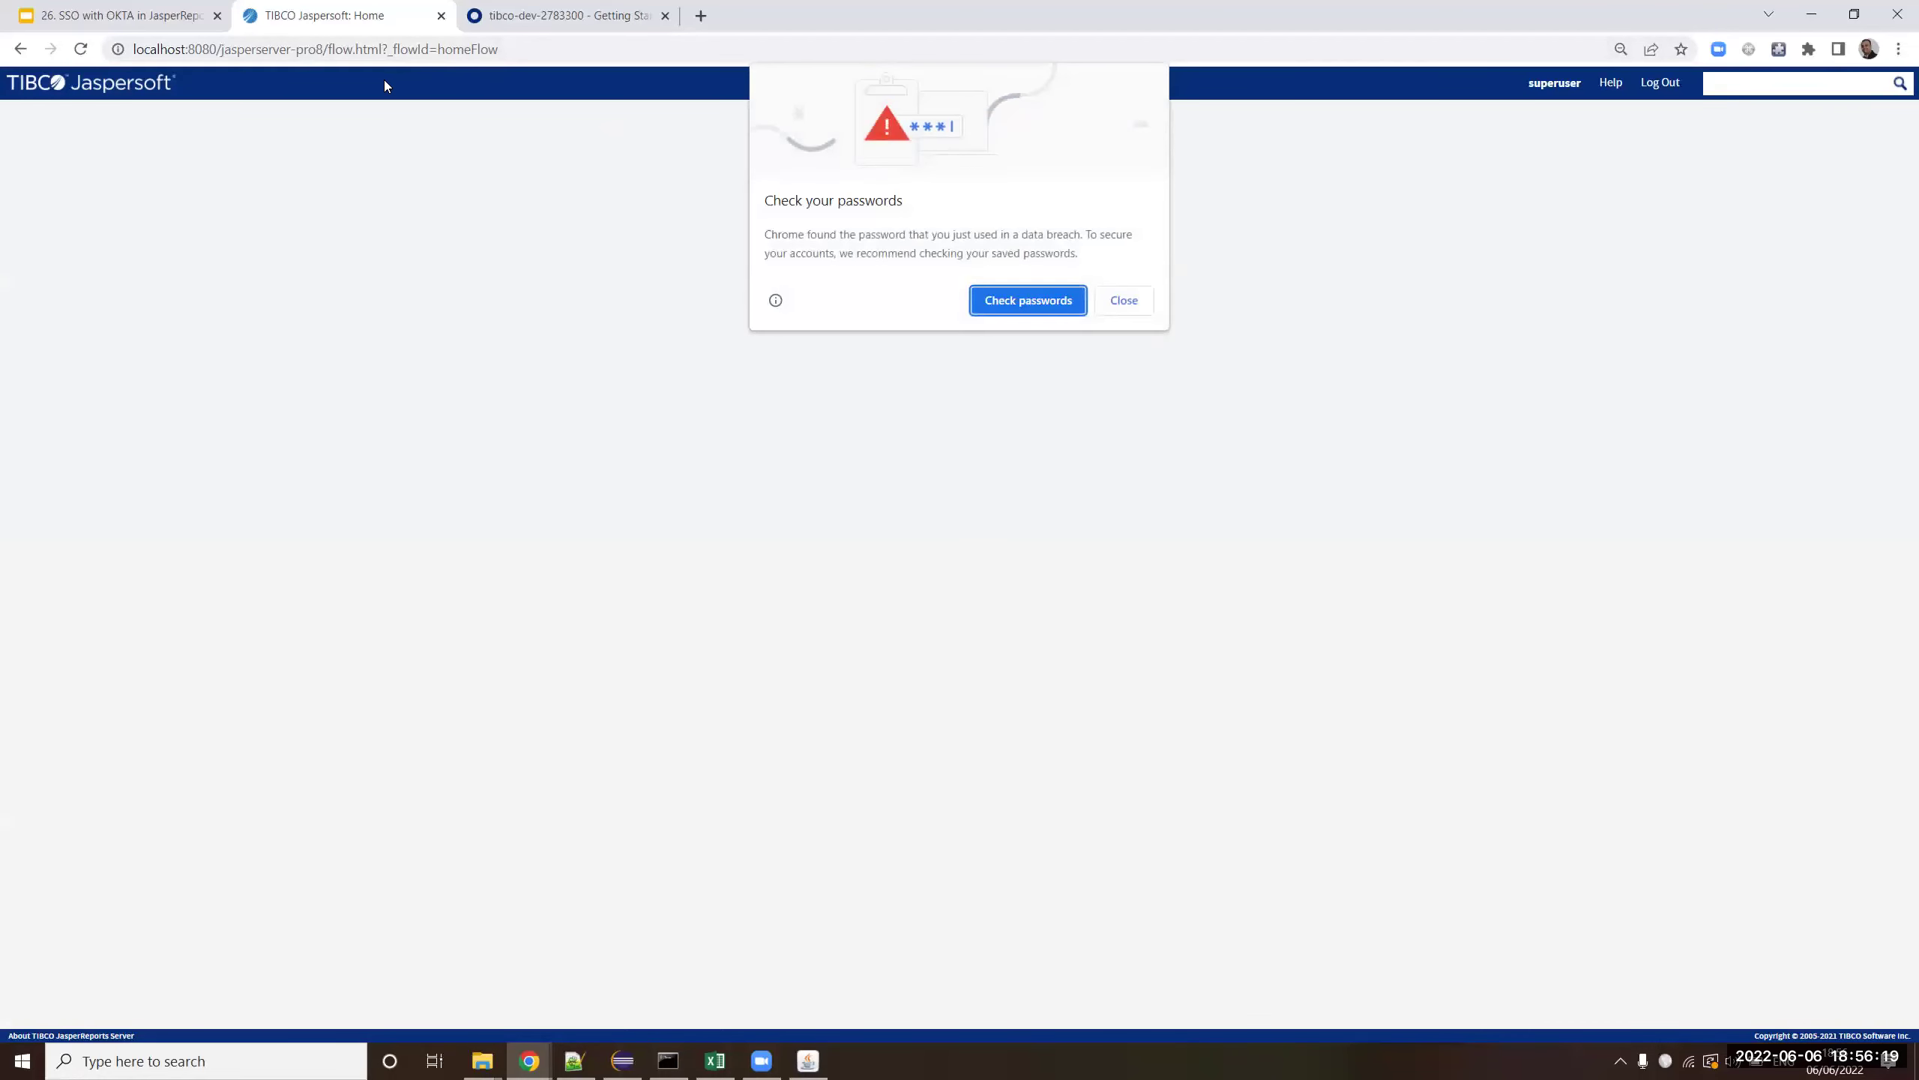
{"action": "left_click", "coordinate": [1124, 300]}
{"action": "left_click", "coordinate": [377, 140]}
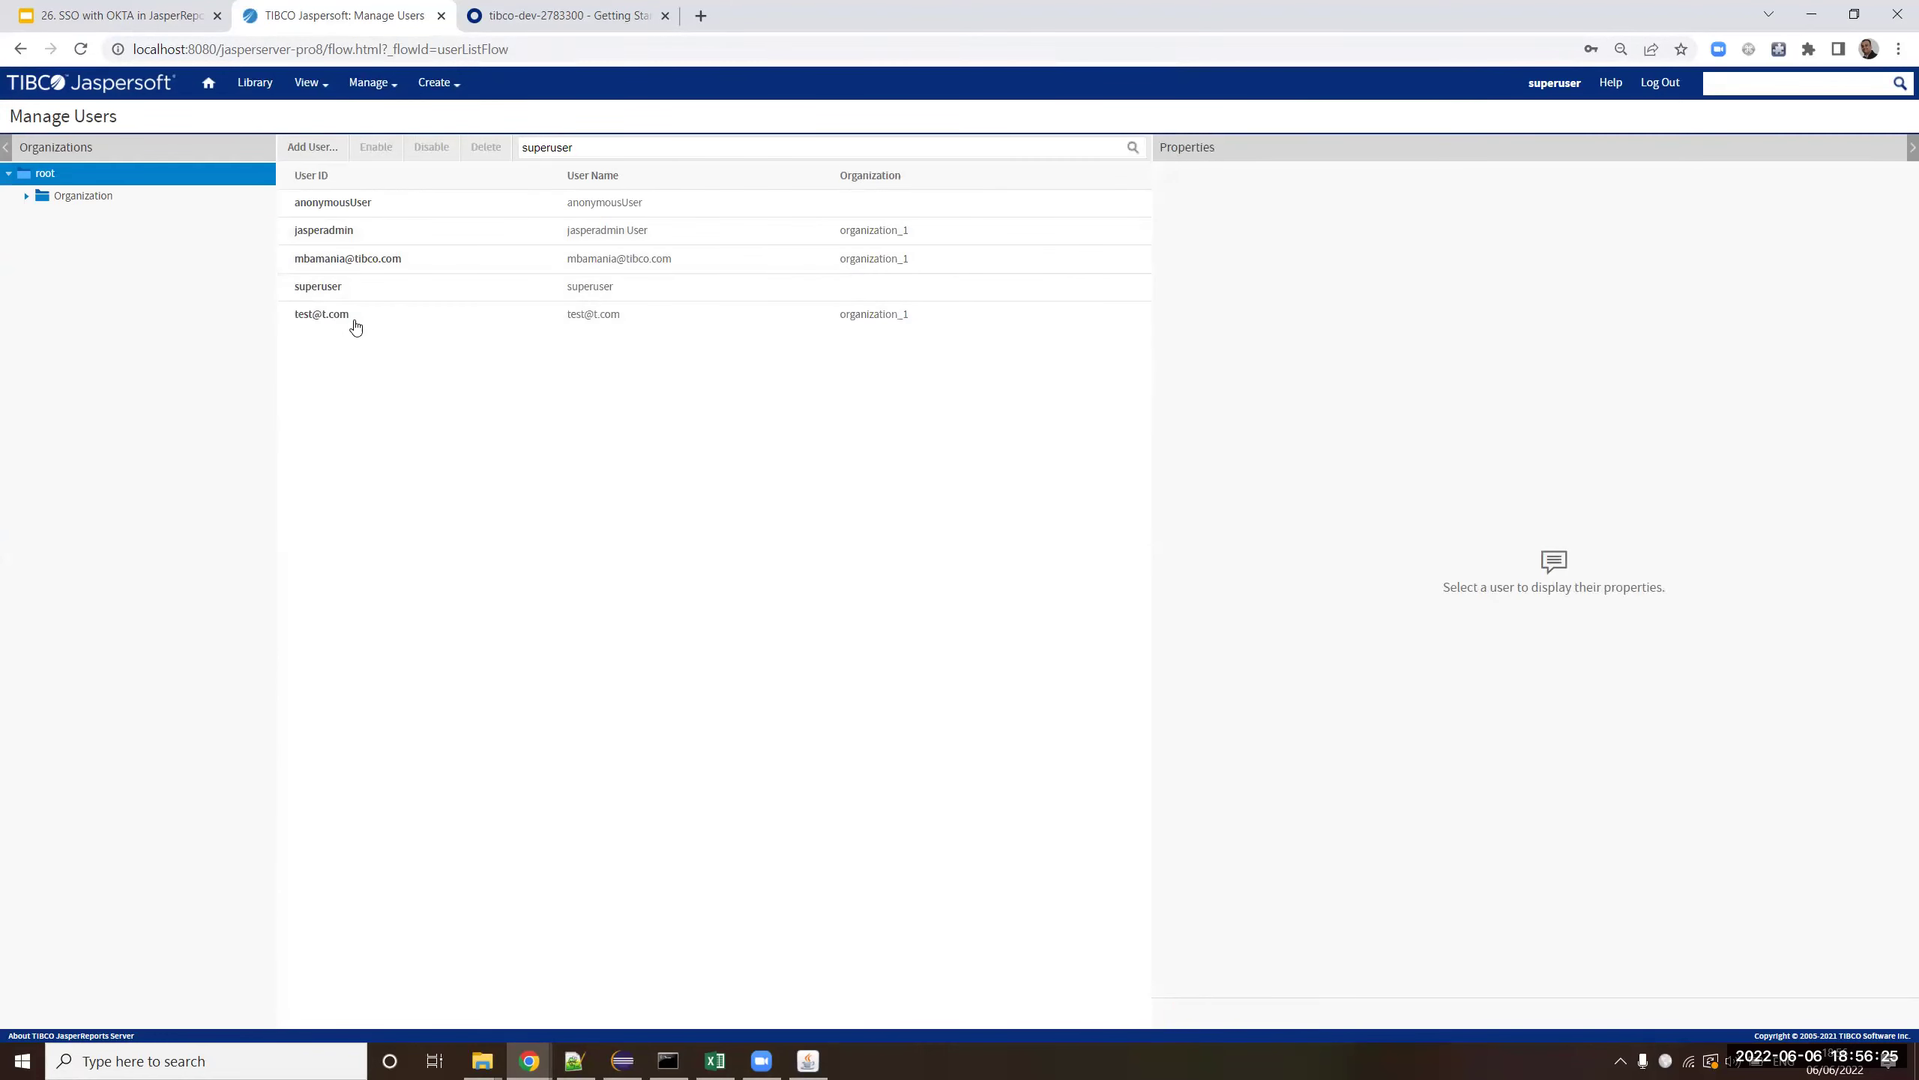
- Check the test user's assigned roles, and switch to Okta to open the JRS TEST application's group assignments
{"action": "left_click", "coordinate": [375, 325]}
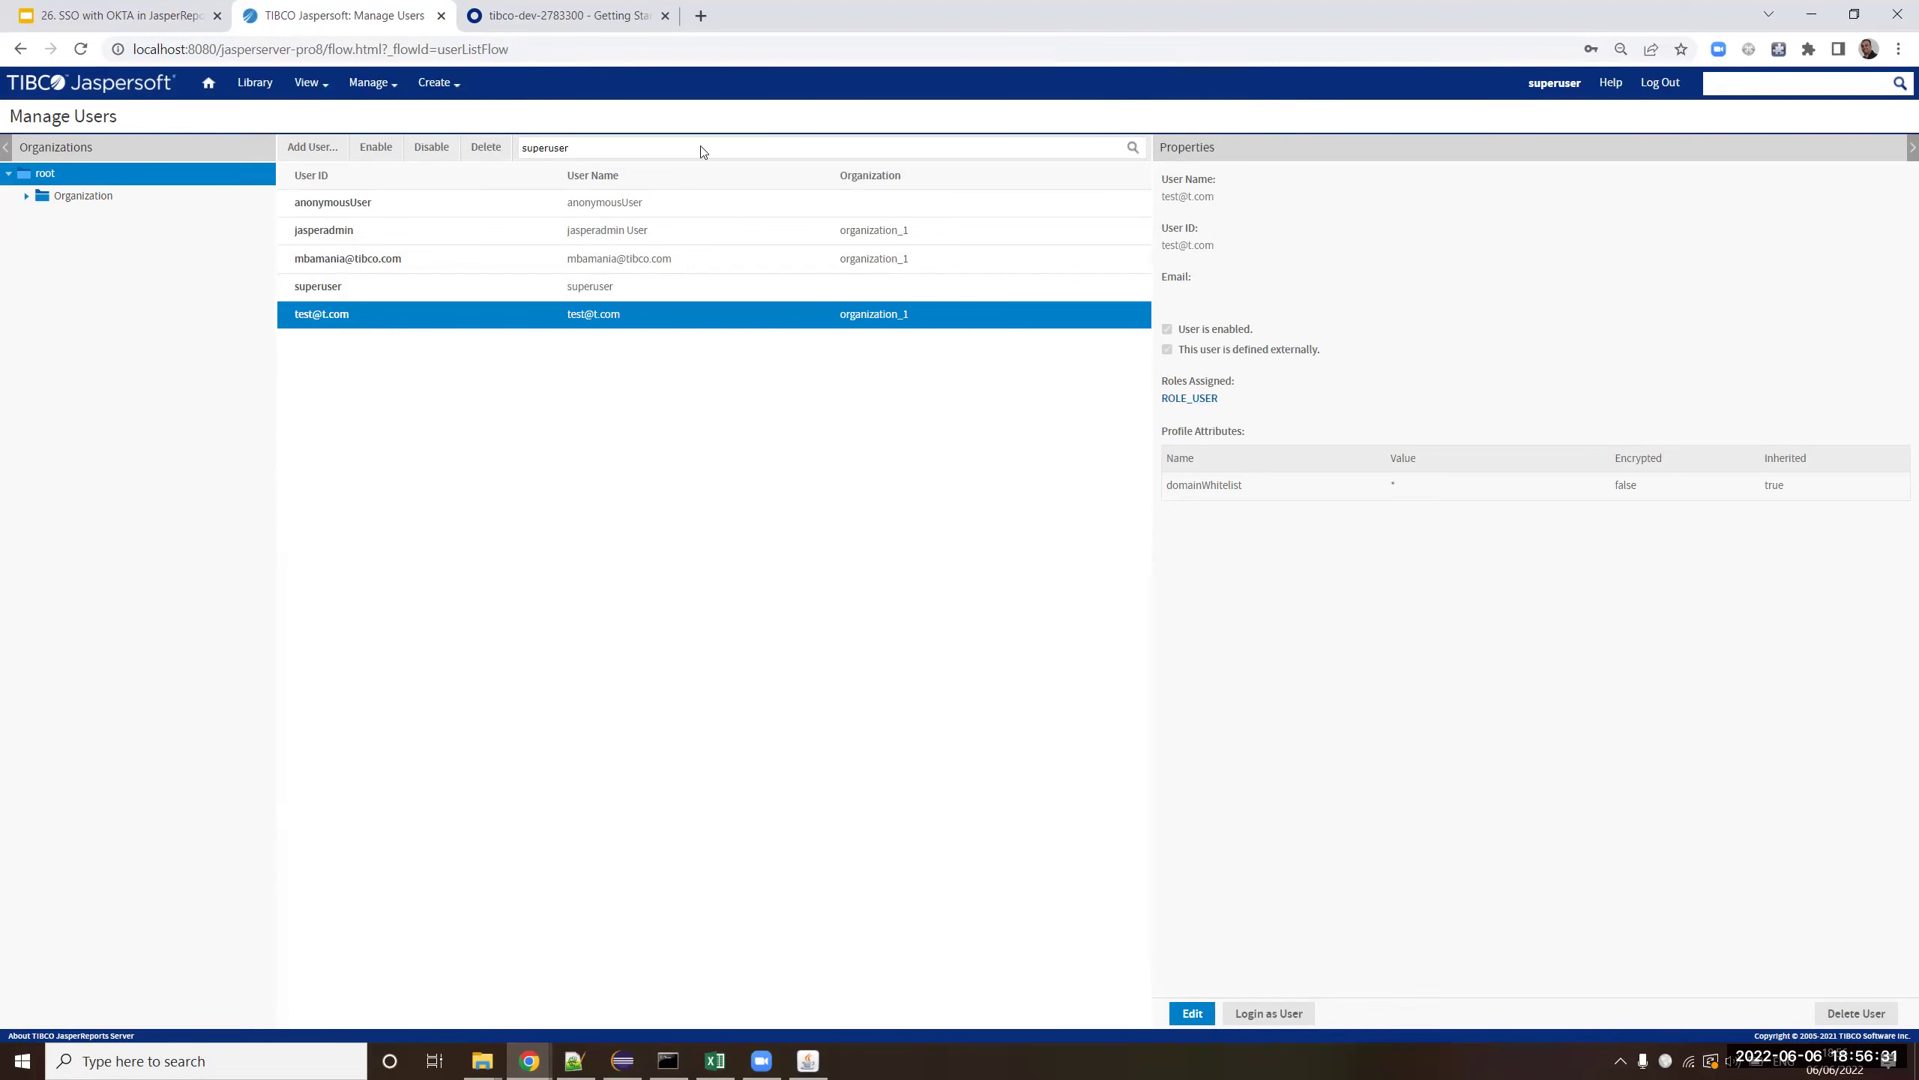
{"action": "left_click", "coordinate": [575, 15]}
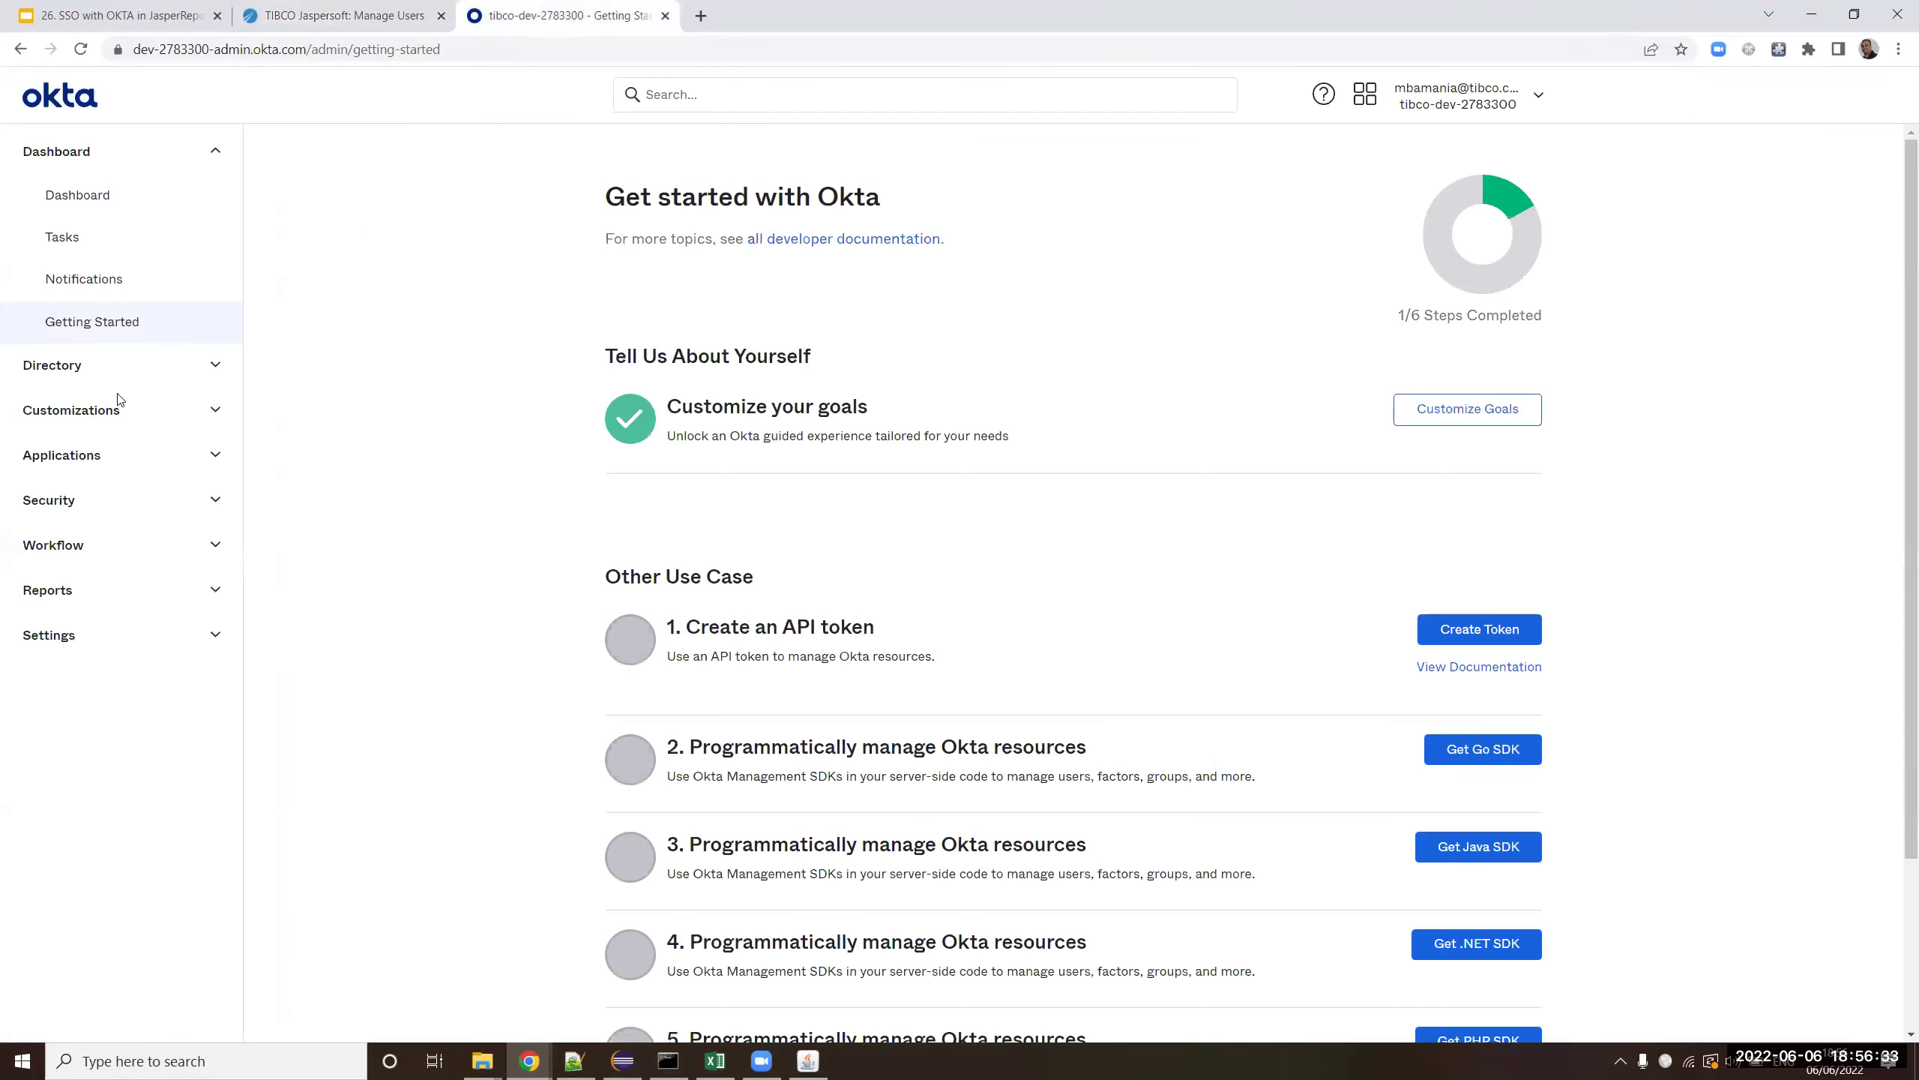
{"action": "left_click", "coordinate": [98, 460]}
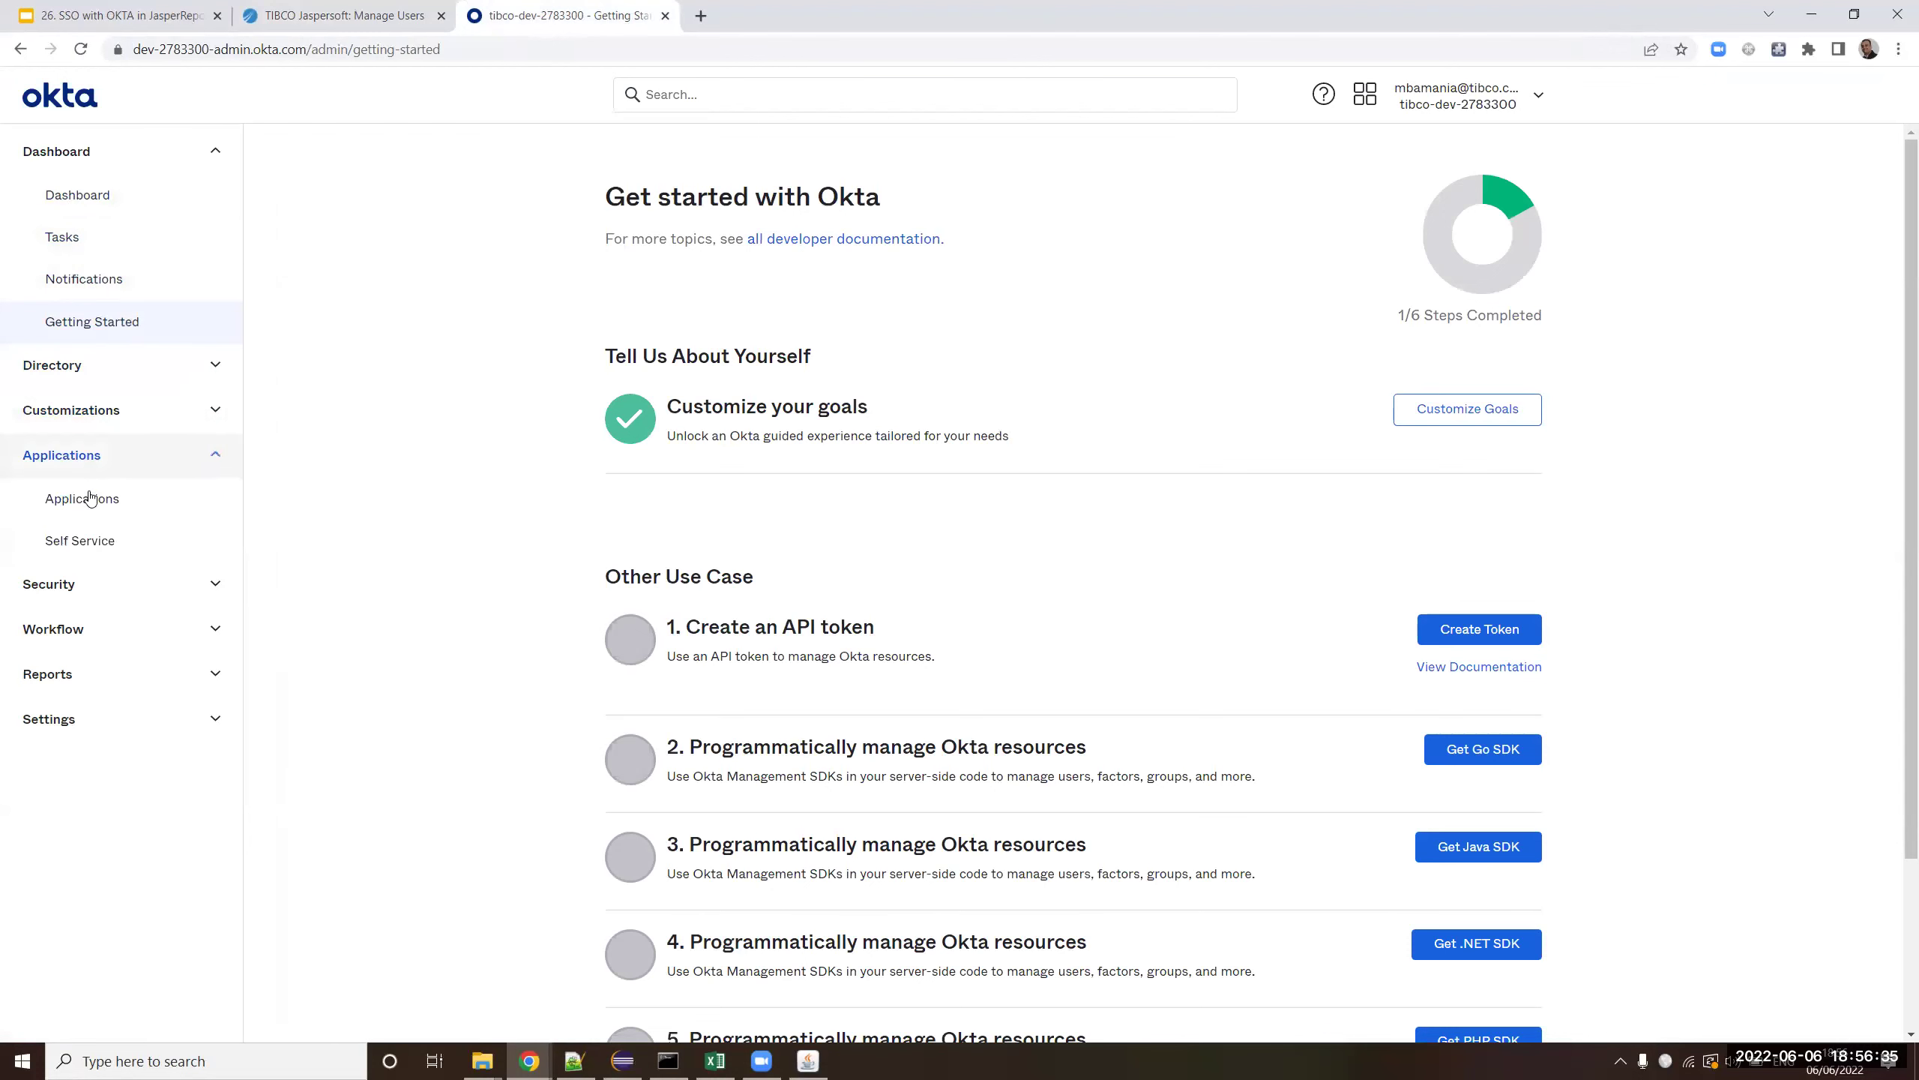
{"action": "left_click", "coordinate": [90, 498]}
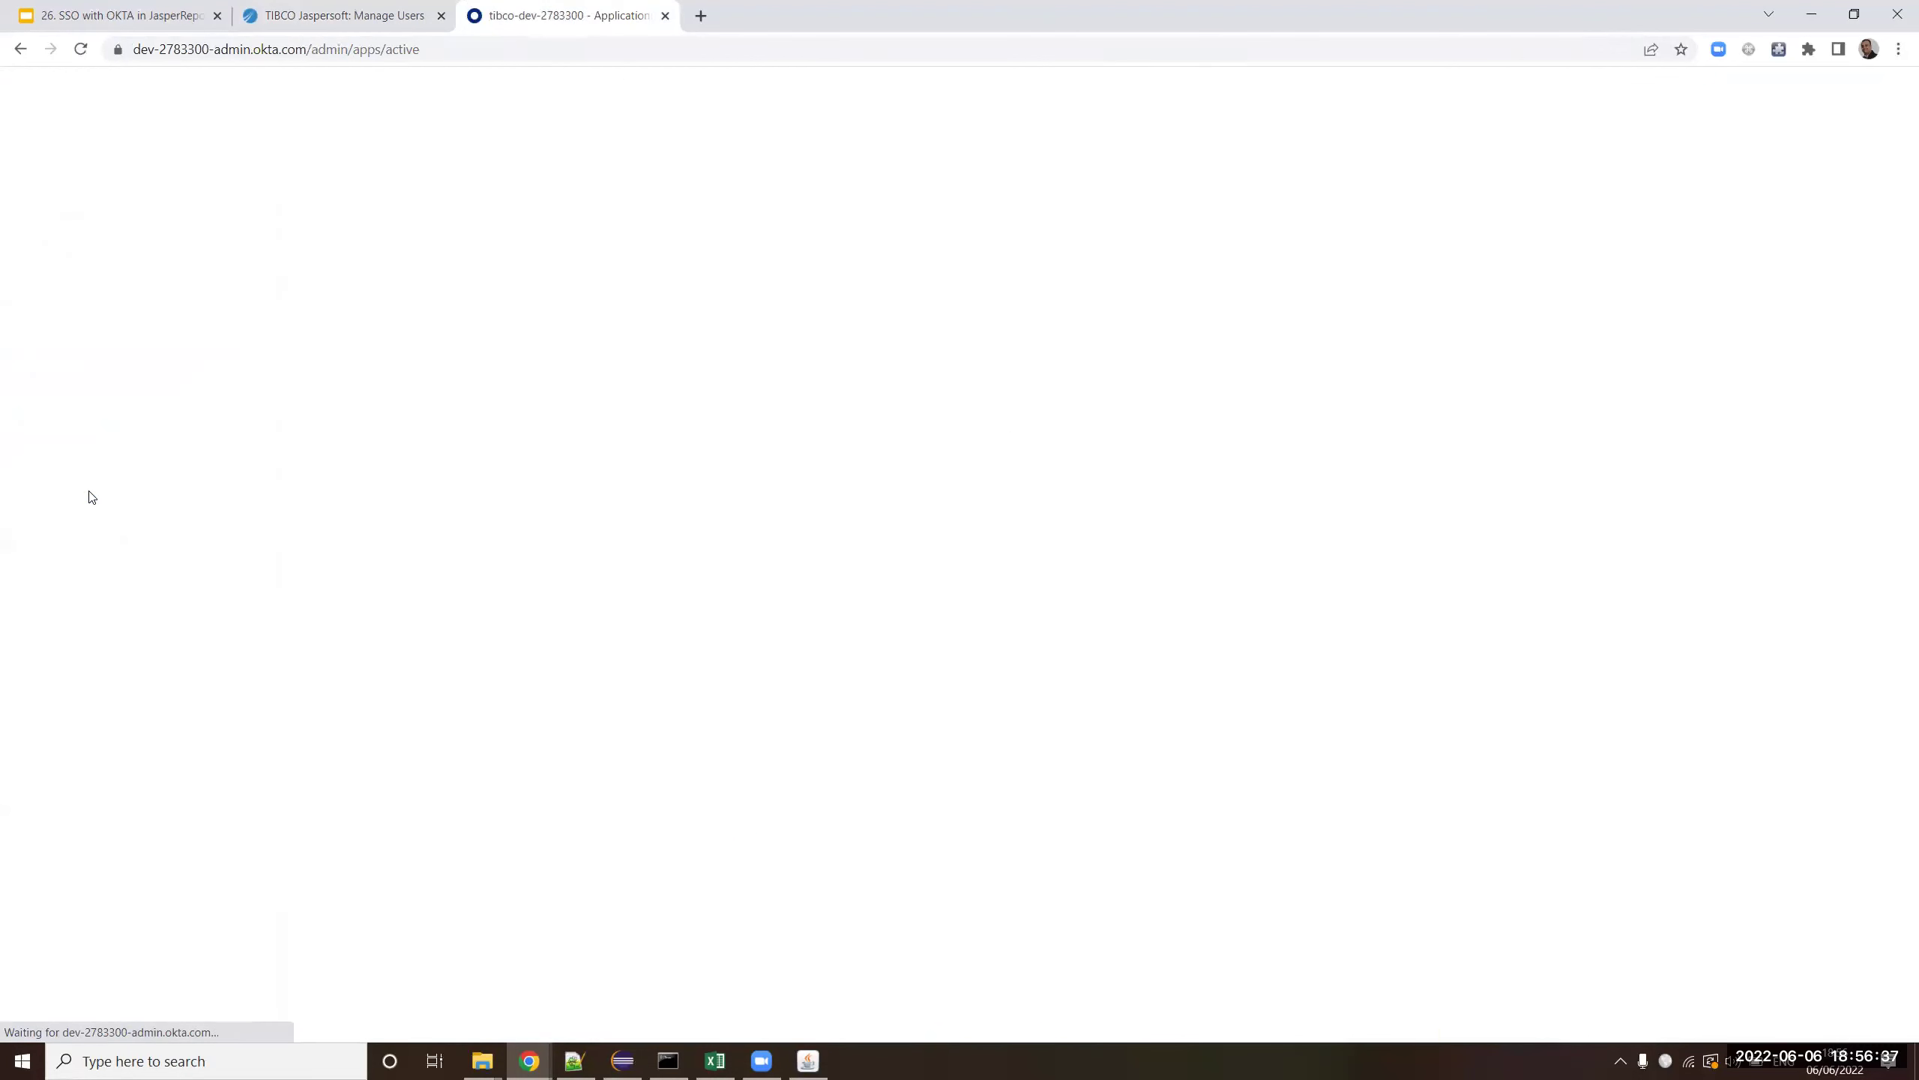
{"action": "left_click", "coordinate": [1003, 459]}
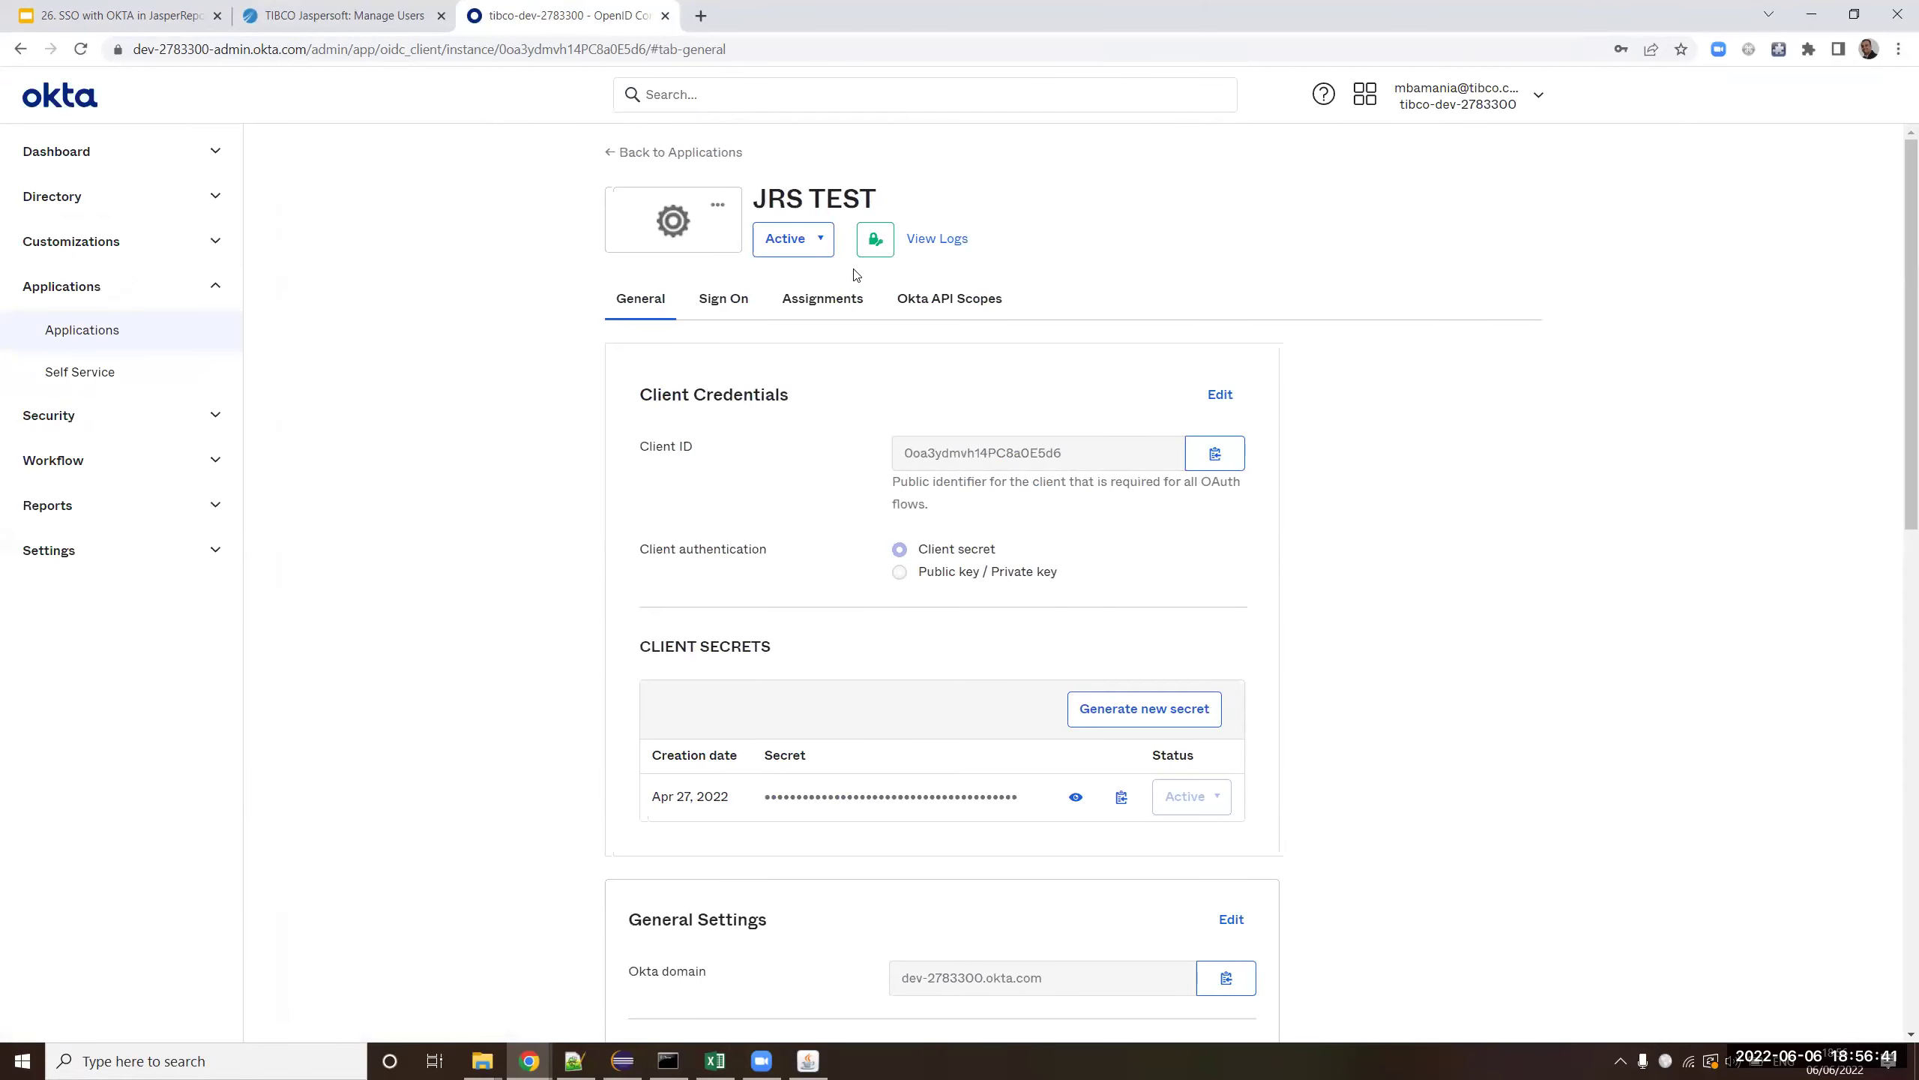
{"action": "left_click", "coordinate": [826, 300]}
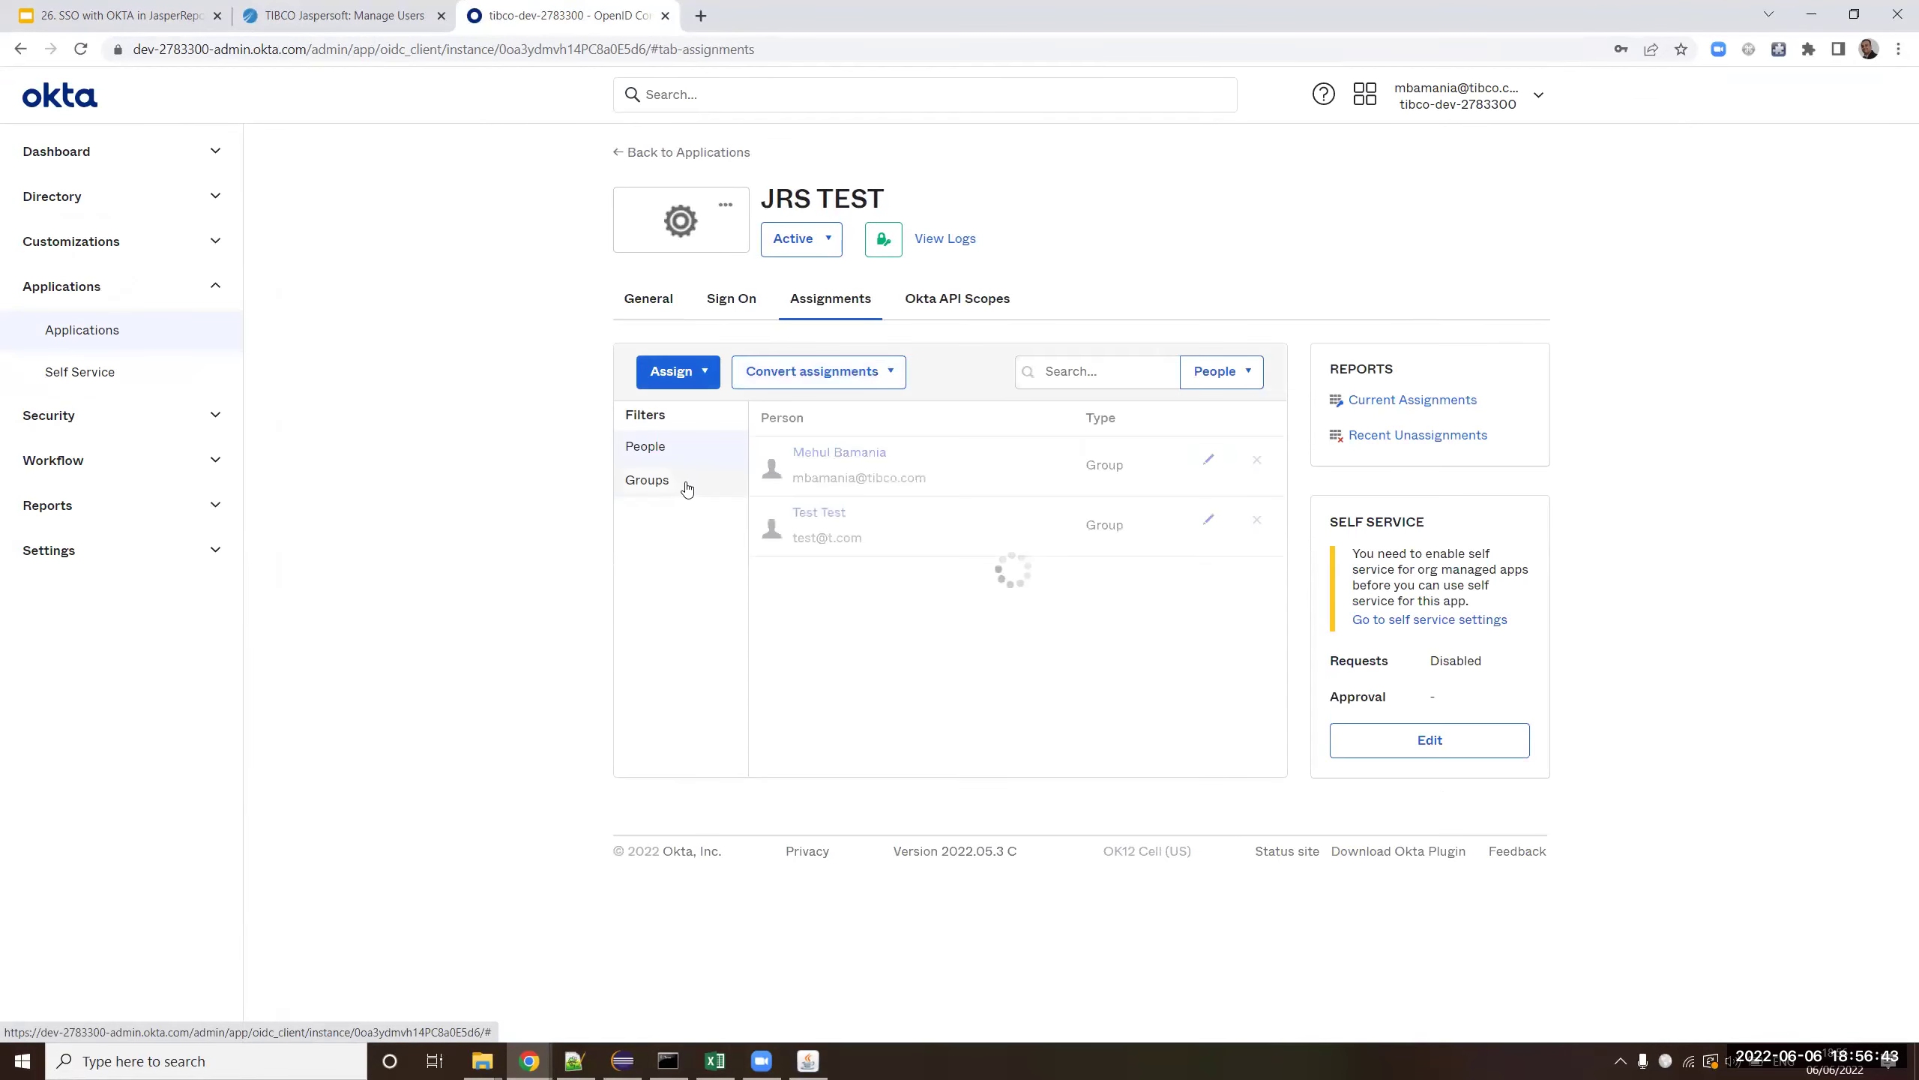
{"action": "left_click", "coordinate": [655, 481]}
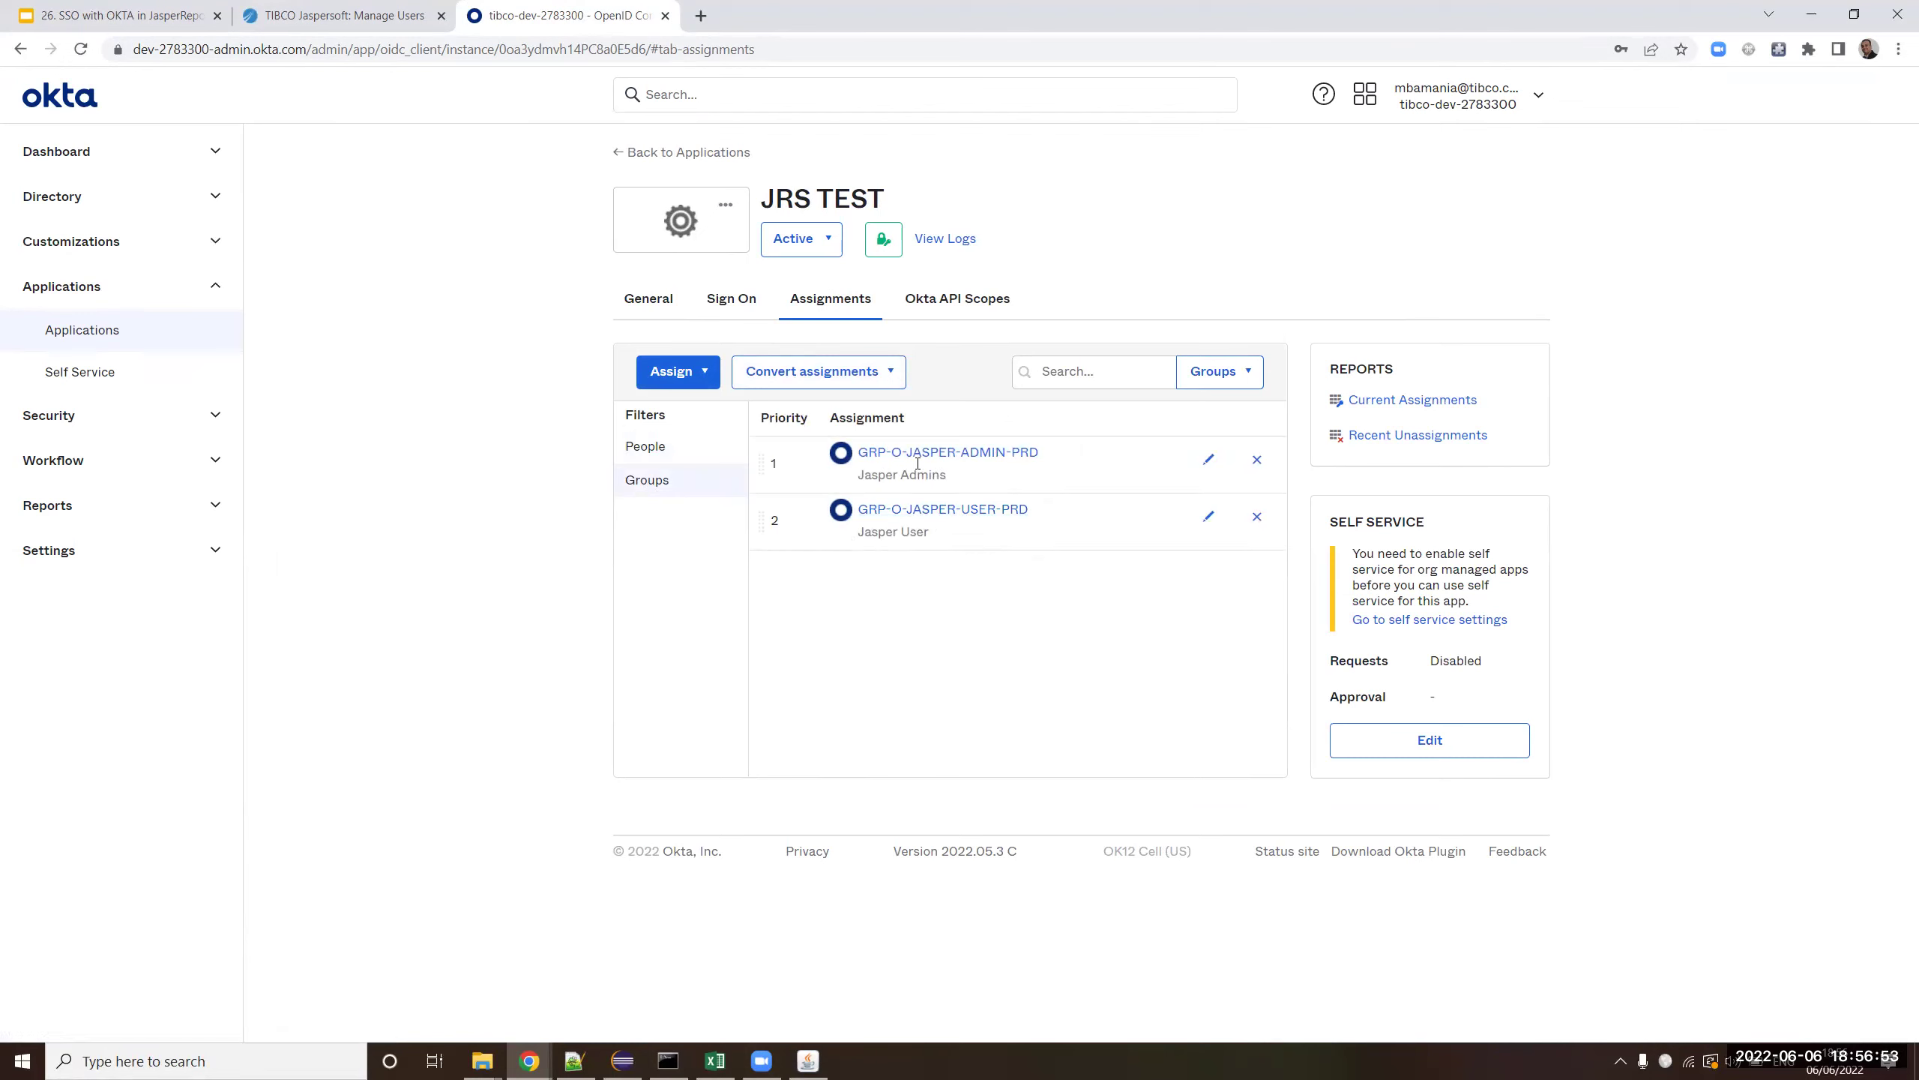
- Remove the test user from the GRP-O-JASPER-USER-PRD group and save the membership change
{"action": "left_click", "coordinate": [922, 511]}
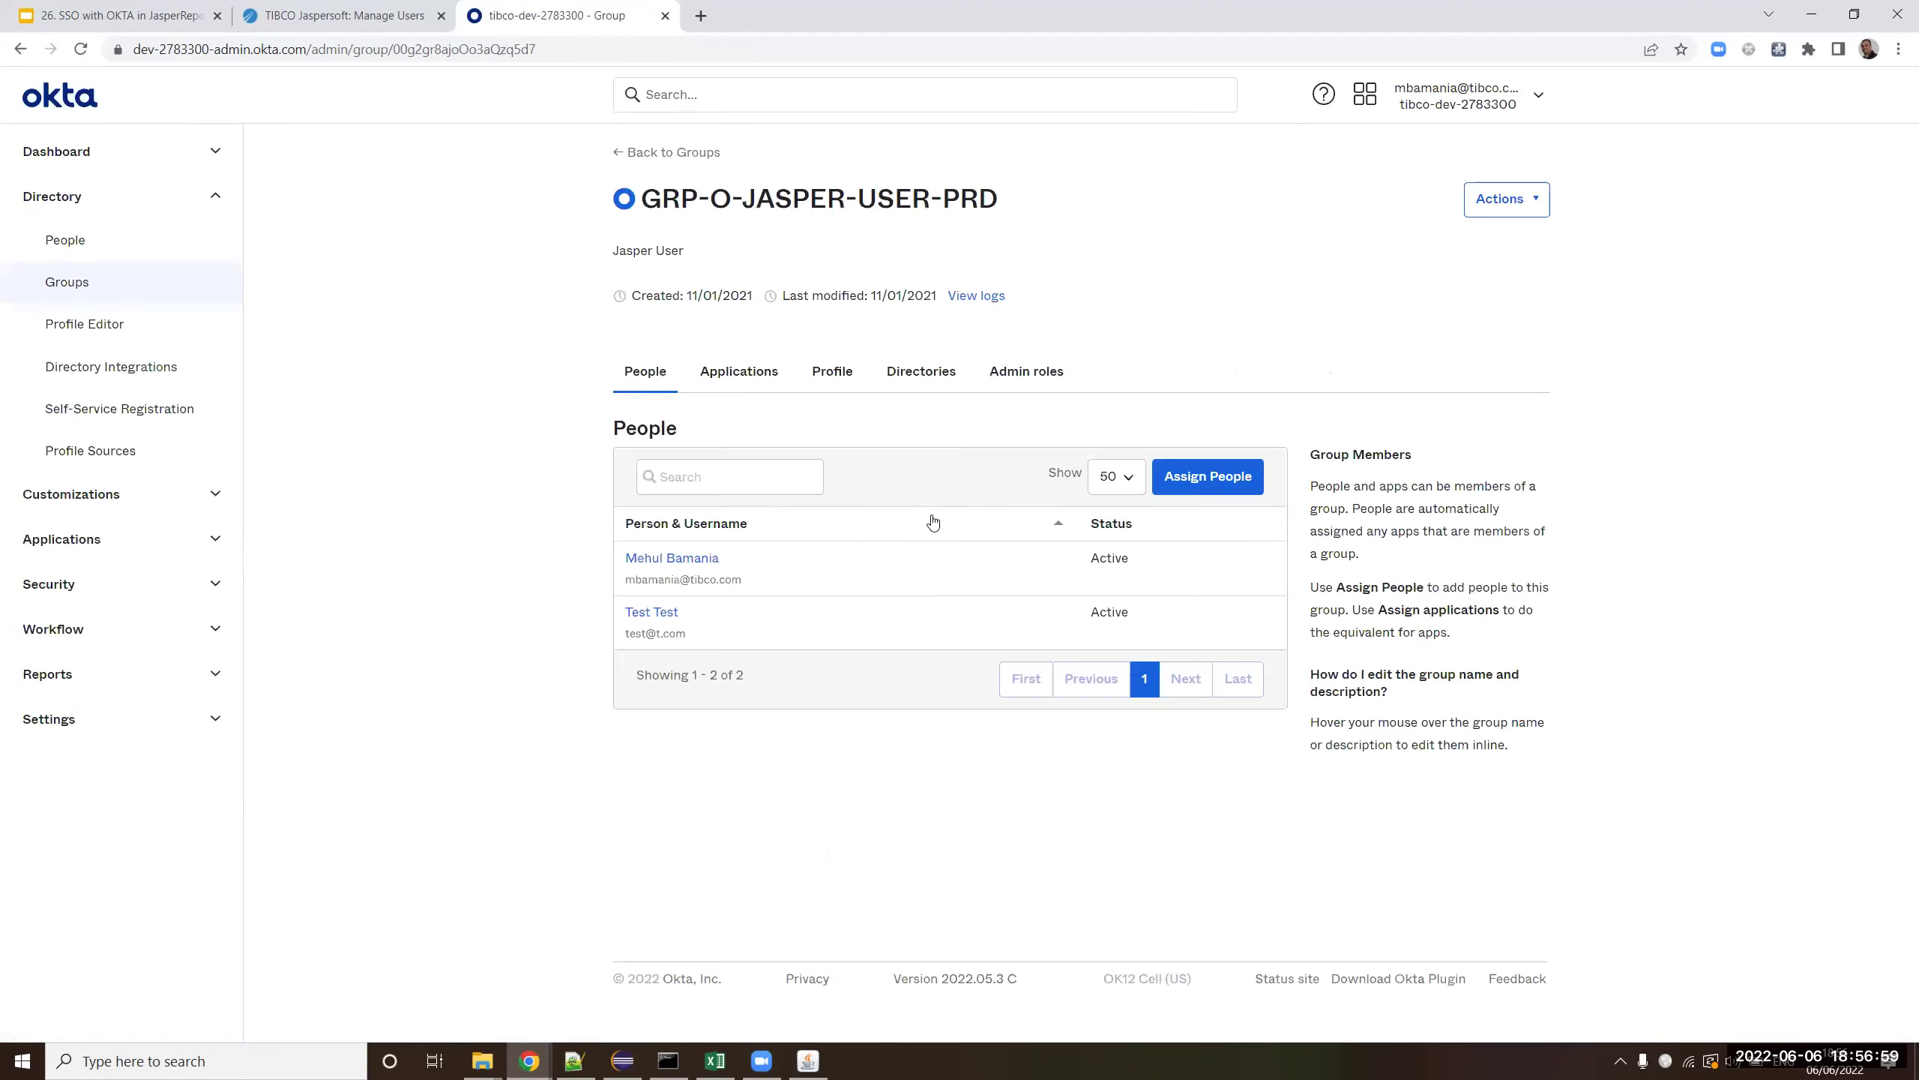
{"action": "left_click", "coordinate": [1216, 477]}
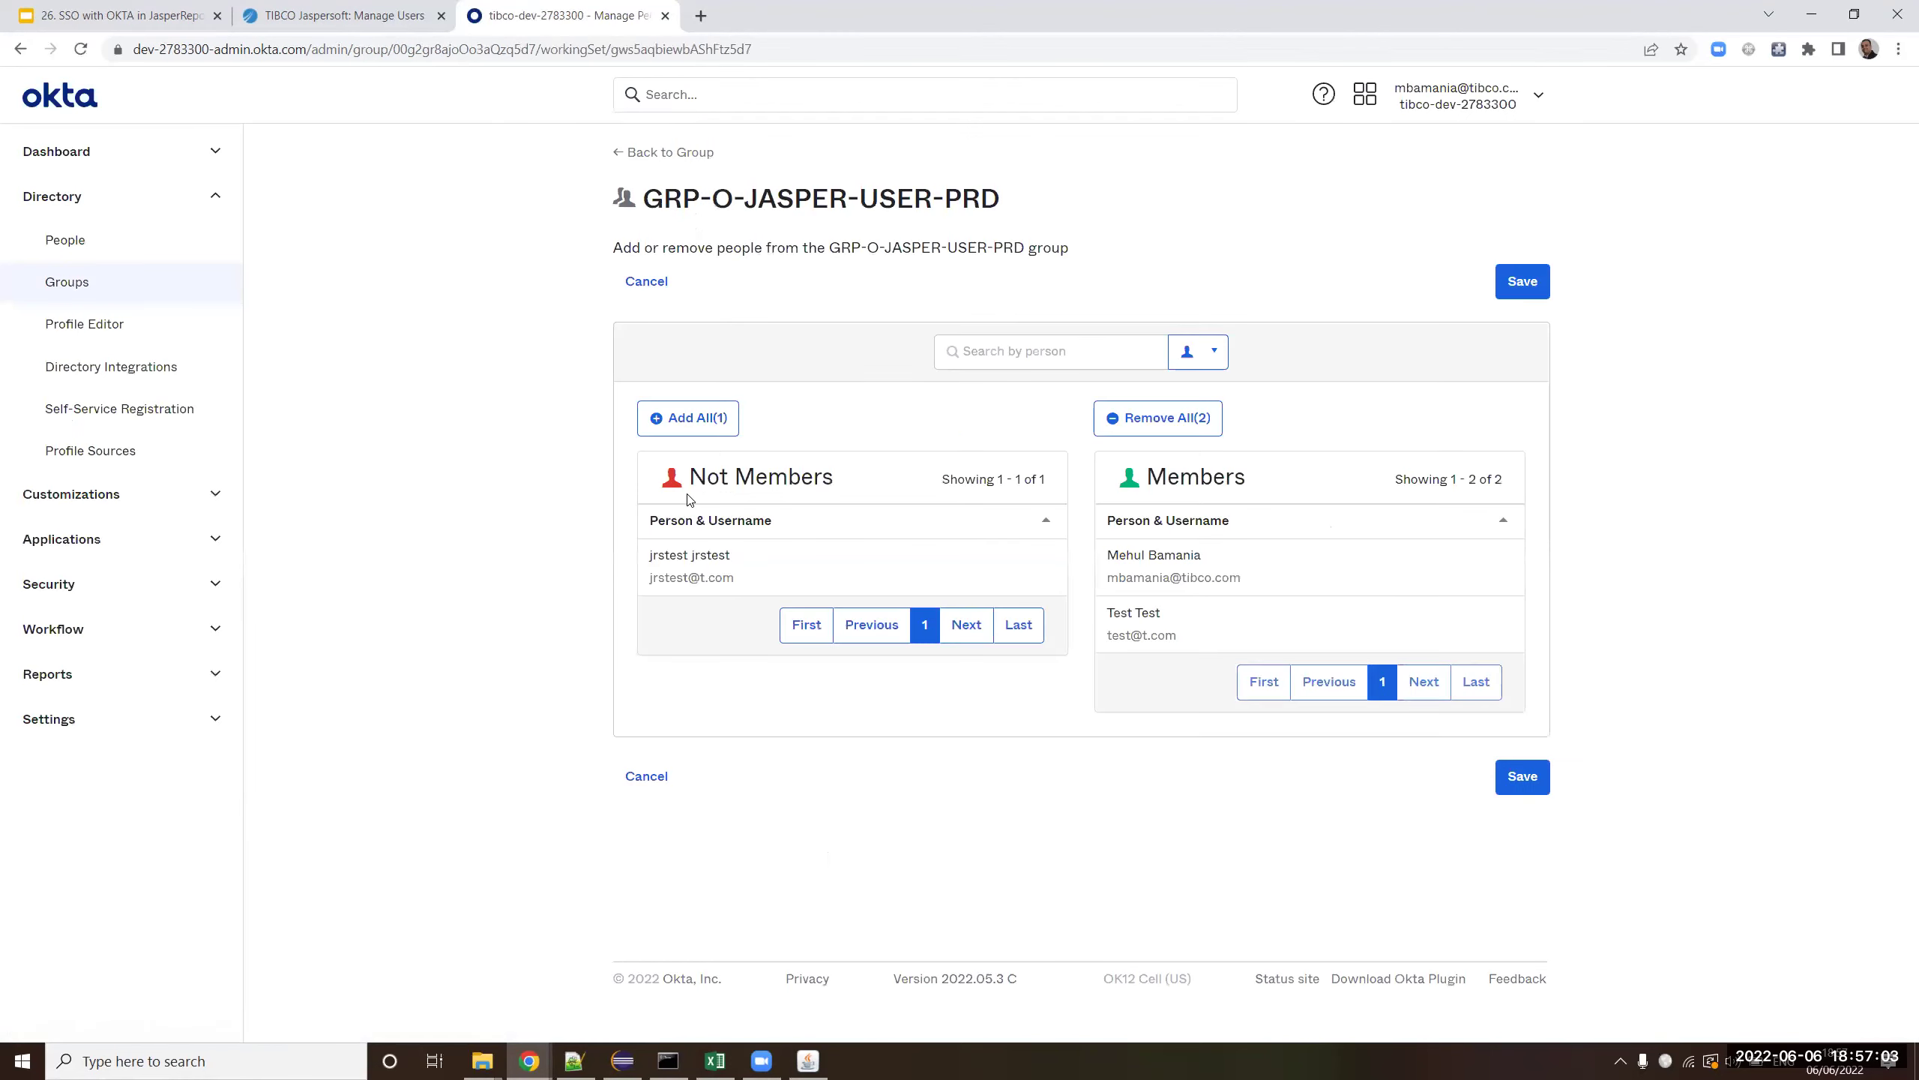
{"action": "left_click", "coordinate": [1177, 625]}
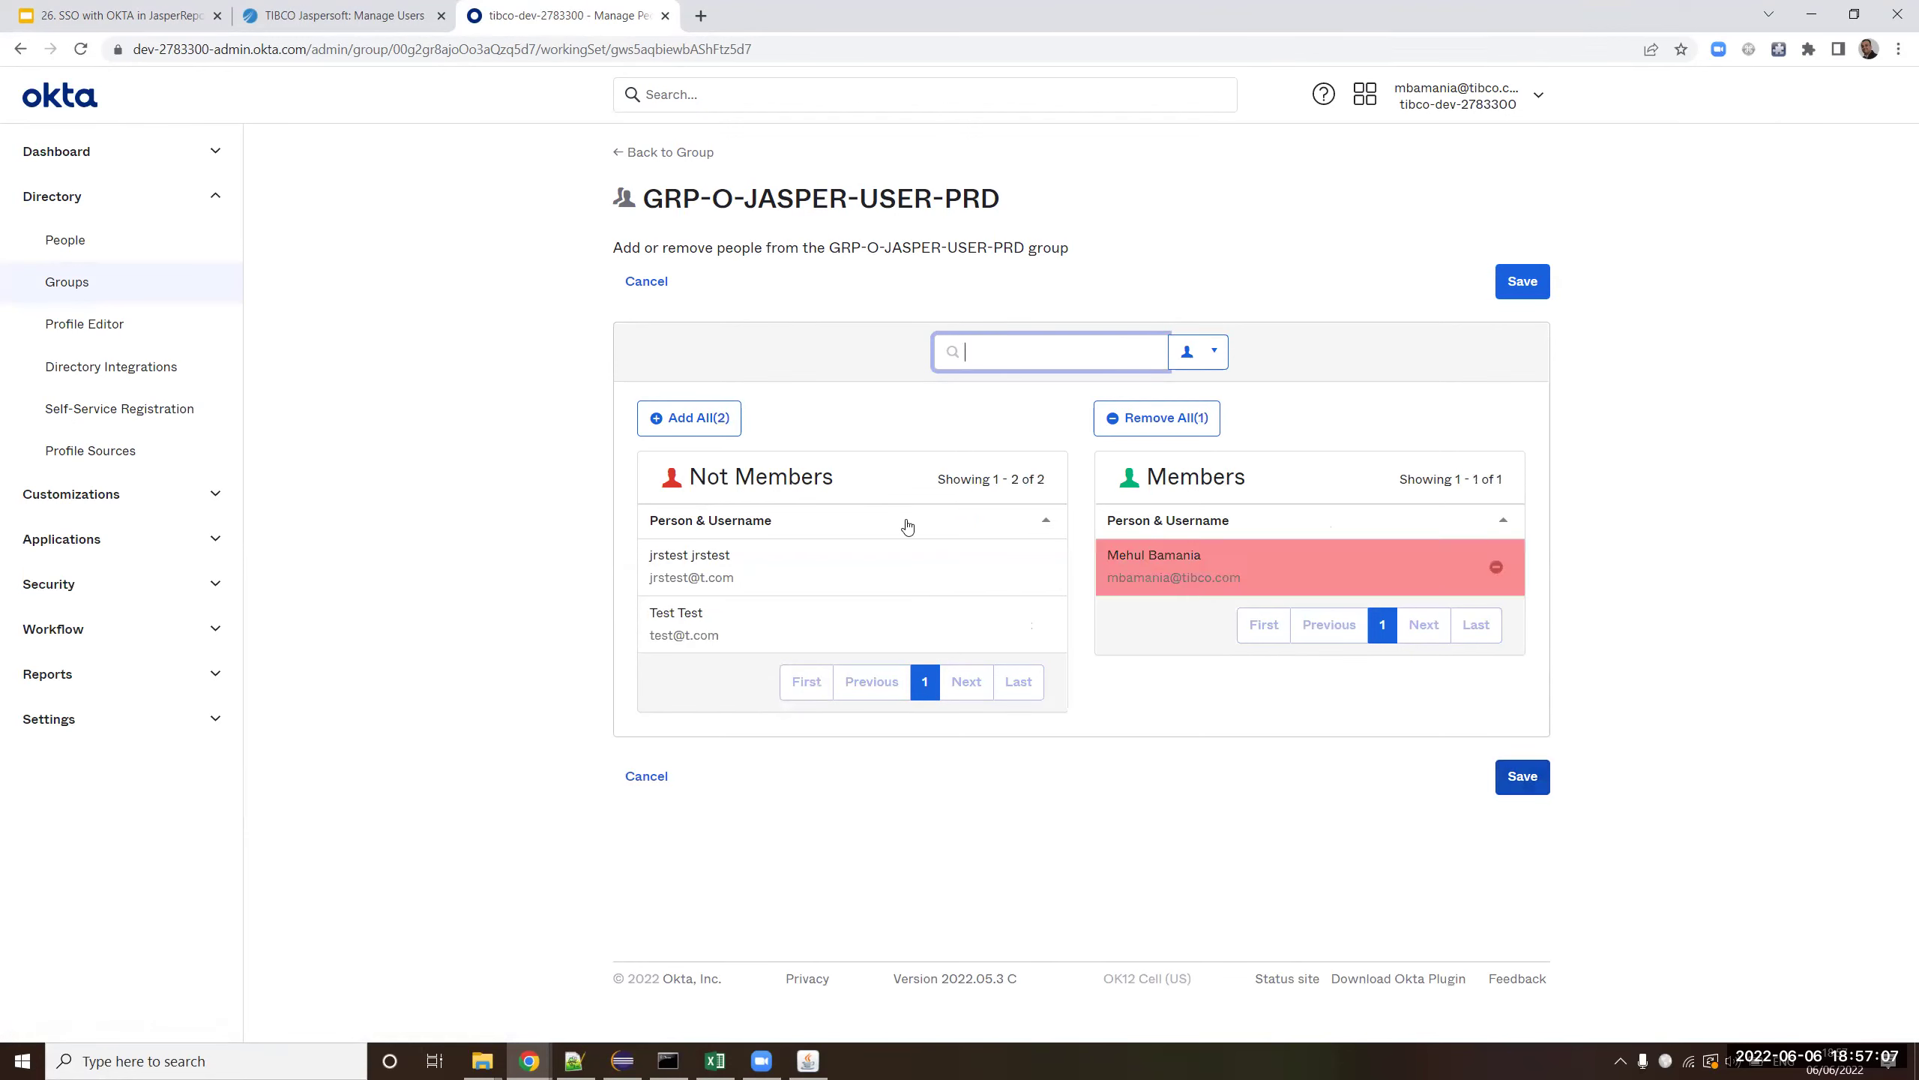
{"action": "left_click", "coordinate": [1522, 798]}
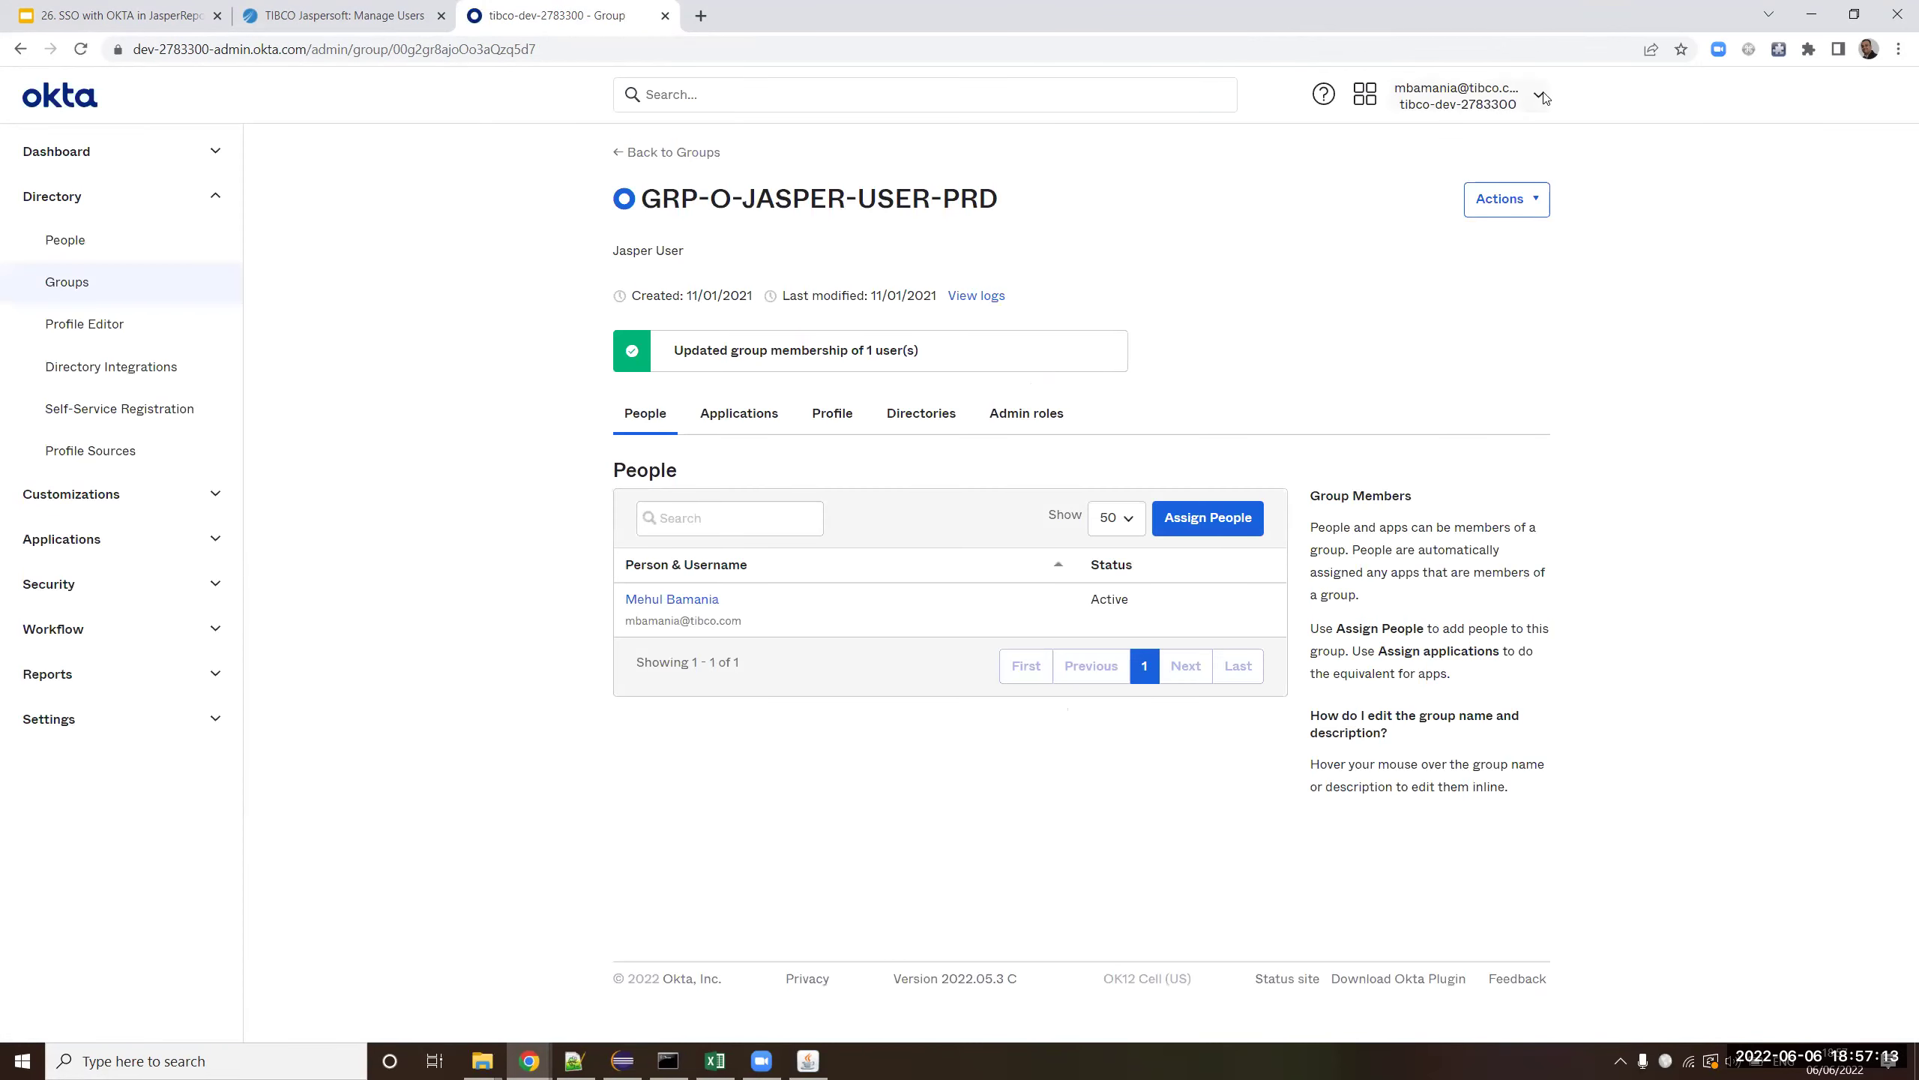
- Sign out of the Okta administrator account and log superuser out of JasperReports Server
{"action": "left_click", "coordinate": [1540, 97]}
{"action": "left_click", "coordinate": [1390, 270]}
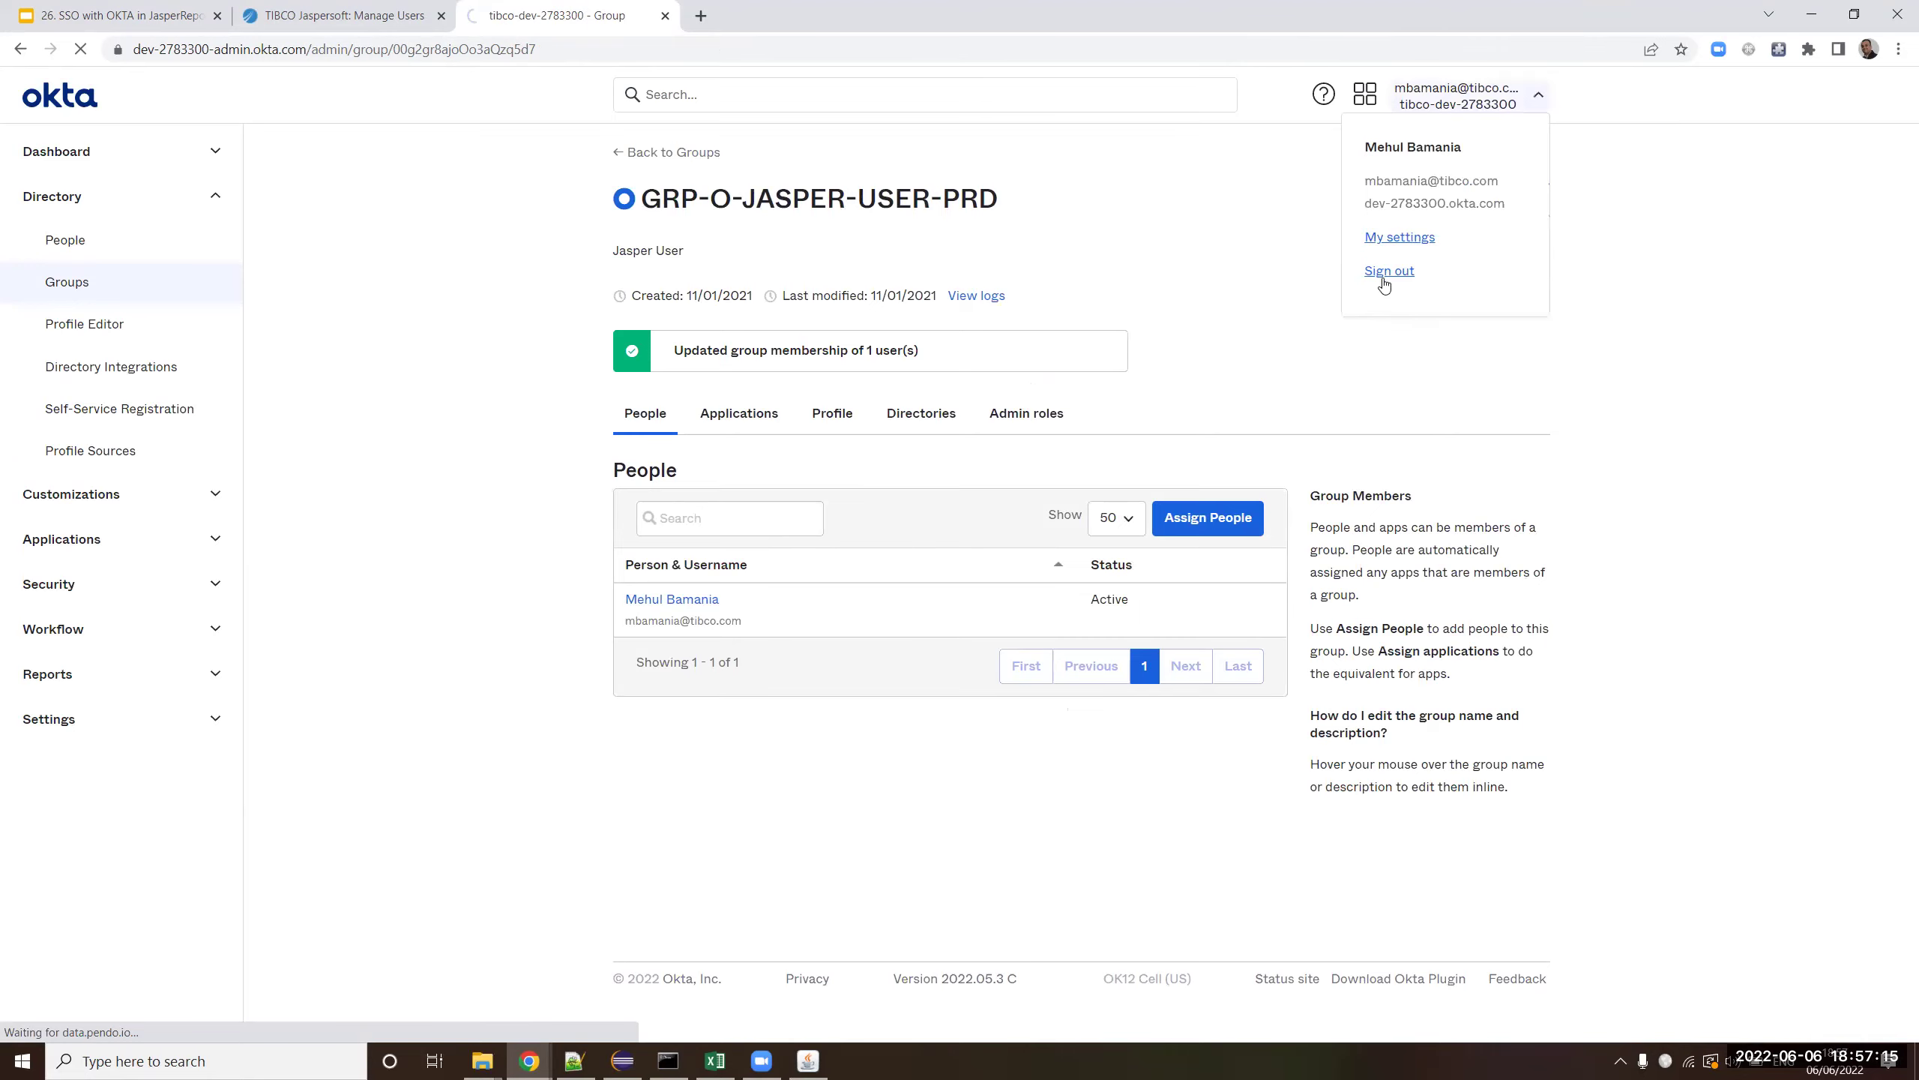
{"action": "left_click", "coordinate": [356, 6]}
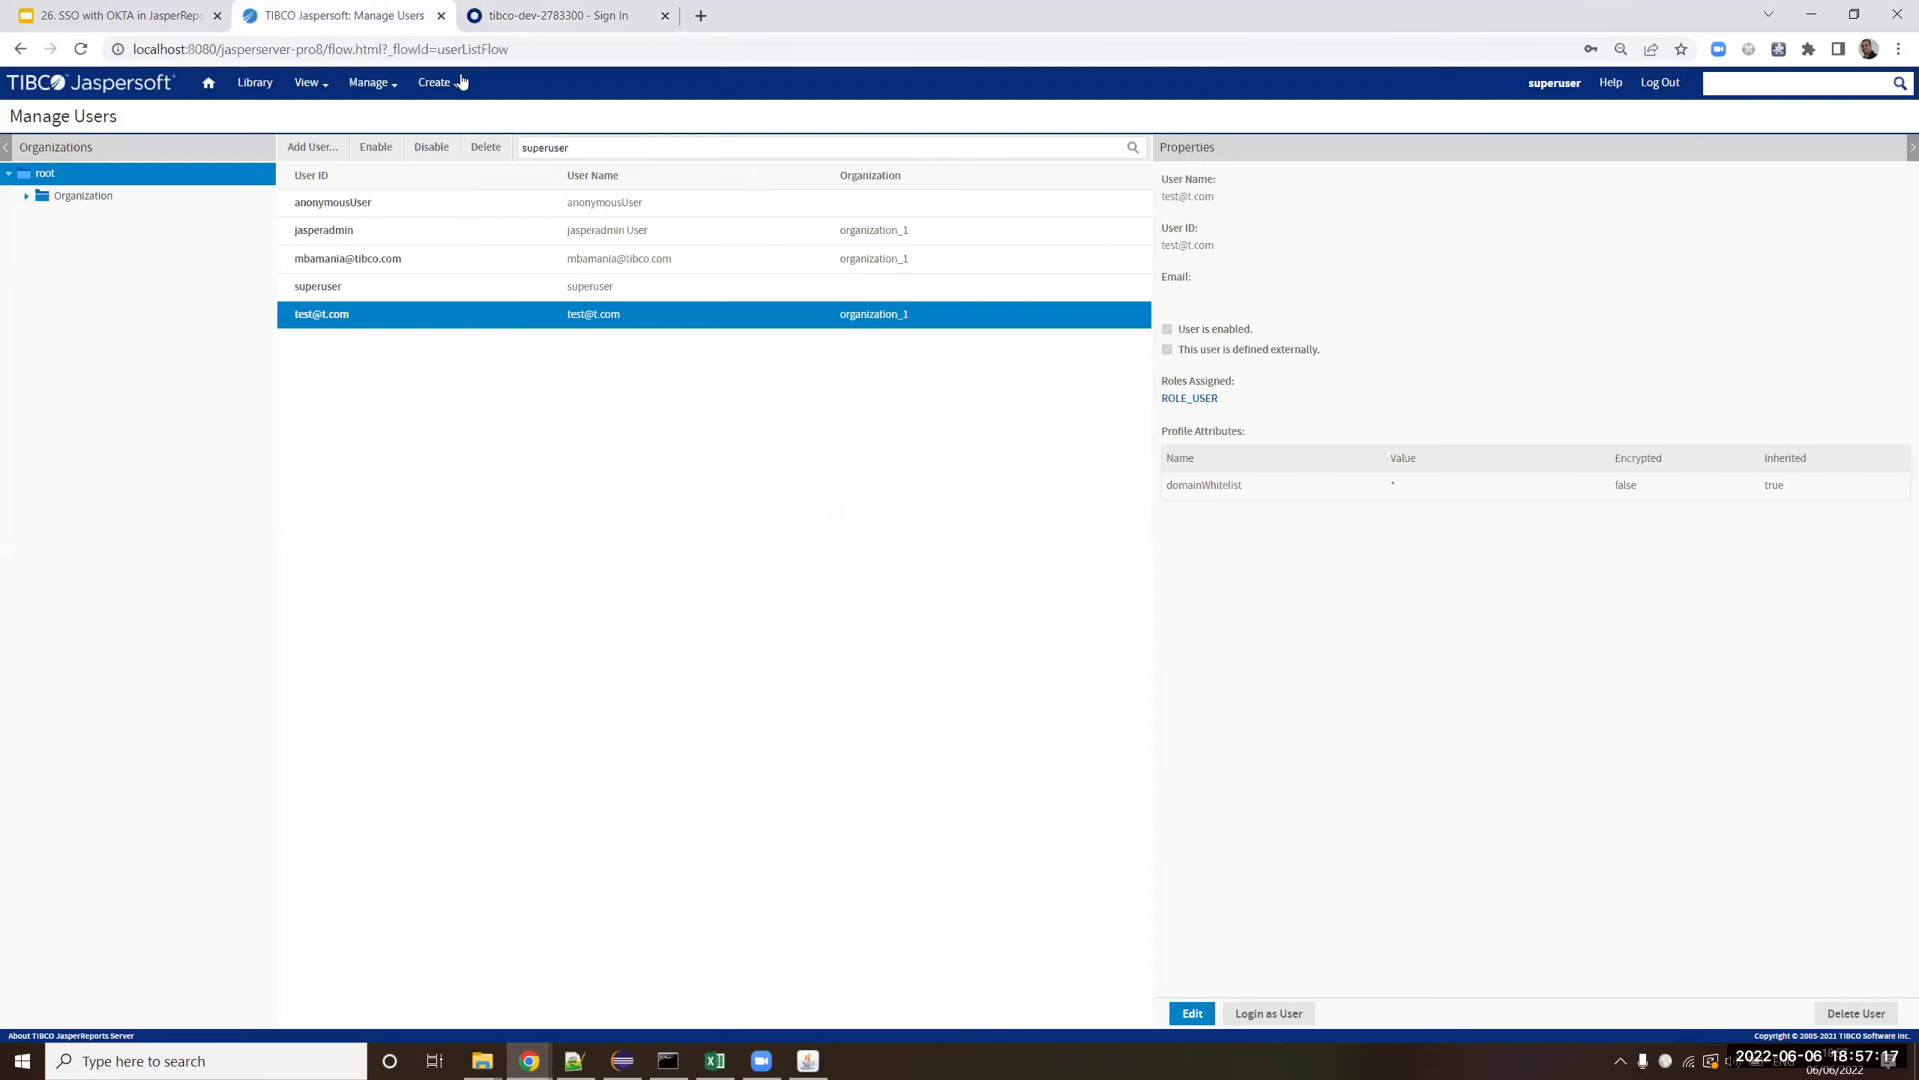
{"action": "left_click", "coordinate": [1660, 84]}
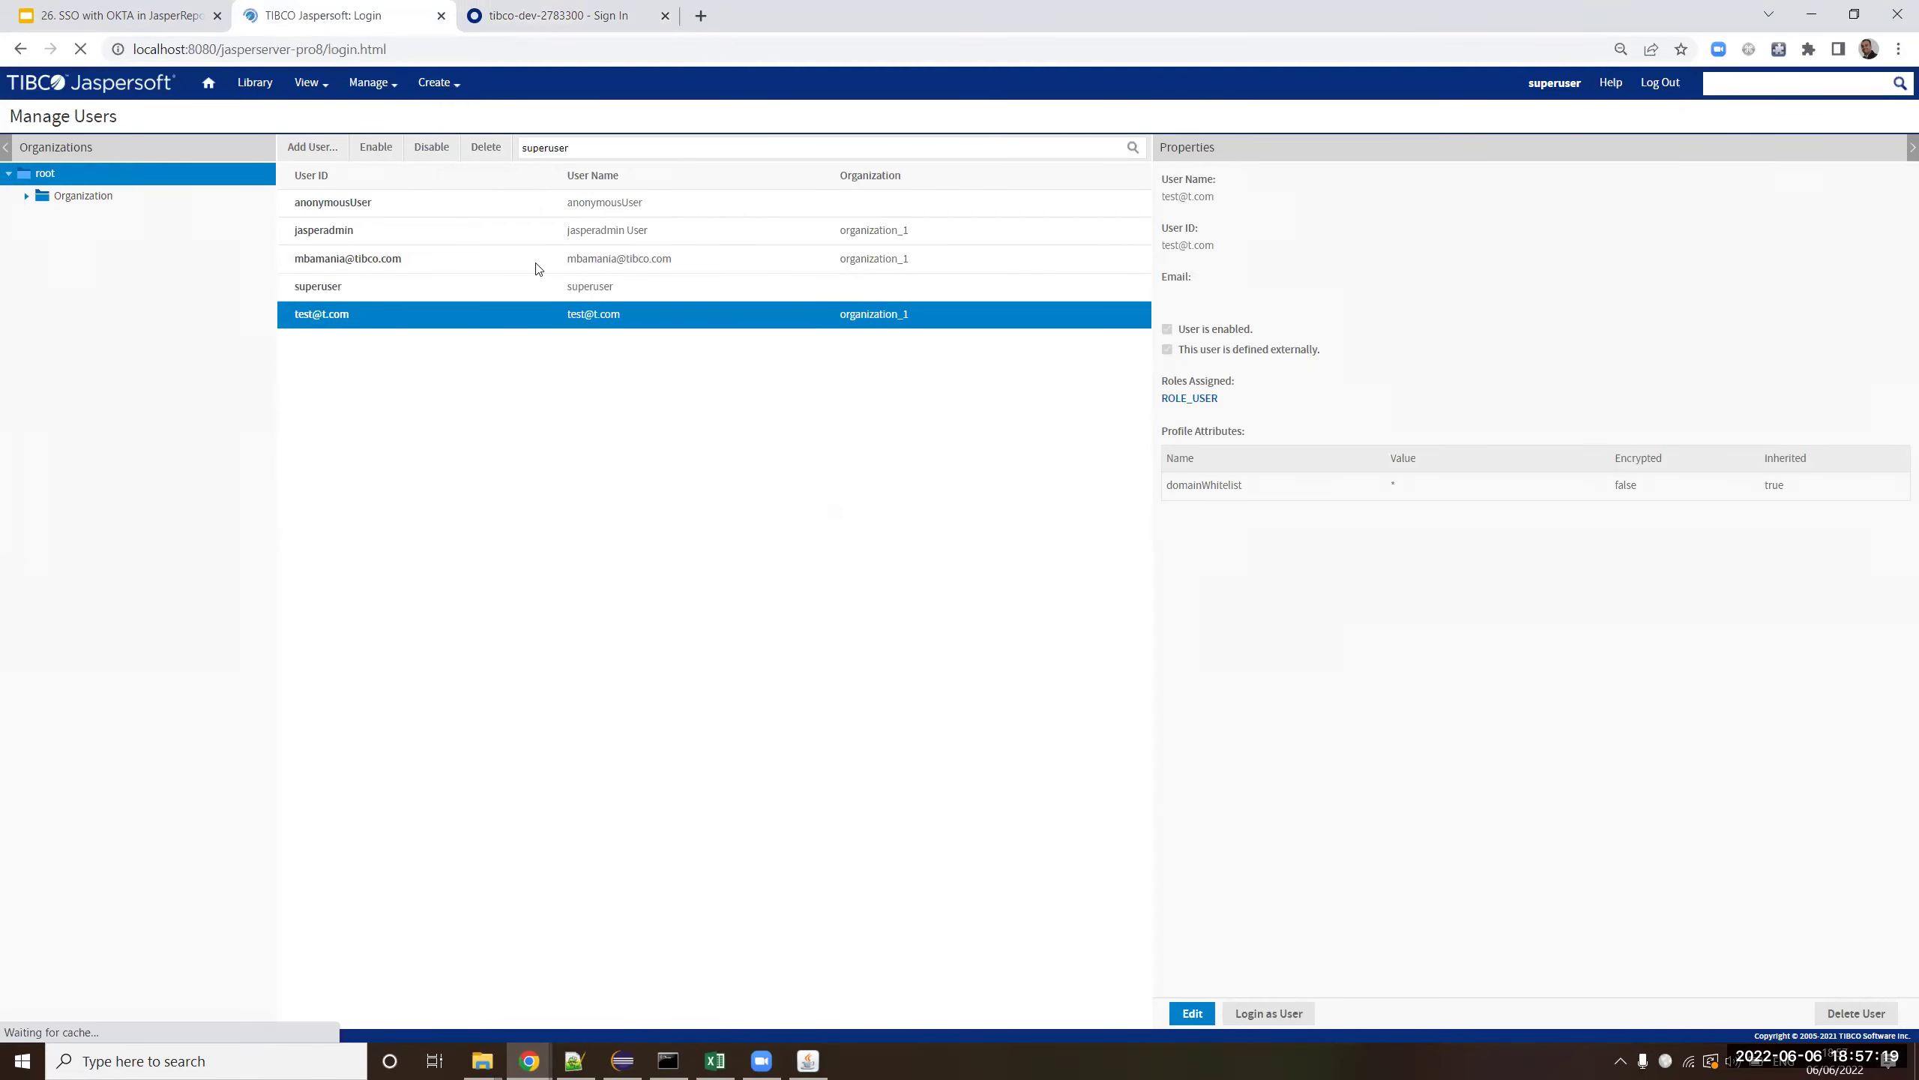
- Strip login.html from the JasperReports Server address and load localhost:8080/jasperserver-pro8 to reach the Okta sign-in
{"action": "left_click_drag", "start_coordinate": [328, 50], "coordinate": [501, 41]}
{"action": "key", "text": "BackSpace"}
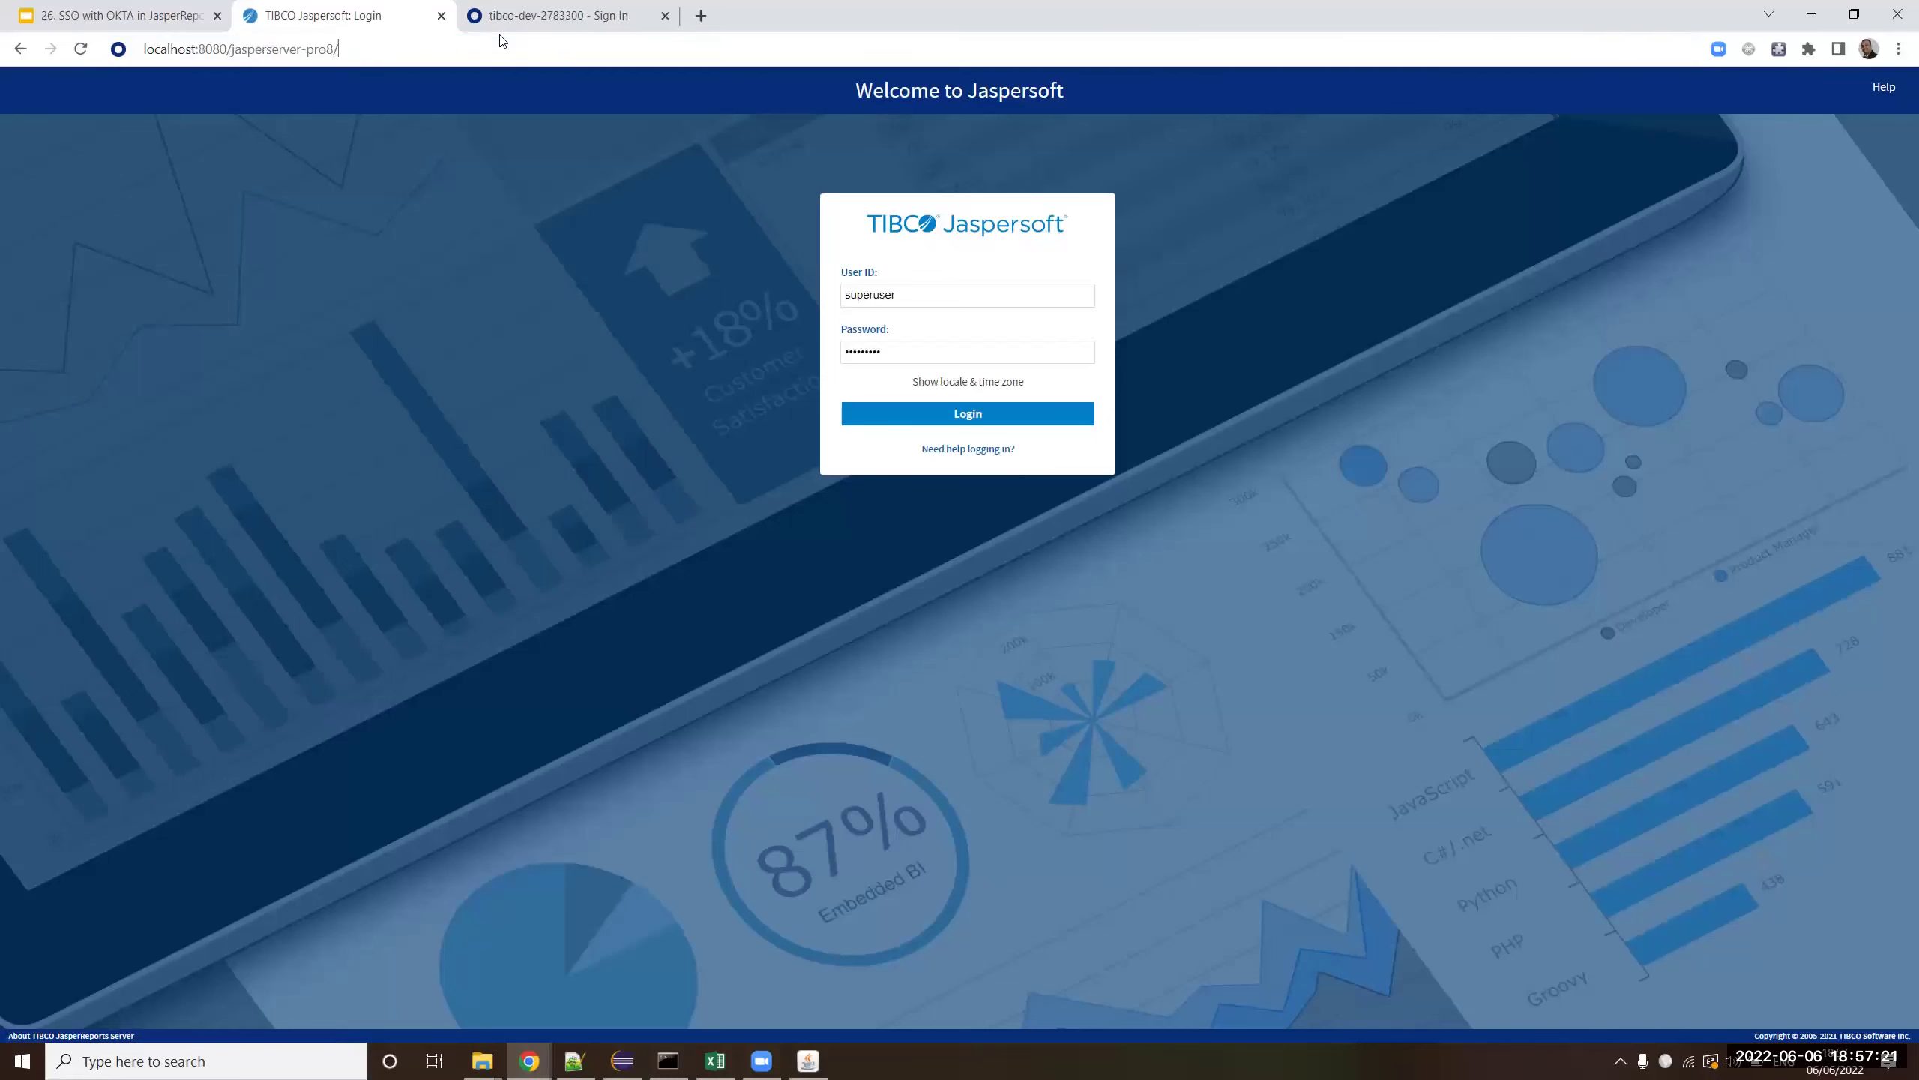
{"action": "key", "text": "Return"}
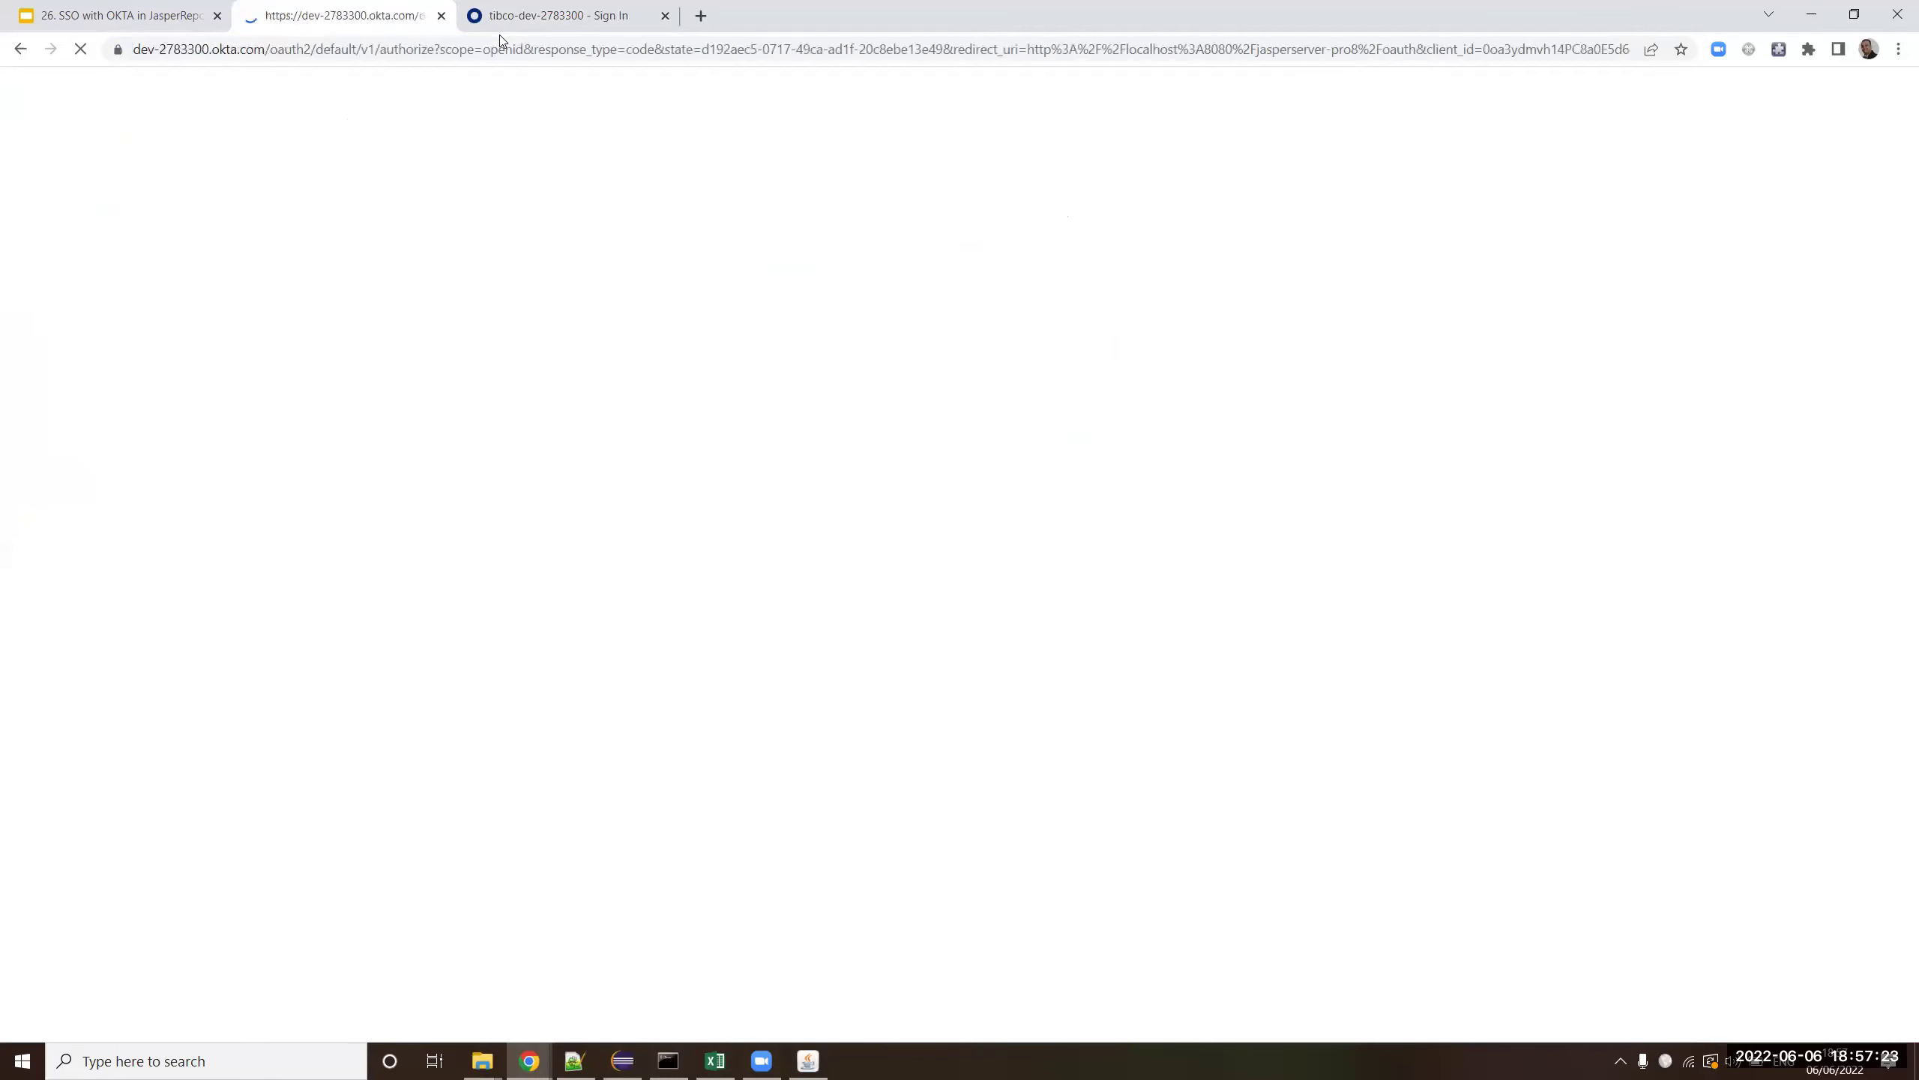
- Try to sign in through Okta with the removed test user's saved username and password
{"action": "triple_click", "coordinate": [830, 380]}
{"action": "type", "text": "m"}
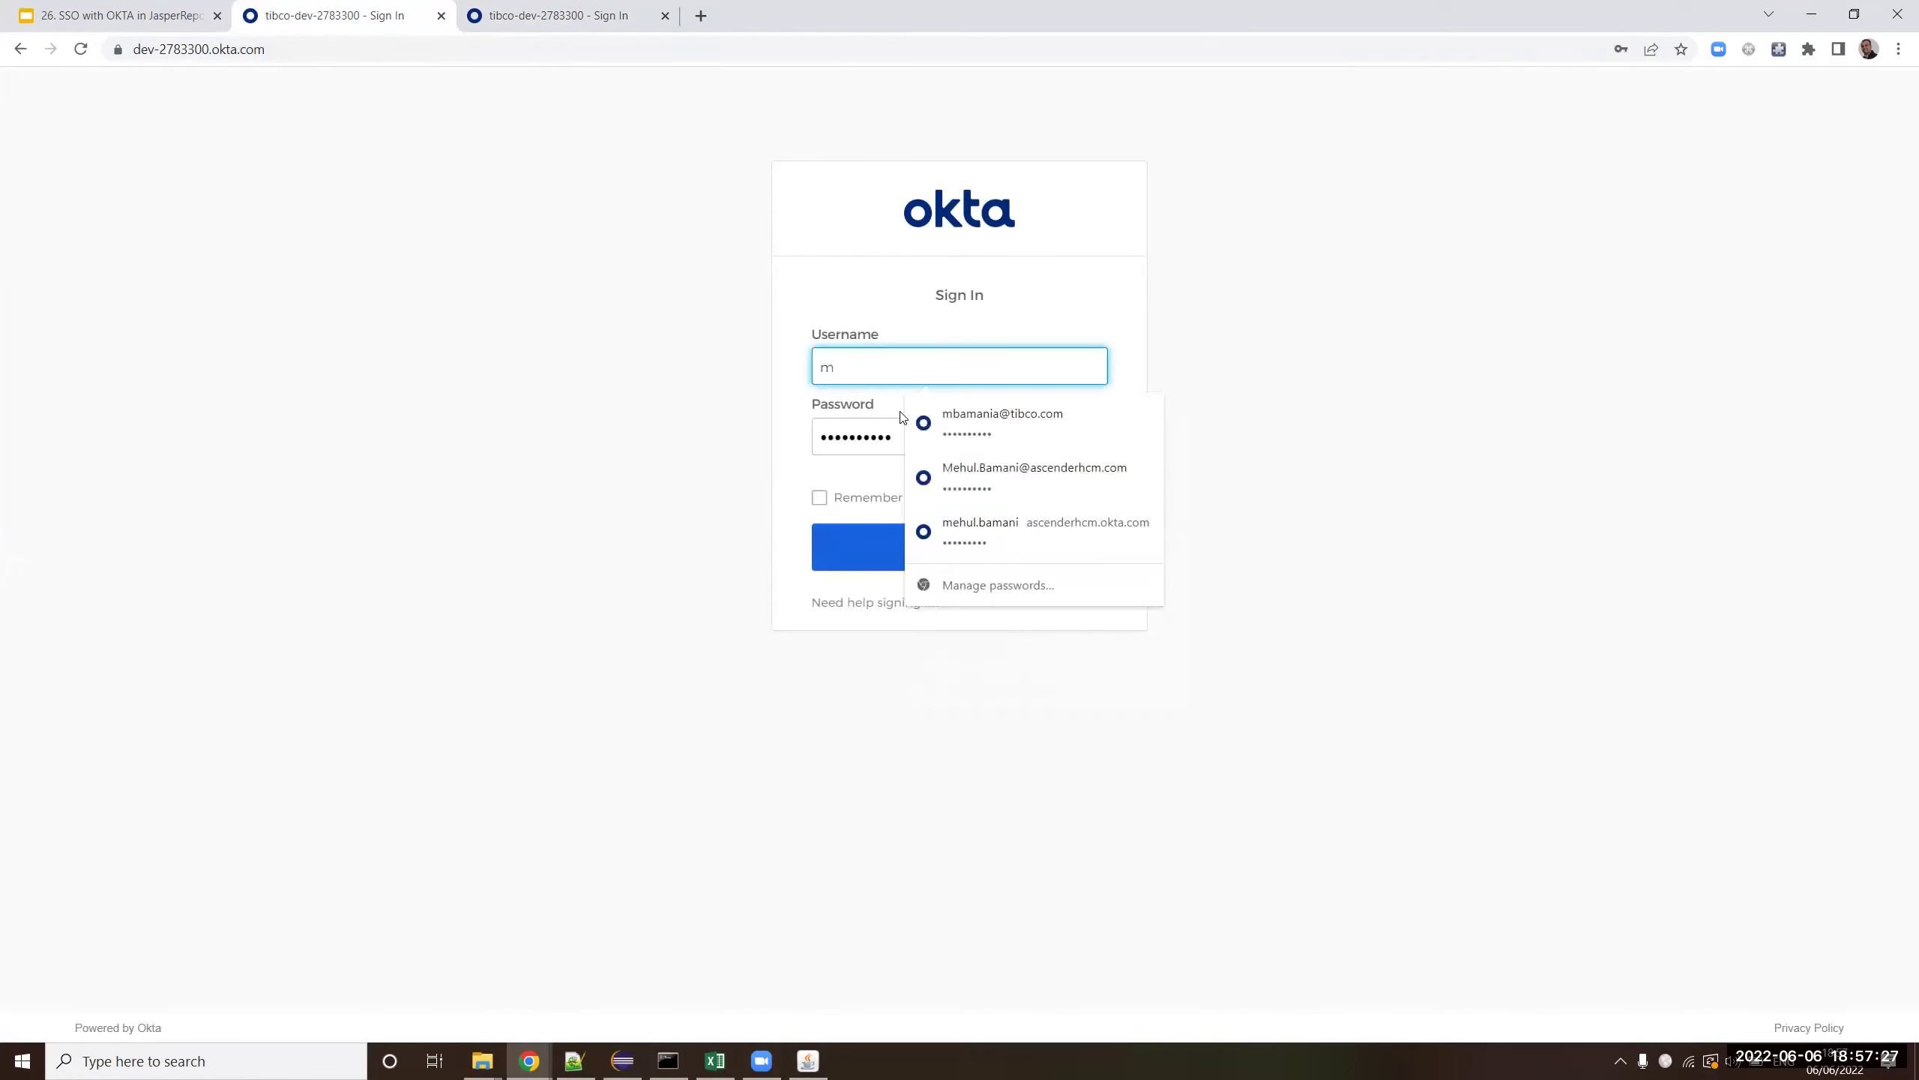
{"action": "key", "text": "BackSpace"}
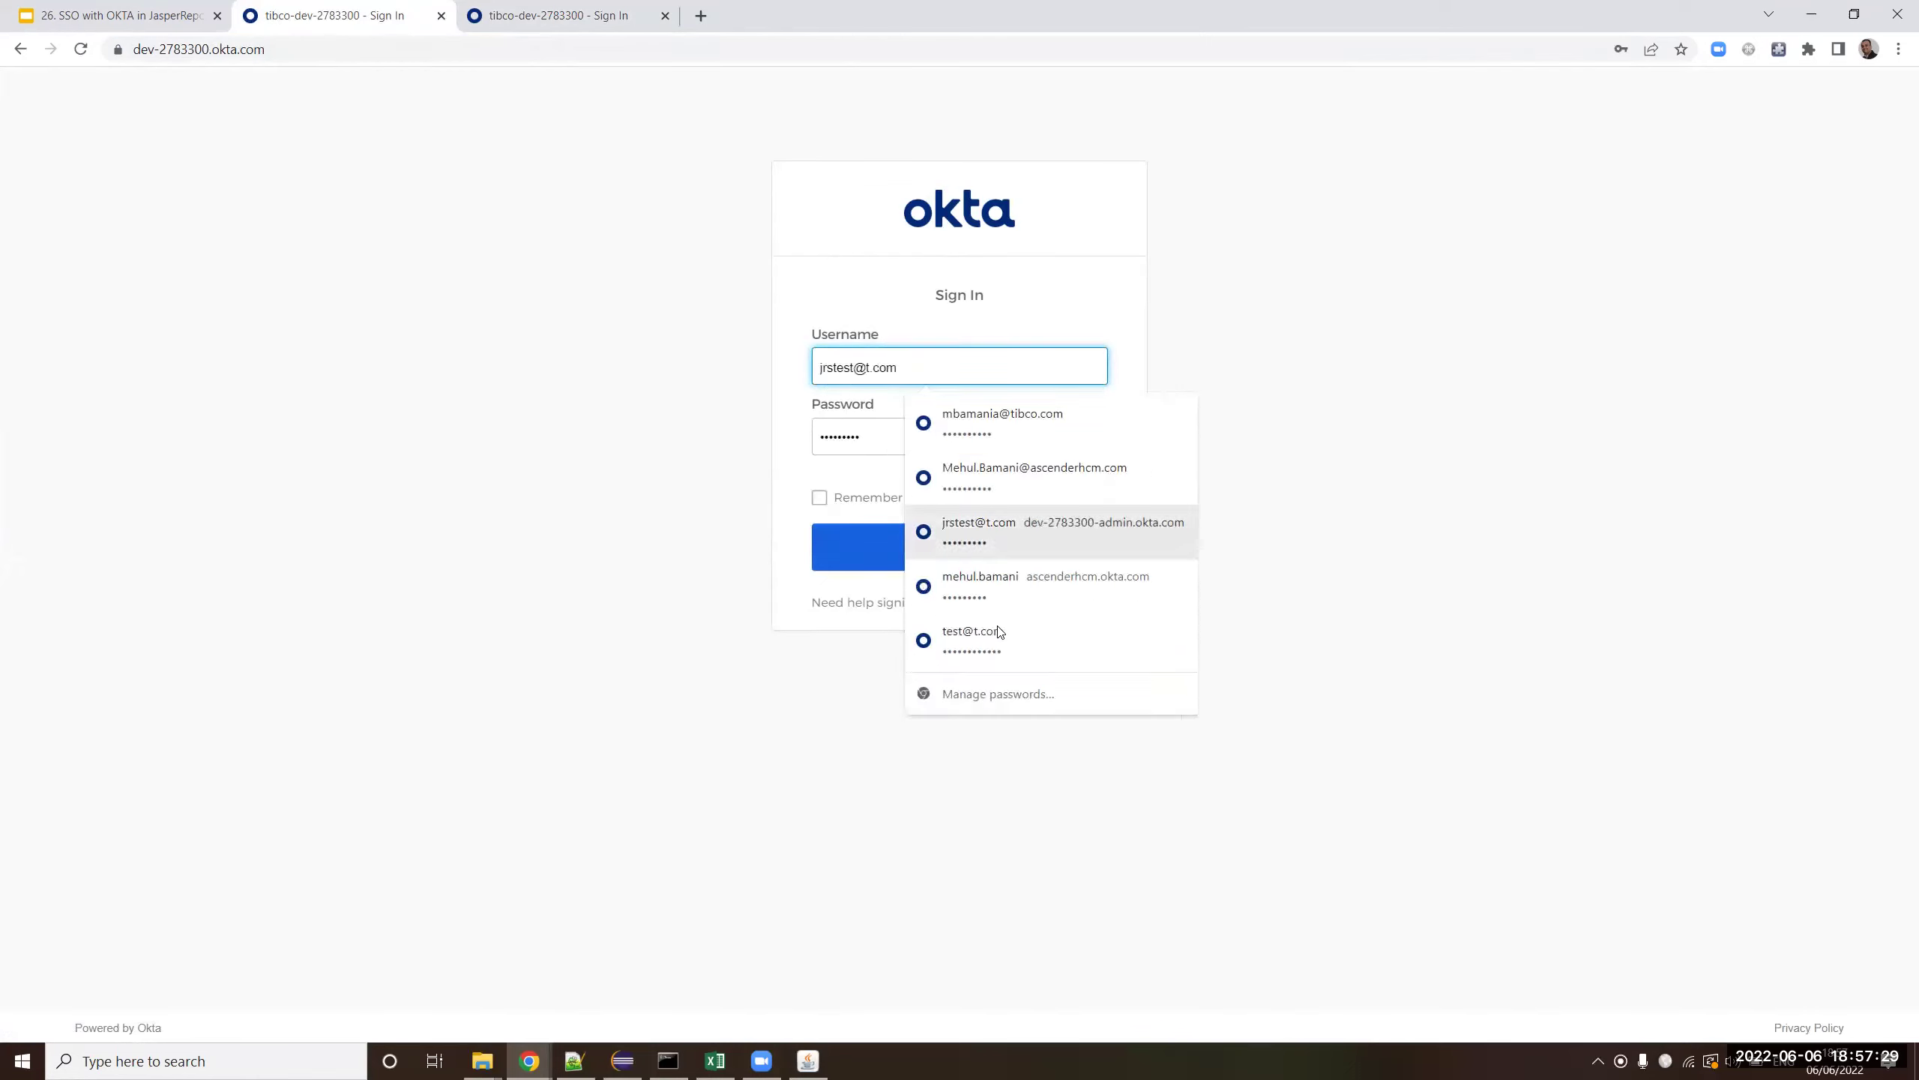
{"action": "left_click", "coordinate": [941, 538]}
{"action": "left_click", "coordinate": [941, 543]}
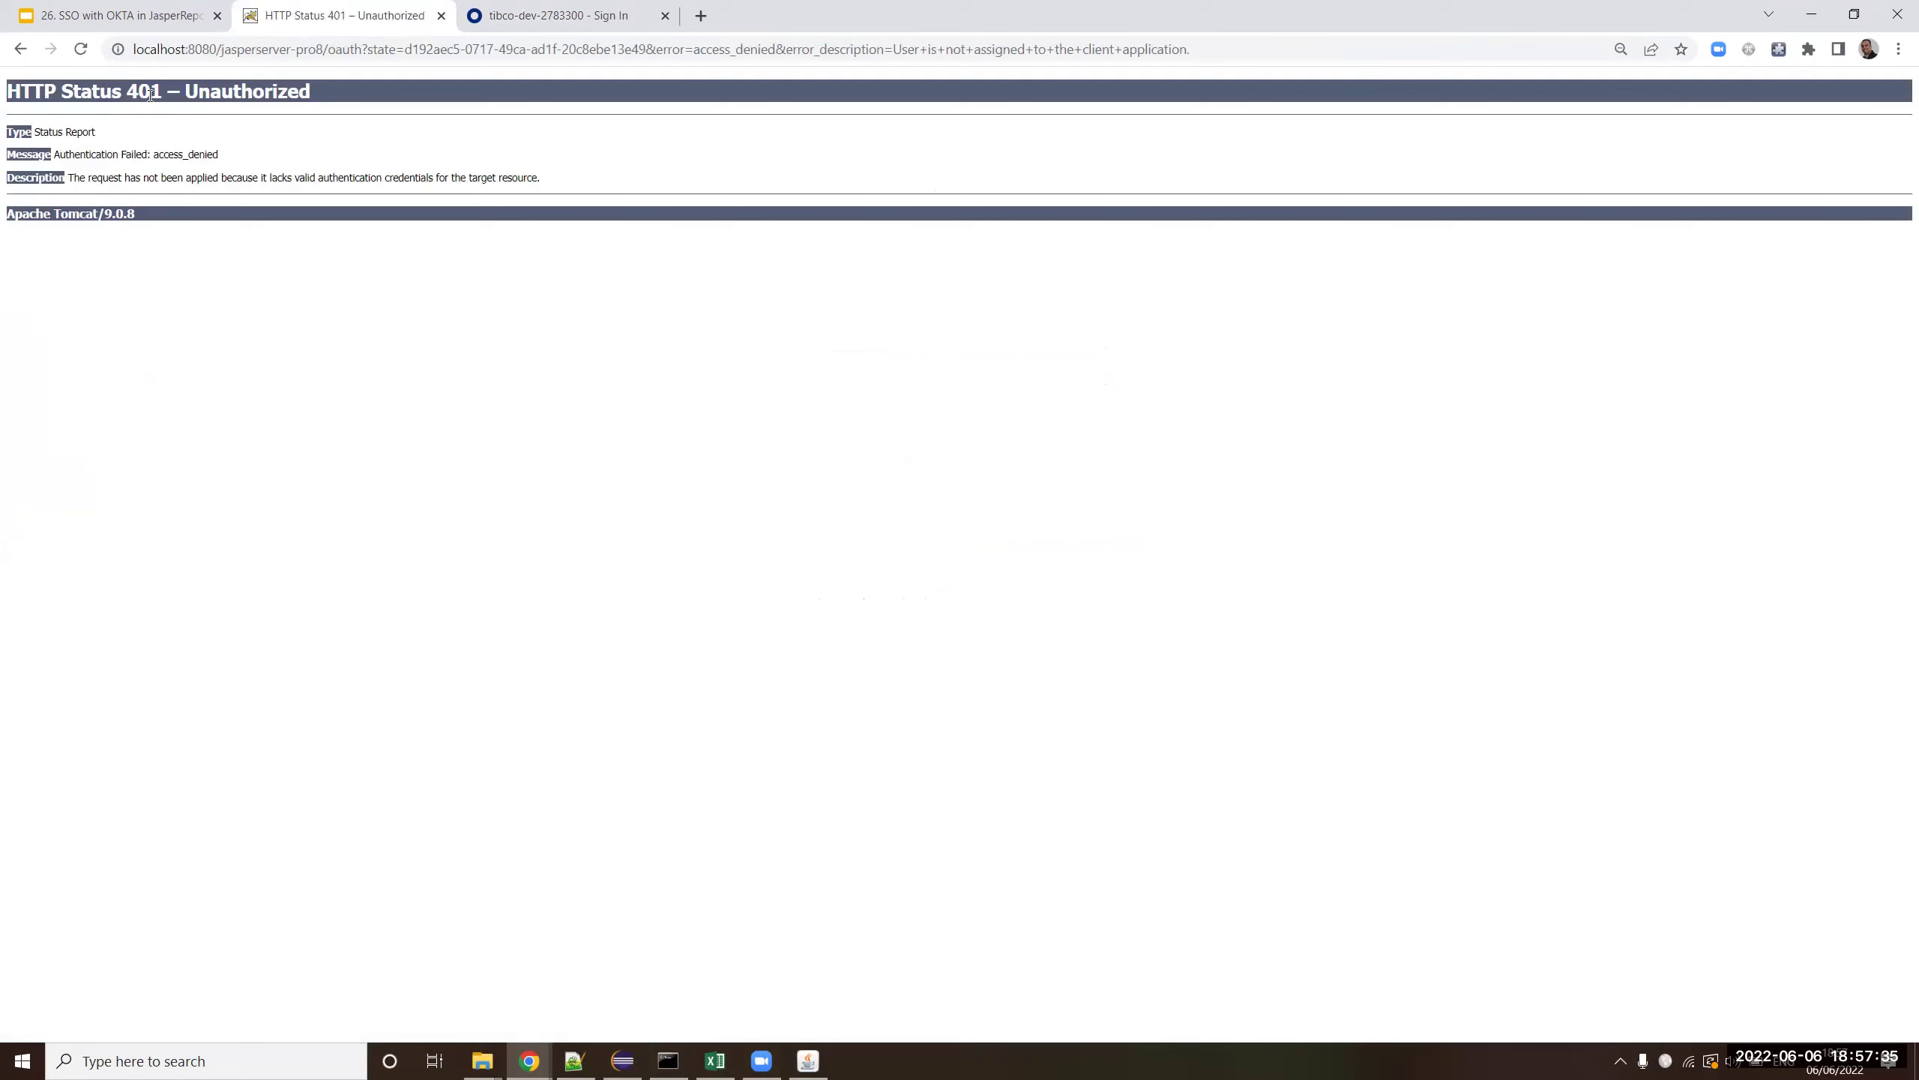
- Trim the OAuth error parameters from the address and reload JasperReports Server to retry access with the same Okta session
{"action": "left_click_drag", "start_coordinate": [322, 49], "coordinate": [1298, 70]}
{"action": "key", "text": "BackSpace"}
{"action": "key", "text": "Return"}
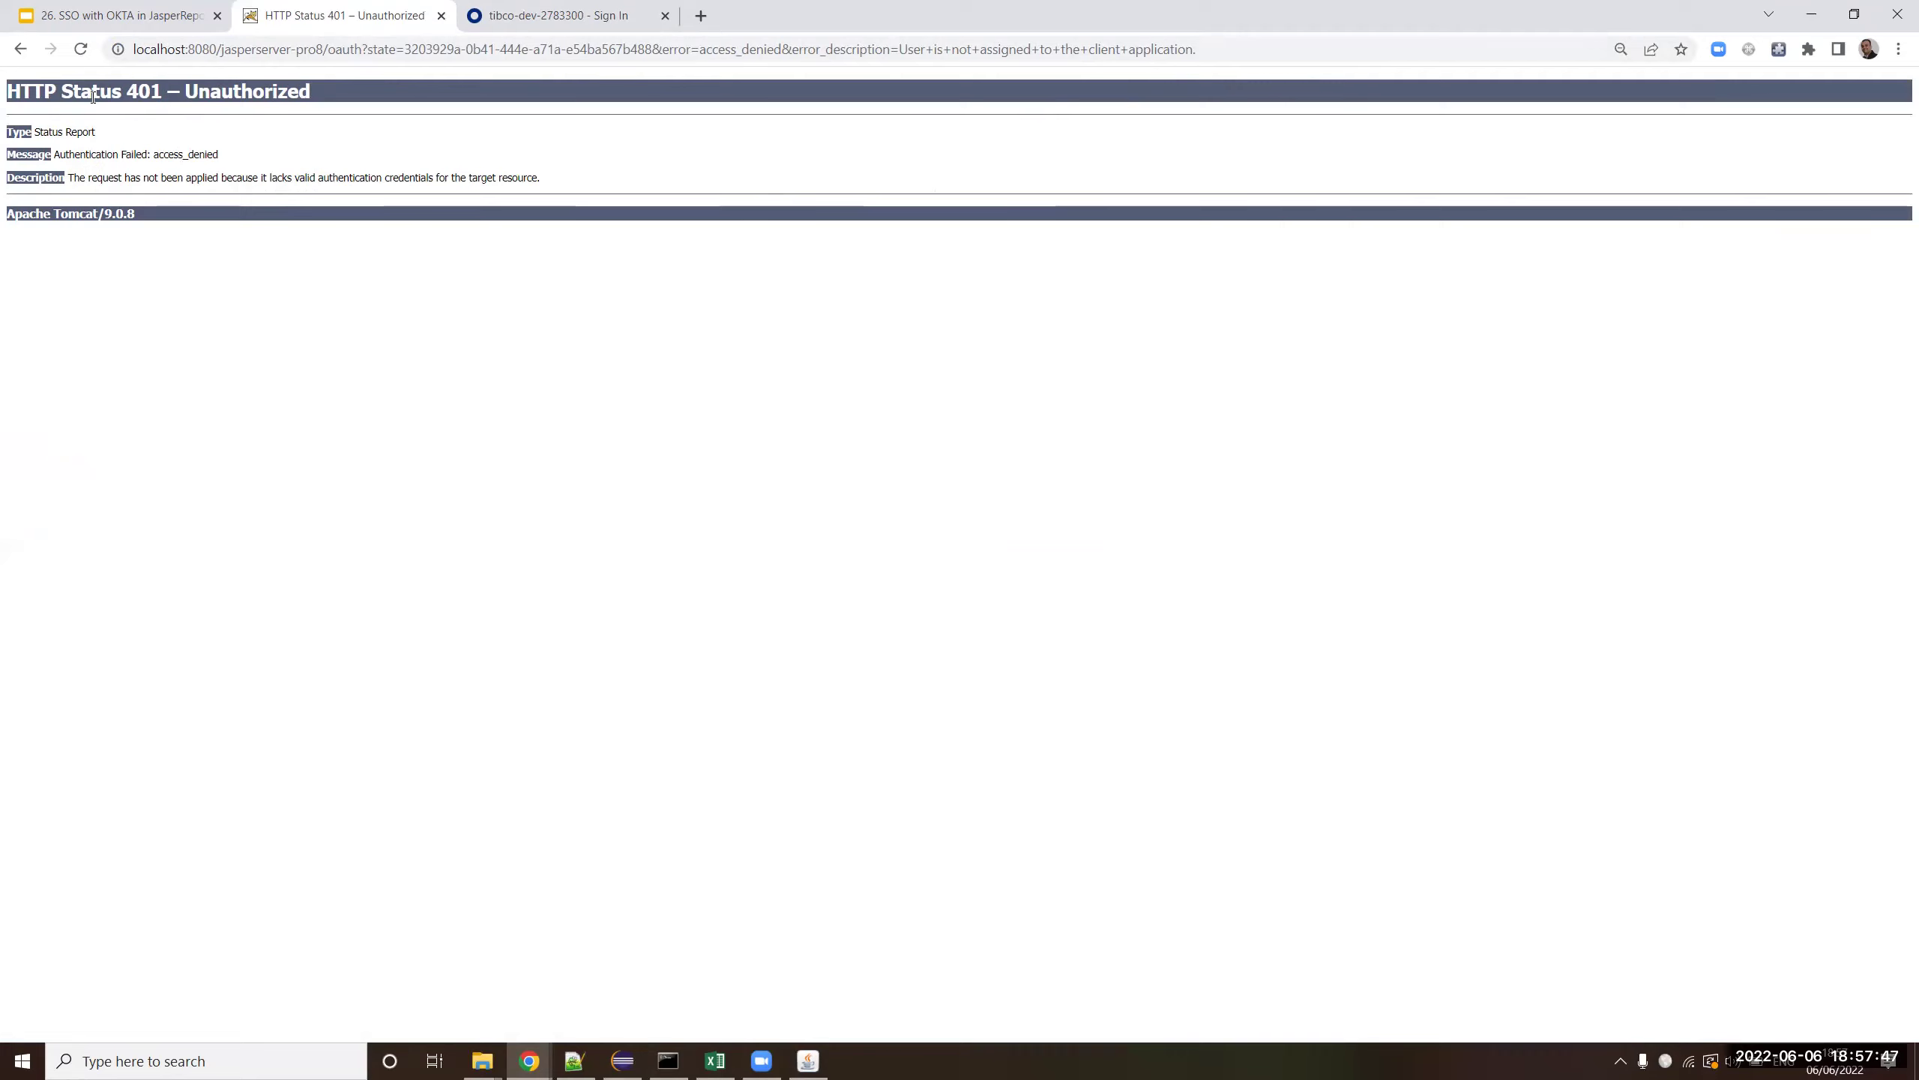
- Sign in to Okta in the other tab with the prefilled administrator credentials
{"action": "left_click", "coordinate": [572, 15]}
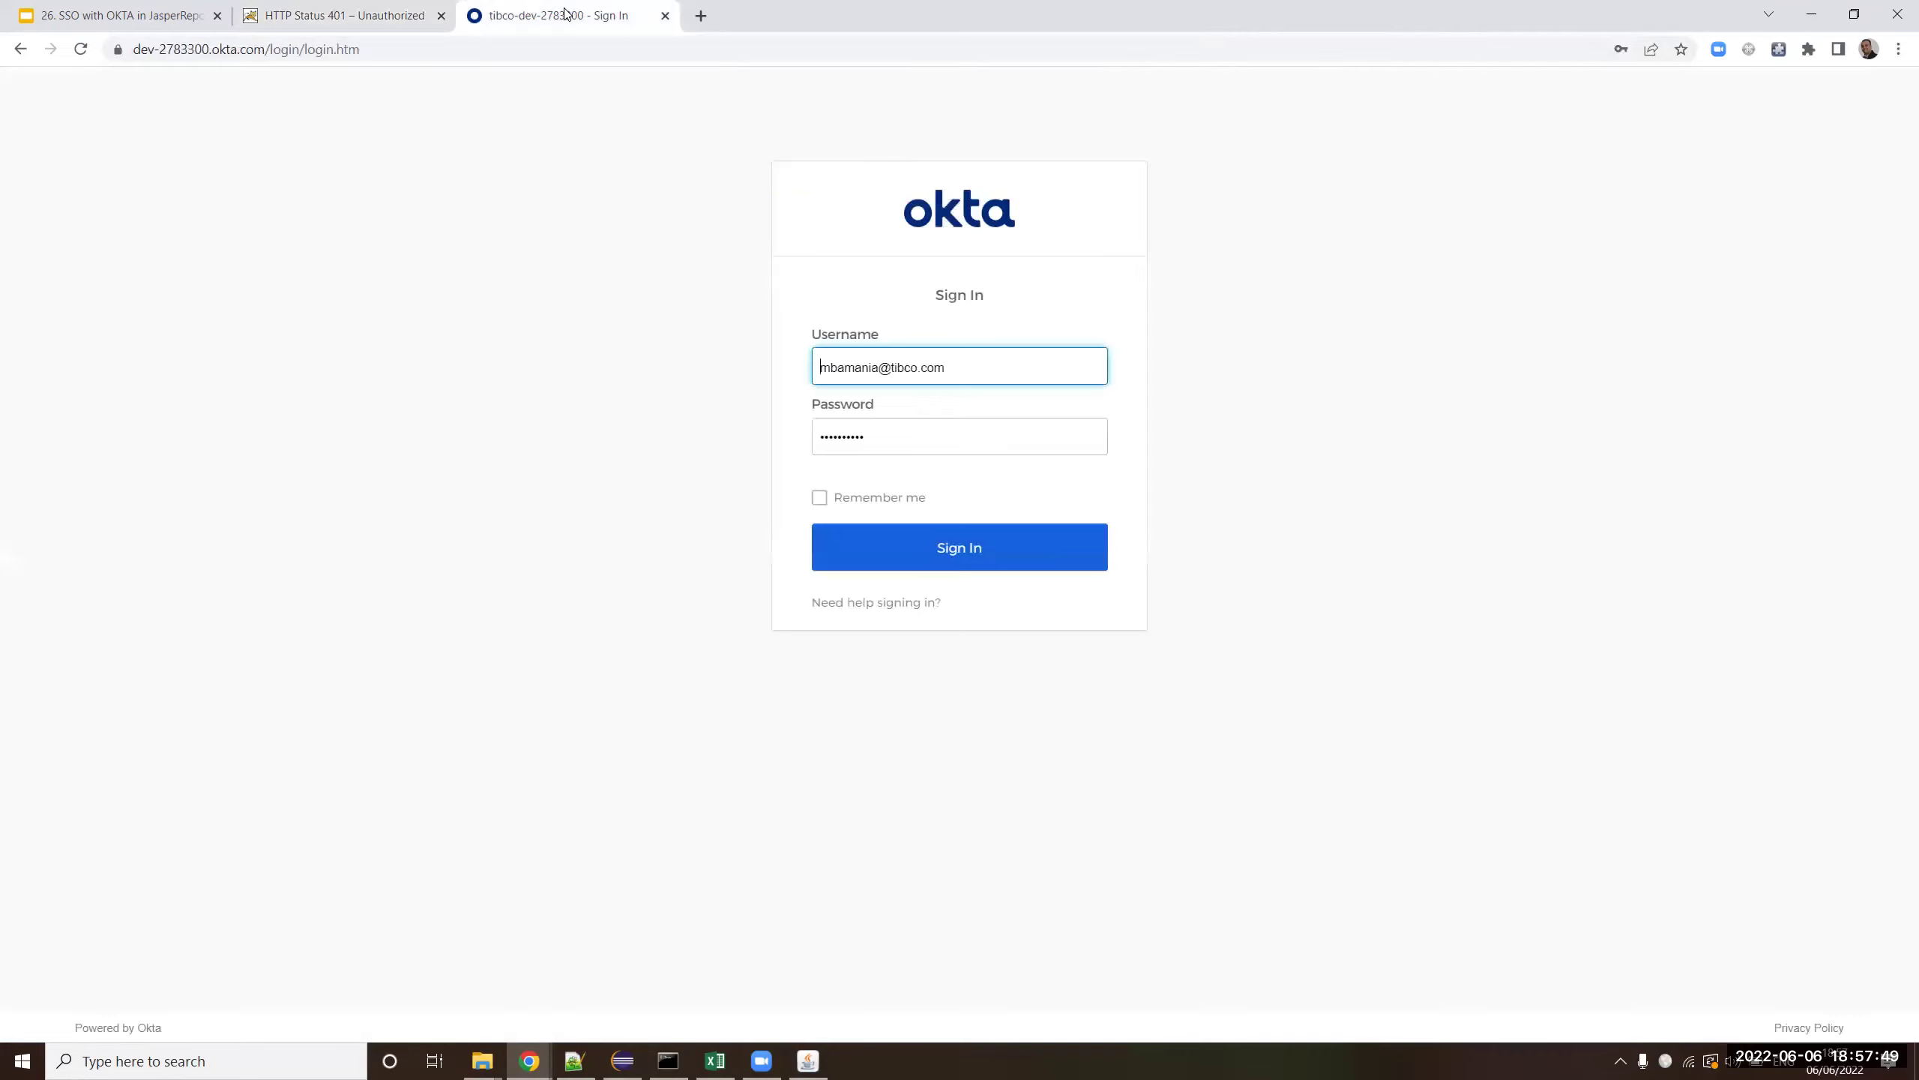
{"action": "left_click", "coordinate": [960, 548]}
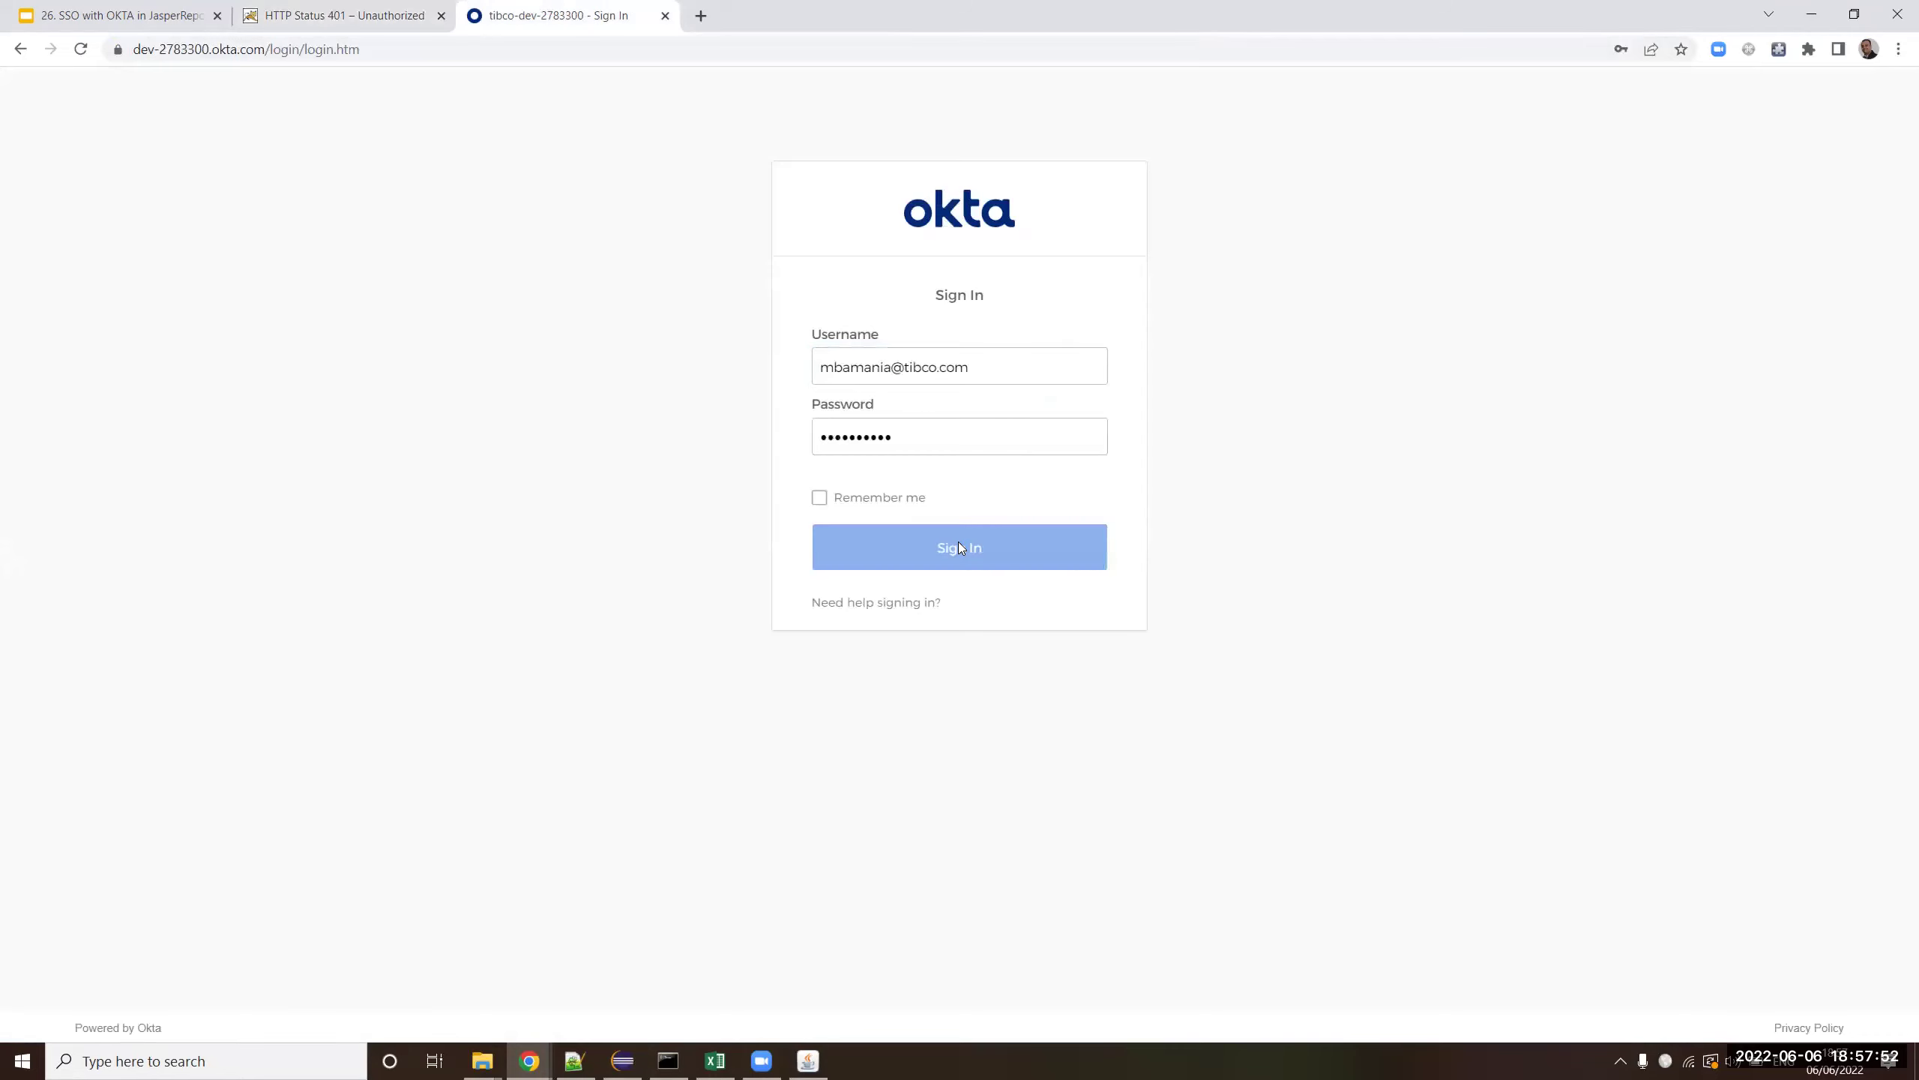
{"action": "left_click", "coordinate": [355, 15]}
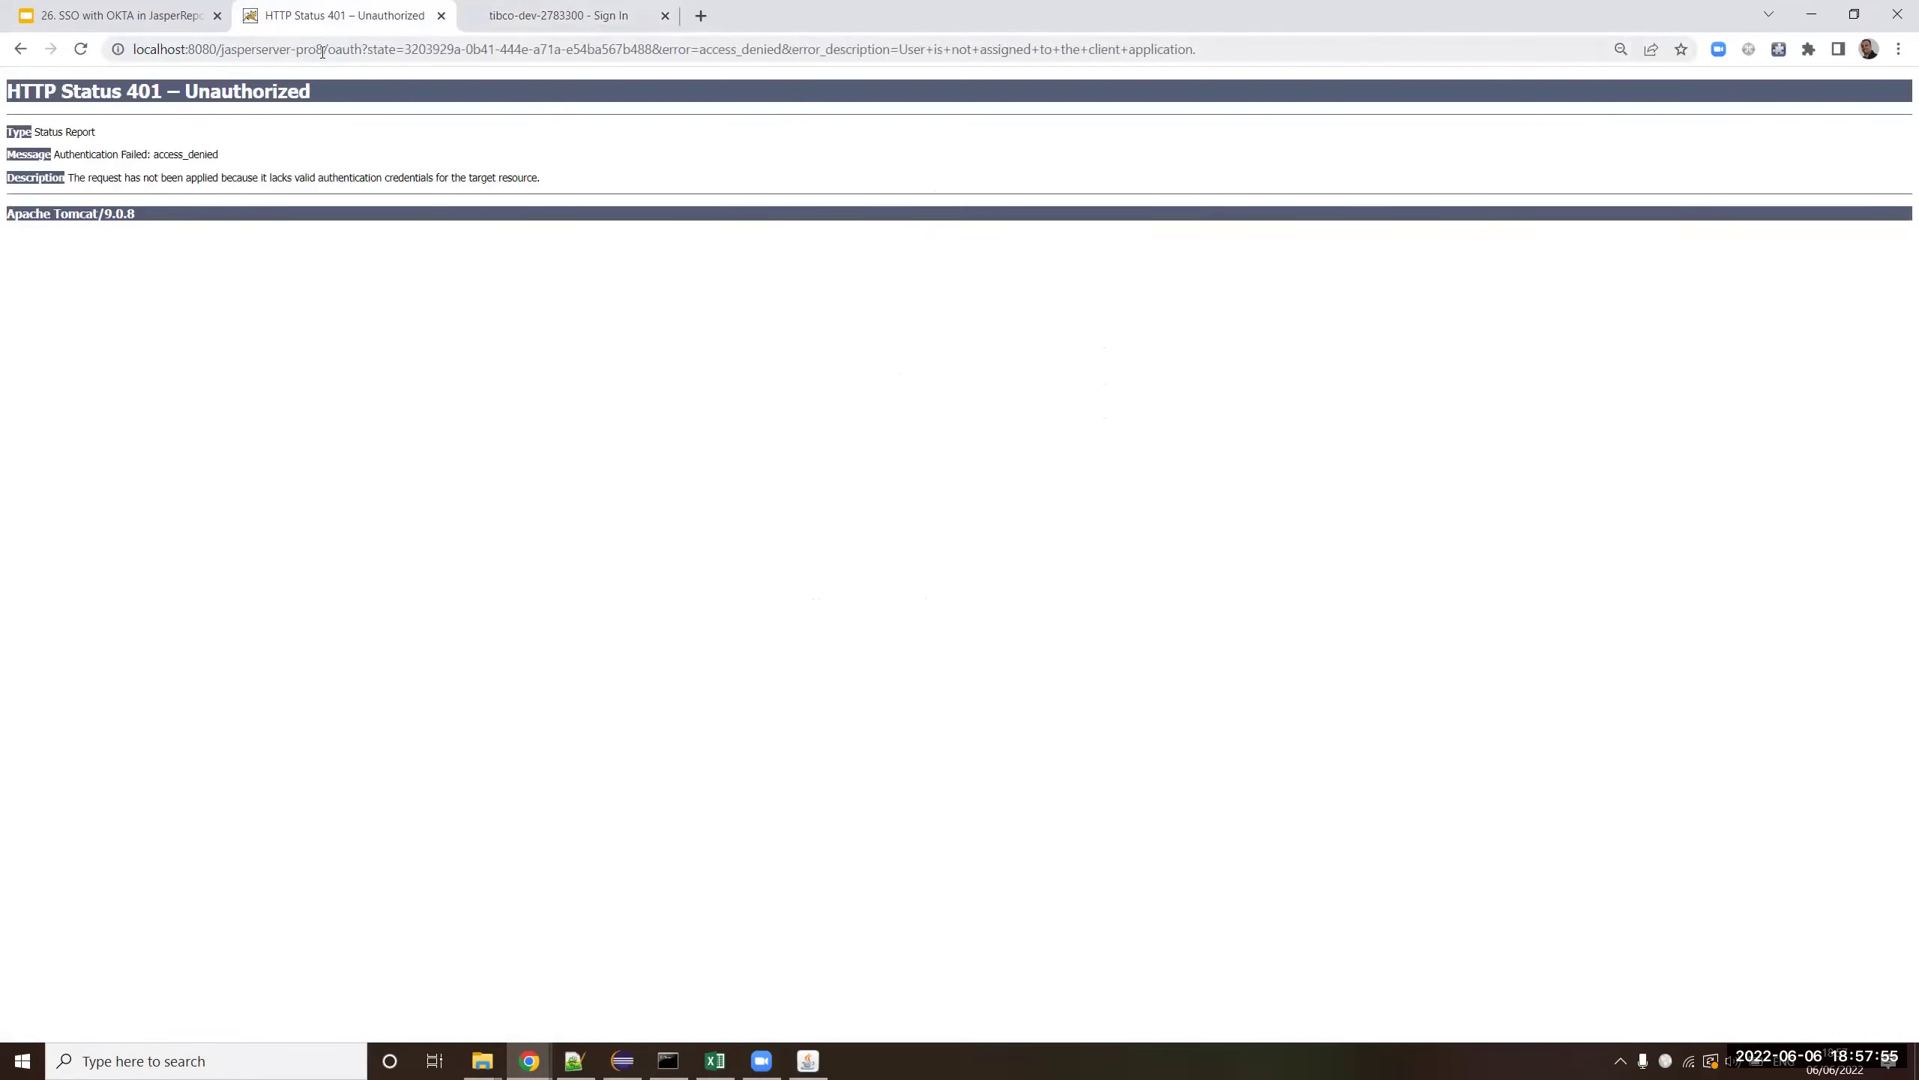
{"action": "left_click", "coordinate": [560, 15]}
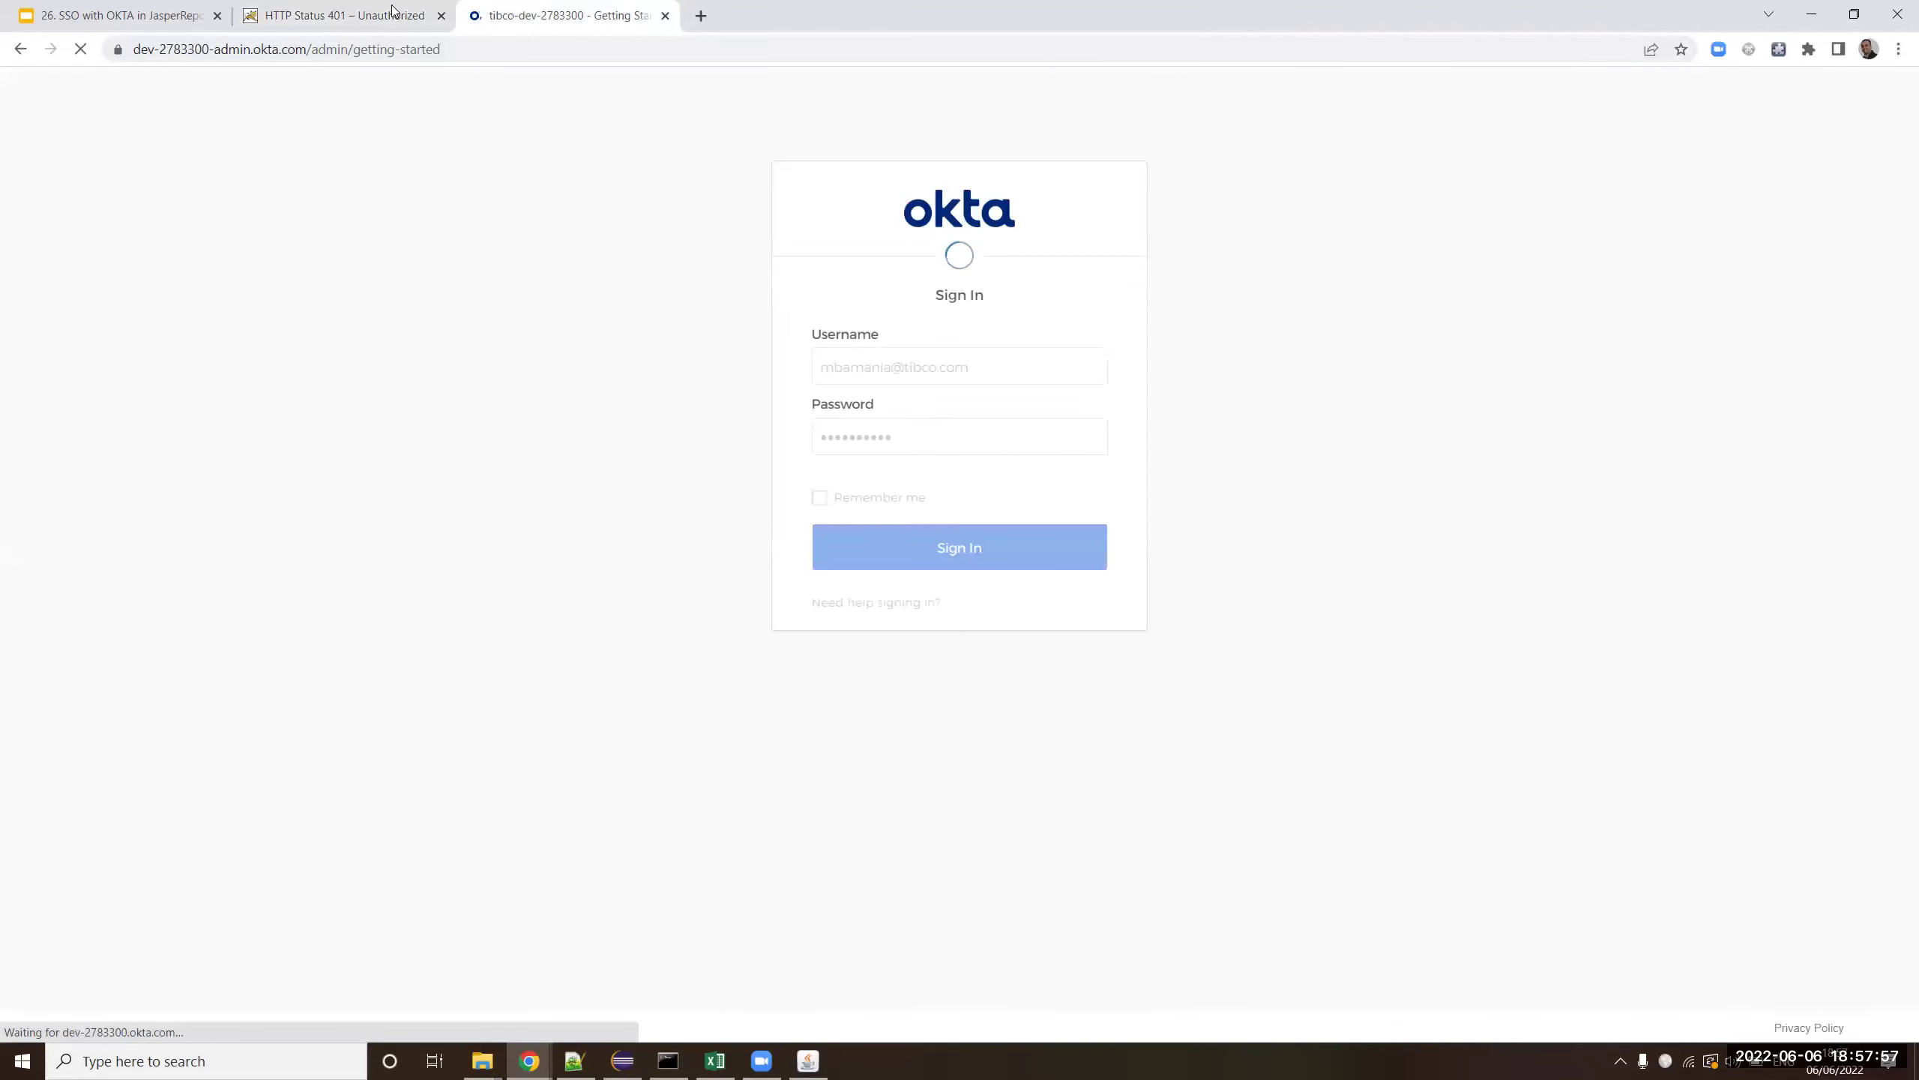
- Shorten the JasperReports Server address to localhost:8080/jasperserver-pro and load it, and check which account is signed in to Okta
{"action": "left_click", "coordinate": [371, 15]}
{"action": "left_click", "coordinate": [320, 48]}
{"action": "left_click_drag", "start_coordinate": [321, 49], "coordinate": [1482, 46]}
{"action": "key", "text": "BackSpace"}
{"action": "key", "text": "Return"}
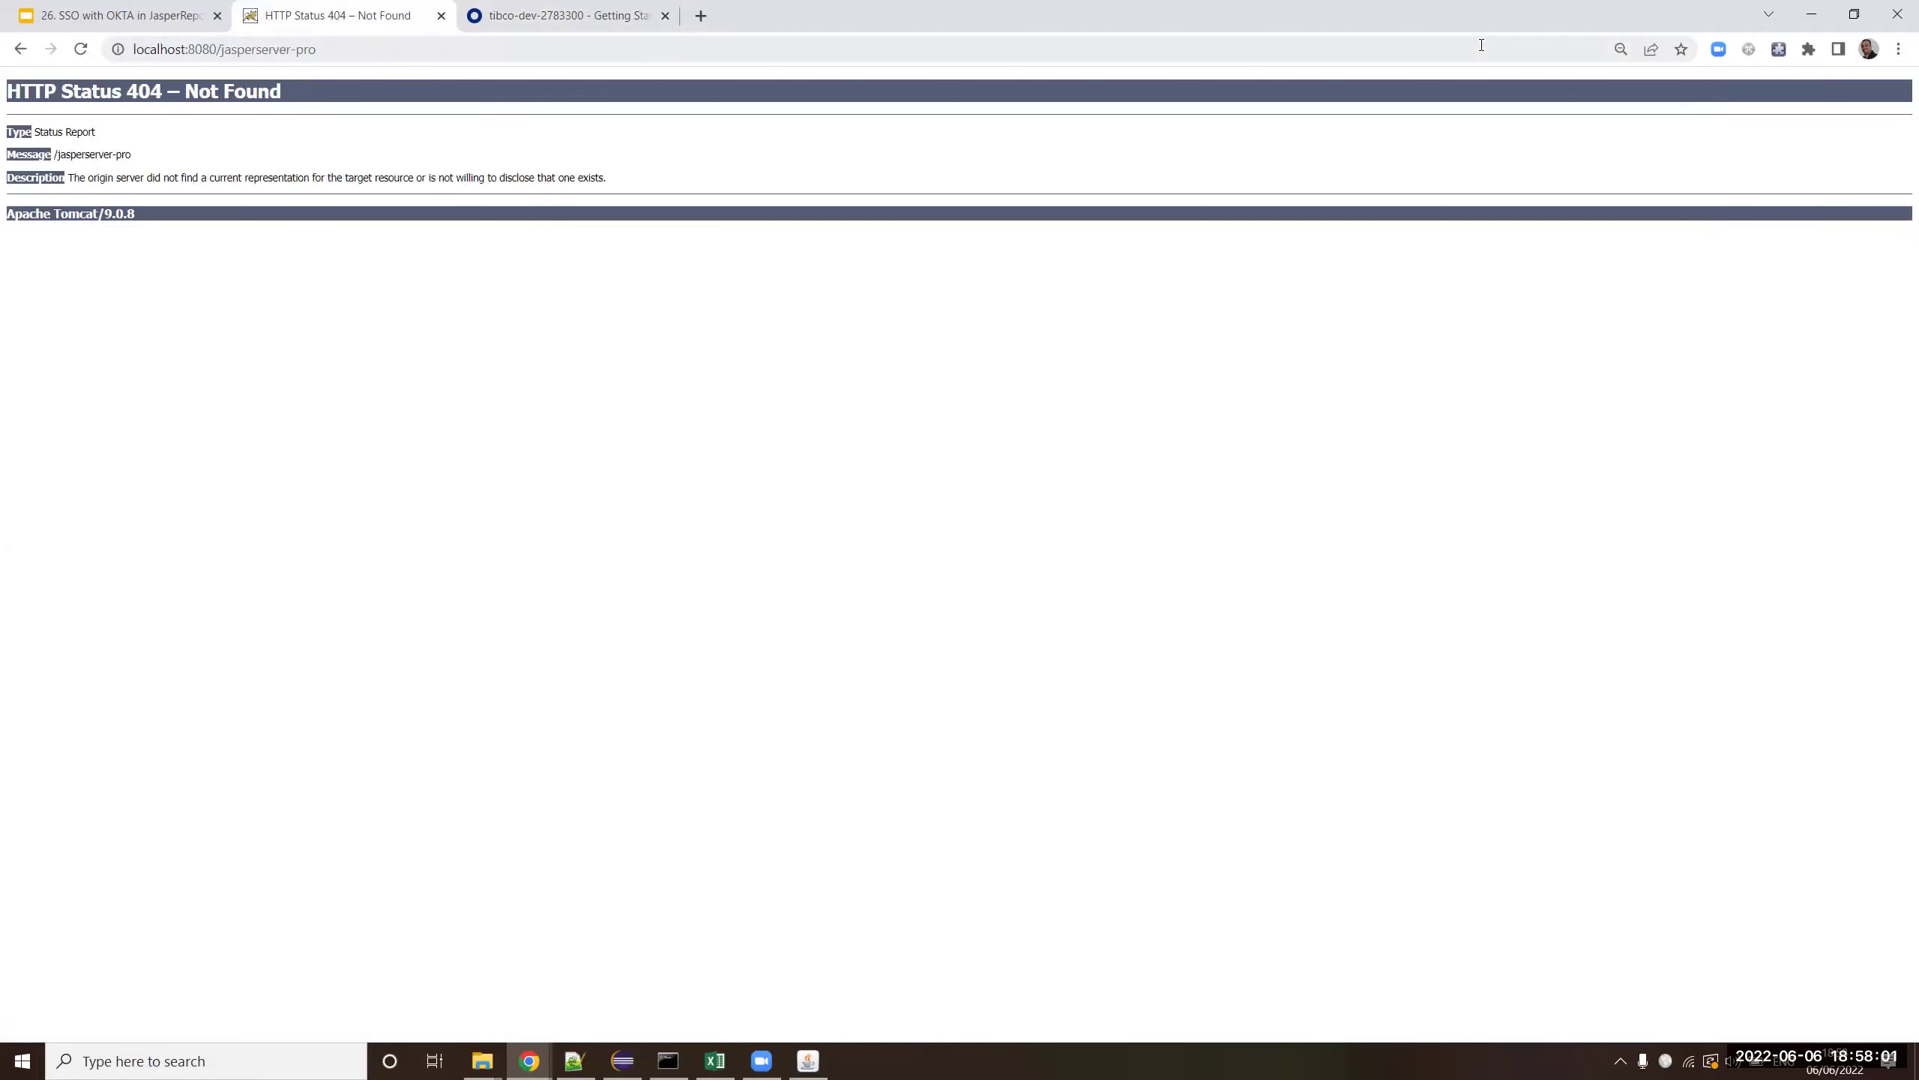
{"action": "left_click", "coordinate": [559, 15]}
{"action": "left_click", "coordinate": [1526, 103]}
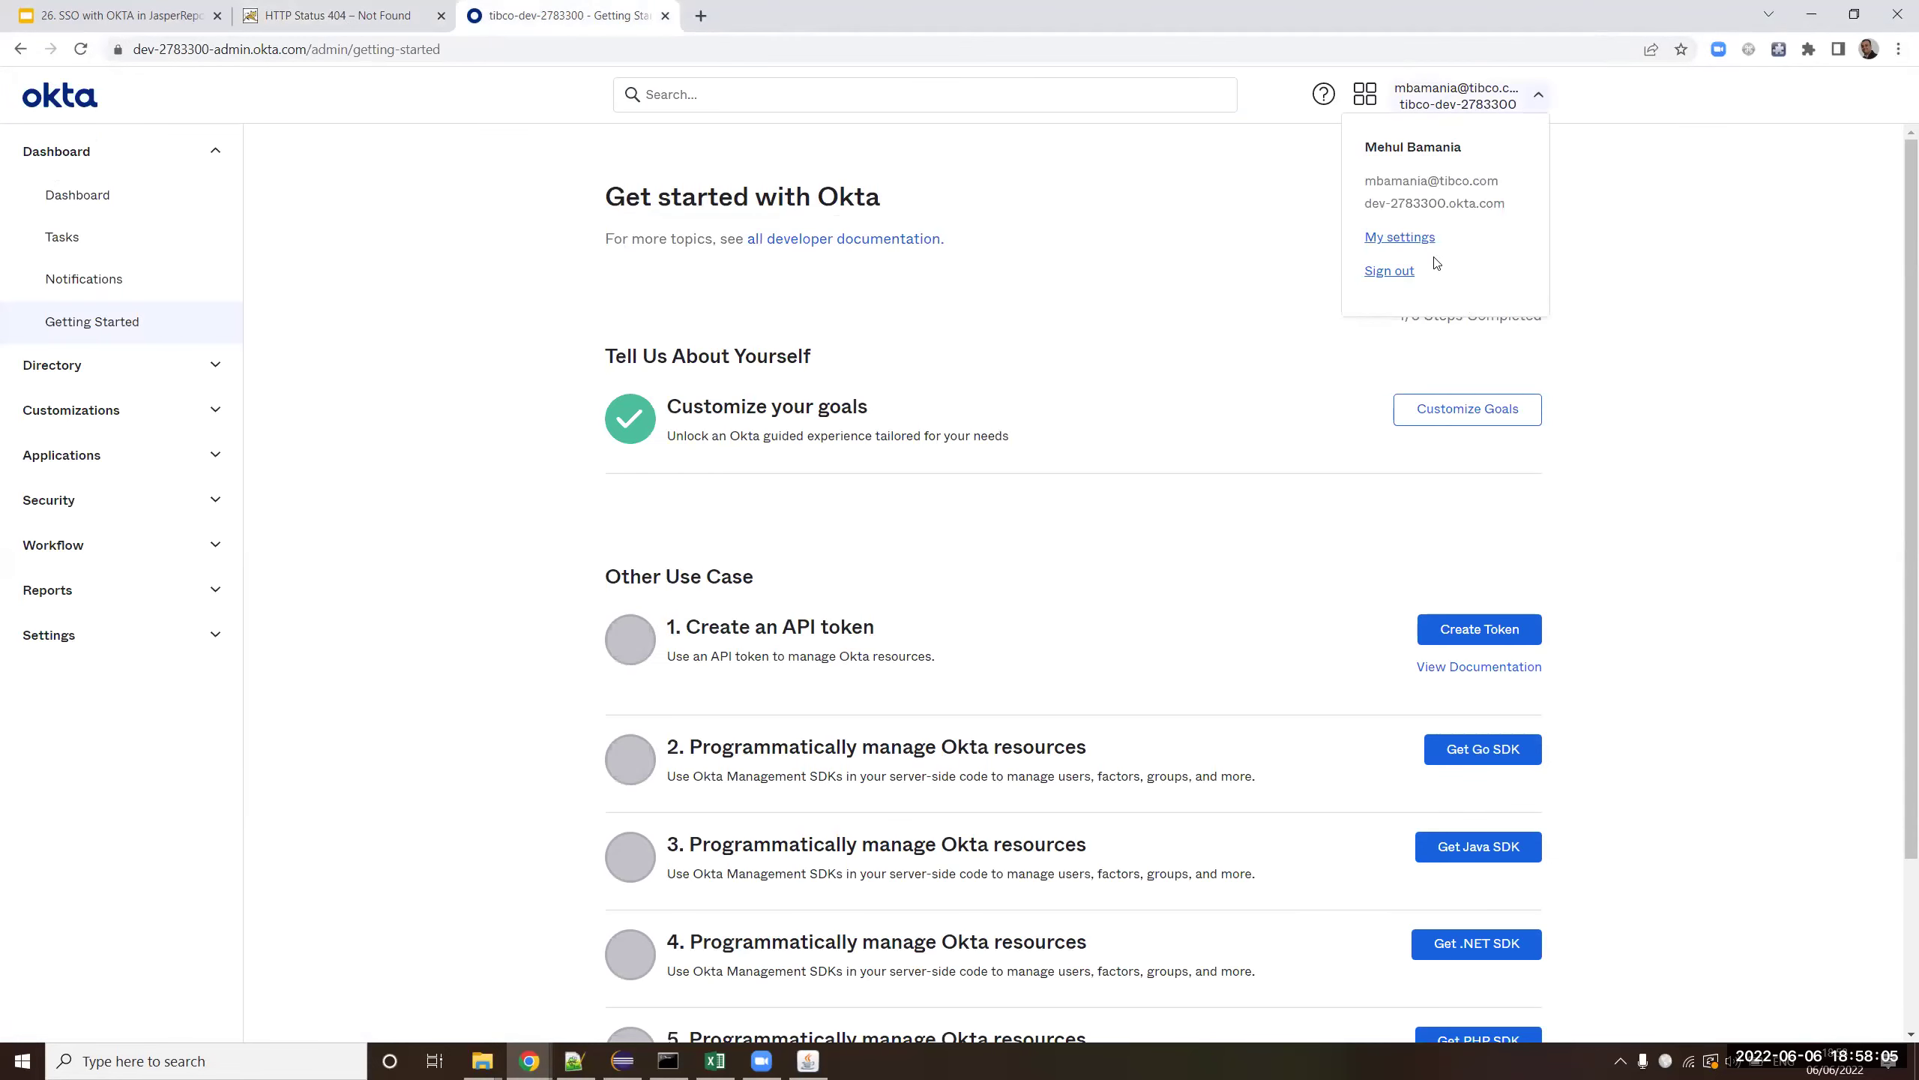
- Correct the address to localhost:8080/jasperserver-pro8 and load JasperReports Server with the administrator's Okta session
{"action": "left_click", "coordinate": [342, 15]}
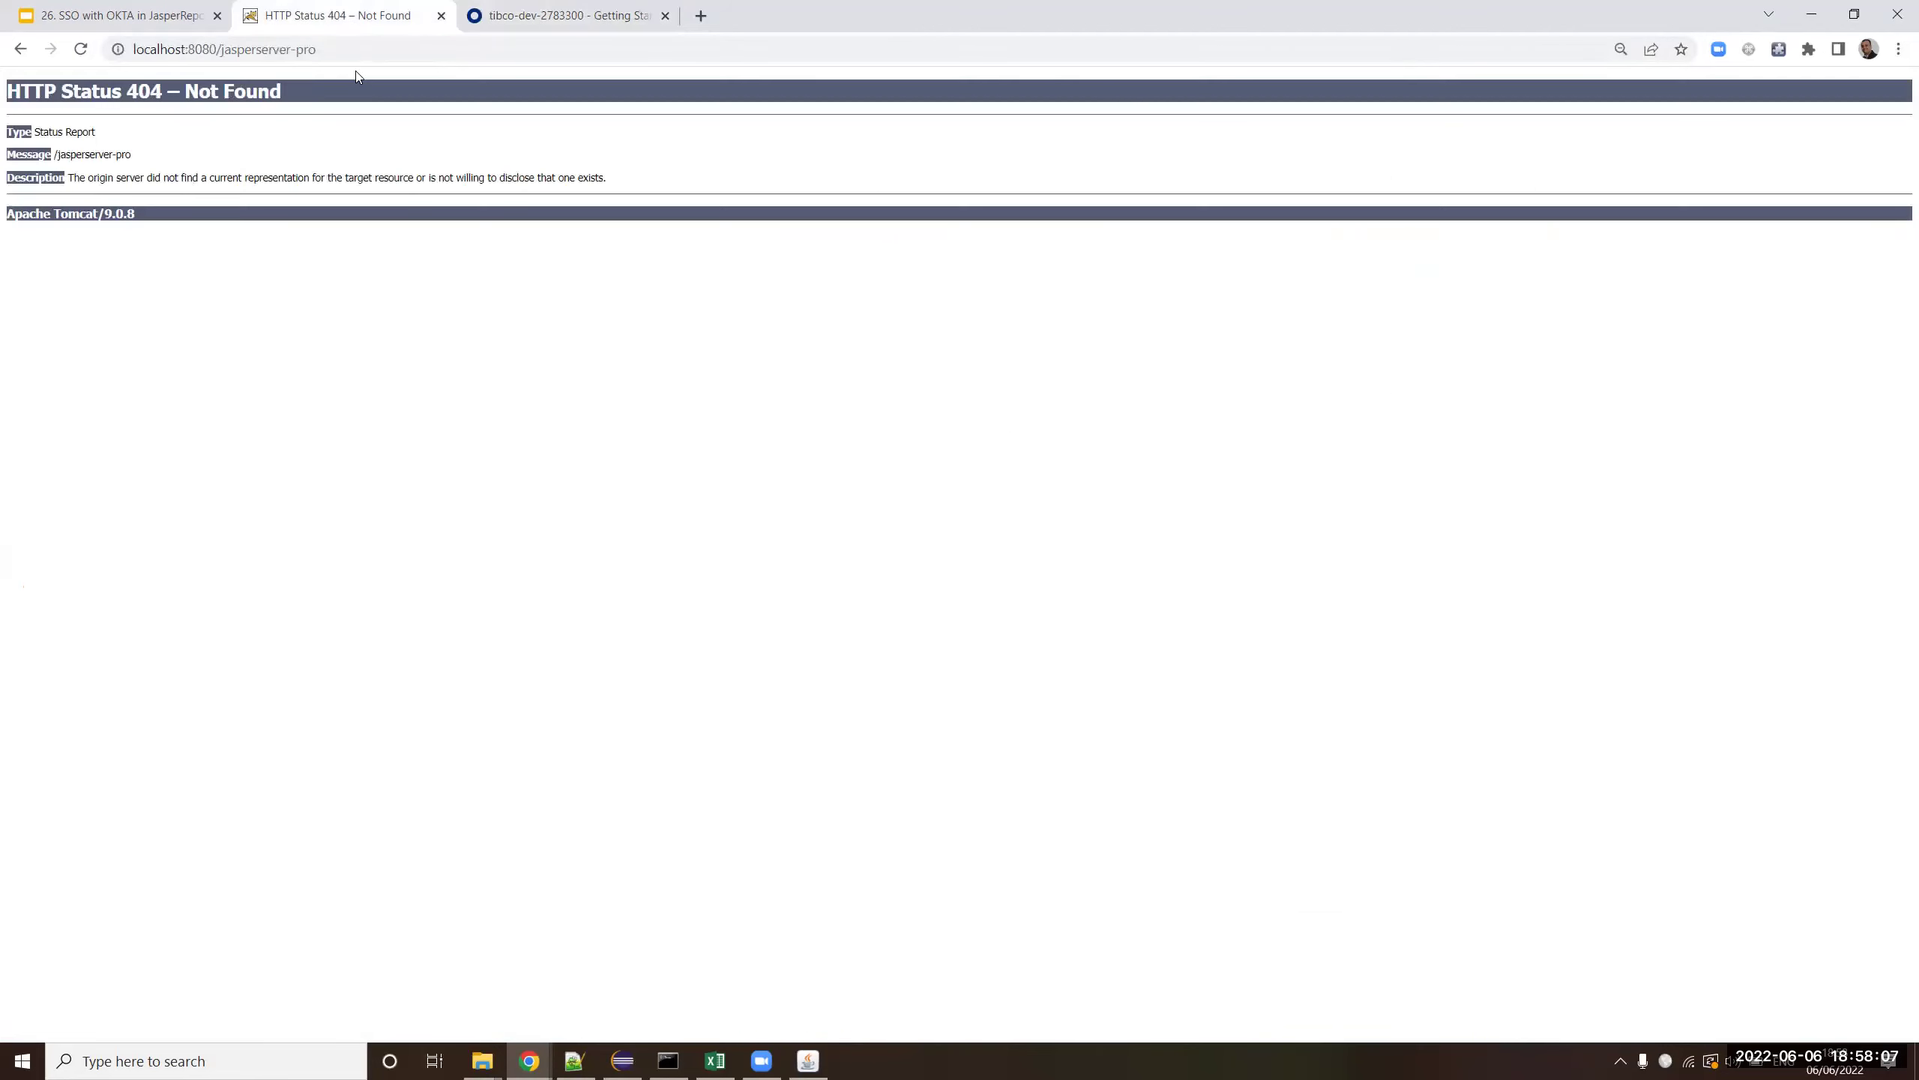
{"action": "left_click", "coordinate": [365, 54]}
{"action": "left_click", "coordinate": [398, 54]}
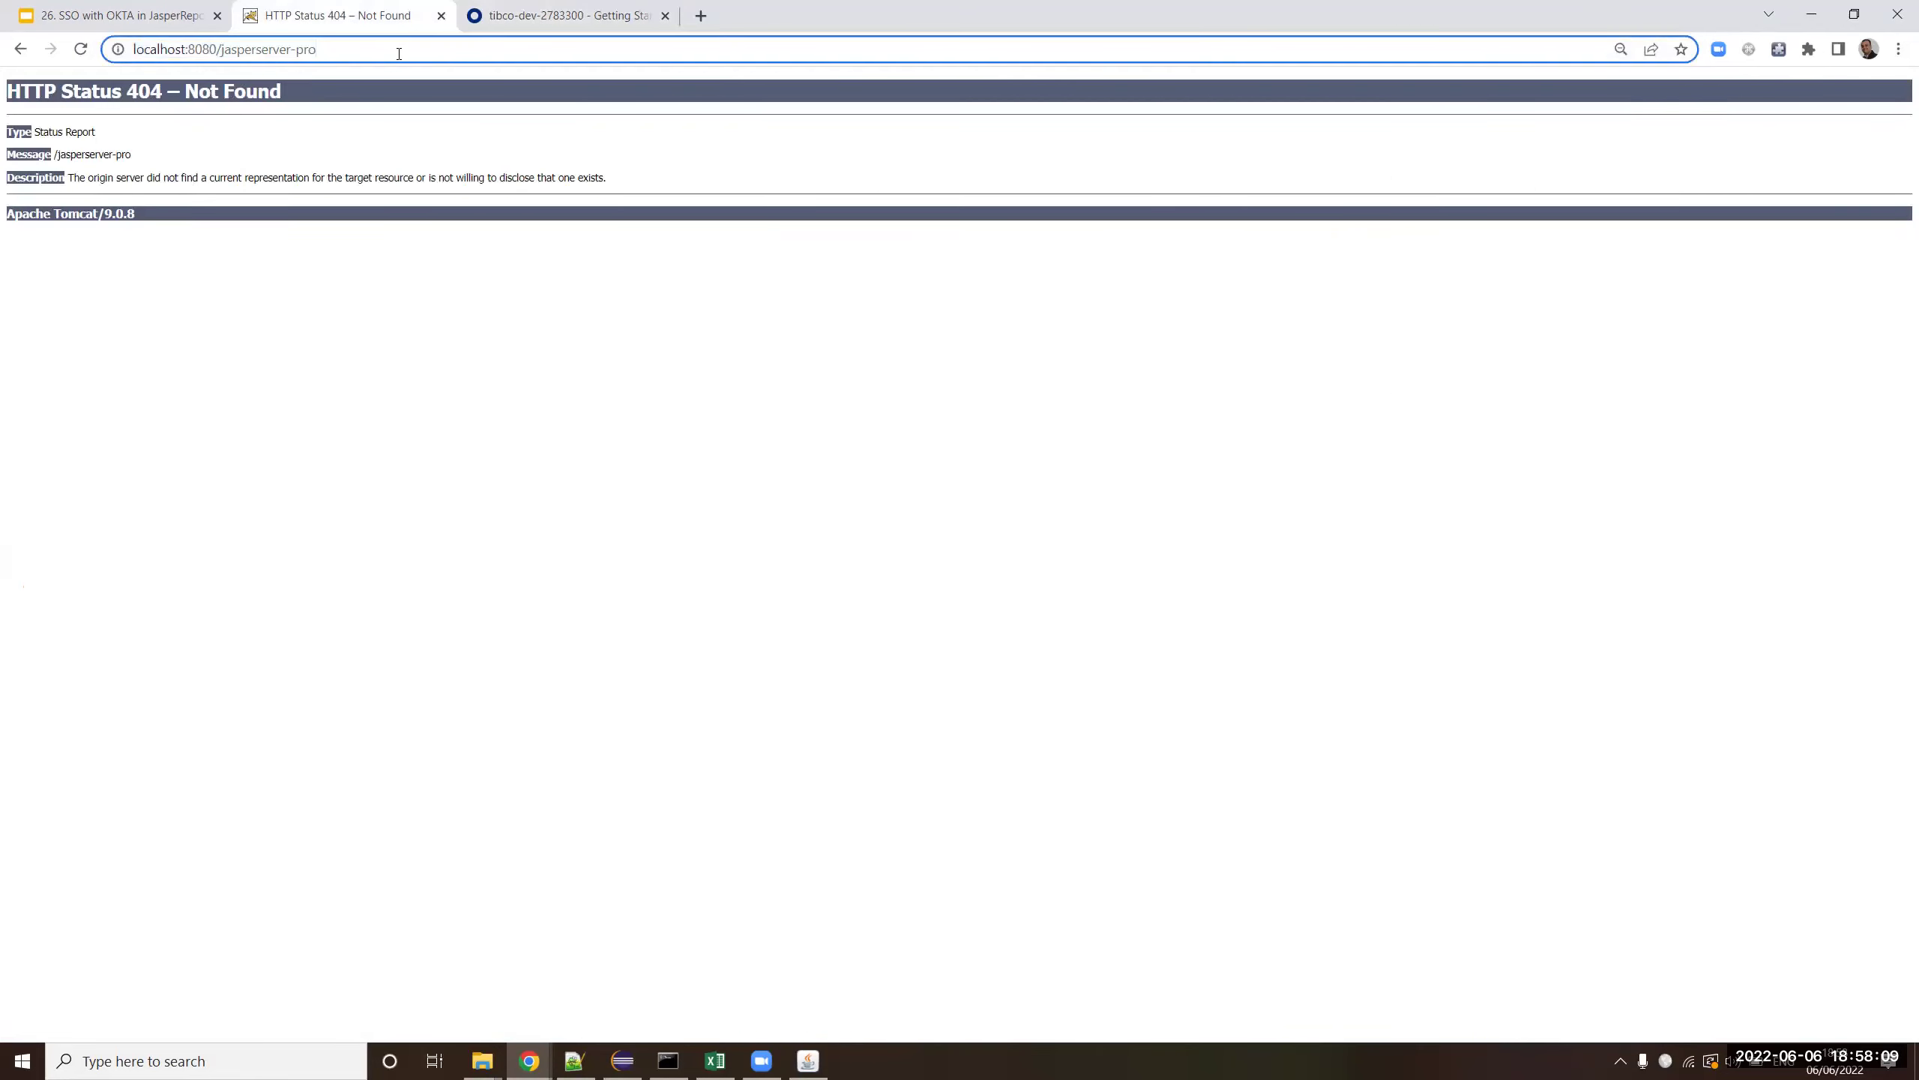
{"action": "type", "text": "8"}
{"action": "key", "text": "Return"}
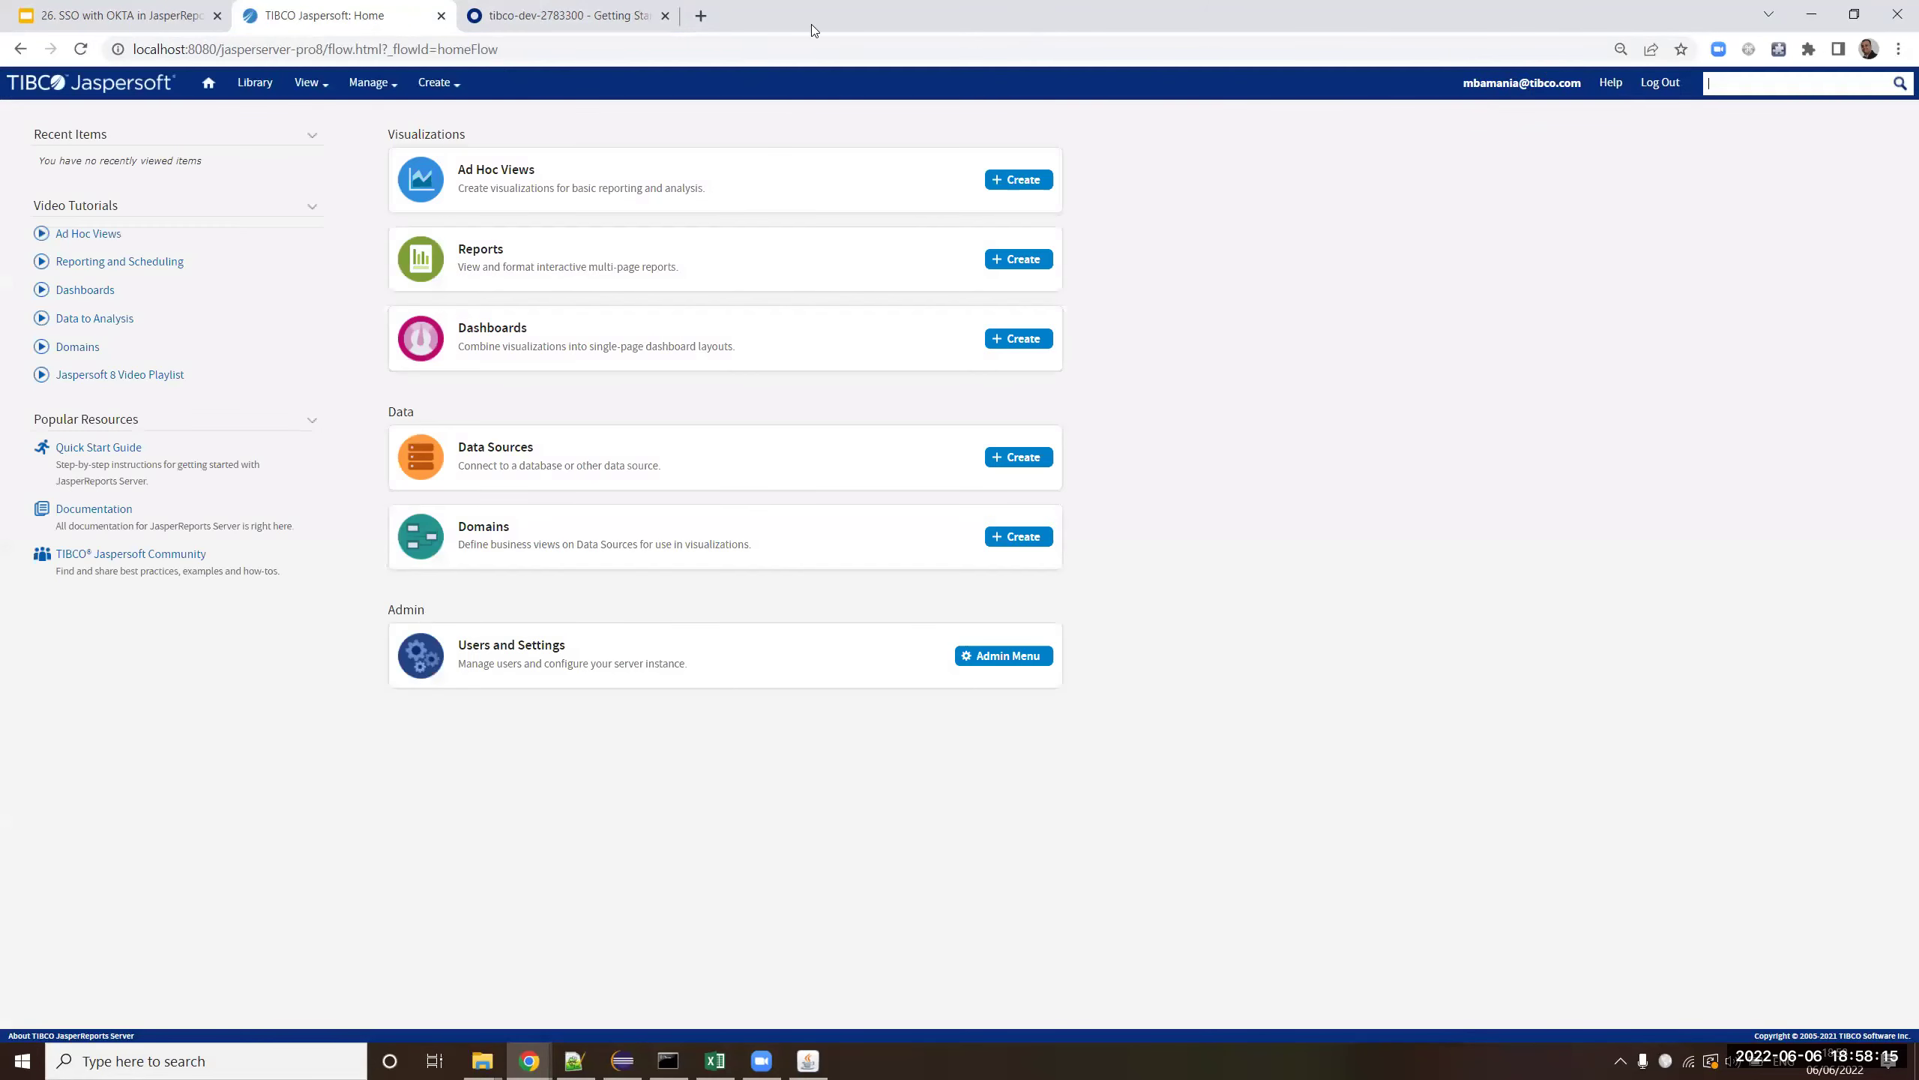
- Open JasperReports Server user management as the administrator and display the test user's properties and assigned roles
{"action": "mouse_move", "coordinate": [382, 81]}
{"action": "left_click", "coordinate": [533, 11]}
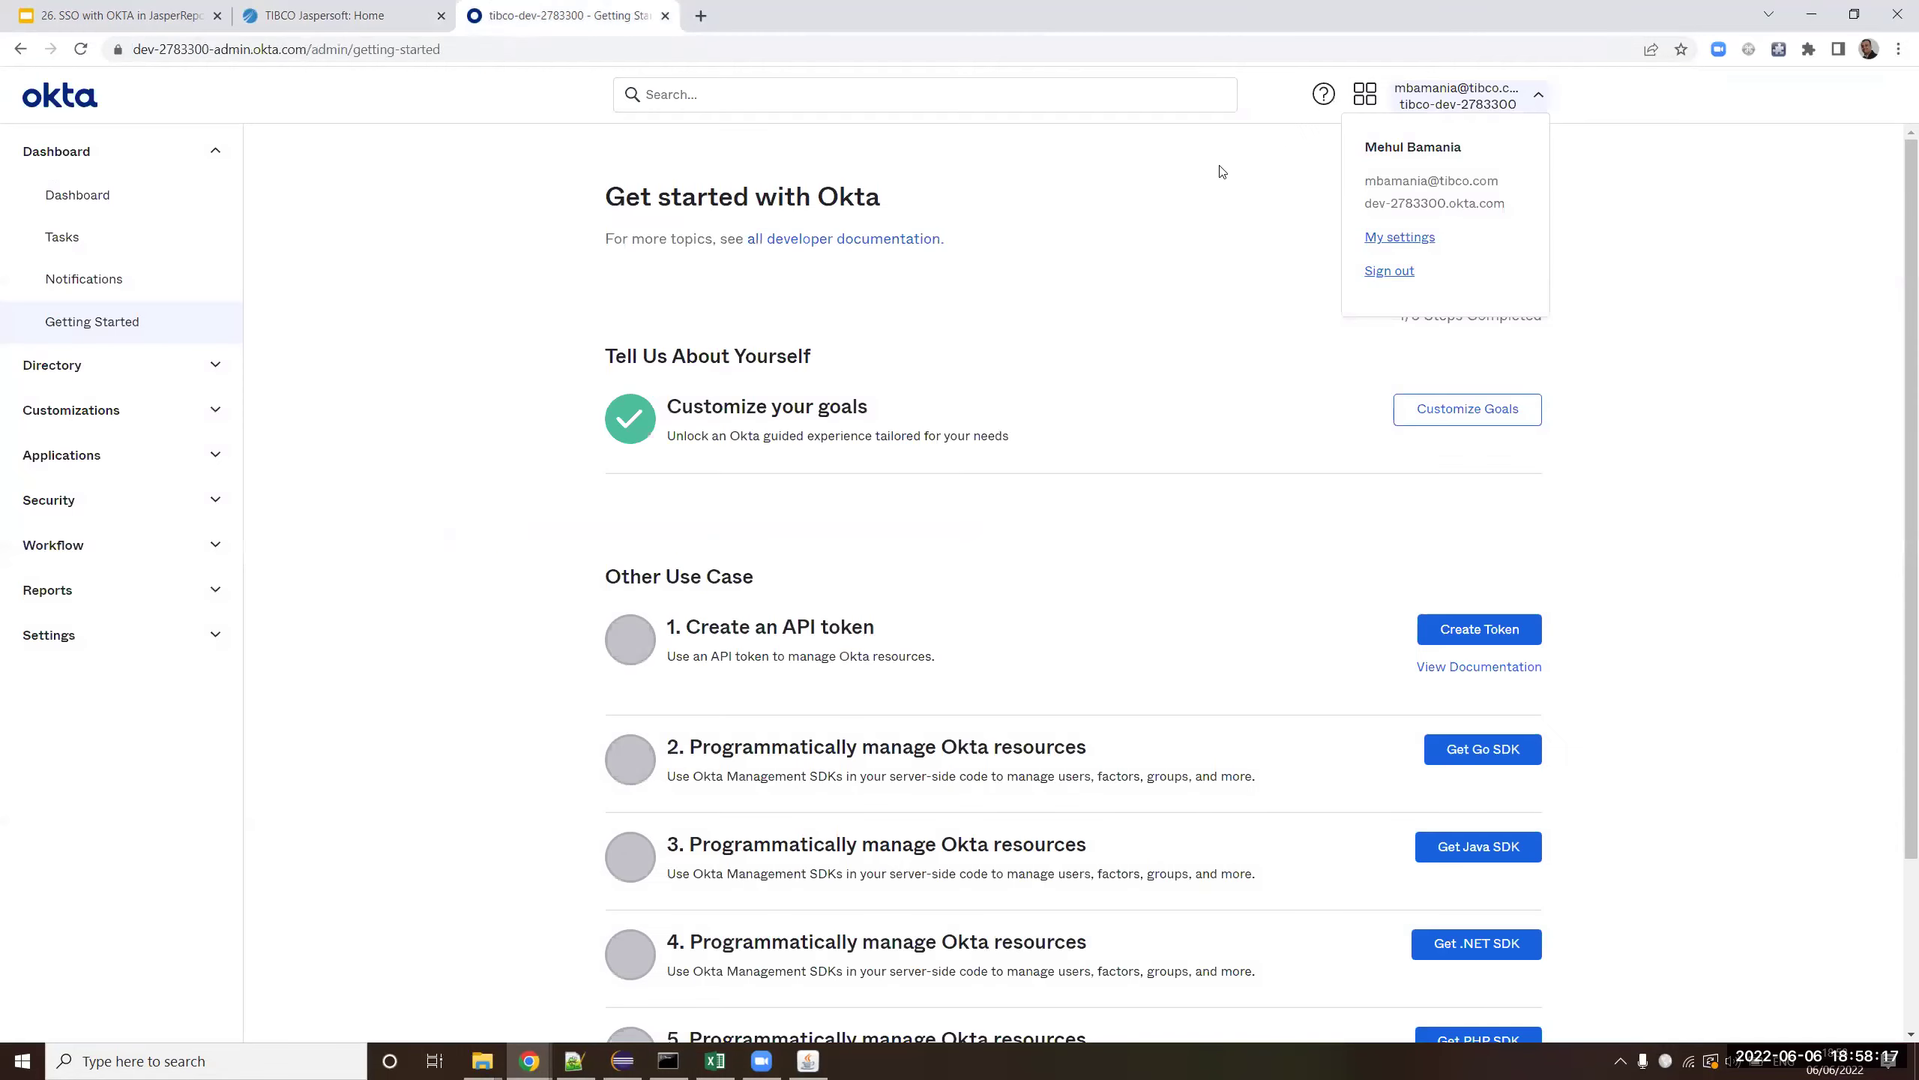
{"action": "left_click", "coordinate": [352, 10]}
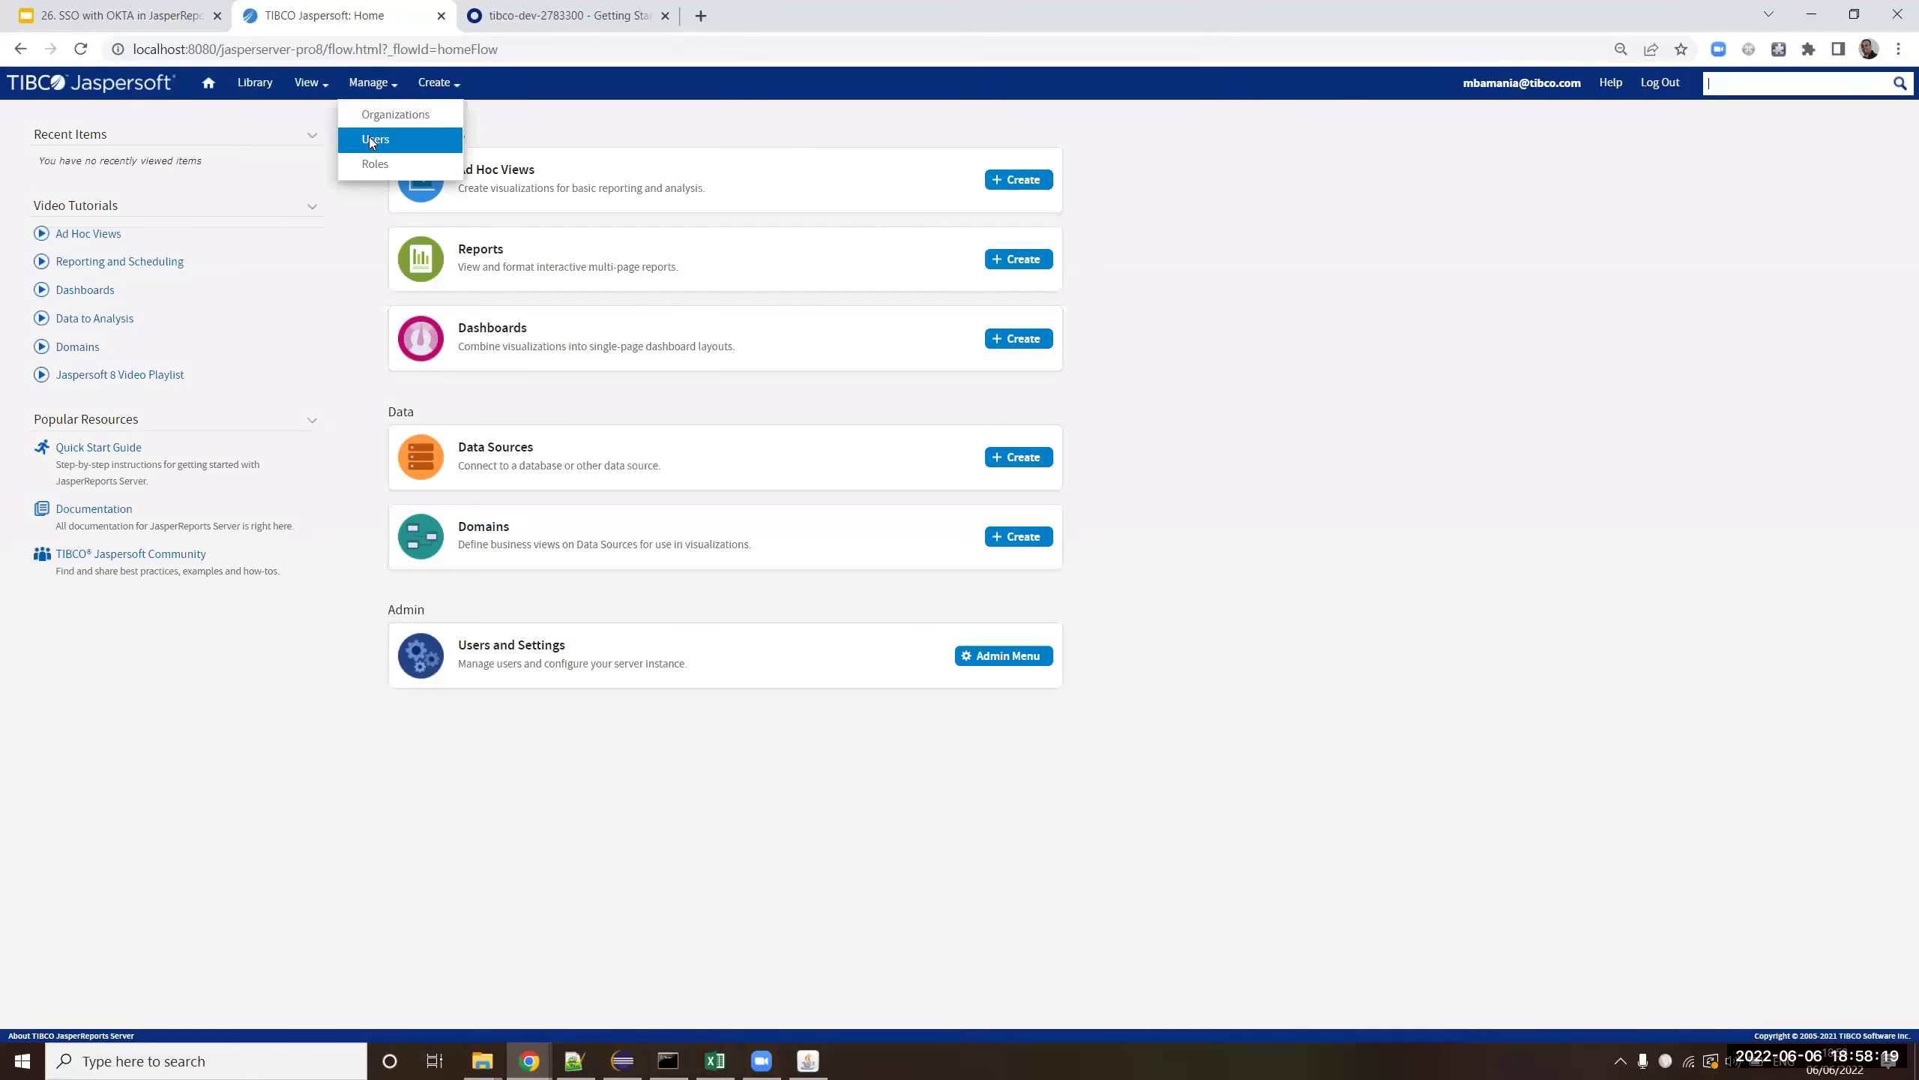
{"action": "left_click", "coordinate": [369, 137]}
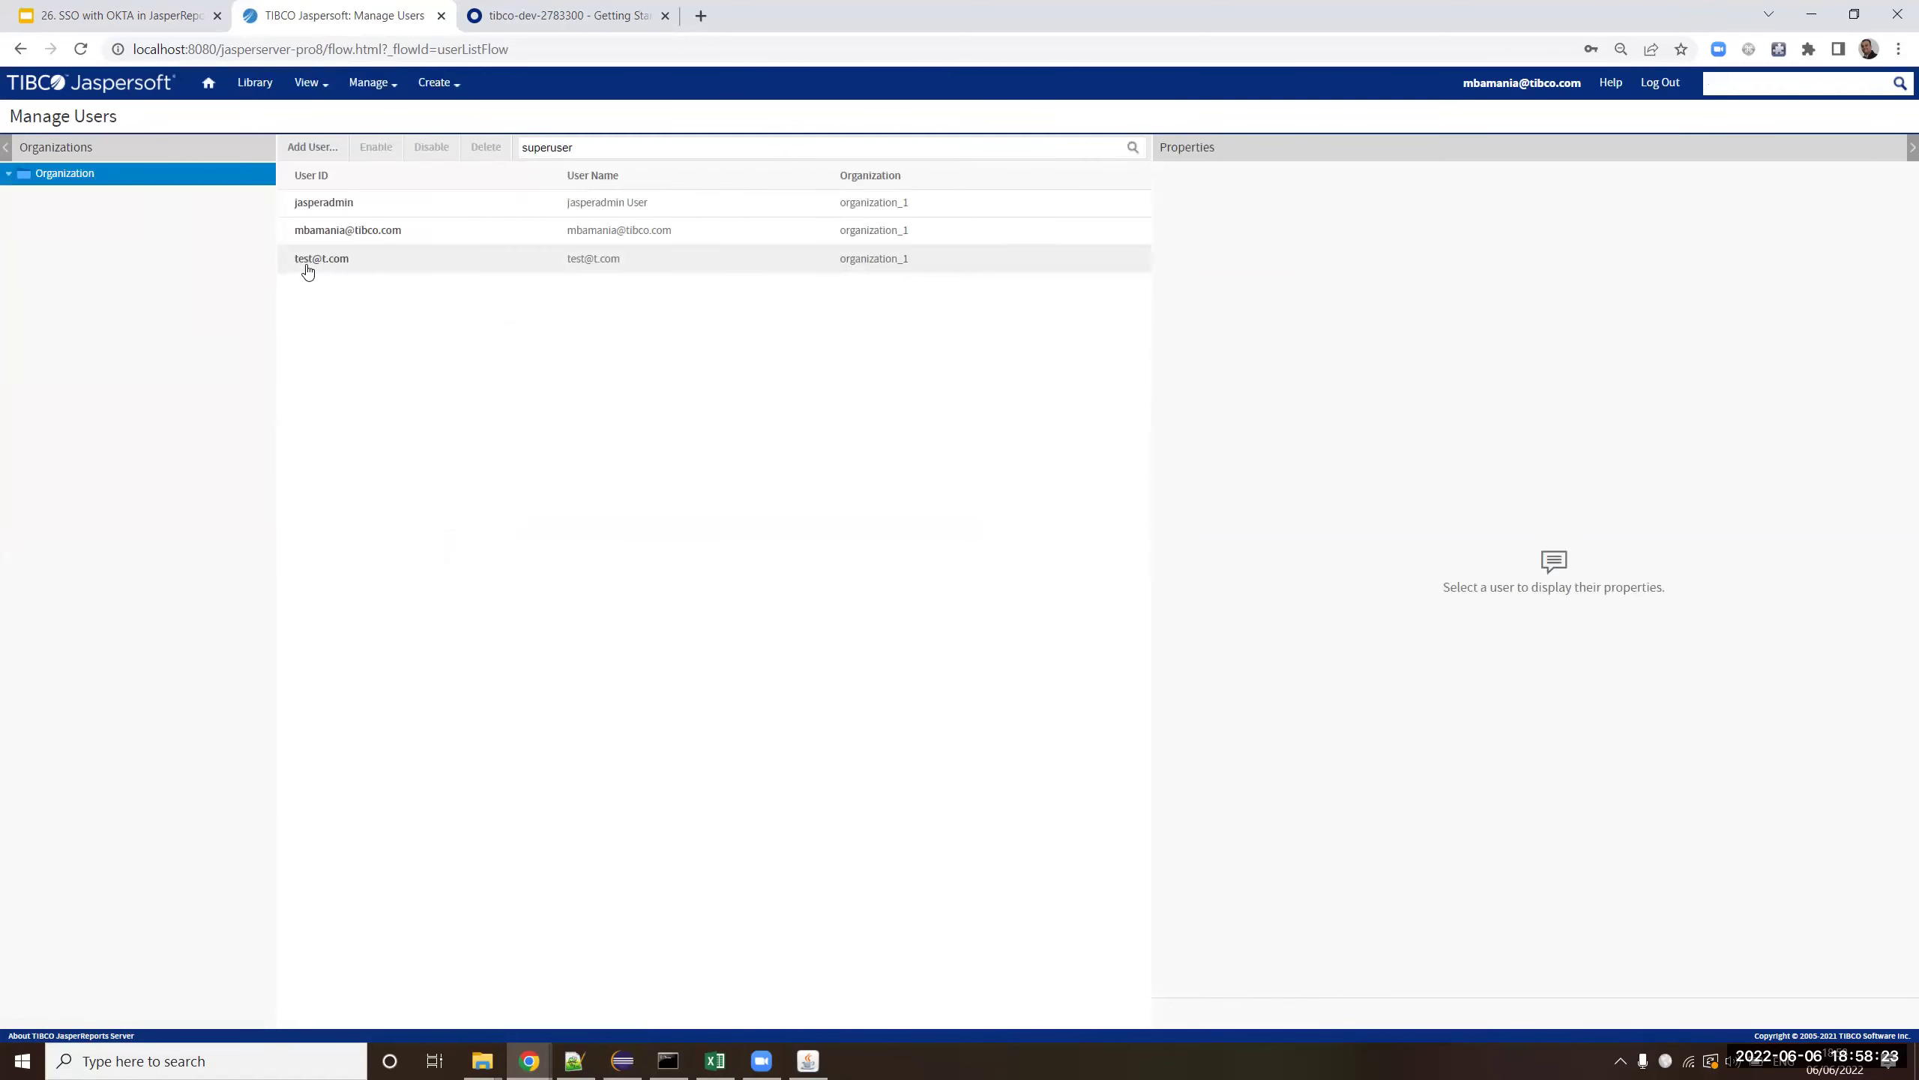
{"action": "left_click", "coordinate": [388, 257]}
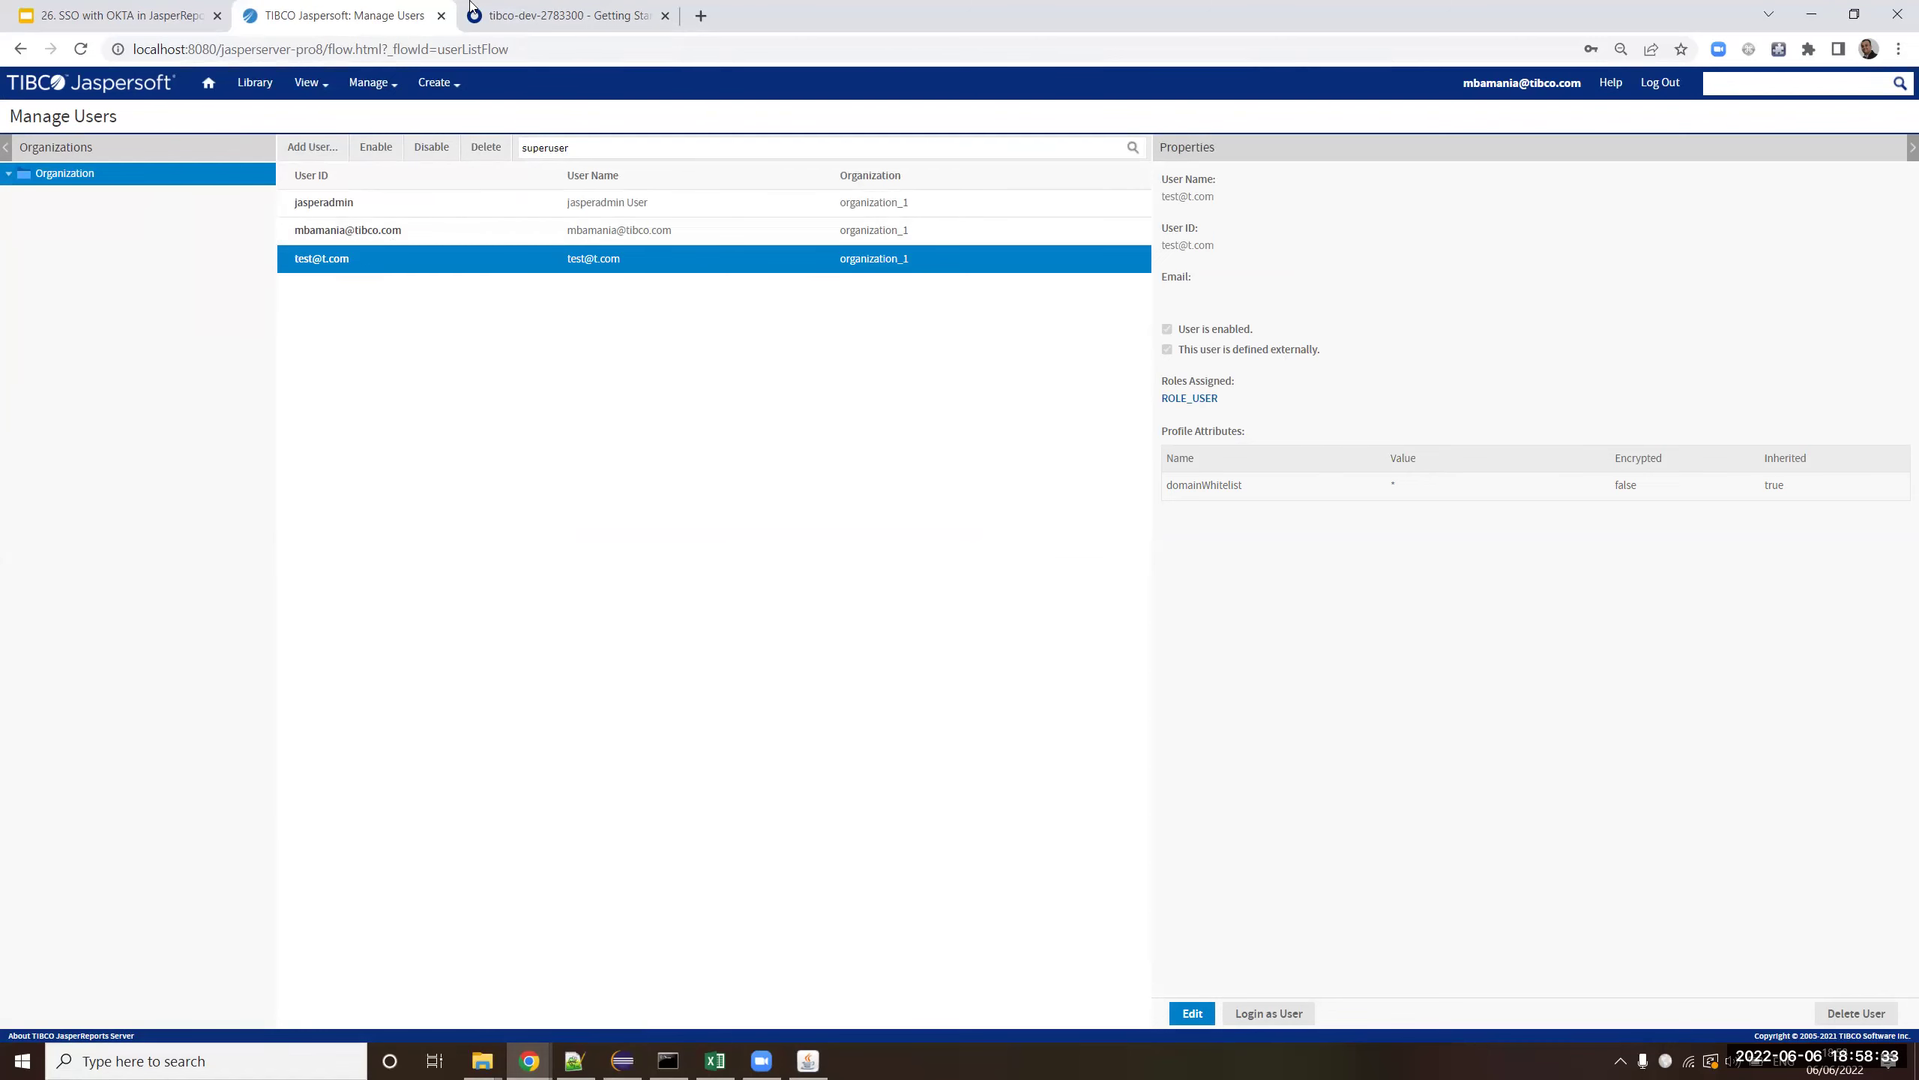
{"action": "left_click", "coordinate": [559, 15]}
{"action": "left_click", "coordinate": [380, 8]}
{"action": "left_click", "coordinate": [576, 15]}
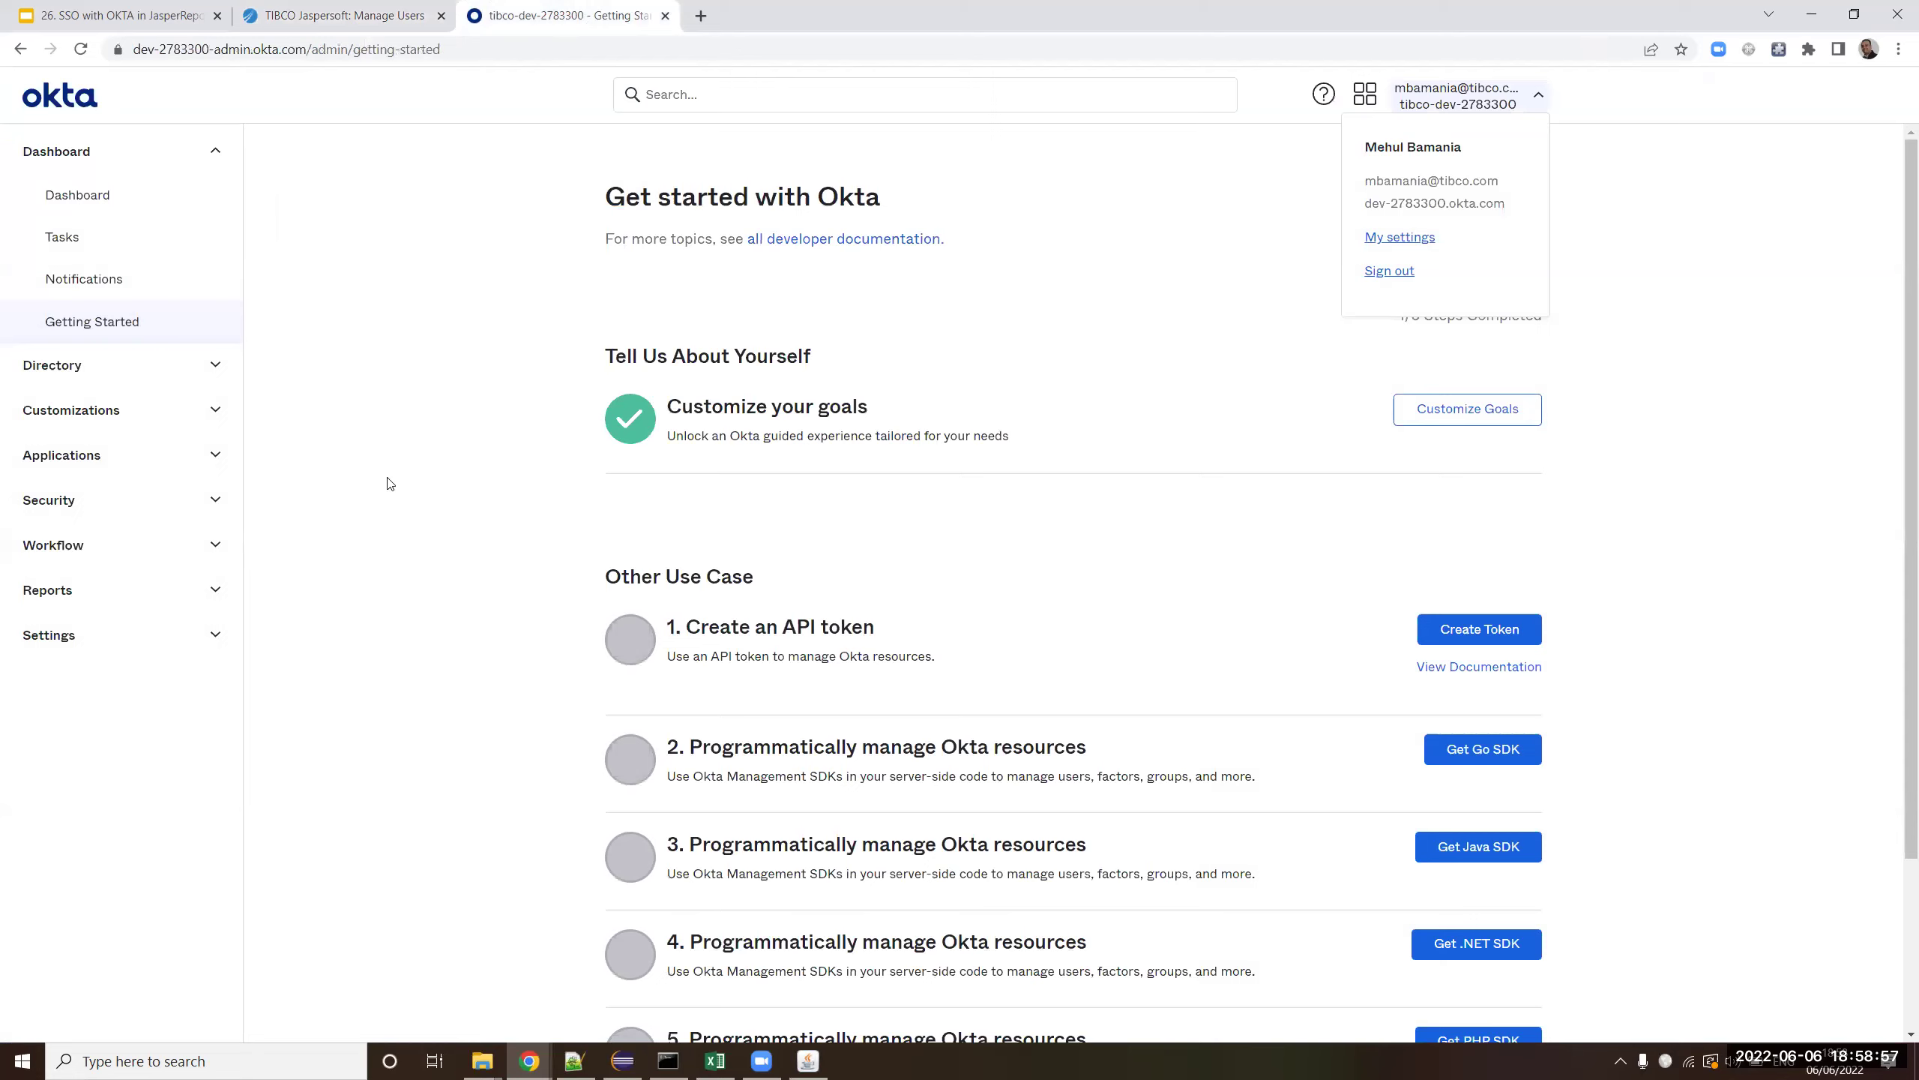
{"action": "left_click", "coordinate": [293, 9]}
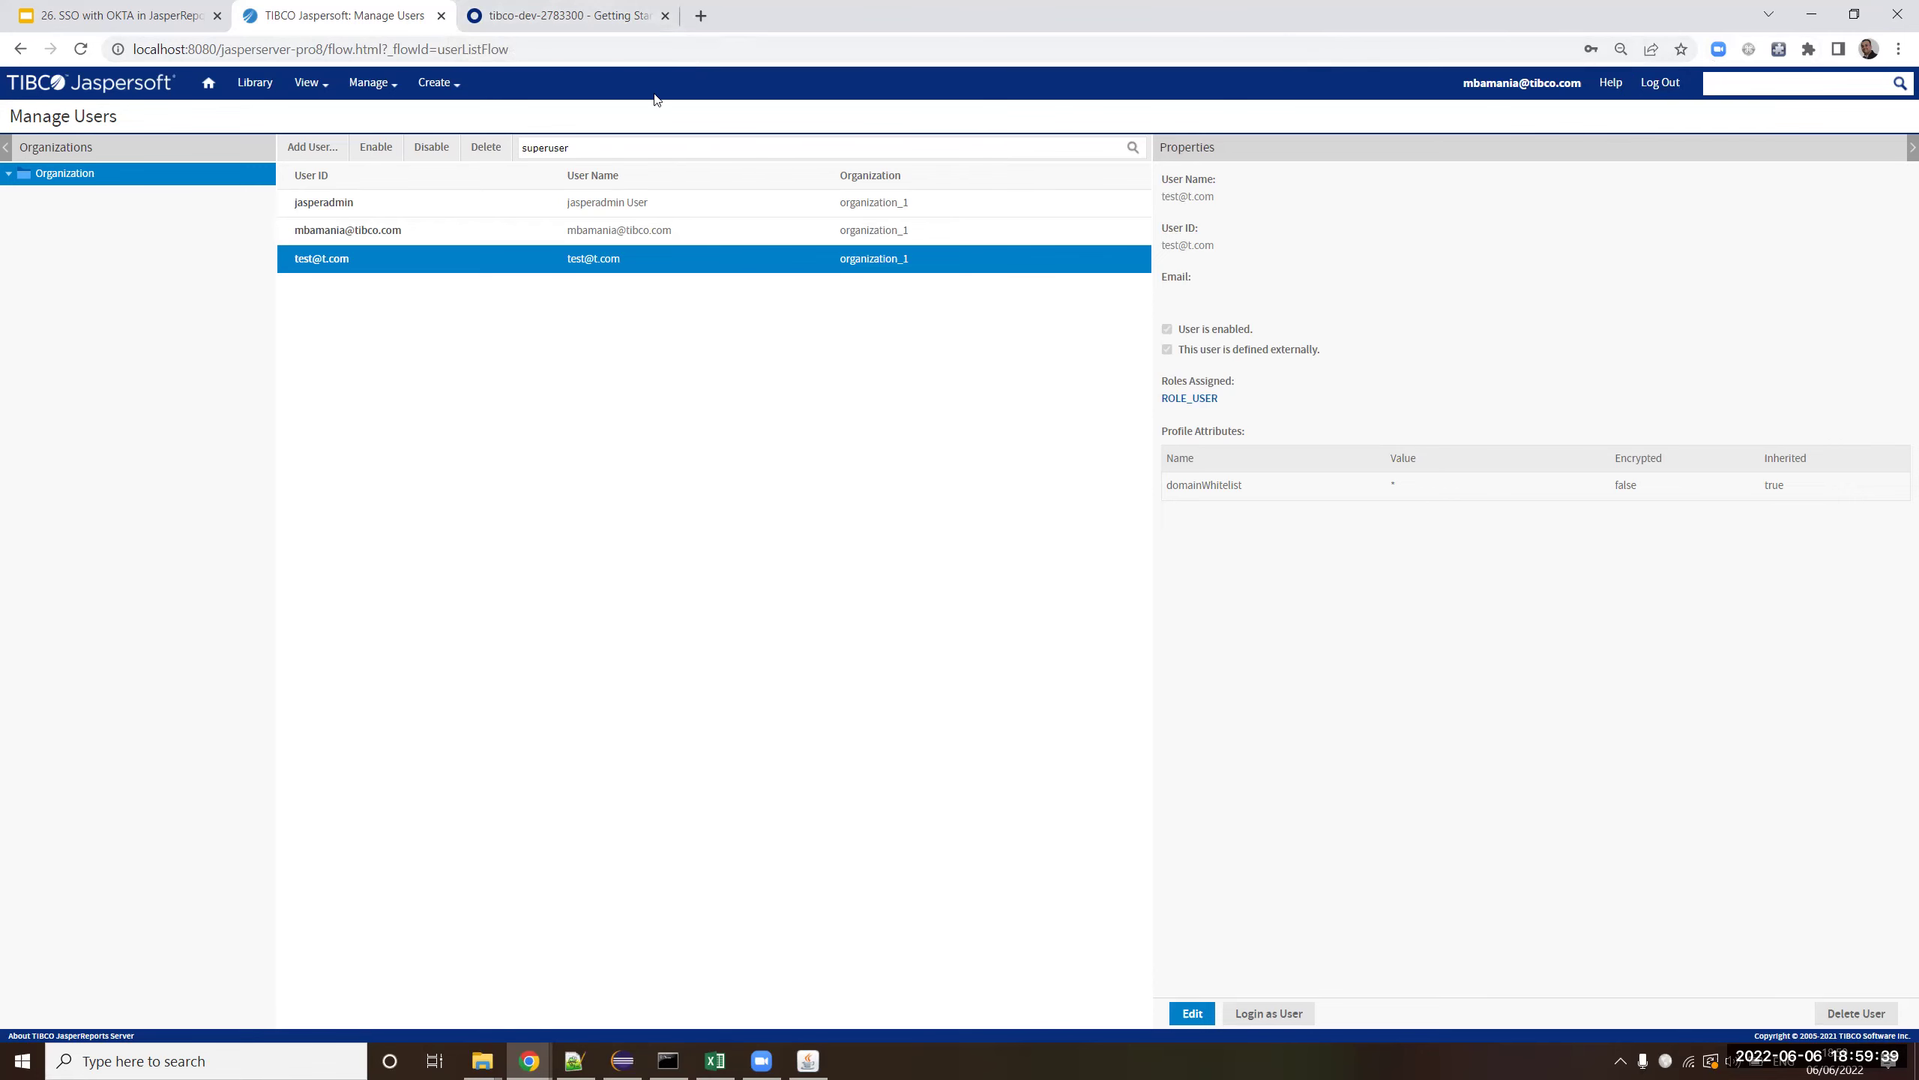
- Open the JRS TEST application from the applications list in the Okta admin console
{"action": "left_click", "coordinate": [566, 13]}
{"action": "left_click", "coordinate": [80, 451]}
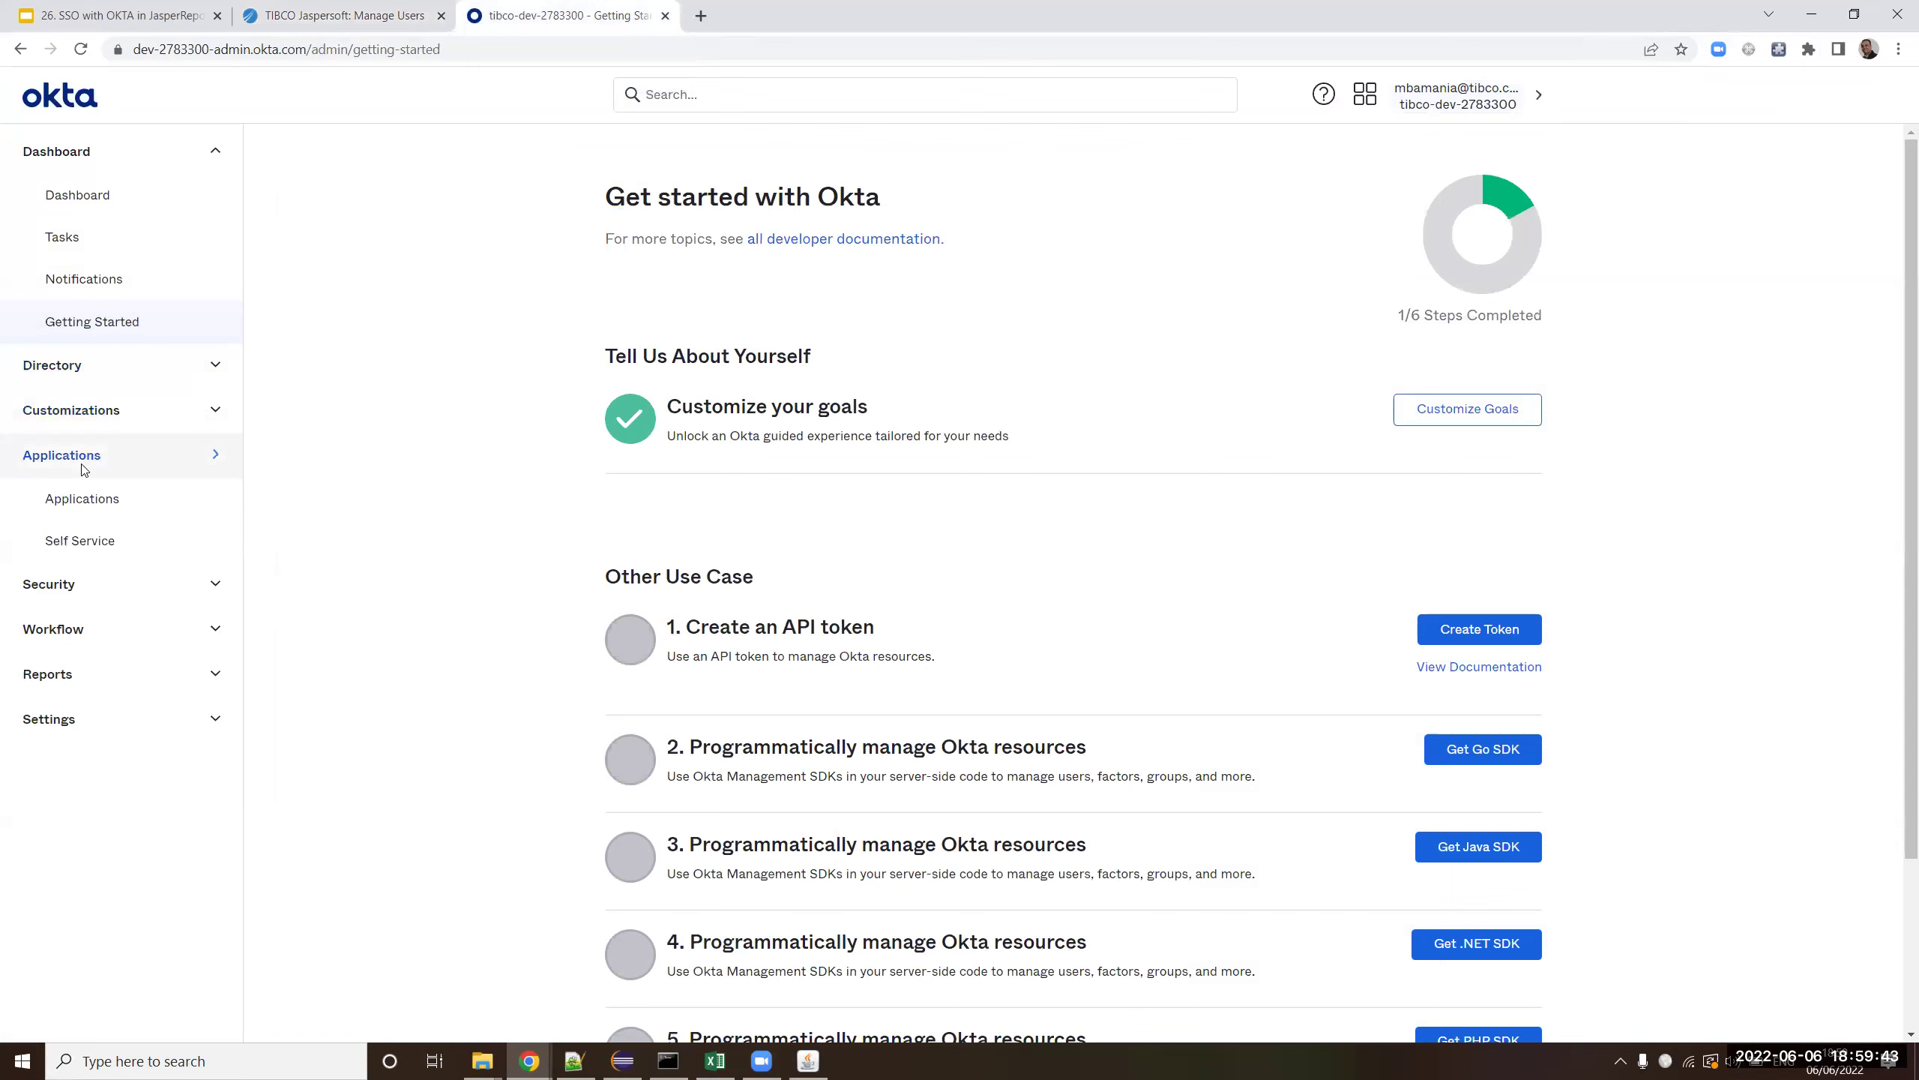
{"action": "left_click", "coordinate": [83, 522]}
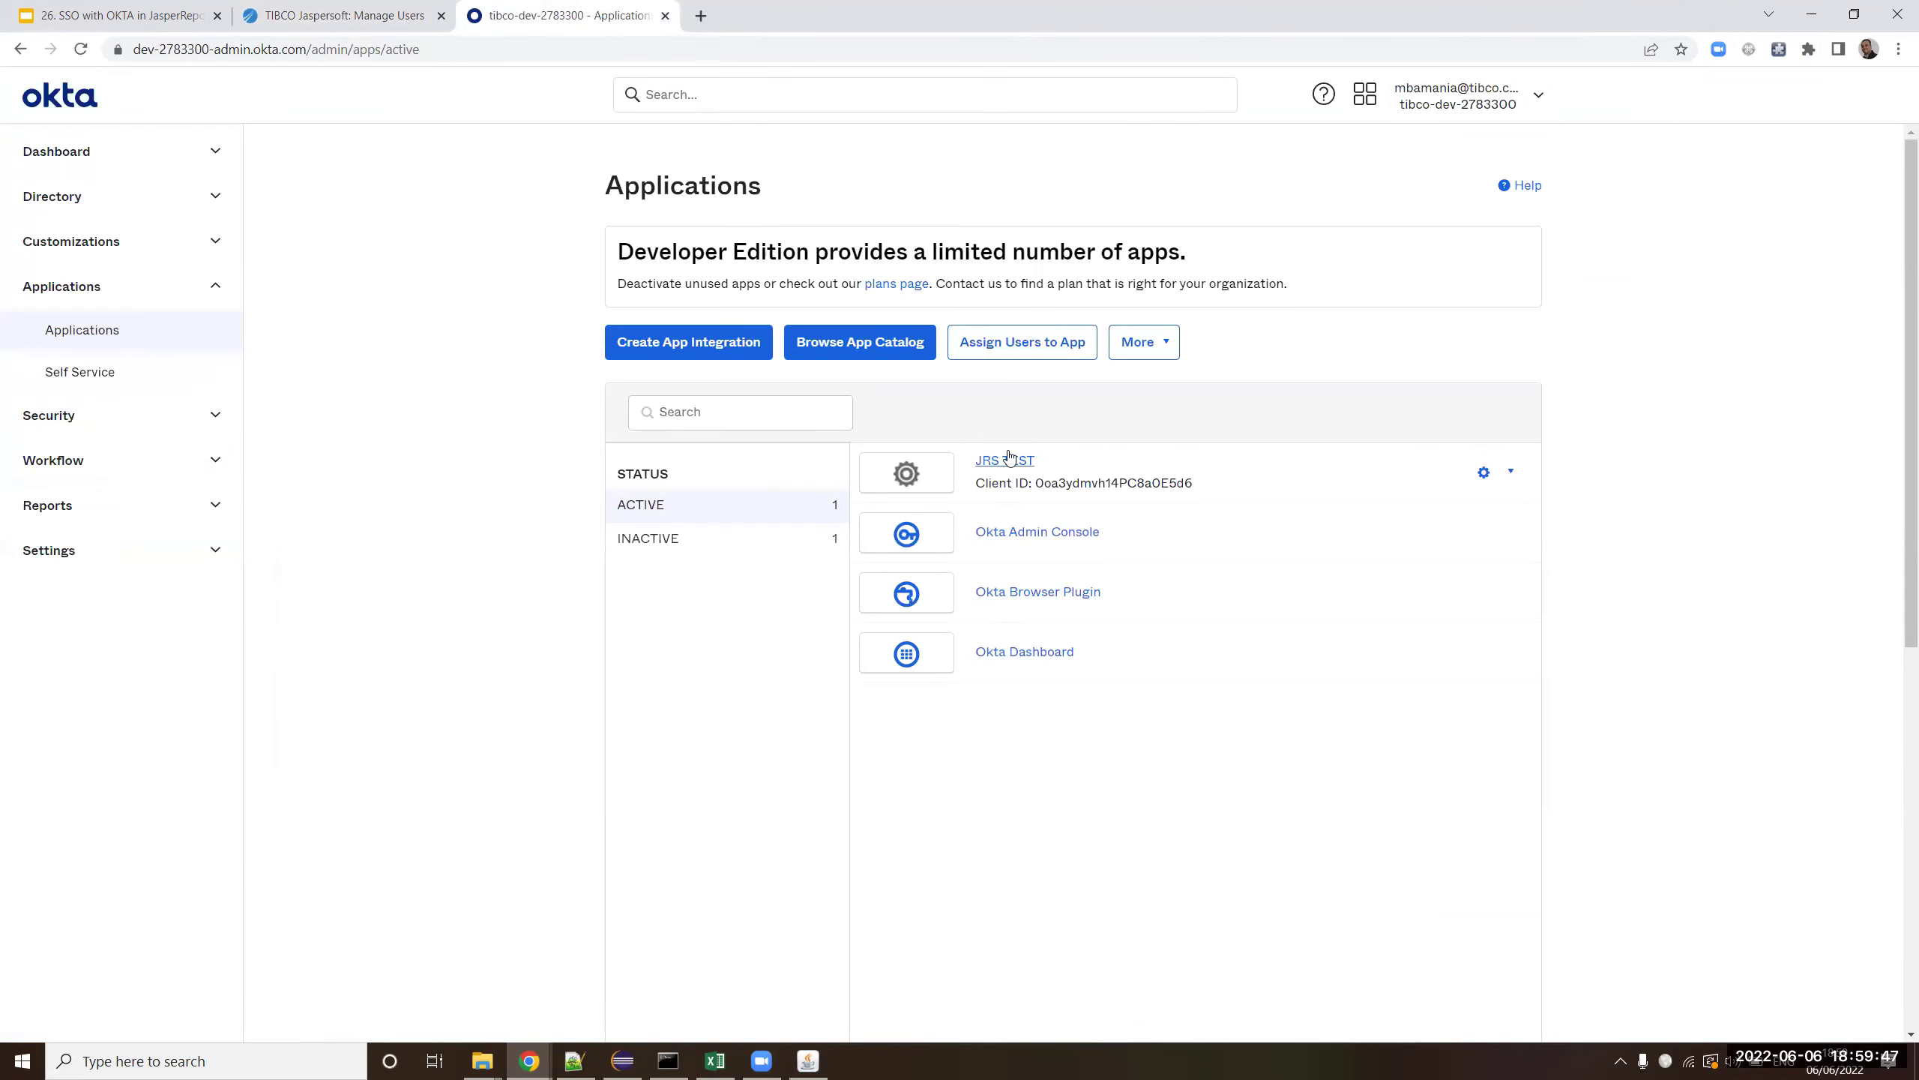
{"action": "left_click", "coordinate": [1009, 458]}
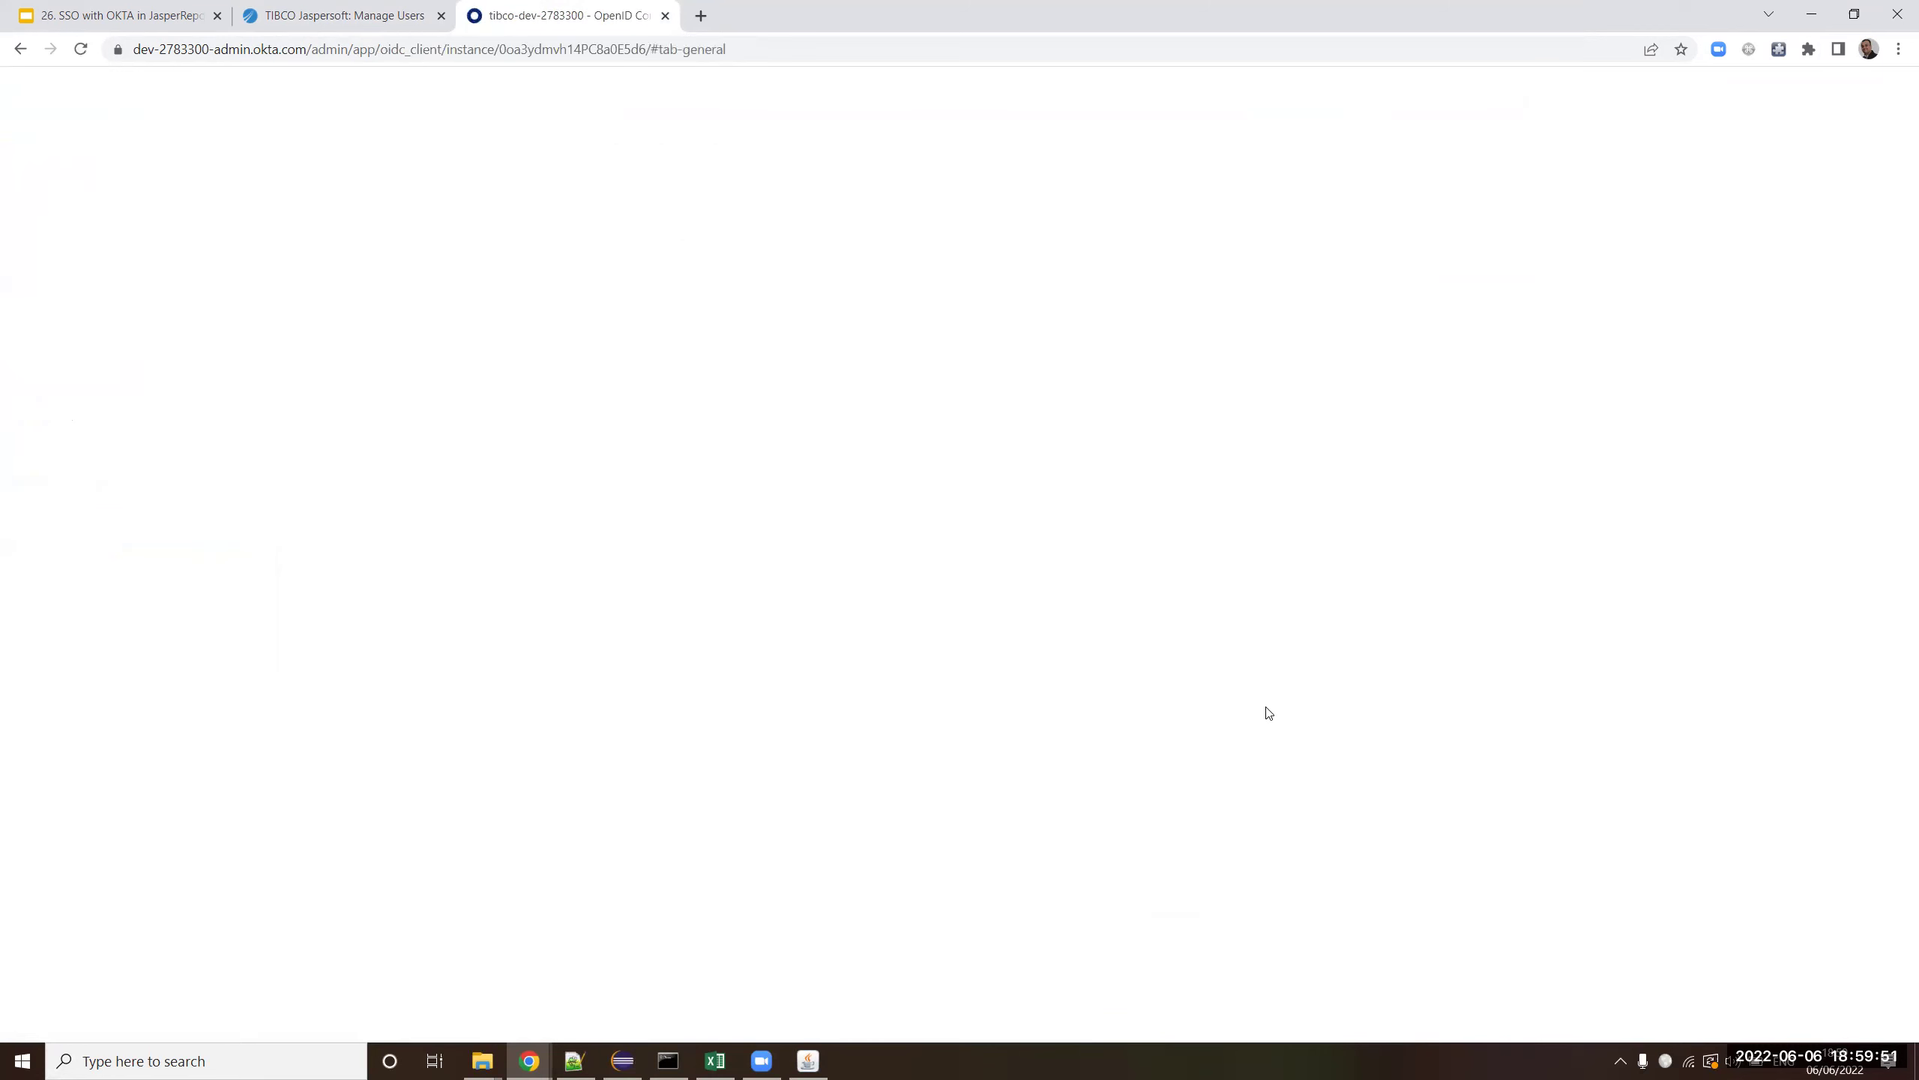
- Examine the JRS TEST general settings, including grant types, user consent, and the sign-in, sign-out and initiate login URIs
{"action": "scroll", "coordinate": [1431, 663], "scroll_direction": "down", "scroll_amount": 10}
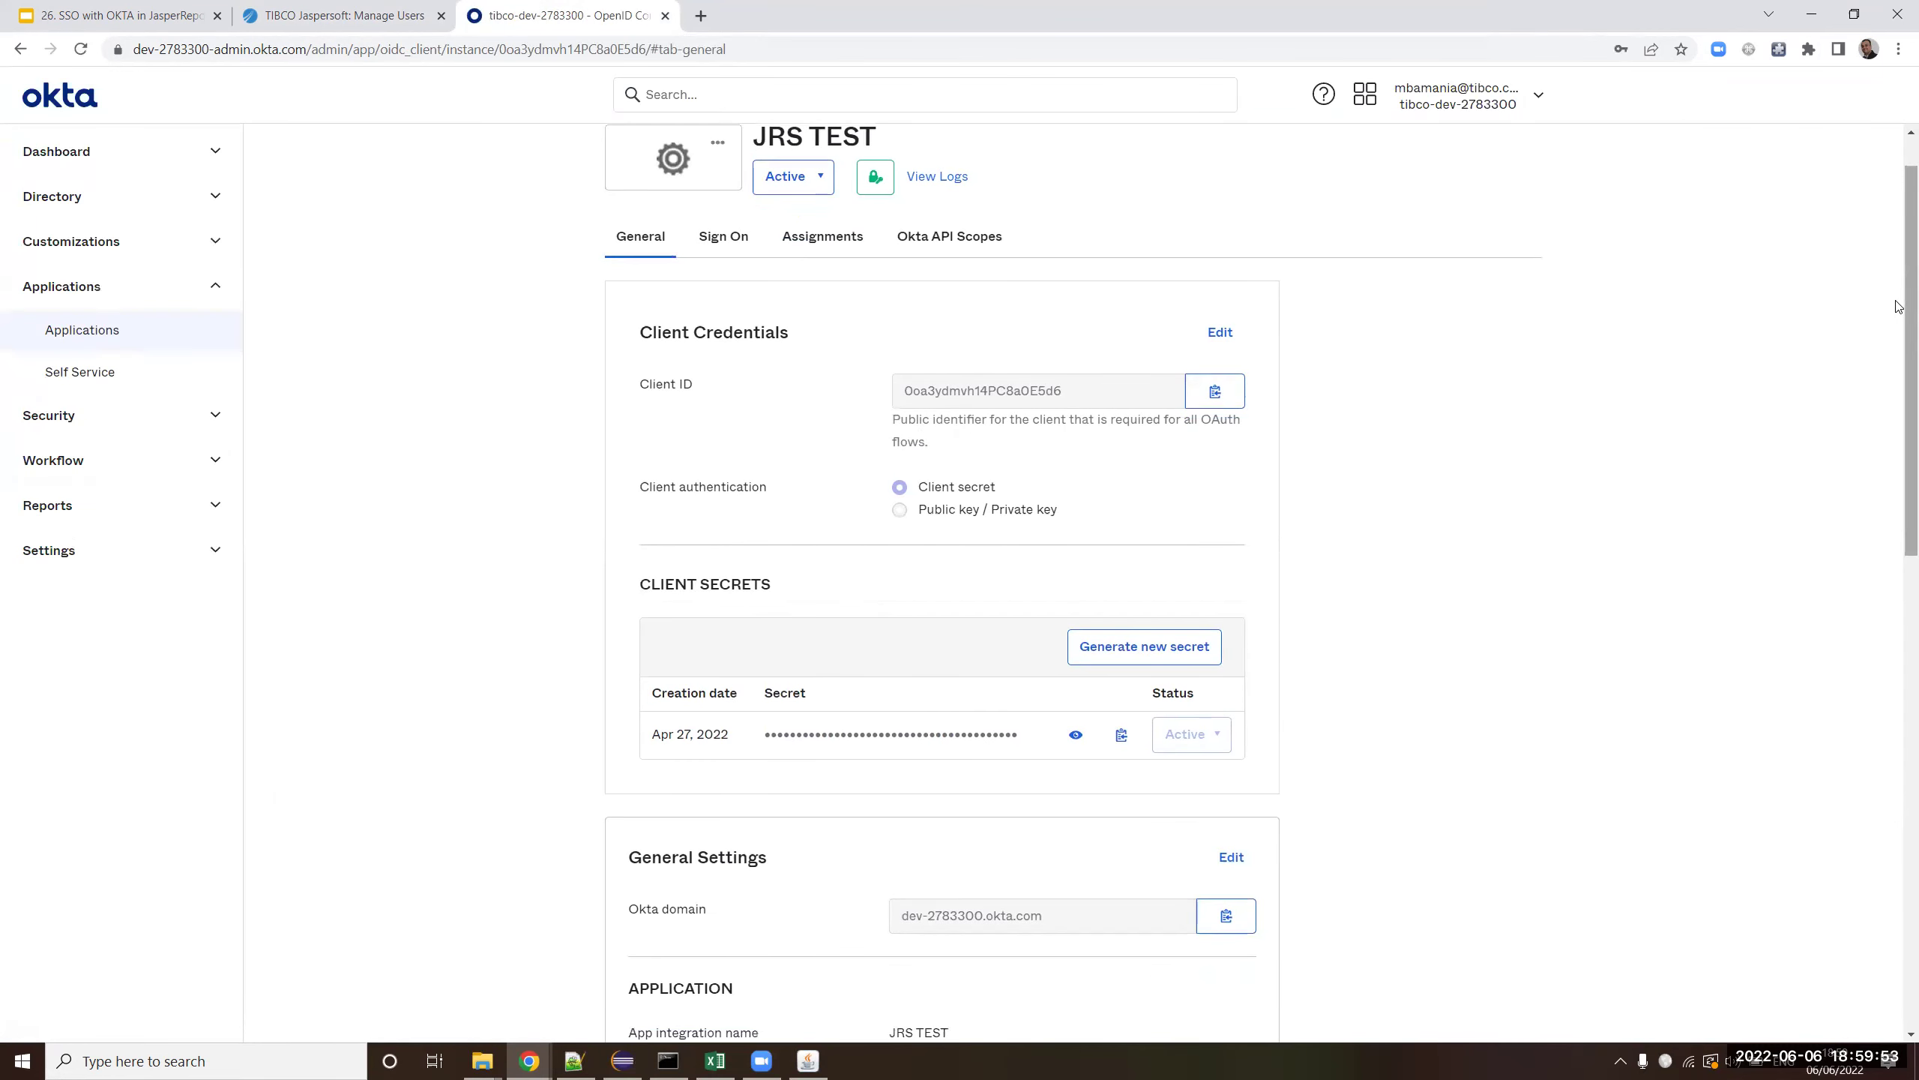
{"action": "scroll", "coordinate": [1897, 792], "scroll_direction": "down", "scroll_amount": 1}
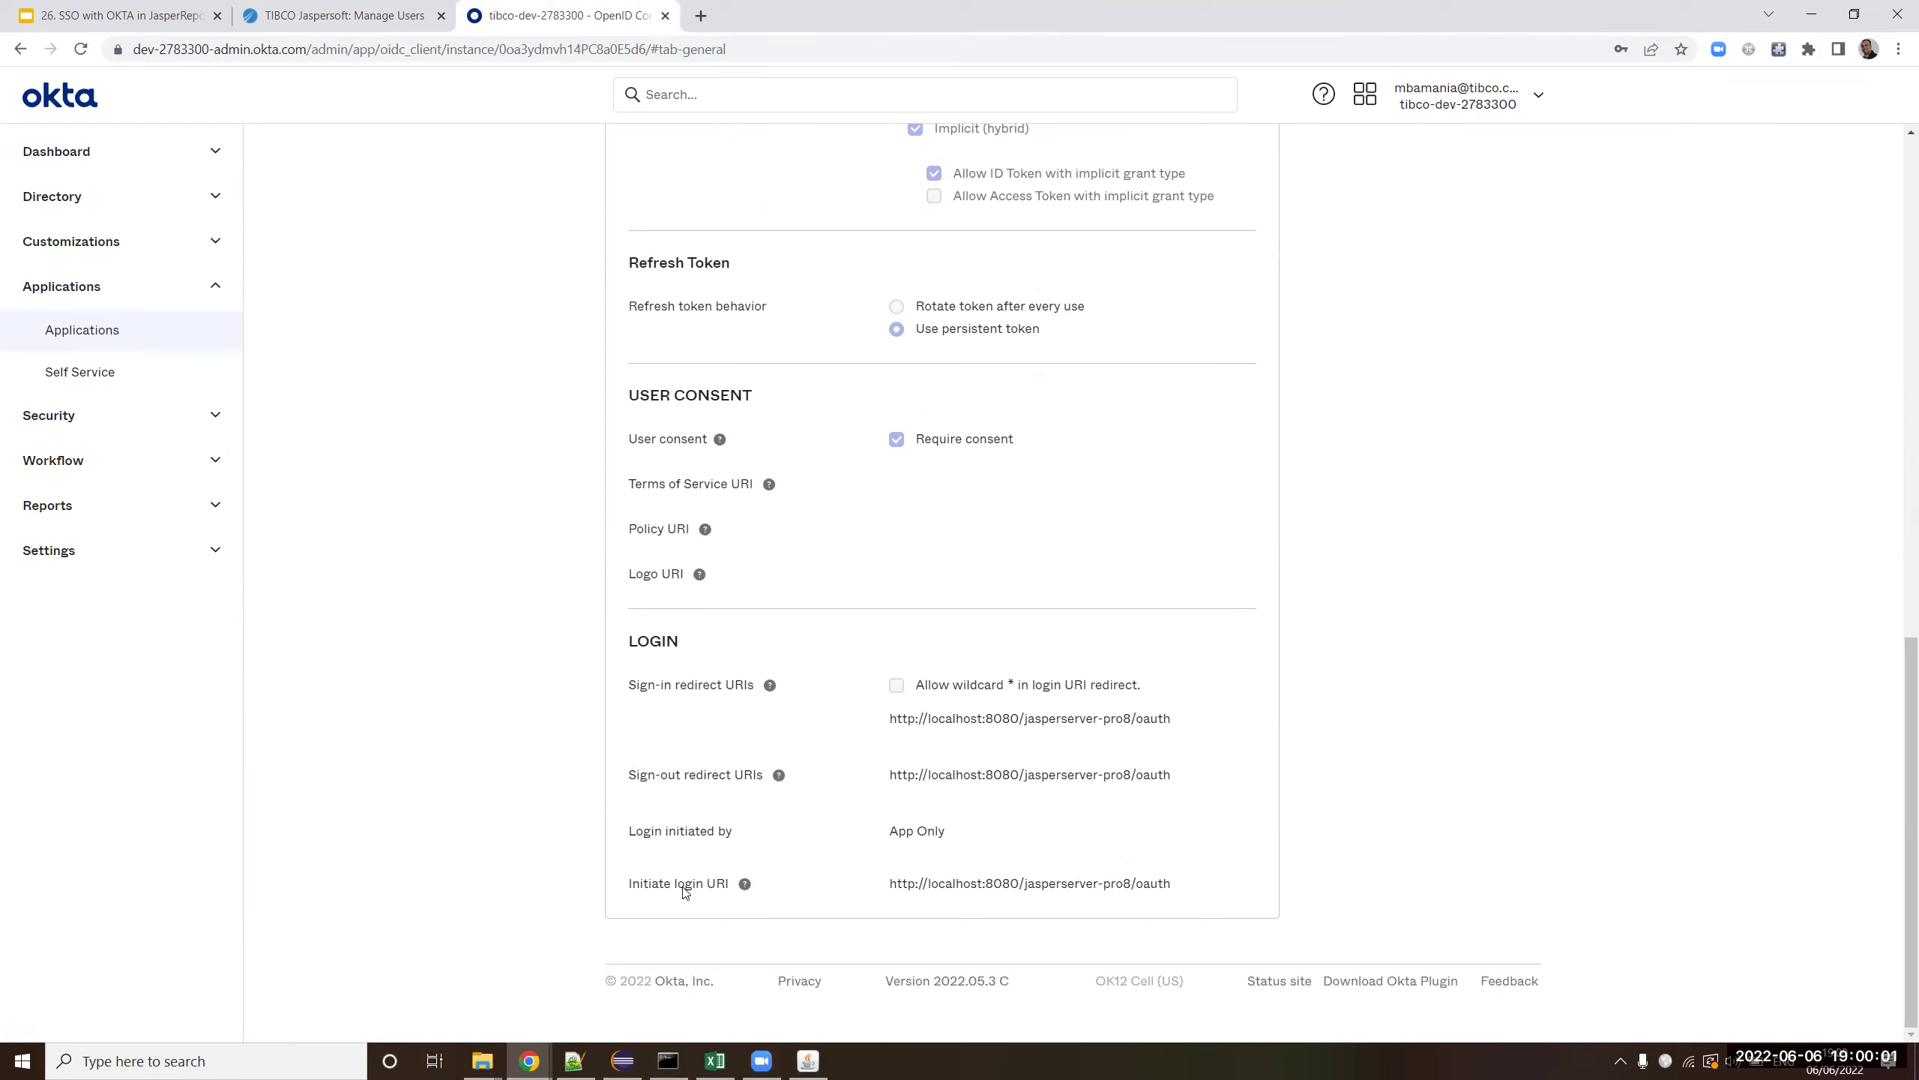
{"action": "mouse_move", "coordinate": [700, 574]}
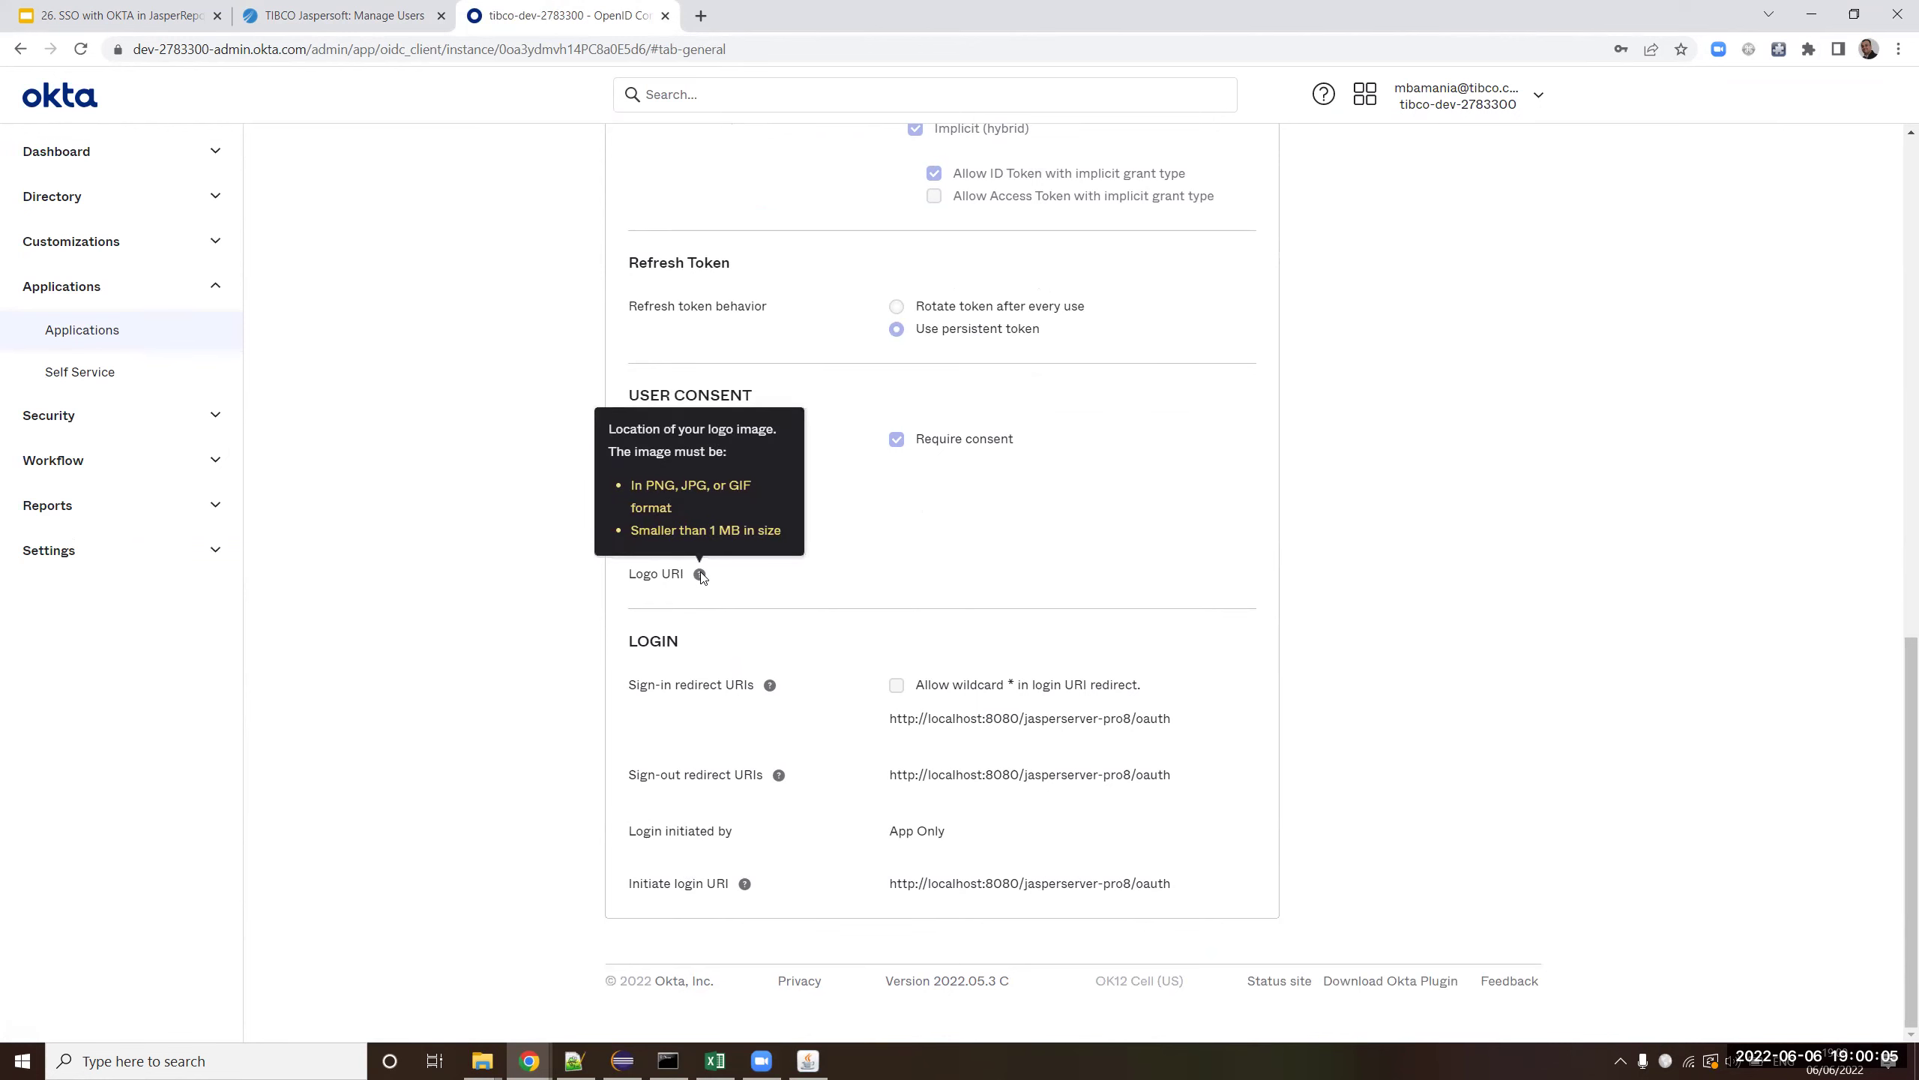
{"action": "scroll", "coordinate": [1547, 793], "scroll_direction": "up", "scroll_amount": 6}
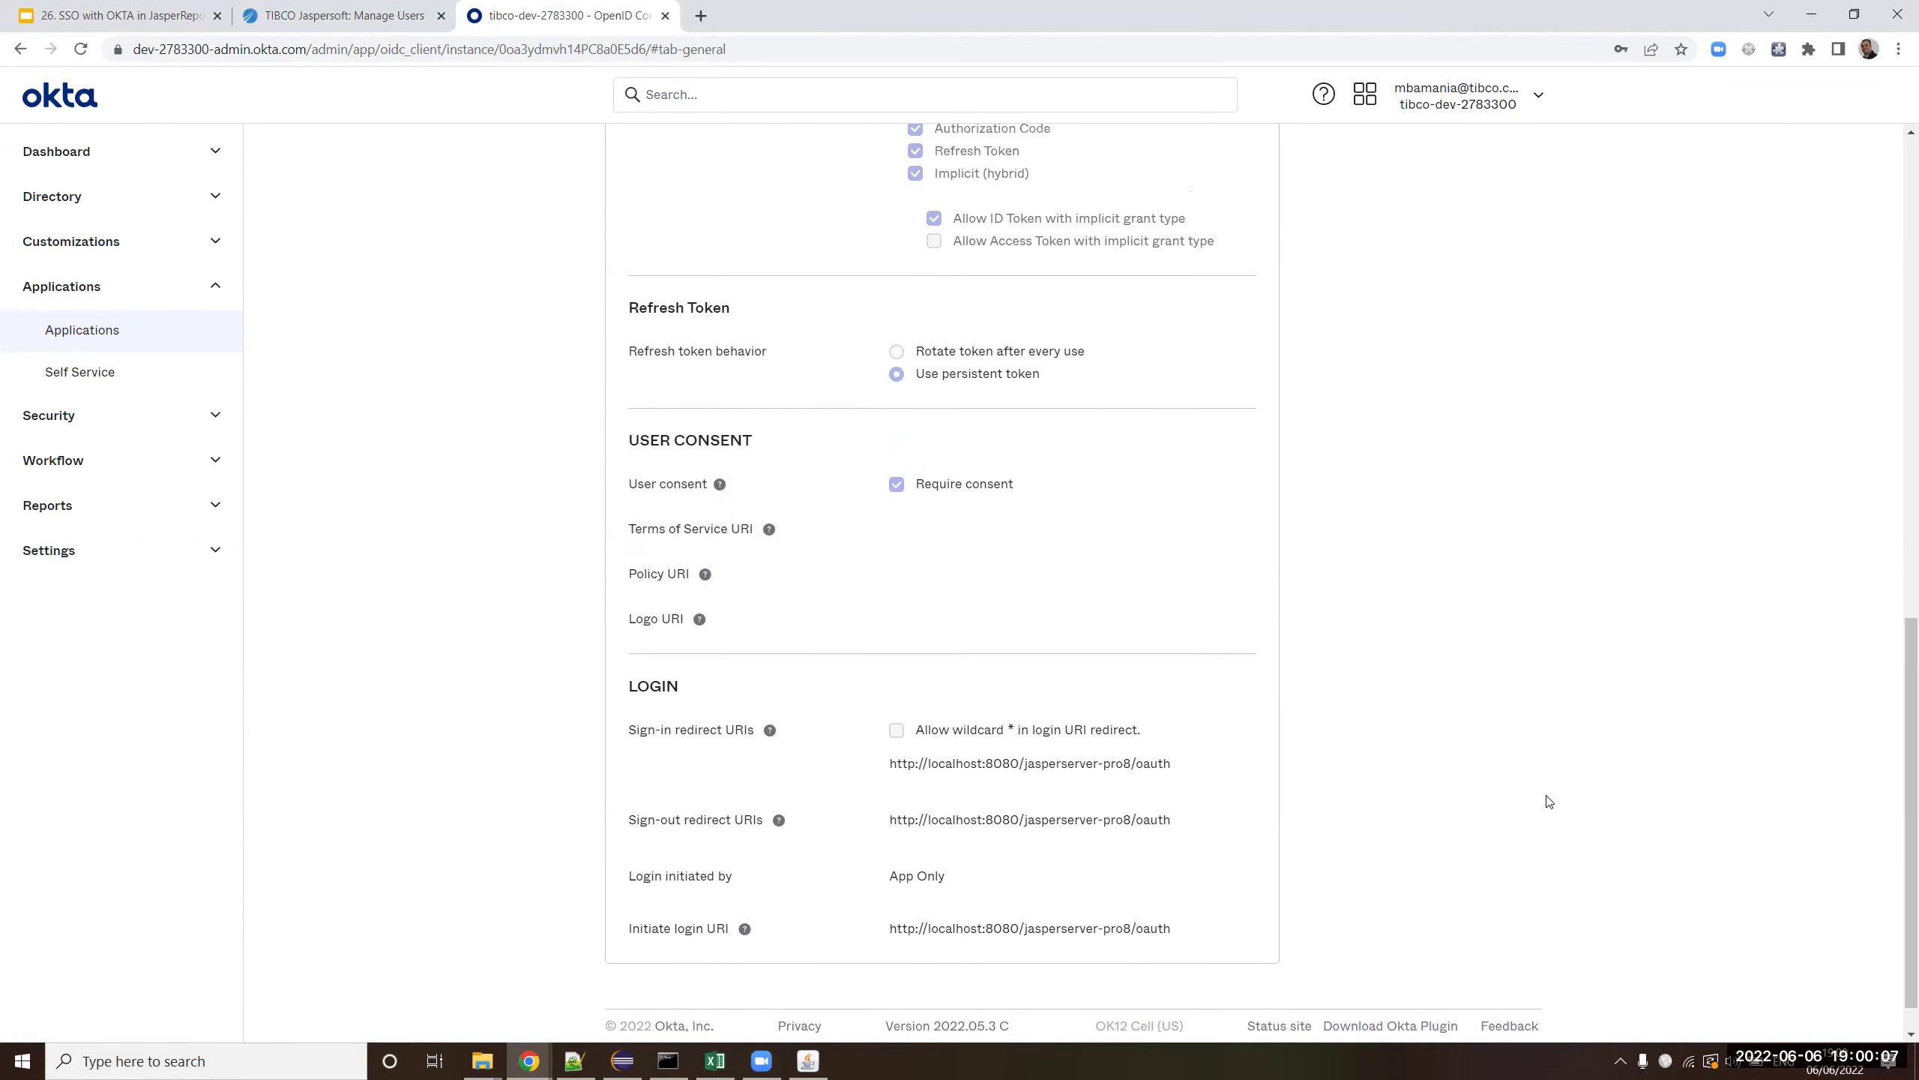
{"action": "scroll", "coordinate": [1567, 837], "scroll_direction": "up", "scroll_amount": 5}
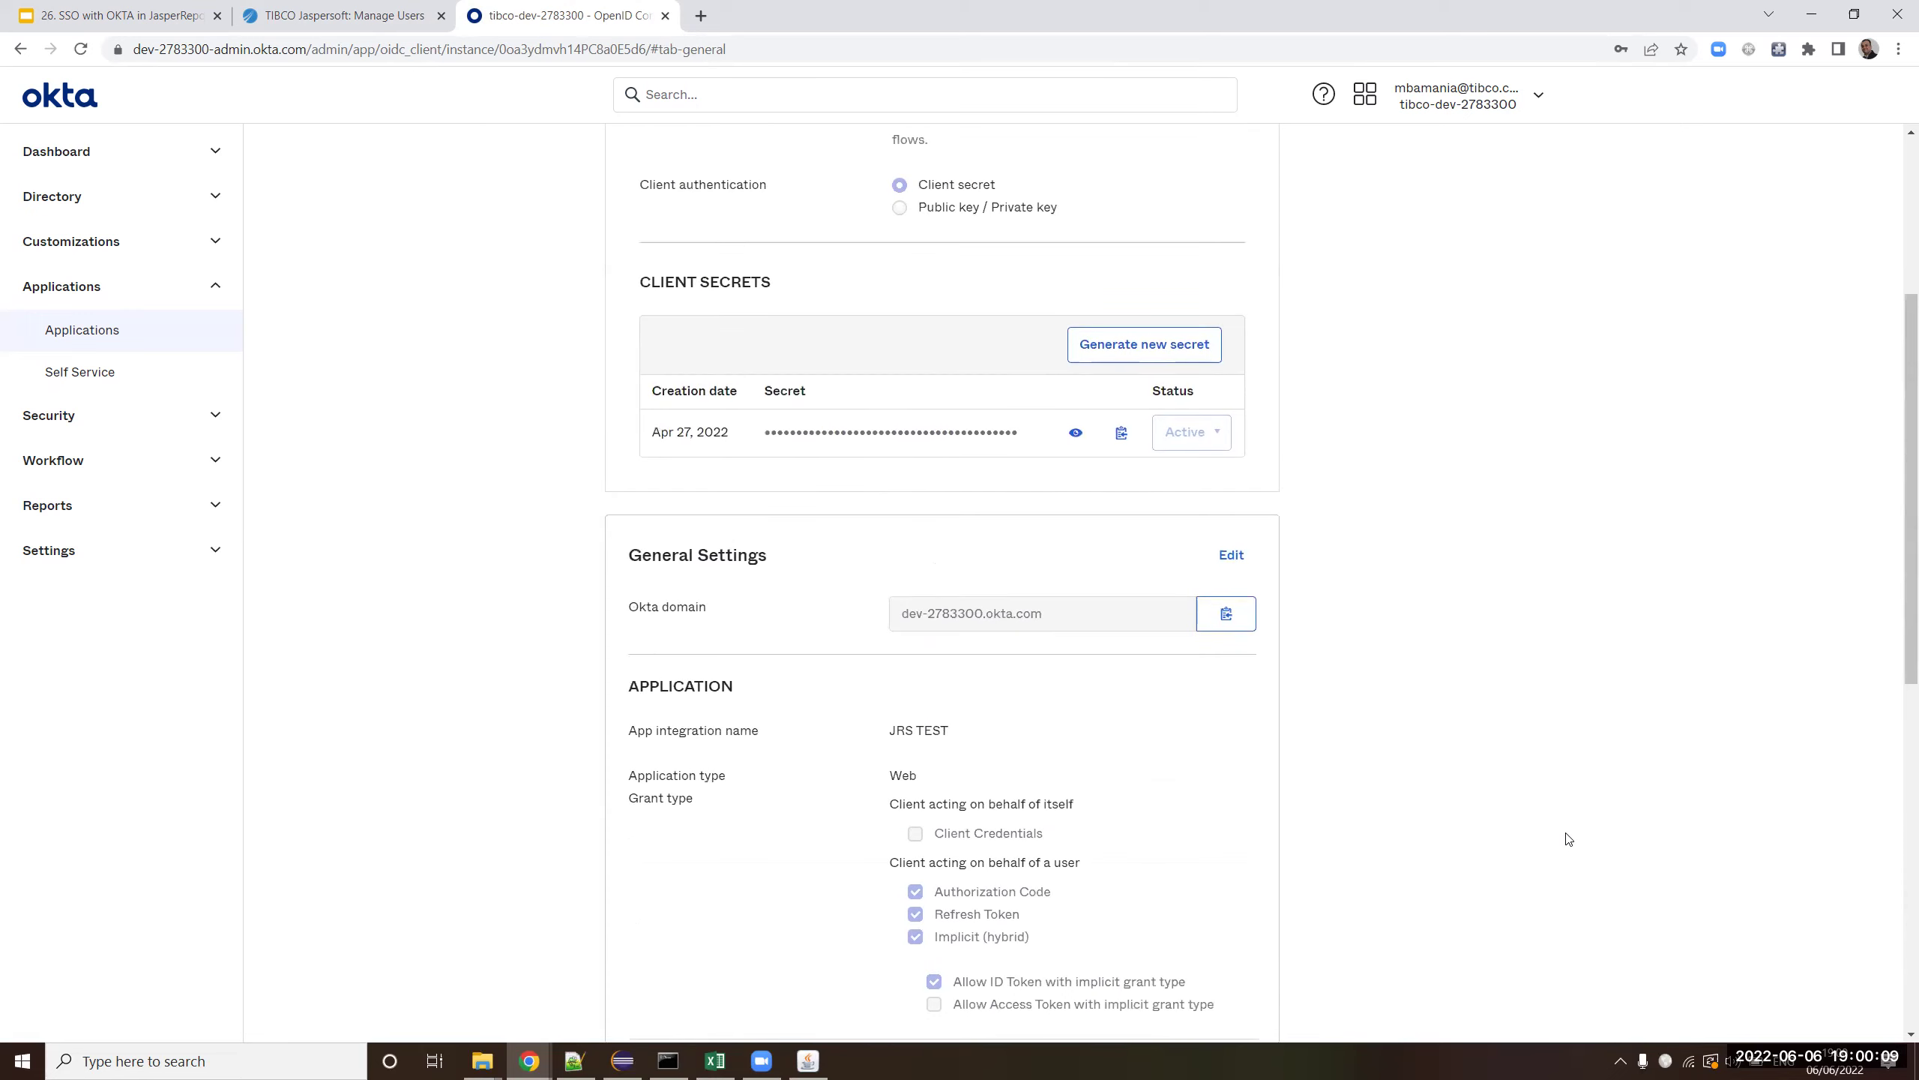
{"action": "scroll", "coordinate": [1568, 839], "scroll_direction": "down", "scroll_amount": 10}
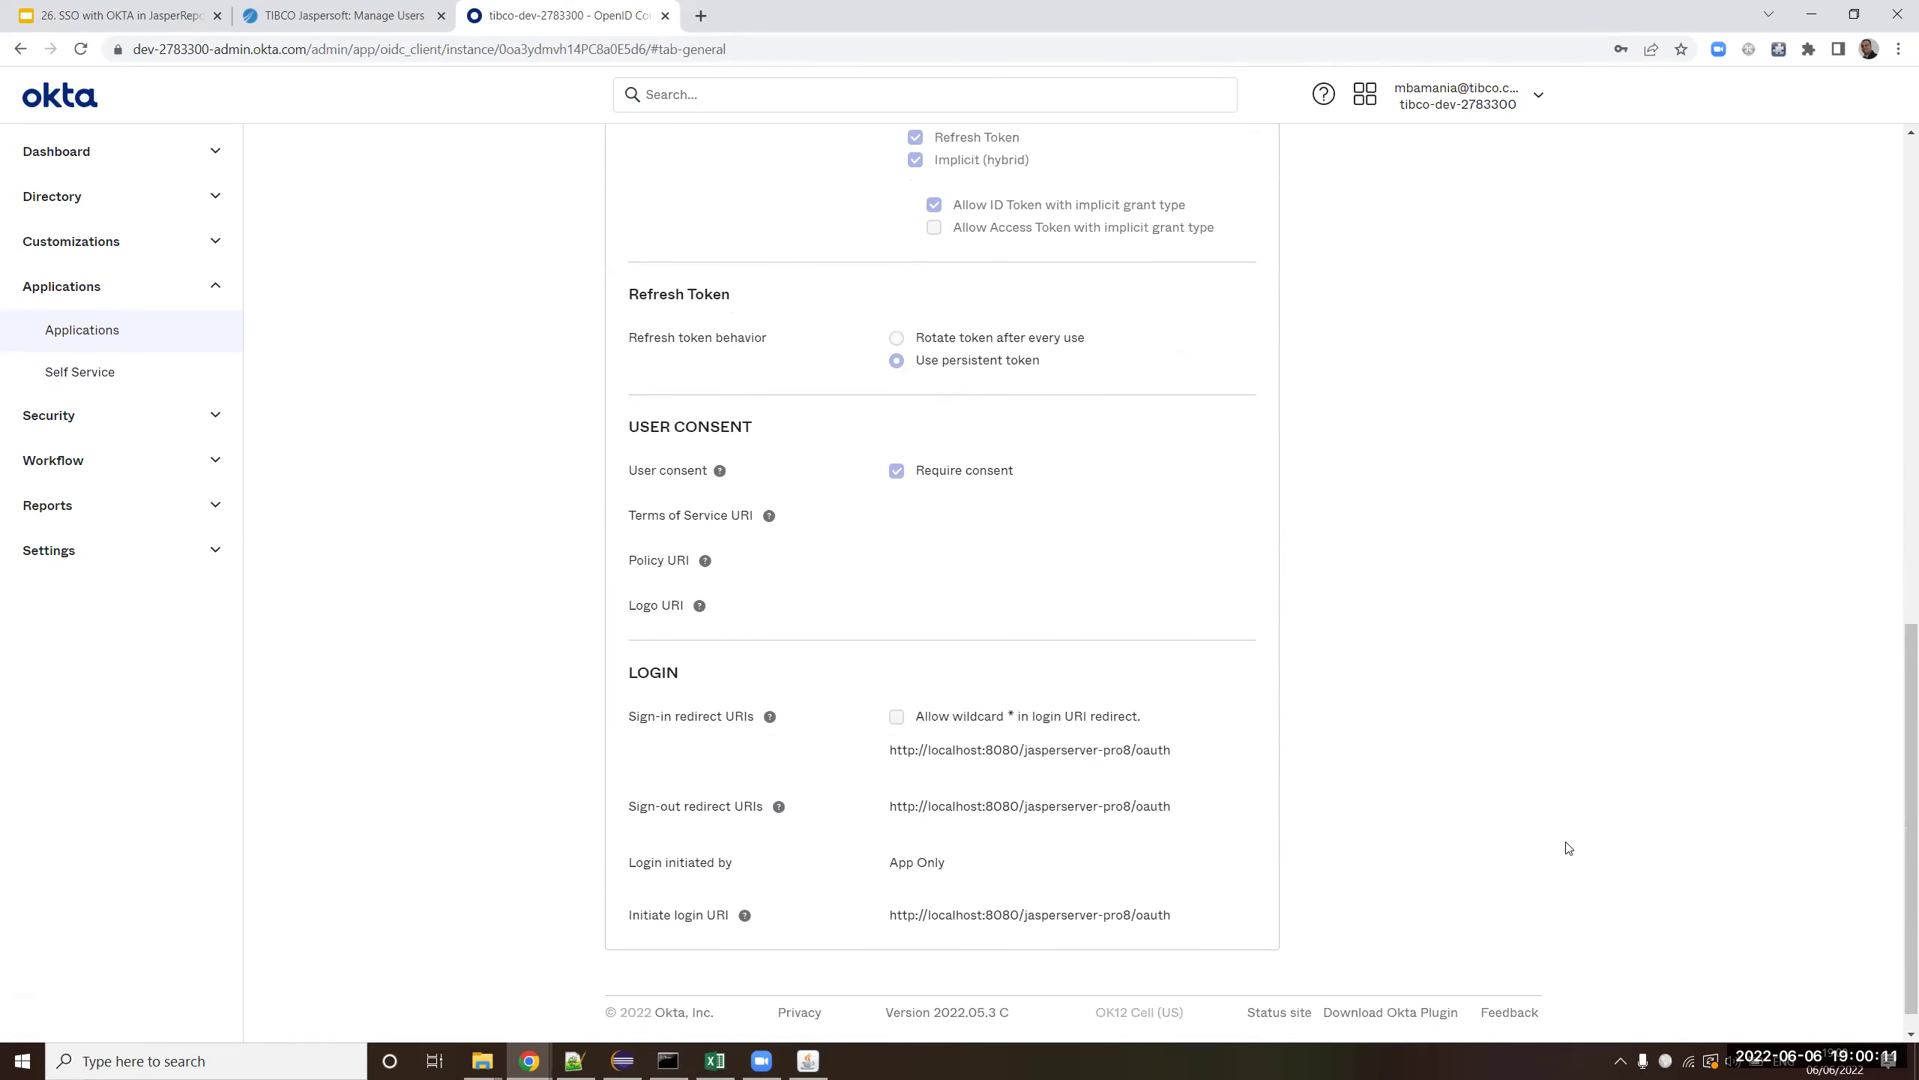
{"action": "scroll", "coordinate": [1568, 847], "scroll_direction": "up", "scroll_amount": 1}
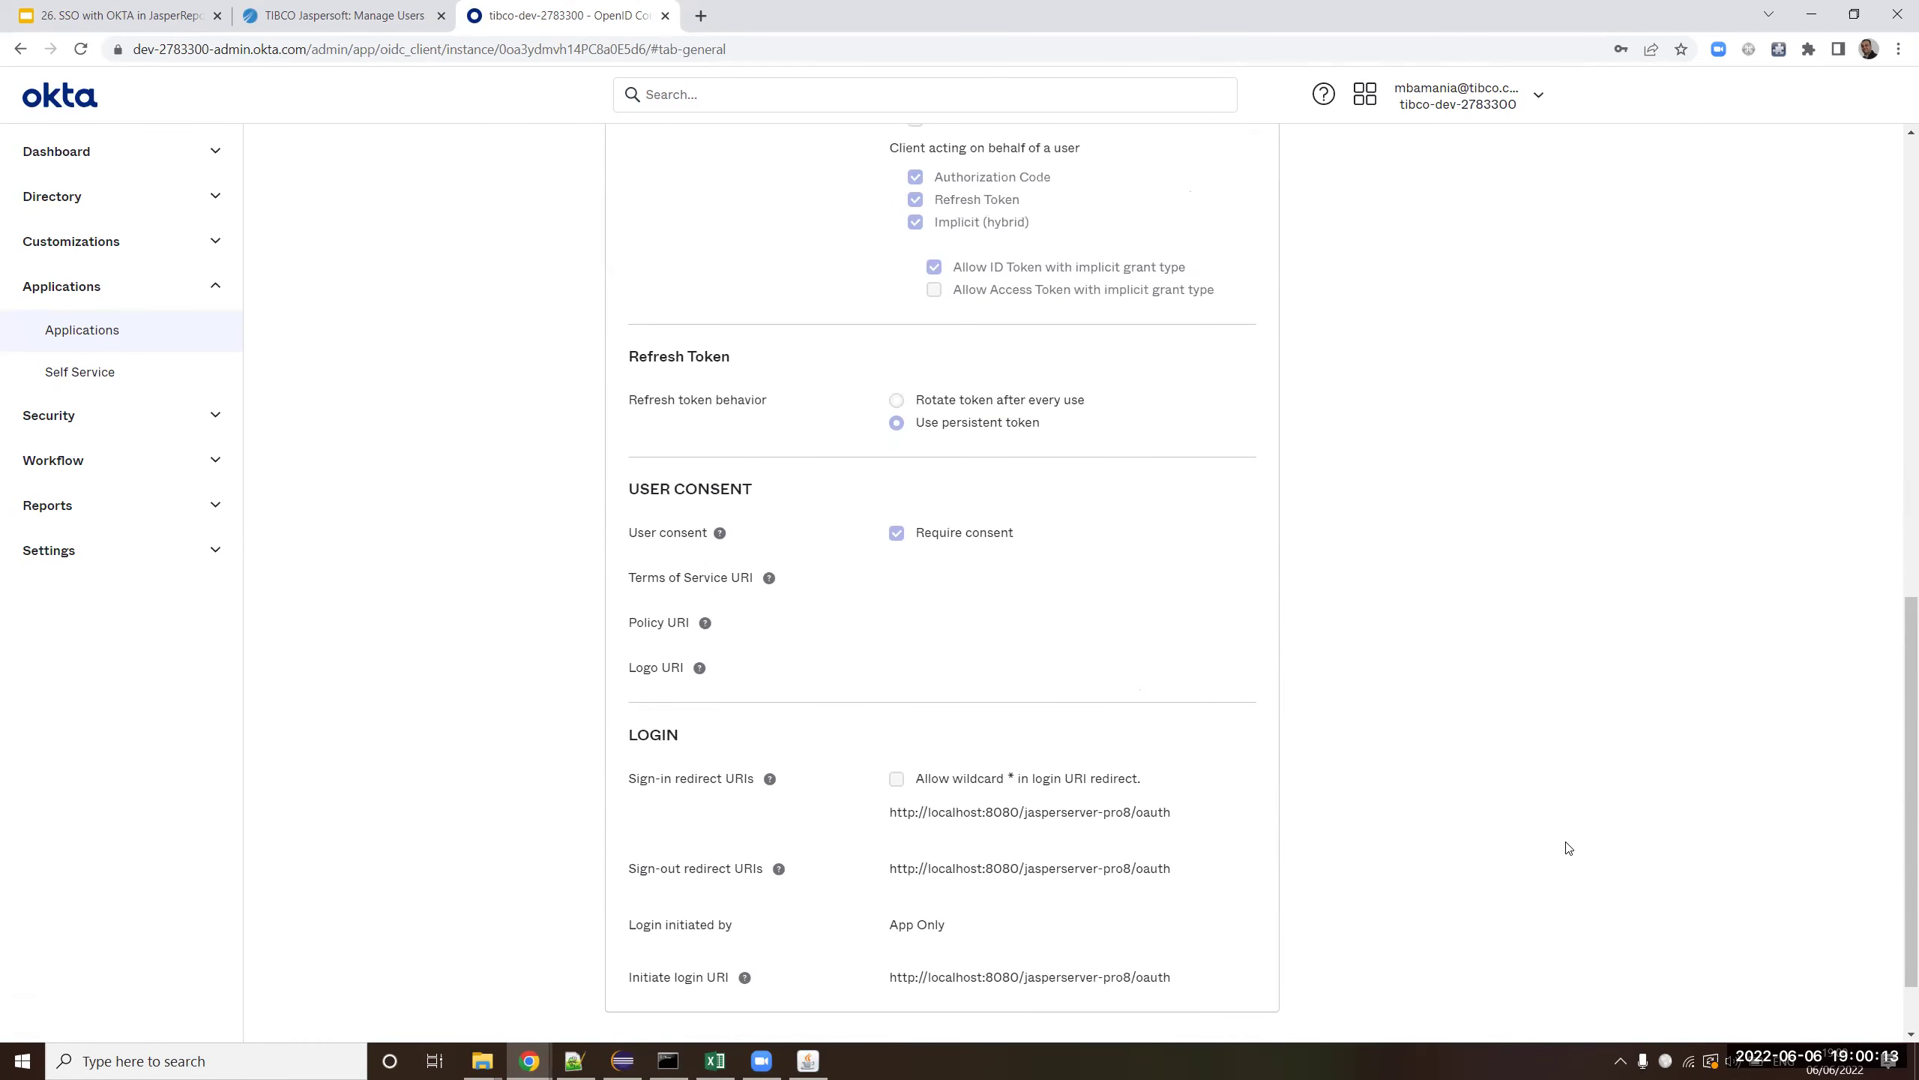
{"action": "scroll", "coordinate": [1568, 847], "scroll_direction": "up", "scroll_amount": 5}
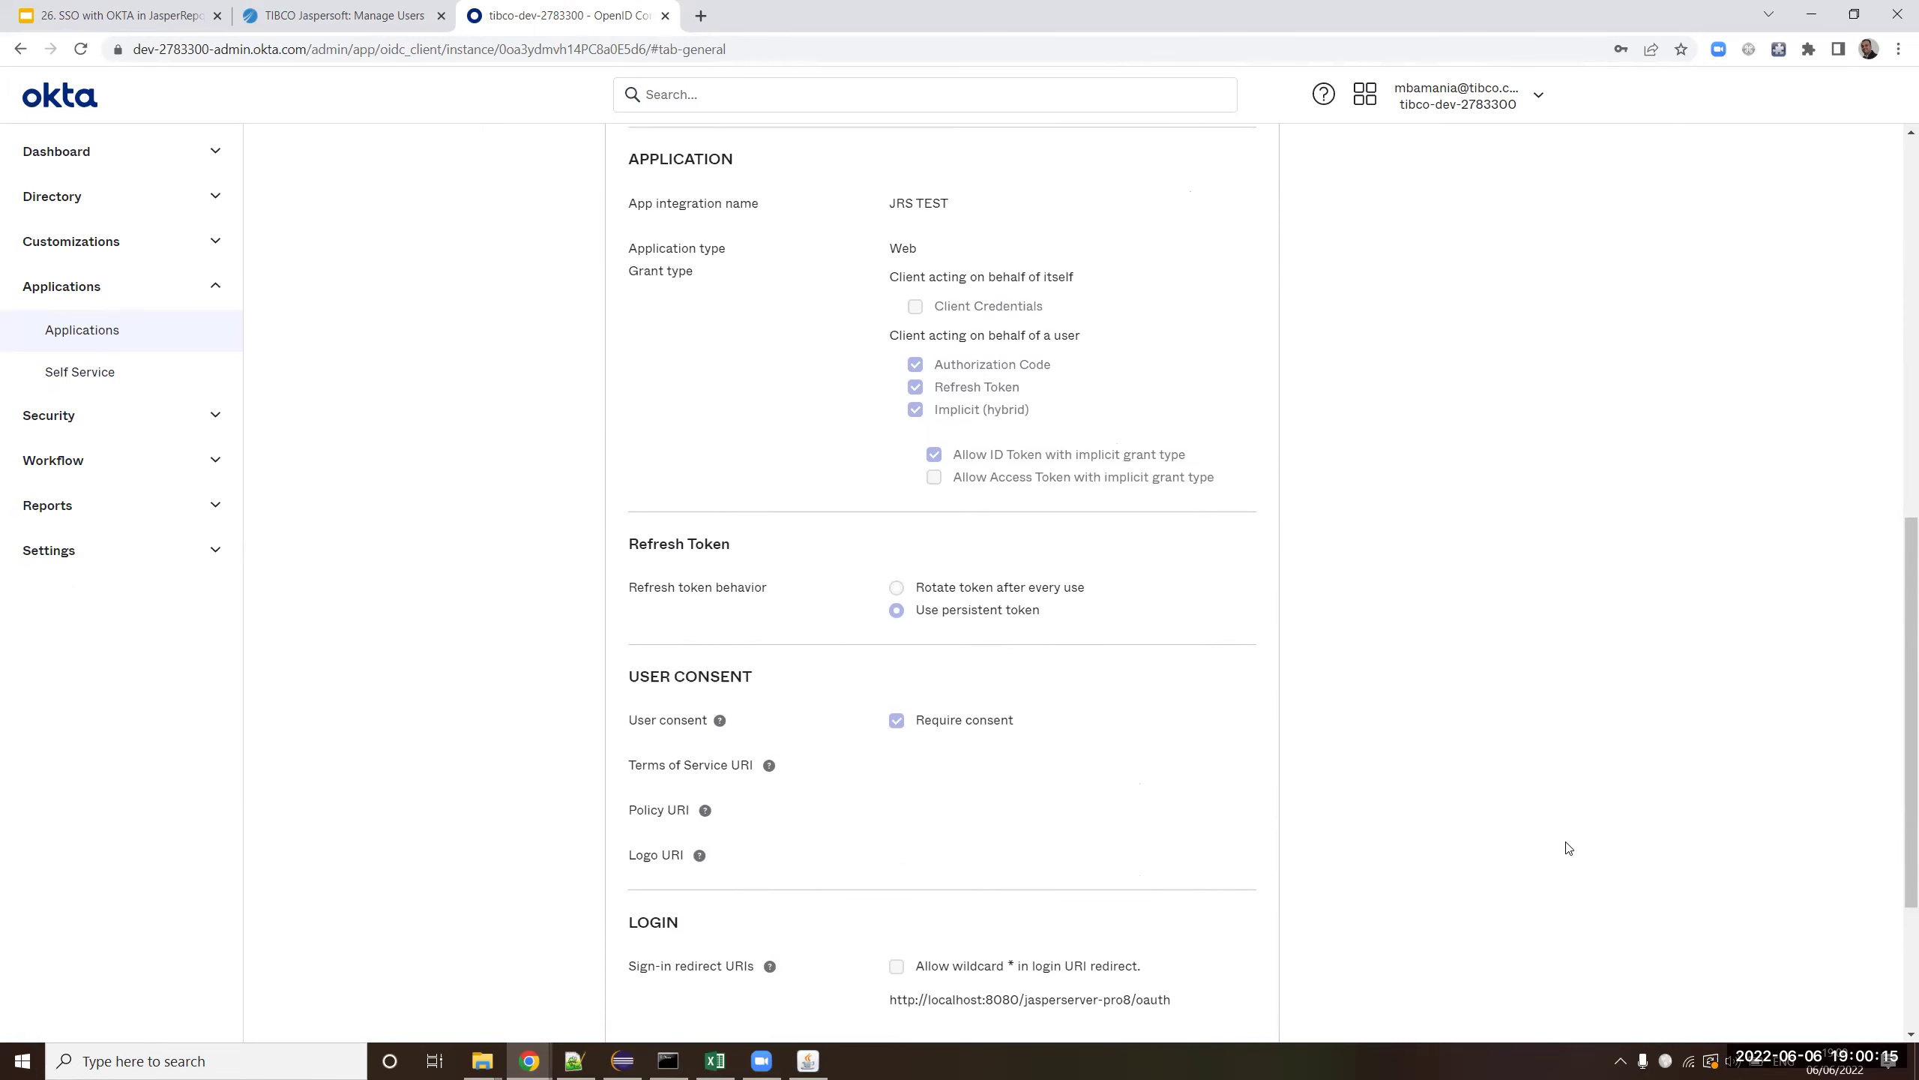
{"action": "scroll", "coordinate": [1568, 848], "scroll_direction": "up", "scroll_amount": 10}
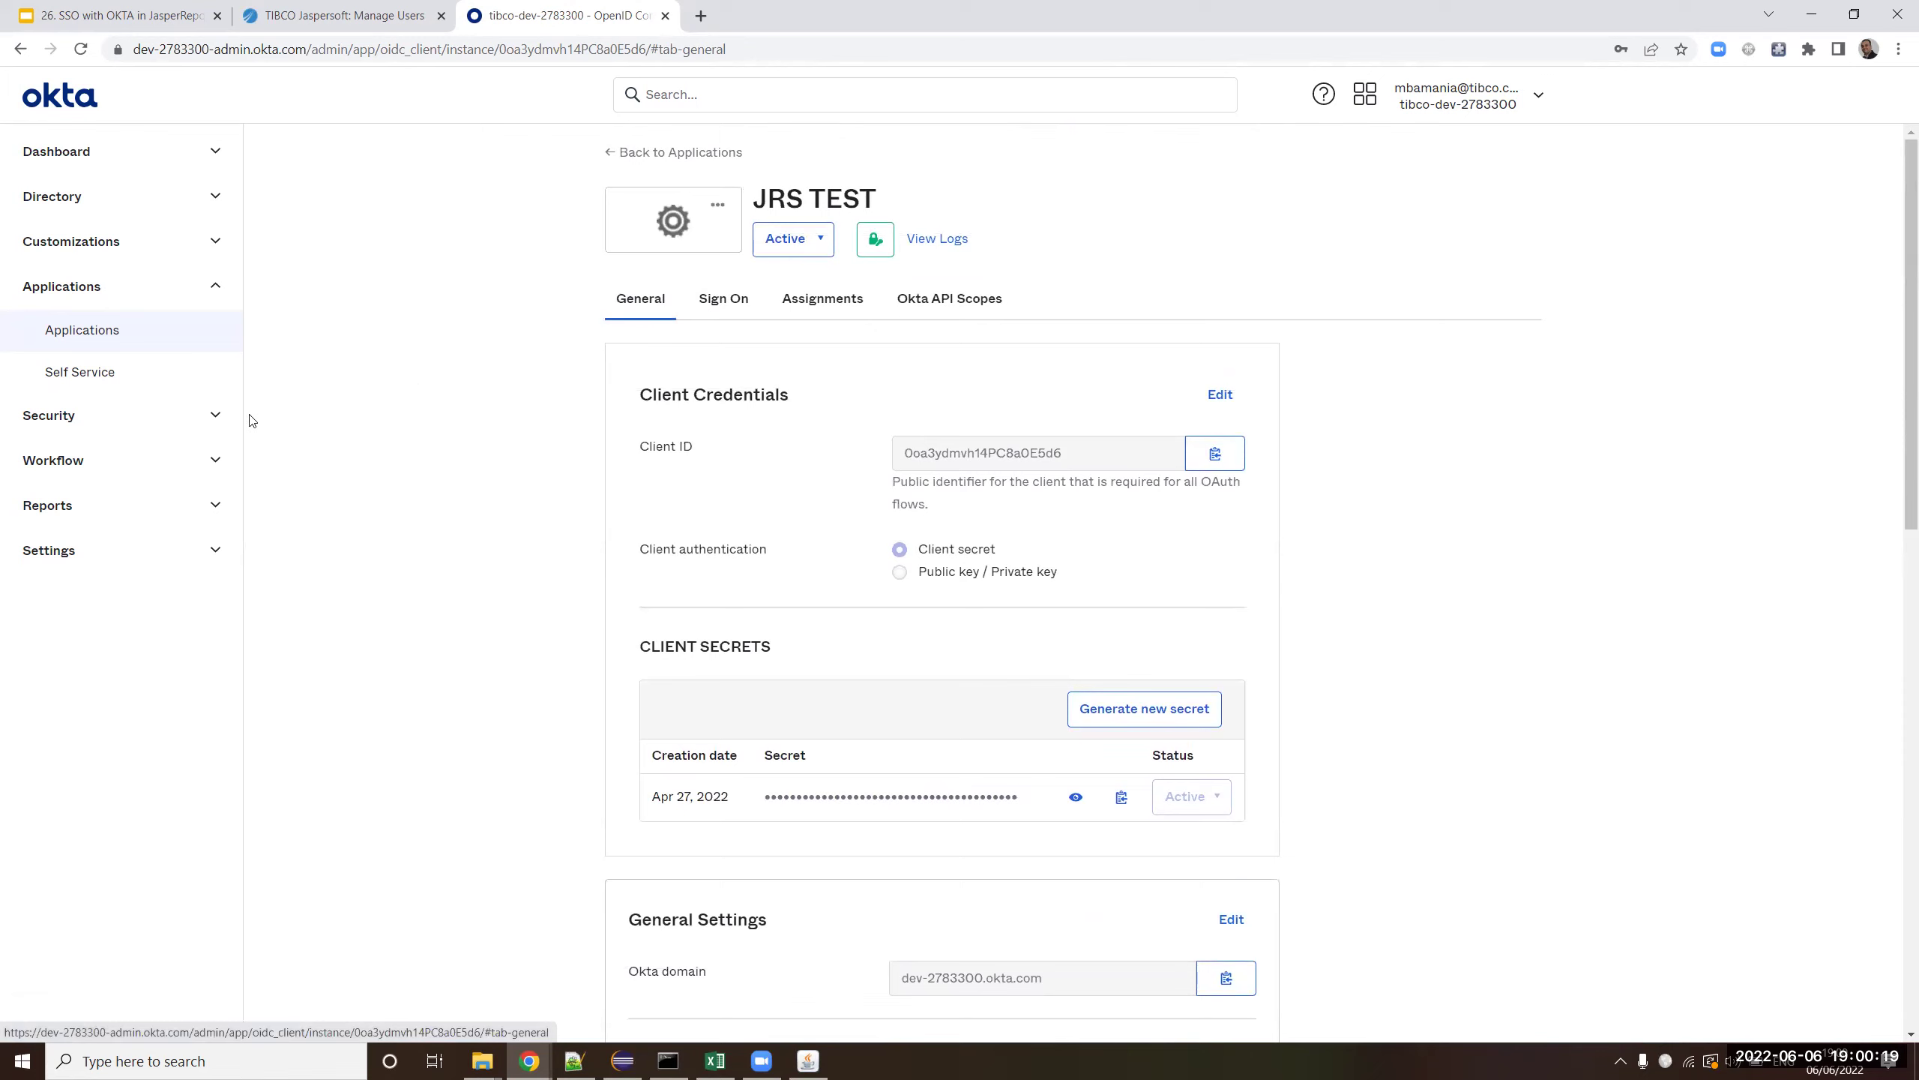
- In Eclipse, find the logoutUrl property in applicationContext-externalAuth-oauth_oidc.xml and select its URL value
{"action": "left_click", "coordinate": [621, 1061]}
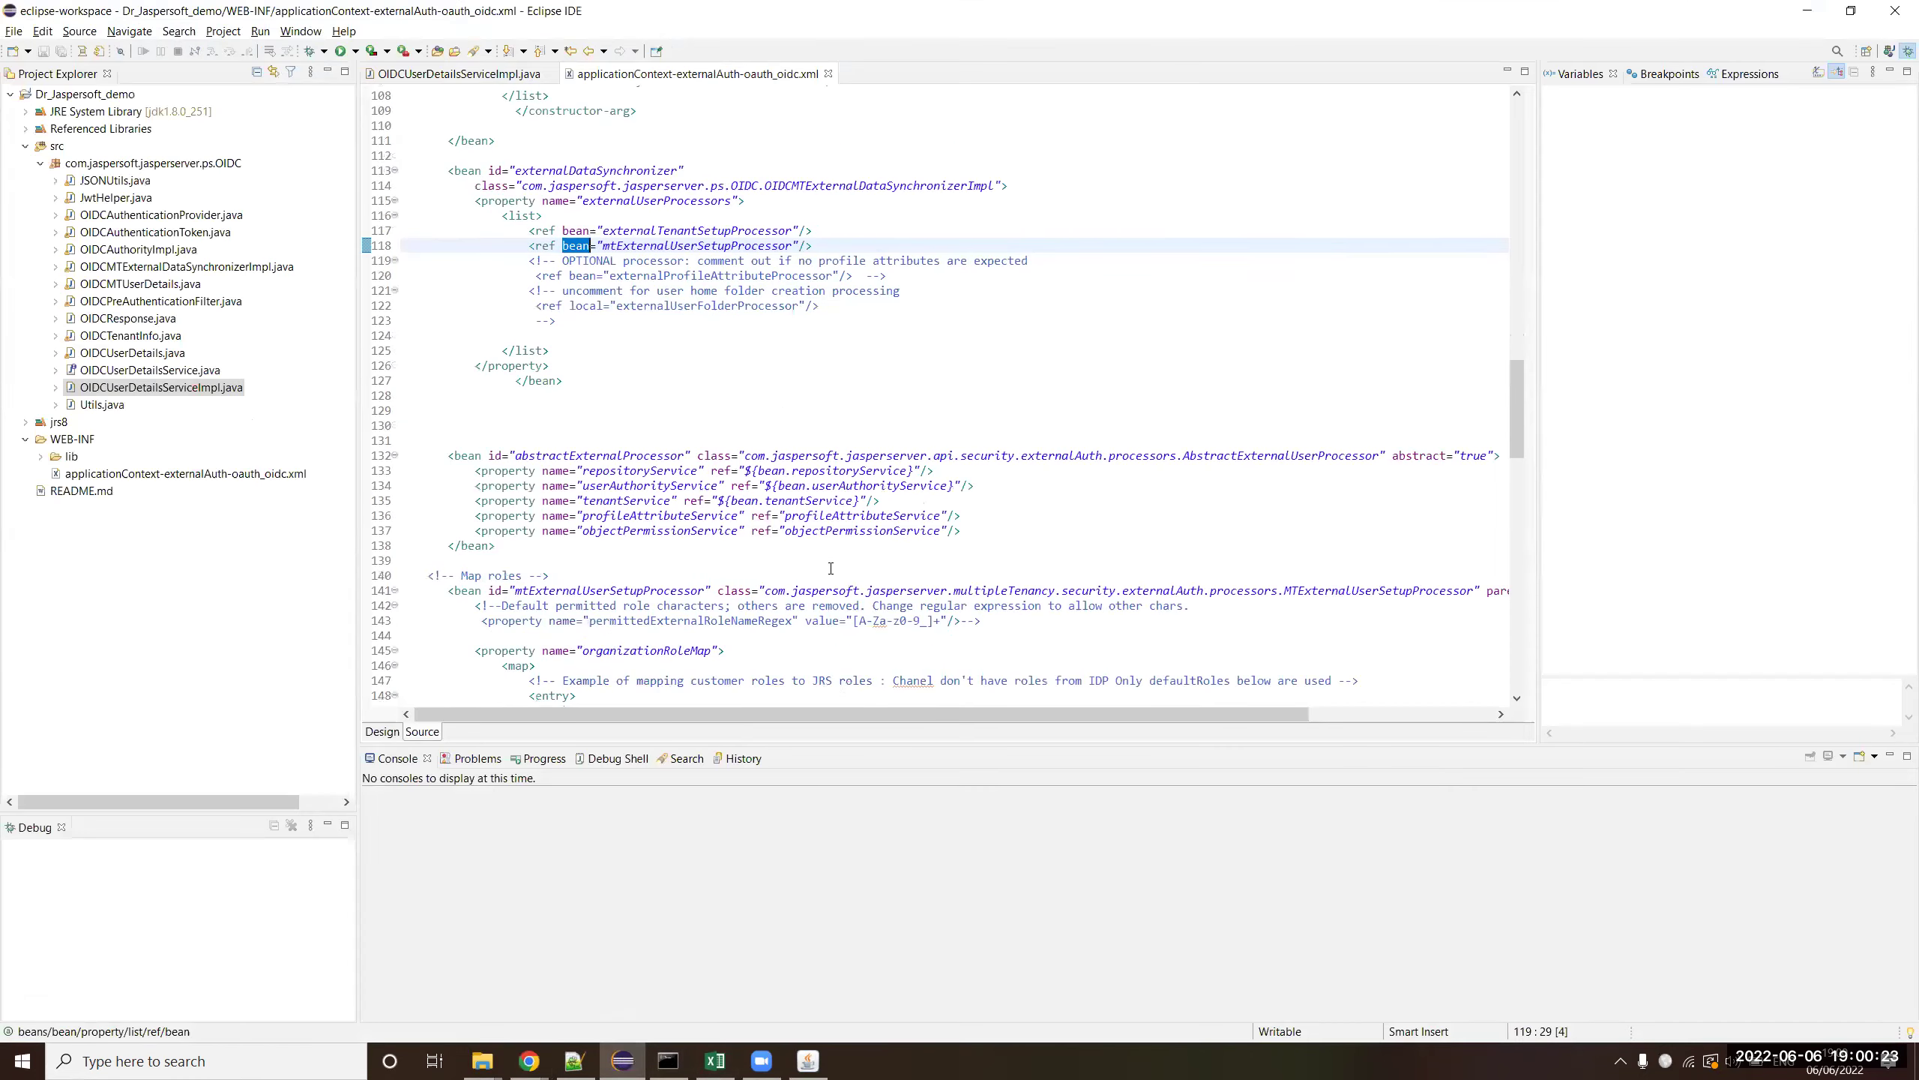
{"action": "scroll", "coordinate": [843, 651], "scroll_direction": "down", "scroll_amount": 20}
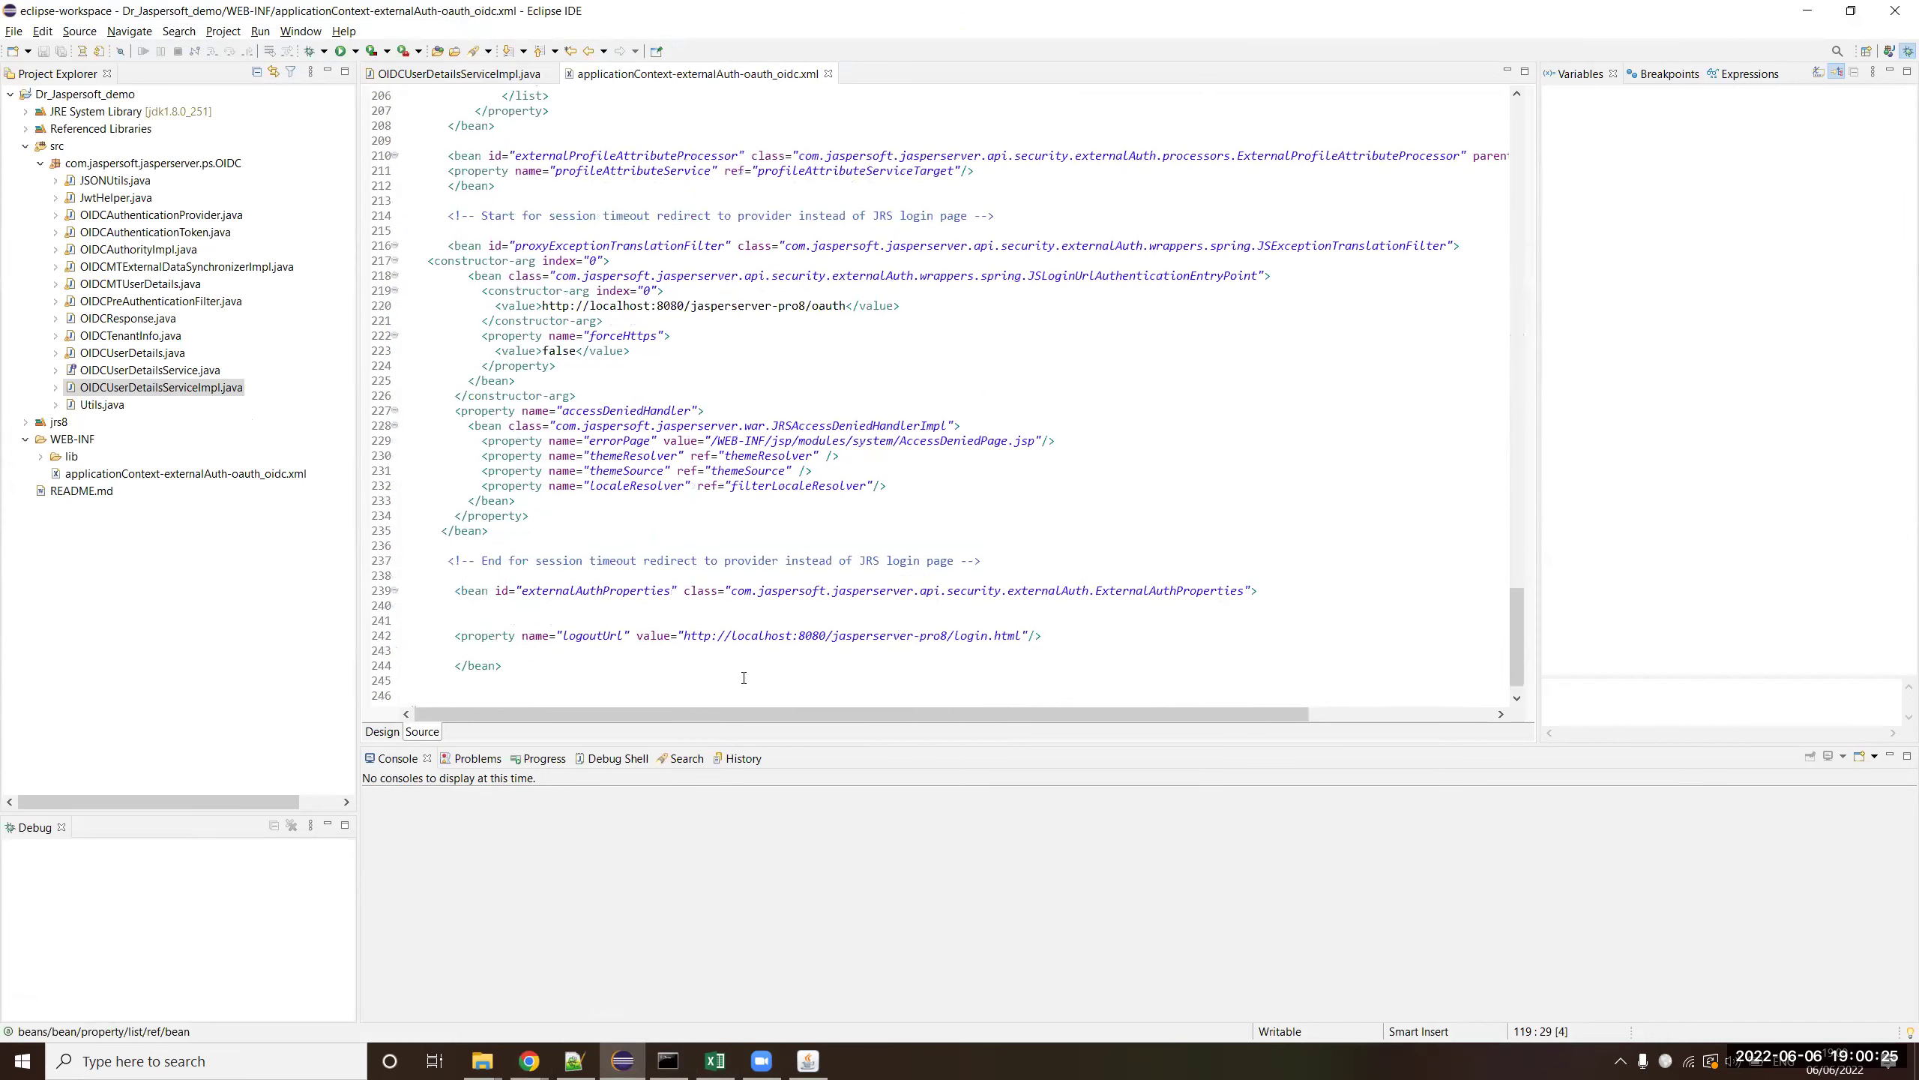
{"action": "left_click", "coordinate": [682, 611]}
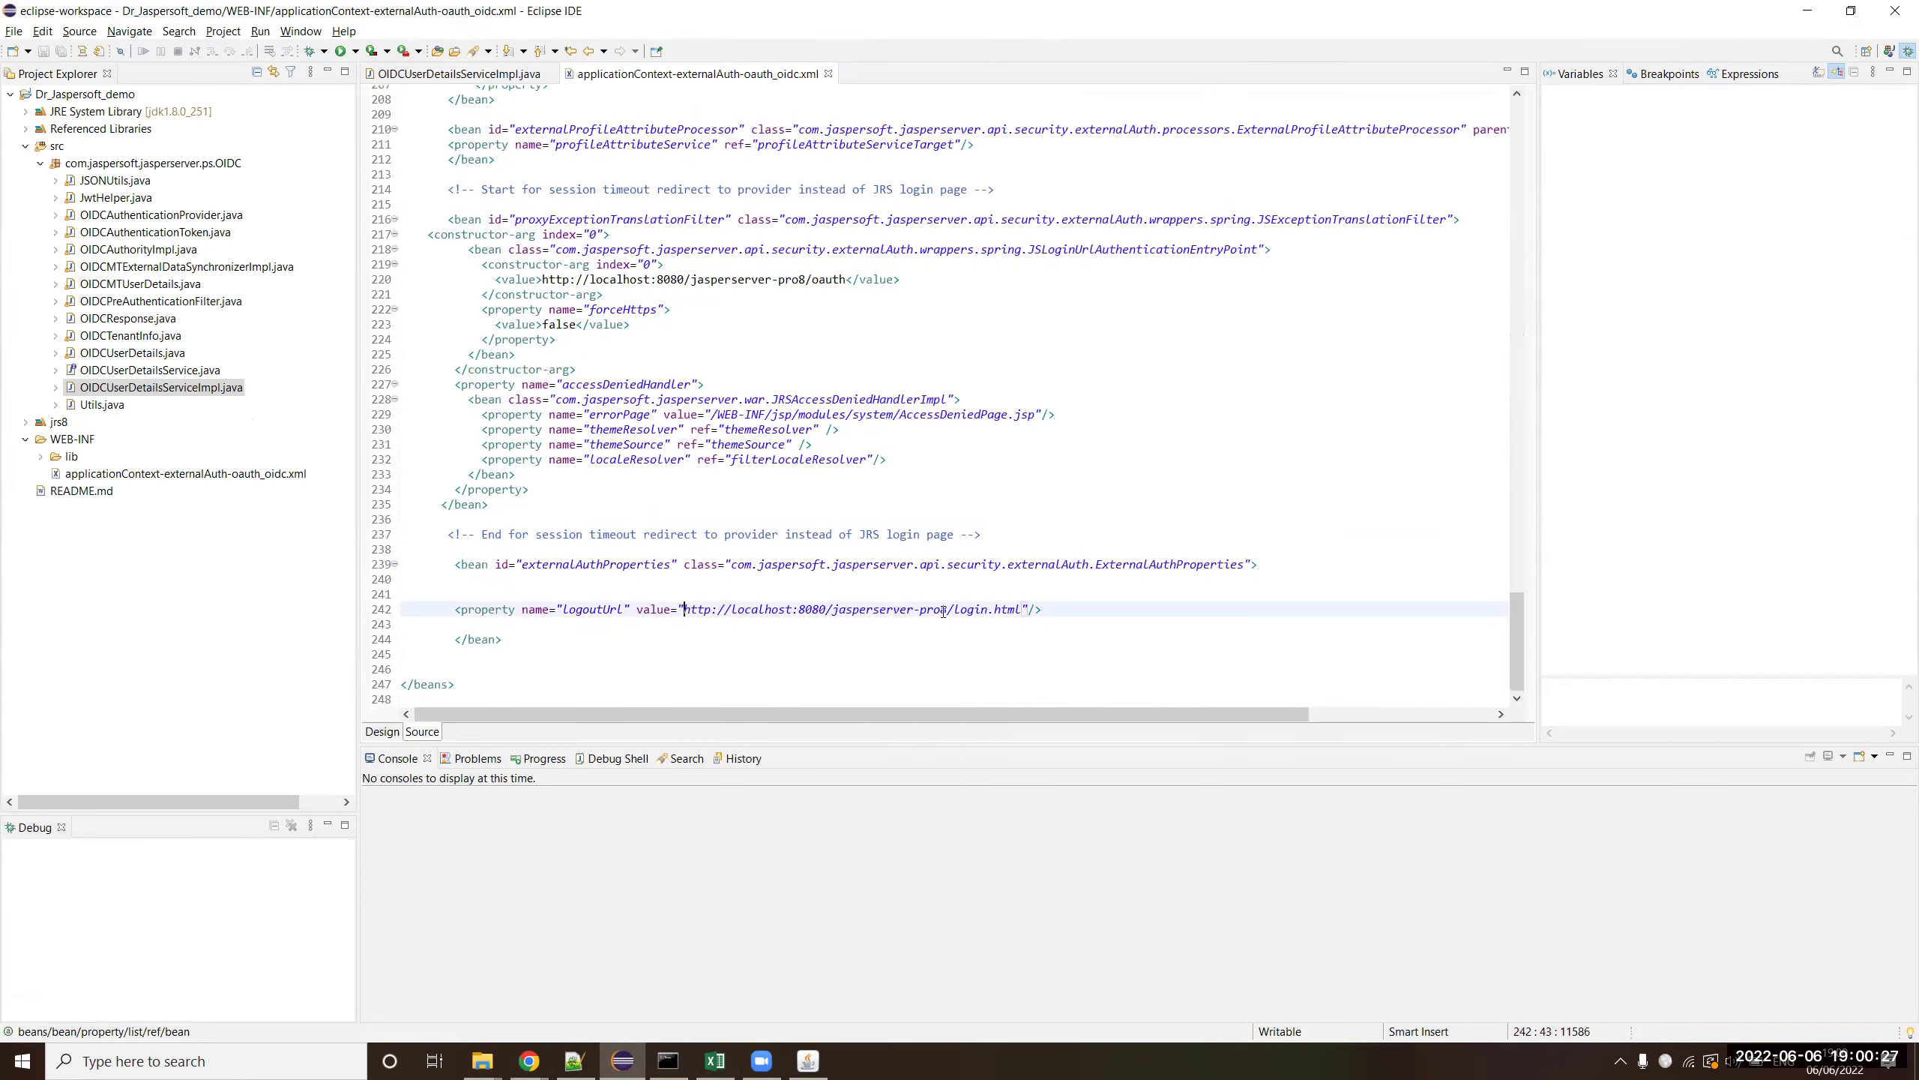
{"action": "left_click", "coordinate": [1018, 610]}
{"action": "left_click", "coordinate": [684, 611], "text": "shift"}
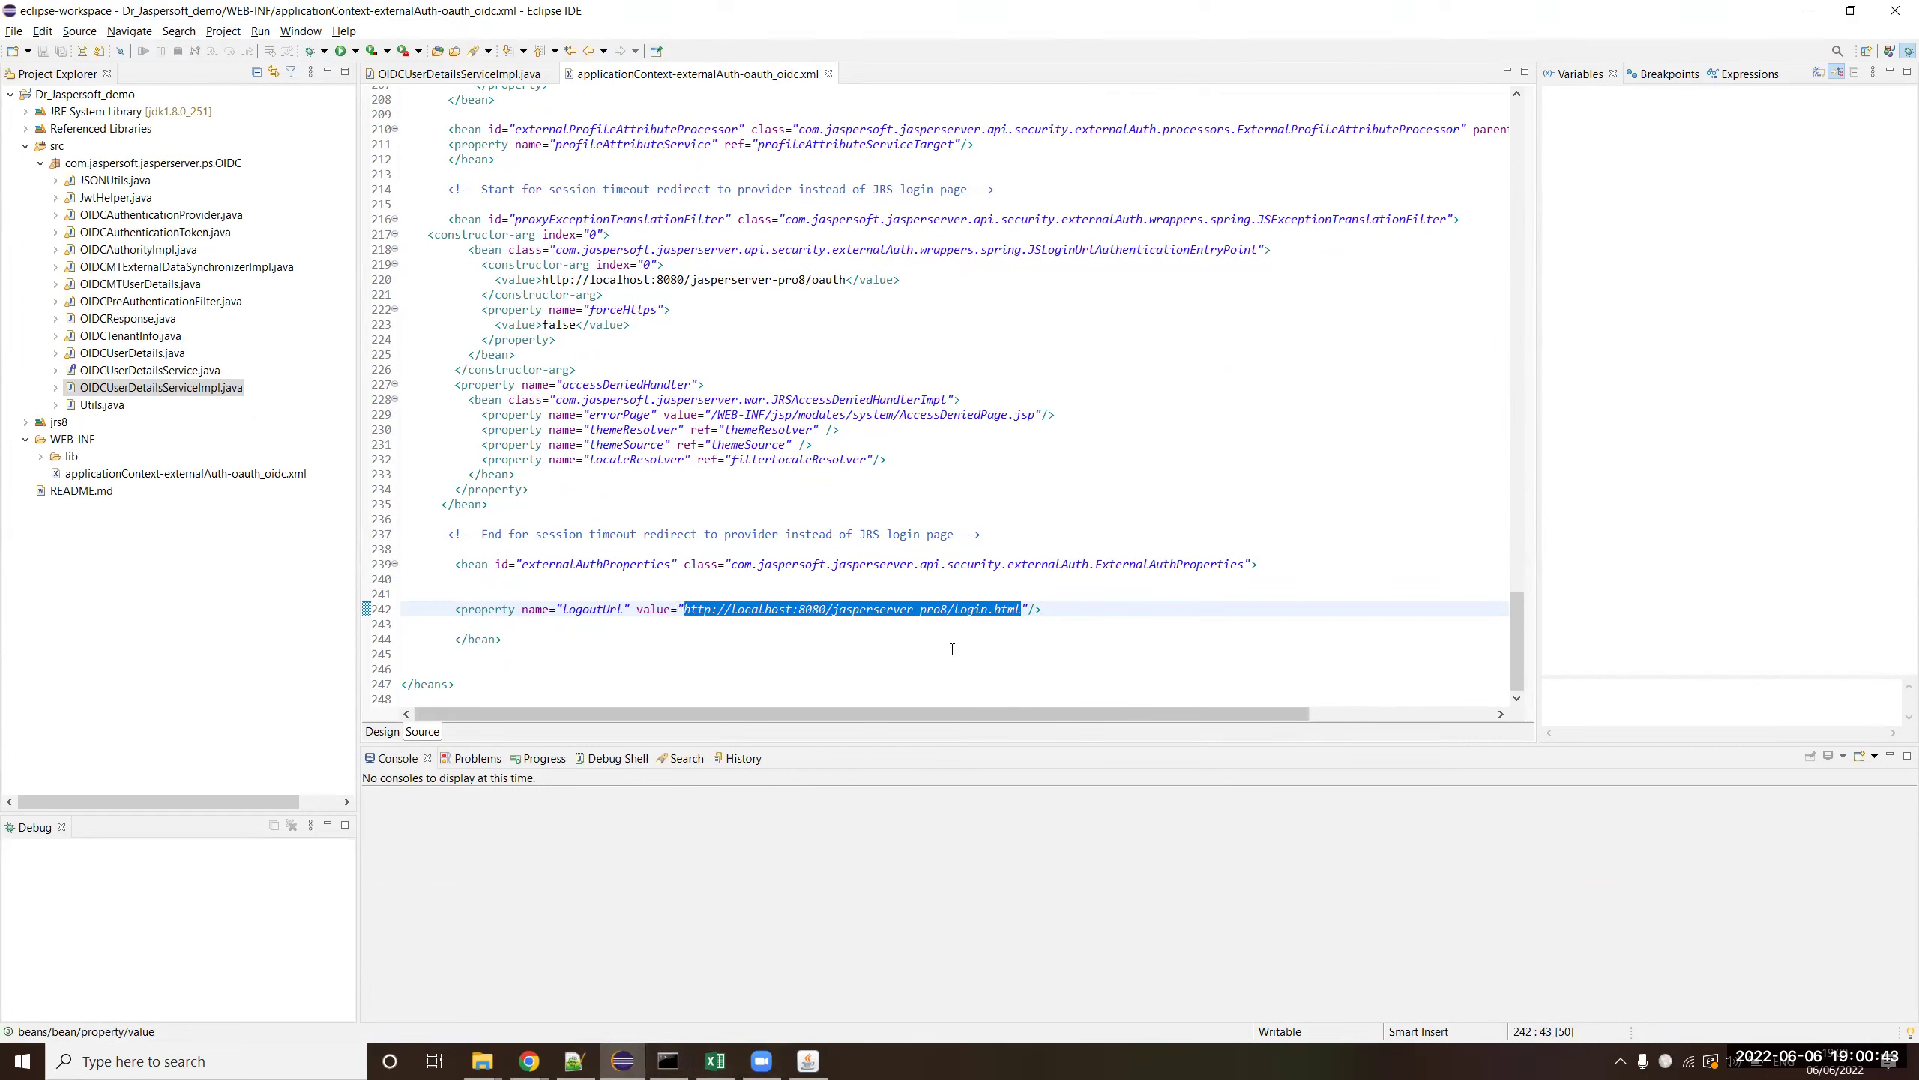
- Switch back to the Okta admin console in Chrome and sign the administrator out of Okta
{"action": "left_click", "coordinate": [542, 1062]}
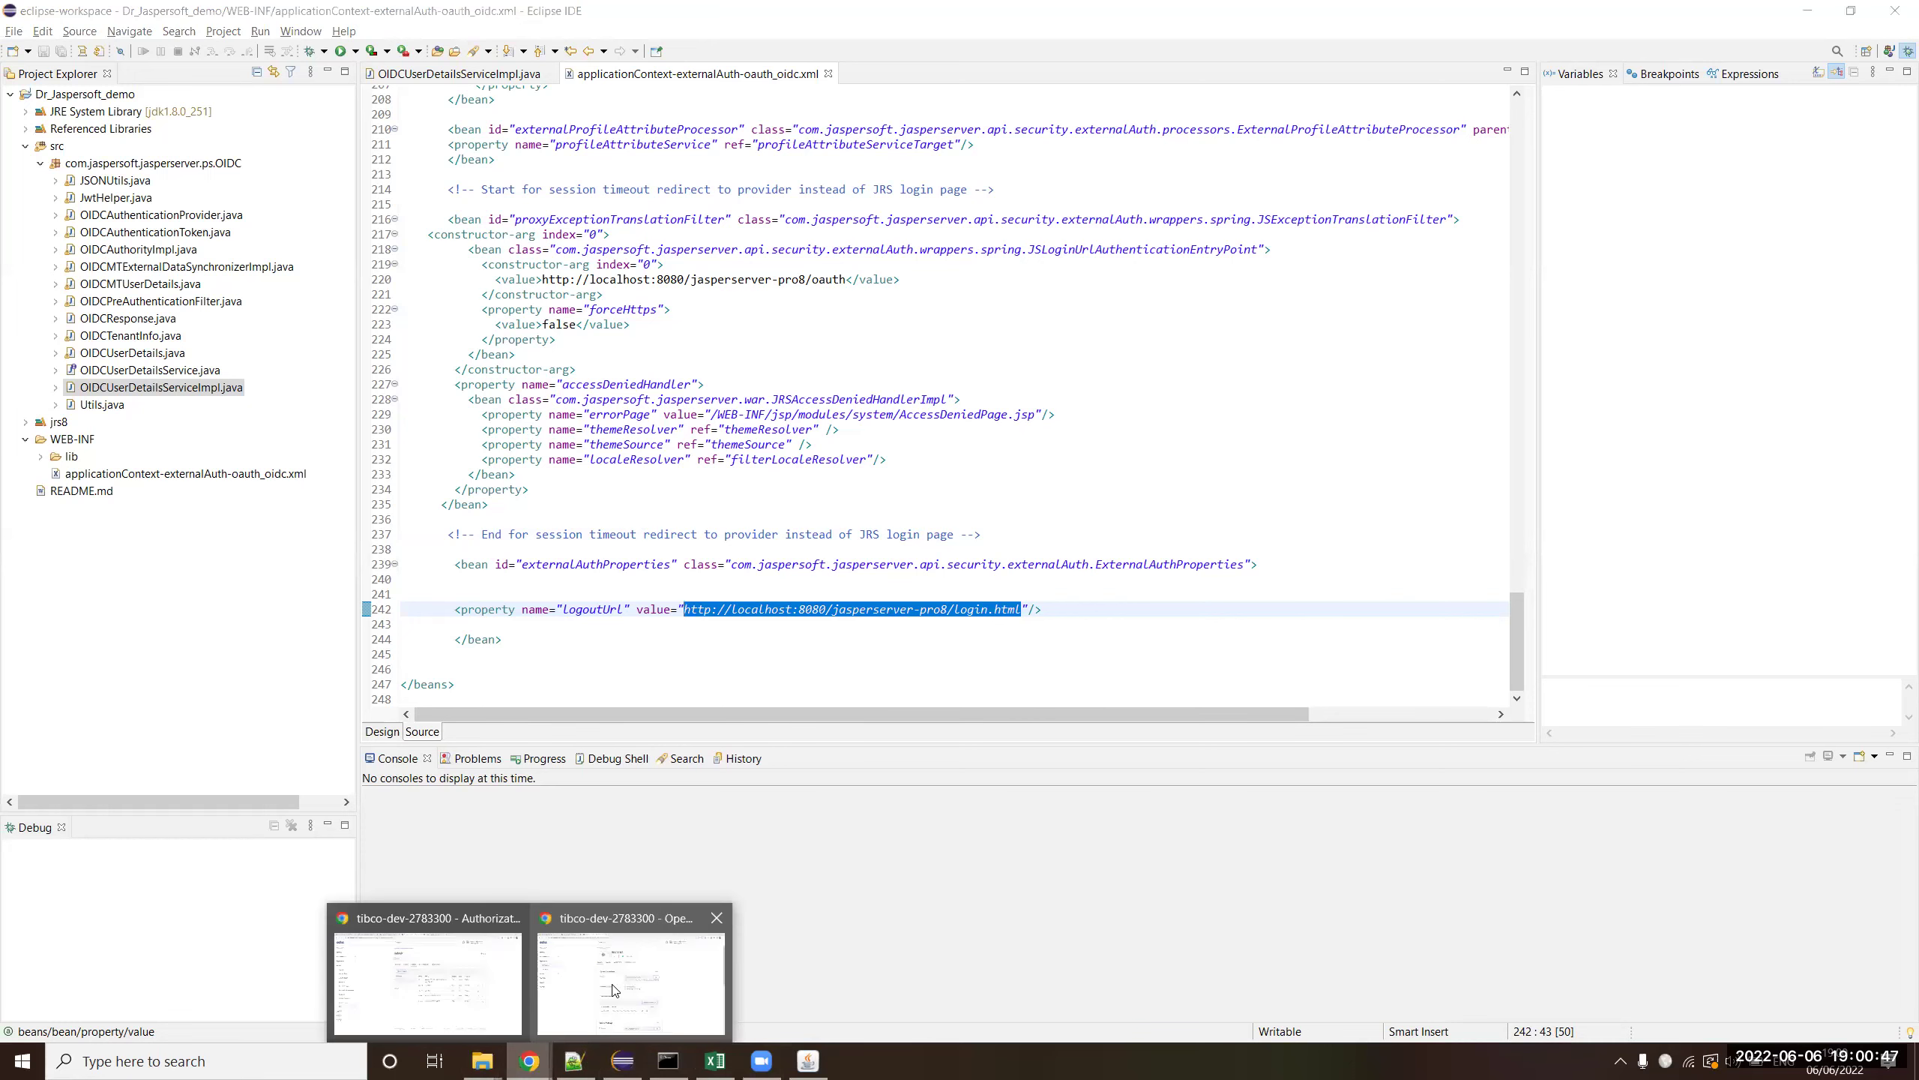
{"action": "left_click", "coordinate": [514, 976]}
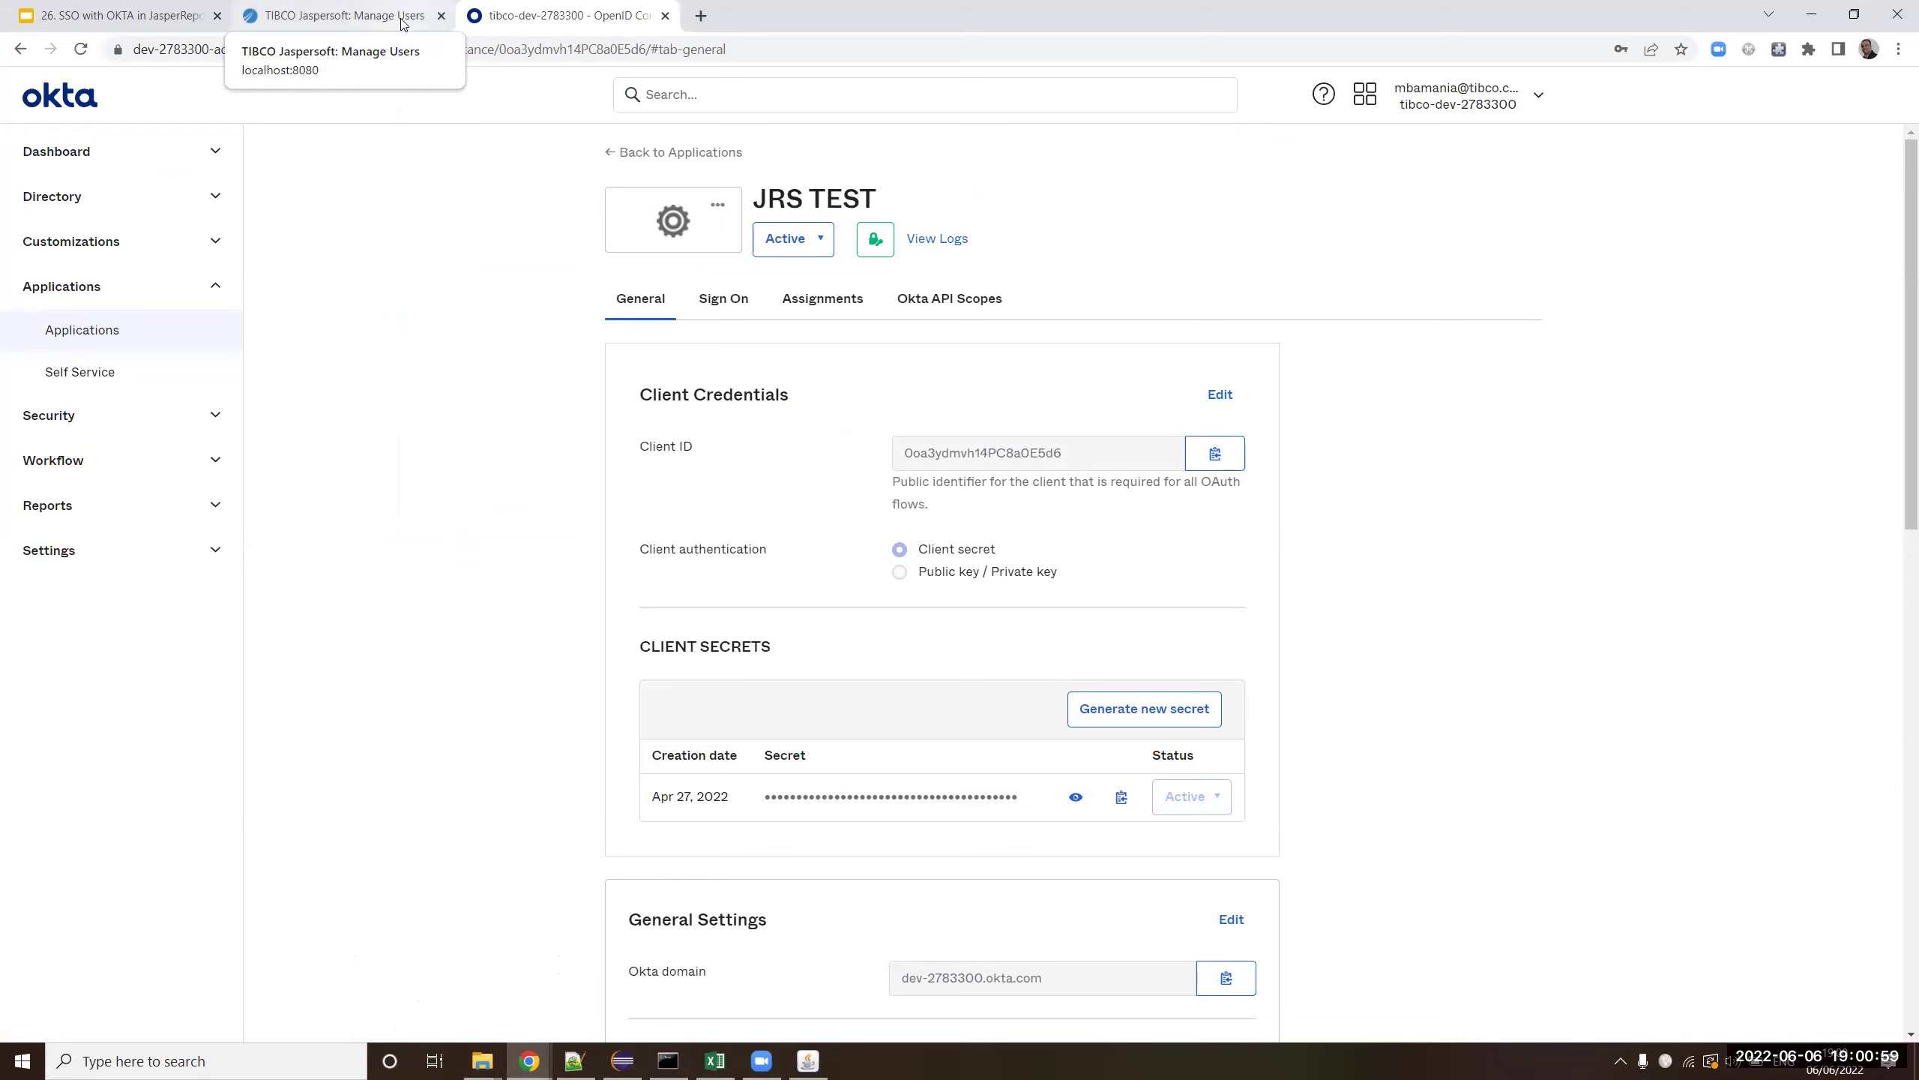
{"action": "scroll", "coordinate": [1108, 677], "scroll_direction": "down", "scroll_amount": 1}
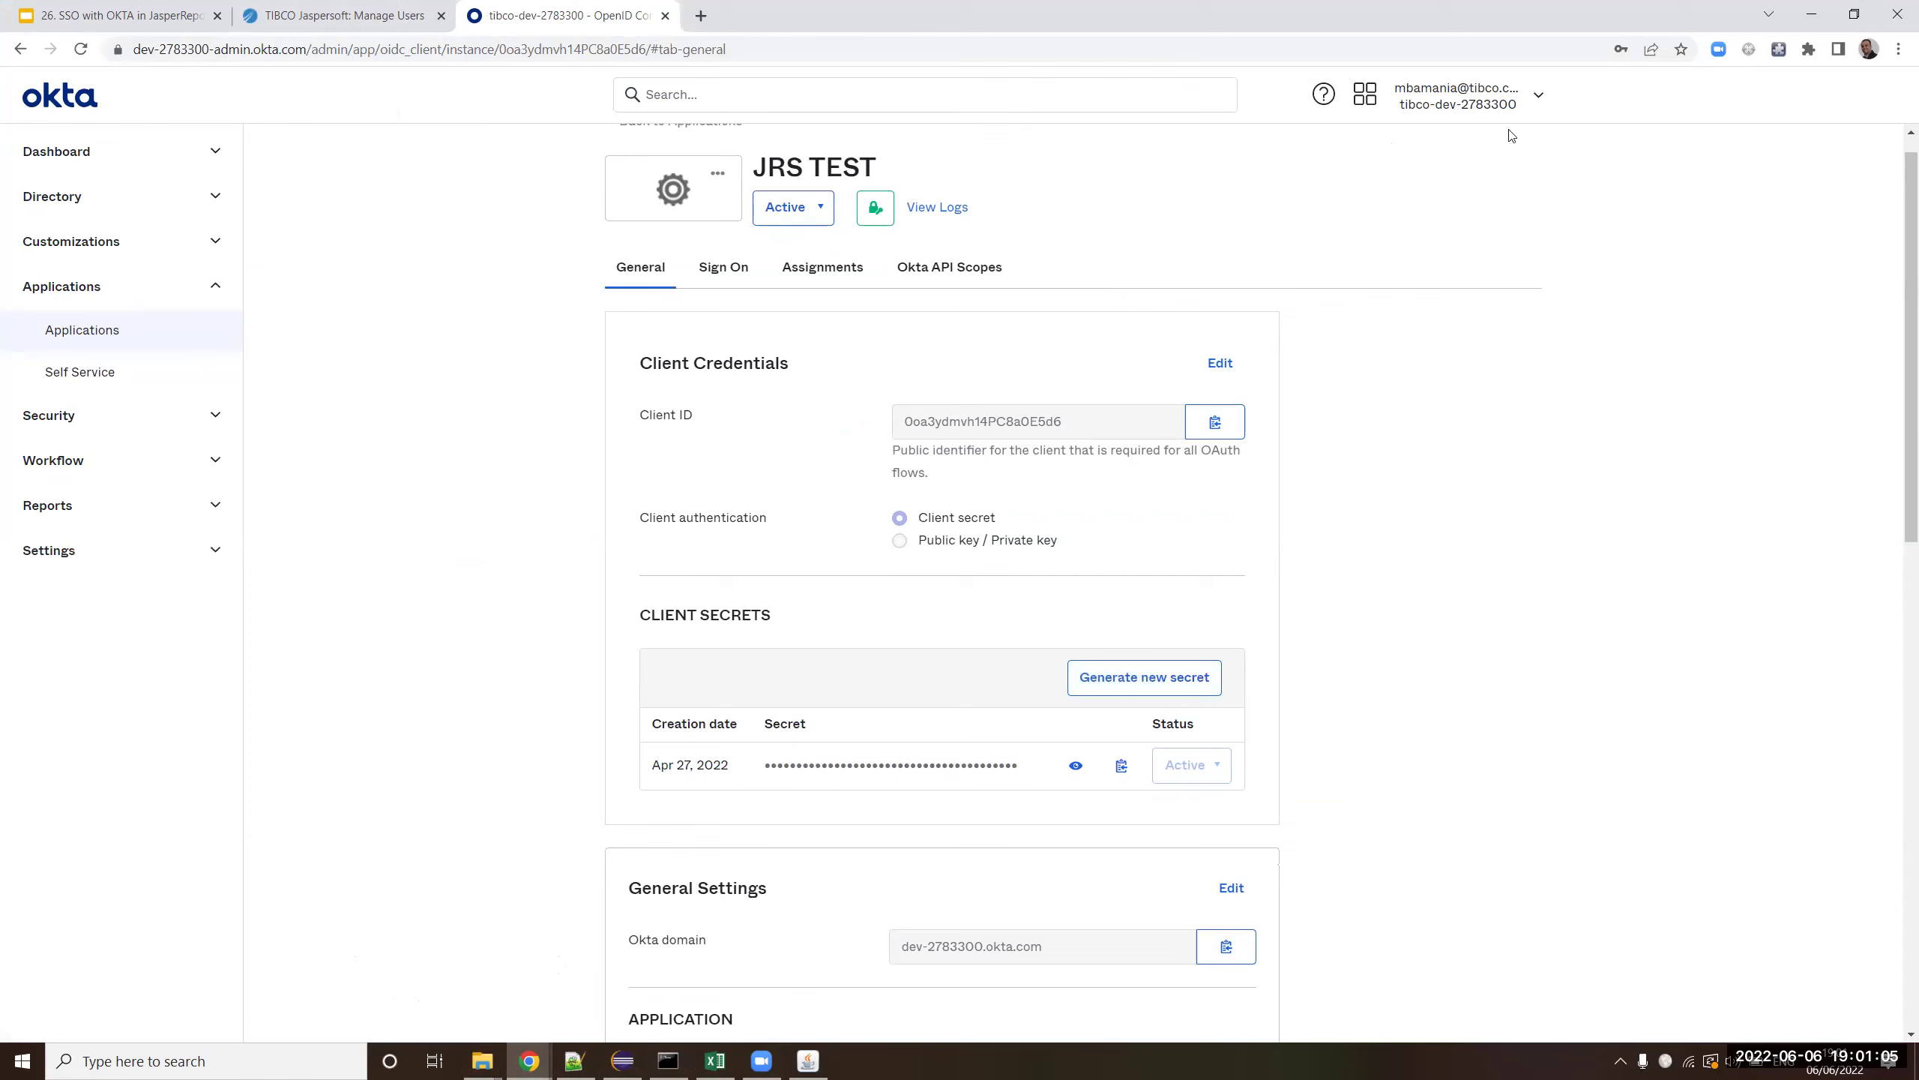
{"action": "left_click", "coordinate": [1540, 101]}
{"action": "left_click", "coordinate": [384, 13]}
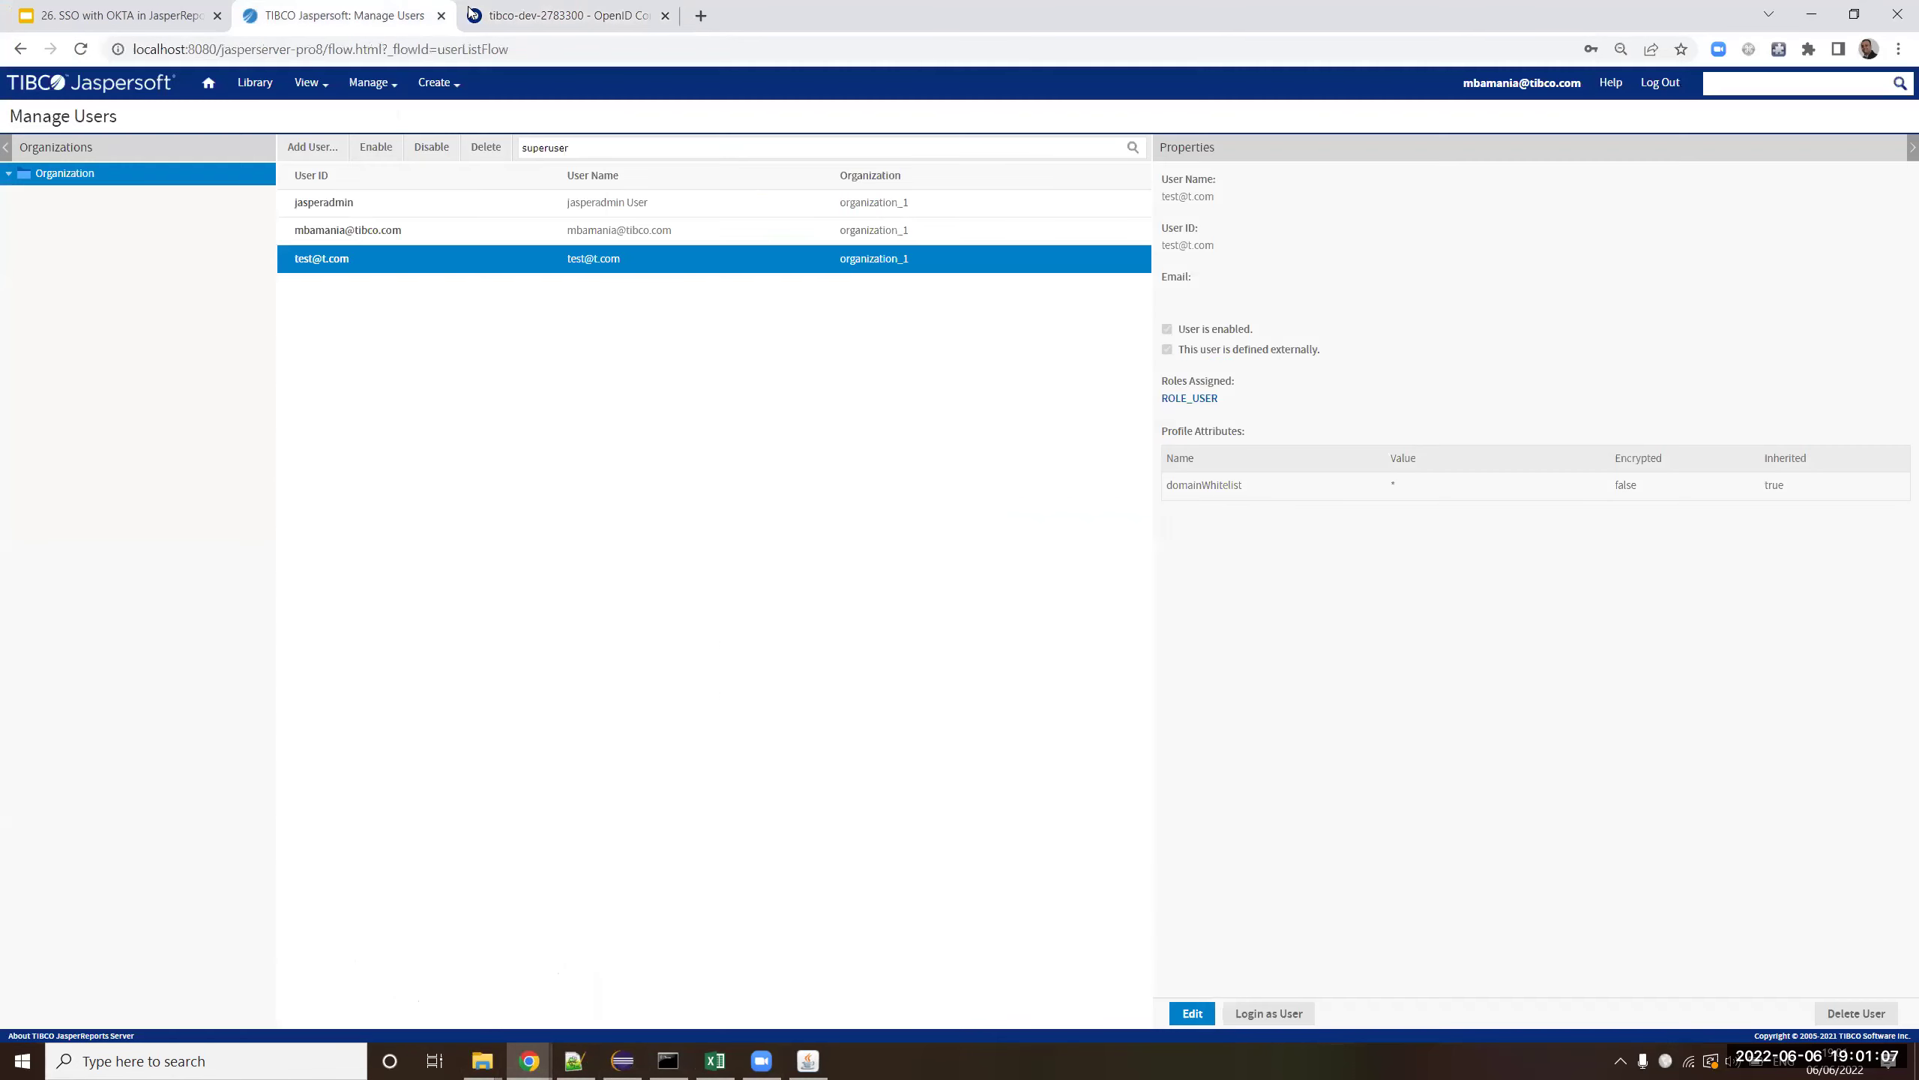
{"action": "left_click", "coordinate": [662, 8]}
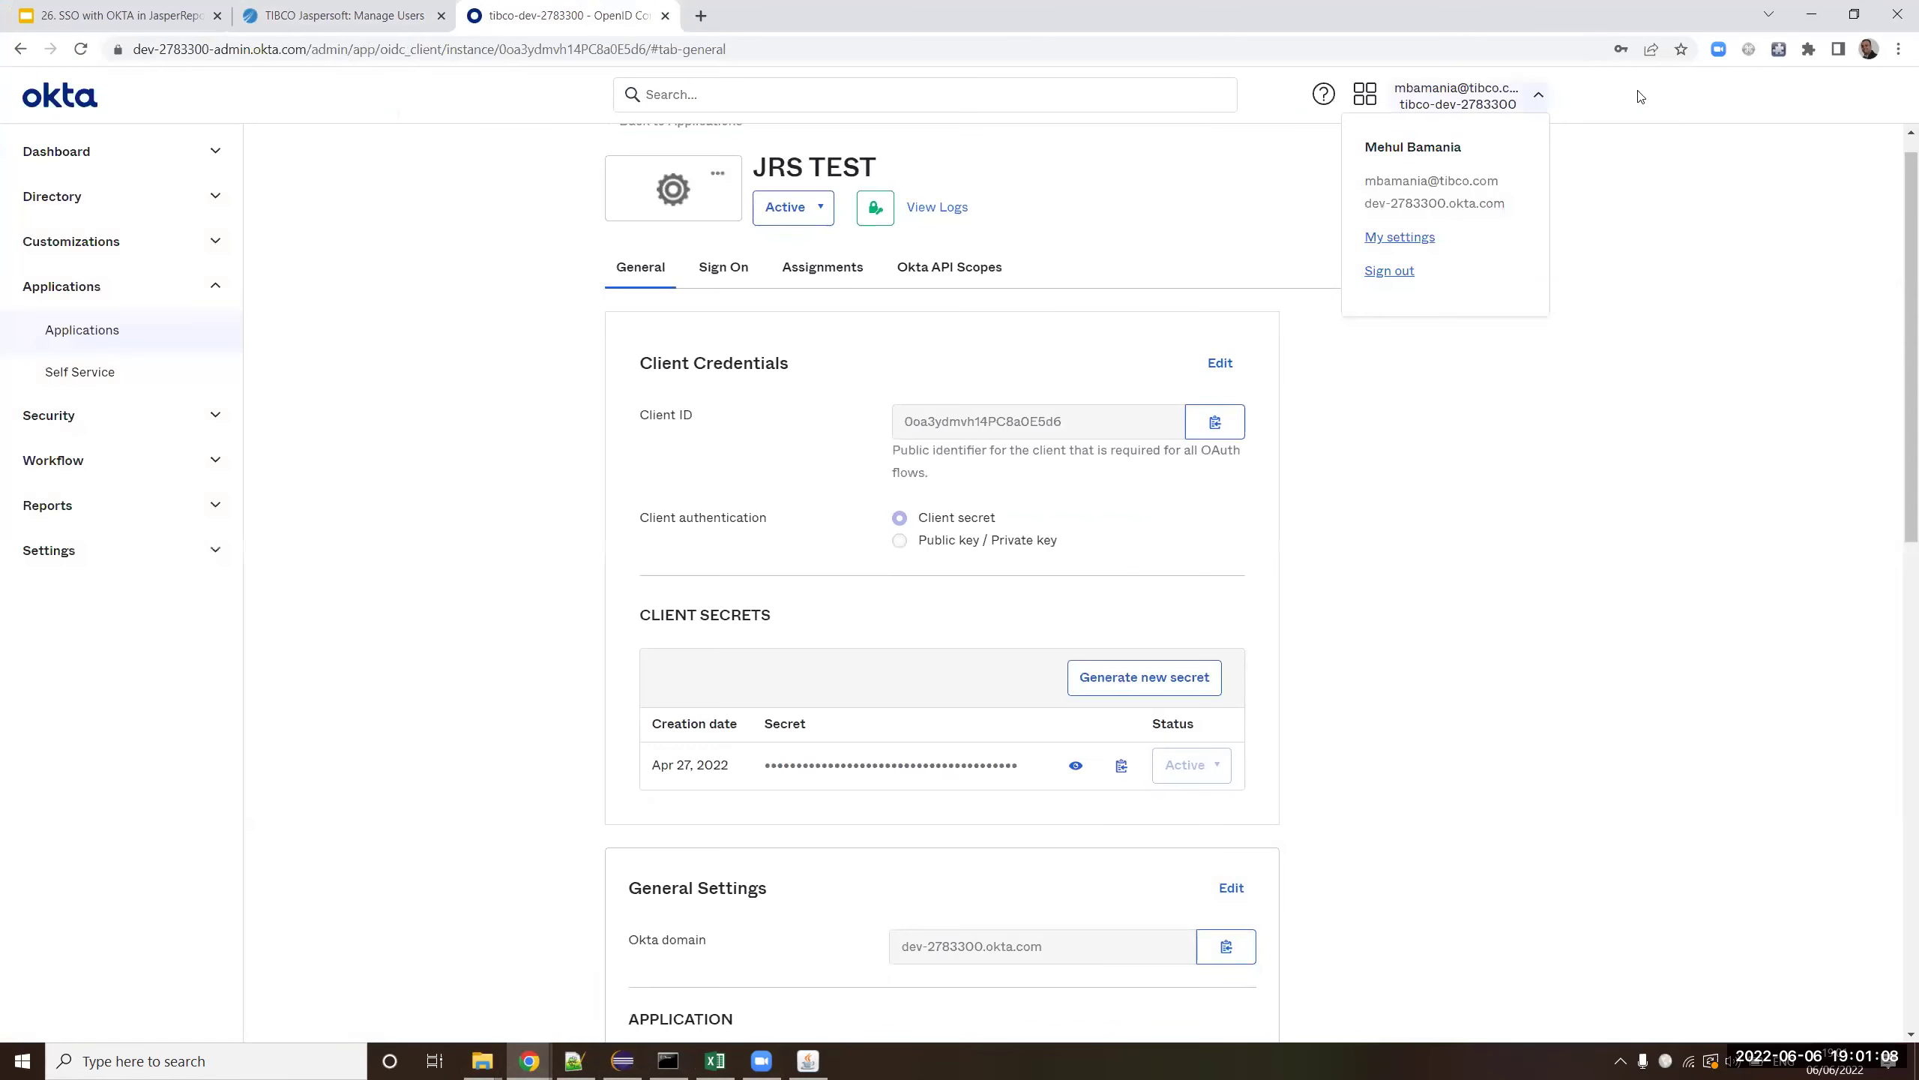
{"action": "left_click", "coordinate": [1387, 275]}
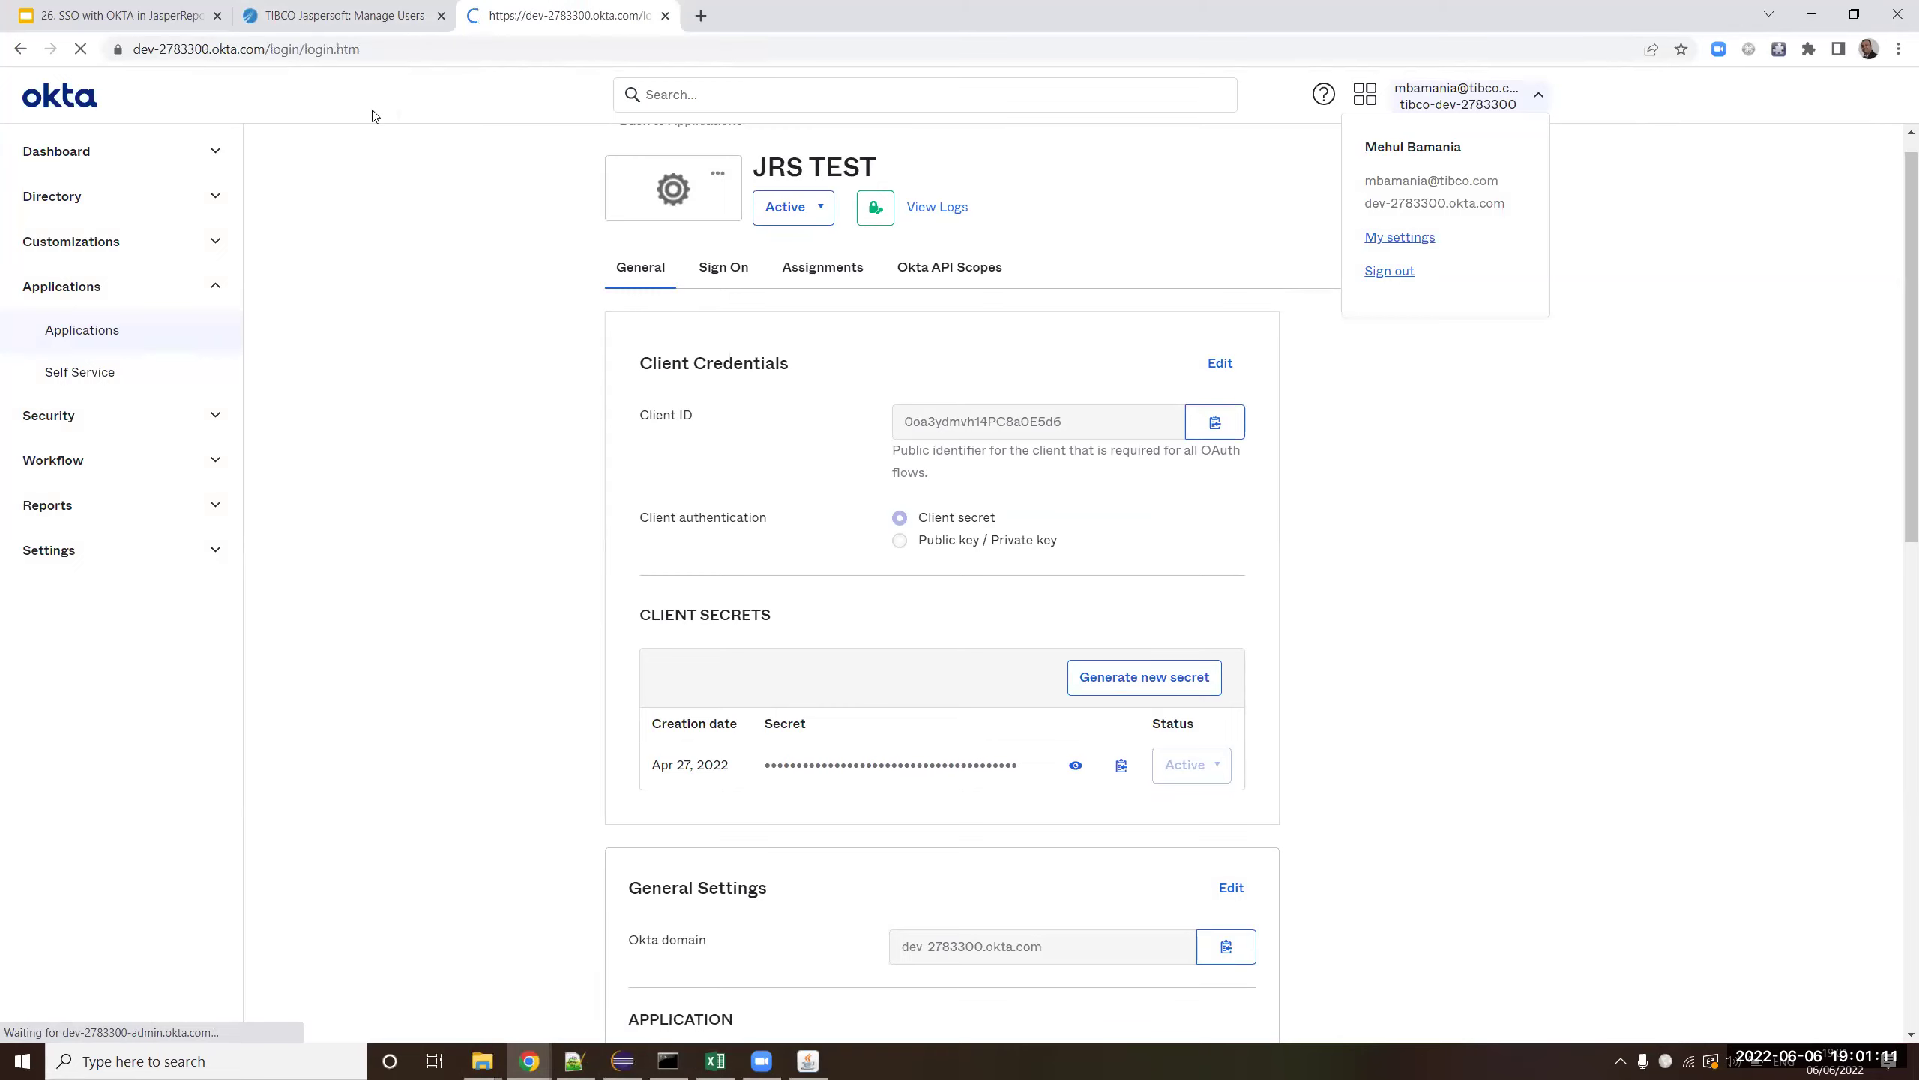
- Browse the JasperReports Server repository and load localhost:8080/jasperserver-pro8/ to check whether the session survives the Okta sign-out
{"action": "left_click", "coordinate": [300, 9]}
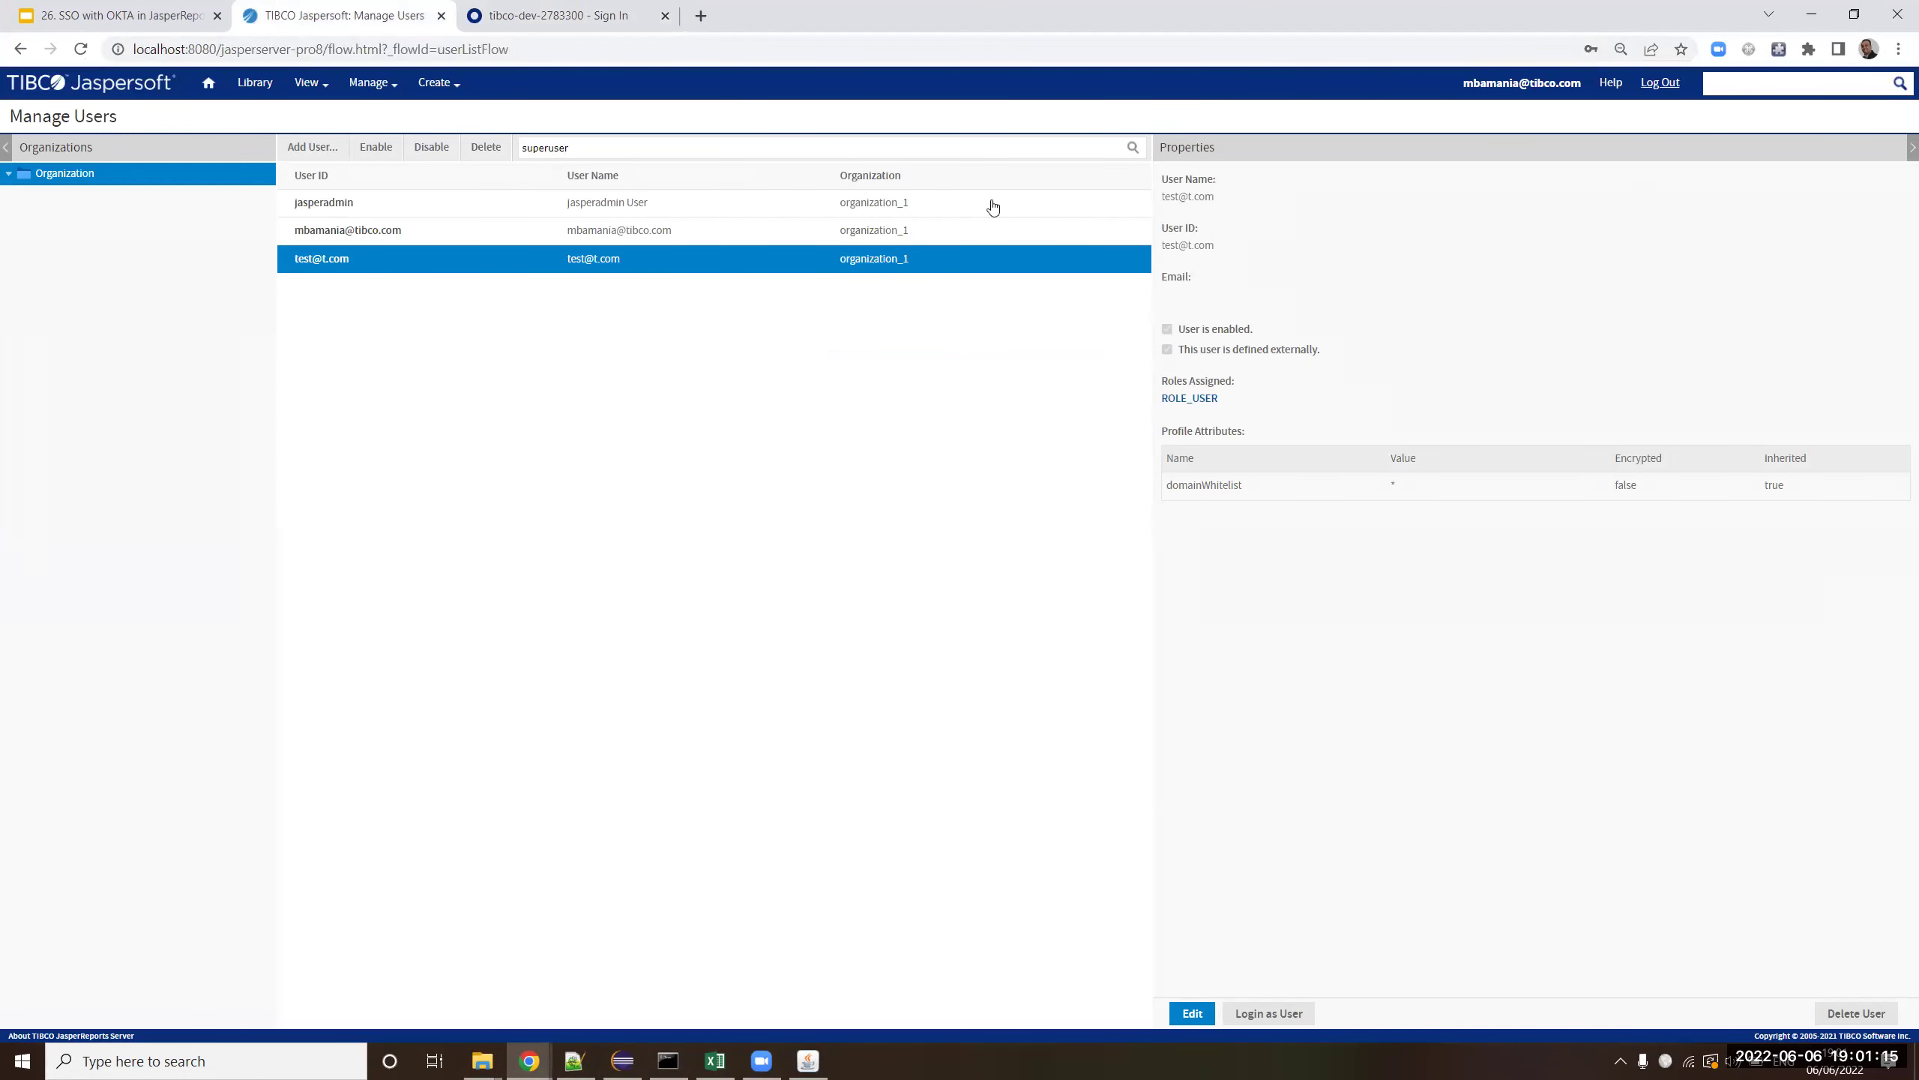
{"action": "left_click", "coordinate": [320, 148]}
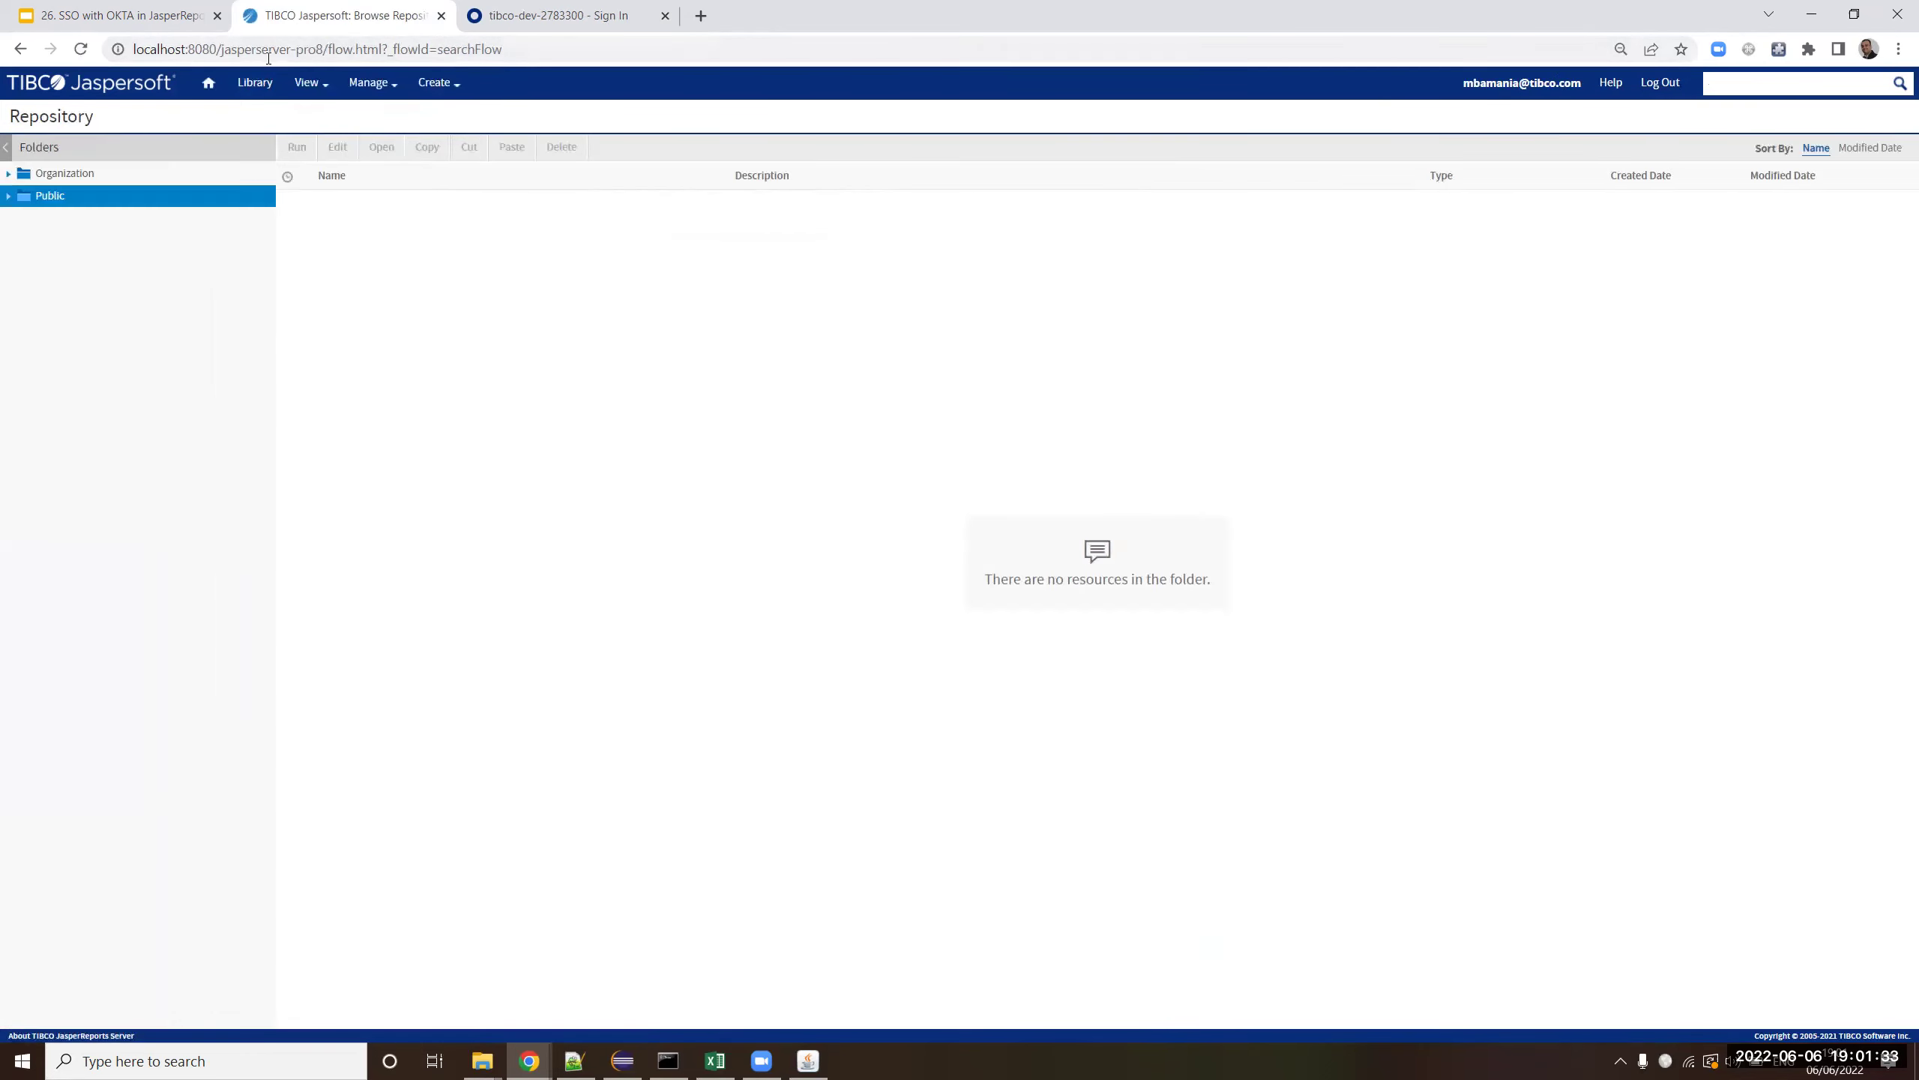
{"action": "left_click_drag", "start_coordinate": [336, 49], "coordinate": [514, 51]}
{"action": "key", "text": "BackSpace"}
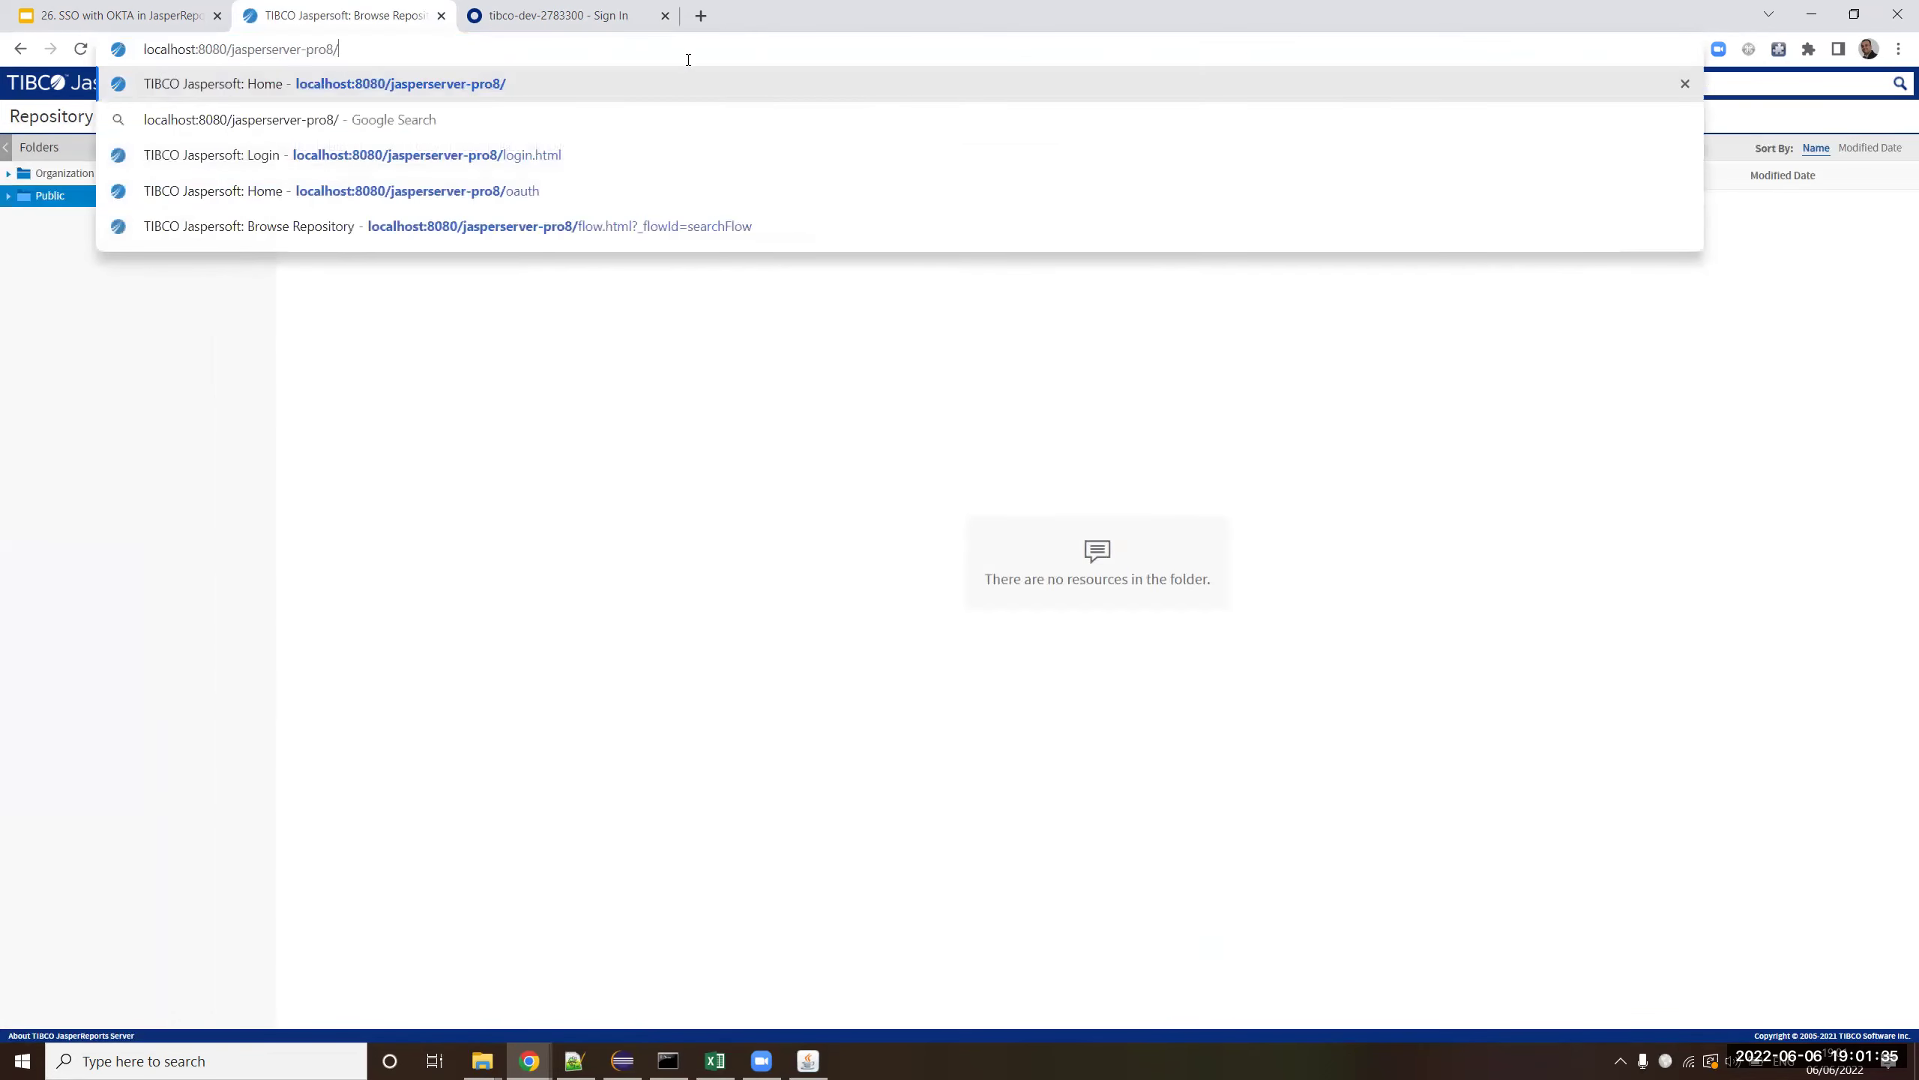
{"action": "key", "text": "Return"}
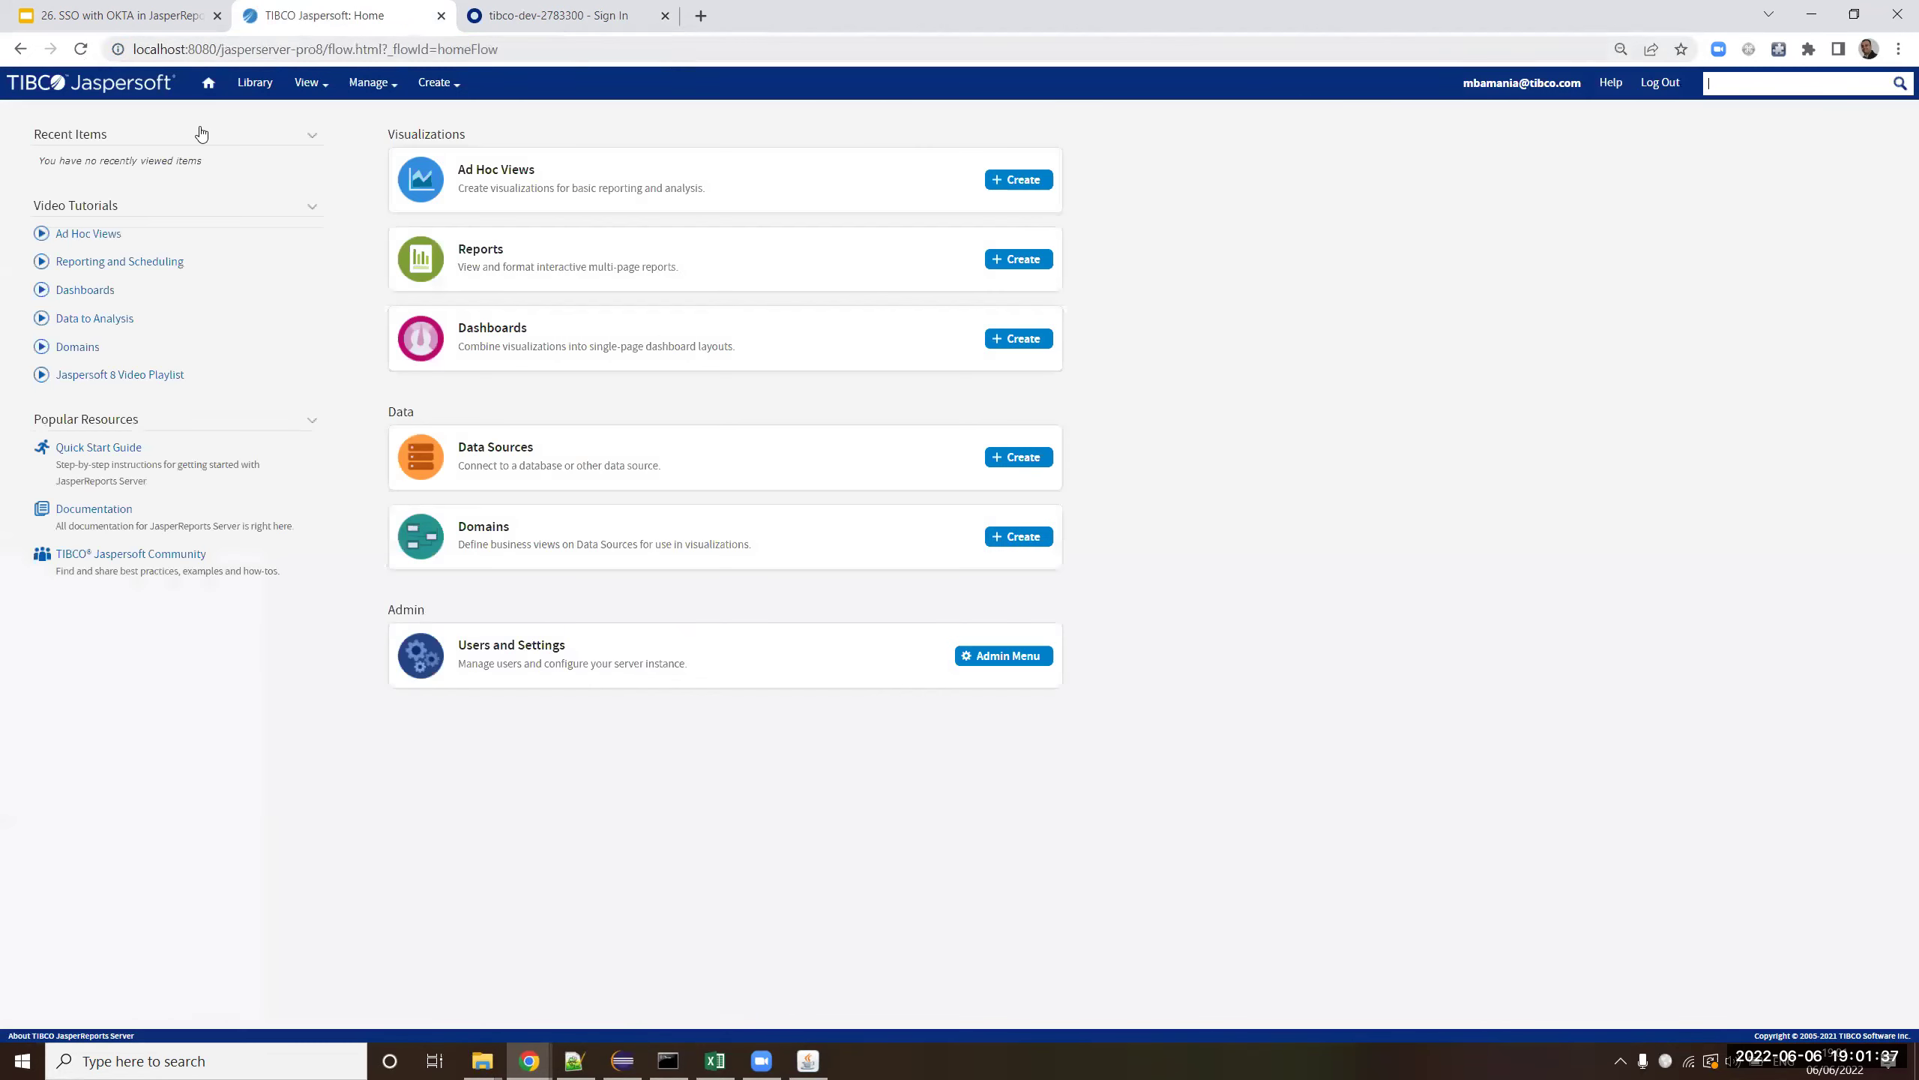
- Log out of JasperReports Server, load localhost:8080/jasperserver-pro8/ again, and check the Okta page in the other tab
{"action": "left_click", "coordinate": [1661, 83]}
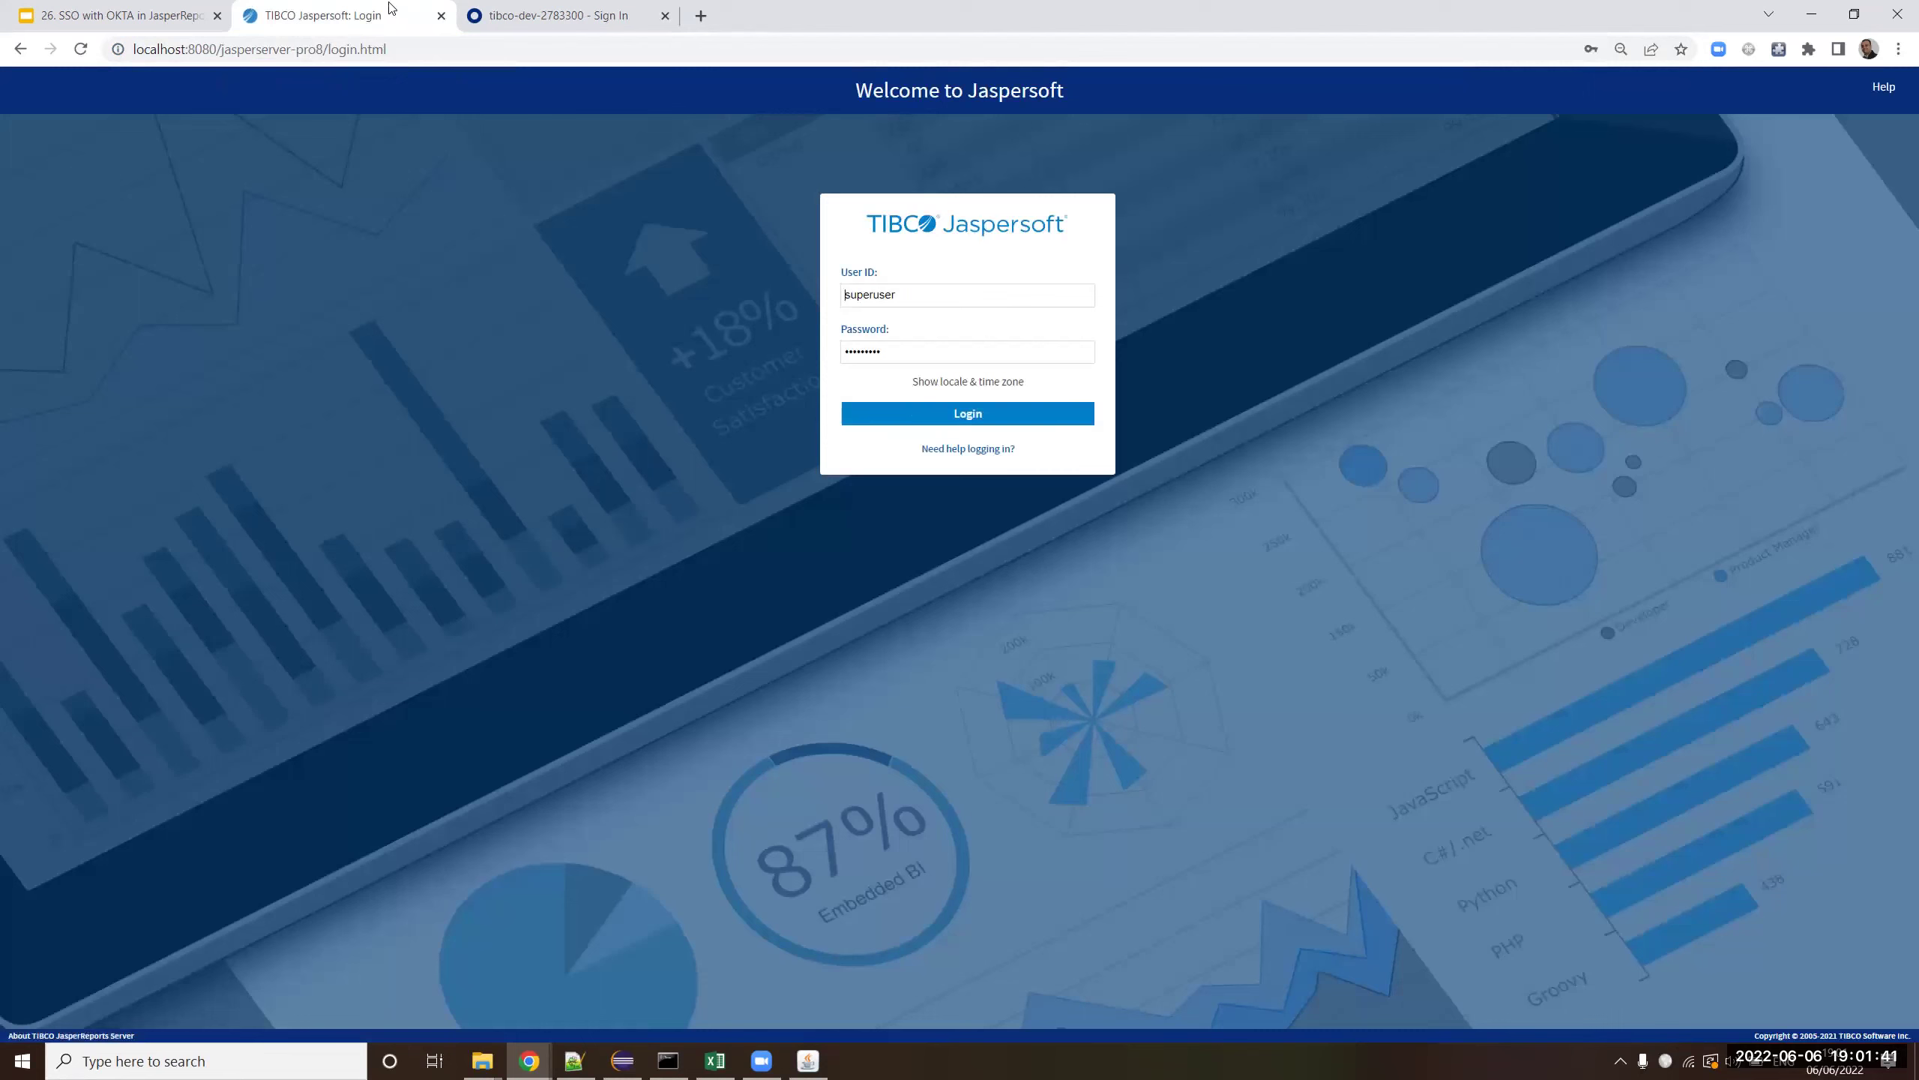
{"action": "left_click_drag", "start_coordinate": [327, 52], "coordinate": [534, 52]}
{"action": "key", "text": "BackSpace"}
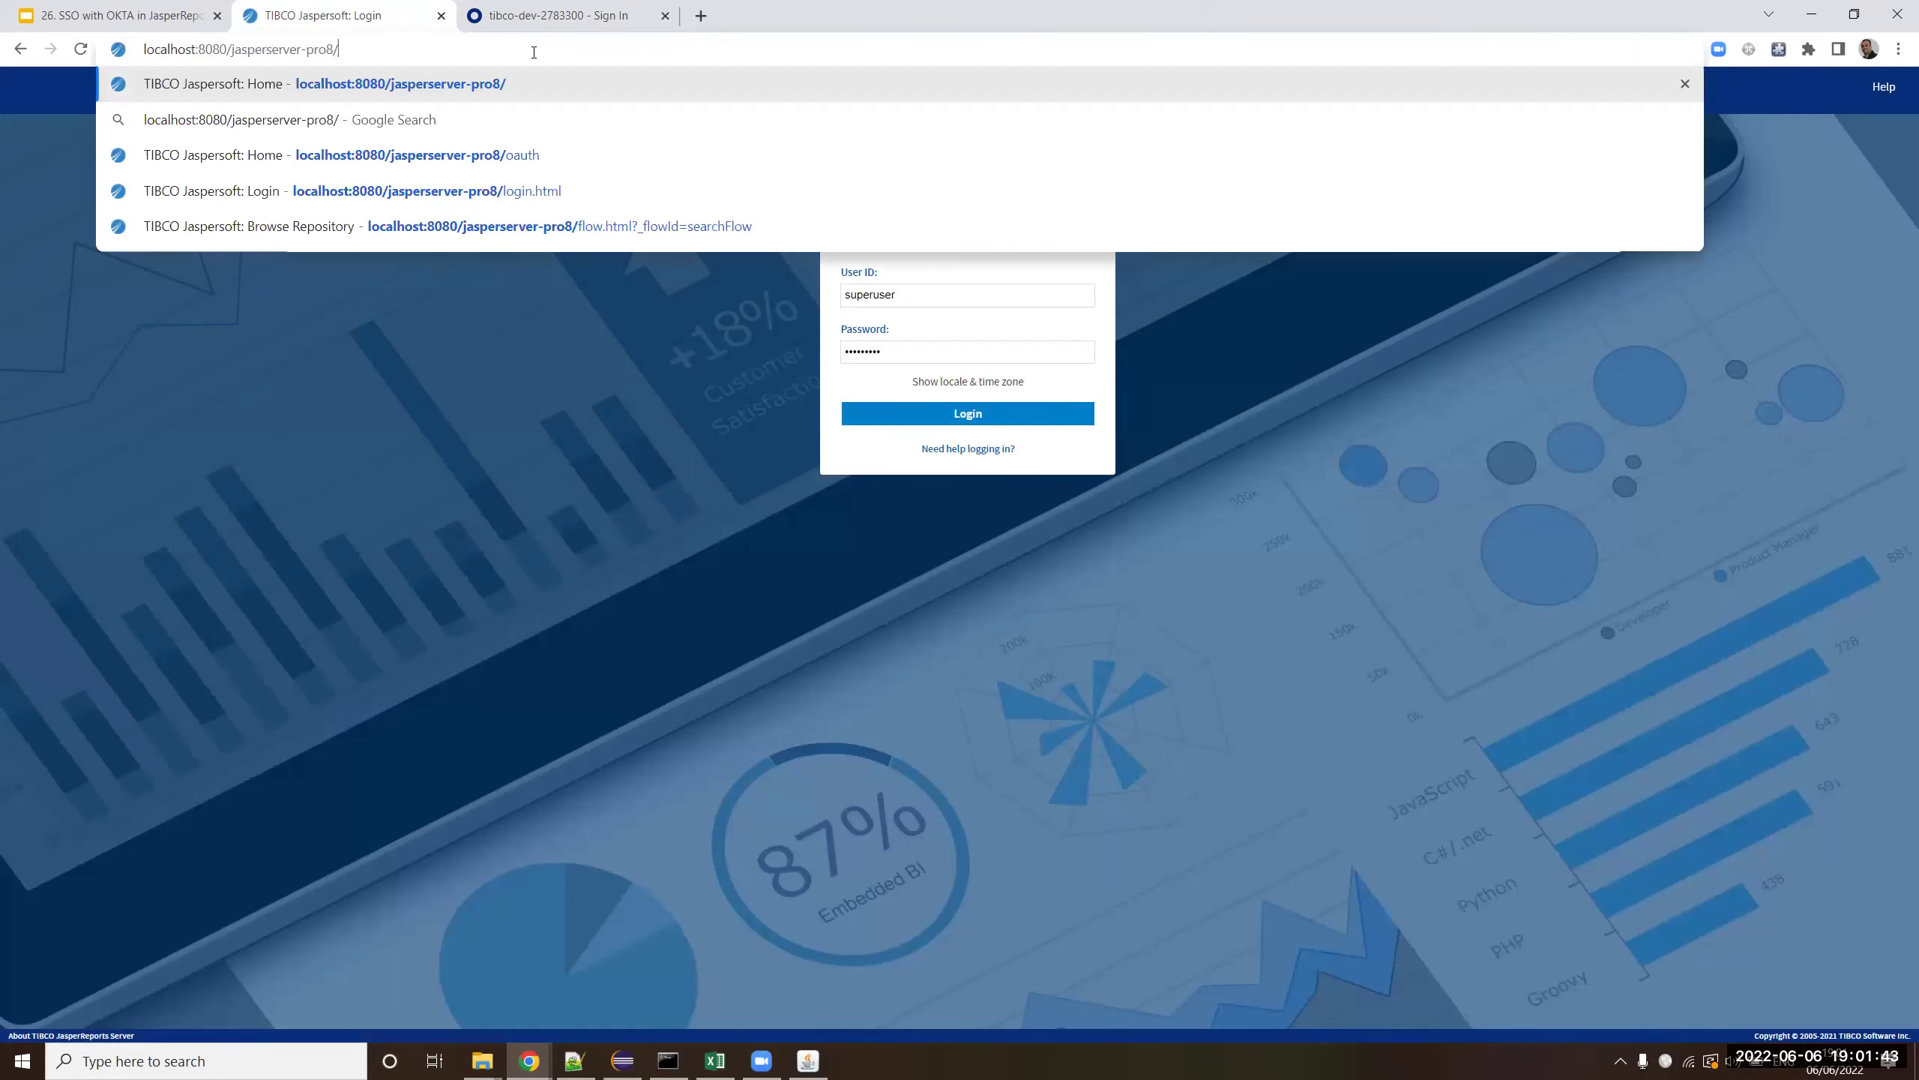
{"action": "key", "text": "Return"}
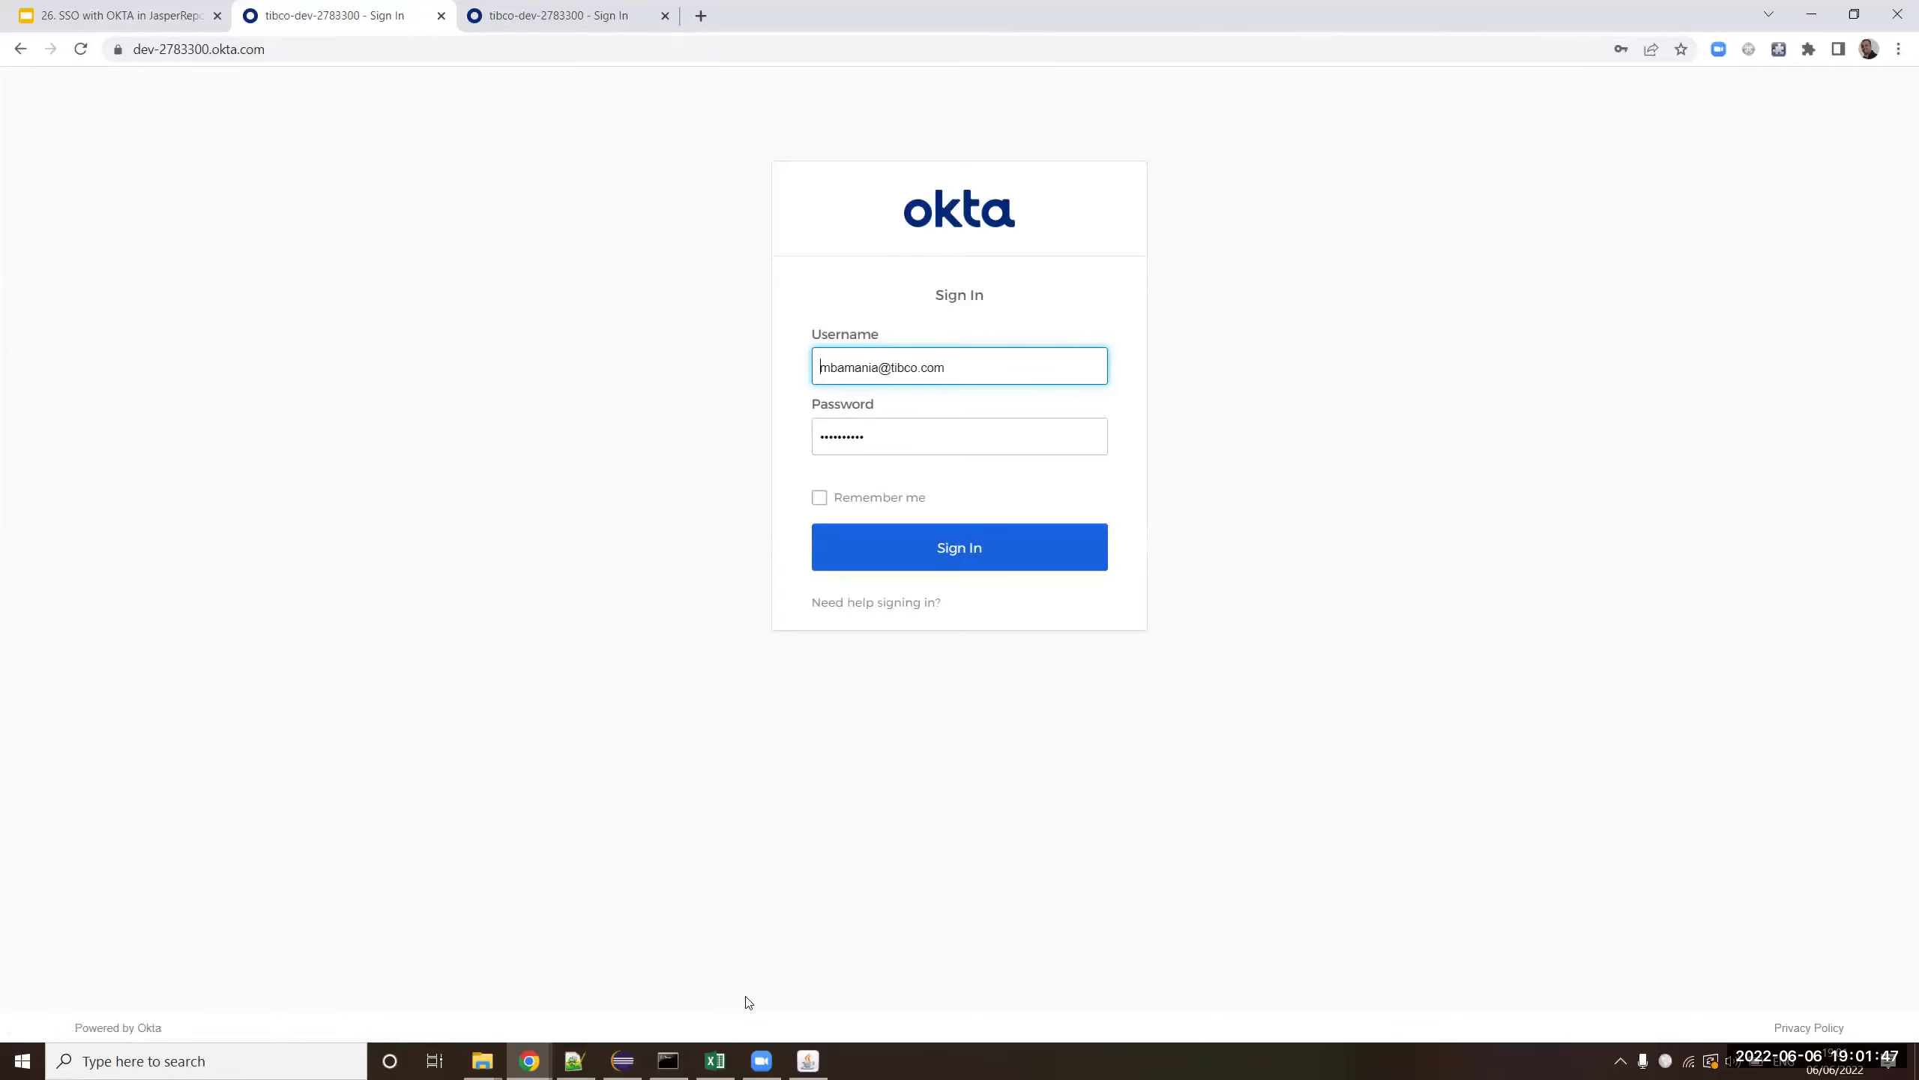
{"action": "left_click", "coordinate": [561, 22]}
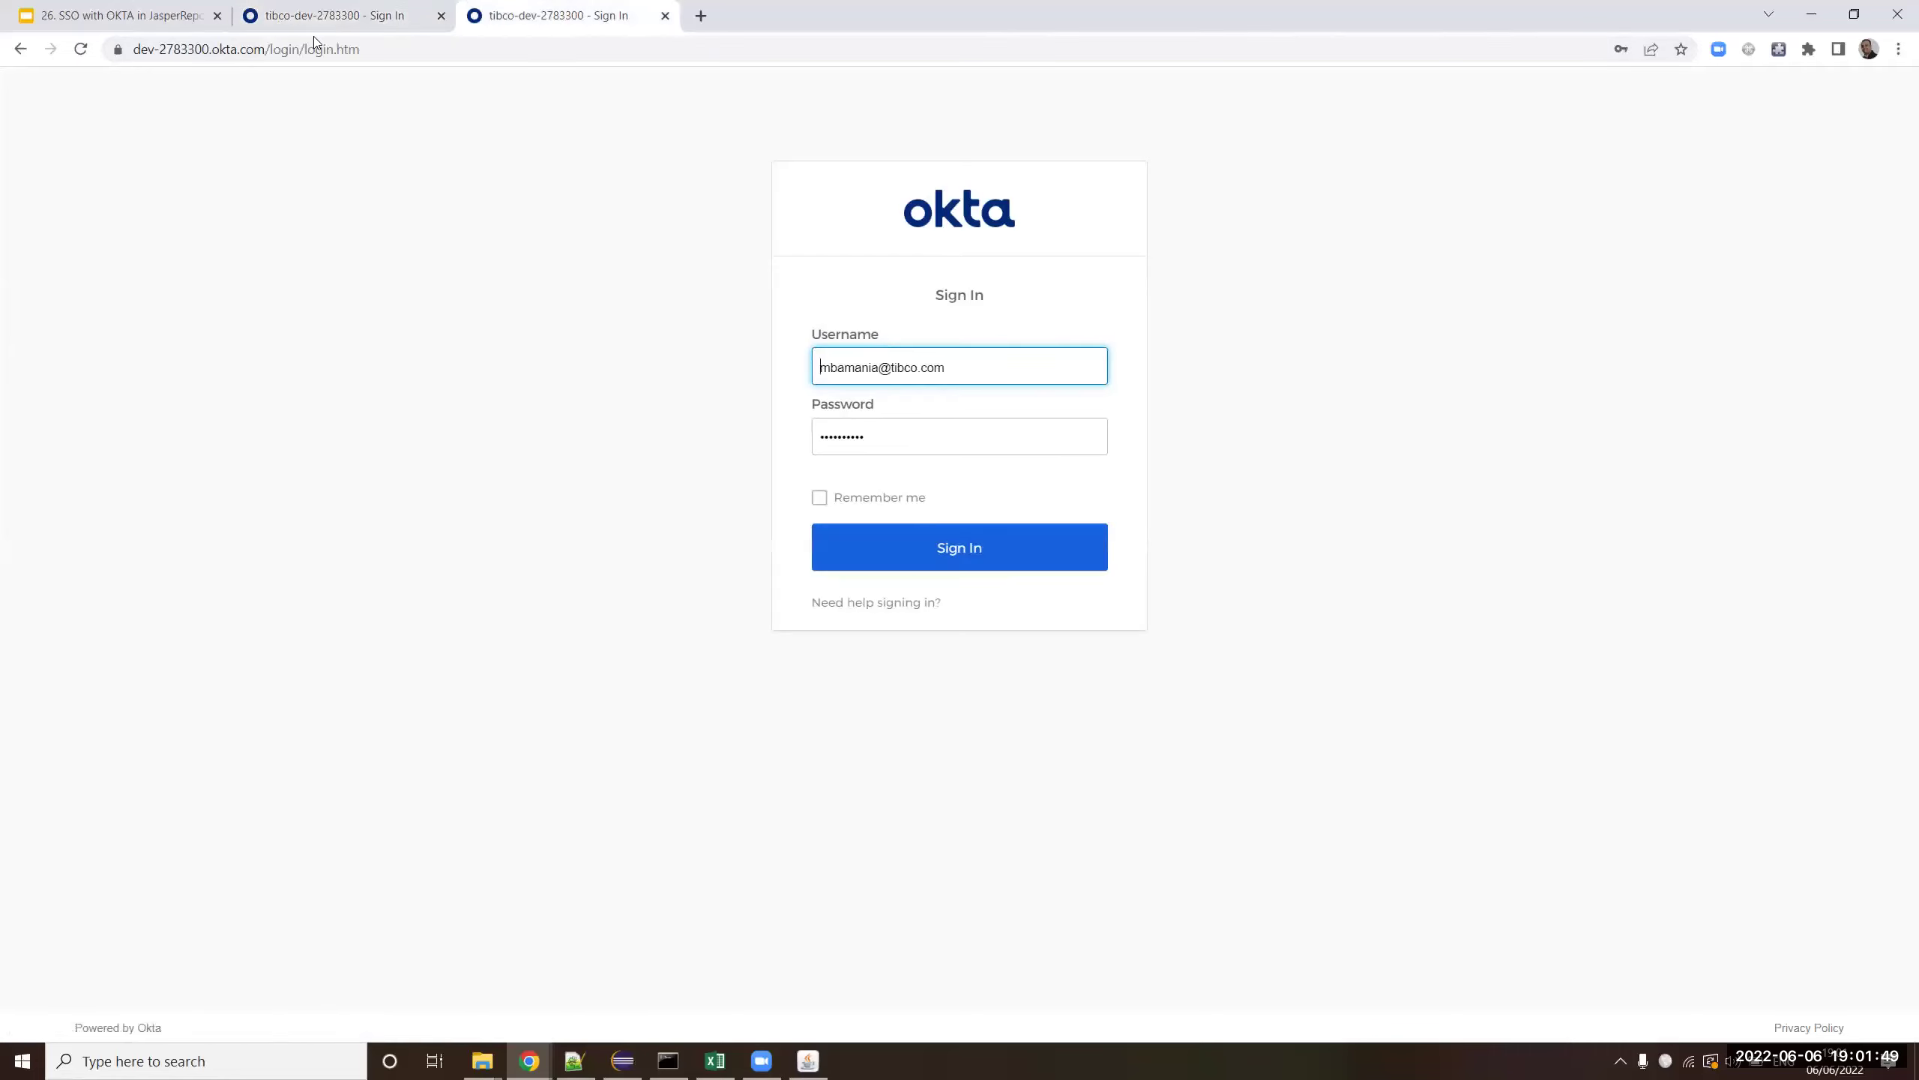
- Switch to the Google Slides presentation and display the Key Takeaways slide
{"action": "left_click", "coordinate": [154, 21]}
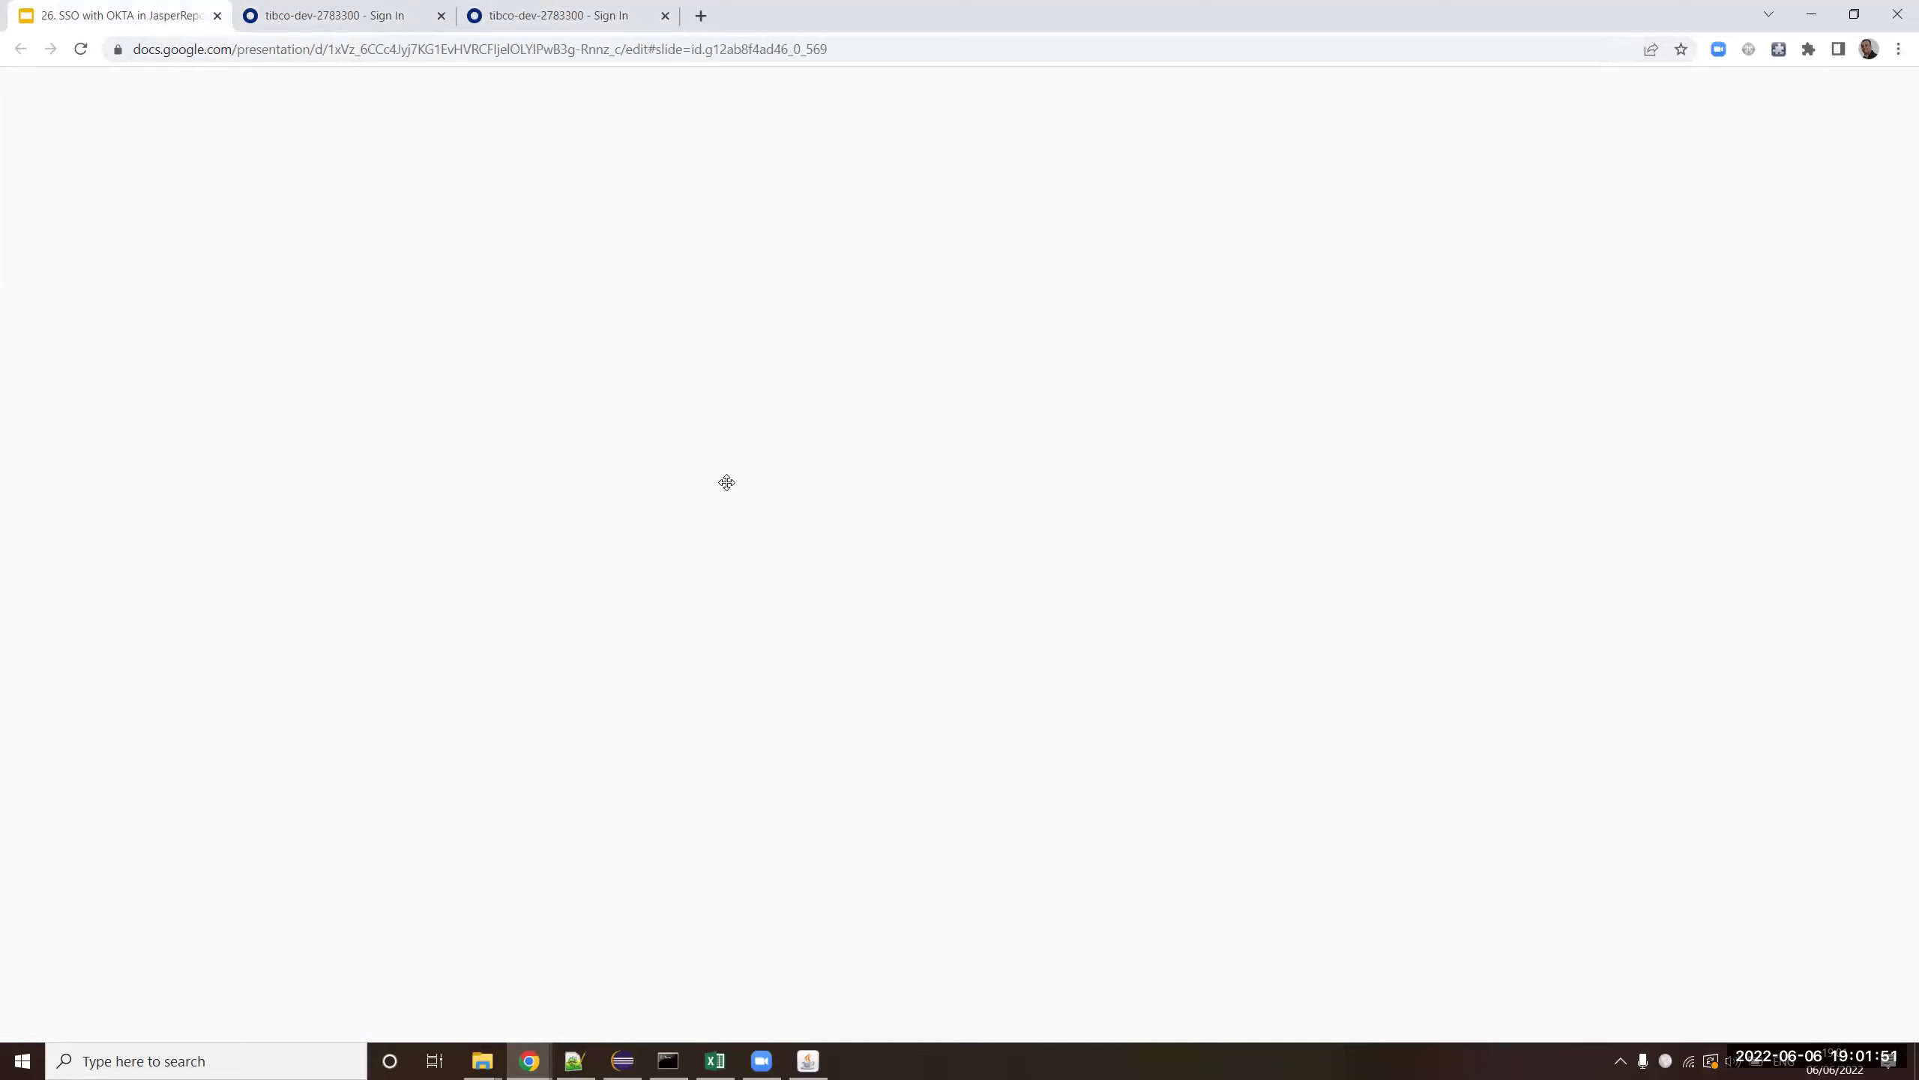
{"action": "scroll", "coordinate": [138, 845], "scroll_direction": "down", "scroll_amount": 1}
{"action": "left_click", "coordinate": [138, 845]}
{"action": "scroll", "coordinate": [132, 848], "scroll_direction": "down", "scroll_amount": 3}
{"action": "left_click", "coordinate": [130, 850]}
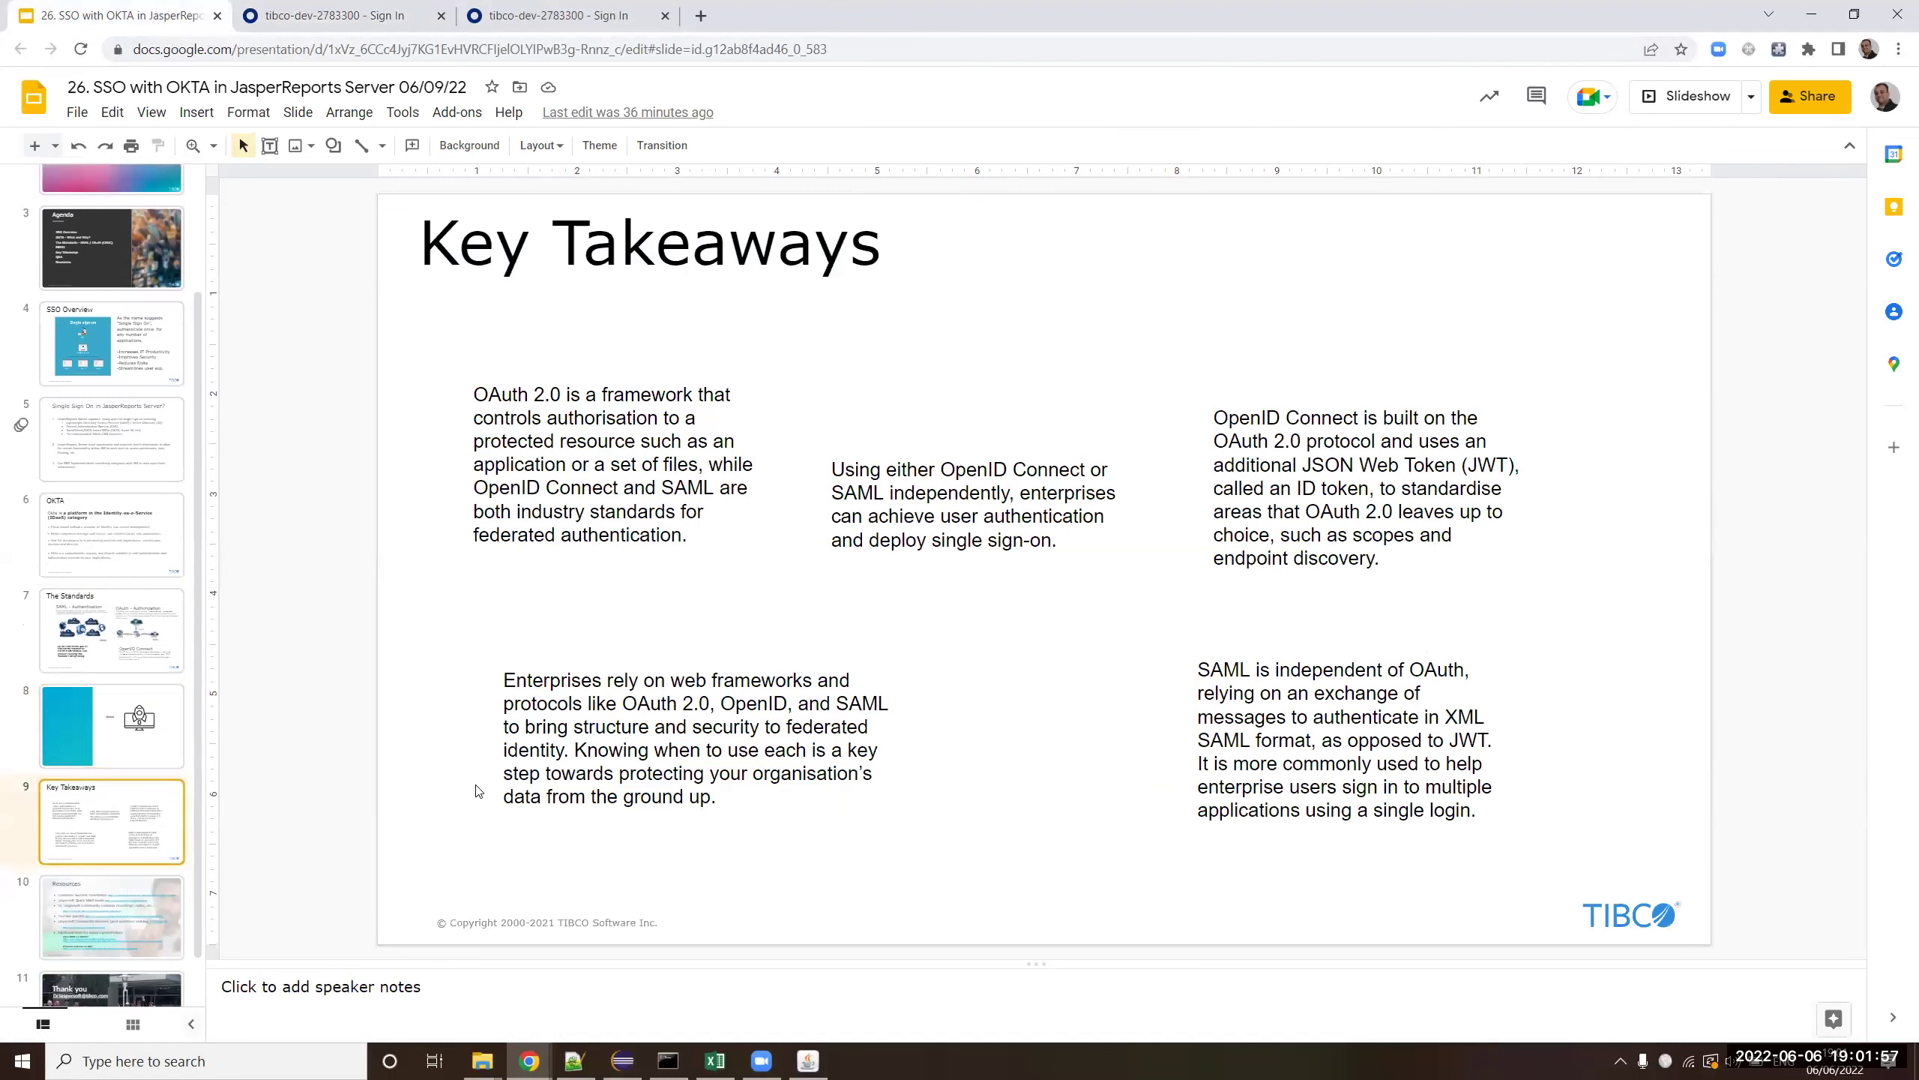